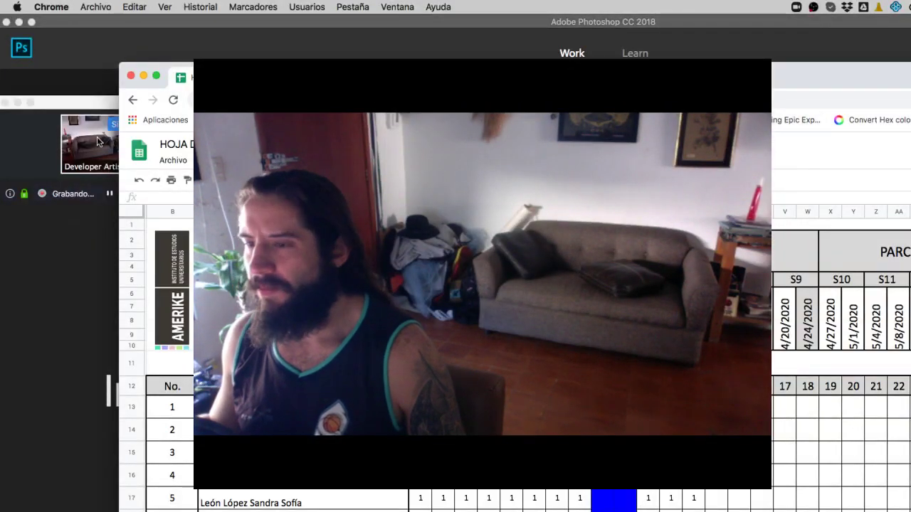
Open the HOJA DE TAREAS_2º_SEMESTRE spreadsheet from the Google Sheets home page and move the browser window higher on the desktop.
click(137, 152)
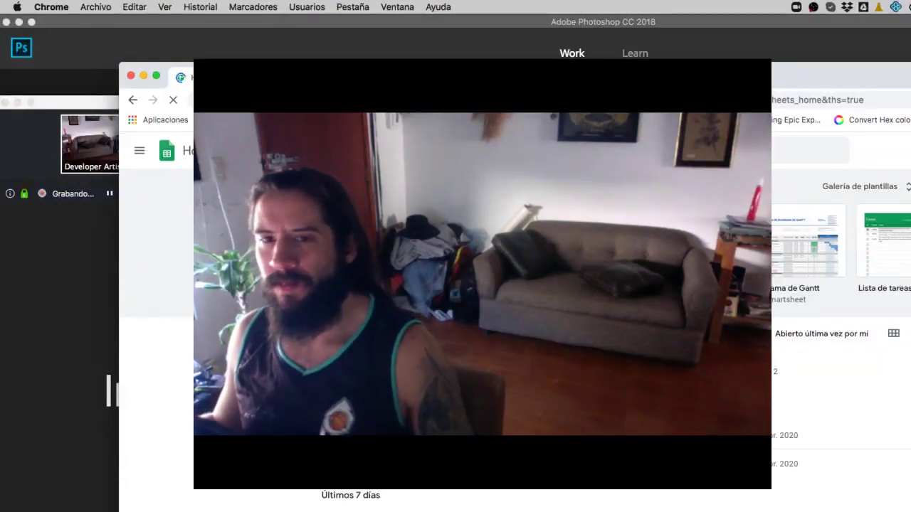
drag(624, 75, 581, 18)
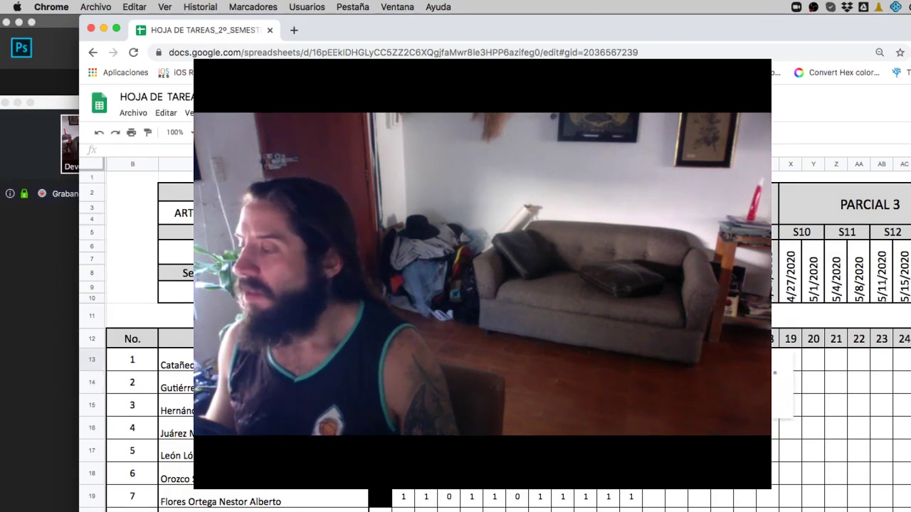
Open Google Drive in a new browser tab and list the starred items (Destacados).
click(294, 30)
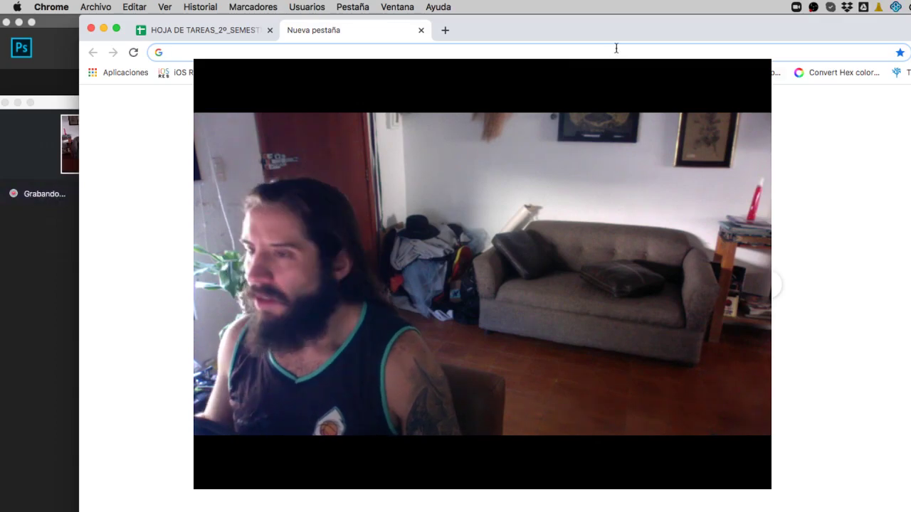
text(dr)
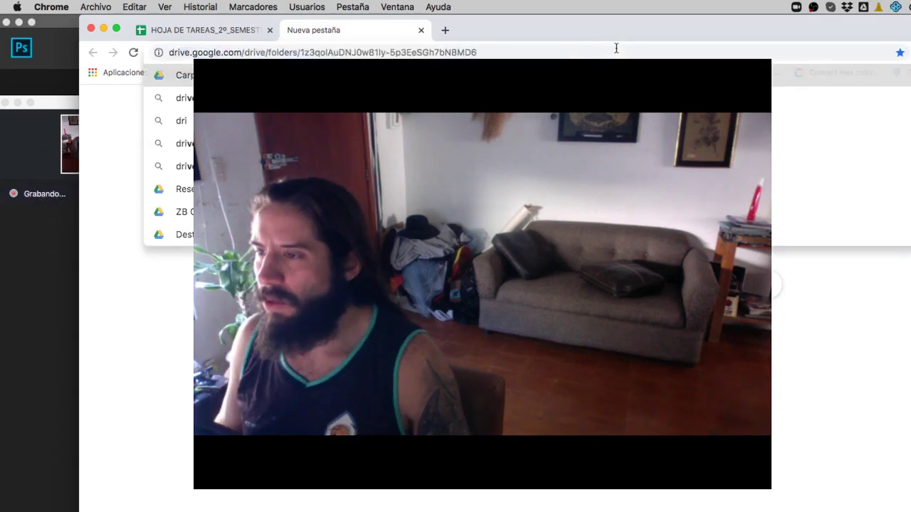
key(Return)
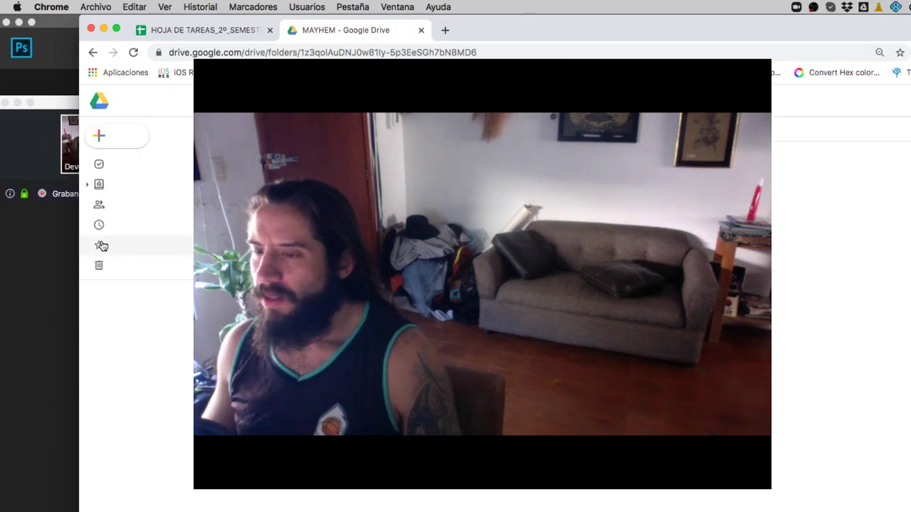
click(104, 246)
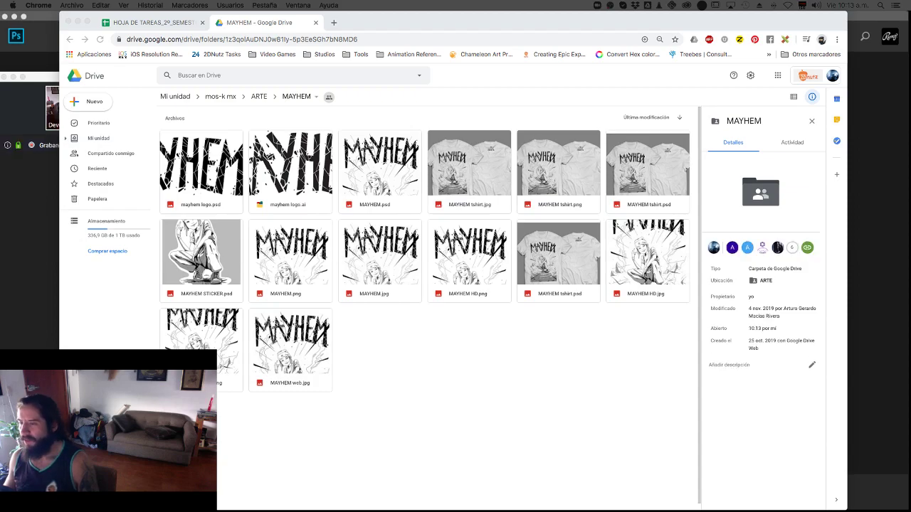
click(98, 182)
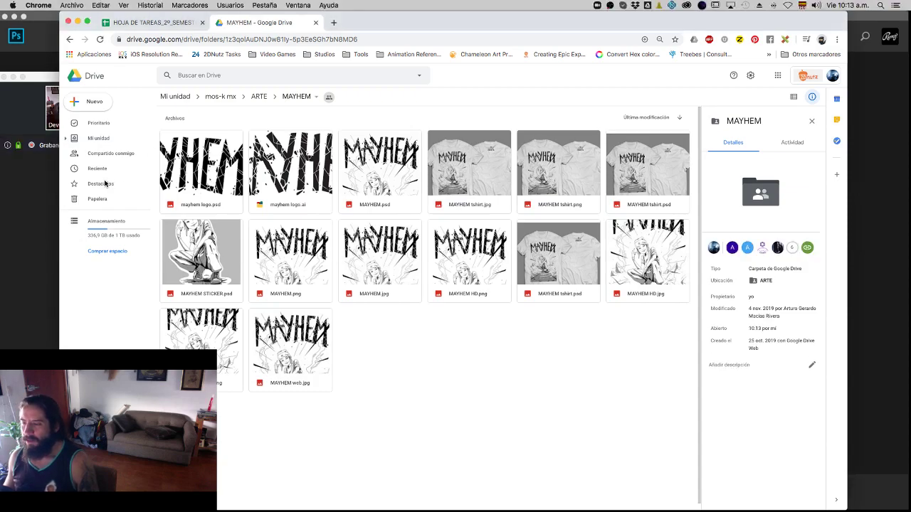
click(100, 184)
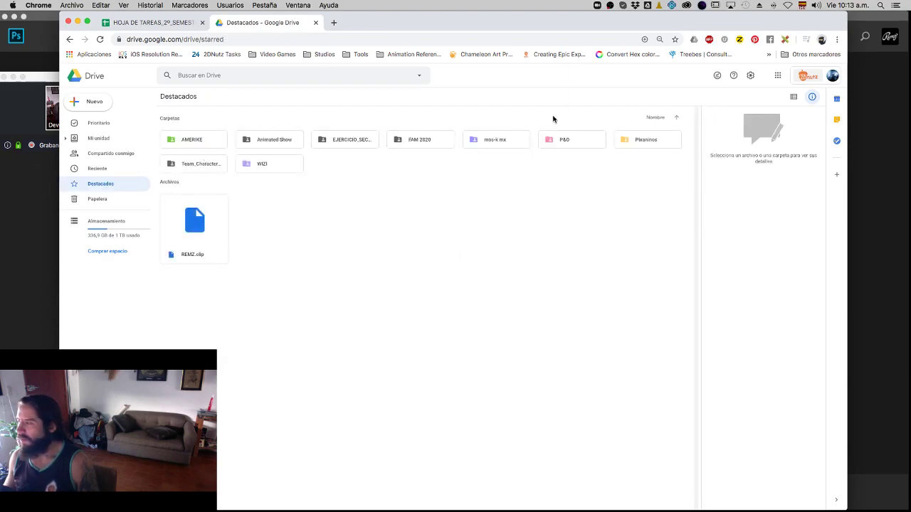
Open the ILUSTRACIÓN 2020 folder inside the starred AMERIKE folder.
click(191, 142)
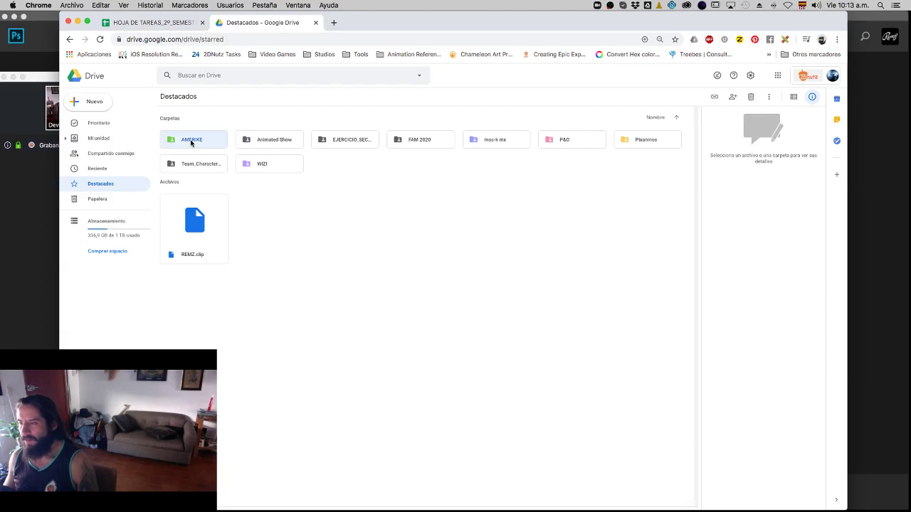
double_click(191, 143)
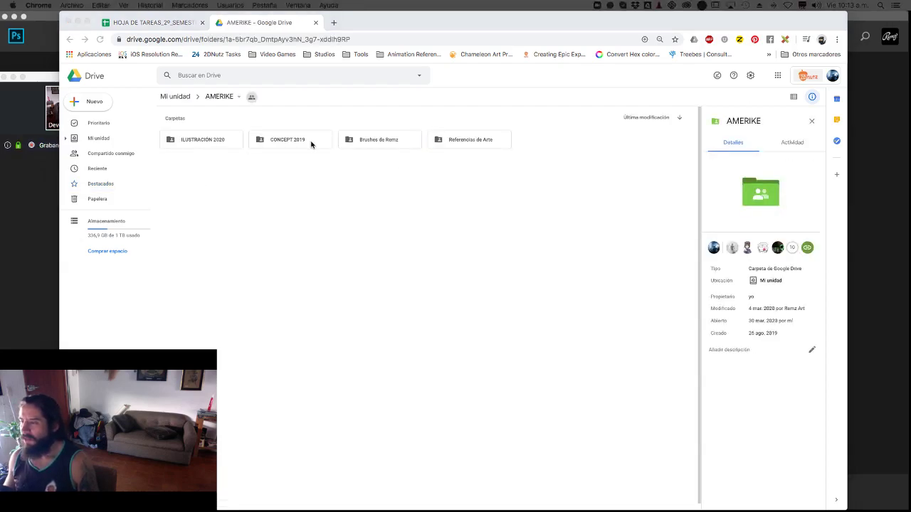
double_click(227, 140)
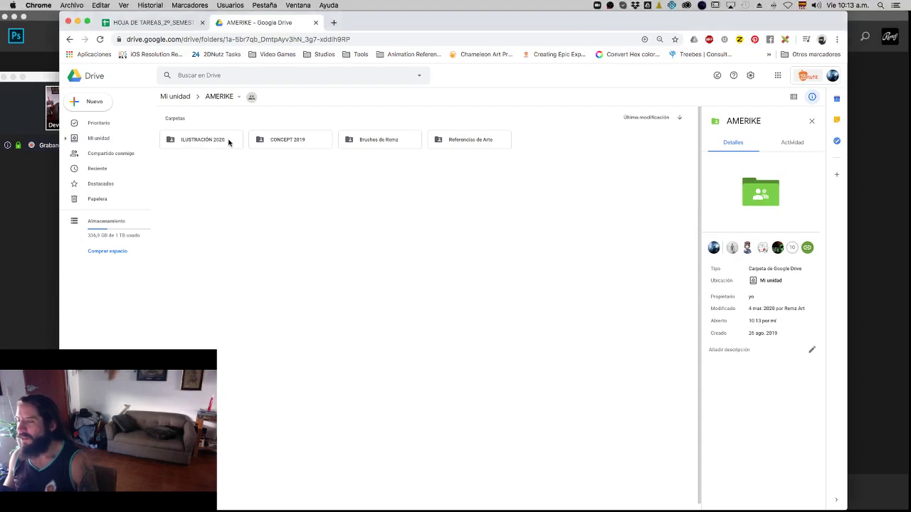
Switch to the Zoom meeting, share Desktop 1 and move the floating meeting controls out of the way.
click(39, 89)
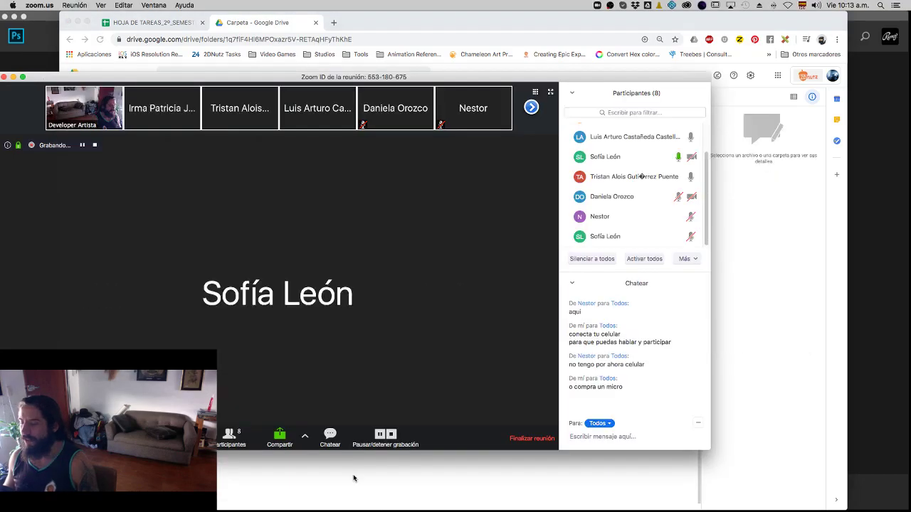
click(273, 437)
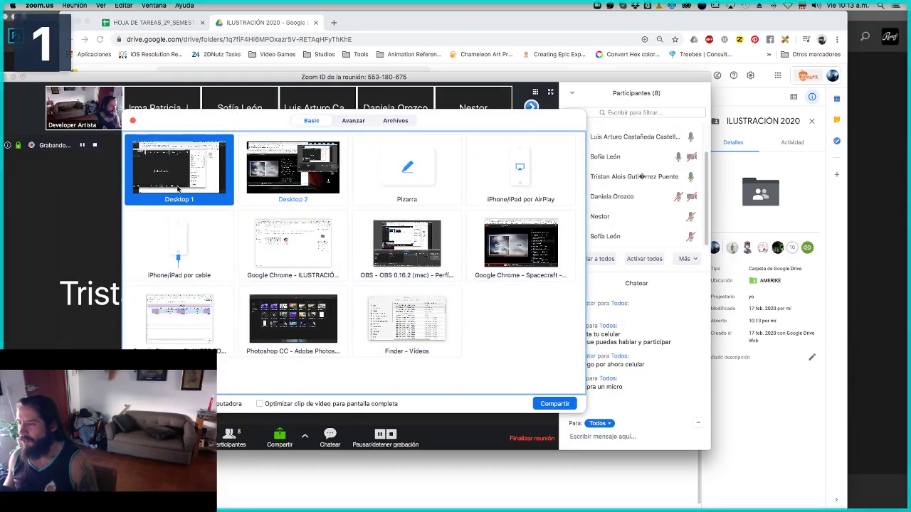
click(555, 404)
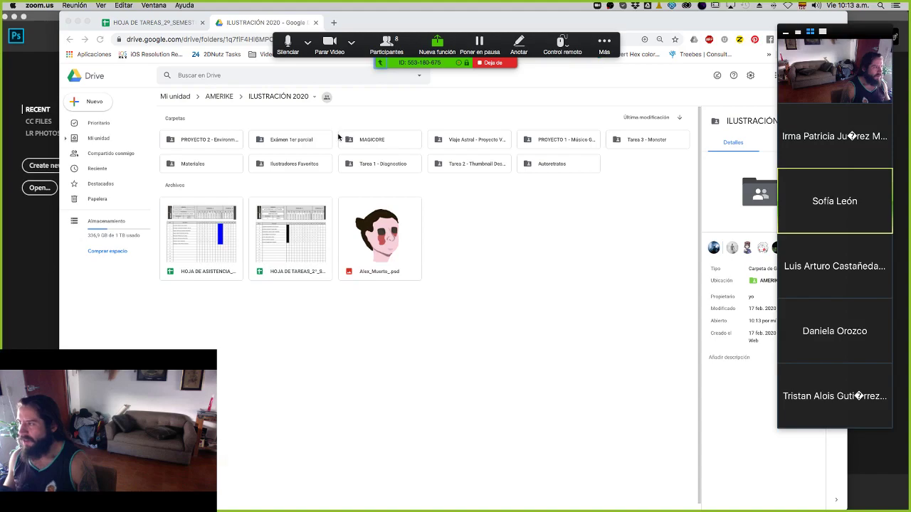
click(378, 64)
click(380, 44)
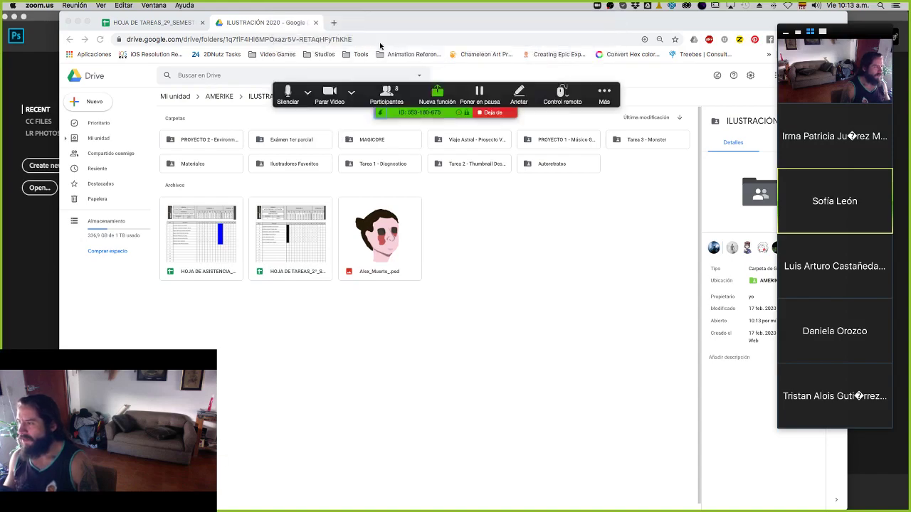
Look through the ENTREGA 3 ABRIL 2020 folder inside PROYECTO 2 - Environment Design, then close the Drive tab.
click(217, 141)
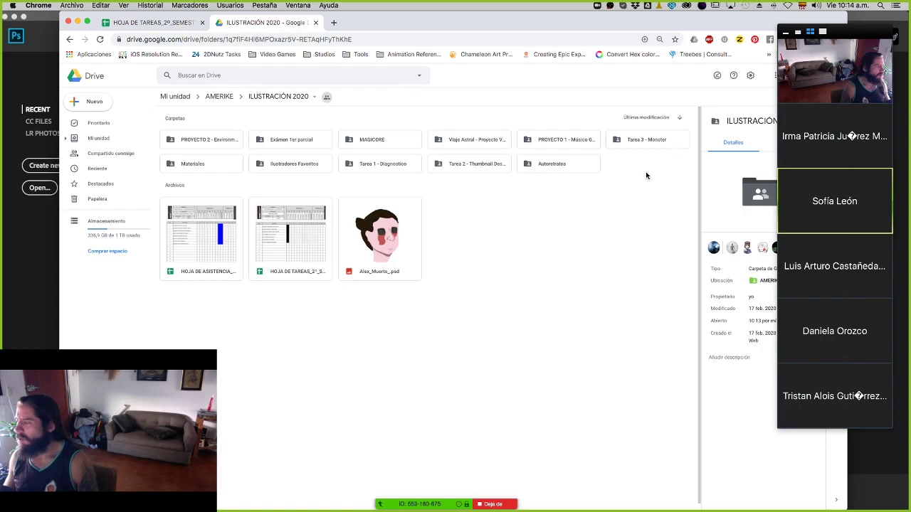
click(225, 144)
double_click(225, 144)
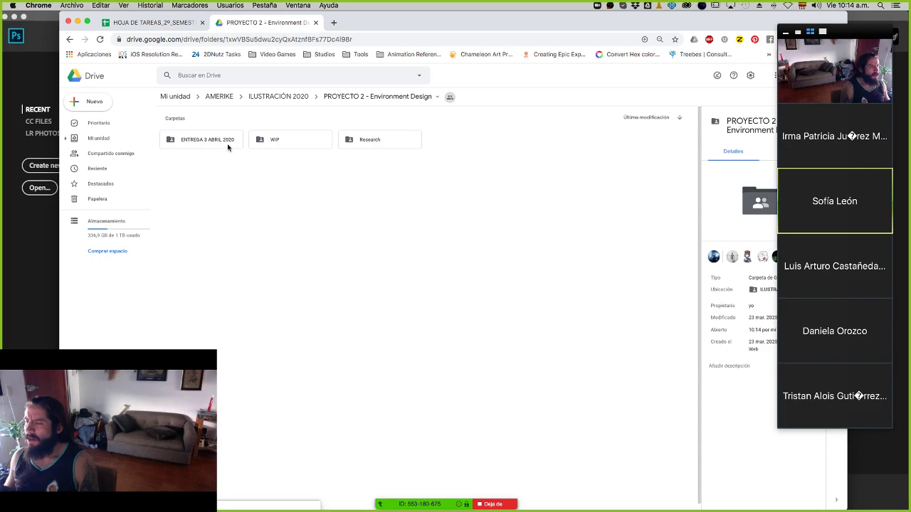
click(226, 143)
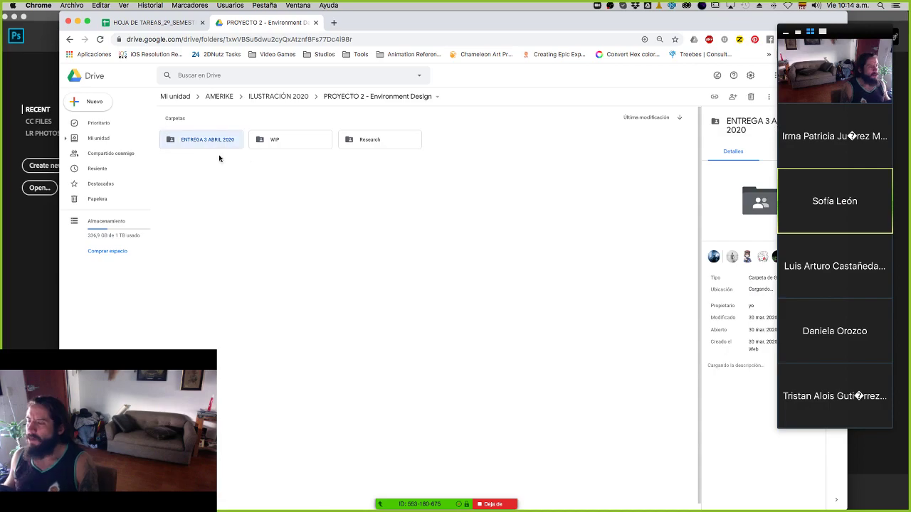
double_click(212, 146)
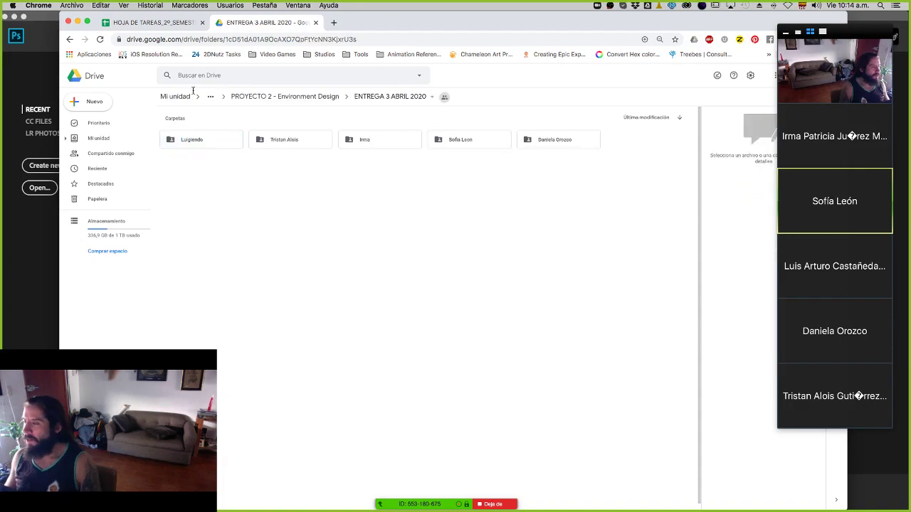
key(super+w)
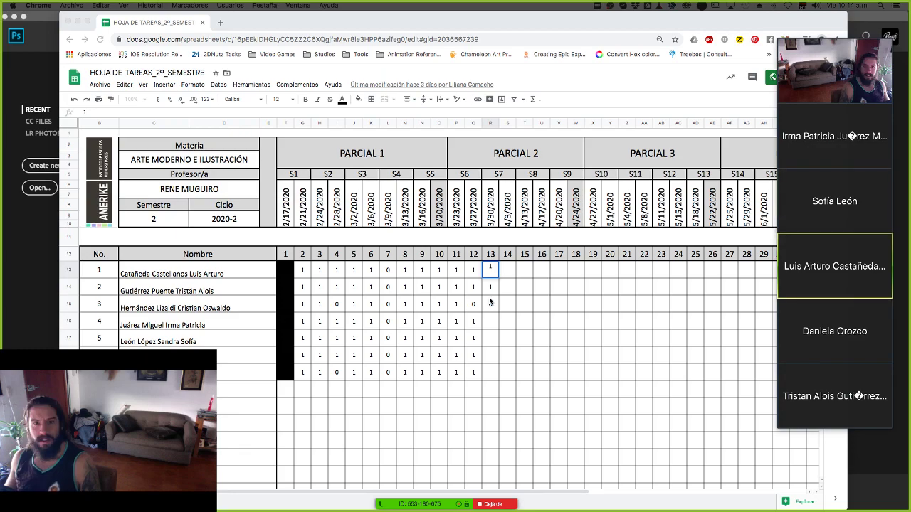
Enter 1 in column 13 (3/30/2020) of the task sheet for students number 4, 5 and 6.
click(490, 323)
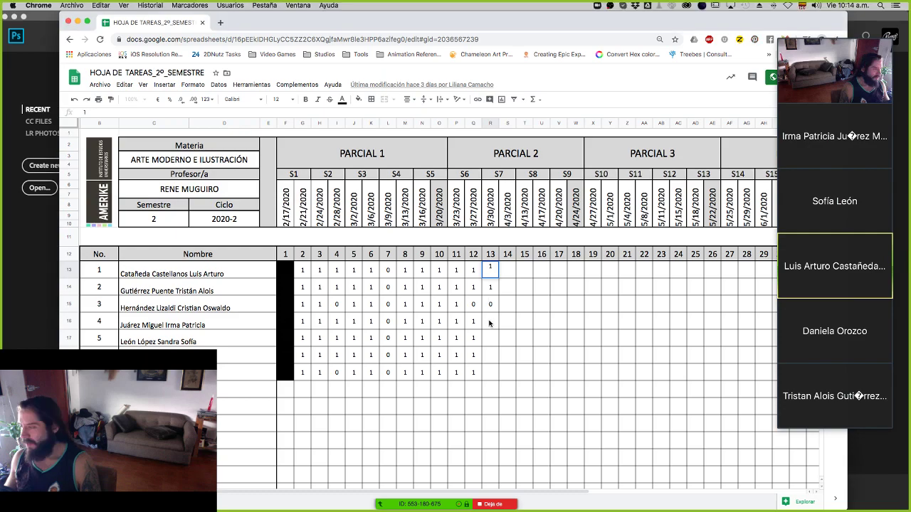
click(497, 326)
text(1)
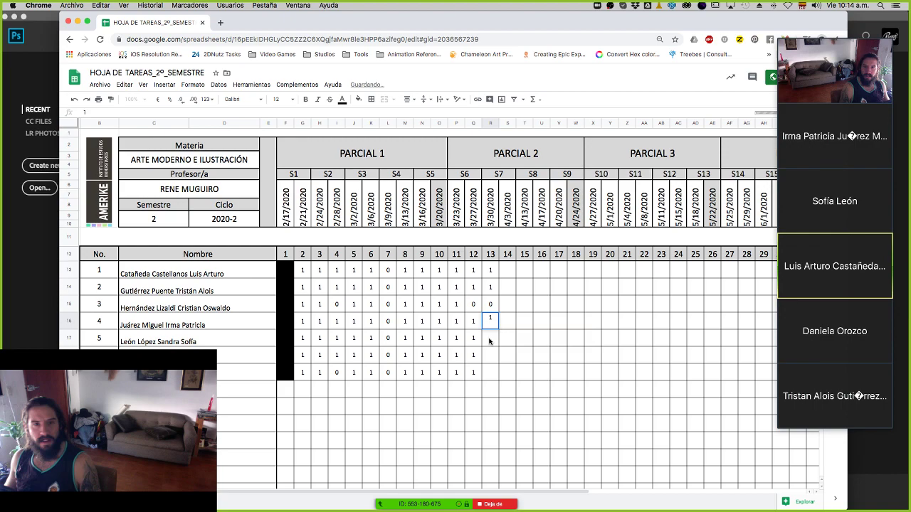
click(489, 342)
text(1)
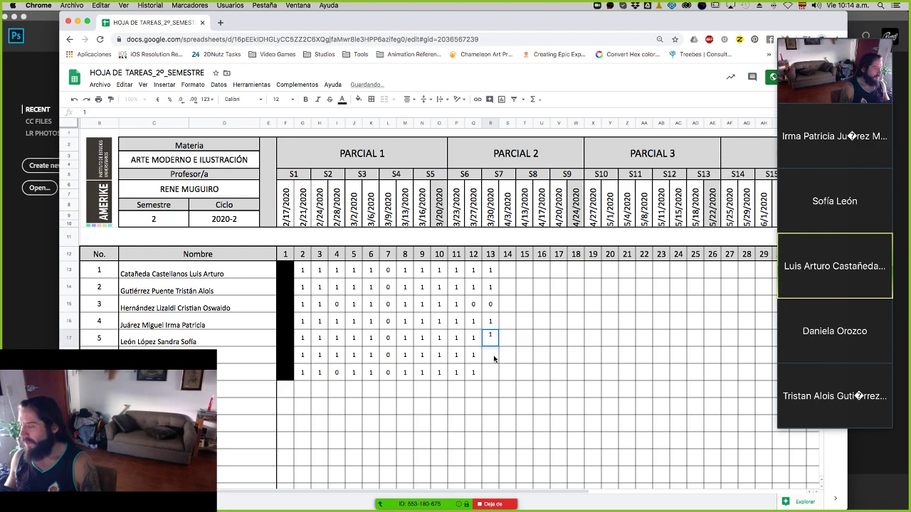
click(494, 358)
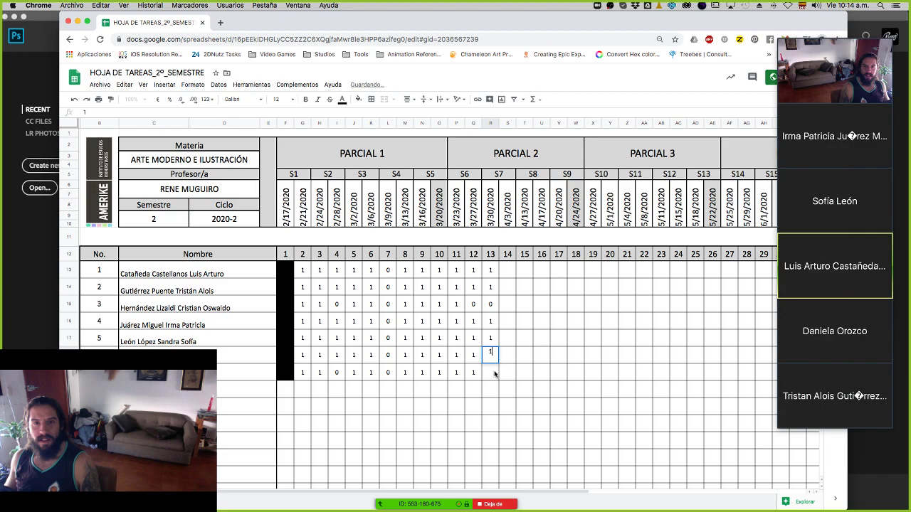
click(495, 375)
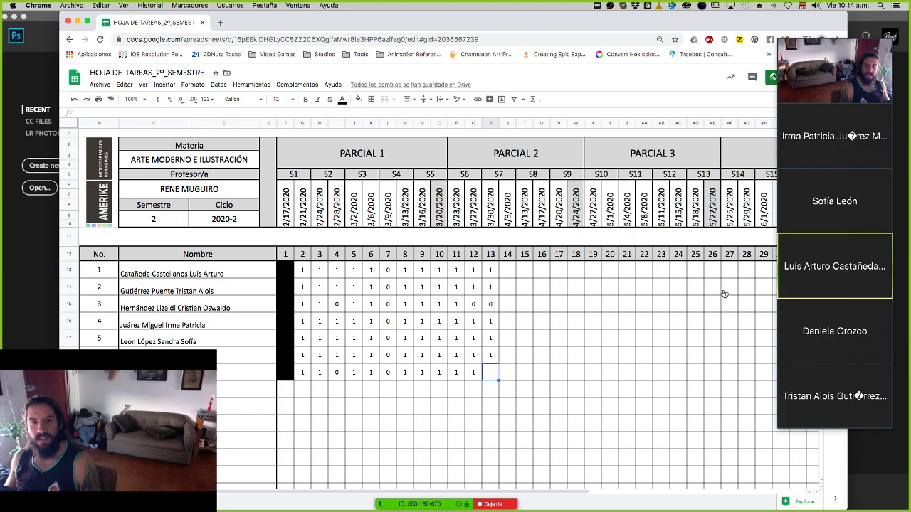
Open the Zoom group chat and move its window clear of the unmarked column 13 cell.
click(835, 266)
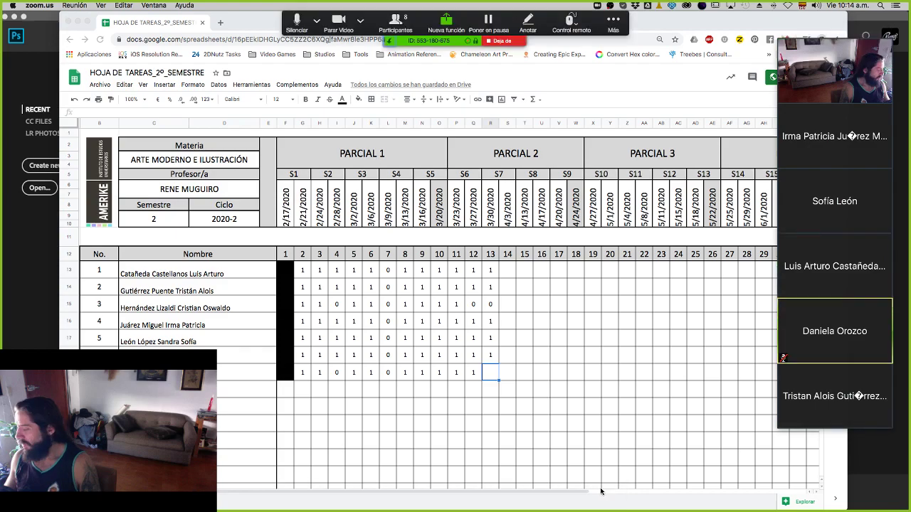
click(612, 23)
click(617, 47)
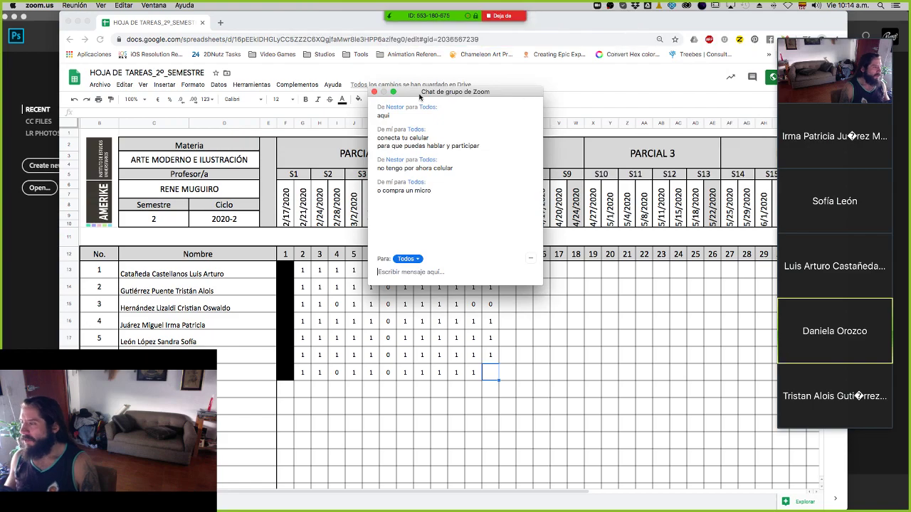
drag(420, 96, 548, 232)
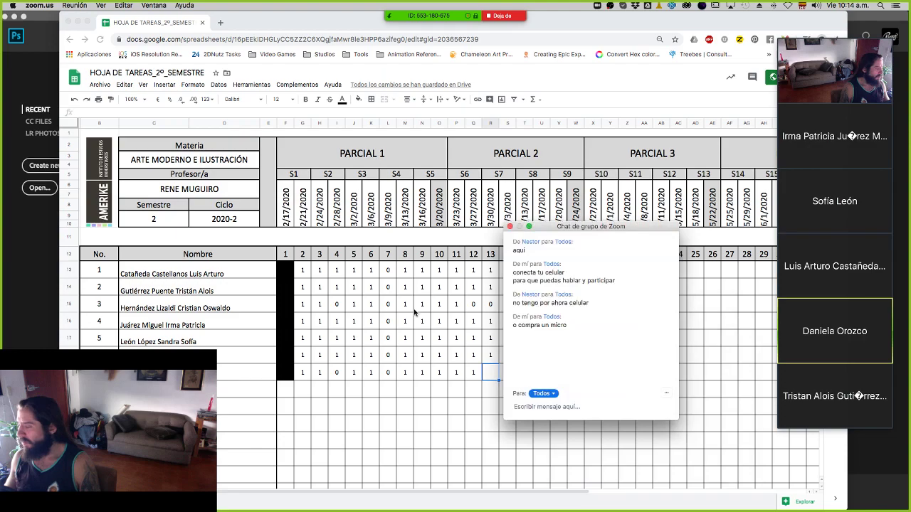
Enter 0 in column 13 (3/30/2020) of the task sheet for student number 7.
click(491, 378)
text(0)
click(456, 423)
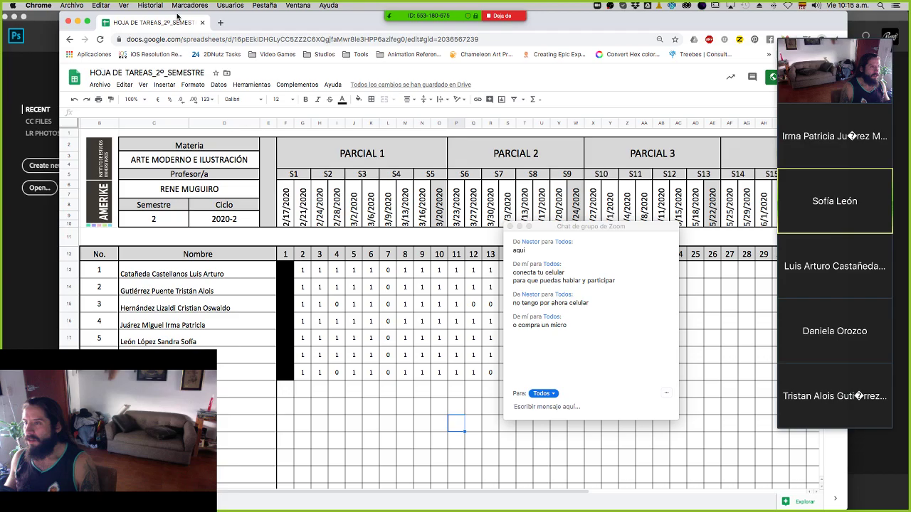
Clear the view of Photoshop by moving the browser window and participant videos aside and closing the Zoom chat.
drag(177, 15, 910, 15)
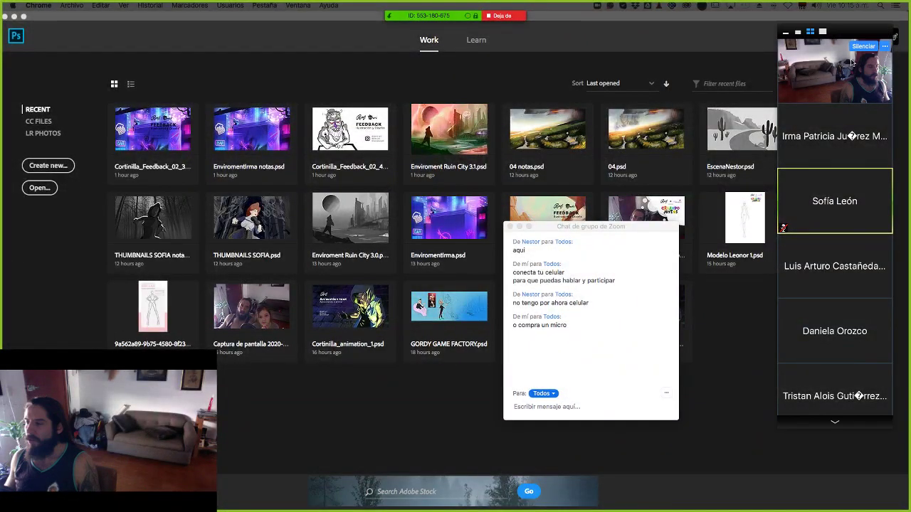
click(510, 226)
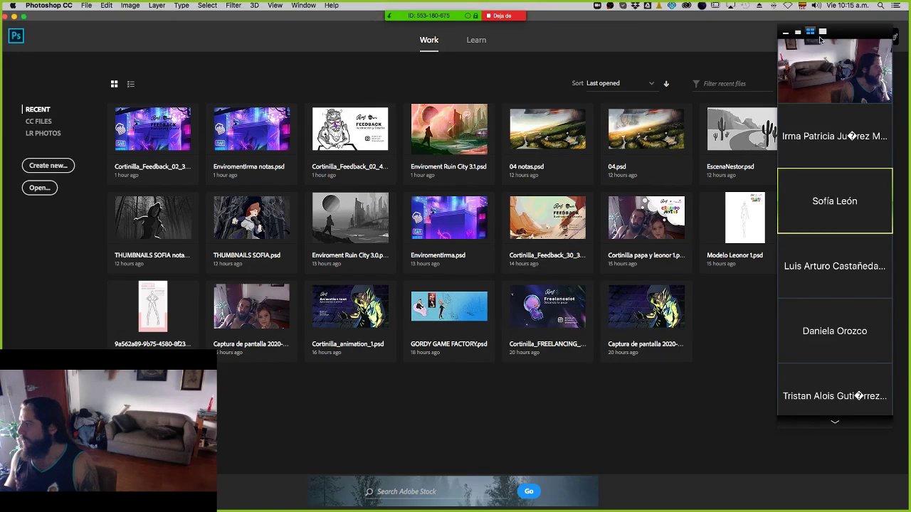
drag(820, 40, 864, 67)
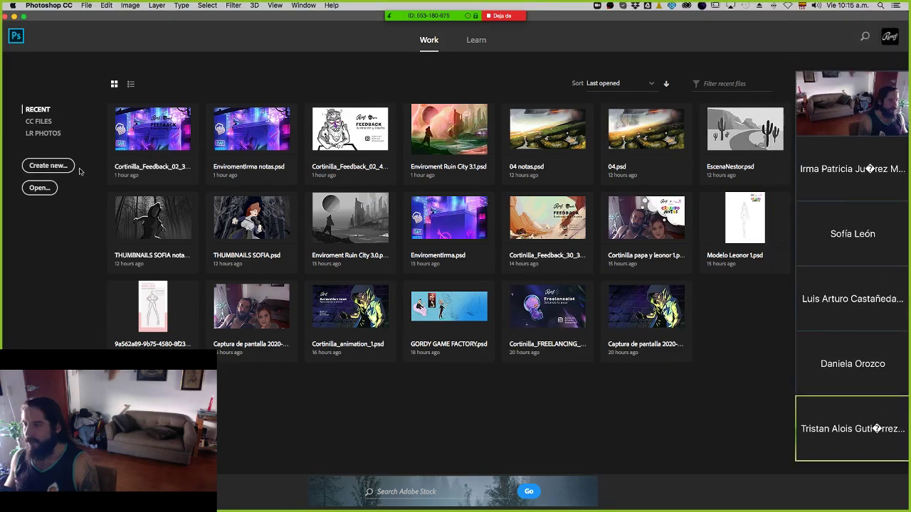
Start opening a file in Photoshop, move the file dialog clear of the obstruction, and go to the Mi unidad folder.
click(87, 5)
click(132, 24)
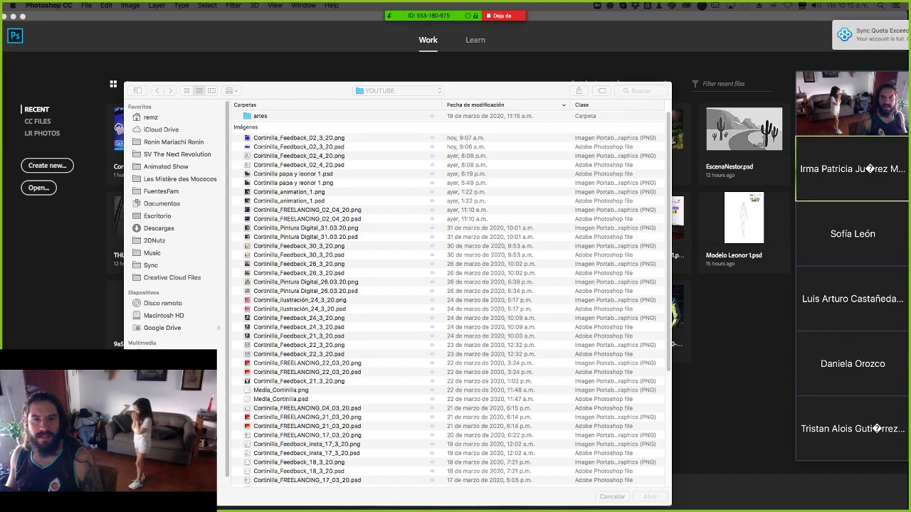
drag(325, 94, 323, 47)
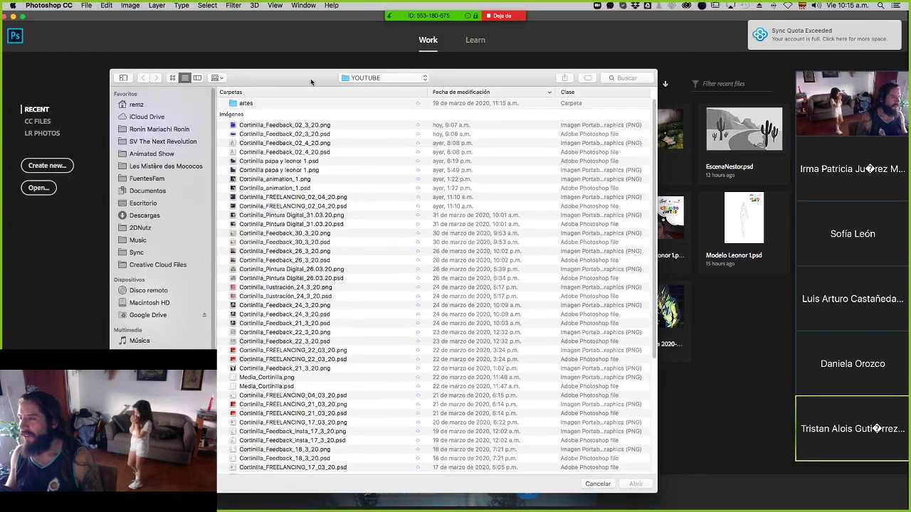
click(393, 78)
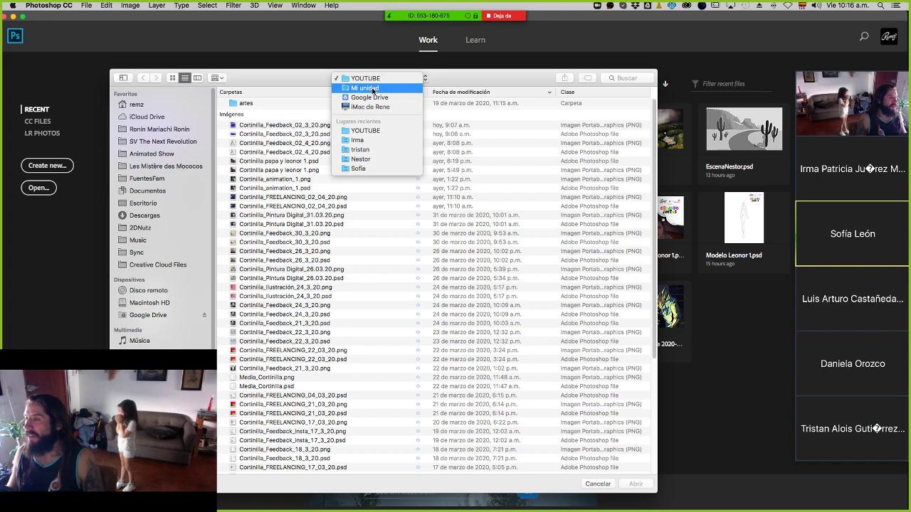
click(373, 90)
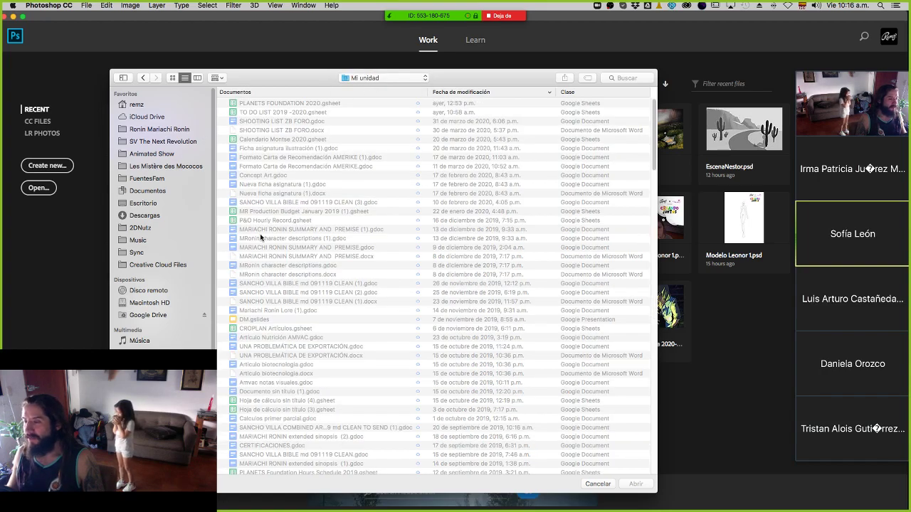
Browse from Mi unidad through AMERIKE, ILUSTRACIÓN 2020 and PROYECTO 2 - Environment Design to the ENTREGA 3 ABRIL 2020 folder.
scroll(260, 237, down, 15)
scroll(292, 253, down, 15)
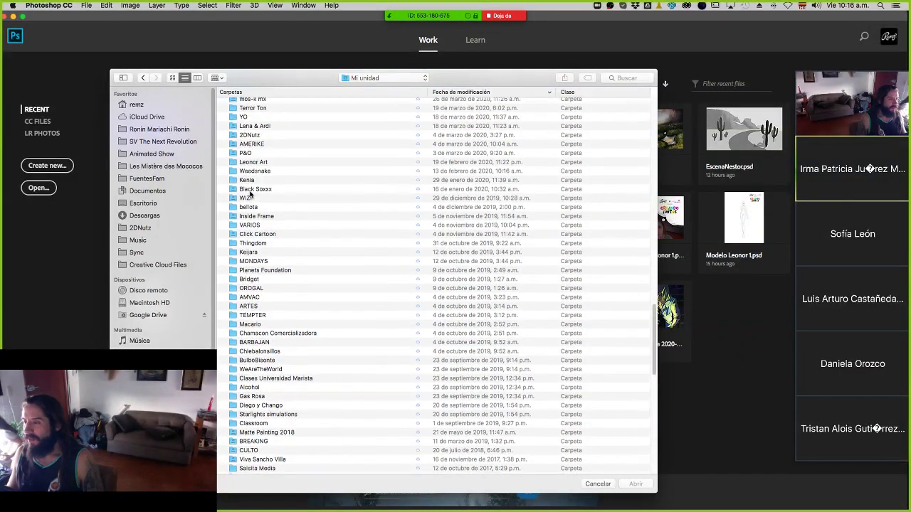
scroll(250, 193, up, 5)
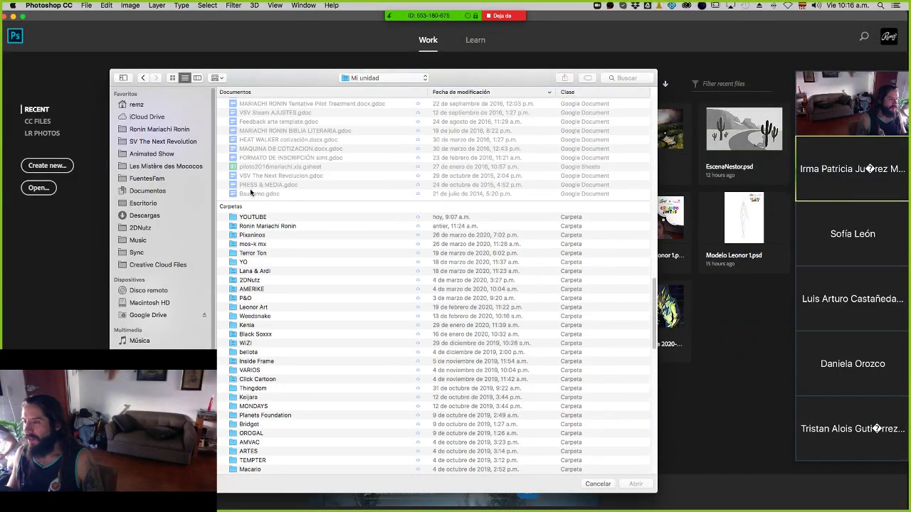
double_click(261, 289)
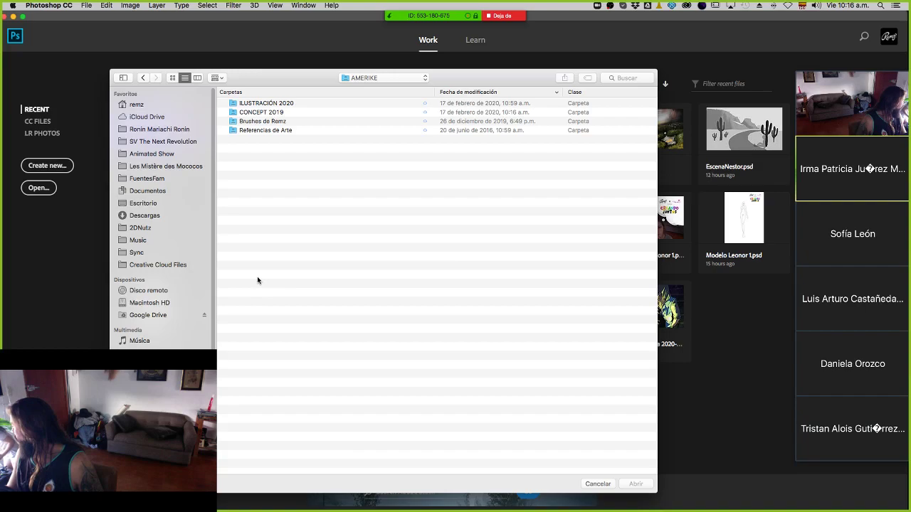
double_click(284, 103)
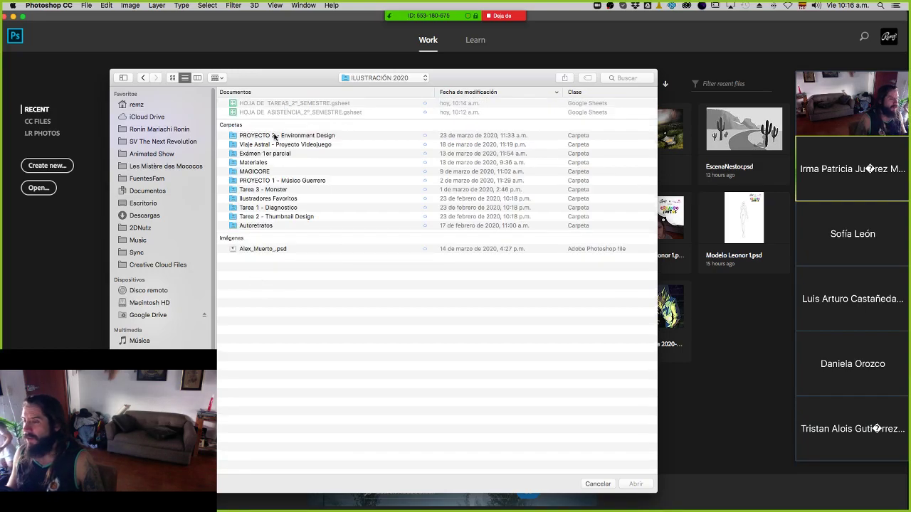
click(275, 136)
double_click(275, 136)
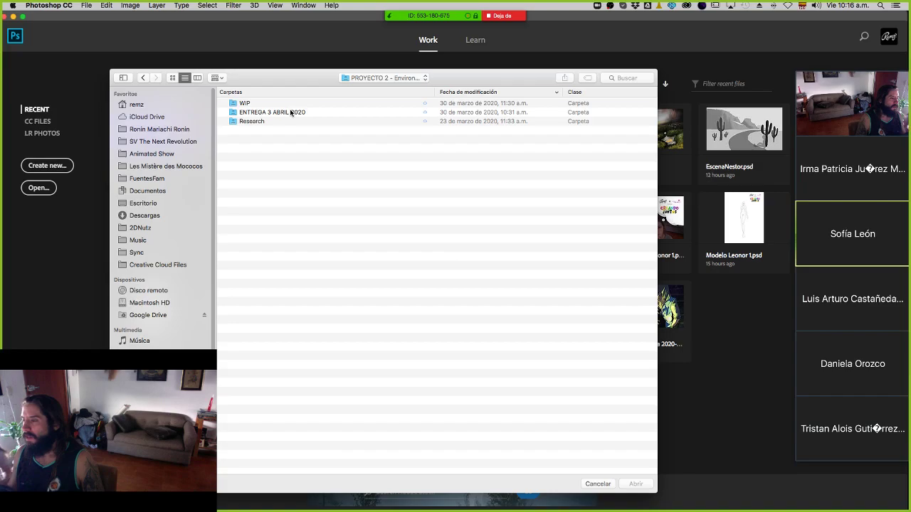
double_click(291, 113)
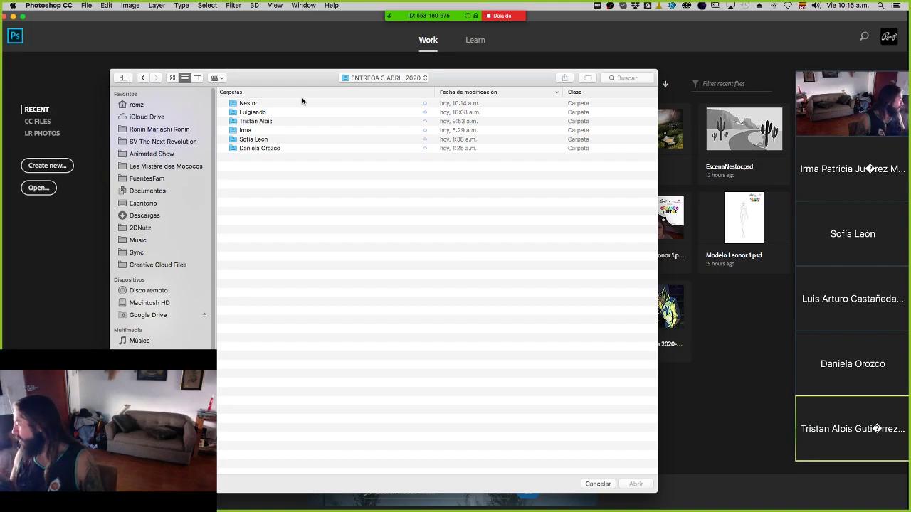
click(264, 140)
double_click(264, 140)
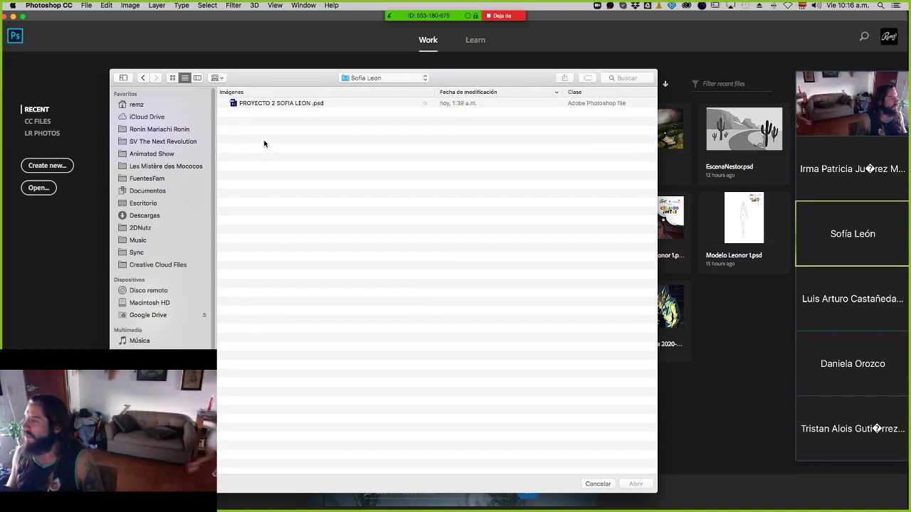
click(289, 104)
click(142, 78)
Open the file concept art background.psd from the last student's folder in ENTREGA 3 ABRIL 2020.
click(255, 149)
double_click(255, 150)
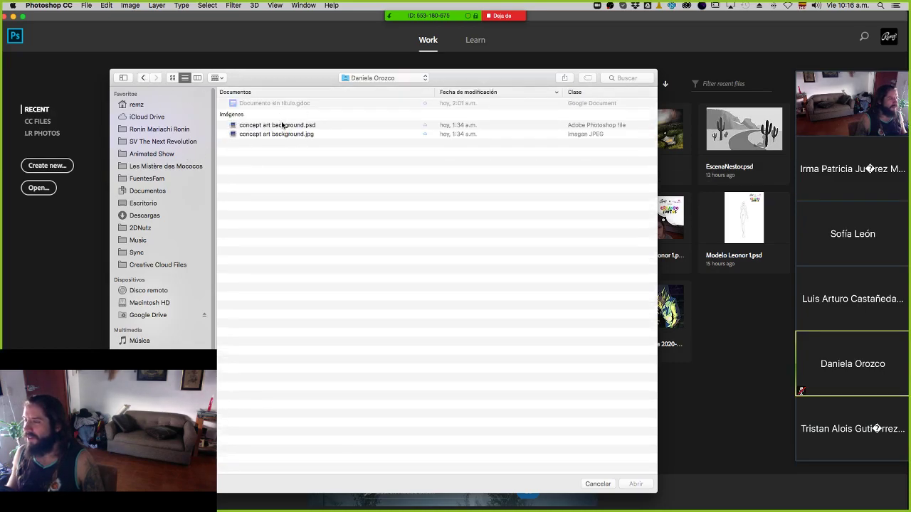
click(283, 125)
double_click(282, 125)
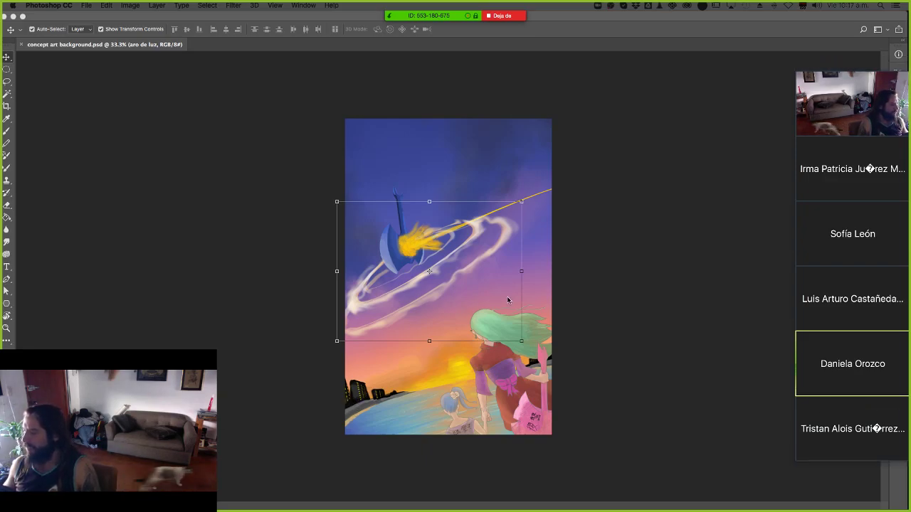
Show the hidden panels, look through the artwork's layer stack, and deselect the aro de luz layer.
key(Tab)
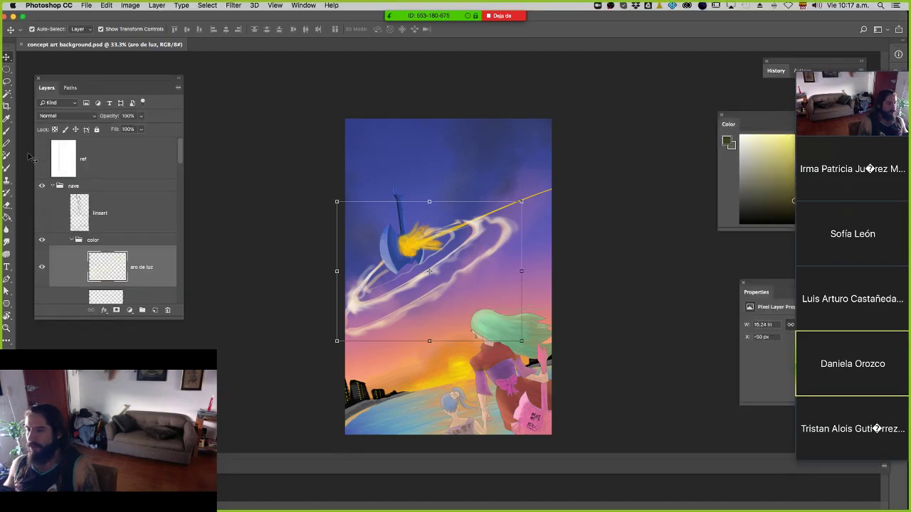
scroll(59, 193, down, 3)
scroll(59, 192, down, 10)
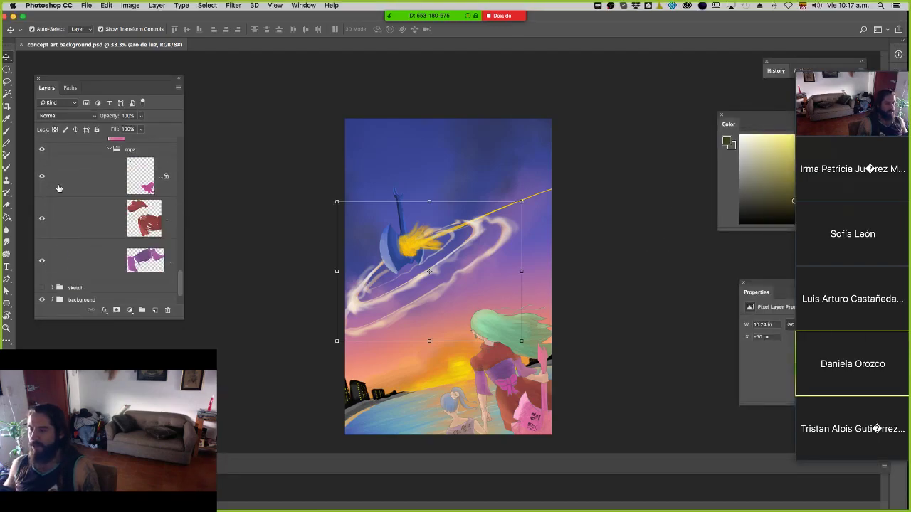
scroll(59, 187, up, 5)
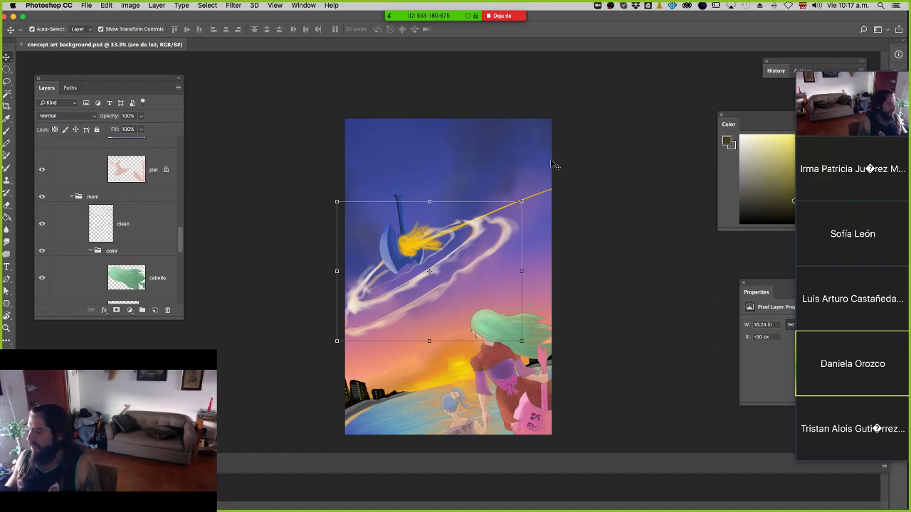
click(258, 179)
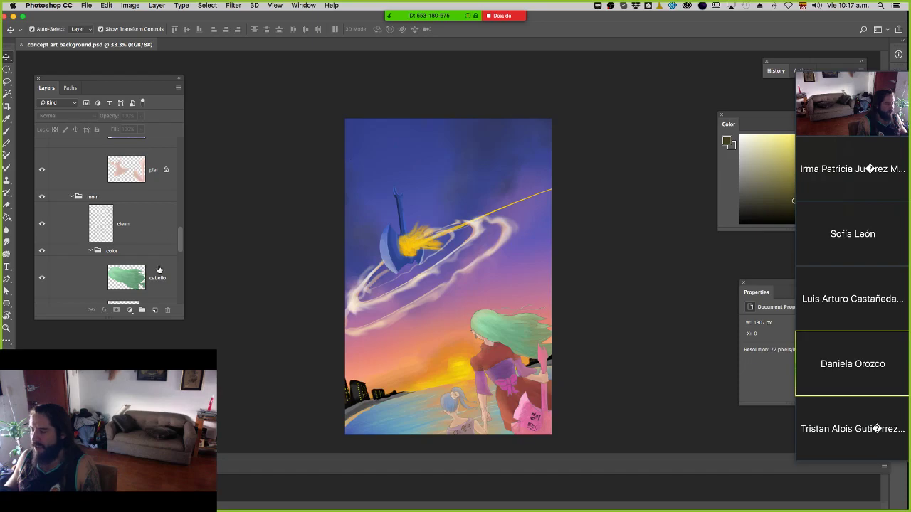
scroll(99, 201, up, 10)
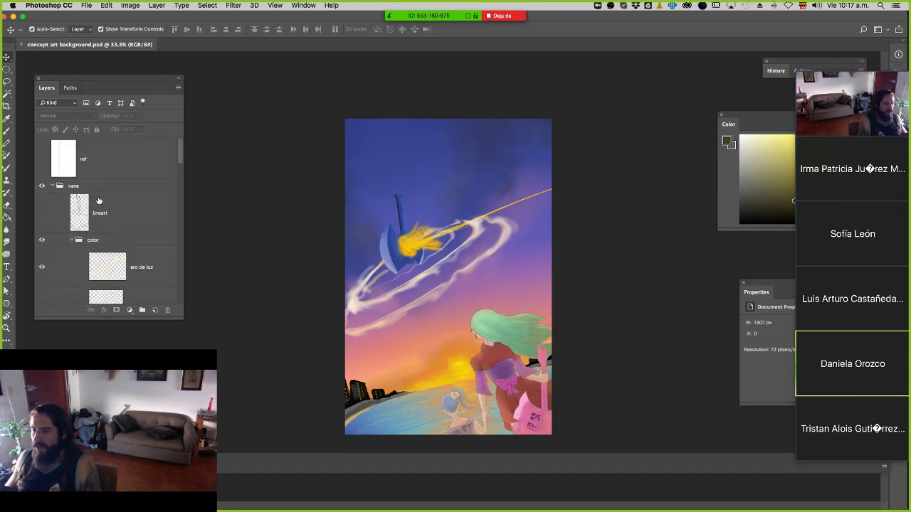
Check the composition against the ref layer's grid by showing and hiding it, and inspect the sketch group at the end of the layer stack.
click(41, 160)
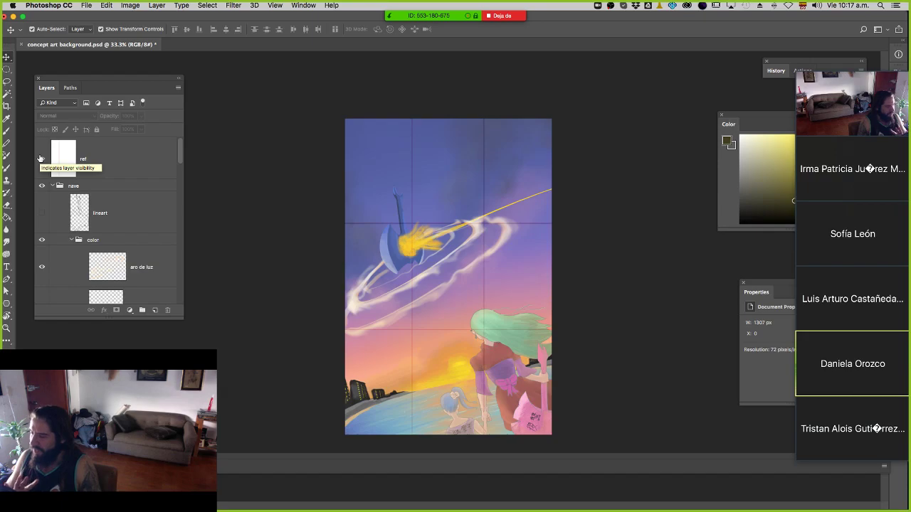
click(41, 159)
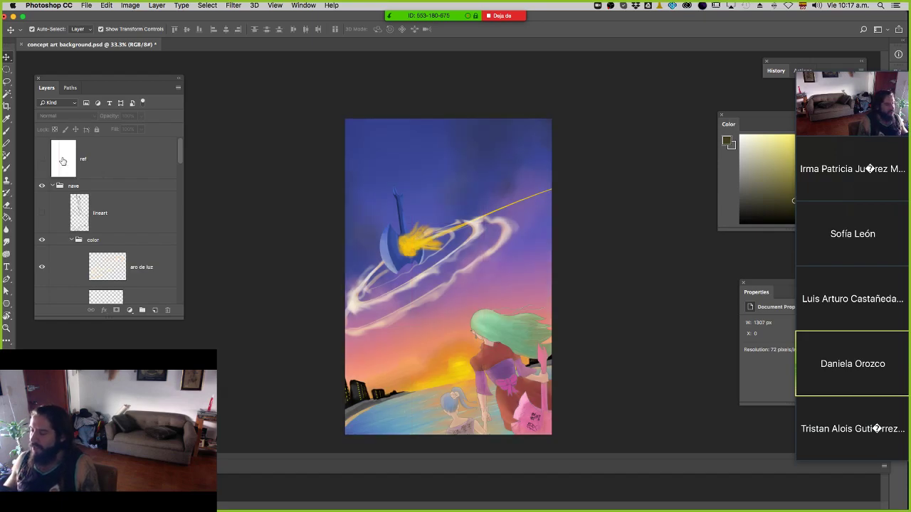
scroll(61, 214, down, 10)
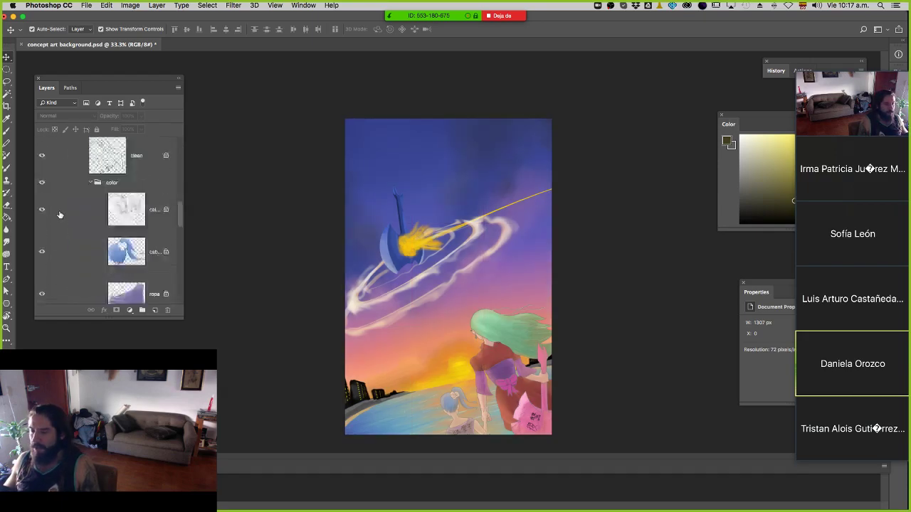
scroll(60, 215, down, 5)
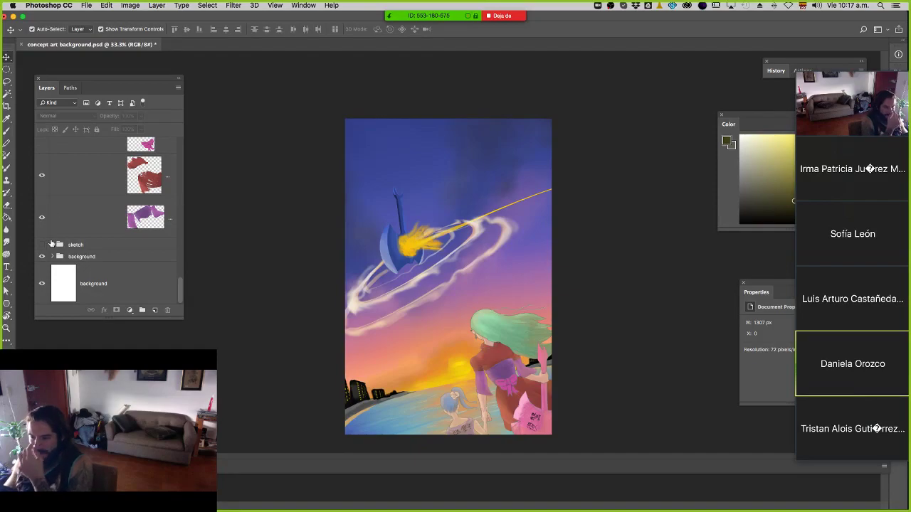
click(42, 245)
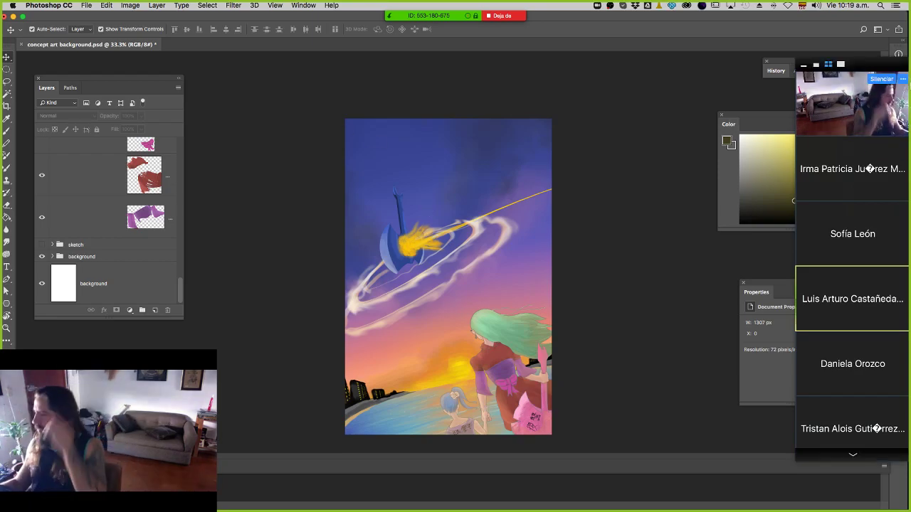
Move the Zoom participant videos off the shared screen and stop the webcam video.
drag(861, 64, 1, 285)
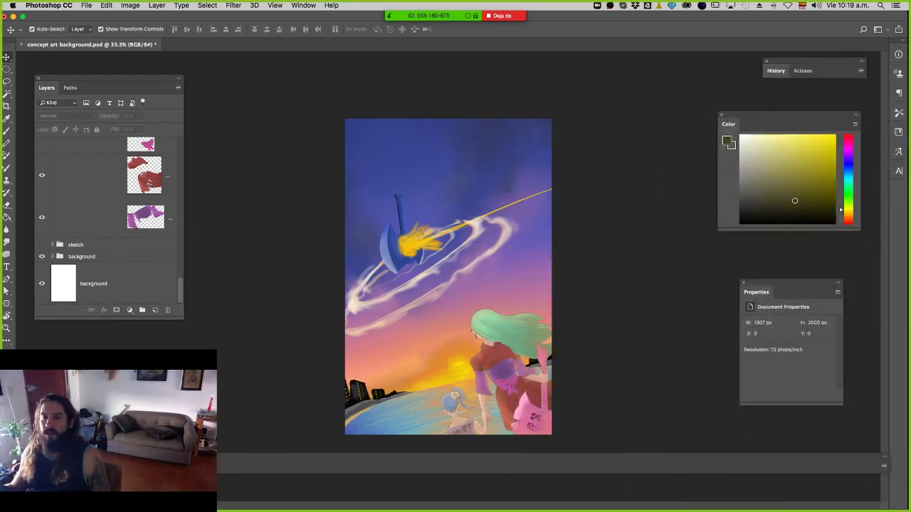
mouse_move(474, 10)
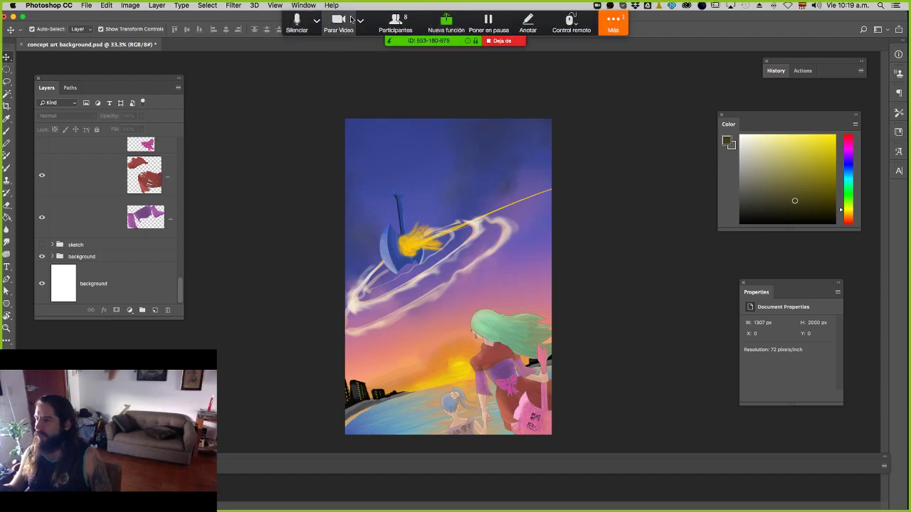
click(346, 21)
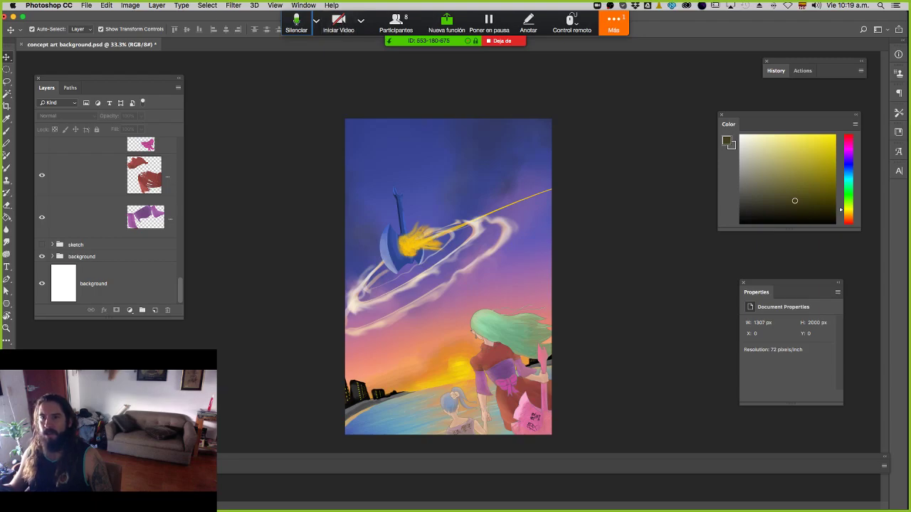
Return to Photoshop with its panels visible and add a Hue/Saturation adjustment layer directly above the ref layer.
key(super+Tab)
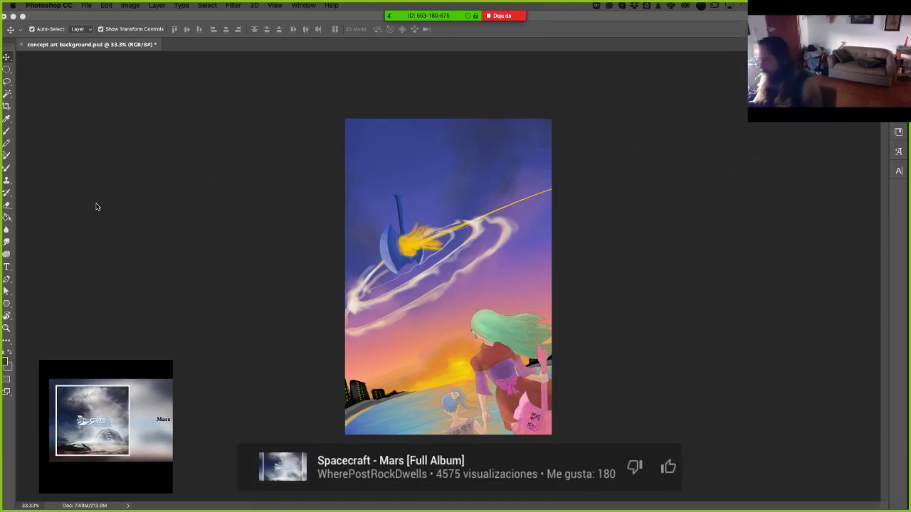
key(Tab)
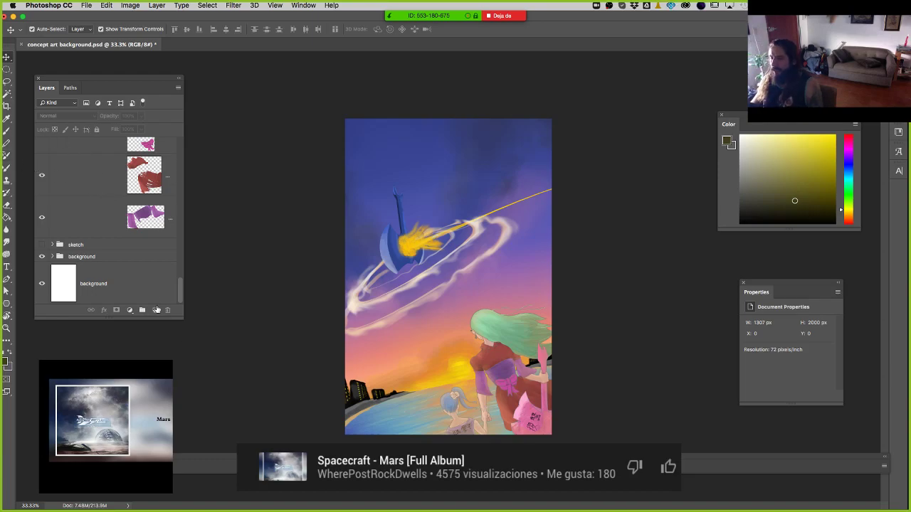
scroll(149, 249, up, 3)
drag(180, 272, 180, 163)
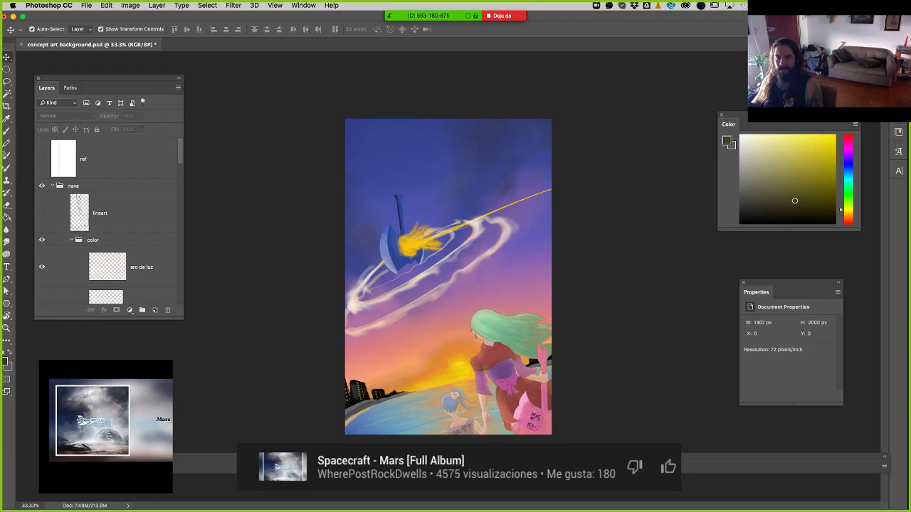
key(shift+Tab)
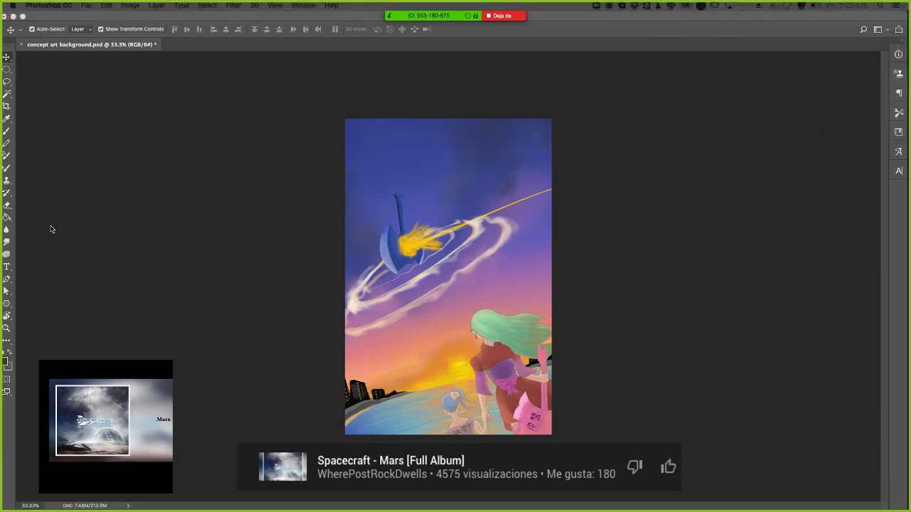
key(shift+Tab)
click(134, 149)
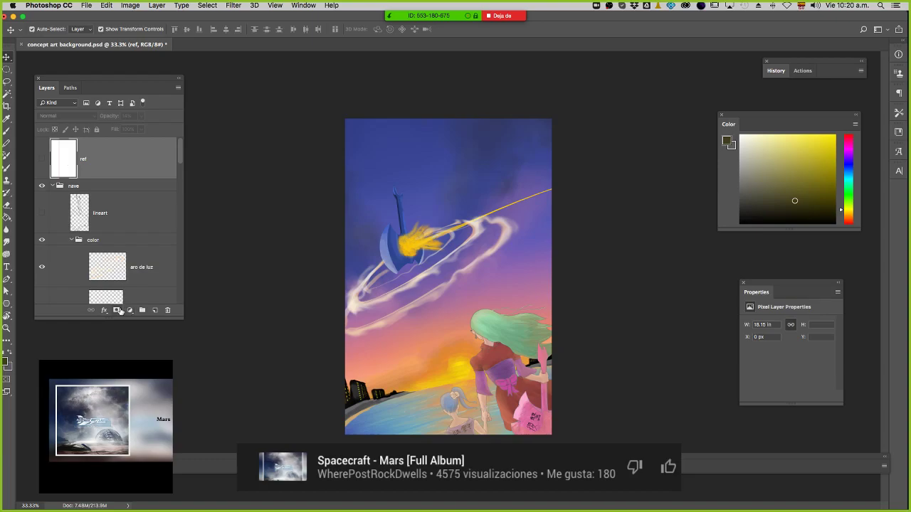
click(129, 310)
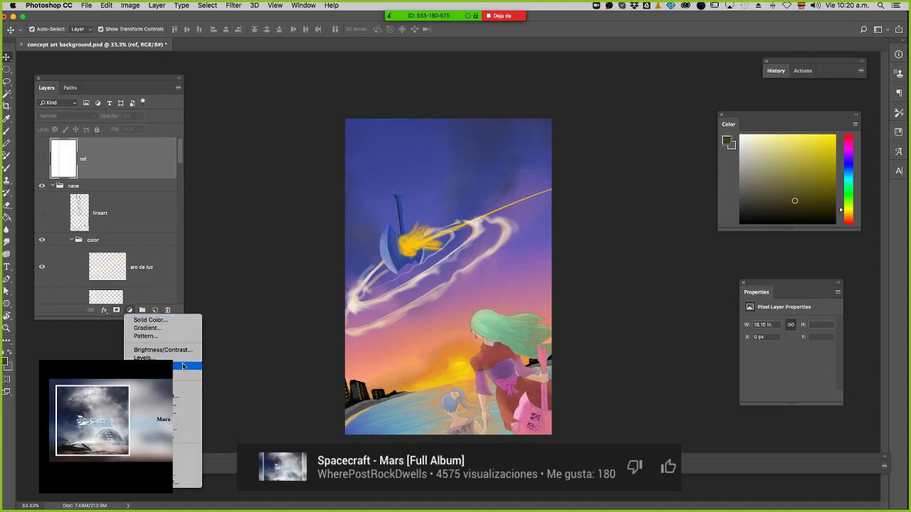
click(181, 397)
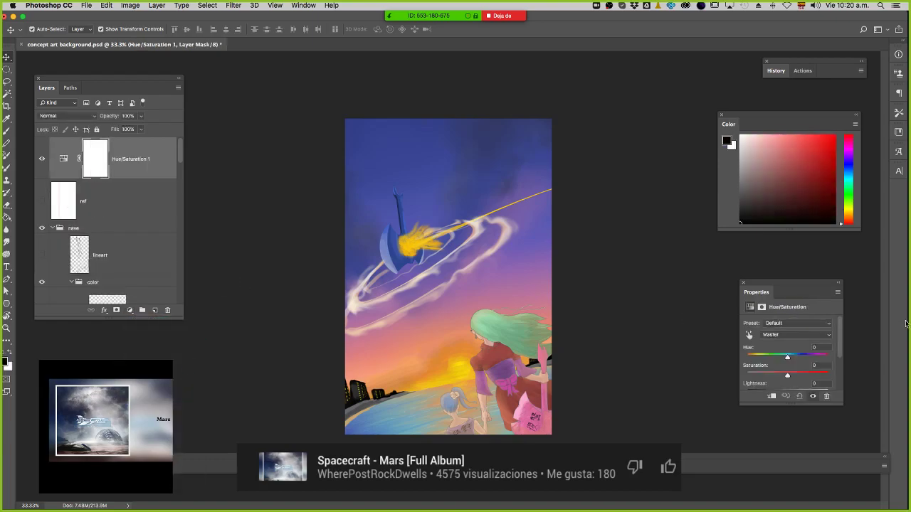
Set the Hue/Saturation adjustment's saturation to -100 and hide the adjustment layer to compare the artwork in grayscale and color.
drag(756, 377, 743, 375)
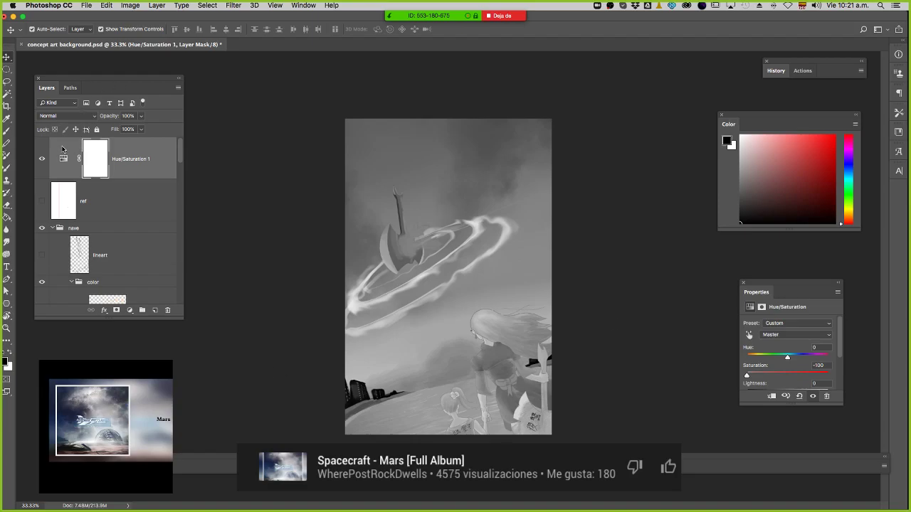
click(42, 160)
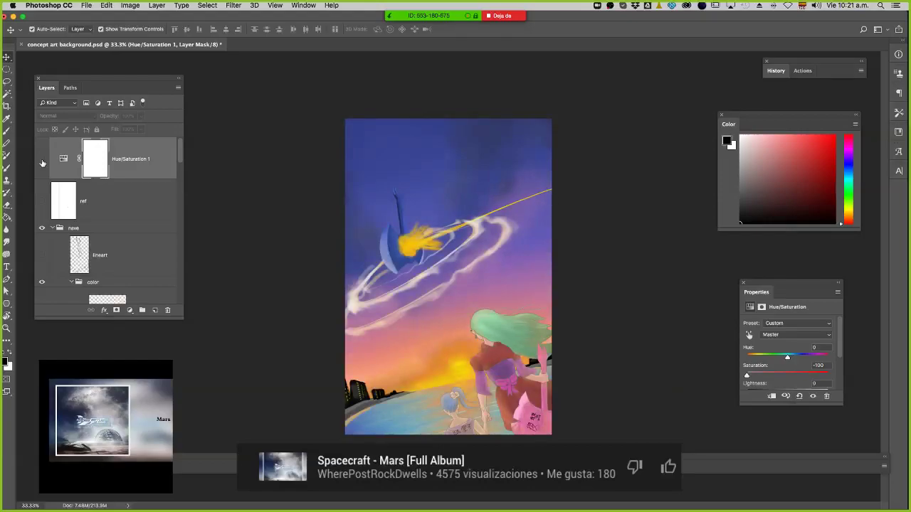
Show and hide the Hue/Saturation adjustment layer repeatedly to compare the artwork's values in grayscale and color.
click(42, 161)
click(42, 161)
click(42, 157)
click(42, 157)
Duplicate the Smthn layer in the morras group.
scroll(64, 226, down, 5)
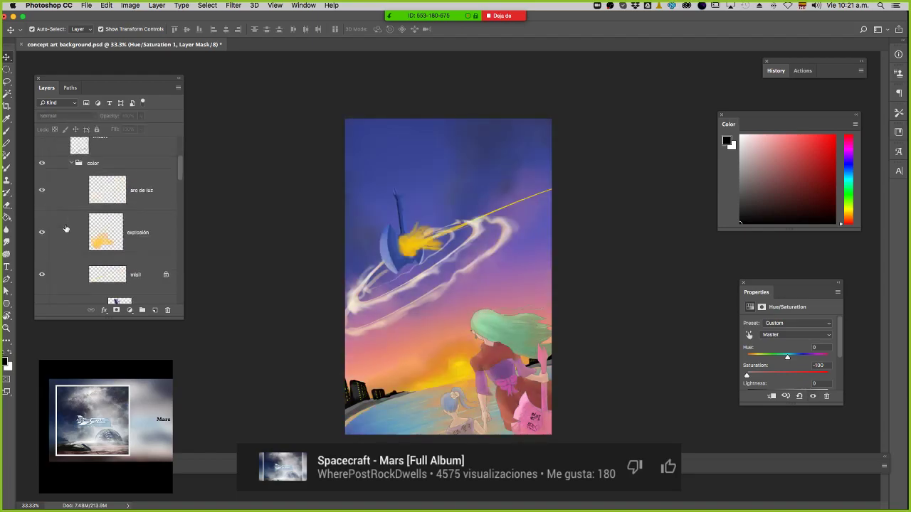
click(42, 239)
click(42, 239)
scroll(91, 237, down, 1)
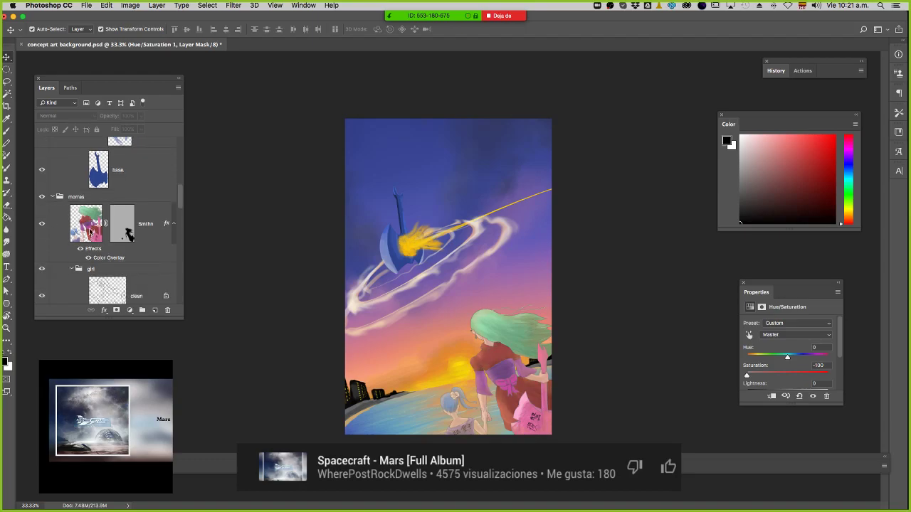
drag(83, 213, 155, 310)
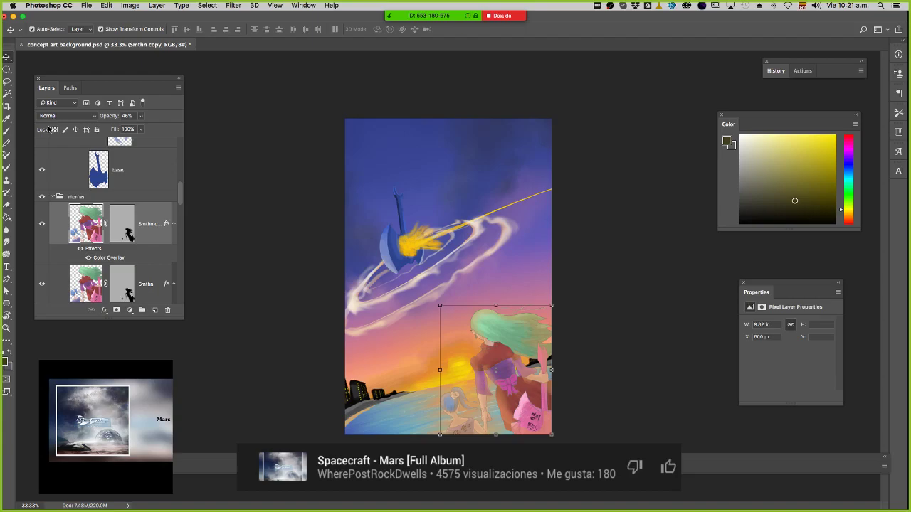
Lock the transparent pixels of the Smthn copy layer and fill its silhouette with a salmon pink sampled from the sky.
key(b)
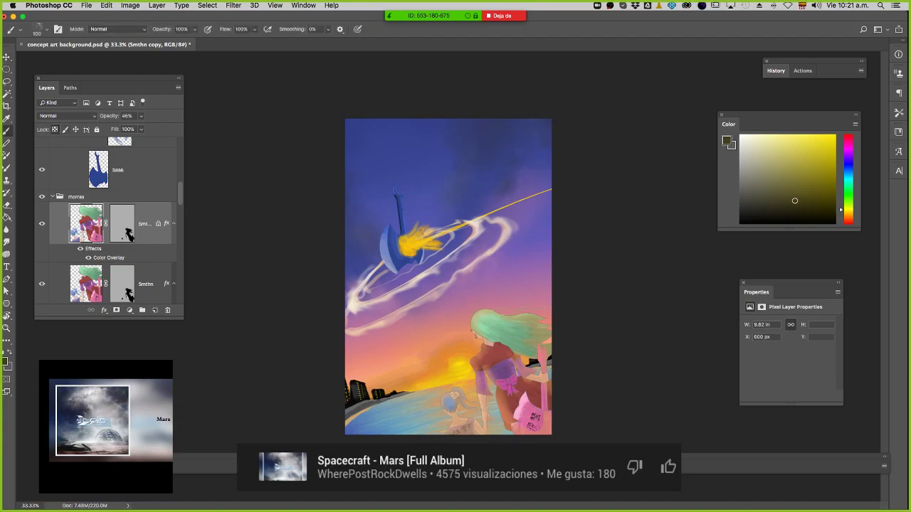
alt+click(448, 318)
right_click(447, 318)
double_click(610, 334)
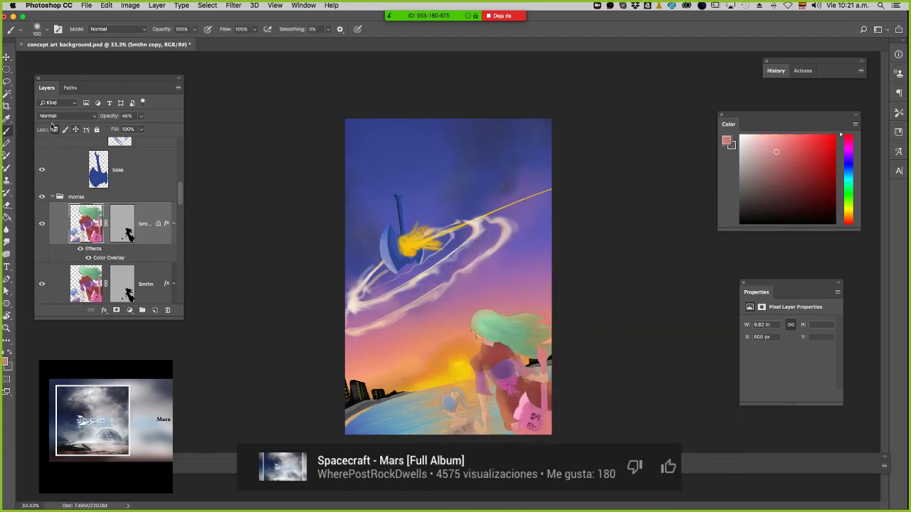
drag(447, 377, 510, 376)
key(shift+alt+BackSpace)
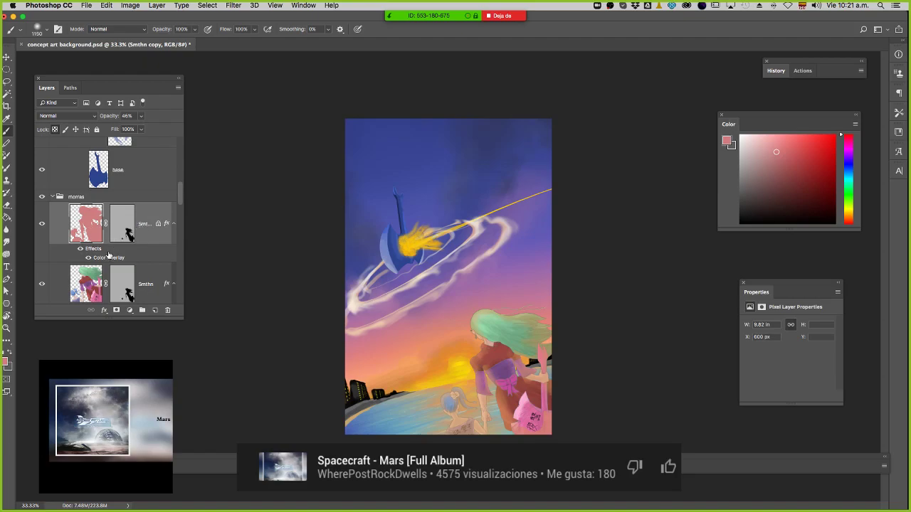
Remove the Color Overlay effect and the layer mask from the Smthn copy layer without applying the mask, keeping the layer visible.
drag(111, 259, 171, 312)
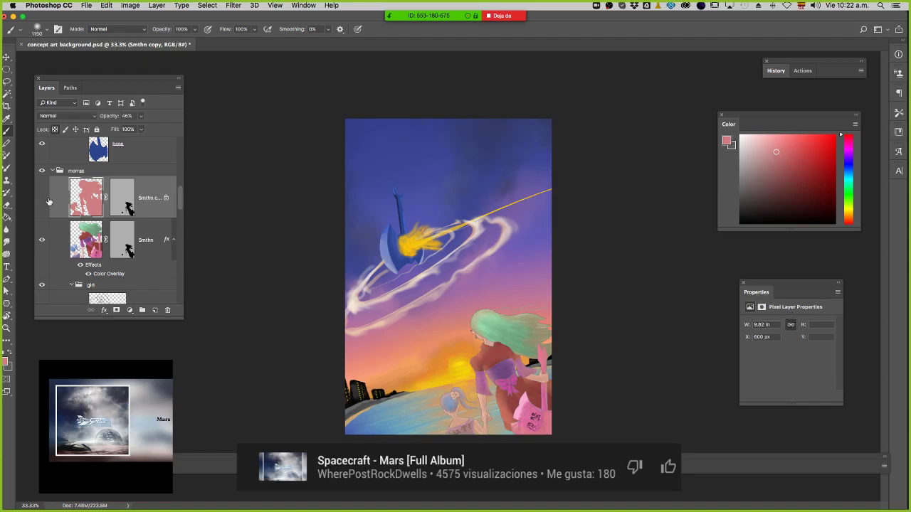
drag(125, 199, 167, 310)
click(424, 175)
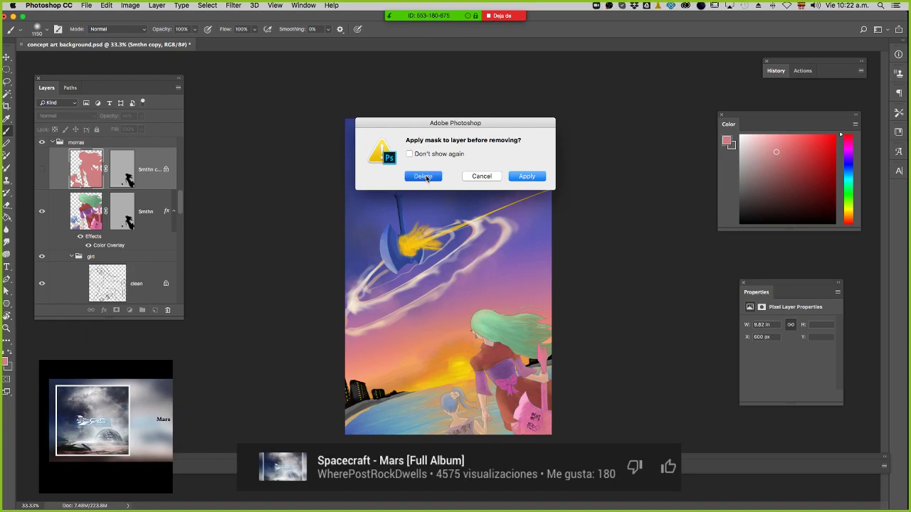
click(44, 170)
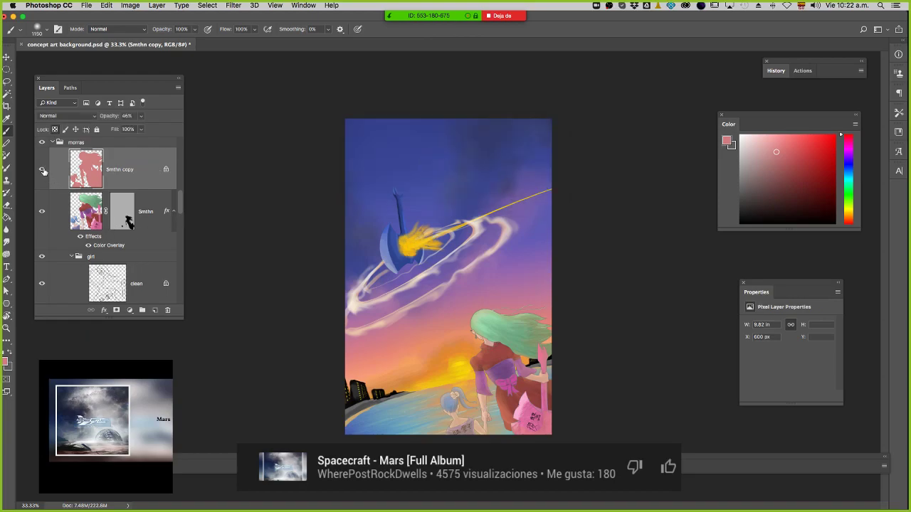
Set the Smthn copy layer's blend mode to Multiply and its opacity to 79%.
click(74, 117)
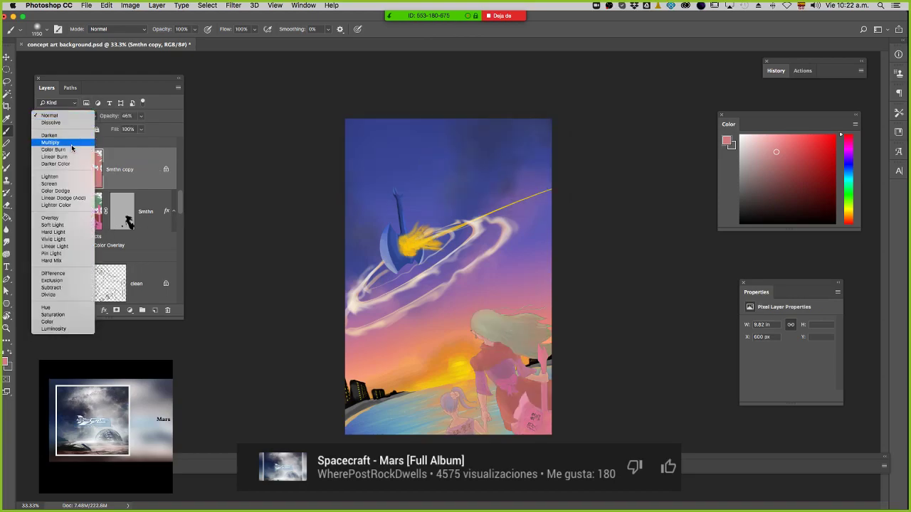
click(72, 143)
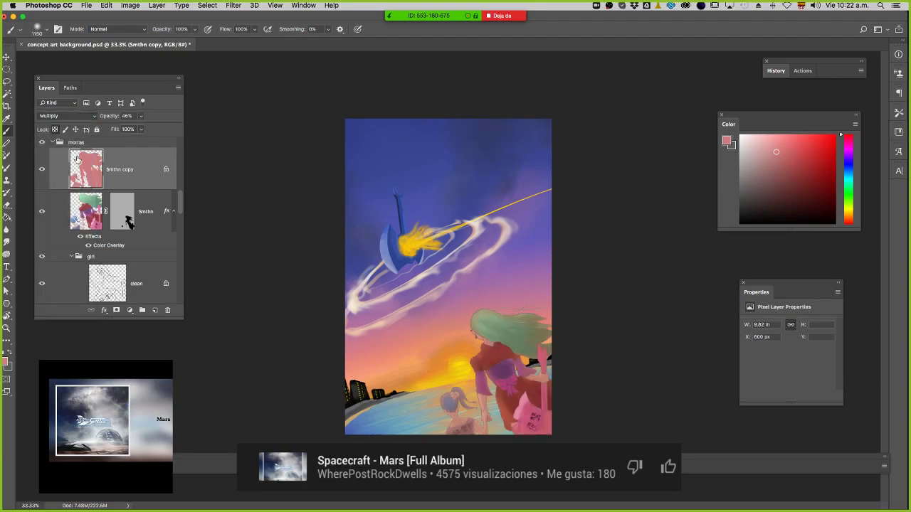
drag(141, 118, 156, 127)
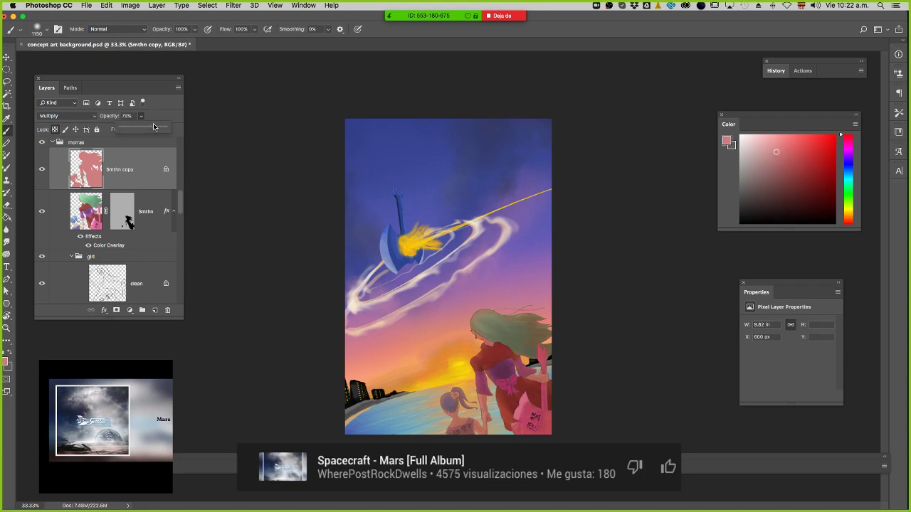
Repaint the Smthn copy silhouette in a muted dark purple and set the layer's opacity to 83%.
drag(852, 166, 850, 158)
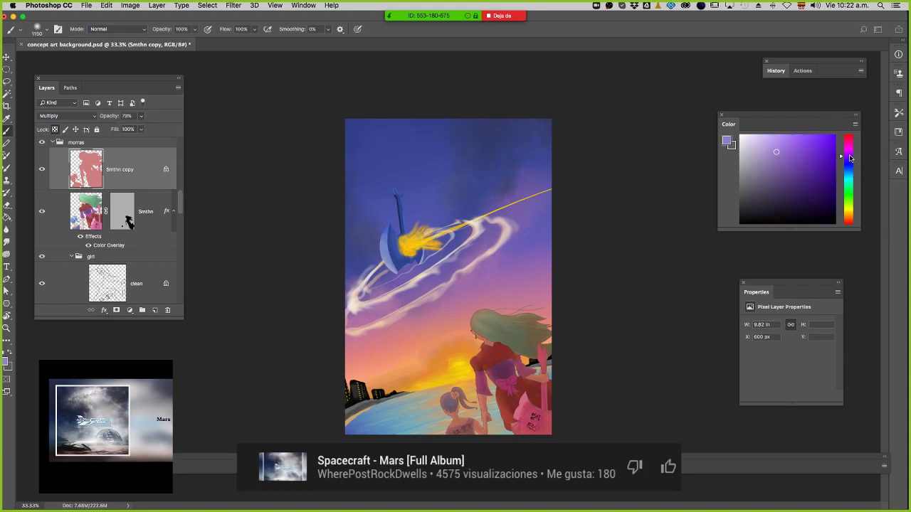
mouse_move(527, 356)
mouse_down()
mouse_move(484, 380)
mouse_move(498, 356)
mouse_move(512, 342)
mouse_move(495, 401)
mouse_up()
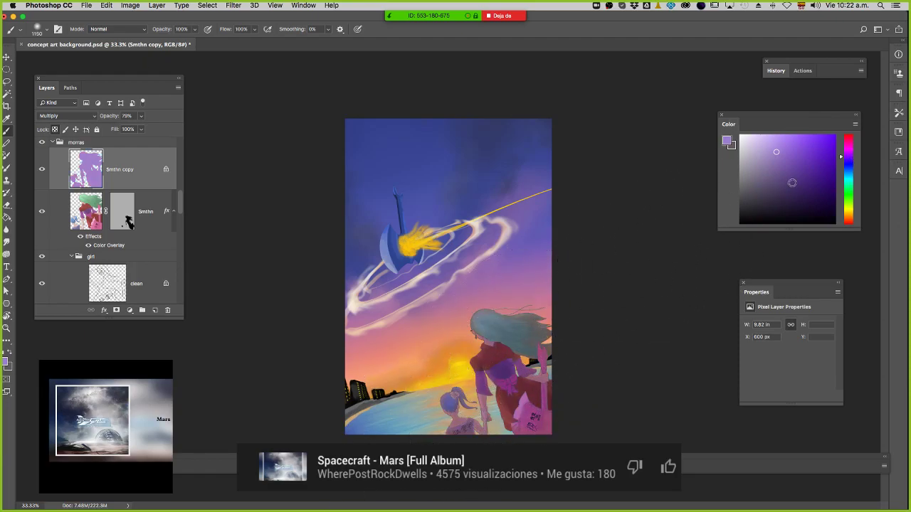
drag(758, 178, 765, 178)
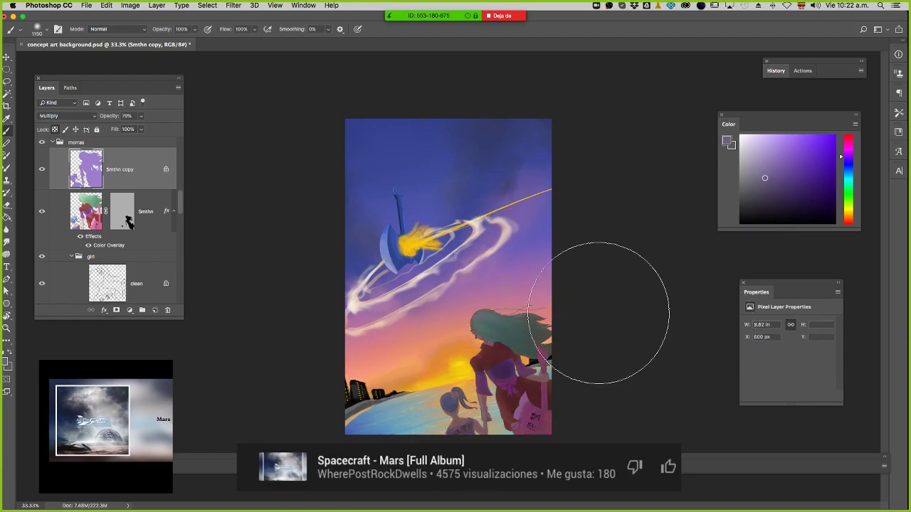
mouse_move(531, 323)
mouse_down()
mouse_move(753, 296)
mouse_move(451, 387)
mouse_move(561, 326)
mouse_up()
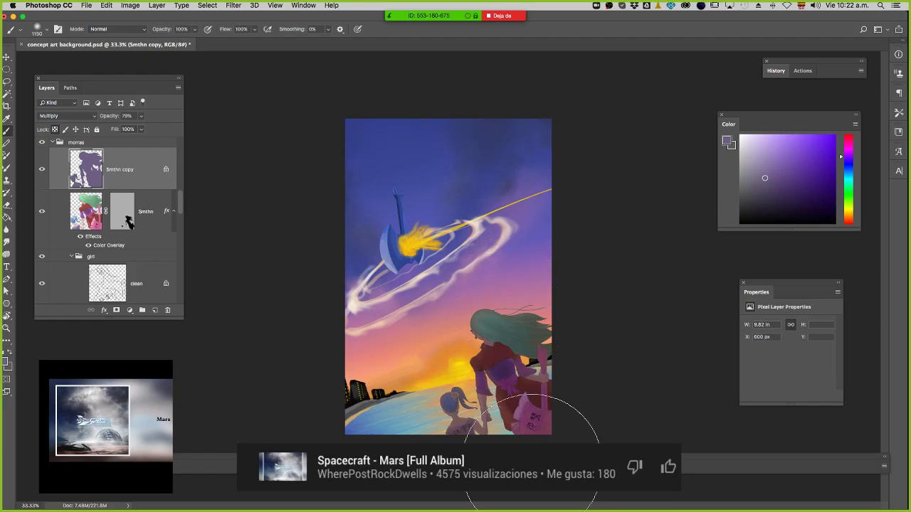
click(143, 117)
drag(140, 129, 143, 129)
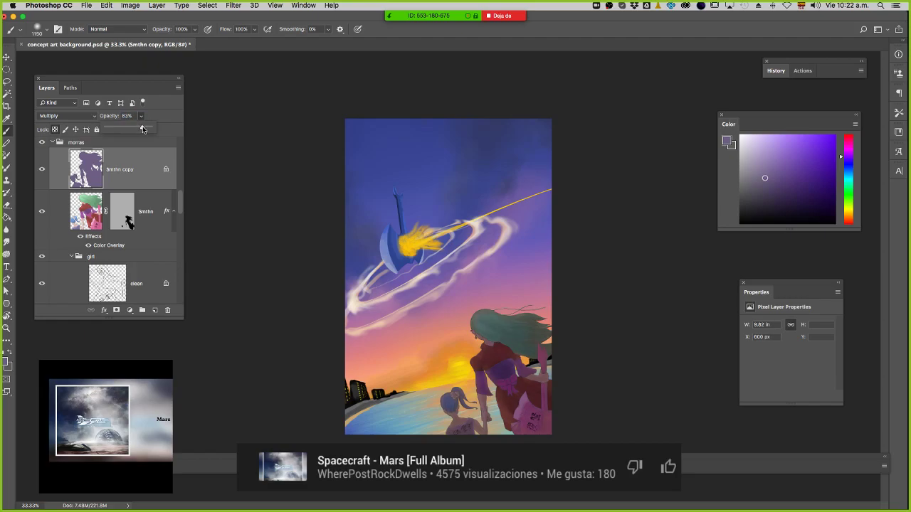
Show the Hue/Saturation adjustment layer to check the shaded figures' values in grayscale, and hide it again.
scroll(64, 158, up, 5)
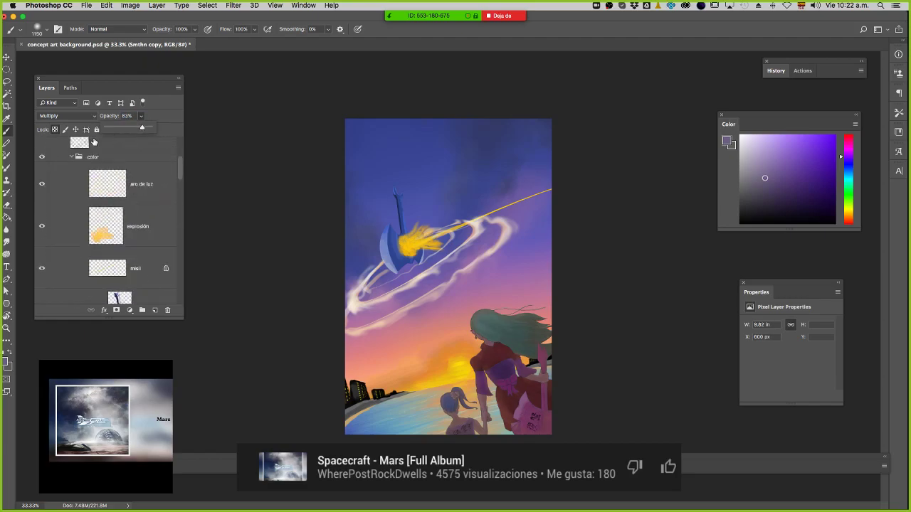
scroll(41, 156, up, 3)
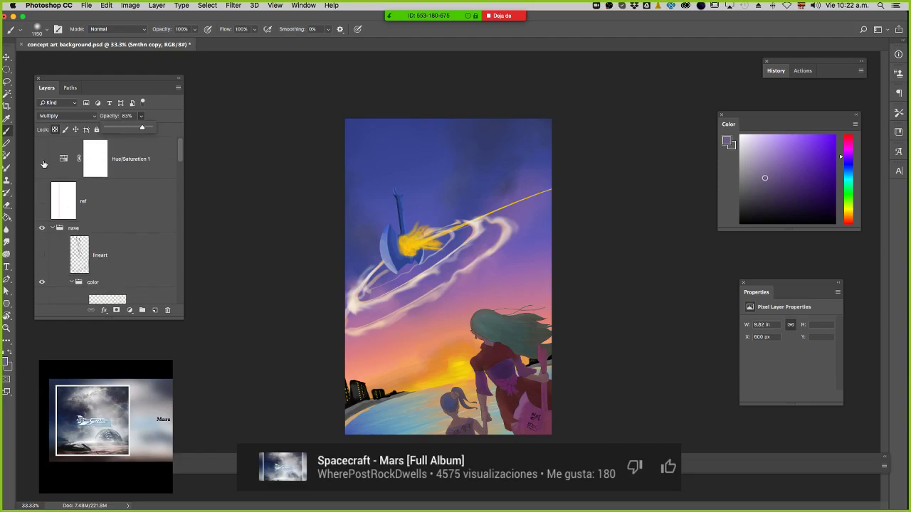
click(42, 159)
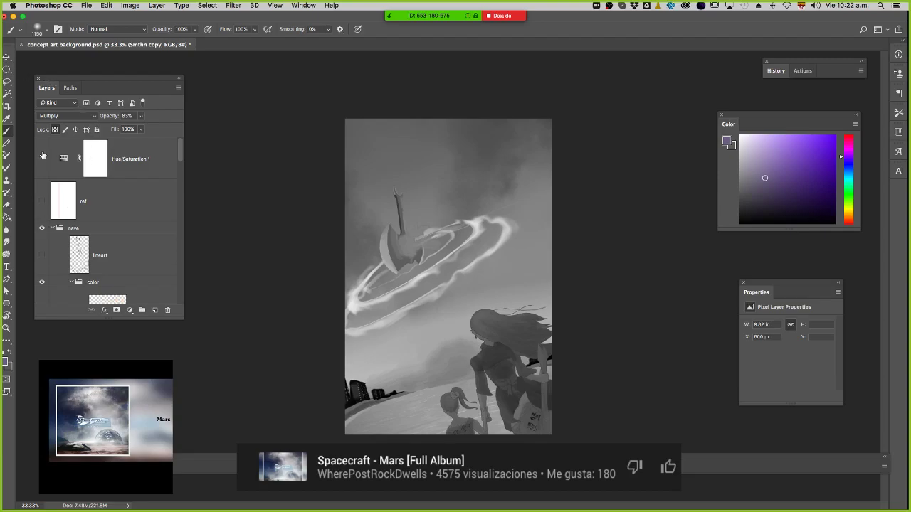
click(43, 155)
Mask the Smthn copy layer with a selection of its own silhouette shifted slightly down and to the right.
scroll(140, 219, down, 3)
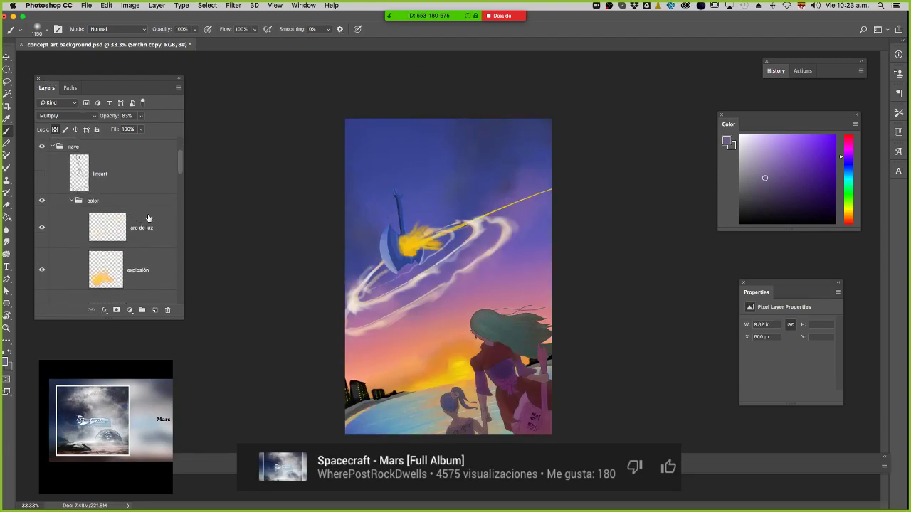
scroll(142, 218, down, 3)
scroll(157, 215, down, 5)
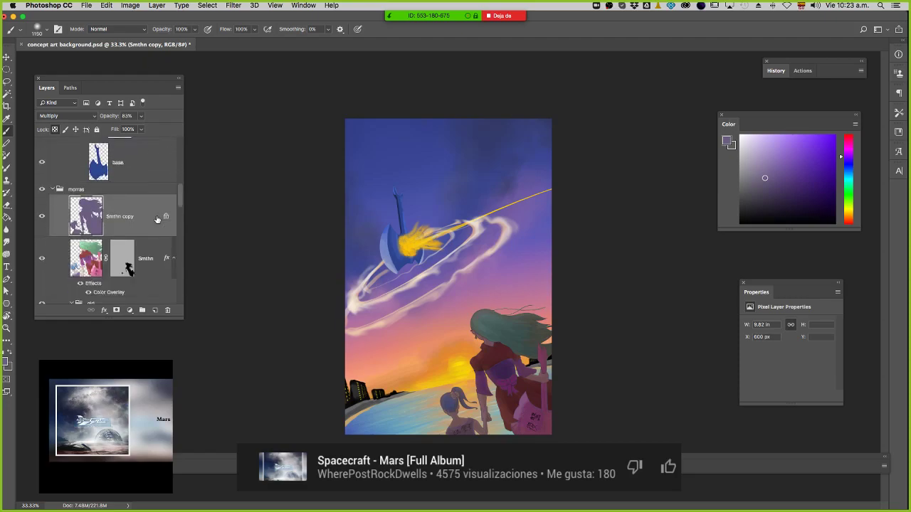
scroll(178, 198, up, 2)
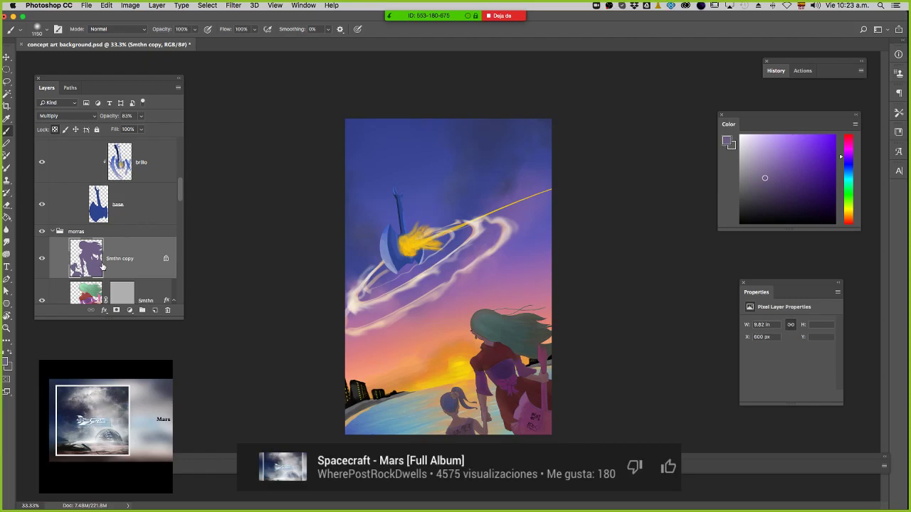
scroll(103, 266, down, 2)
ctrl+click(91, 219)
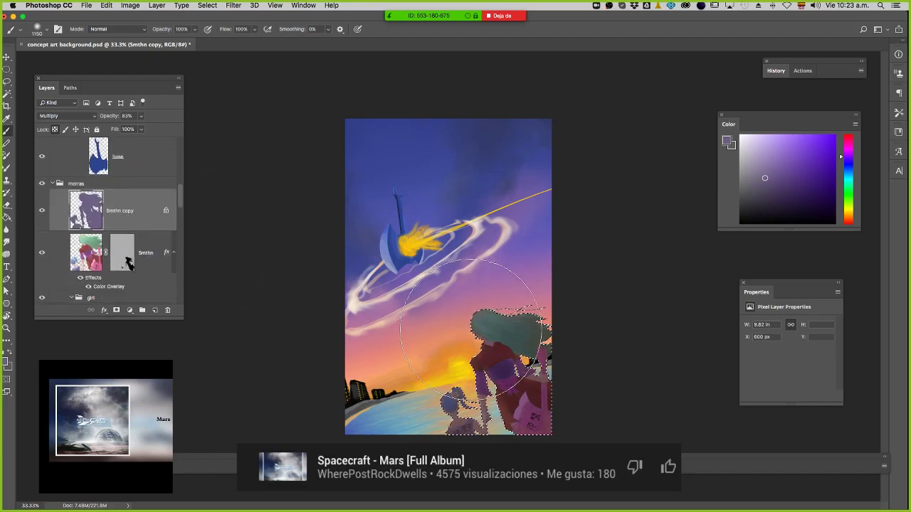
key(m)
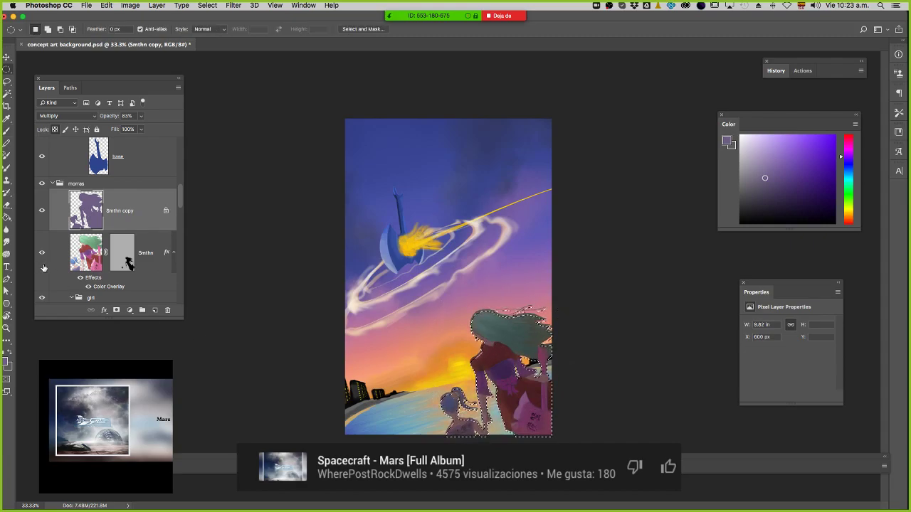
click(116, 311)
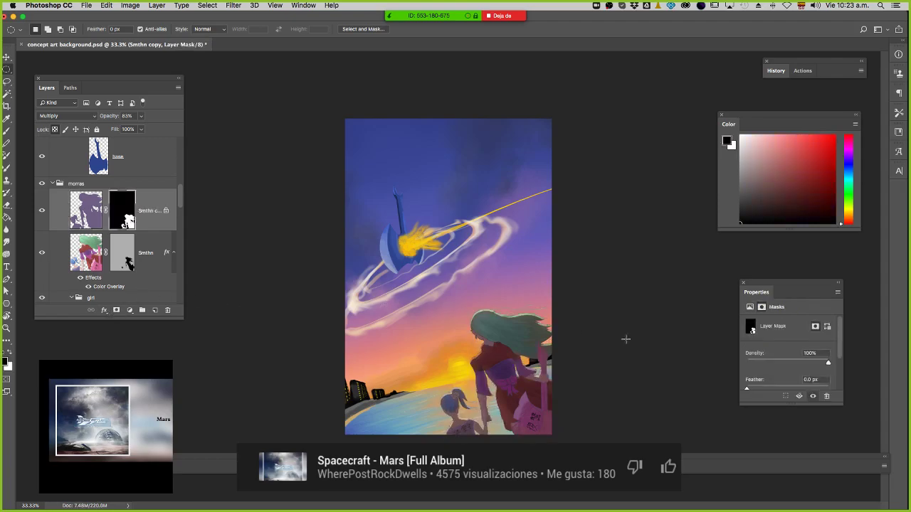
Paint black on the Smthn copy mask with a small brush along the older girl's shoulder and sleeve to reveal a light rim.
key(z)
drag(485, 322, 502, 333)
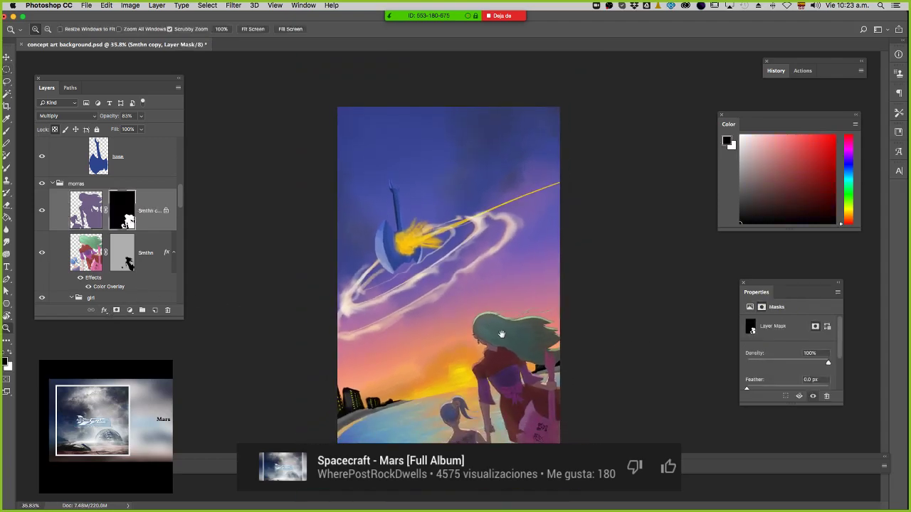
mouse_move(499, 397)
mouse_down()
mouse_move(527, 391)
mouse_move(504, 394)
mouse_up()
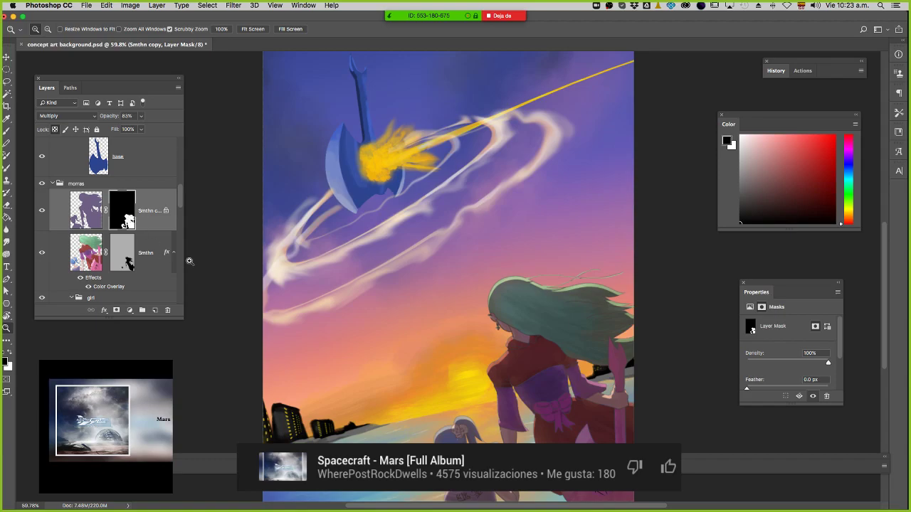
key(b)
drag(536, 356, 401, 374)
right_click(510, 367)
double_click(588, 333)
right_click(596, 334)
double_click(750, 358)
mouse_move(487, 367)
mouse_down()
mouse_move(460, 375)
mouse_move(484, 376)
mouse_move(474, 376)
mouse_up()
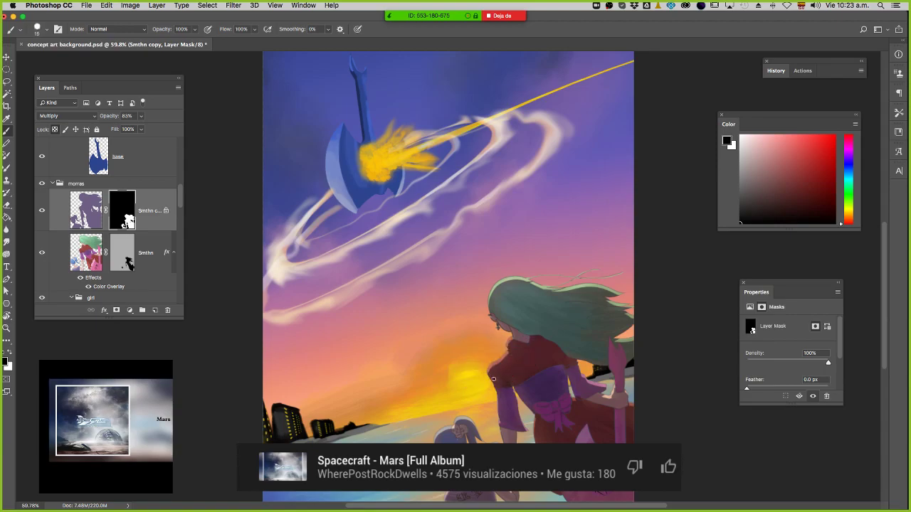
drag(491, 379, 499, 423)
Extend the light rim along the edge of the older girl's skirt by painting black on the Smthn copy mask.
scroll(482, 434, down, 5)
scroll(484, 405, left, 2)
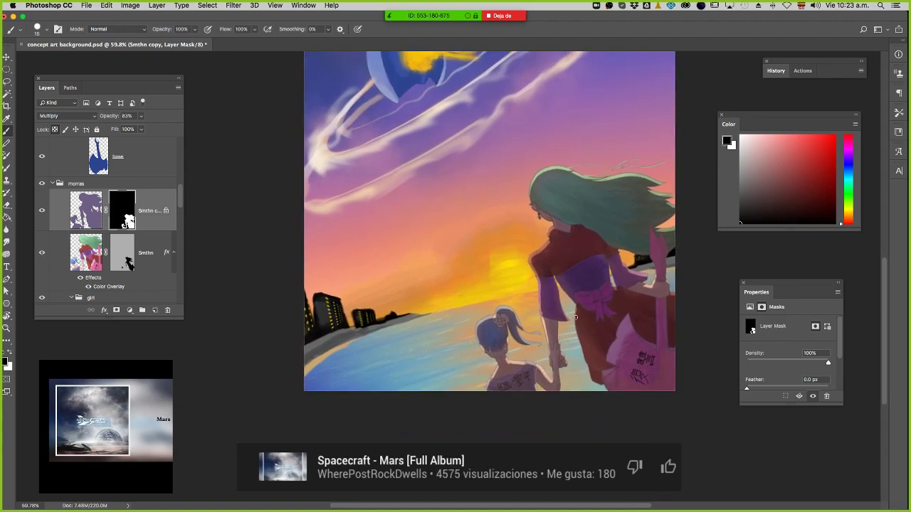
drag(575, 315, 596, 315)
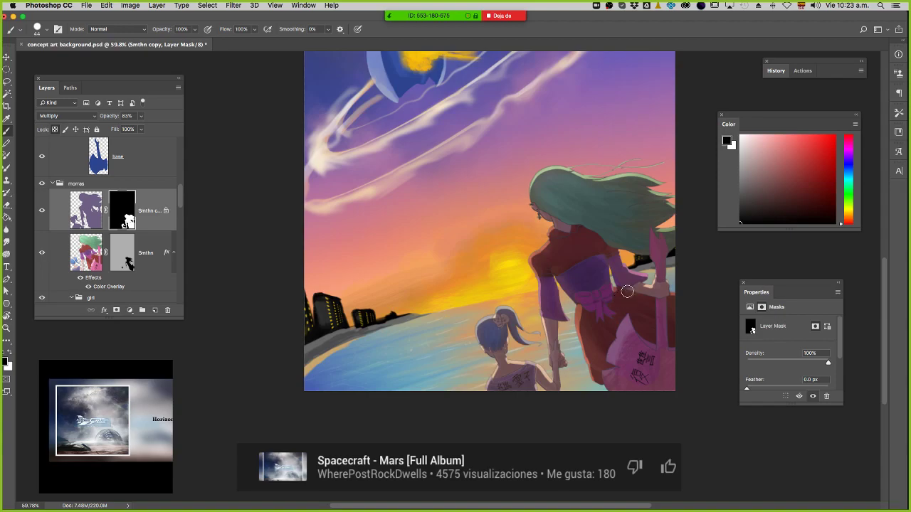
Reduce the brush size and paint black on the mask to add light along the older girl's face and neck.
ctrl+alt+drag(612, 276, 609, 277)
key(bracketleft)
key(bracketleft)
key(bracketleft)
key(bracketleft)
key(bracketleft)
key(bracketleft)
key(bracketleft)
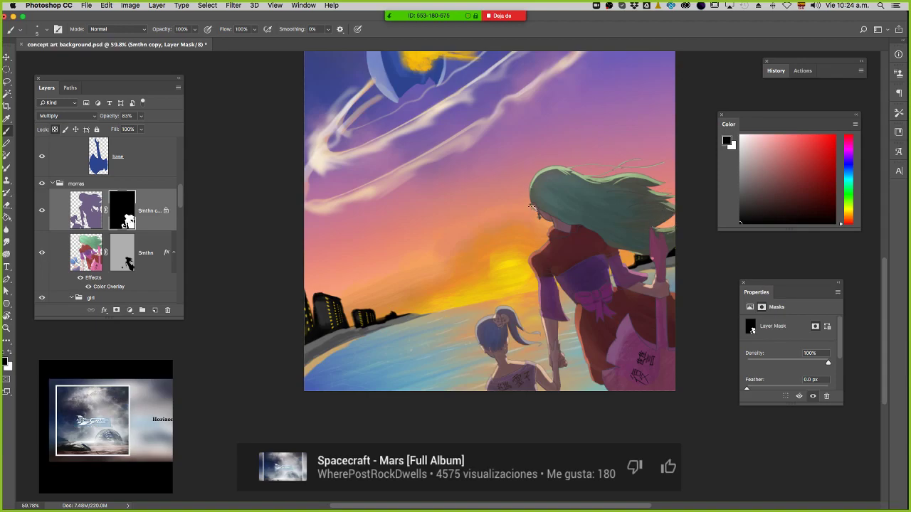
drag(542, 218, 550, 218)
key(super+z)
drag(553, 231, 547, 232)
Lock the Smthn layer's transparent pixels and choose a light salmon painting colour based on a sample from the sunset sky.
click(97, 244)
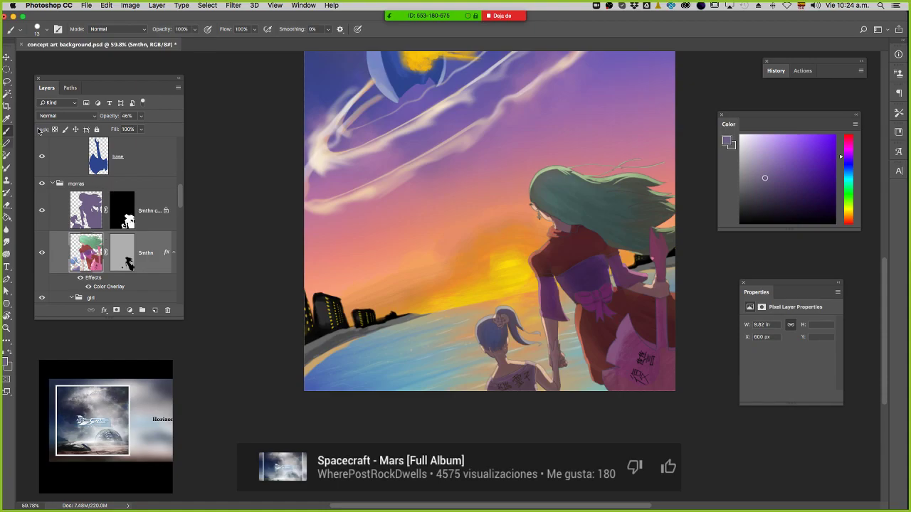
click(55, 129)
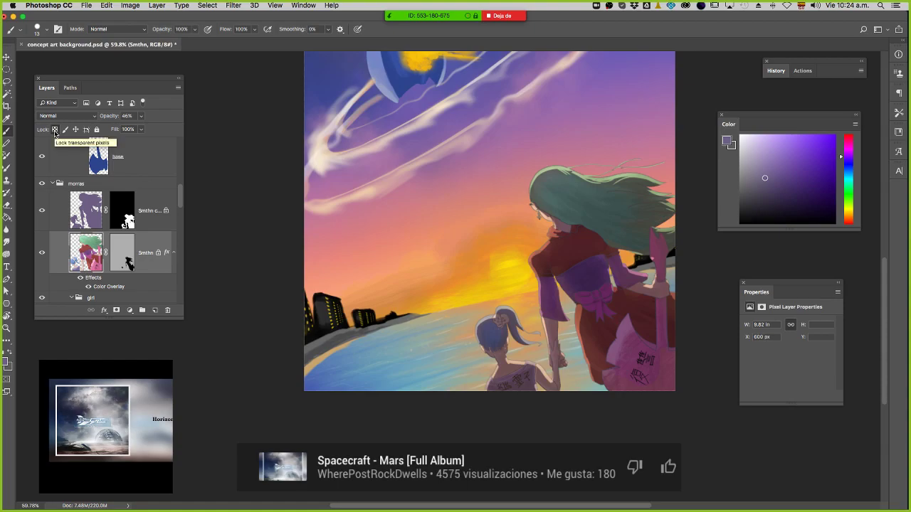
alt+click(439, 219)
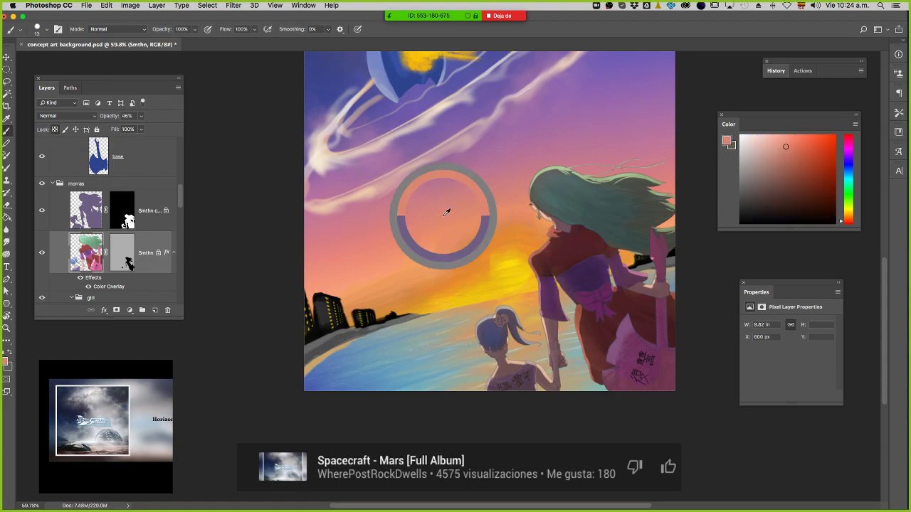
click(783, 137)
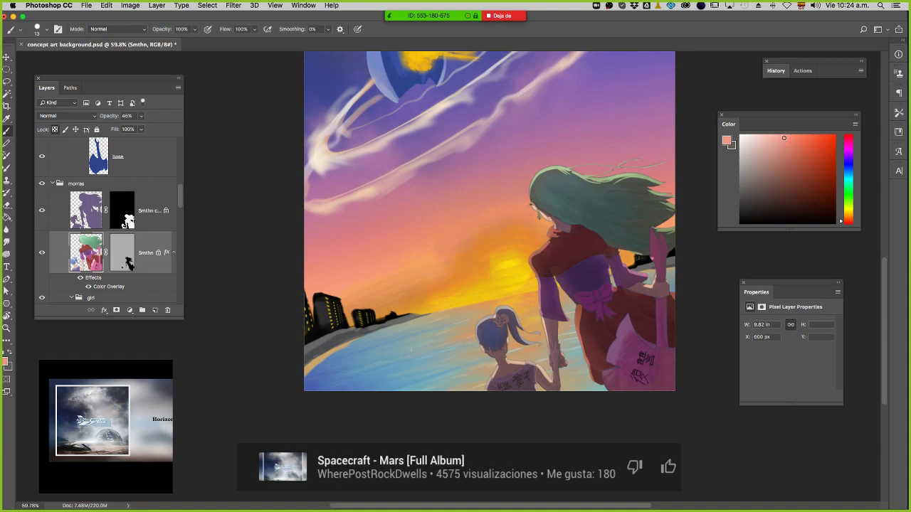
Switch to the Soft Round Pressure Opacity brush and reduce its size for work on the older girl's face.
mouse_move(536, 216)
mouse_down()
mouse_move(565, 216)
mouse_move(558, 216)
mouse_up()
right_click(548, 212)
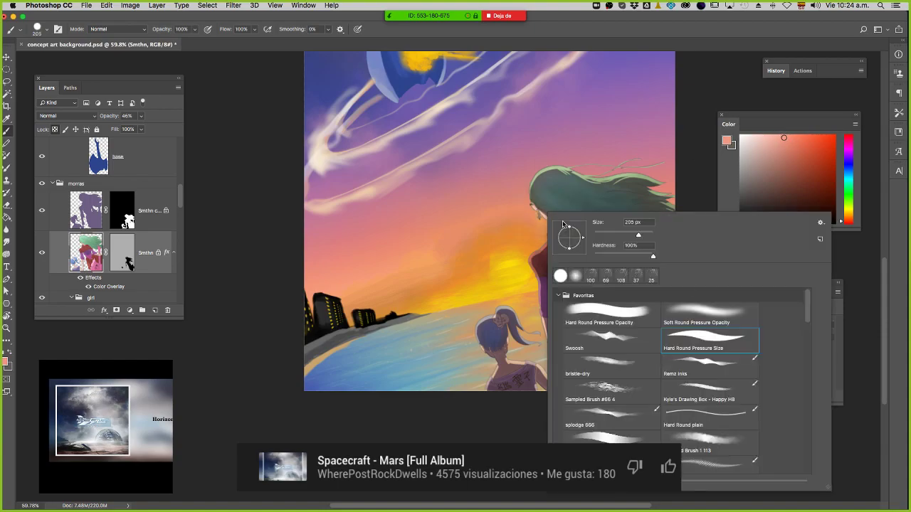
double_click(733, 308)
drag(498, 210, 482, 212)
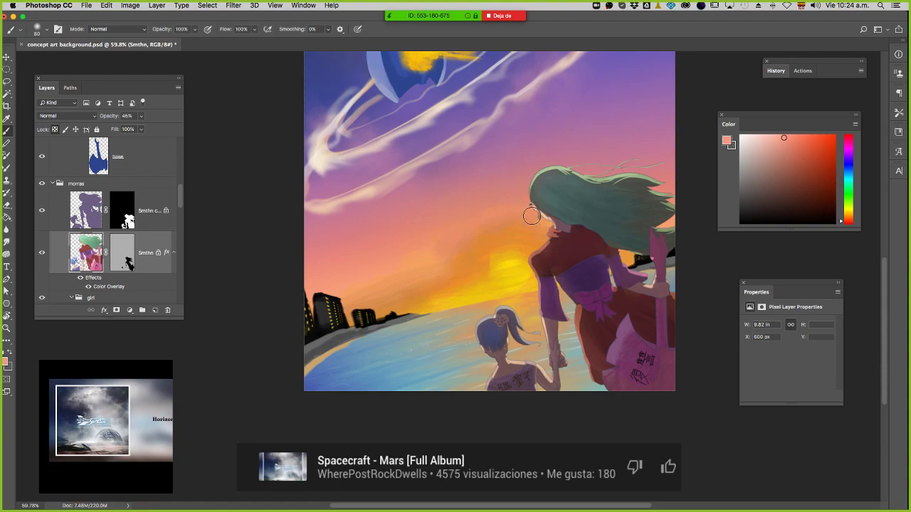
scroll(540, 210, up, 2)
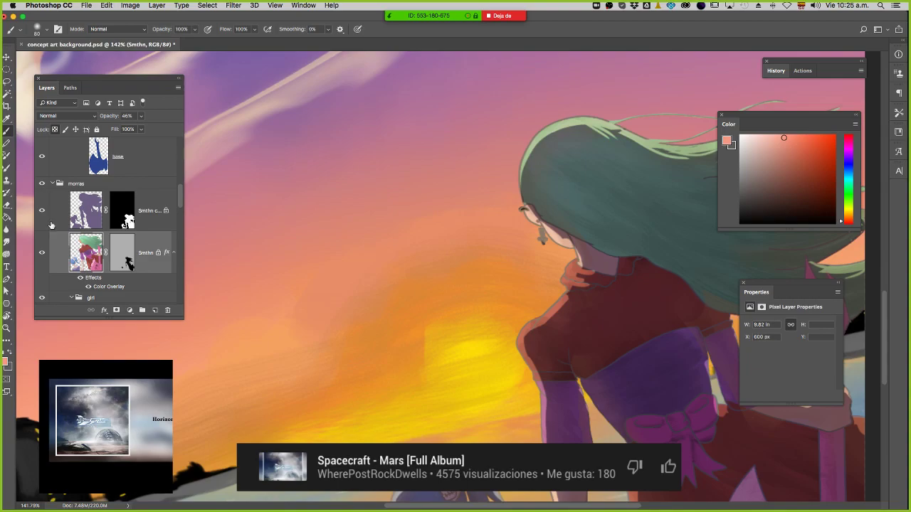
Compare the Smthn layer on and off, then lock transparent pixels on the older girl's piel layer and reduce the brush size.
key(super+z)
click(42, 254)
click(42, 254)
drag(176, 196, 180, 257)
click(42, 195)
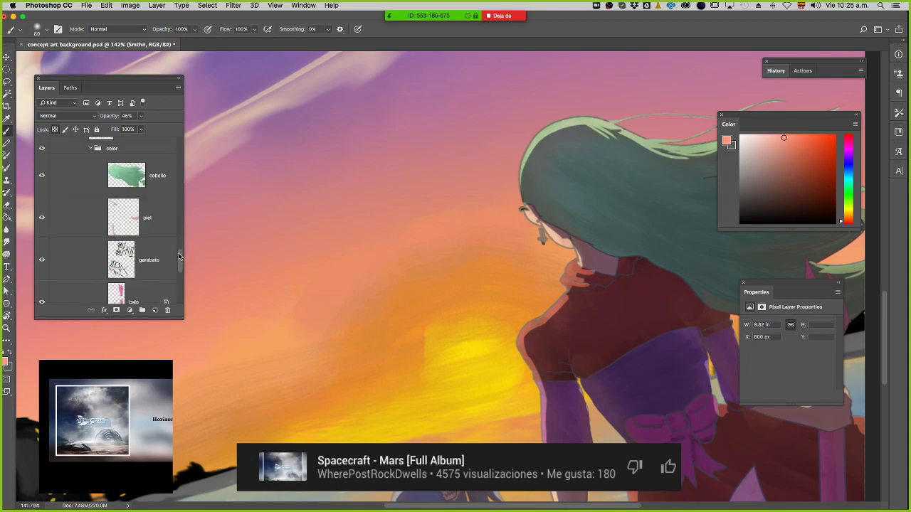
click(133, 226)
key(slash)
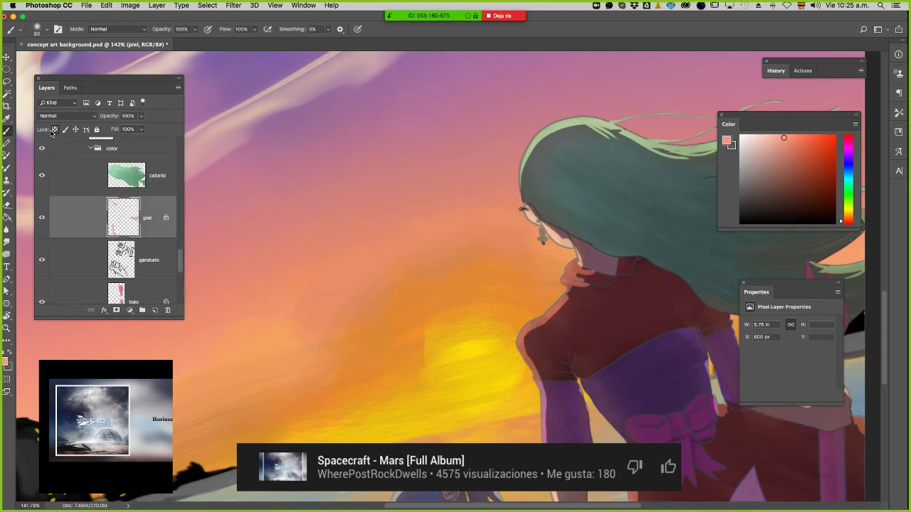
key(bracketleft)
key(bracketleft)
Select the Smthn copy layer by picking it on the canvas at the younger girl's hair ornament.
drag(554, 221, 583, 27)
key(v)
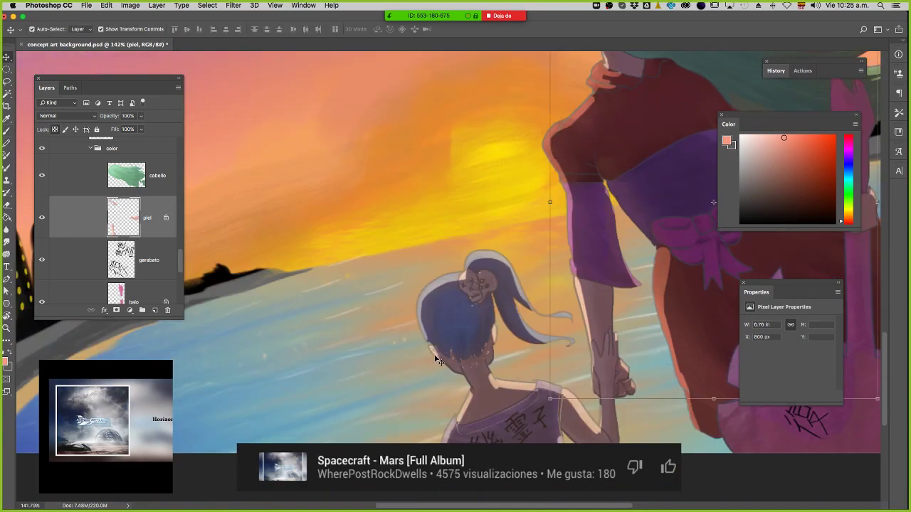
click(438, 361)
mouse_move(179, 217)
mouse_down()
mouse_move(183, 295)
mouse_move(181, 284)
mouse_up()
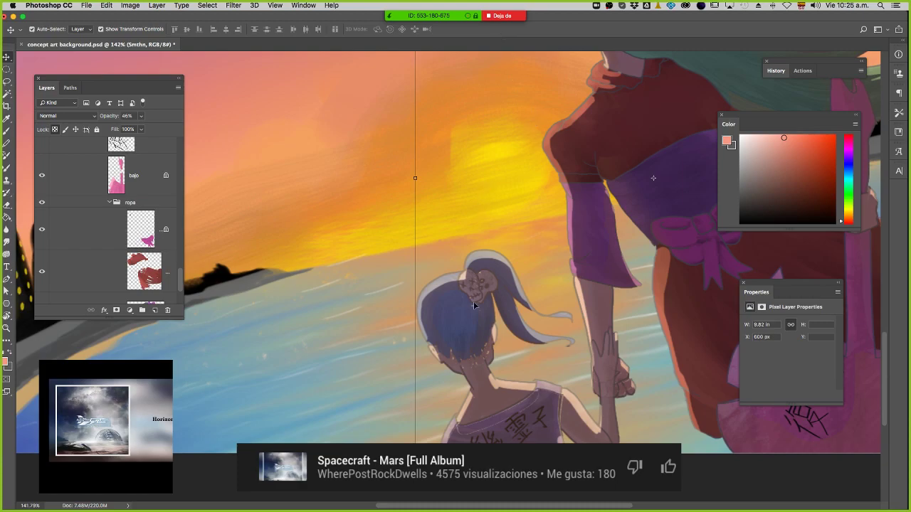
key(z)
key(v)
click(478, 275)
Shrink the Eraser to a small tip and target the Smthn copy layer mask with white as the foreground colour.
key(e)
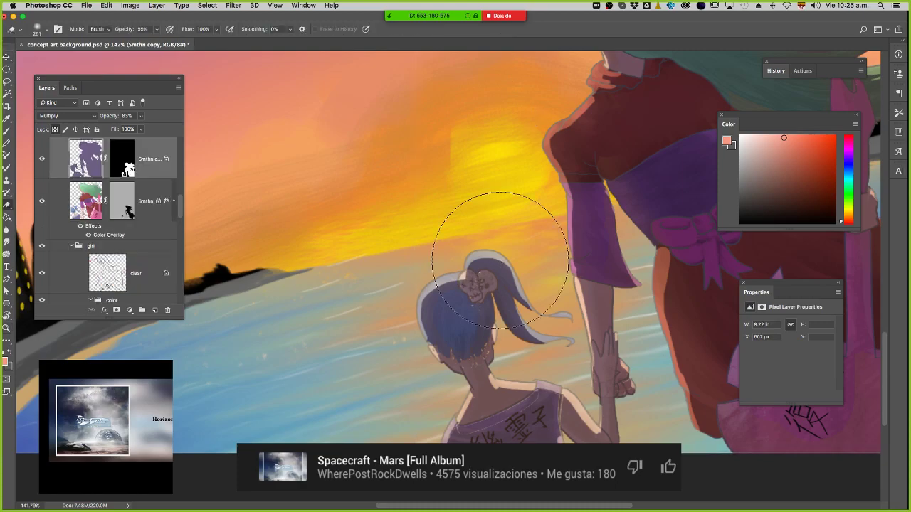
mouse_move(463, 271)
mouse_down()
mouse_move(412, 271)
mouse_move(447, 283)
mouse_up()
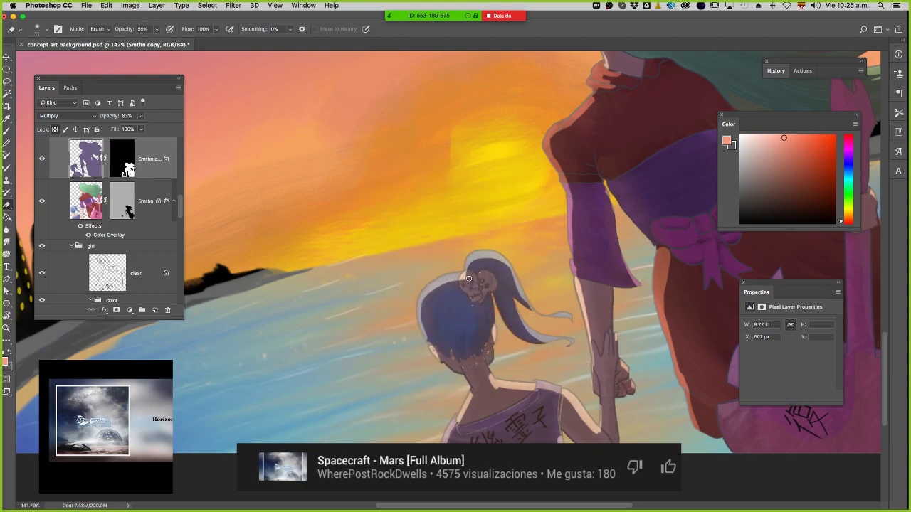
key(super+backslash)
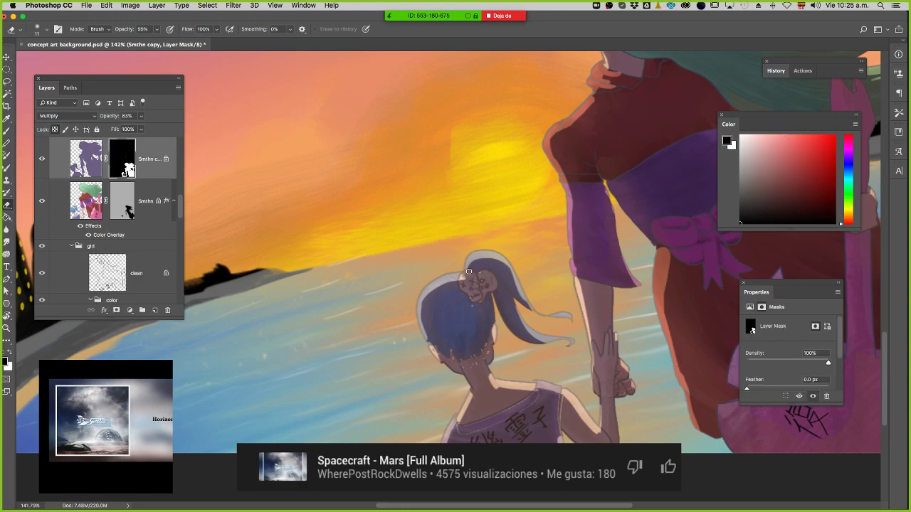
key(x)
Lock the Smthn layer completely and select the younger girl's piel layer from her shoulder on the canvas.
key(z)
drag(442, 373, 420, 367)
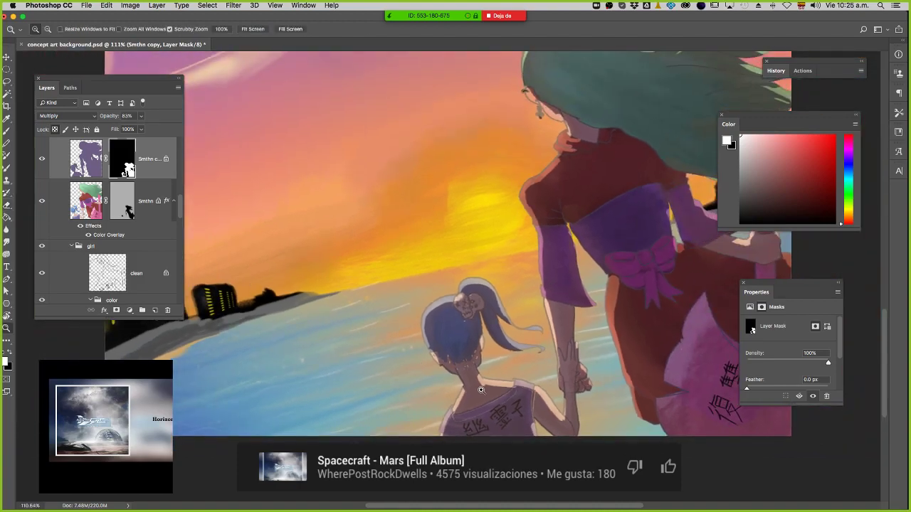
key(v)
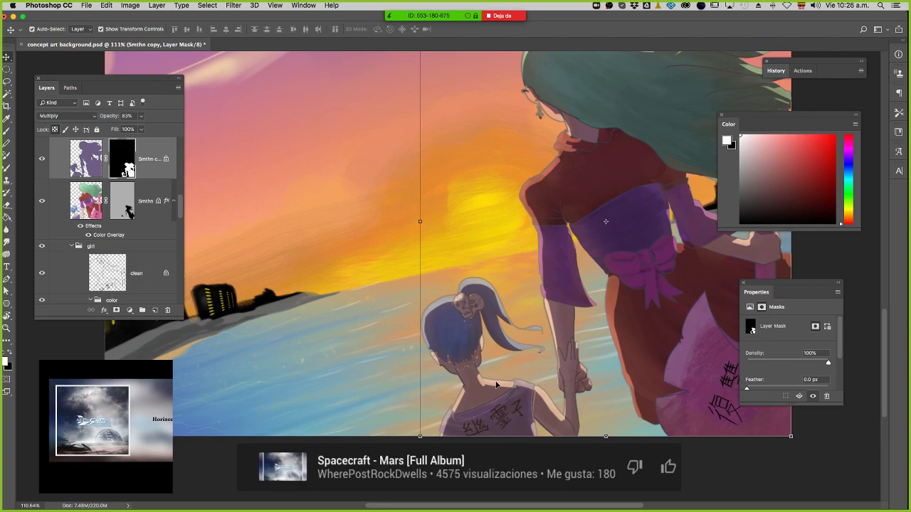
click(497, 385)
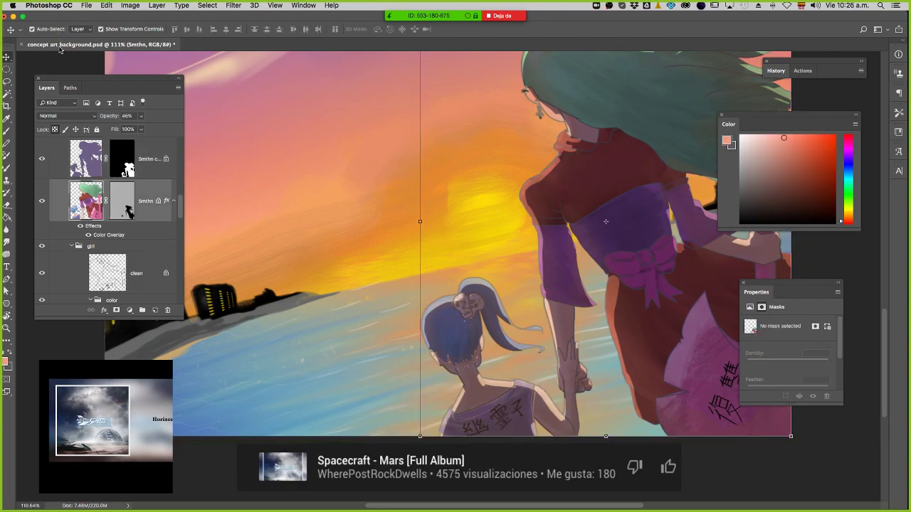
click(96, 129)
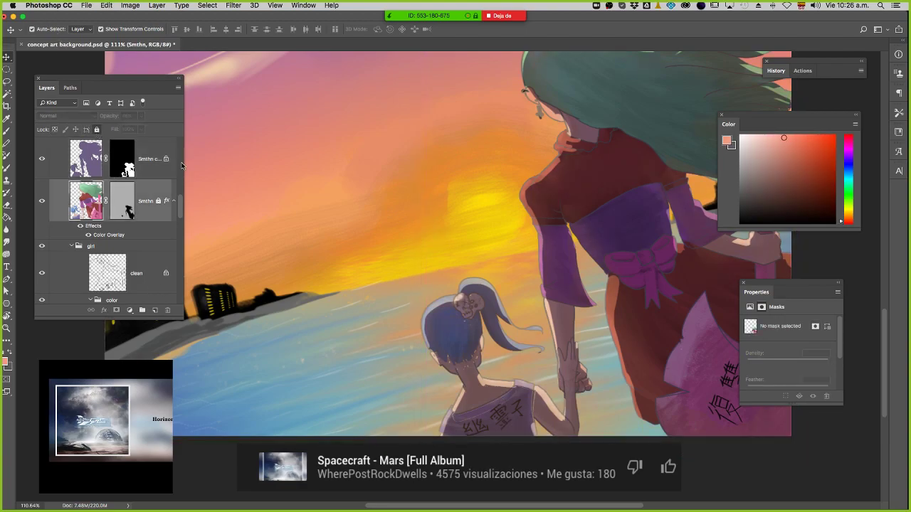
click(507, 388)
With the Brush, sample the sunset sky and adjust the colour to a light, reddish orange for the younger girl's skin.
key(b)
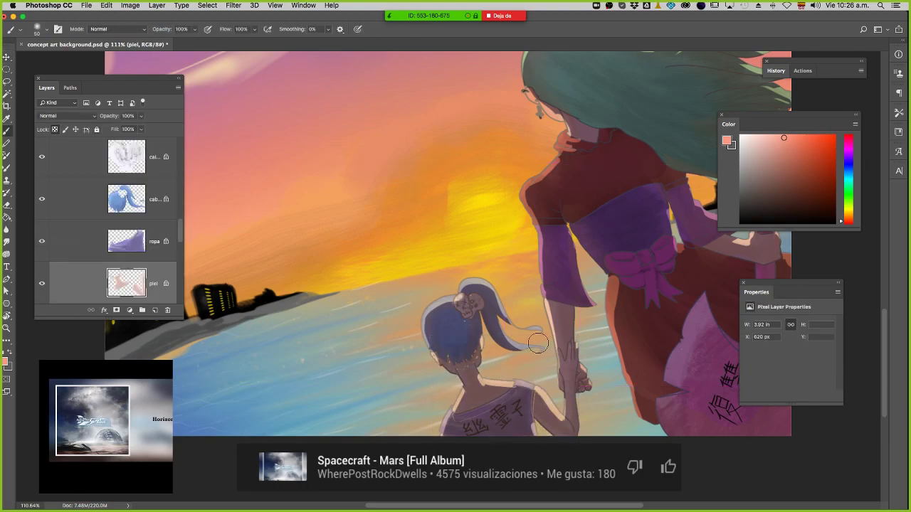
alt+click(493, 130)
click(788, 134)
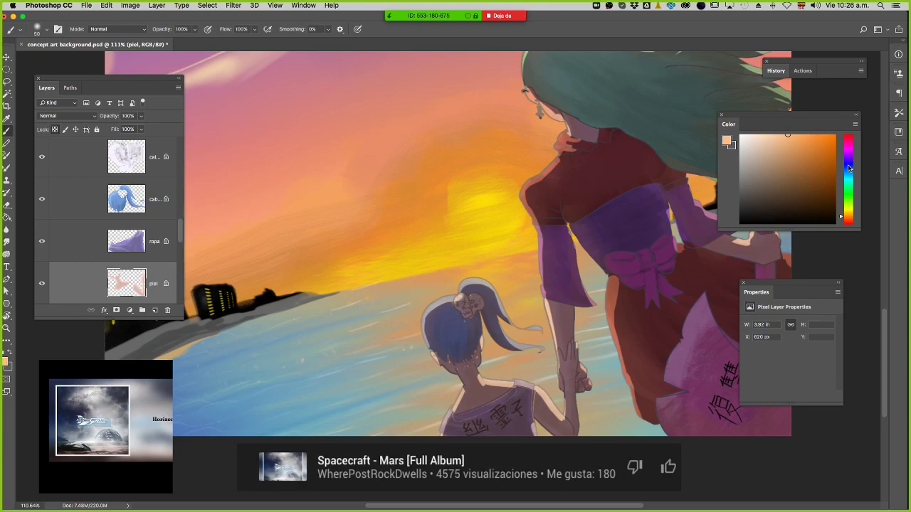
click(847, 221)
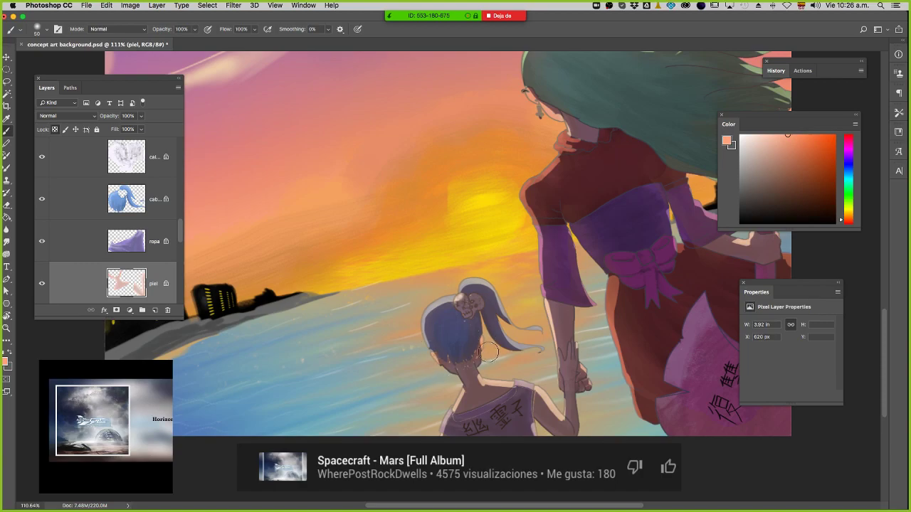
key(z)
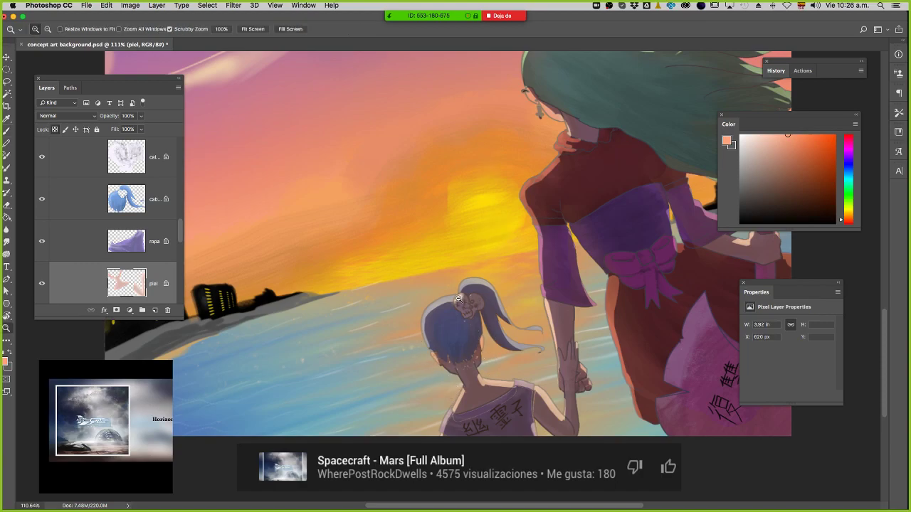
drag(466, 301, 437, 292)
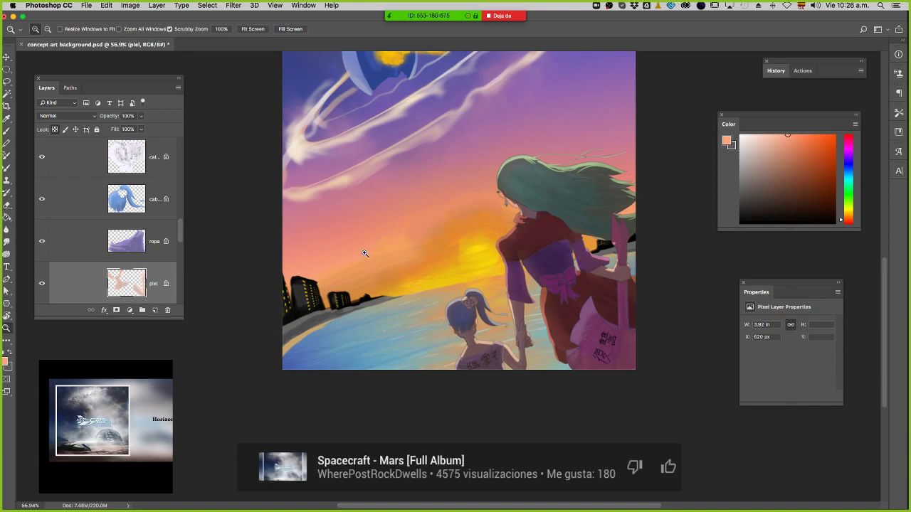
Collapse the girl and mom groups, followed by the morras group that contains them.
scroll(53, 164, up, 5)
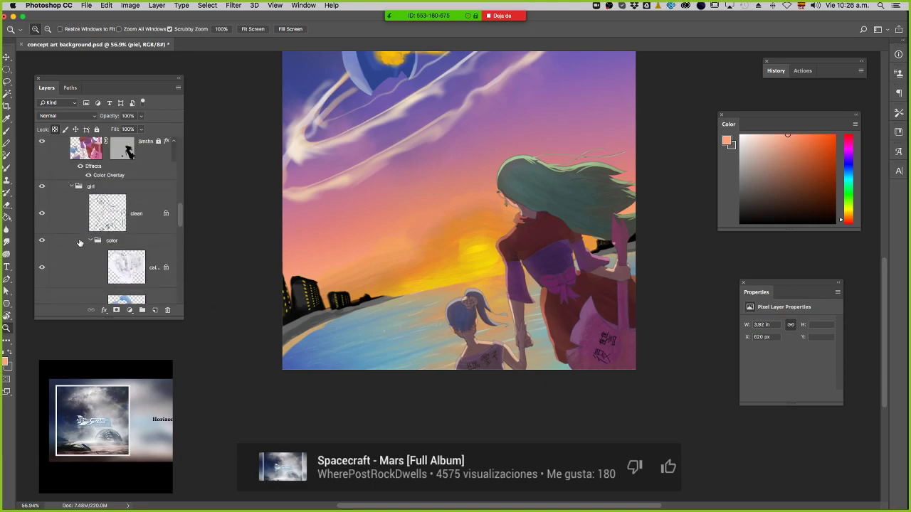
click(71, 186)
click(72, 222)
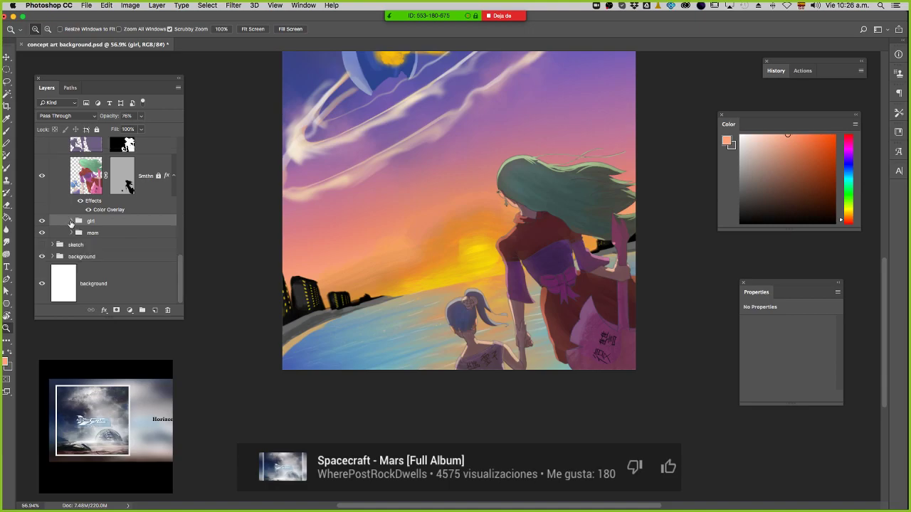
click(93, 232)
scroll(88, 211, up, 3)
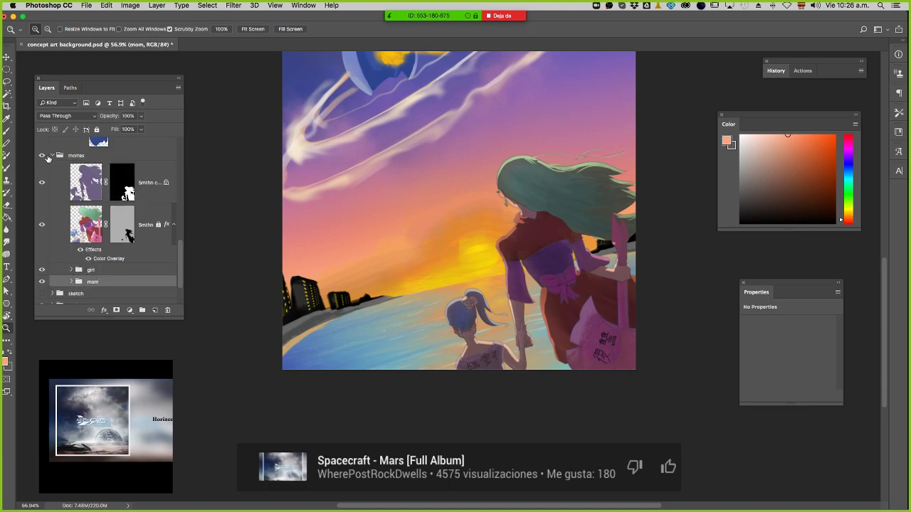
click(50, 156)
Check the nave color group by toggling its visibility and inspect the Smthn layers inside the morras group.
scroll(69, 167, up, 3)
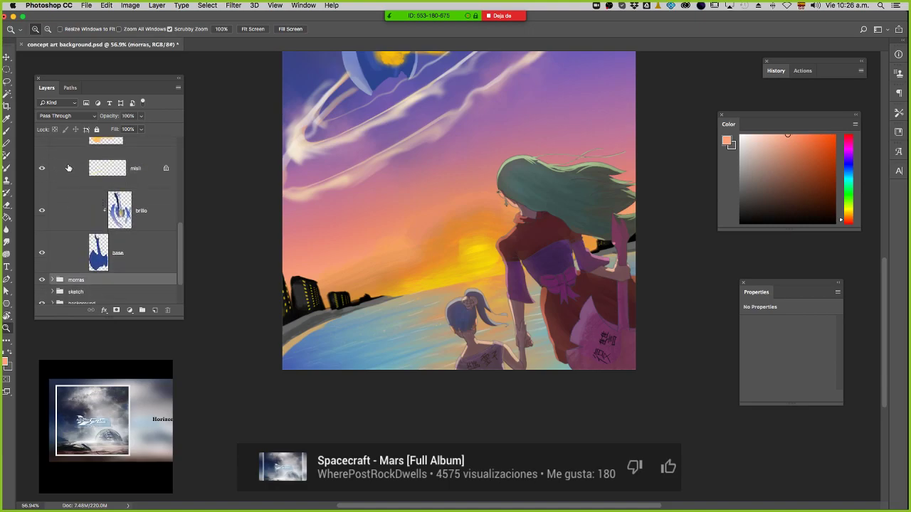
scroll(68, 168, up, 3)
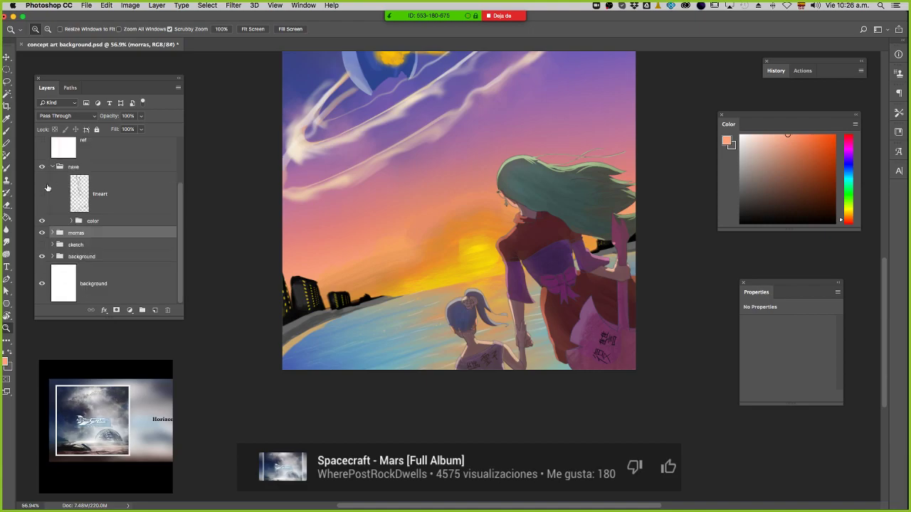
click(42, 221)
click(42, 221)
click(52, 233)
scroll(133, 257, down, 3)
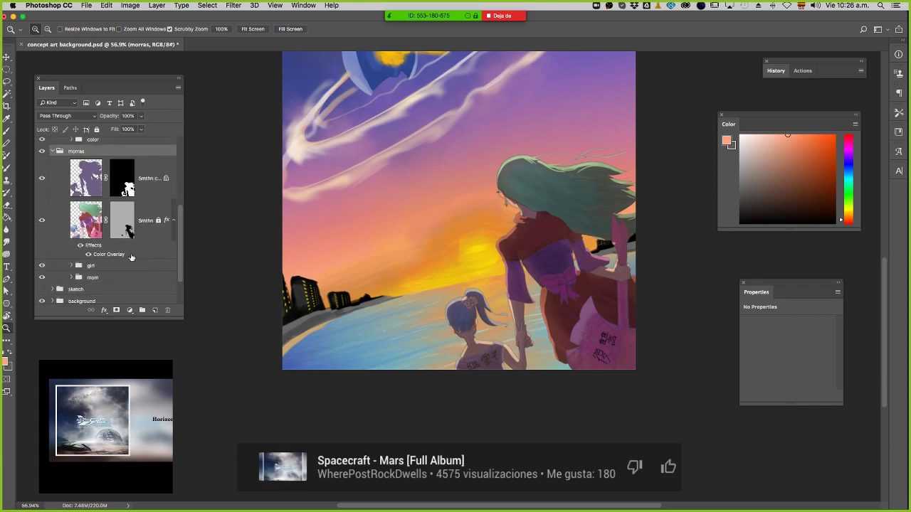
click(146, 206)
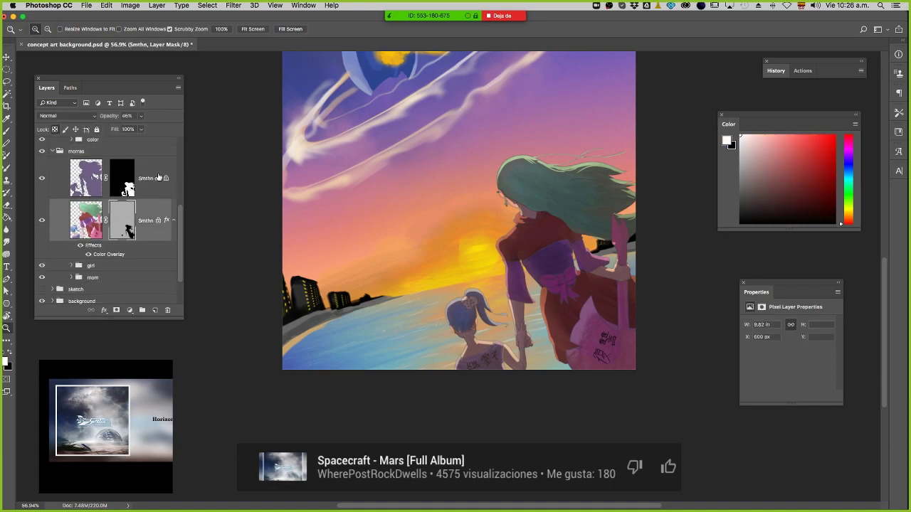
Collapse the morras group and move both figures up and slightly to the left with Free Transform.
click(71, 160)
click(52, 151)
key(super+t)
drag(598, 306, 583, 286)
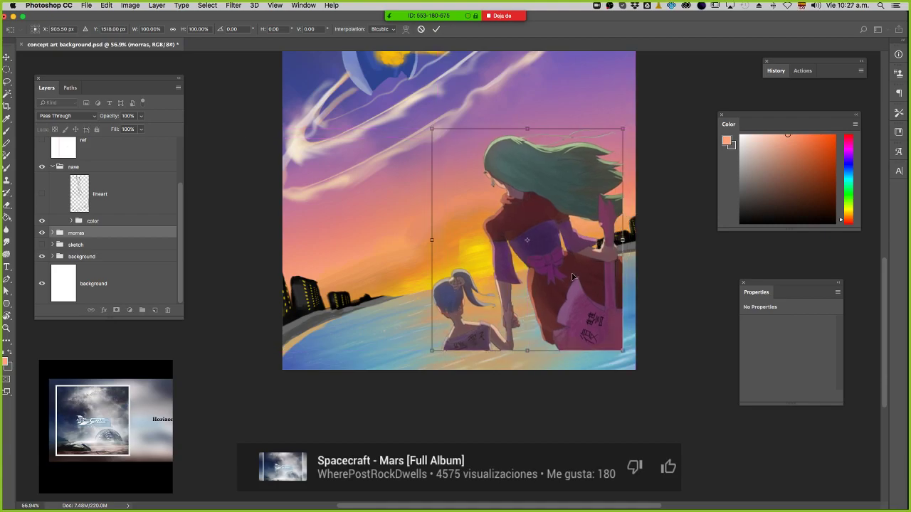
key(Return)
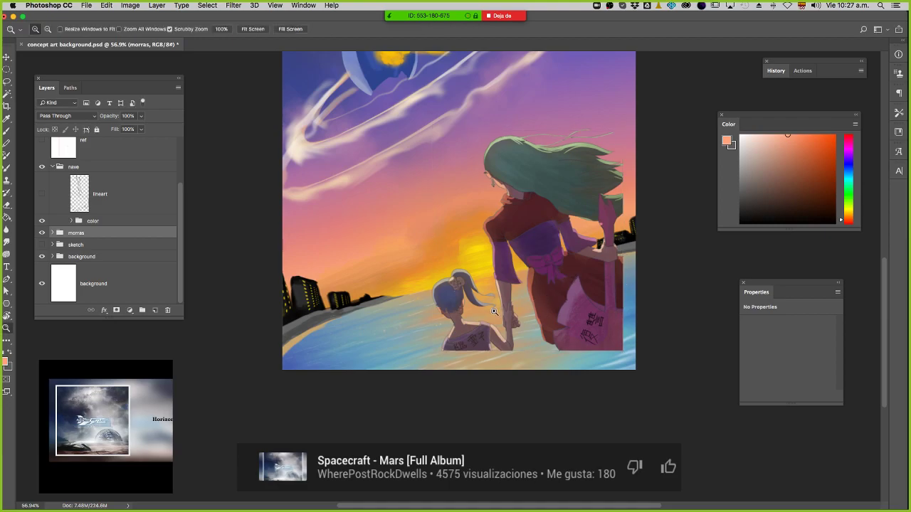
Examine the composition and compare the figures' original and moved positions by undoing and redoing the morras group move.
drag(491, 313, 476, 310)
drag(577, 259, 577, 403)
drag(572, 403, 584, 403)
drag(478, 323, 489, 223)
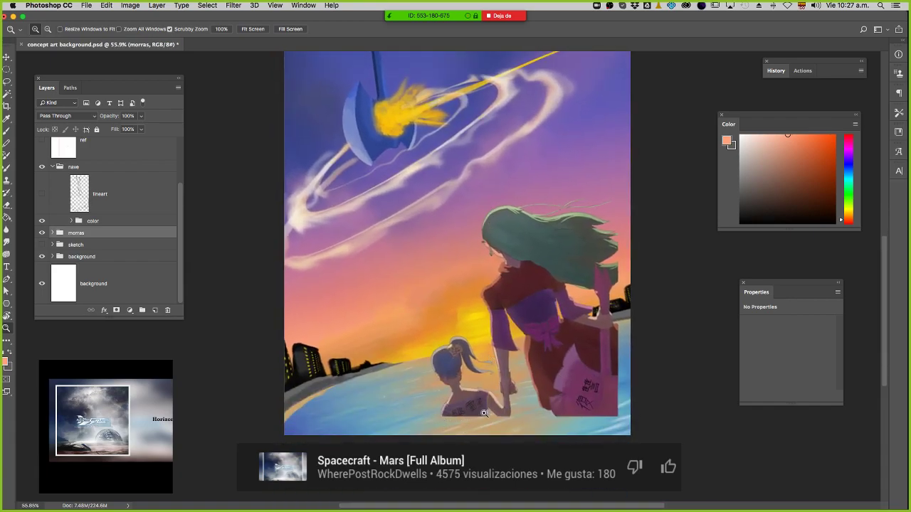
key(super+z)
drag(470, 432, 488, 342)
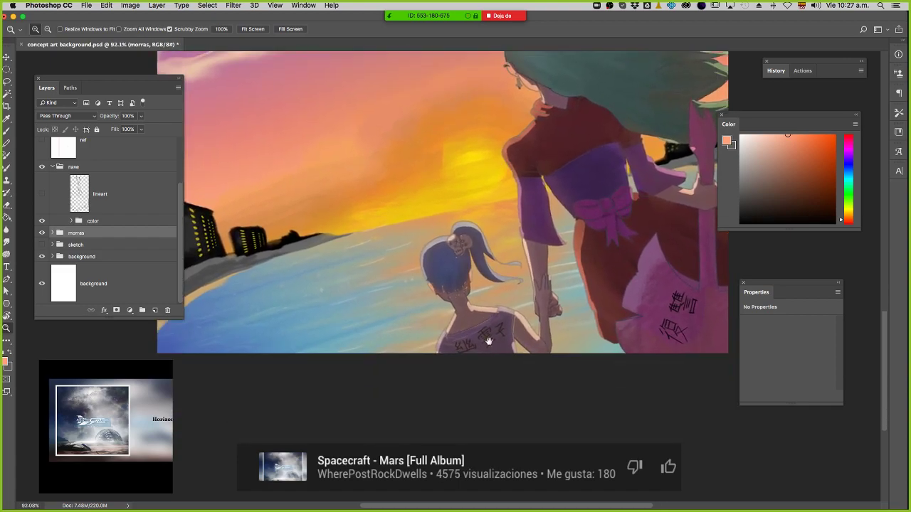
key(super+z)
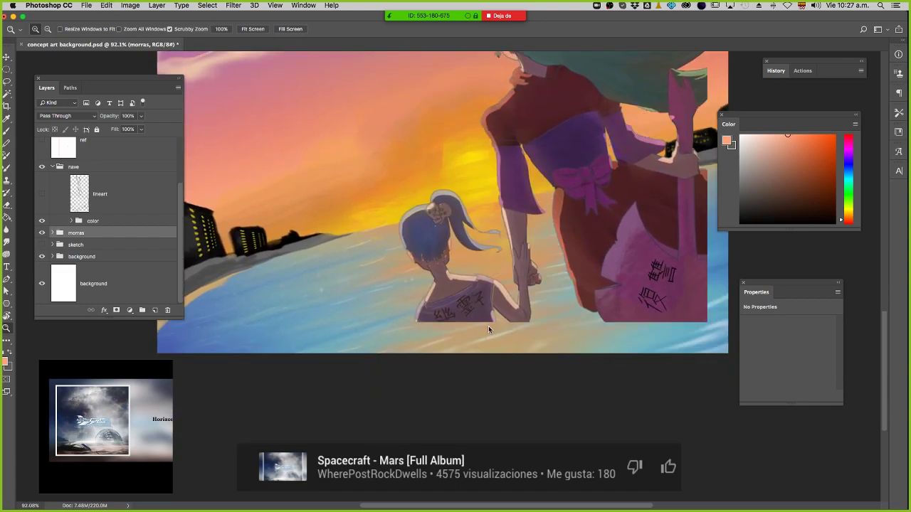
Select the explosión layer on the ship within the nave color group.
drag(524, 325, 505, 320)
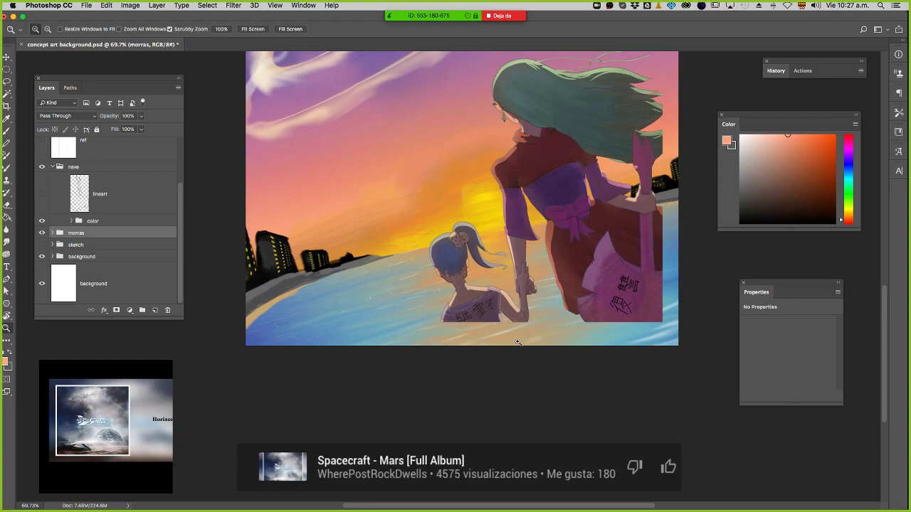
drag(534, 303, 491, 323)
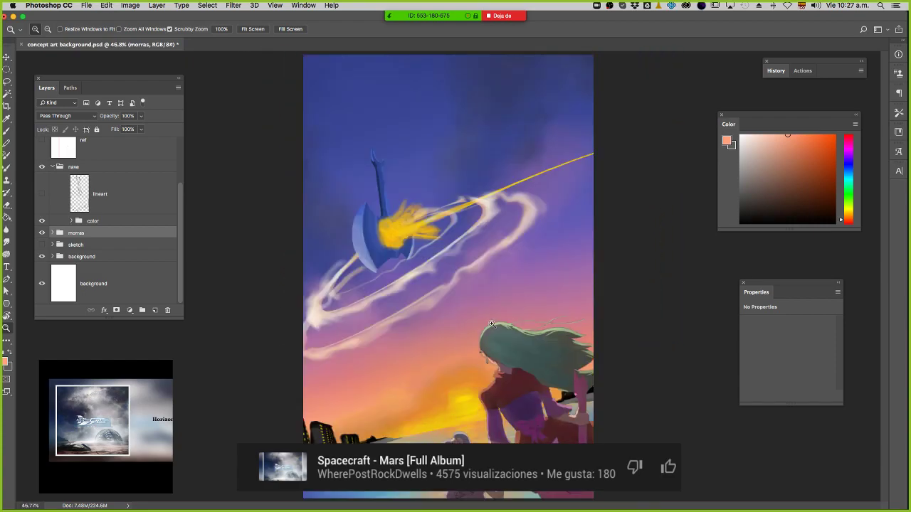
click(452, 361)
drag(475, 401, 462, 334)
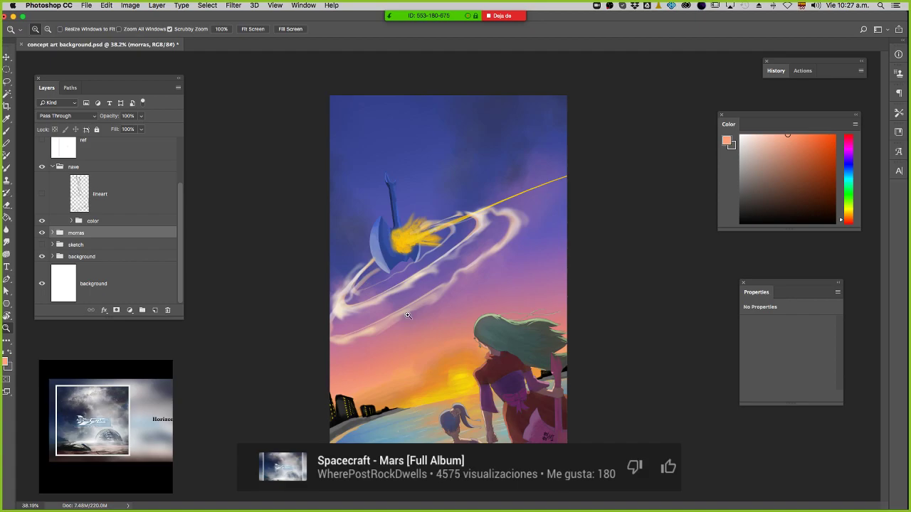
key(v)
click(411, 248)
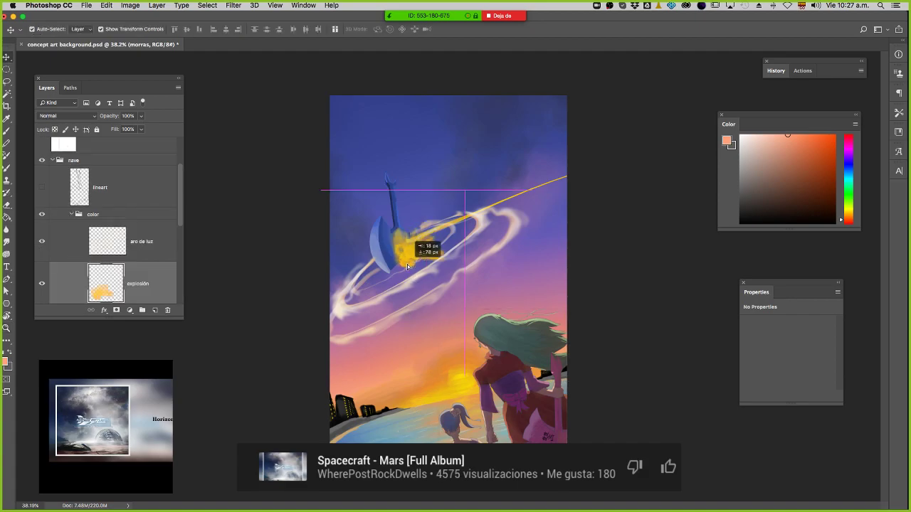
Brighten the explosion's core with the bristle-dry brush in Color Dodge mode, using a yellow sampled from the explosion.
key(b)
right_click(405, 227)
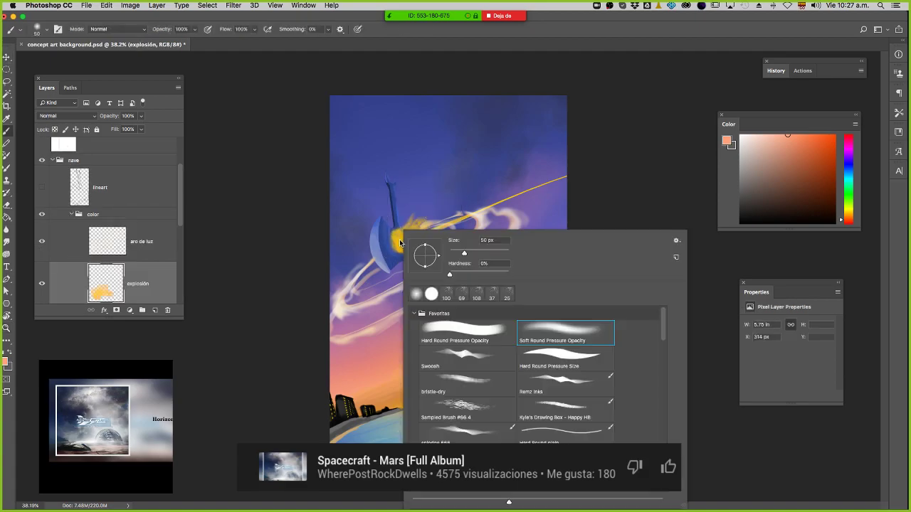
double_click(471, 381)
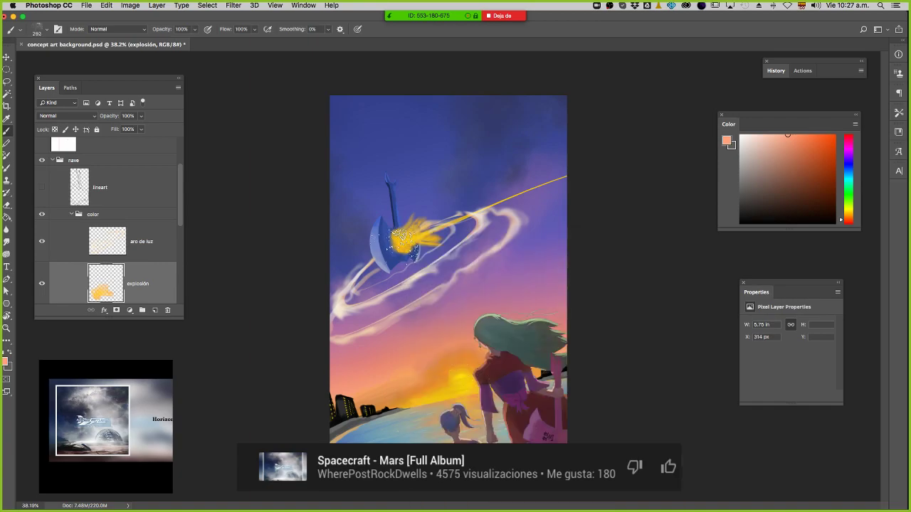
key(alt+shift+d)
alt+click(411, 247)
mouse_move(402, 242)
mouse_down()
mouse_move(382, 241)
mouse_move(423, 219)
mouse_move(408, 237)
mouse_up()
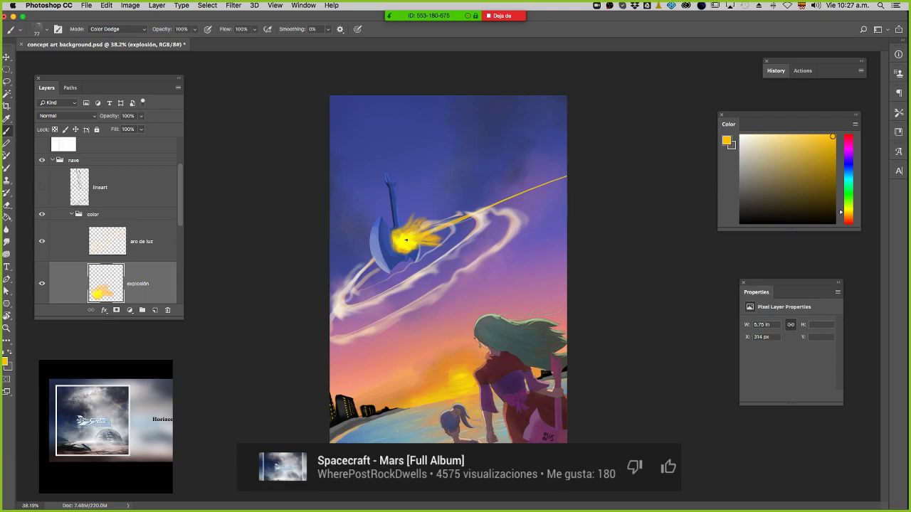
Paint a near-white hot core and a light streak along the beam with a smaller brush in Normal mode.
click(777, 147)
click(751, 135)
key(shift+alt+n)
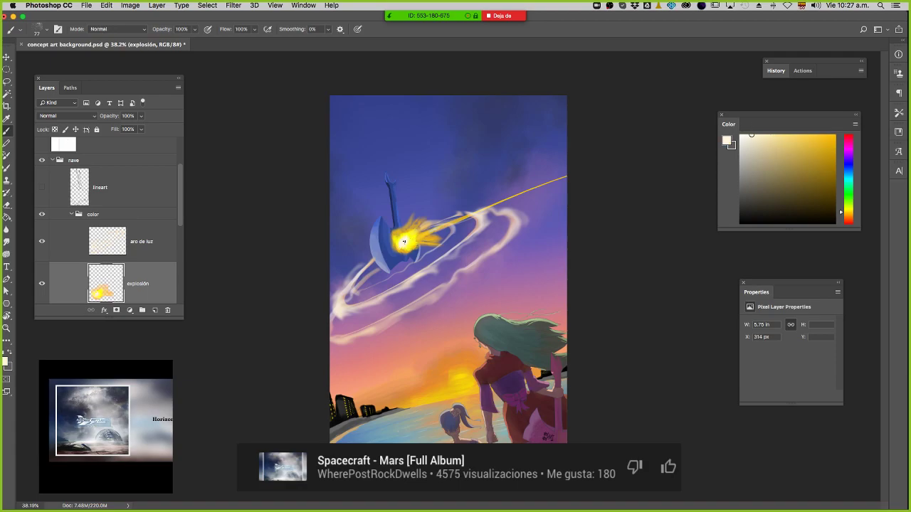
key(bracketleft)
key(bracketleft)
key(bracketleft)
key(bracketleft)
key(bracketleft)
drag(416, 236, 442, 224)
Paint dark smoke patches around the explosion and blend them with yellow and colours sampled from its core.
drag(761, 207, 740, 211)
mouse_move(400, 232)
mouse_down()
mouse_move(409, 224)
mouse_move(397, 229)
mouse_move(402, 238)
mouse_move(418, 232)
mouse_move(406, 217)
mouse_move(417, 222)
mouse_move(407, 250)
mouse_move(404, 229)
mouse_move(399, 235)
mouse_move(402, 242)
mouse_move(410, 227)
mouse_move(409, 241)
mouse_up()
click(847, 217)
click(815, 149)
alt+click(400, 235)
alt+click(401, 244)
alt+click(397, 241)
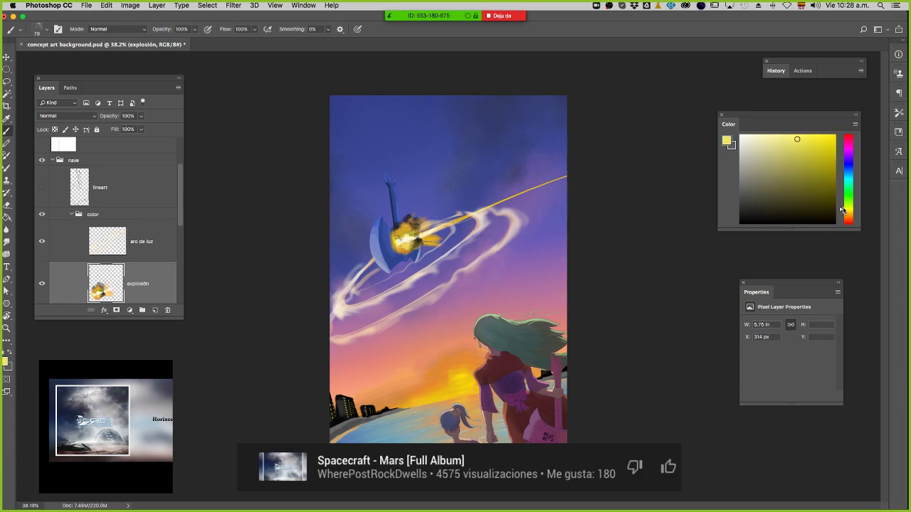
Choose a saturated orange-red and paint flame accents around the edge of the explosion.
click(848, 217)
click(808, 139)
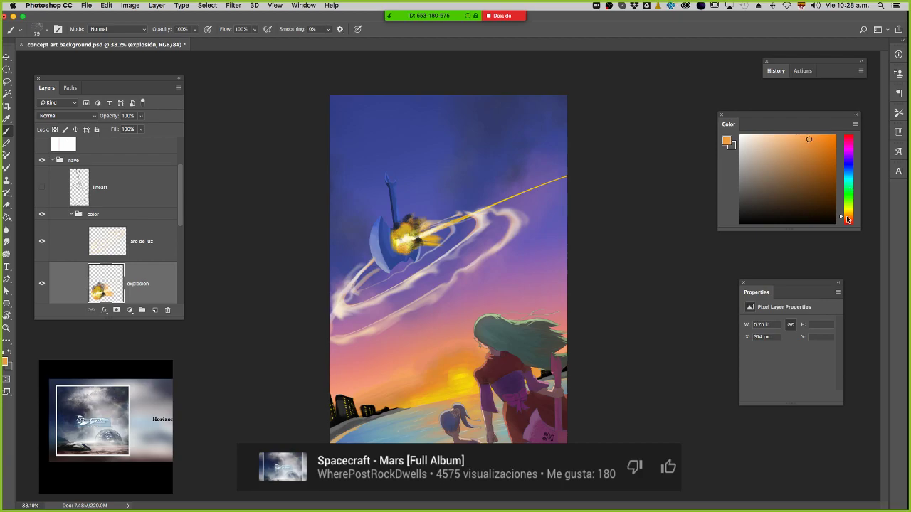
click(847, 220)
drag(820, 139, 835, 133)
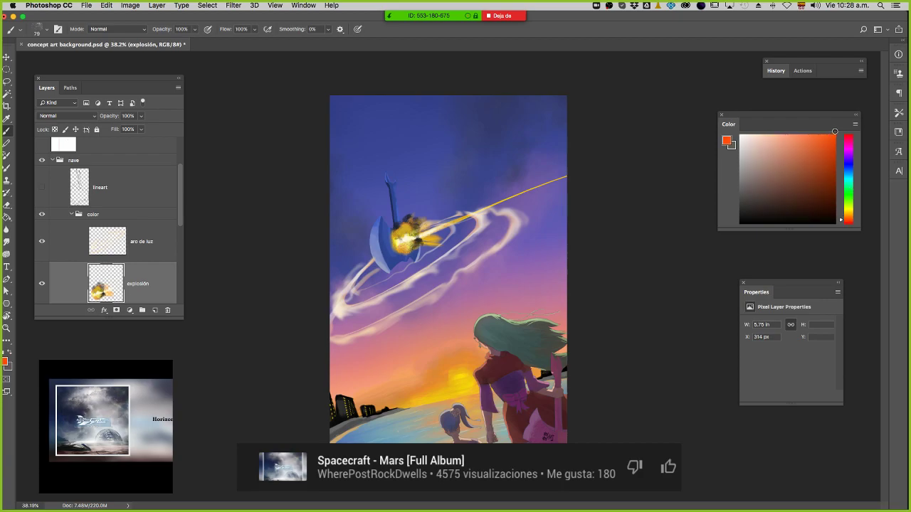
click(847, 222)
click(848, 220)
drag(404, 226, 406, 222)
Paint curved orange-red debris trails shooting from the explosion, one up into the sky and one down across the rings.
mouse_move(411, 214)
mouse_down()
mouse_move(402, 216)
mouse_move(453, 159)
mouse_up()
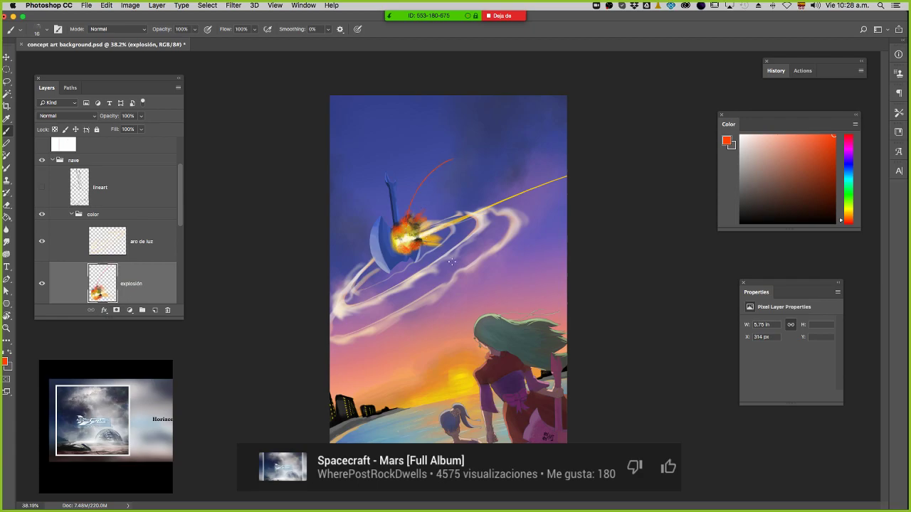
mouse_move(420, 229)
mouse_down()
mouse_move(452, 260)
mouse_move(487, 267)
mouse_up()
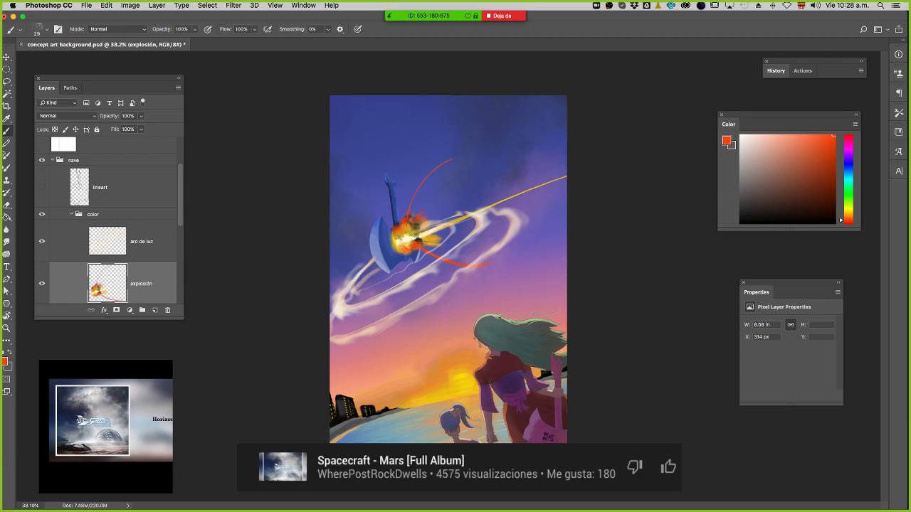
alt+click(423, 235)
key(super+z)
Add dark debris chunks at the ends of the trails and warm yellow-orange strokes along them using sampled colours.
alt+click(406, 237)
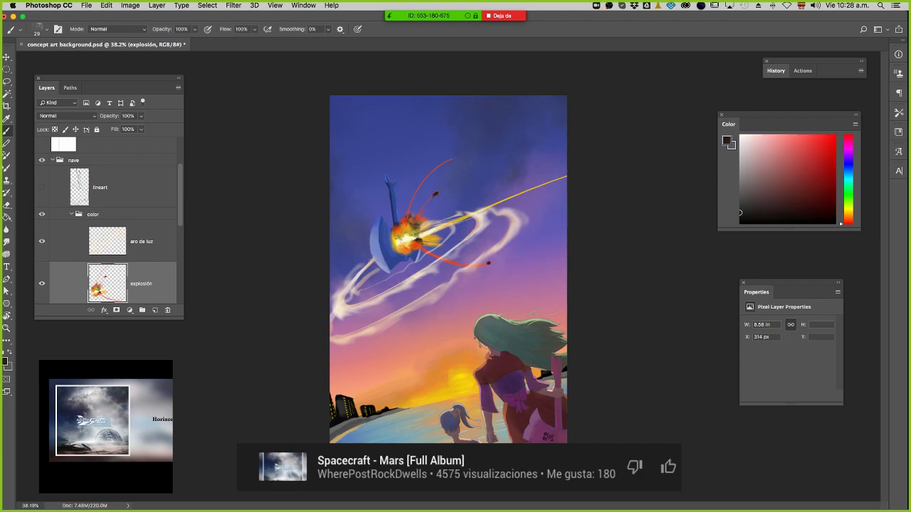
alt+click(434, 240)
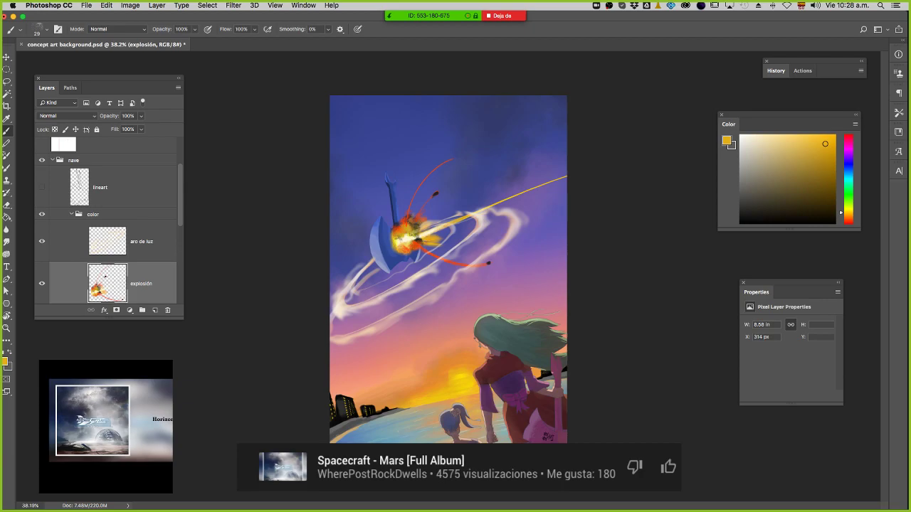
drag(424, 251, 450, 262)
alt+click(435, 195)
alt+click(436, 193)
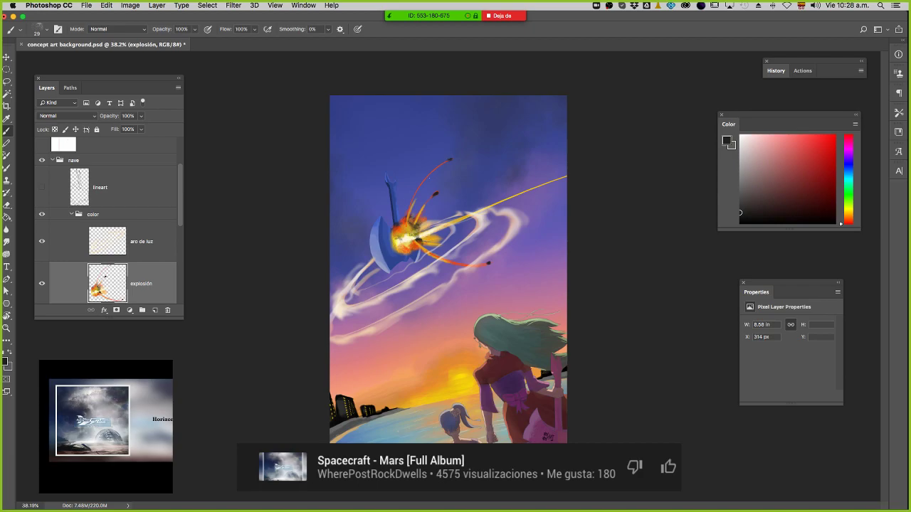
Check the painting's values in grayscale by toggling the Hue/Saturation 1 adjustment layer on and off.
key(z)
drag(455, 245, 442, 260)
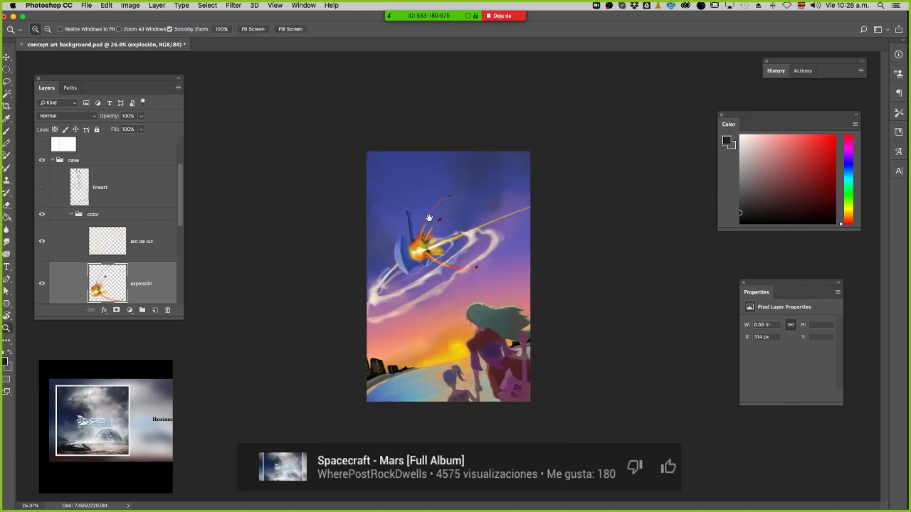
scroll(64, 208, up, 3)
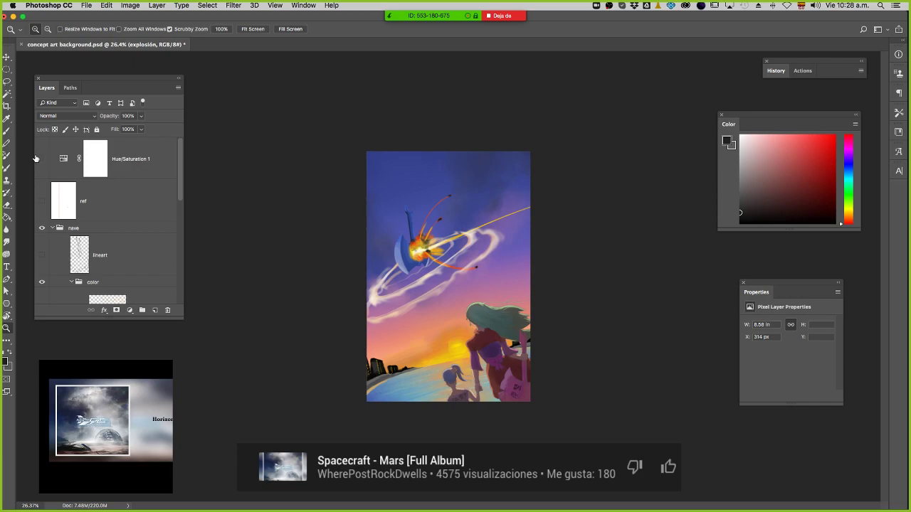
click(40, 158)
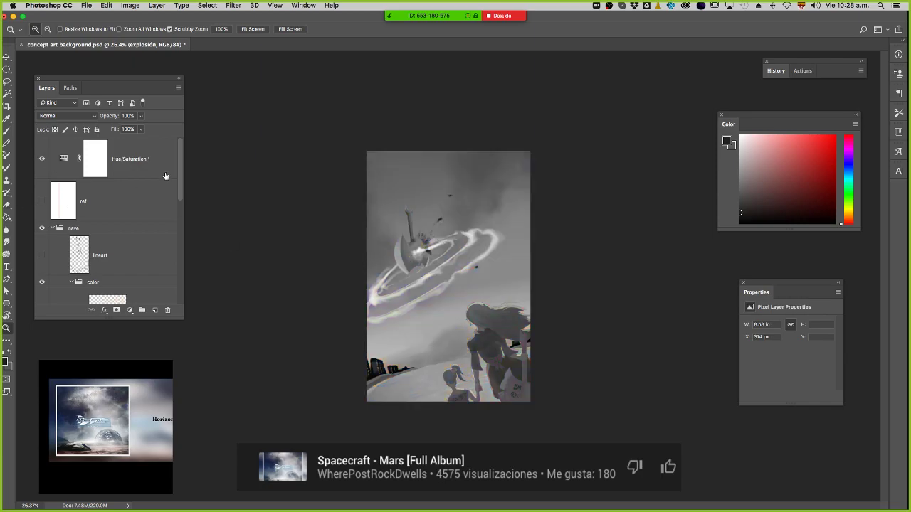
click(45, 159)
click(45, 158)
click(44, 159)
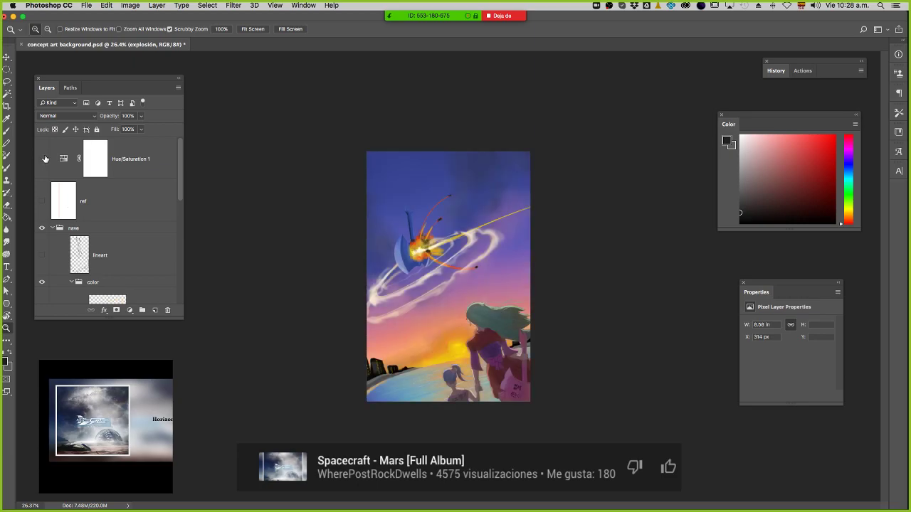
Show the image in full-screen mode and rotate the canvas view counterclockwise so the shoreline slopes steeply.
drag(484, 317, 500, 316)
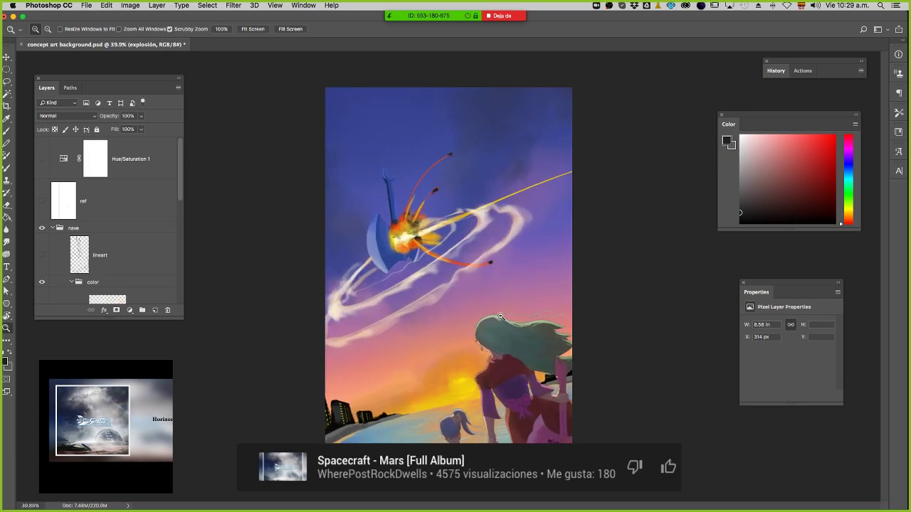
drag(462, 289, 453, 292)
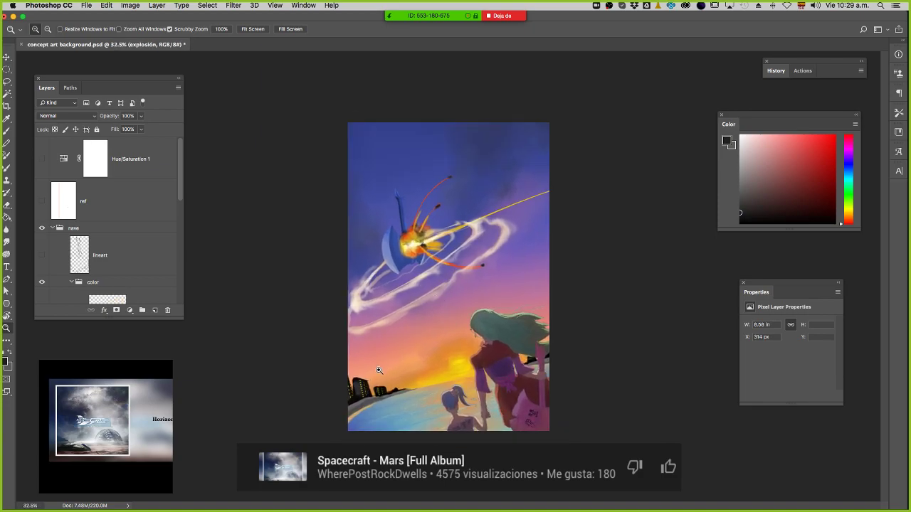
drag(385, 385, 465, 293)
key(r)
key(z)
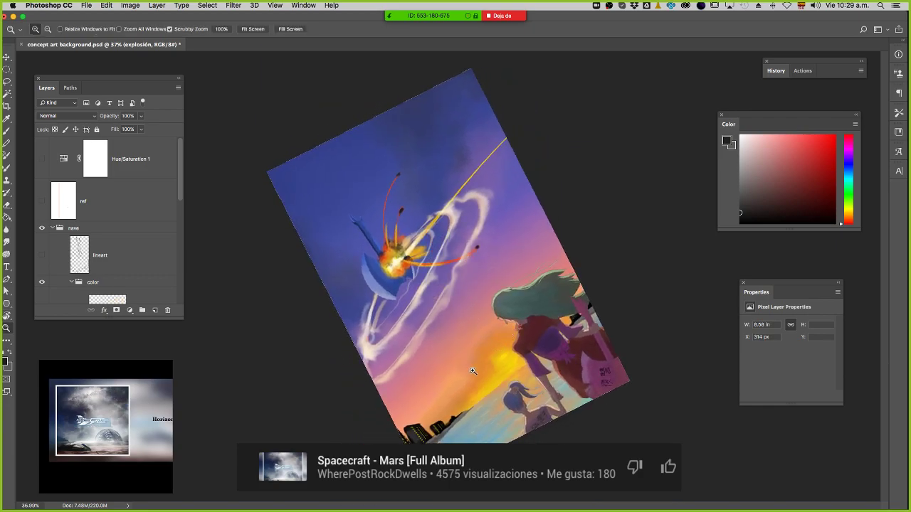
drag(475, 374, 480, 374)
key(b)
key(z)
drag(439, 379, 434, 377)
key(space)
key(f)
drag(433, 324, 387, 245)
key(Escape)
key(r)
drag(477, 310, 501, 281)
key(b)
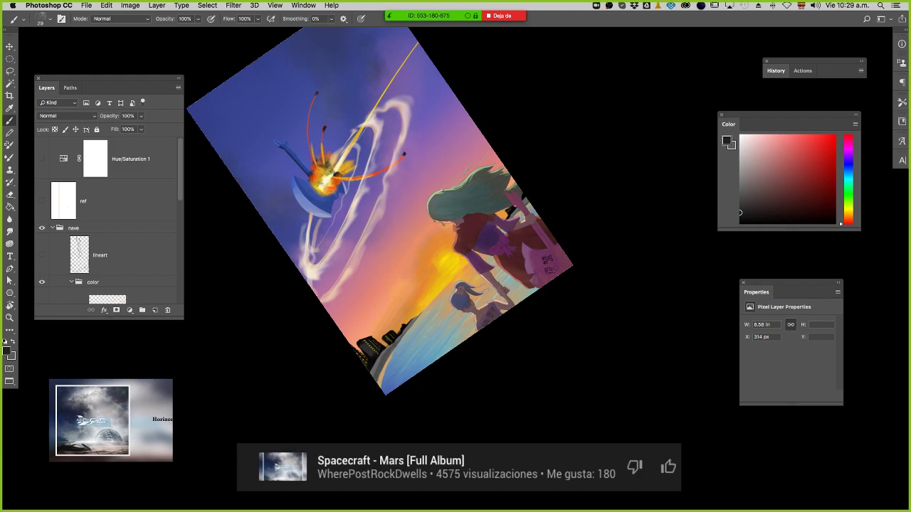
Select the base layer of the oceano group and fine-tune the canvas view rotation.
key(v)
click(444, 351)
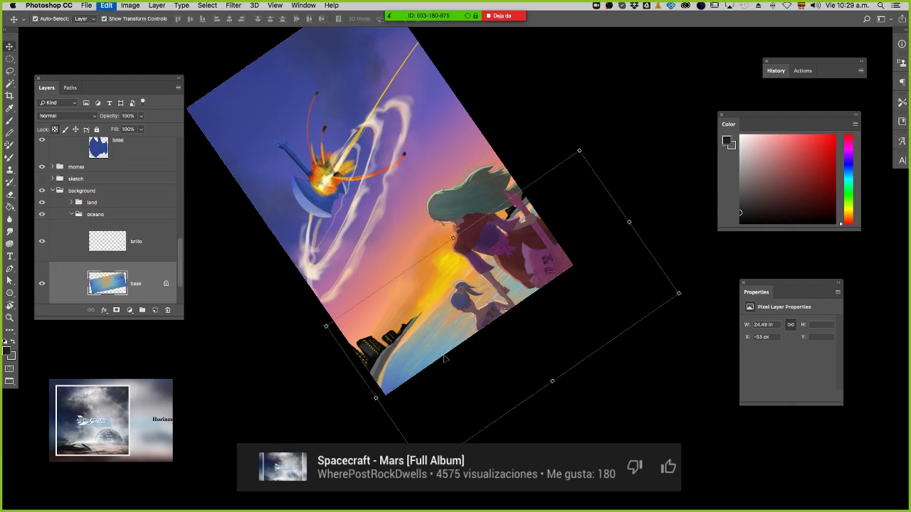
key(Escape)
key(b)
key(r)
drag(539, 315, 549, 252)
key(b)
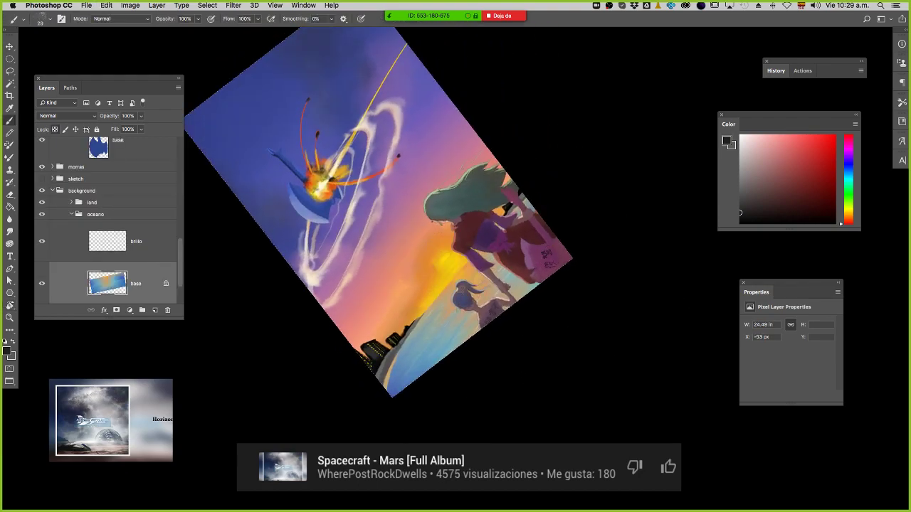
Choose the Hair Brush preset from the brush library.
right_click(484, 301)
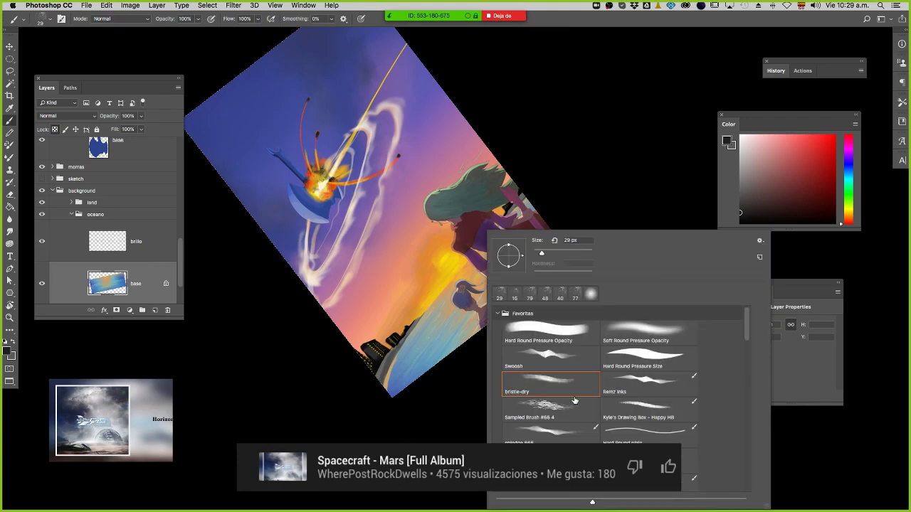
drag(746, 325, 745, 351)
click(498, 404)
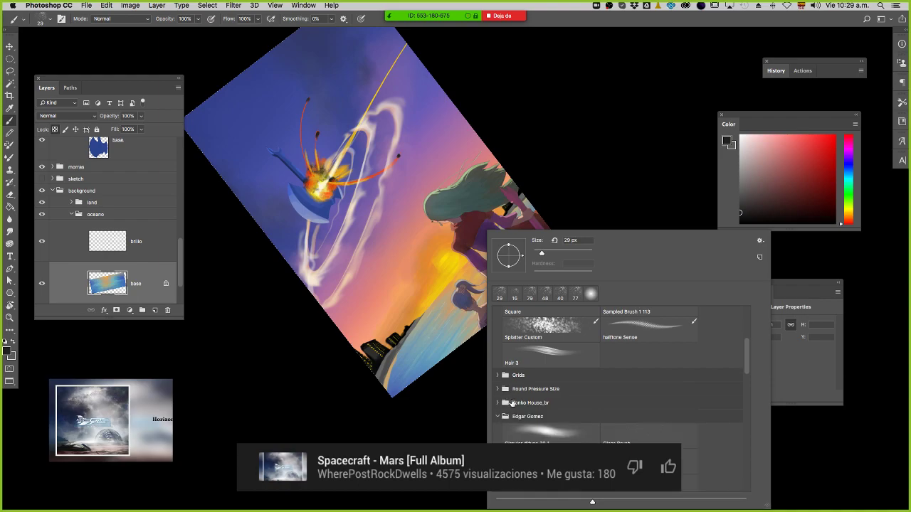
drag(749, 349, 746, 397)
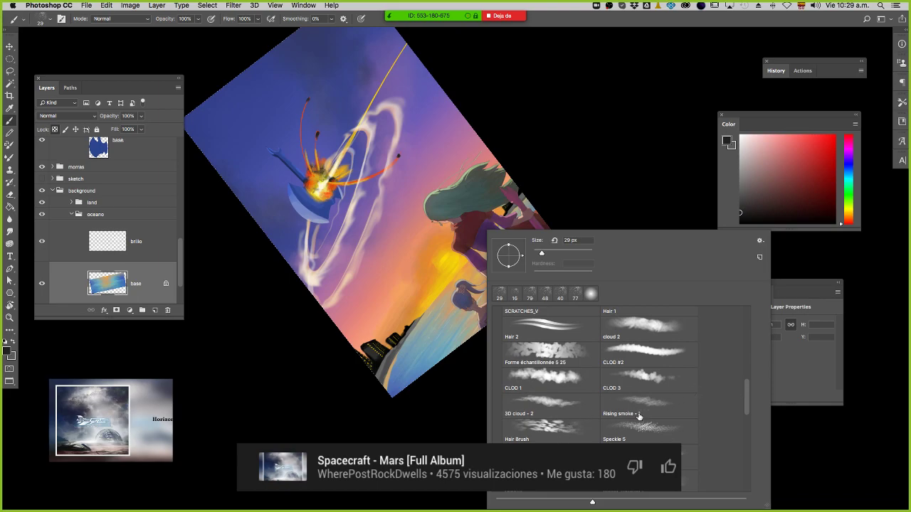
double_click(571, 432)
key(Escape)
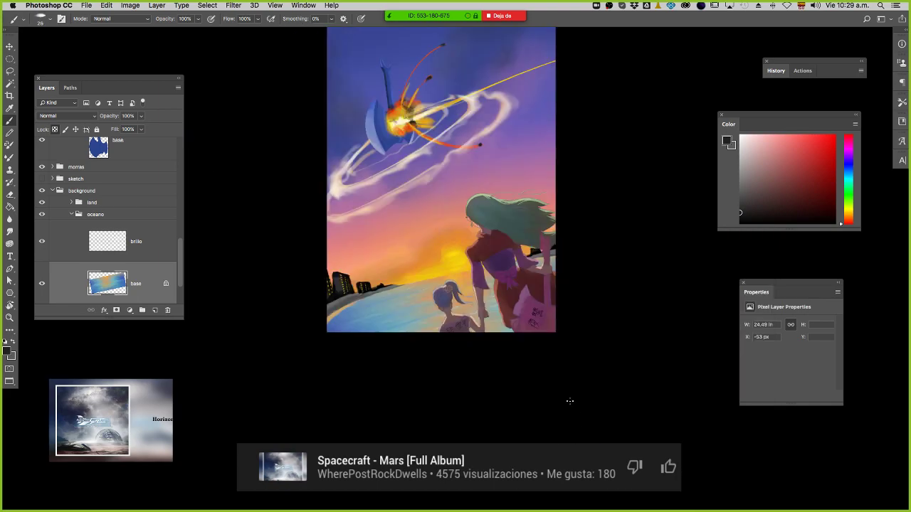
Paint salmon and orange sky reflections across the water on the base layer, sampling the colours from the sunset.
key(r)
drag(432, 319, 468, 326)
alt+click(393, 268)
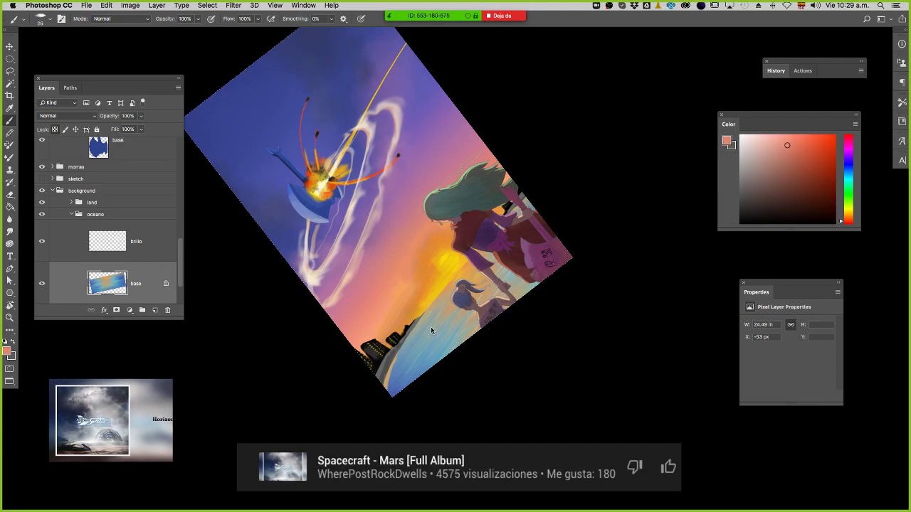
click(155, 311)
mouse_move(400, 305)
mouse_down()
mouse_move(420, 304)
mouse_move(434, 320)
mouse_up()
key(super+z)
alt+click(398, 283)
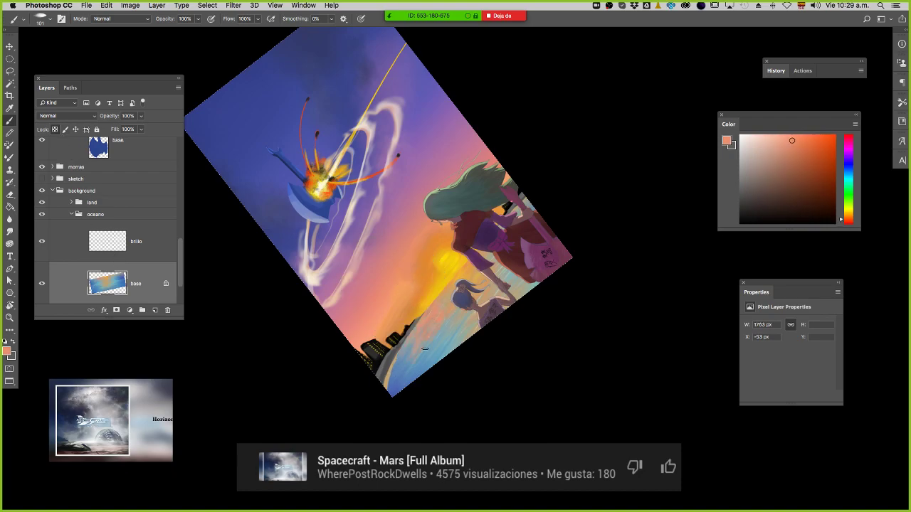
Add mauve and deep blue reflections sampled from the sky to the water, and reset the canvas view rotation.
alt+click(334, 264)
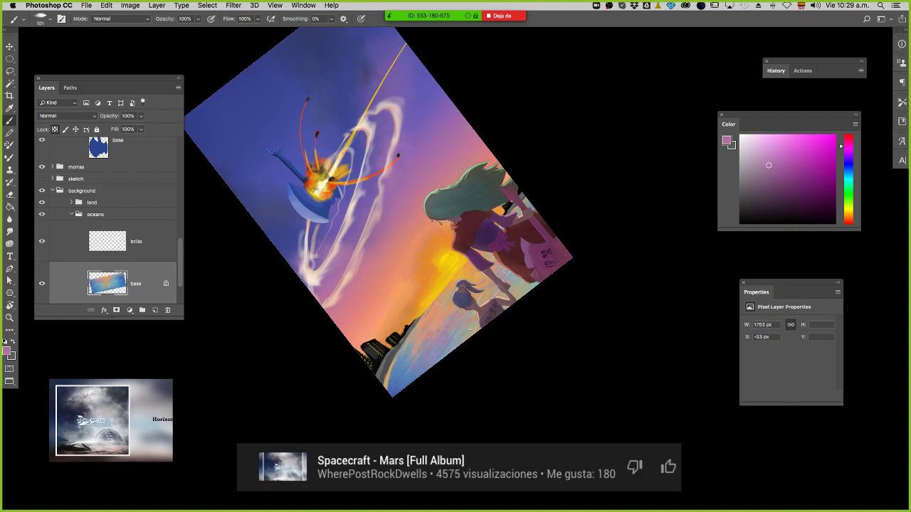
alt+click(249, 120)
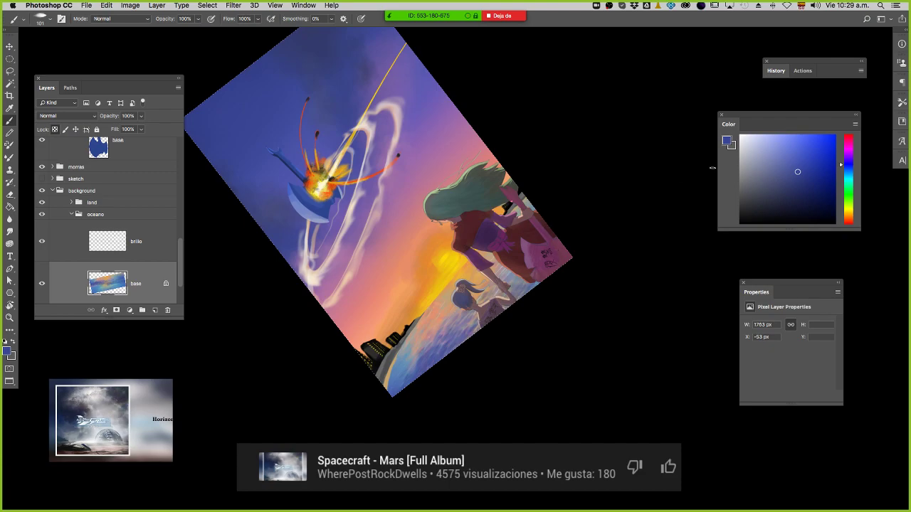
key(Escape)
key(r)
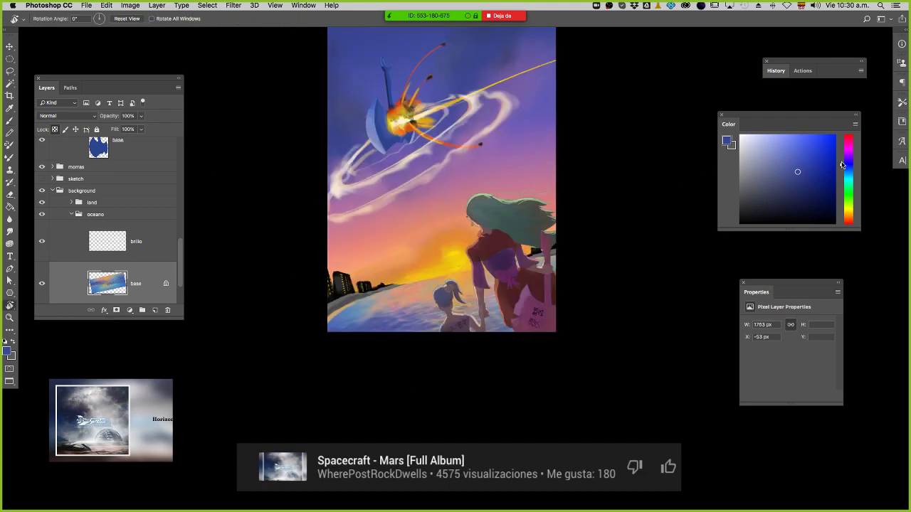
Rotate the canvas view to face the sun, sample its yellow with the brush and lighten it to pale cream.
drag(519, 279, 527, 235)
key(b)
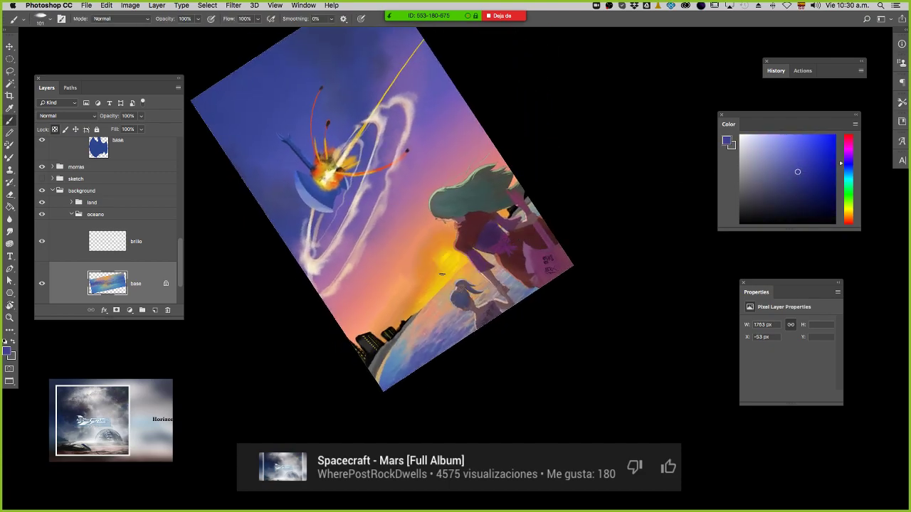
alt+click(458, 264)
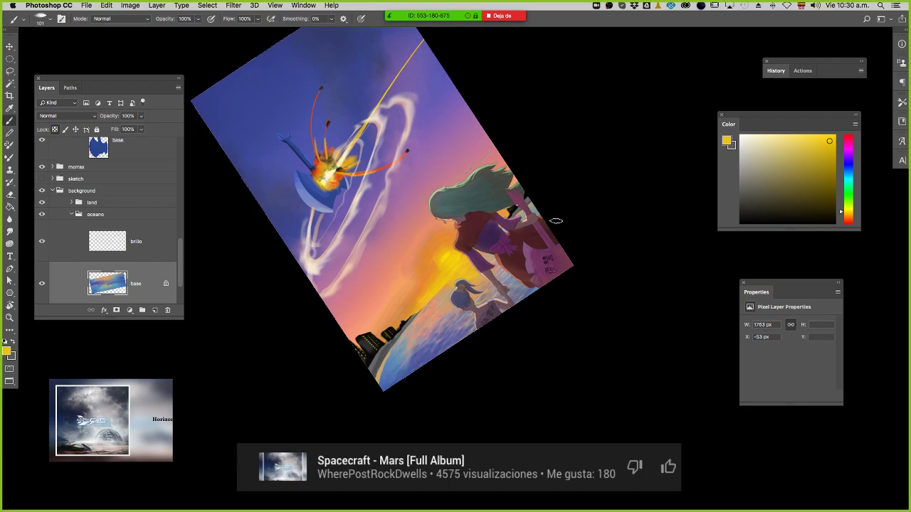
click(763, 135)
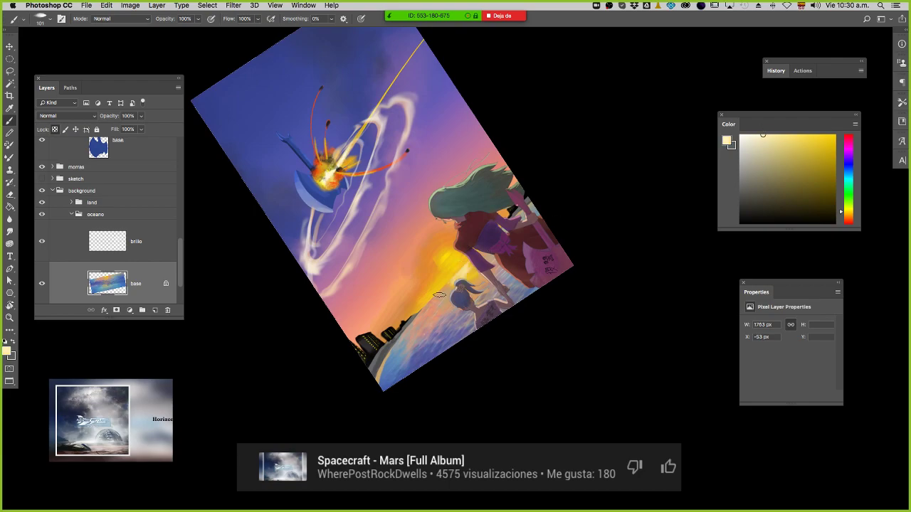
Add a new layer above brillo in the oceano group, paint a pale cream glow over the sun and reset the view rotation.
click(154, 245)
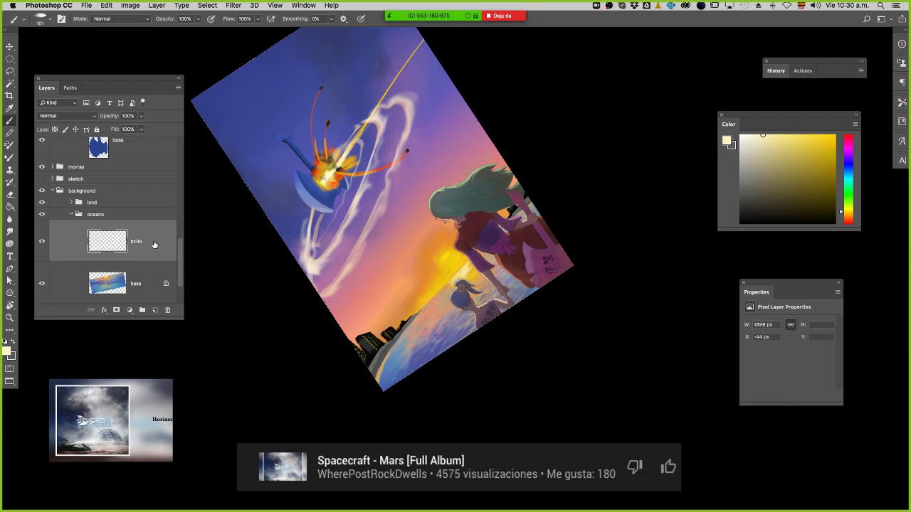
click(155, 311)
mouse_move(453, 275)
mouse_down()
mouse_move(471, 274)
mouse_move(411, 259)
mouse_move(451, 271)
mouse_up()
key(Escape)
Examine the city buildings, shoreline and water up close, and compare them with the whole composition.
key(z)
mouse_move(329, 274)
mouse_down()
mouse_move(456, 284)
mouse_move(416, 291)
mouse_move(521, 289)
mouse_move(465, 283)
mouse_up()
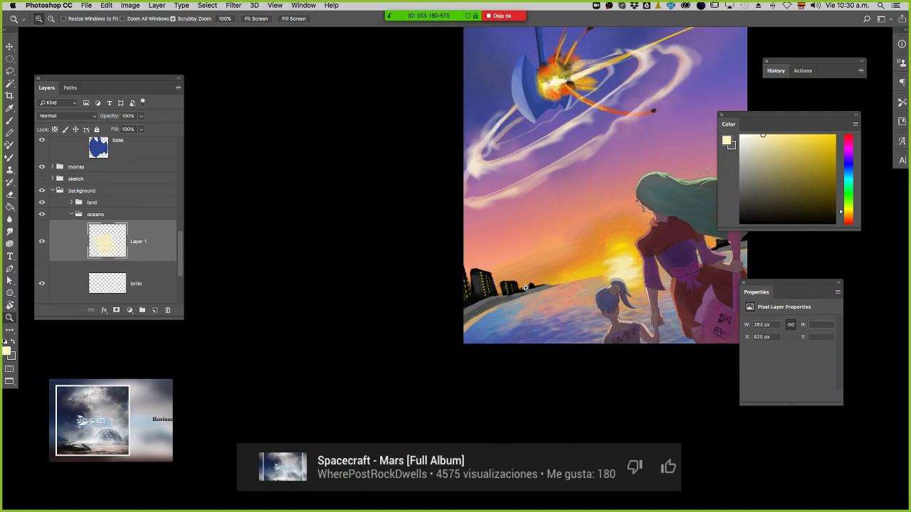
drag(518, 290, 574, 287)
mouse_move(519, 287)
mouse_down()
mouse_move(511, 292)
mouse_move(545, 286)
mouse_move(533, 275)
mouse_up()
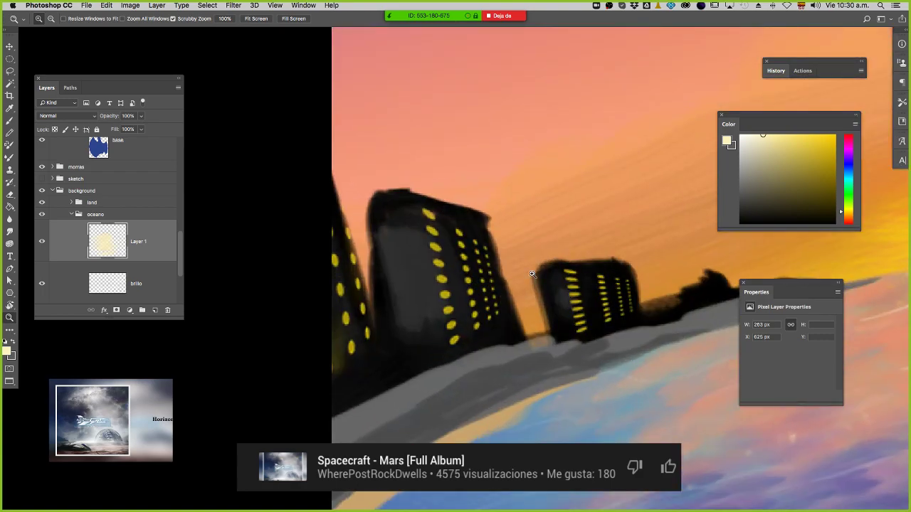
drag(626, 305, 594, 303)
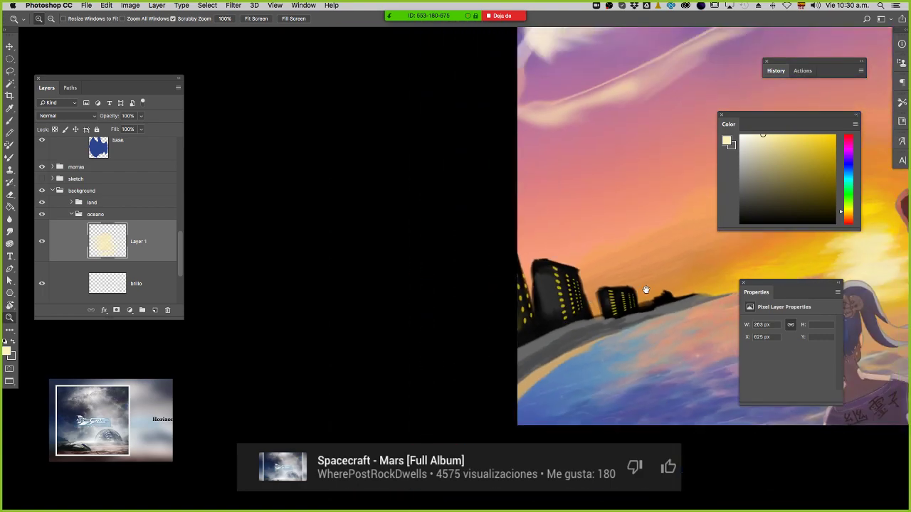
drag(646, 289, 534, 347)
drag(598, 314, 584, 325)
drag(611, 290, 465, 404)
drag(554, 360, 522, 335)
alt+click(522, 335)
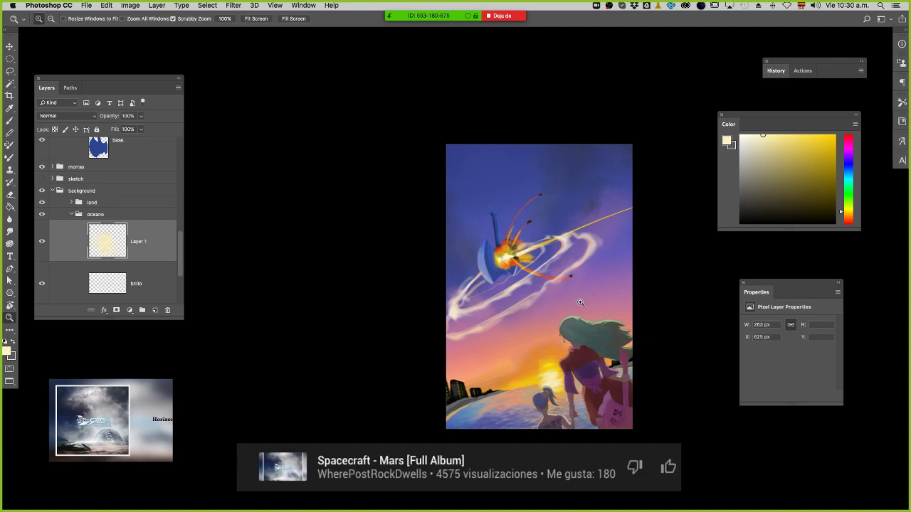
Sample the blue of the upper sky and change it to a lighter sky blue.
click(848, 184)
key(b)
alt+click(475, 183)
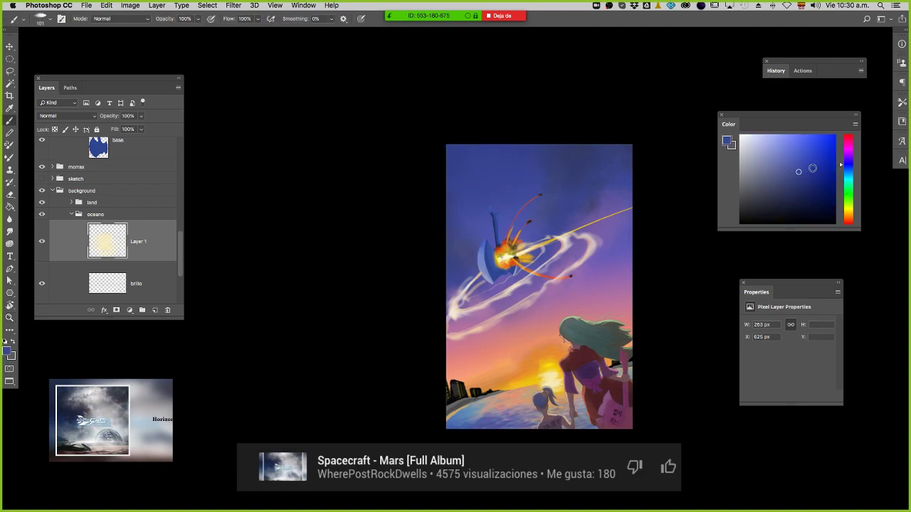
click(849, 172)
drag(808, 142, 795, 141)
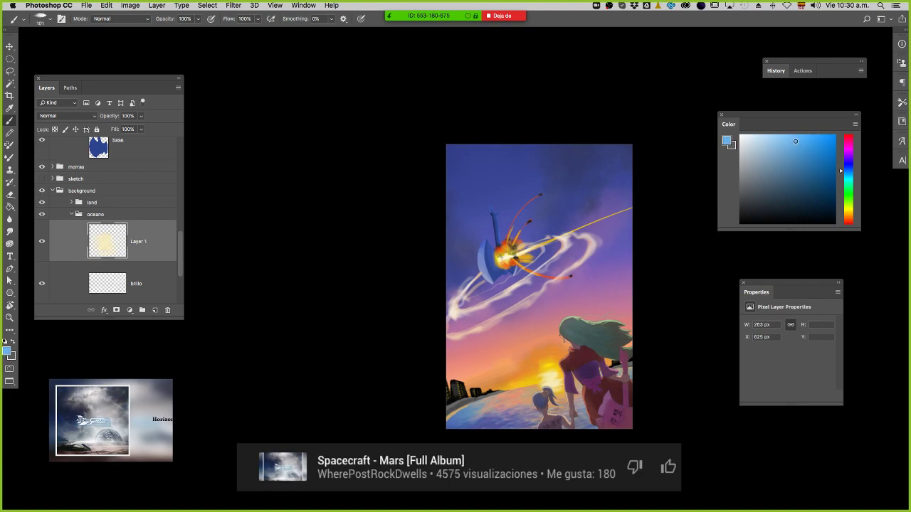
Choose the cloud 2 brush preset and paint soft light blue clouds across the upper part of the sky.
right_click(474, 219)
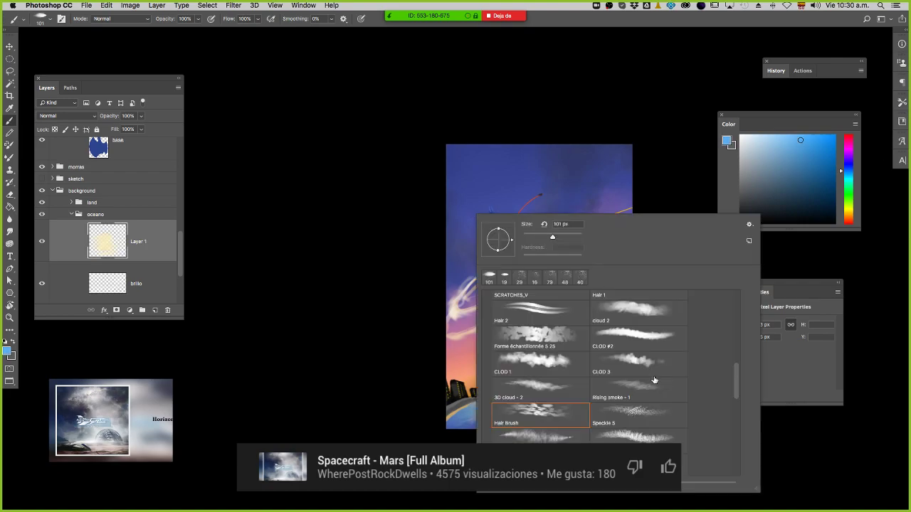
scroll(740, 378, up, 2)
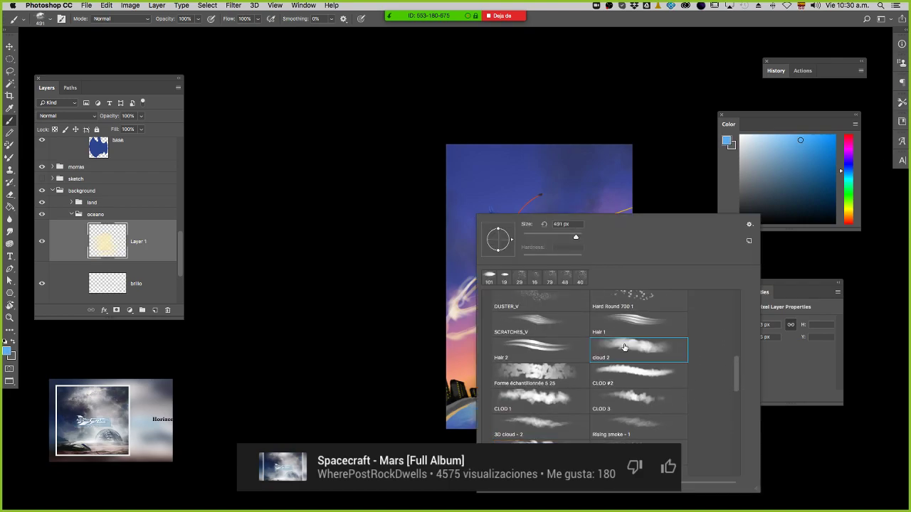
double_click(616, 347)
mouse_move(427, 174)
mouse_down()
mouse_move(498, 118)
mouse_move(570, 103)
mouse_up()
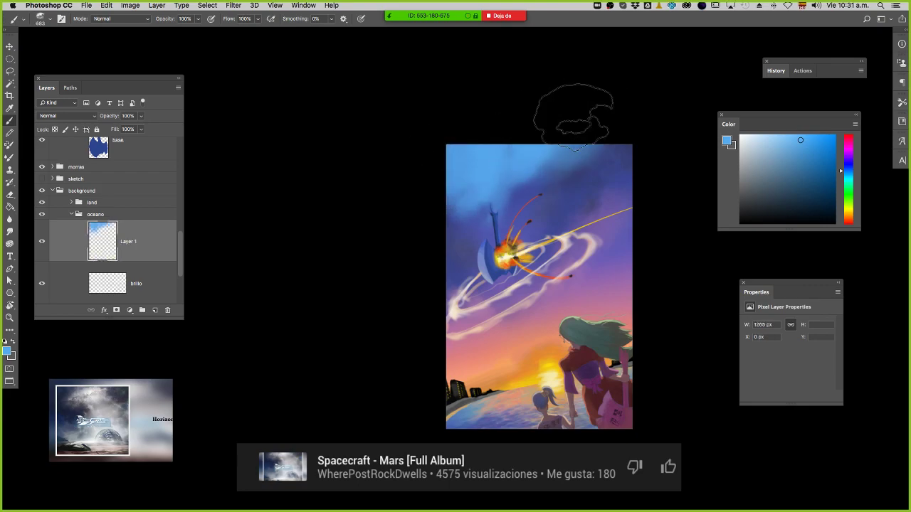
mouse_move(474, 150)
mouse_down()
mouse_move(525, 129)
mouse_move(597, 138)
mouse_move(539, 154)
mouse_move(592, 123)
mouse_up()
key(z)
drag(571, 242, 513, 227)
drag(547, 270, 565, 272)
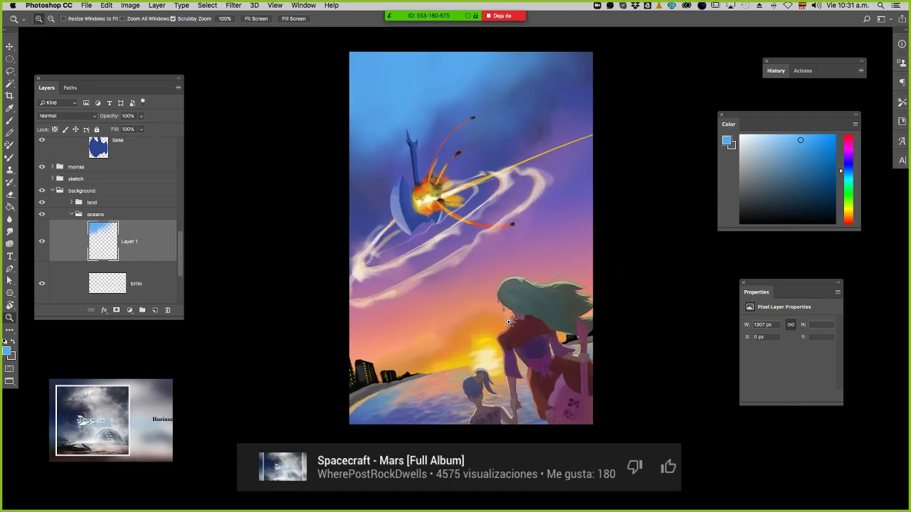
Save the corrected artwork under the file name concept art background notas.psd.
key(super+shift+s)
key(Right)
text(remz)
key(Return)
Move the morras figure group up and left in the composition and show the ref layer's rule-of-thirds grid.
click(52, 190)
scroll(94, 235, up, 1)
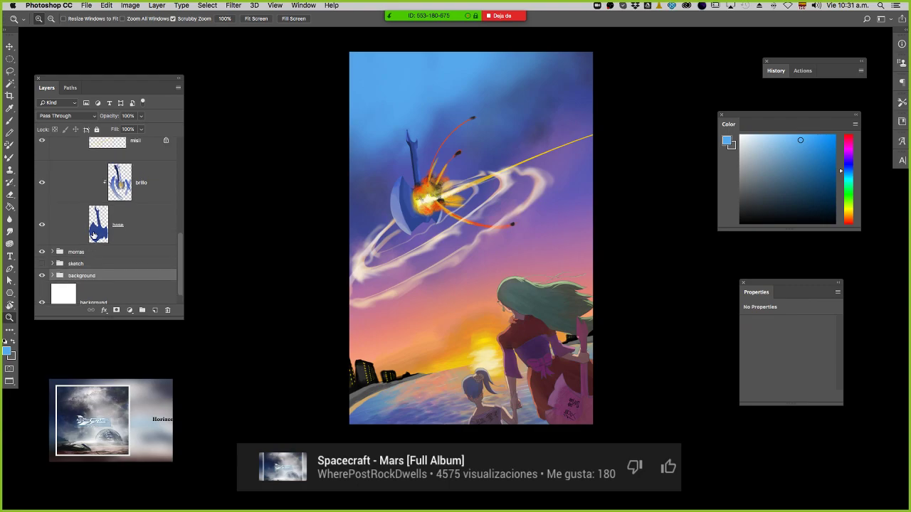
click(96, 252)
key(super+t)
drag(527, 357, 516, 340)
key(Return)
key(z)
scroll(142, 235, up, 5)
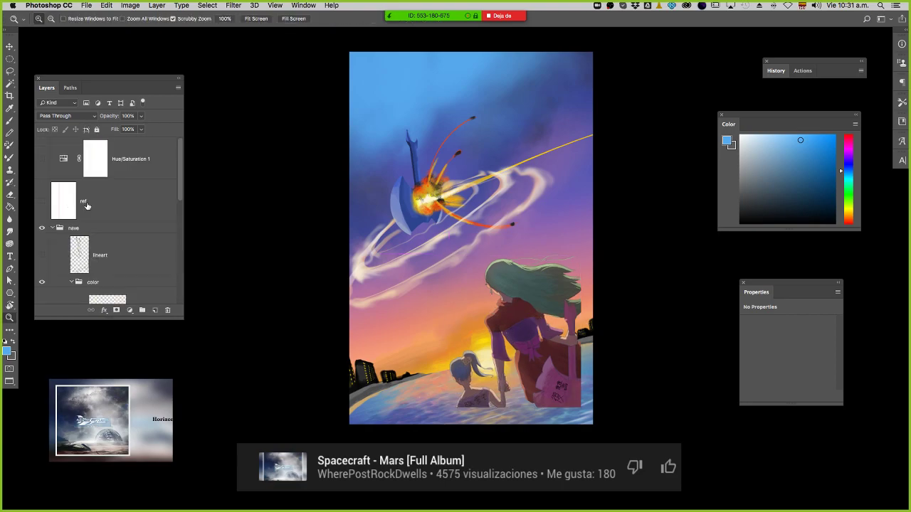
click(42, 203)
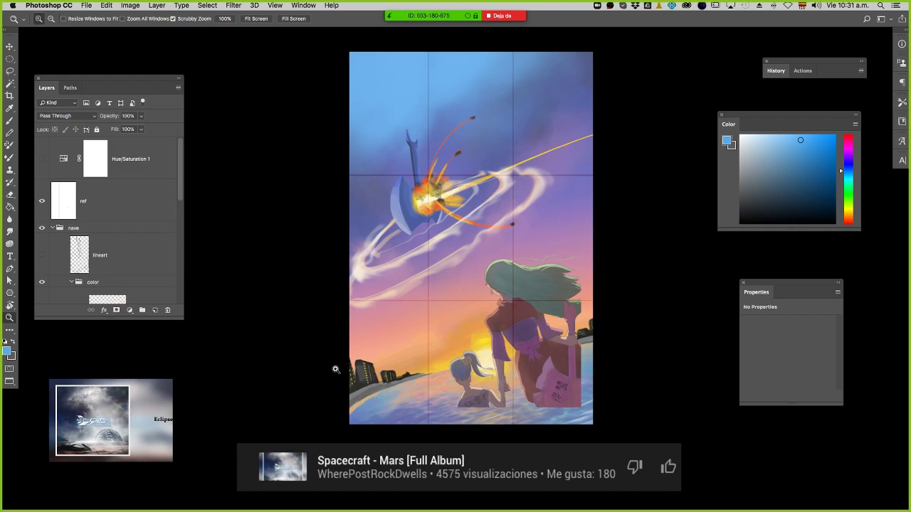
Close the document and open the PROYECTO 2 file from the next student's folder in ENTREGA 3 ABRIL 2020.
key(super+w)
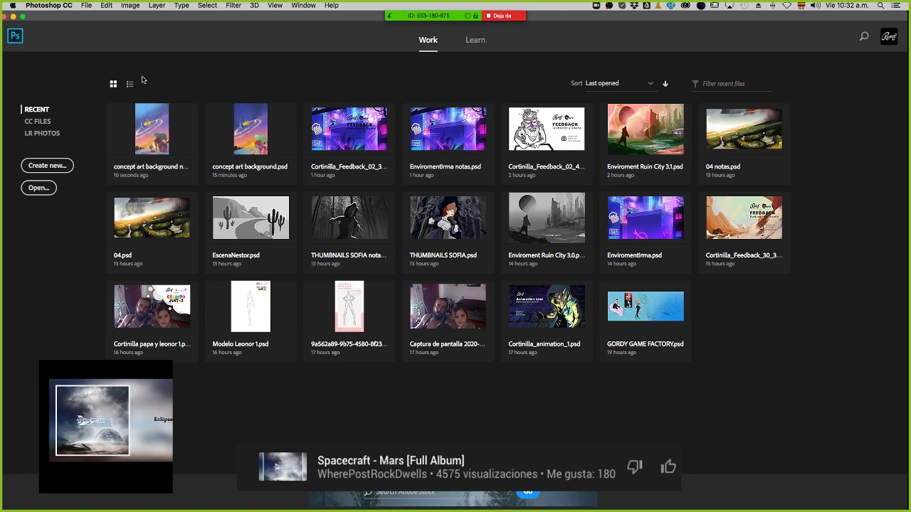
key(super+o)
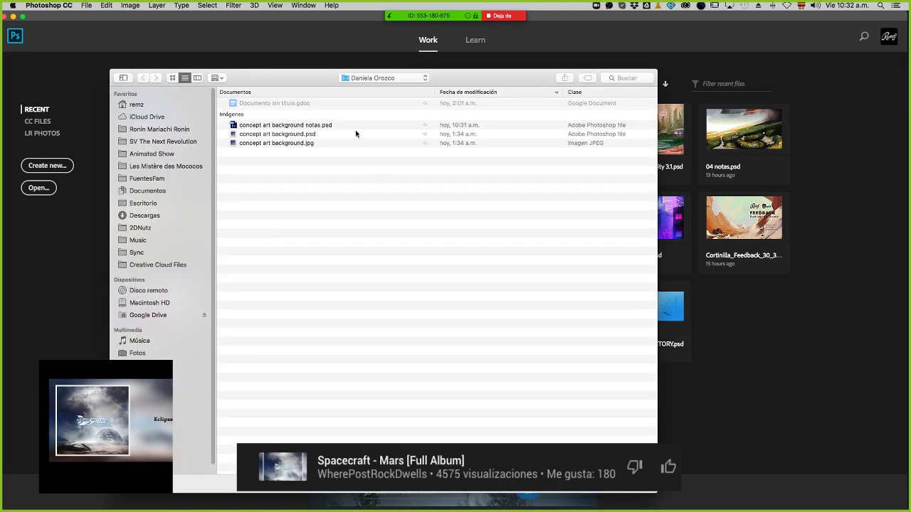
click(385, 78)
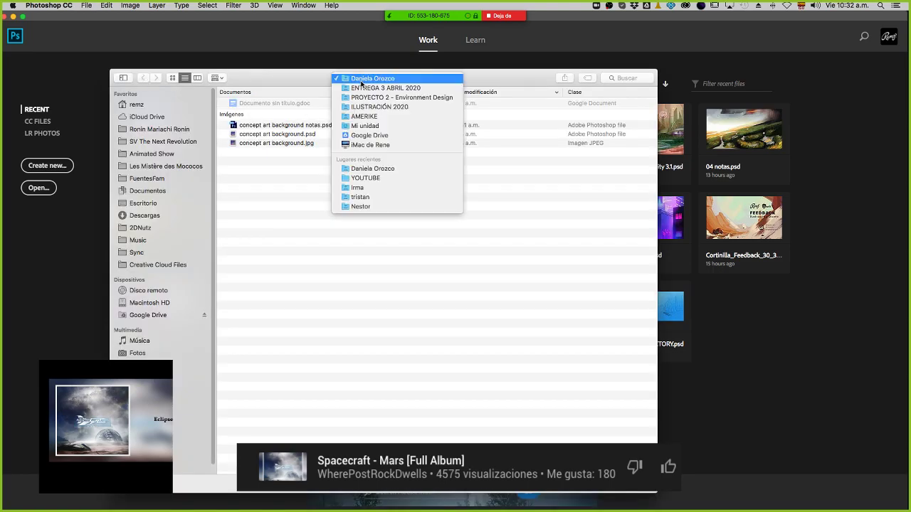
click(370, 88)
double_click(258, 148)
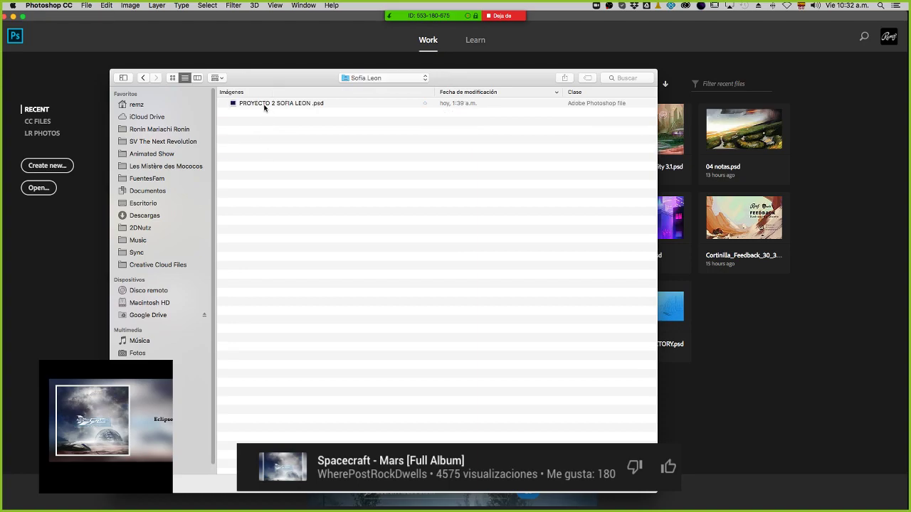
click(264, 105)
double_click(264, 105)
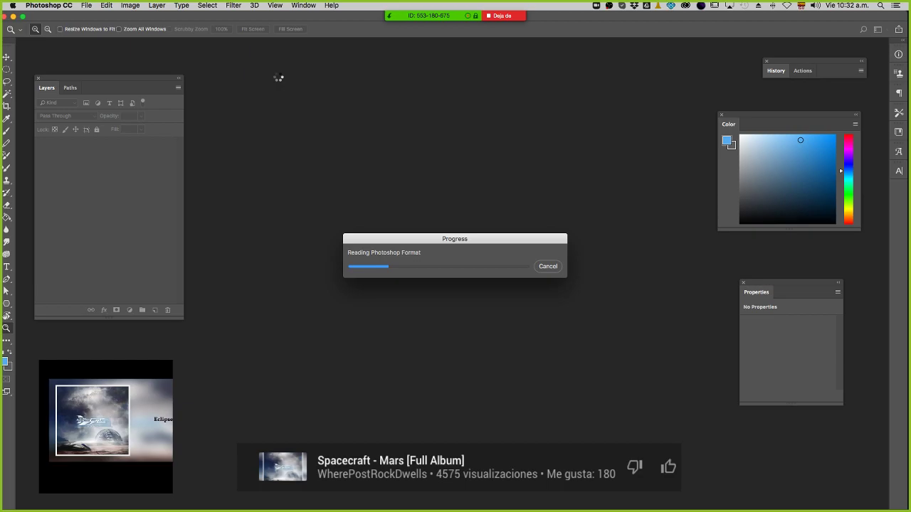
Switch to the Zoom meeting and return to Photoshop to view the complete violinist-in-forest artwork.
key(super+Tab)
key(super+Tab)
key(super+Tab)
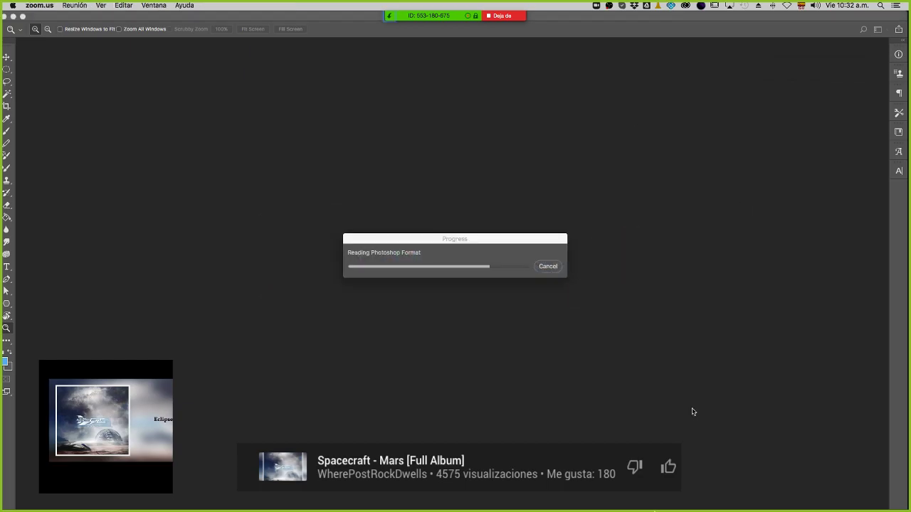
mouse_move(637, 506)
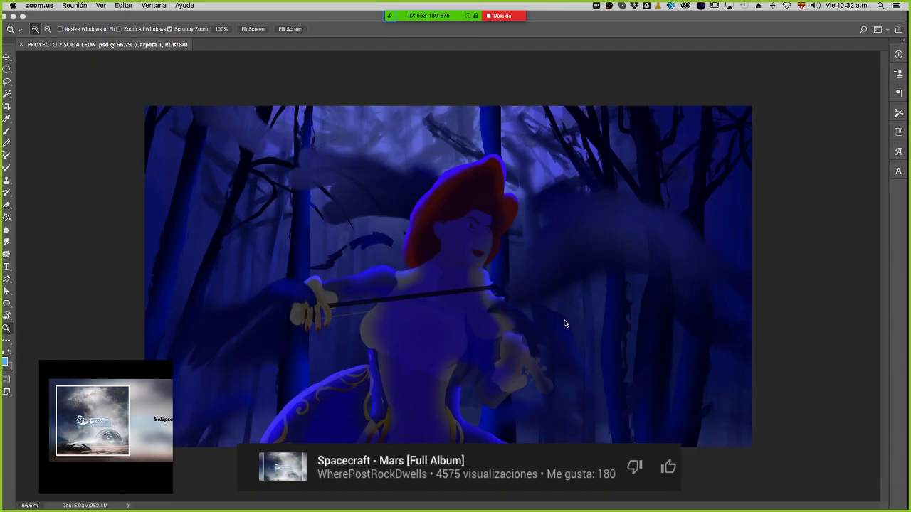
click(534, 325)
drag(502, 325, 470, 338)
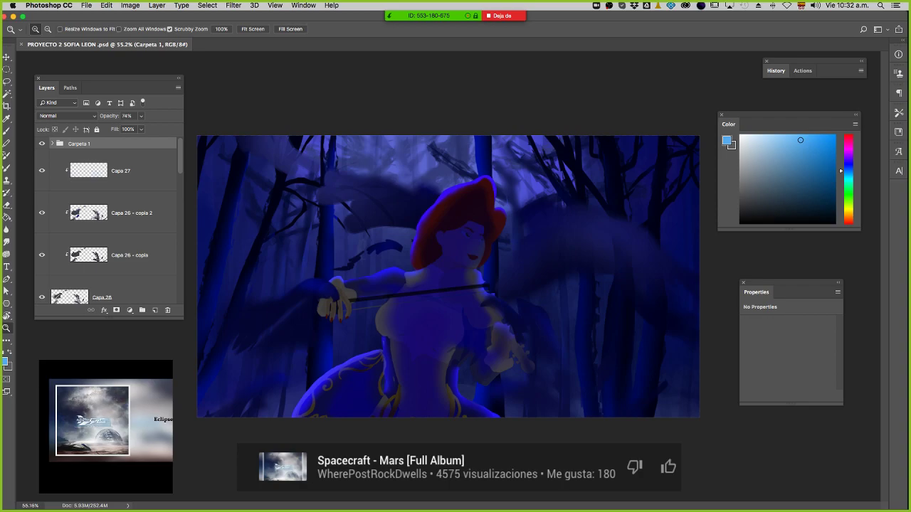
key(super+Tab)
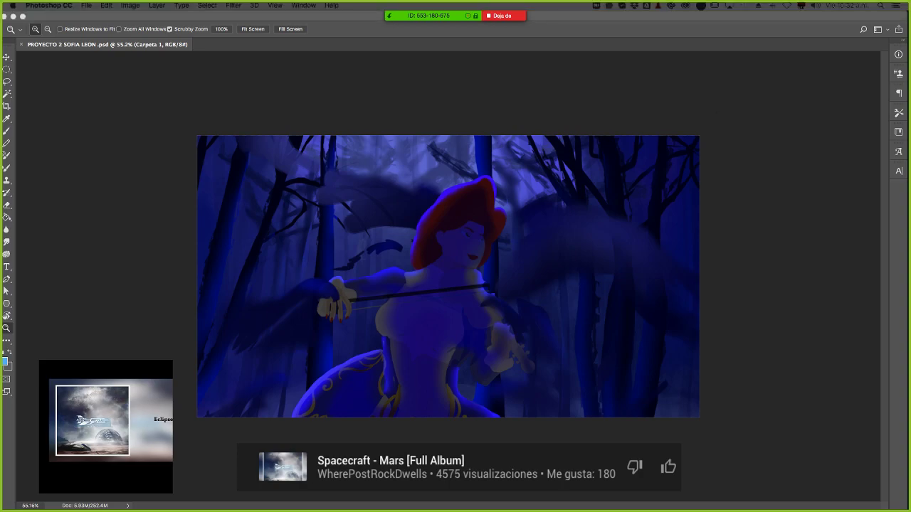
click(269, 318)
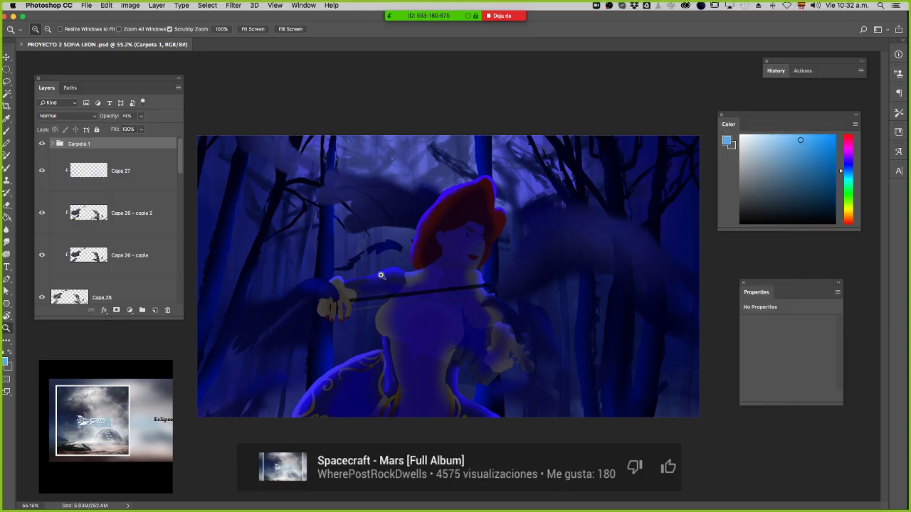
Examine how the layers are organised in the Carpeta 1 and MORRA groups and collapse both groups.
click(52, 145)
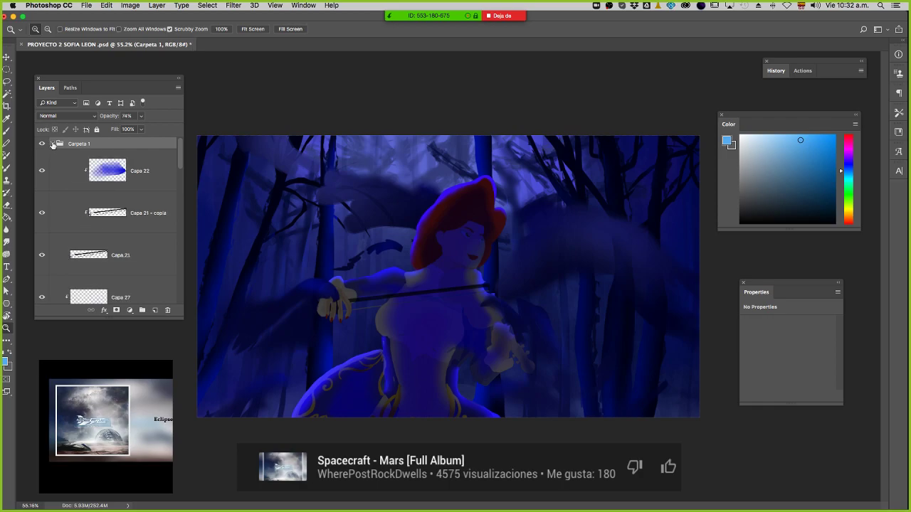
scroll(43, 147, down, 5)
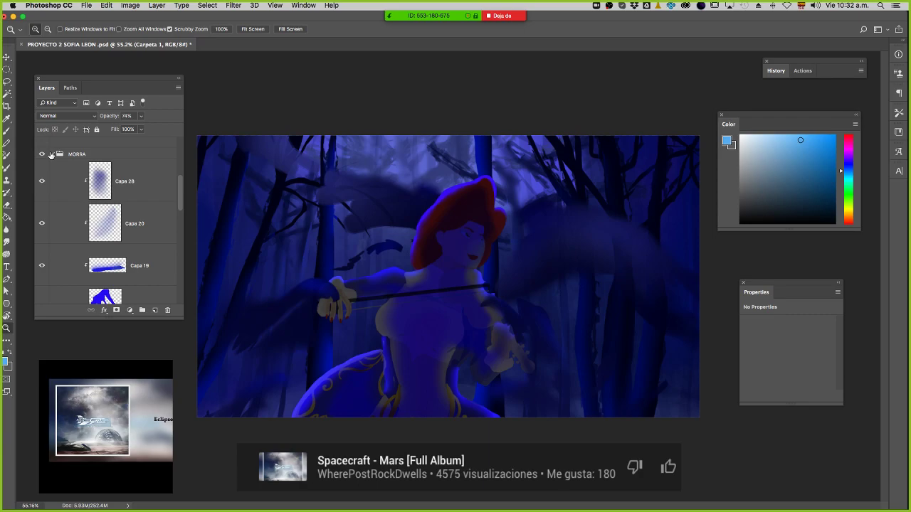
click(51, 154)
click(52, 155)
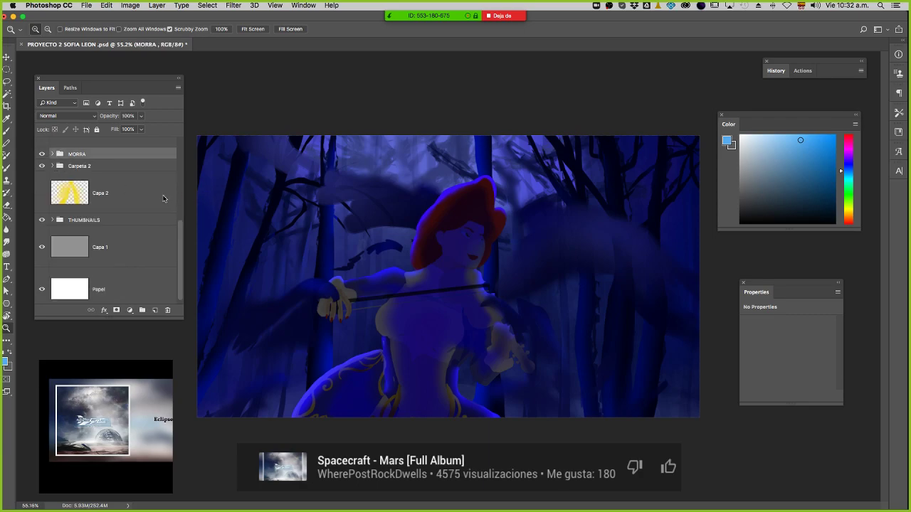
scroll(156, 208, up, 5)
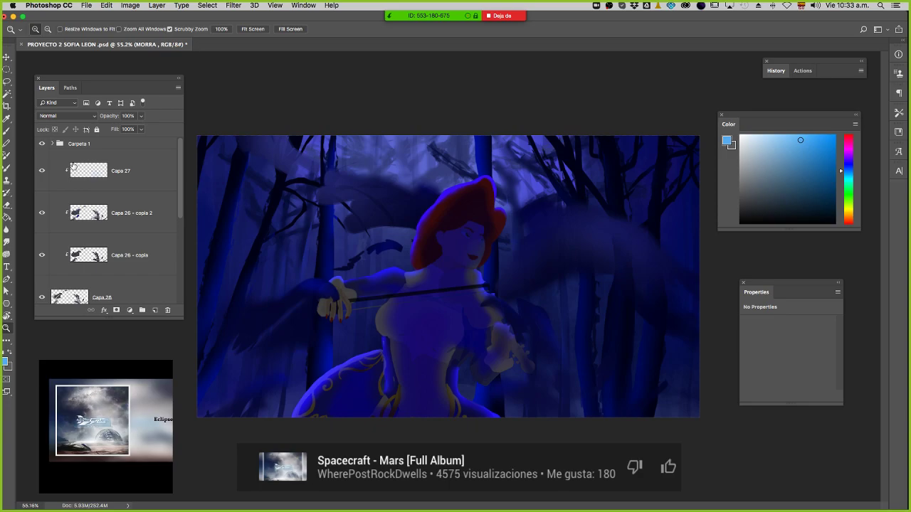
Pick the dark winged shapes on the canvas with the Move tool to find their layer, and collapse the Carpeta 2 group.
key(v)
drag(403, 205, 370, 232)
drag(591, 279, 507, 302)
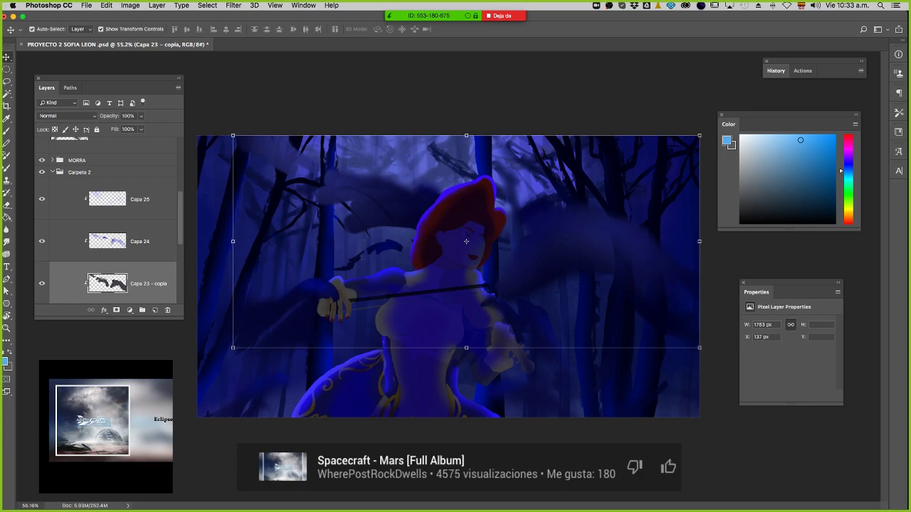
click(52, 173)
click(51, 175)
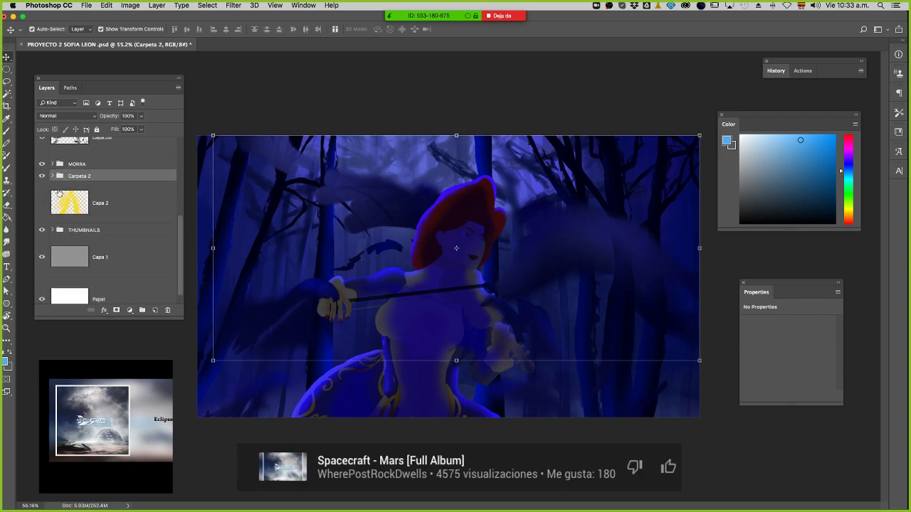
Select the Carpeta 1 group and view its blending options without applying any.
double_click(104, 143)
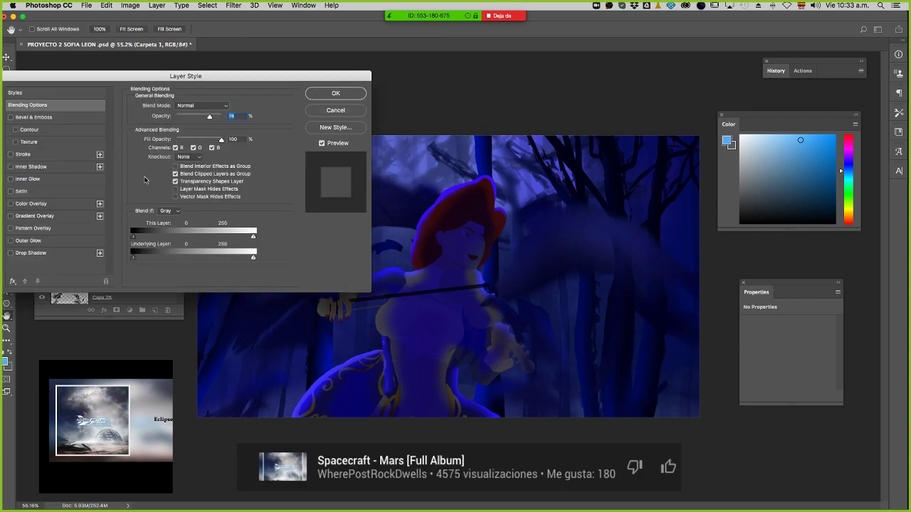
key(Escape)
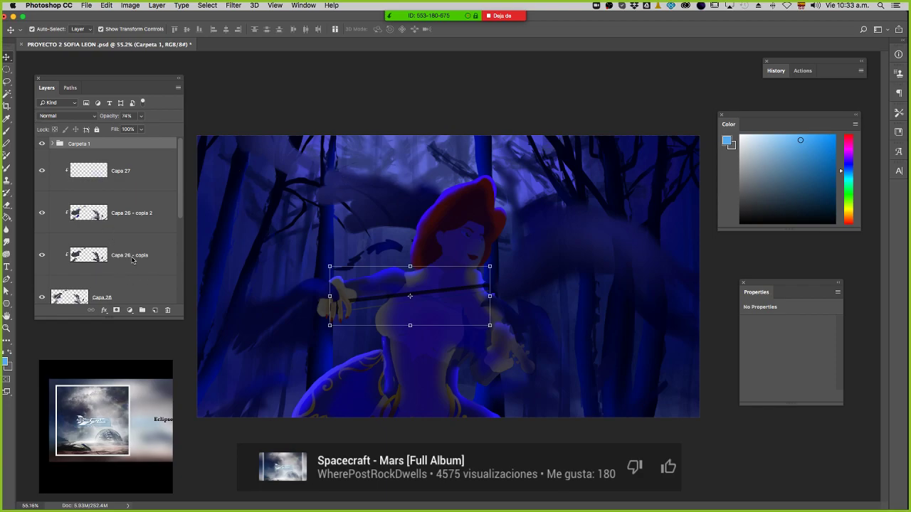
Add a Hue/Saturation adjustment layer above the Carpeta 1 group with saturation at -100 to view the whole artwork in grayscale.
click(156, 310)
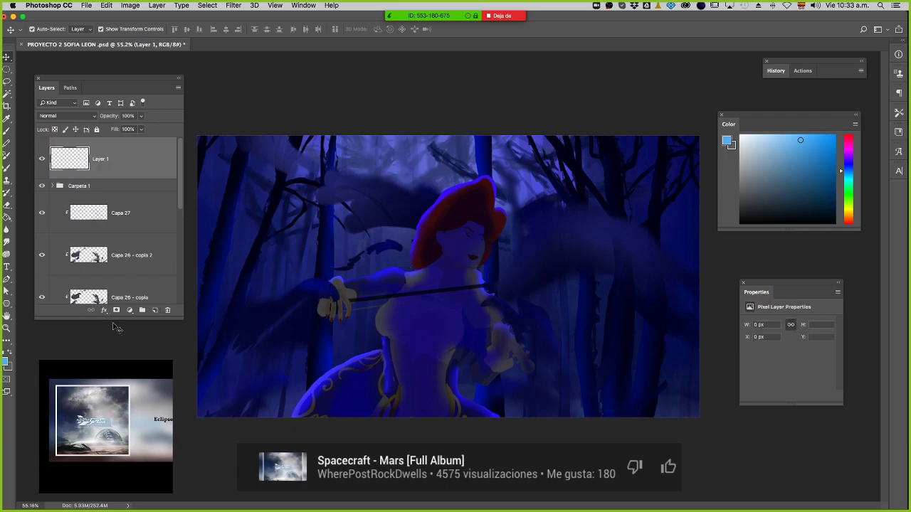
key(super+z)
click(130, 310)
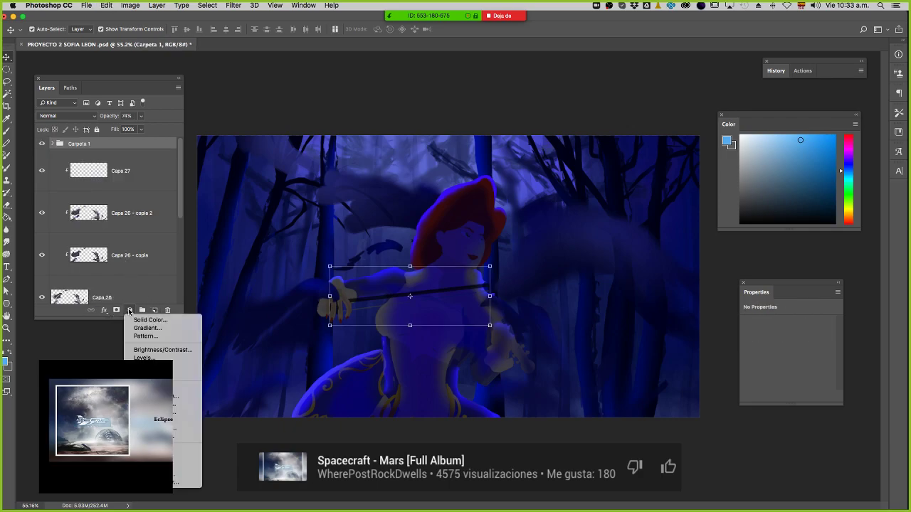
click(185, 396)
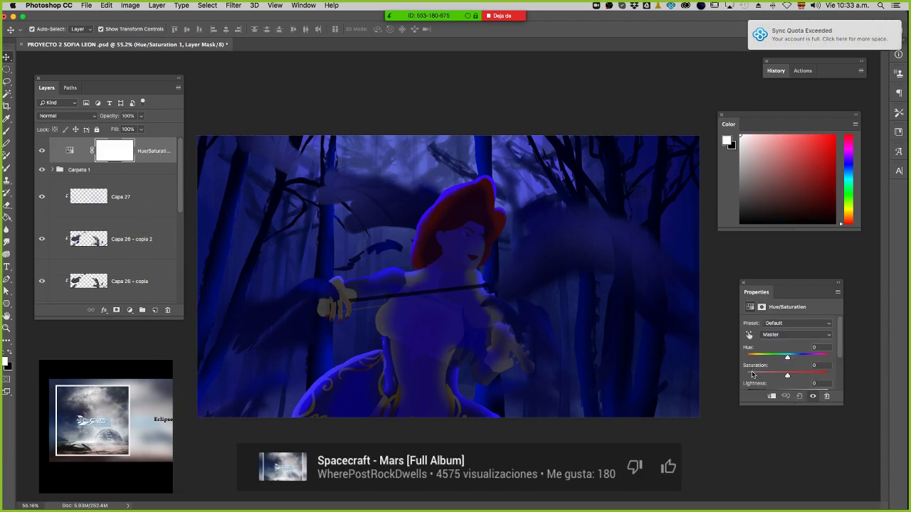
drag(750, 375, 725, 375)
key(z)
drag(457, 241, 433, 242)
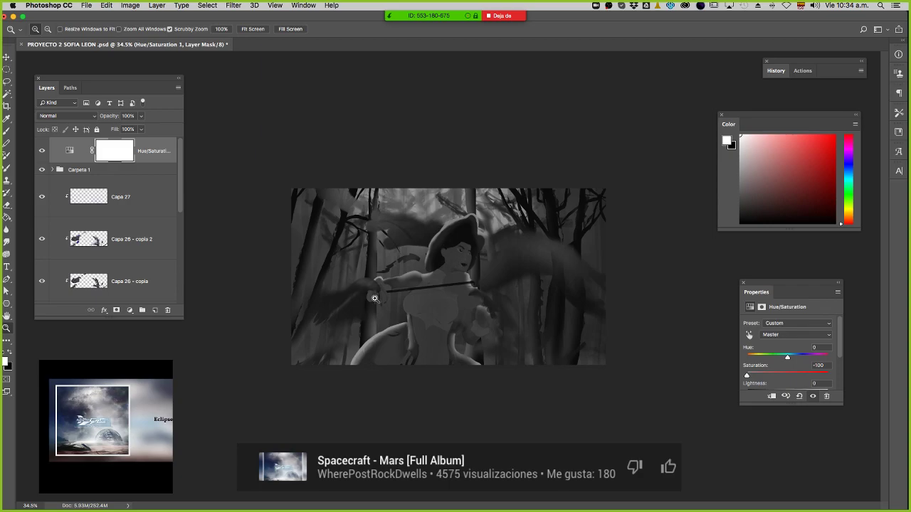
Paint broad light-blue brush strokes over the grayscale artwork on a new layer, and delete that layer.
click(155, 310)
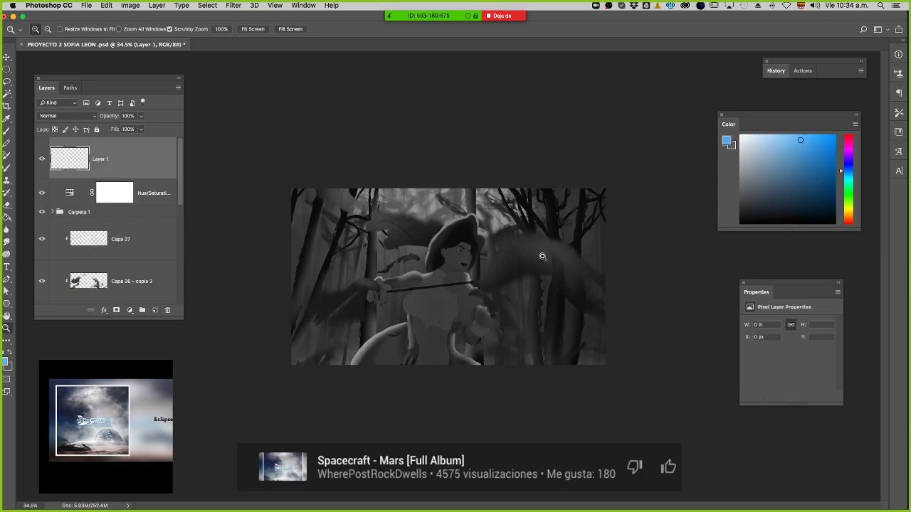
key(b)
drag(405, 317, 414, 321)
mouse_move(309, 254)
mouse_down()
mouse_move(395, 344)
mouse_move(499, 336)
mouse_move(587, 233)
mouse_up()
key(super+z)
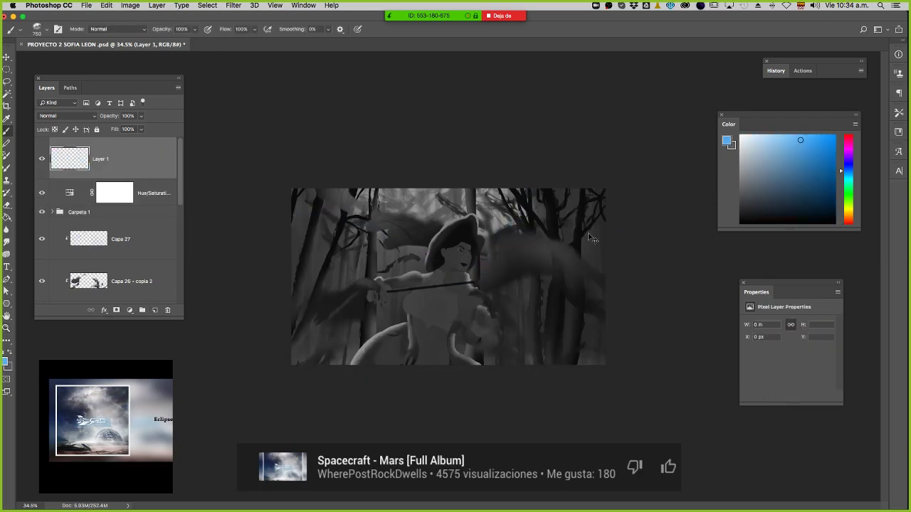
mouse_move(554, 311)
mouse_down()
mouse_move(528, 292)
mouse_move(531, 341)
mouse_move(482, 331)
mouse_move(343, 353)
mouse_move(275, 254)
mouse_up()
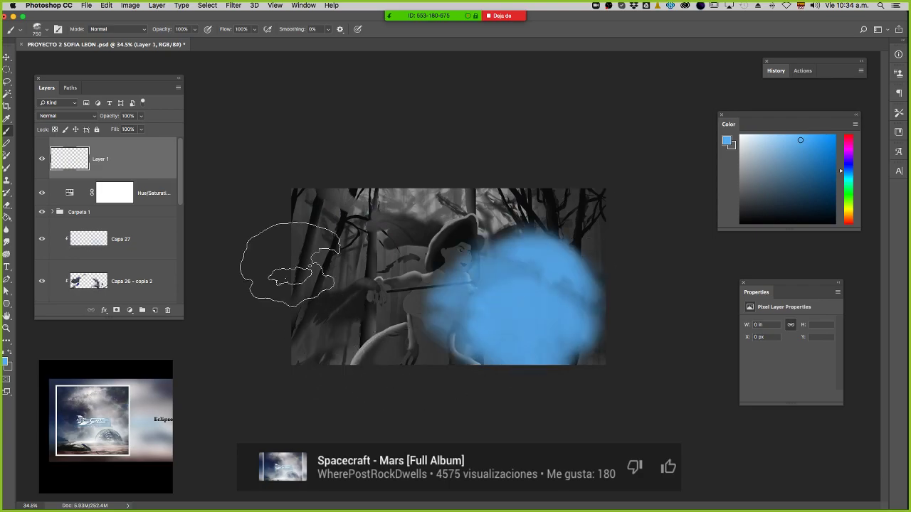
key(BackSpace)
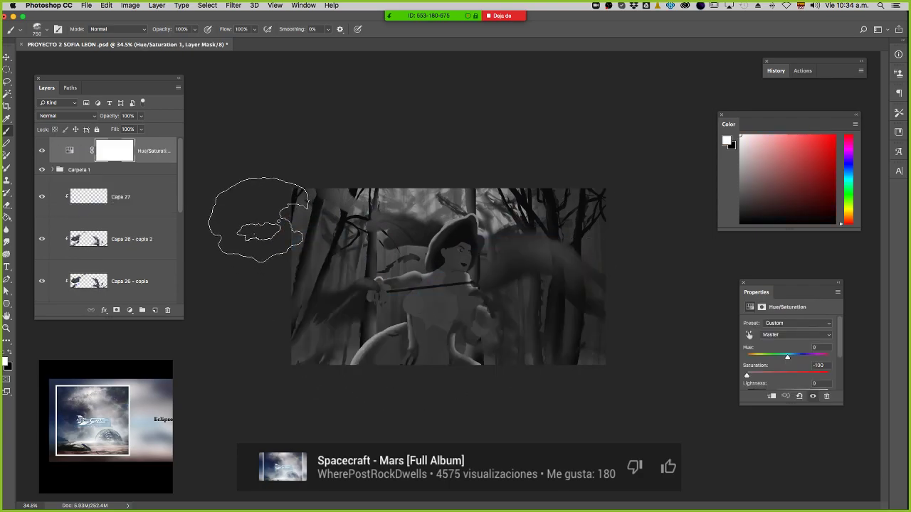
Hide the Hue/Saturation adjustment layer and toggle the Carpeta 1 group's visibility to check what it contains.
key(z)
drag(452, 278, 485, 283)
click(42, 151)
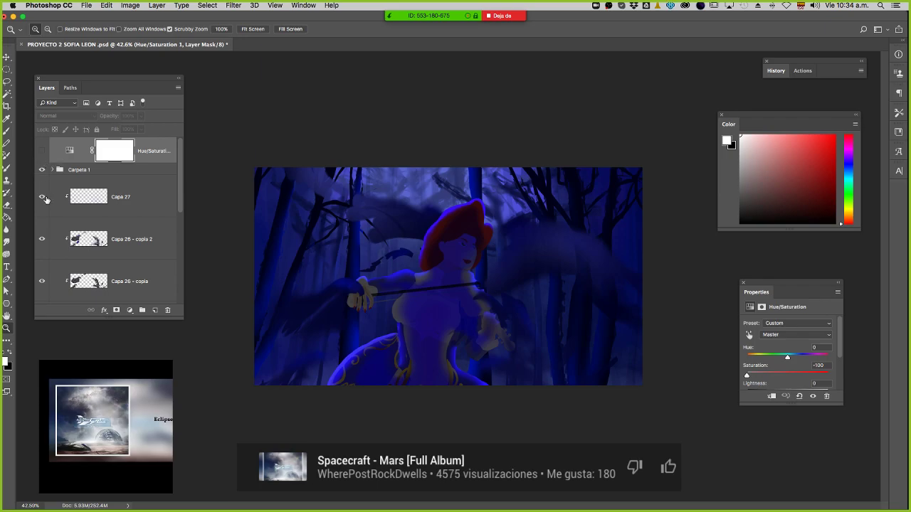
click(41, 170)
click(41, 171)
Rename the Carpeta 1 group as arco and collapse it.
click(52, 170)
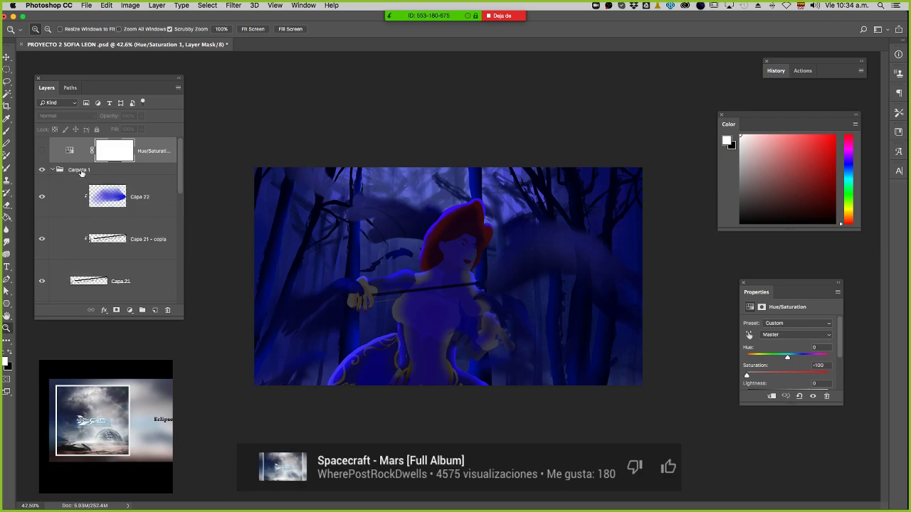
double_click(78, 170)
text(arco)
key(Return)
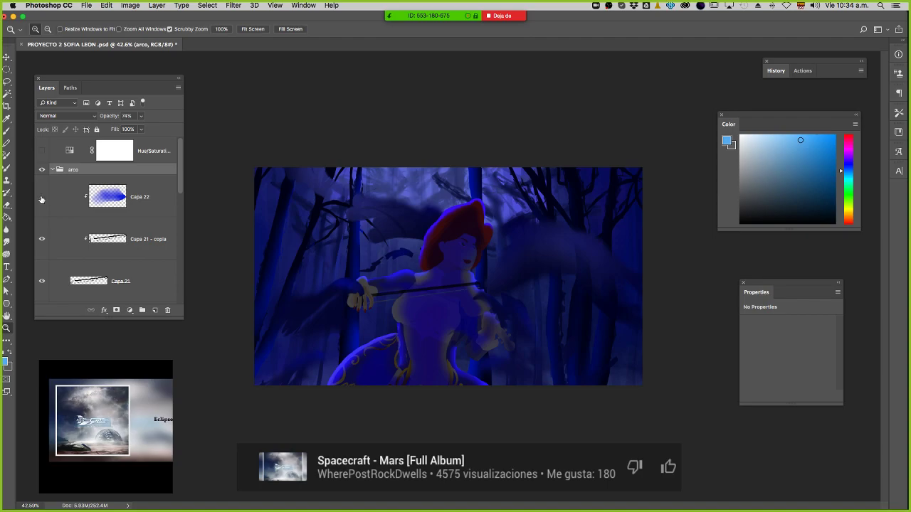
click(52, 171)
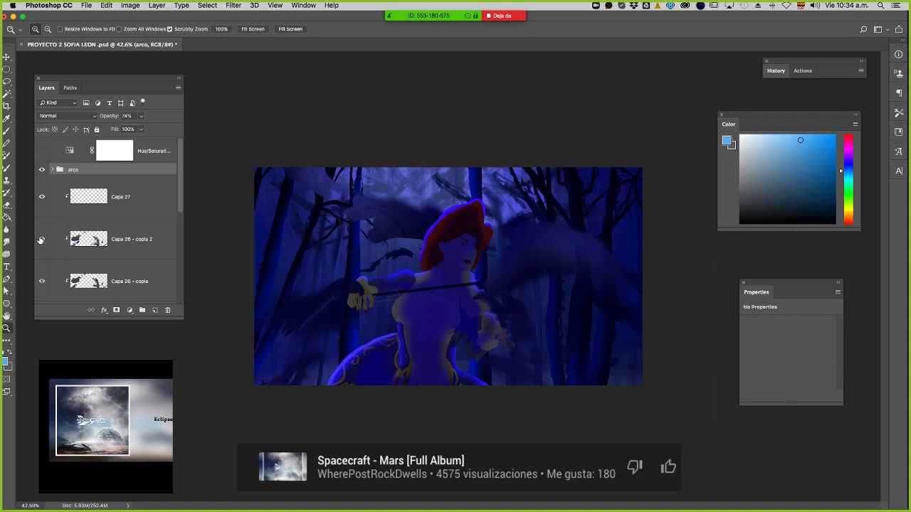
Toggle the visibility of the Capa 26 layer and the MORRA group to check what each contributes to the scene.
scroll(64, 217, down, 3)
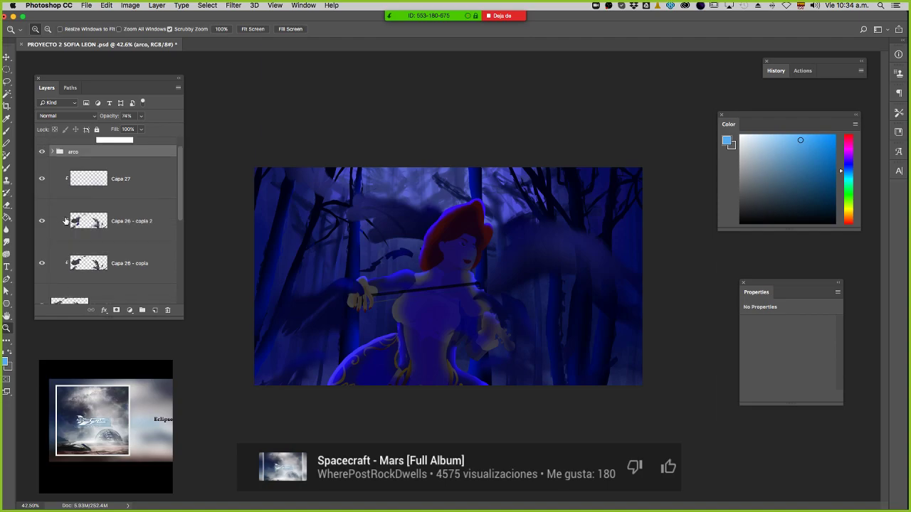
click(42, 266)
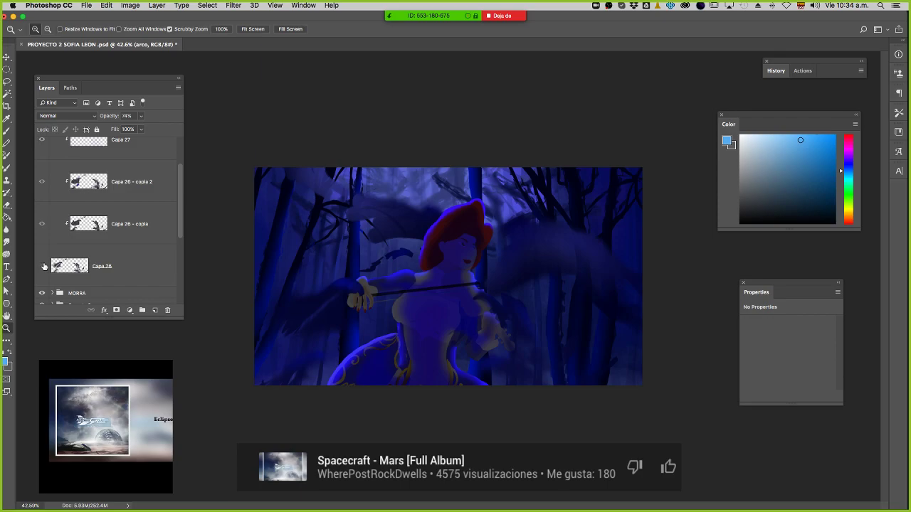
click(43, 267)
click(43, 266)
click(43, 266)
scroll(44, 265, down, 1)
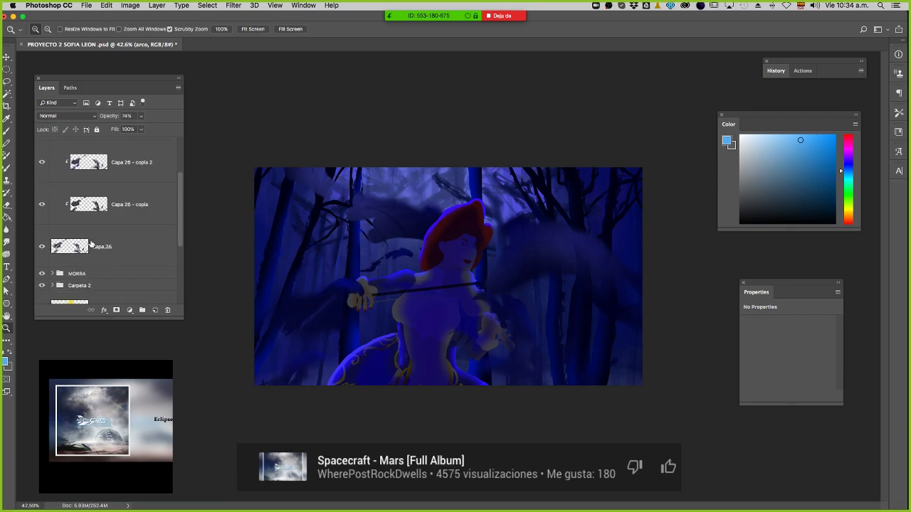
click(41, 274)
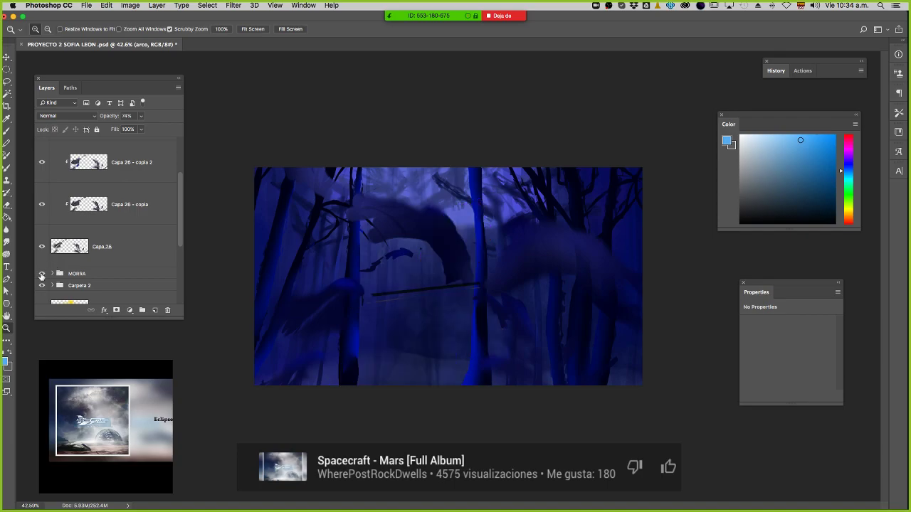
click(41, 274)
Check the content of the Carpeta 2 group by toggling its visibility, and rename the group as almas.
click(43, 285)
click(43, 285)
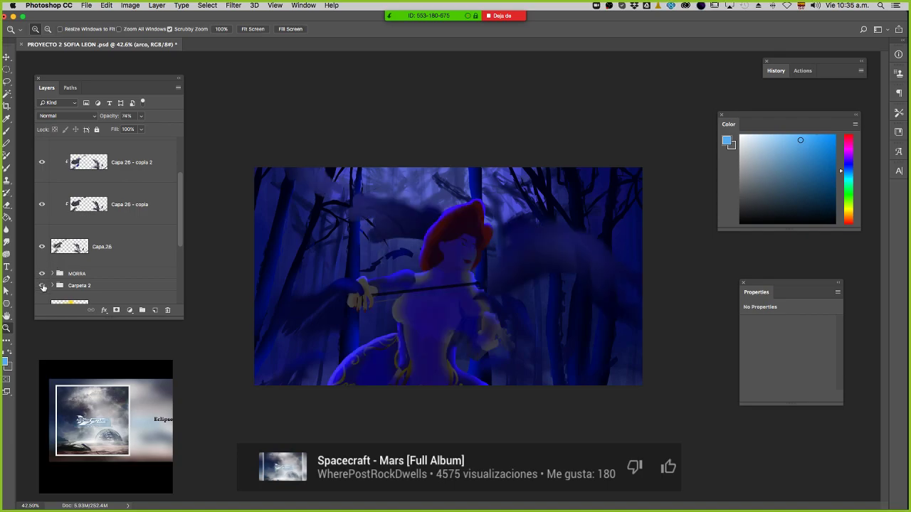
double_click(79, 285)
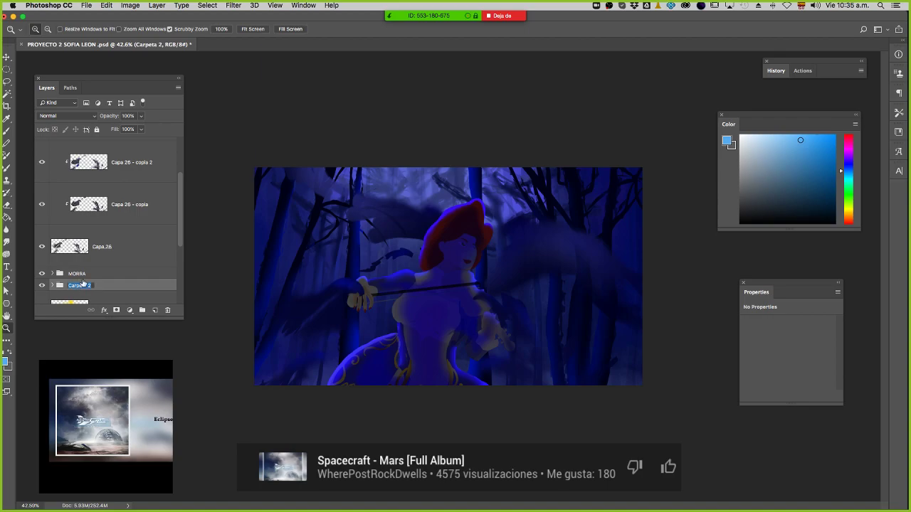
text(almas)
key(Return)
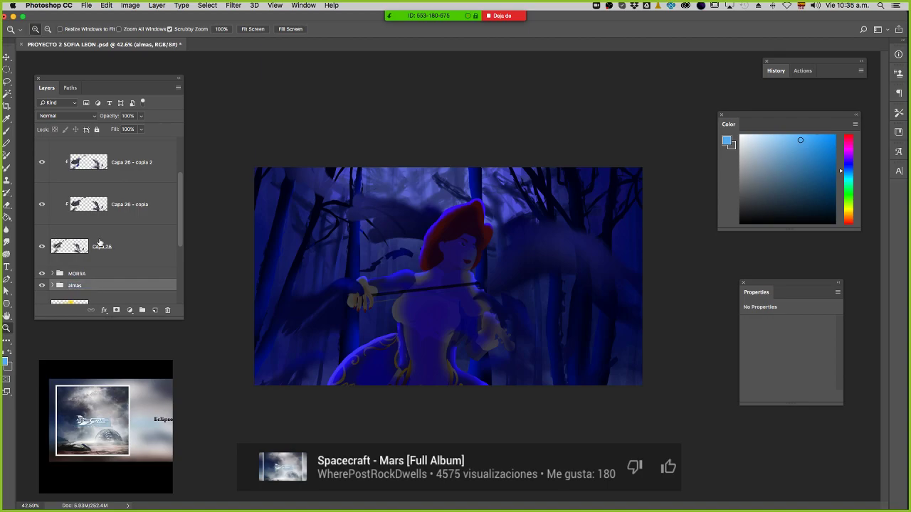
Examine what Capa 2 and the THUMBNAILS group contain, including the layers inside THUMBNAILS, and hide the layer list.
scroll(100, 242, down, 3)
click(42, 242)
click(42, 241)
click(42, 266)
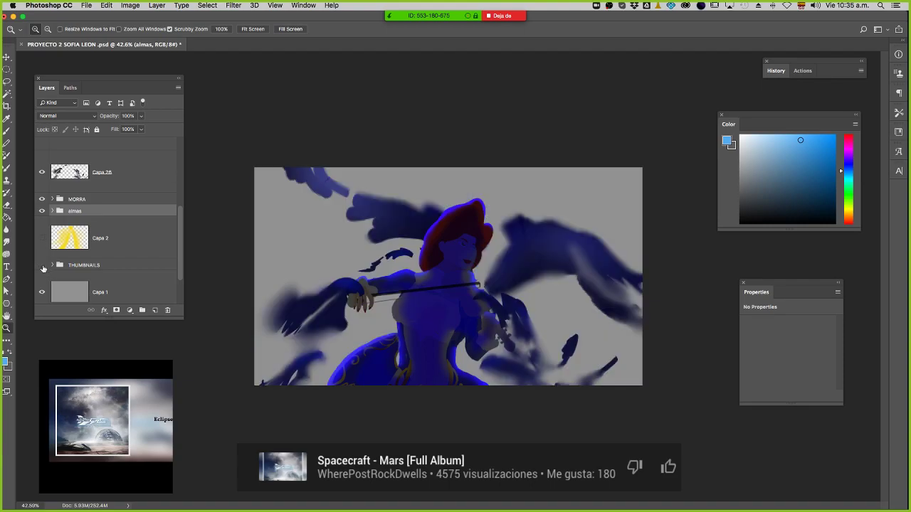
click(42, 266)
click(52, 265)
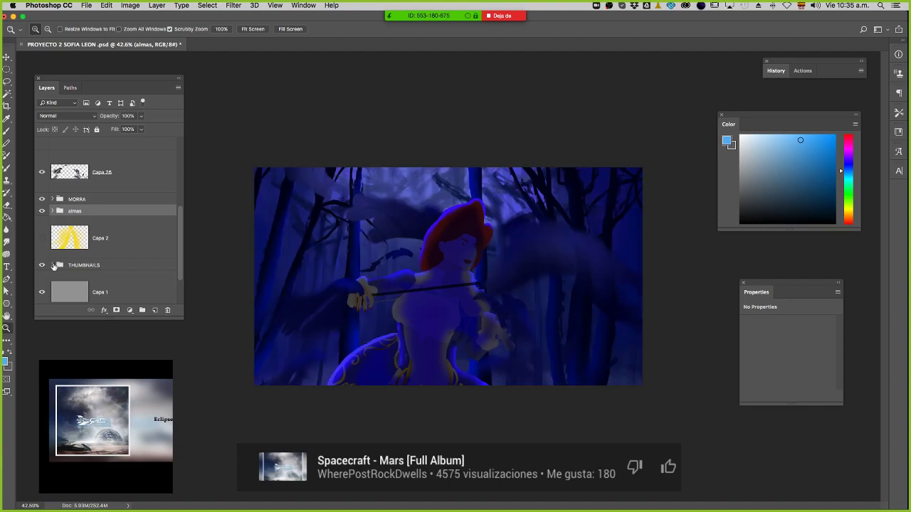
scroll(71, 262, down, 5)
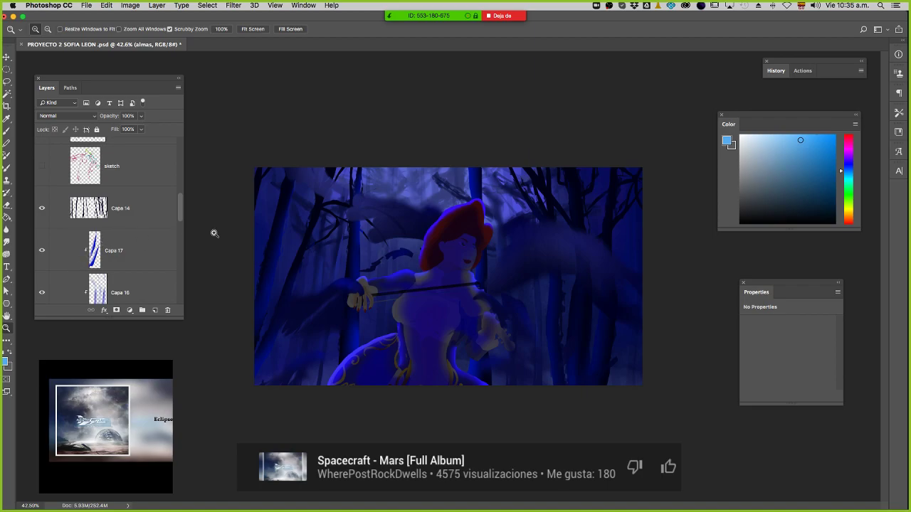
key(F7)
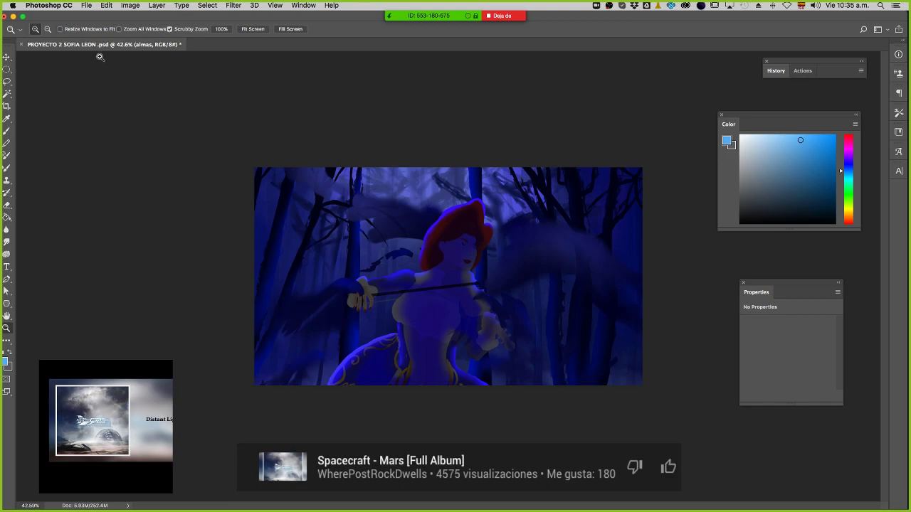
Search this Mac for files matching esmeralda from the file-opening dialog and preview Esmeralda 2018.psd.
key(super+o)
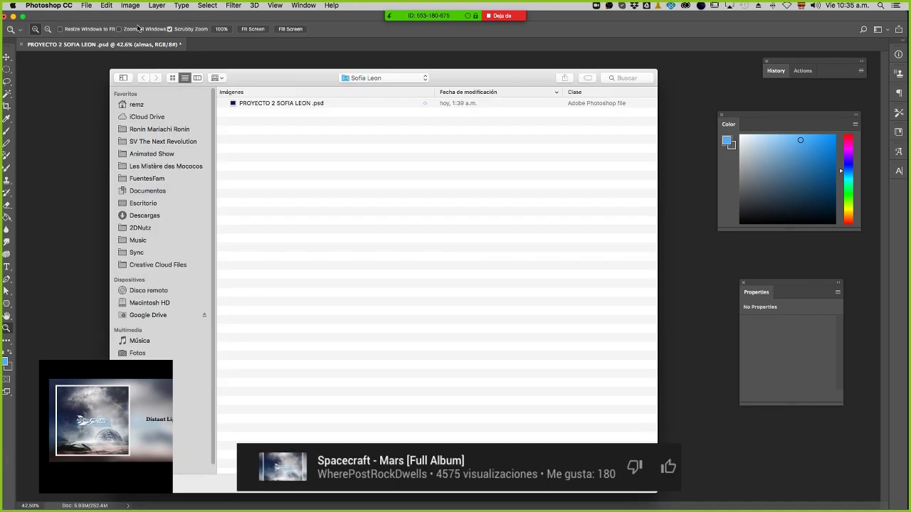
click(640, 78)
text(esmeralda)
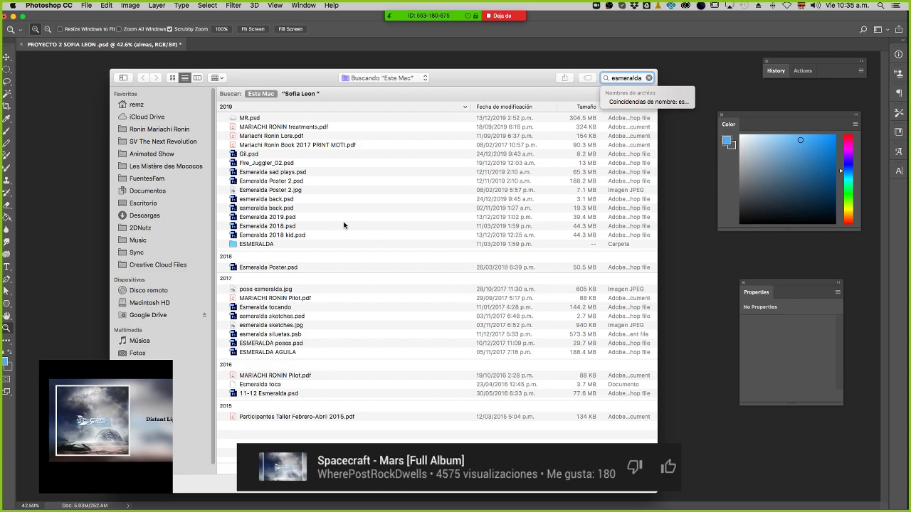
click(310, 226)
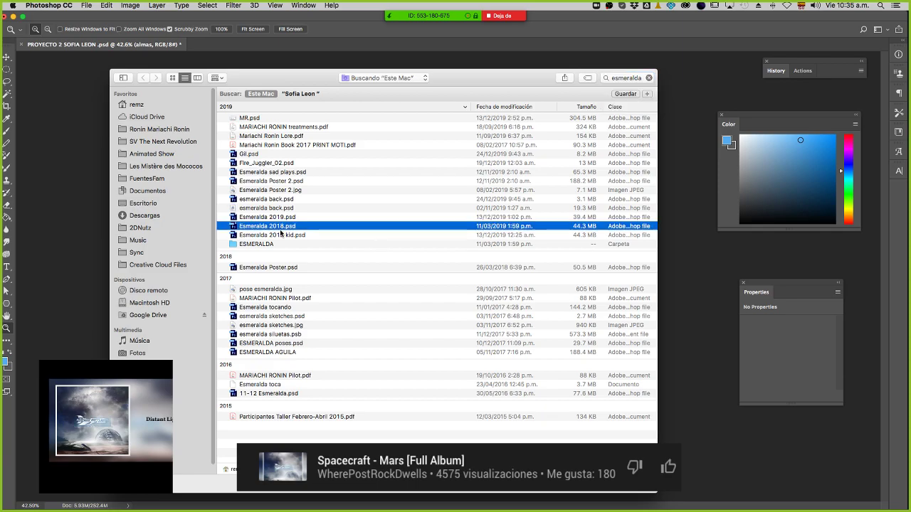
key(space)
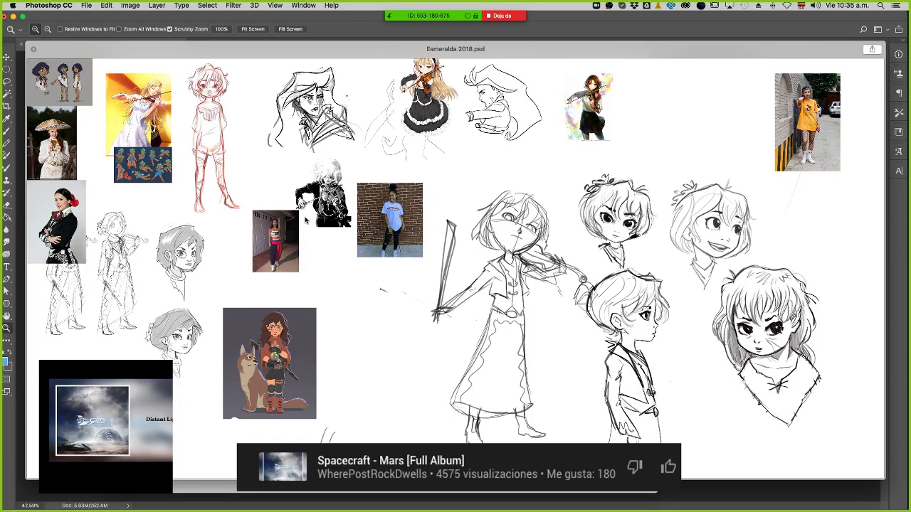
key(space)
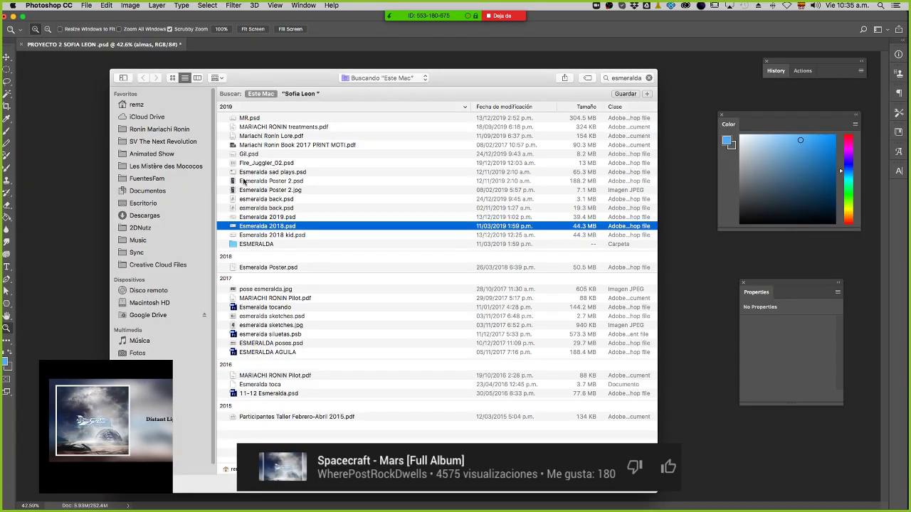
Open the ESMERALDA folder from the search results and try to preview the Esmeralda tocando file.
double_click(271, 247)
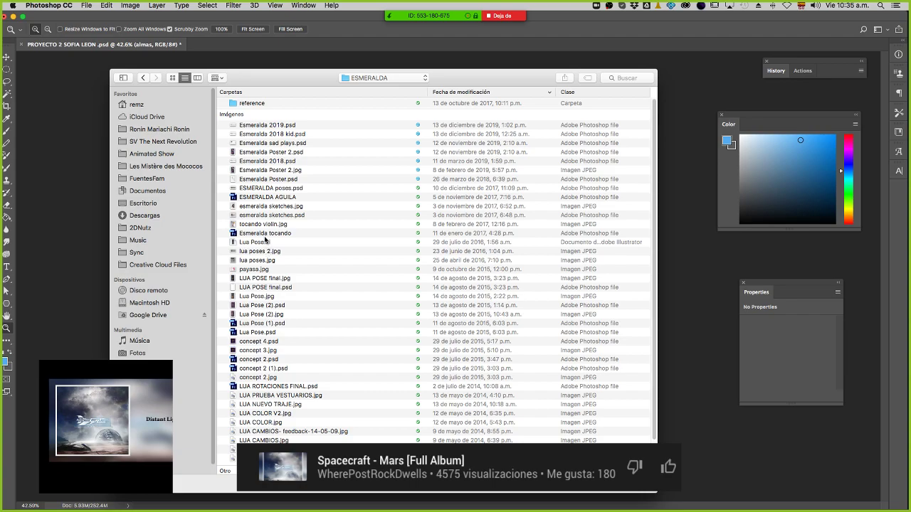
click(263, 235)
key(space)
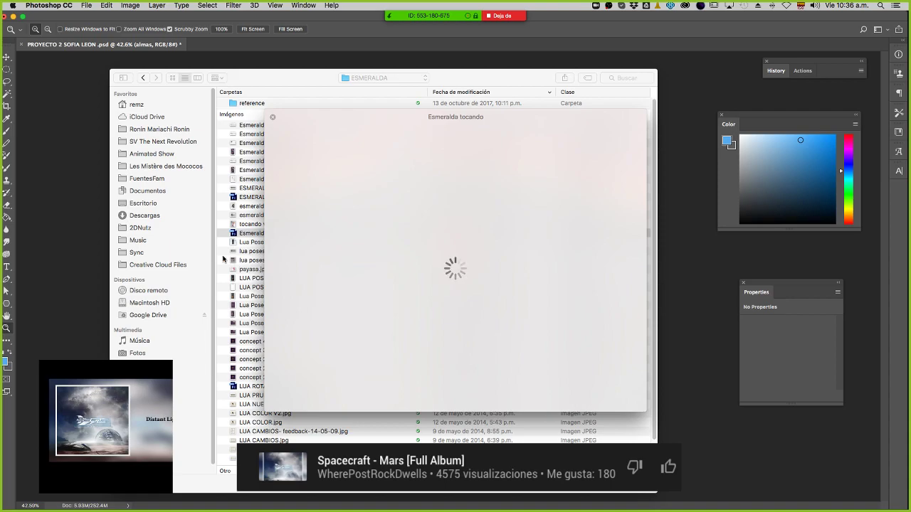
scroll(226, 296, down, 2)
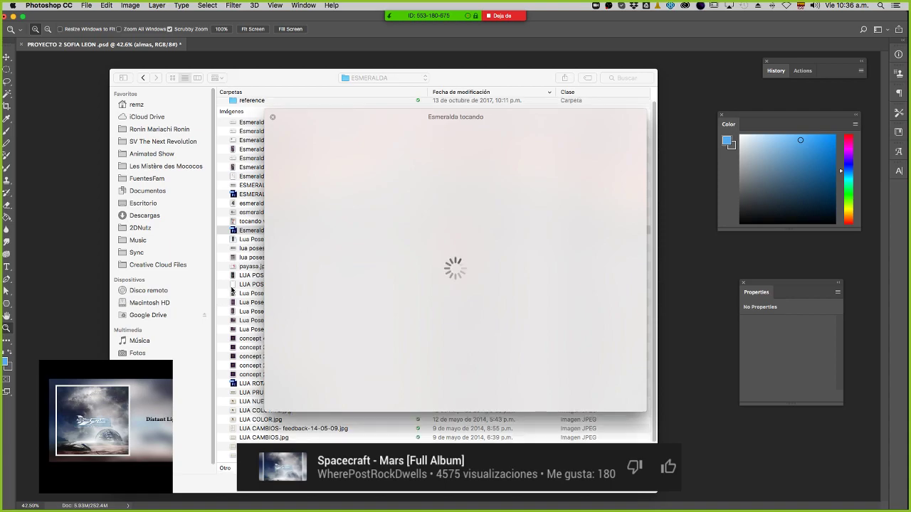
scroll(231, 290, up, 2)
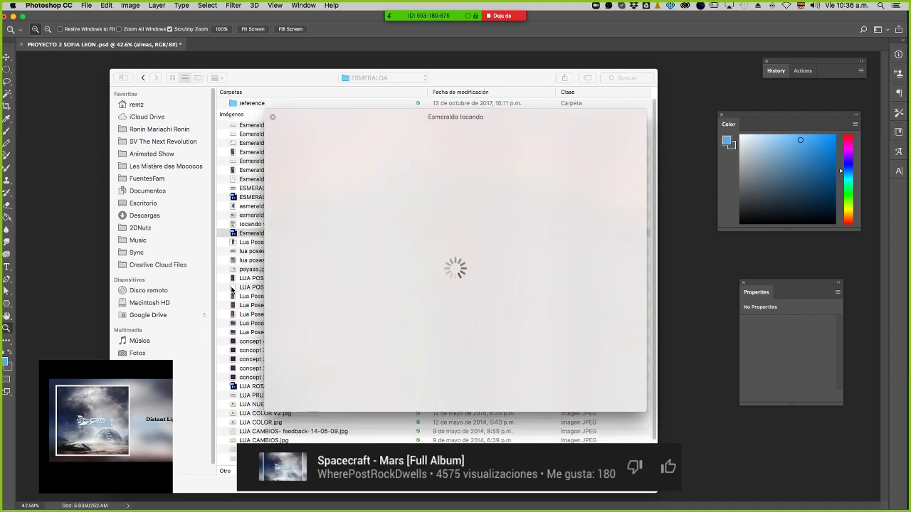
key(space)
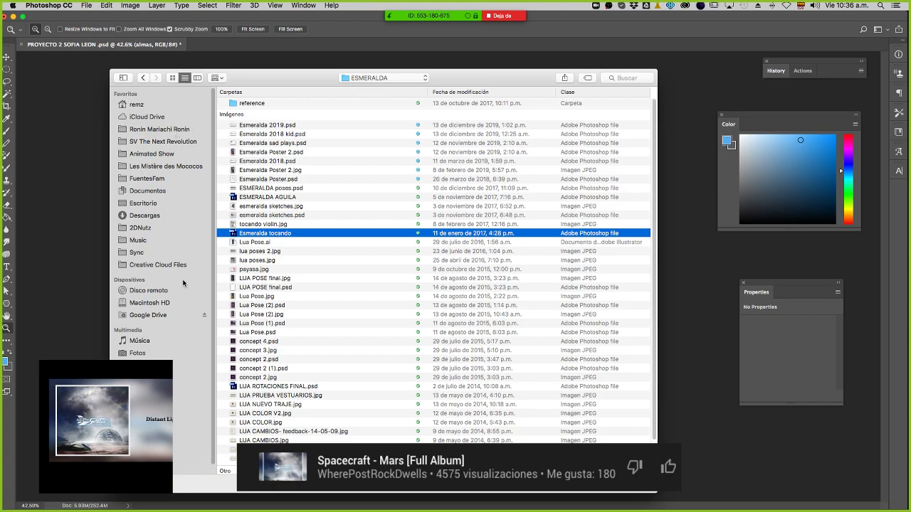
Browse from the Sync folder through Mariachi Ronin and Personajes into ESMERALDA and examine its files.
click(165, 256)
click(253, 107)
double_click(252, 115)
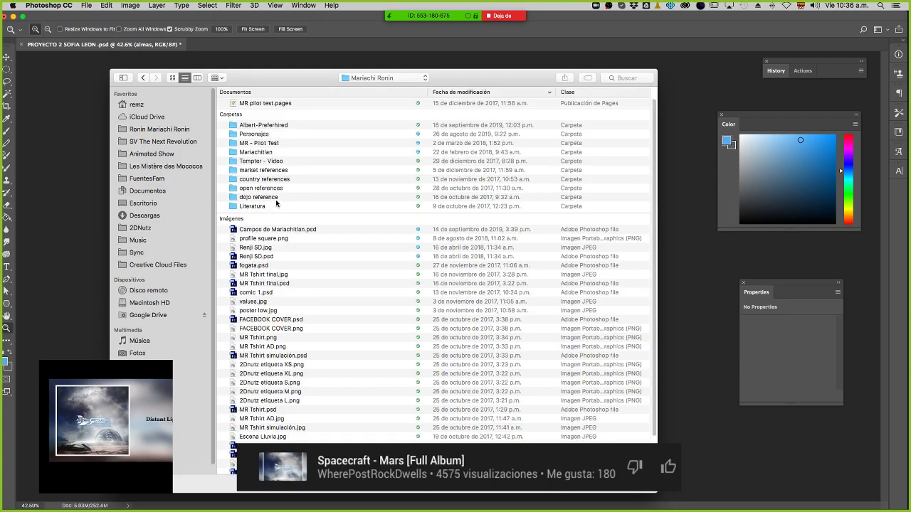
double_click(261, 134)
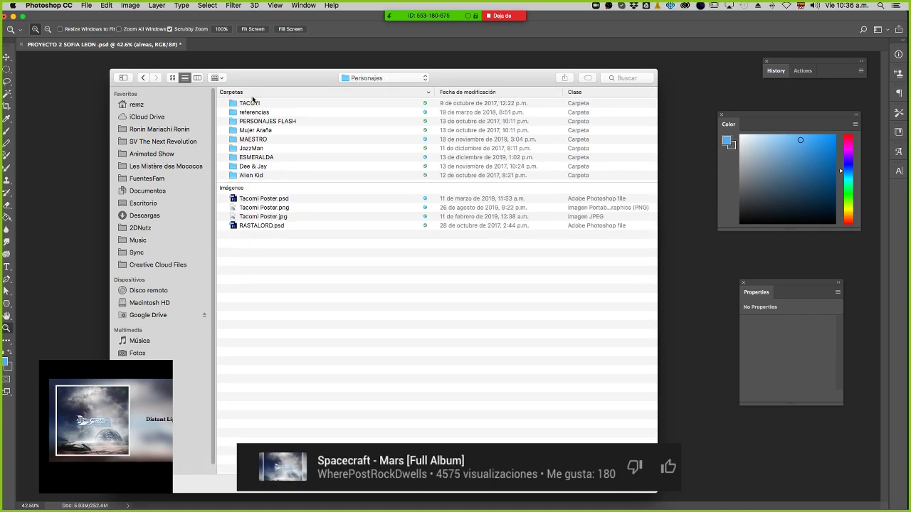
click(258, 158)
double_click(258, 158)
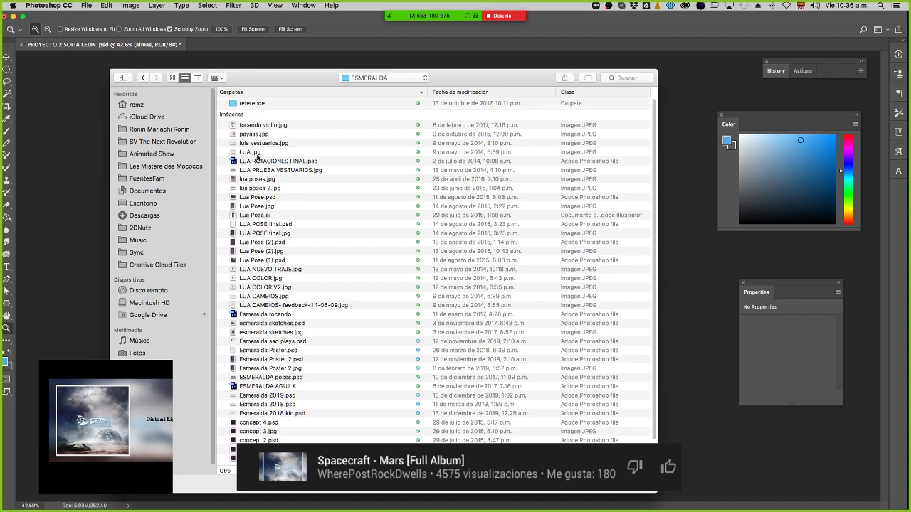
scroll(298, 137, down, 3)
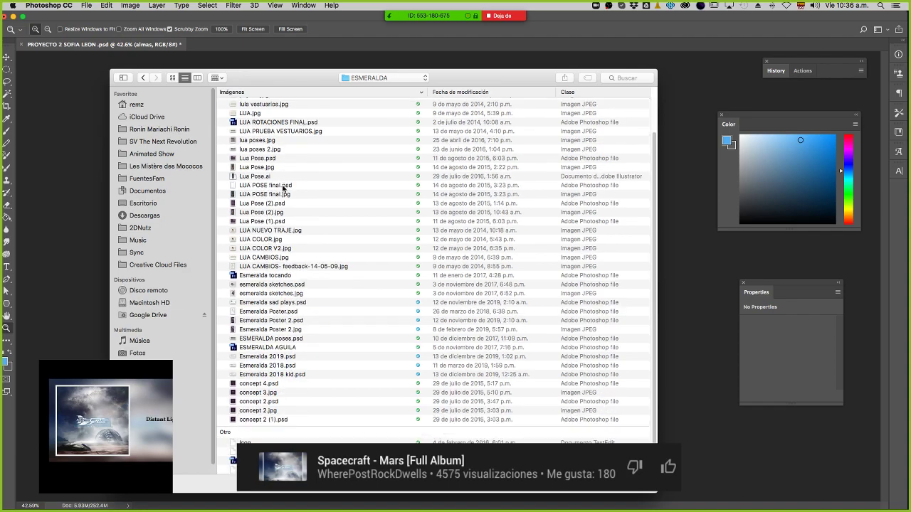
scroll(283, 186, up, 3)
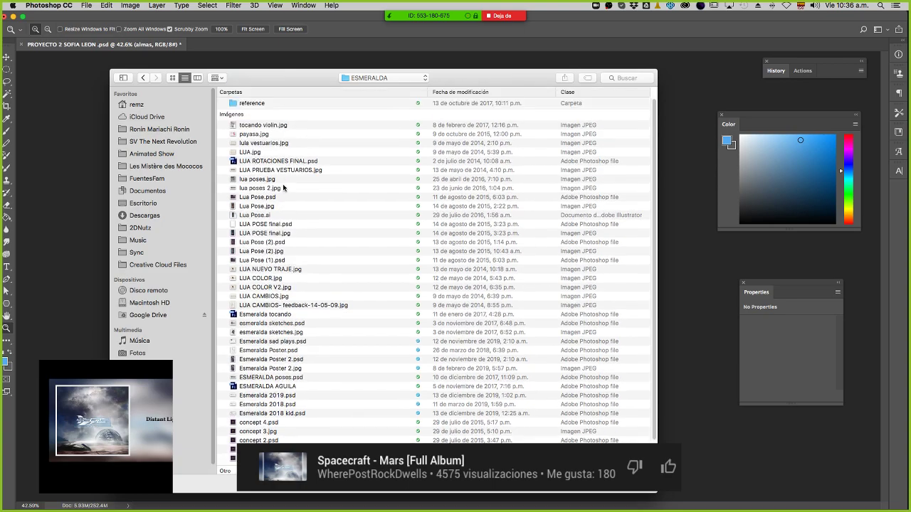
Return to the Mariachi Ronin folder in Sync and look through its subfolders and image files.
click(144, 253)
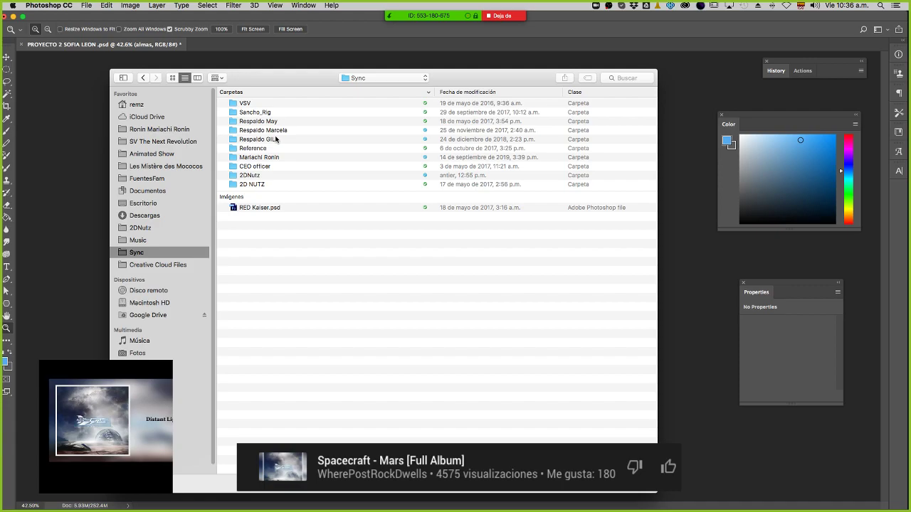
double_click(274, 157)
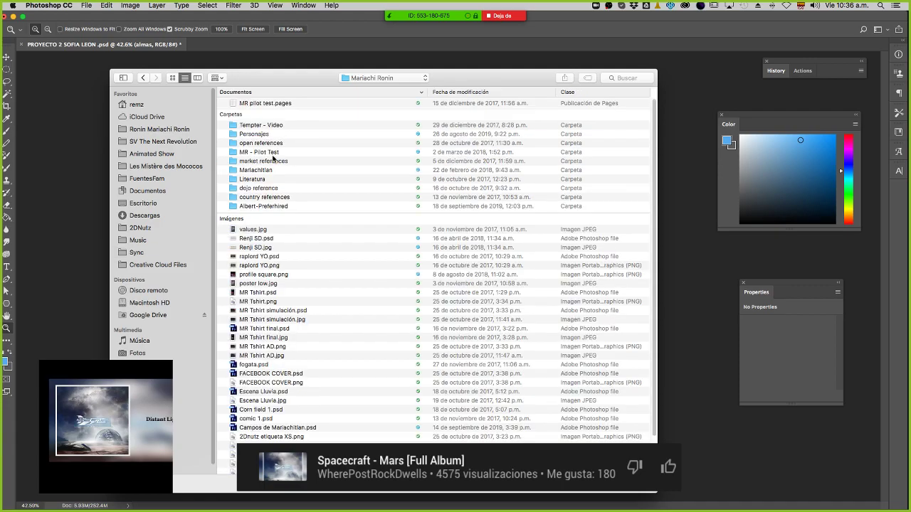
scroll(272, 158, down, 3)
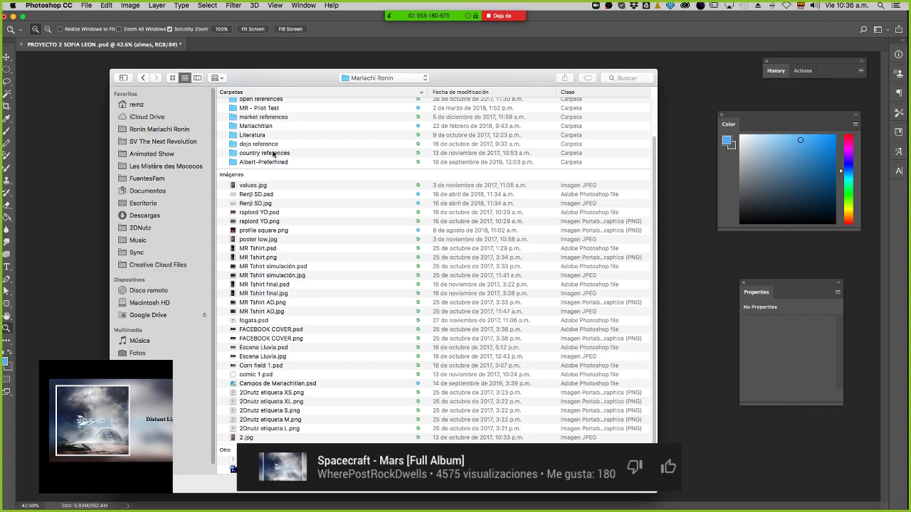
scroll(272, 153, up, 3)
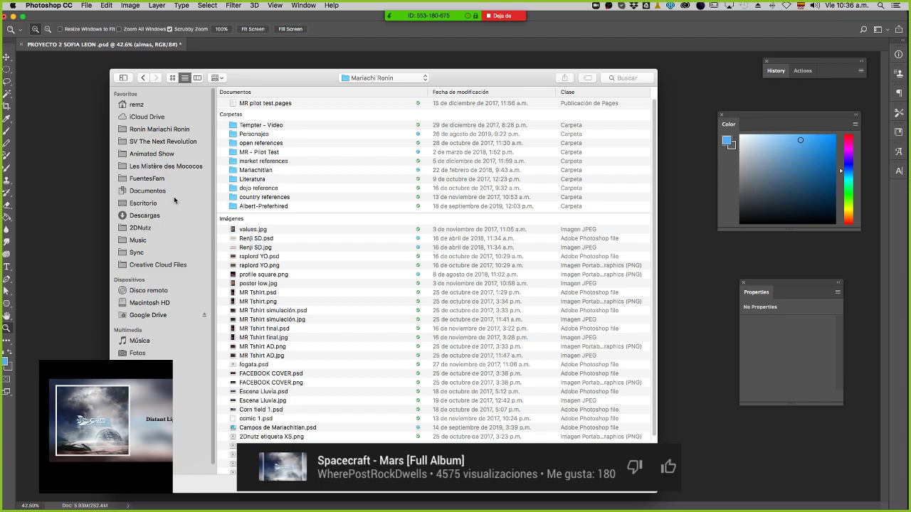
scroll(335, 233, down, 3)
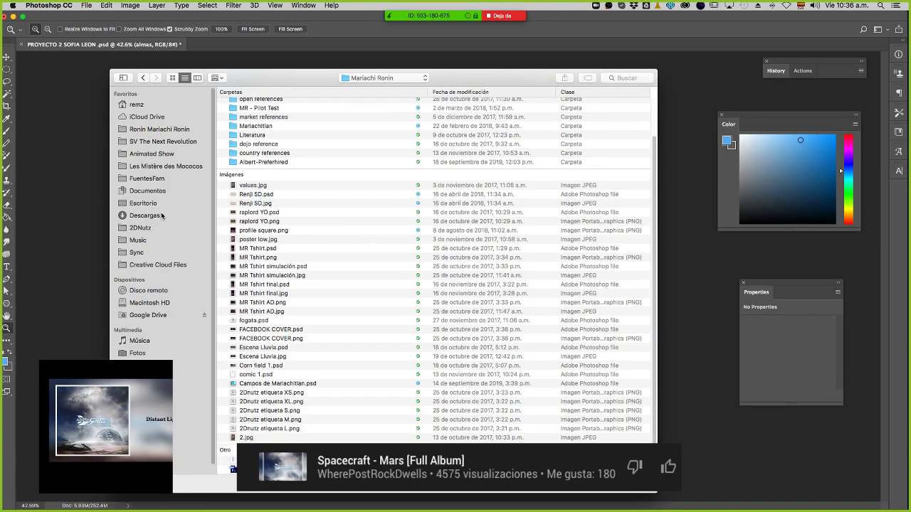
Look through the Documentos folder, search this Mac for mariachi ronin bible, and return to the folder listing.
click(154, 192)
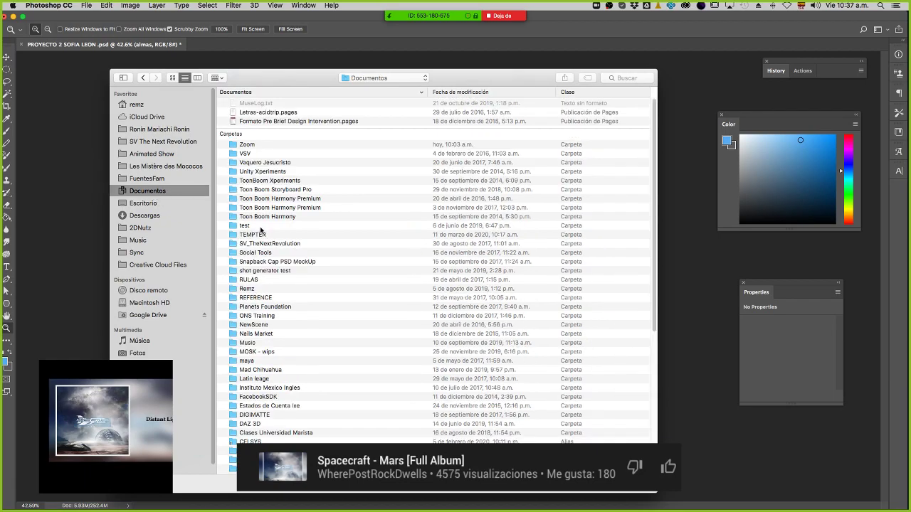
scroll(261, 230, down, 5)
scroll(261, 230, up, 5)
click(620, 77)
text(mariachi r)
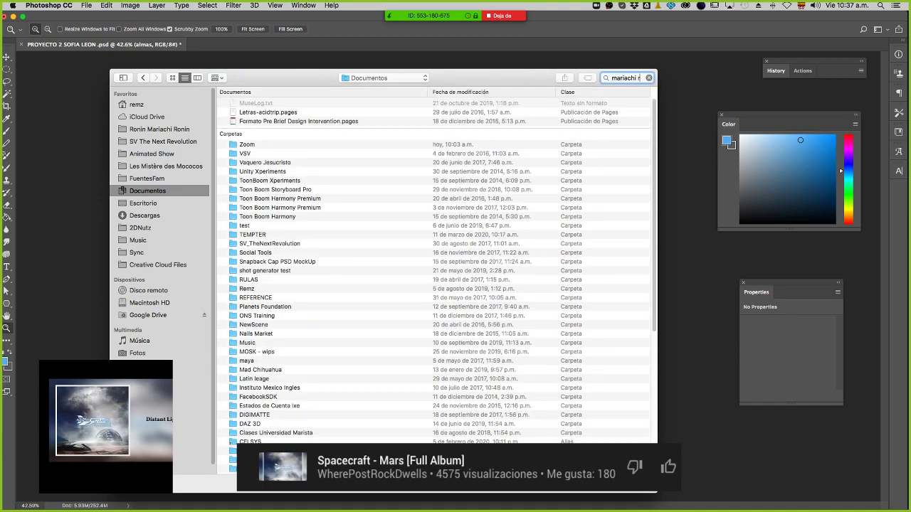
text(onin)
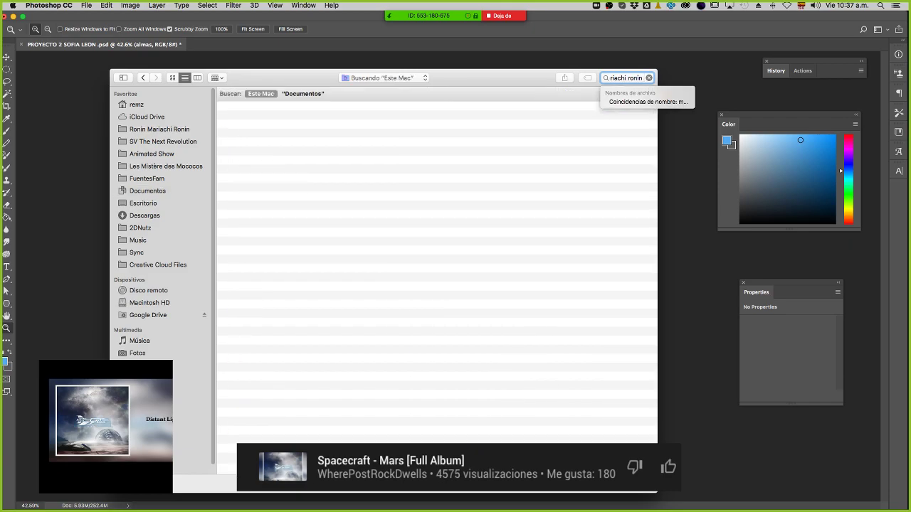
text( bible)
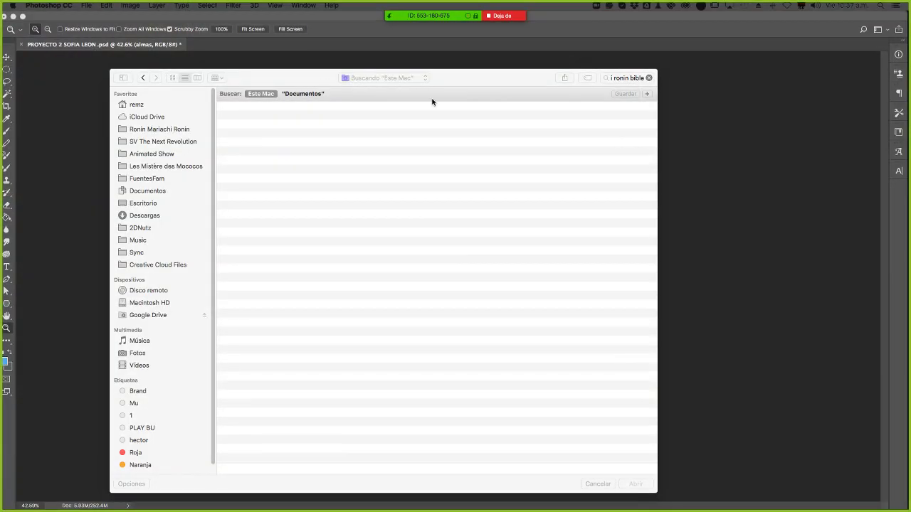
click(148, 80)
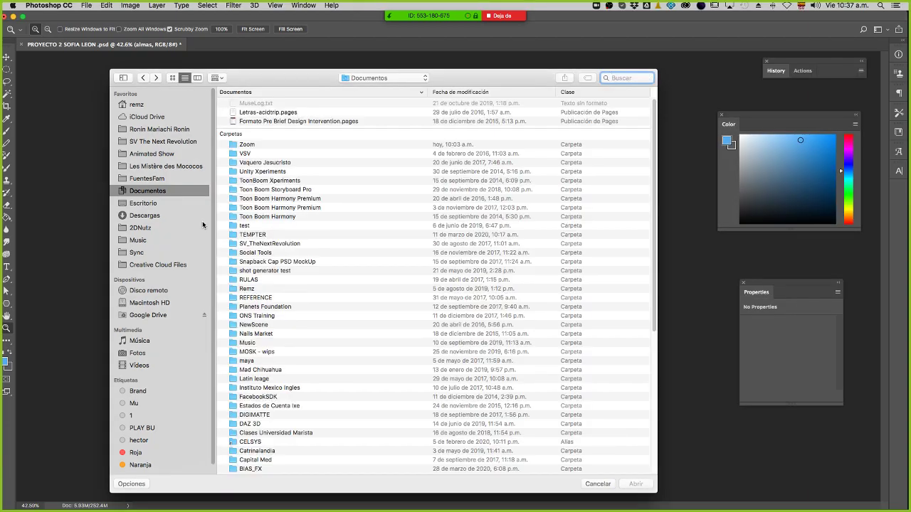
Open 11-12 Esmeralda.psd from the Ronin Mariachi Ronin favourites folder.
click(169, 133)
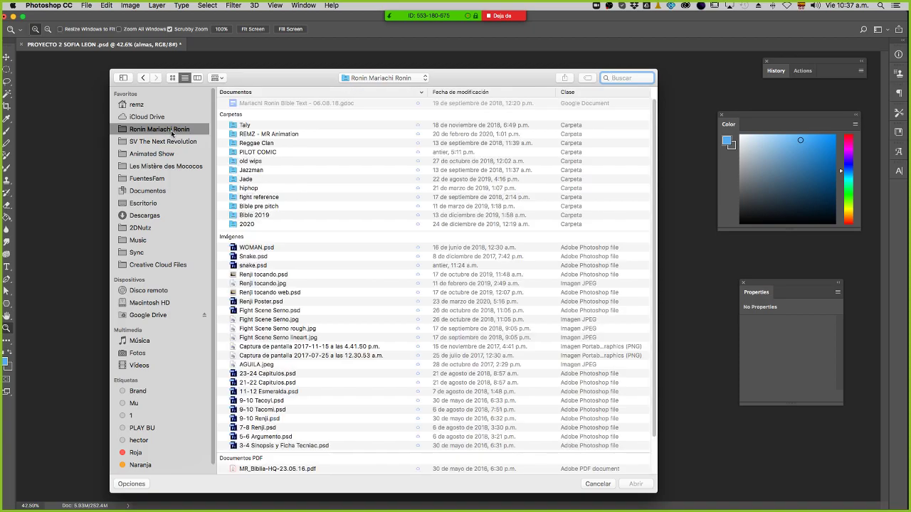
click(265, 215)
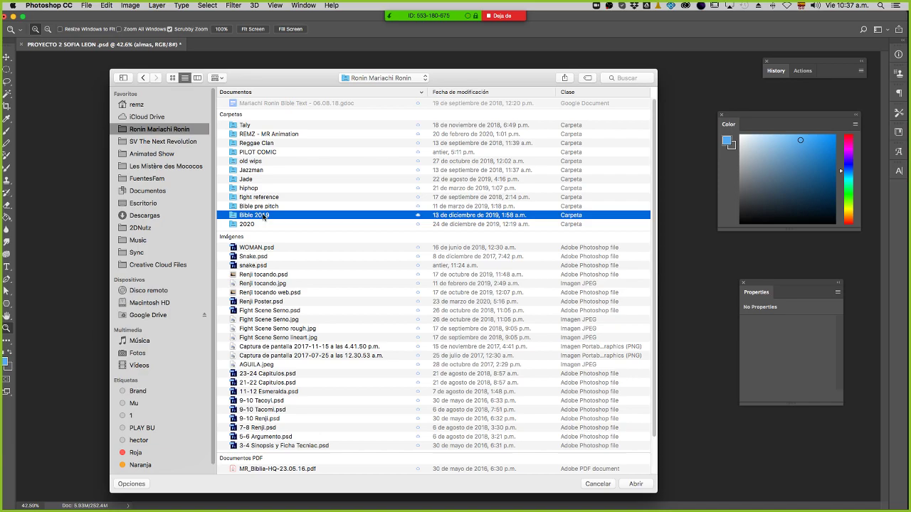
scroll(263, 217, down, 3)
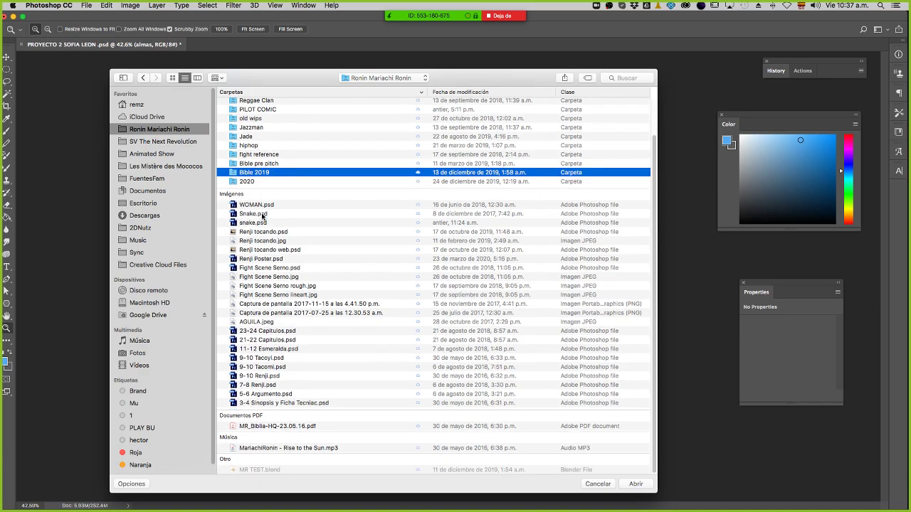
click(281, 349)
double_click(281, 349)
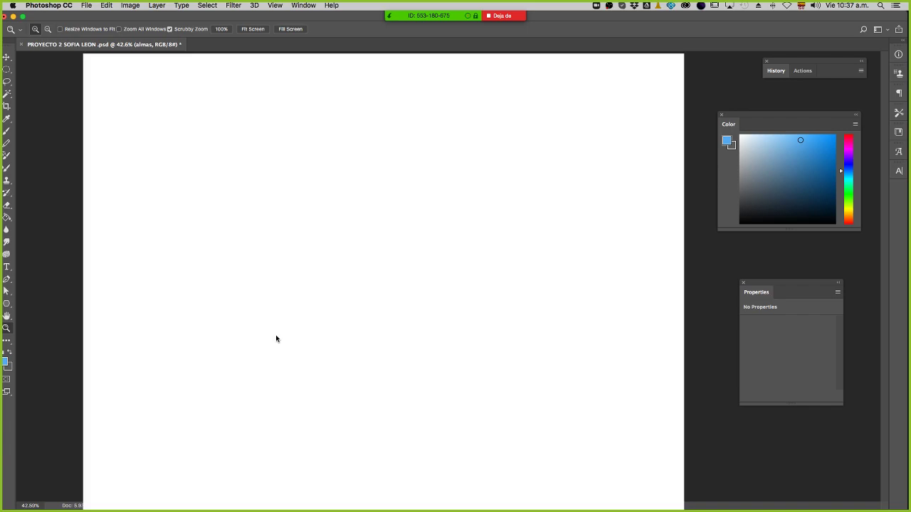
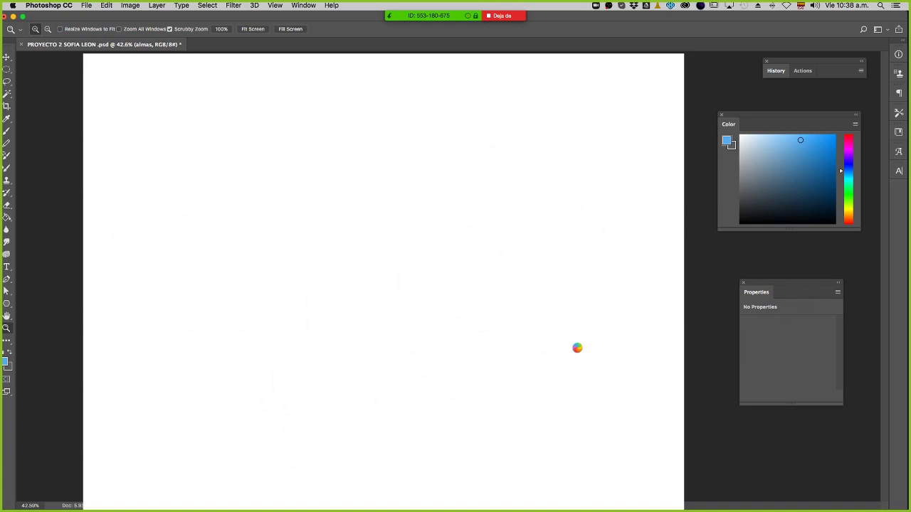
Switch to the Zoom meetings window while the file loads, and return to the Esmeralda document in Photoshop.
key(super+Tab)
key(super+Tab)
key(super+Tab)
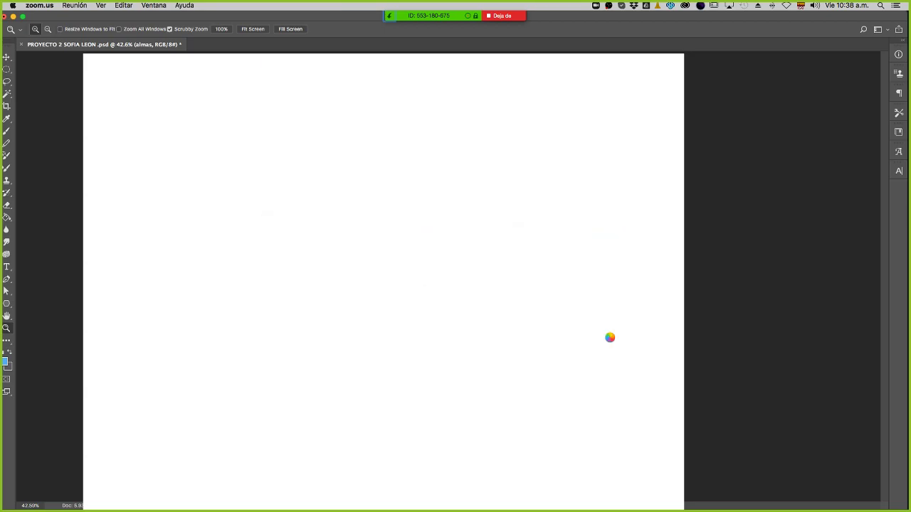
mouse_move(527, 507)
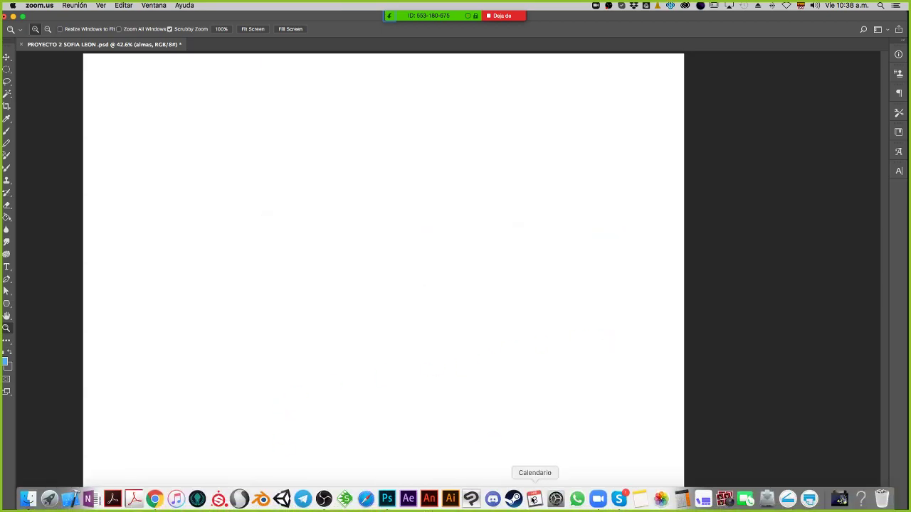
click(598, 499)
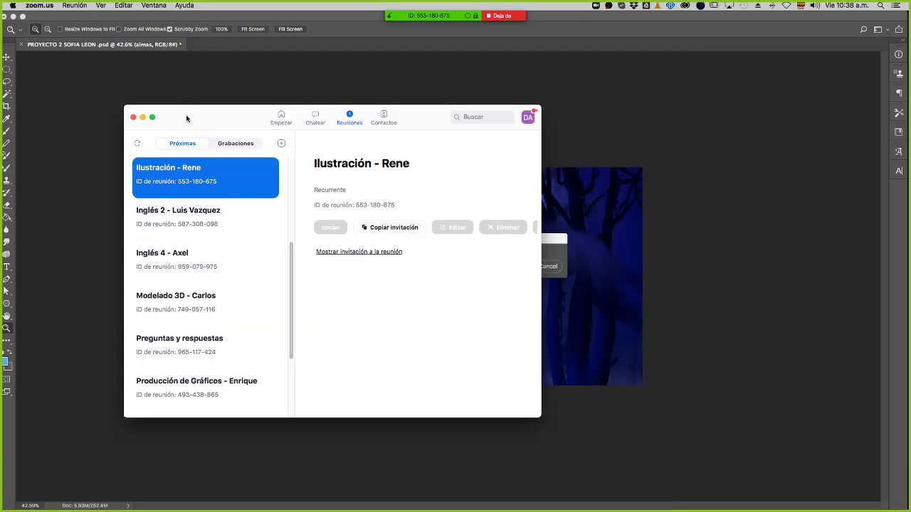
drag(187, 118, 212, 169)
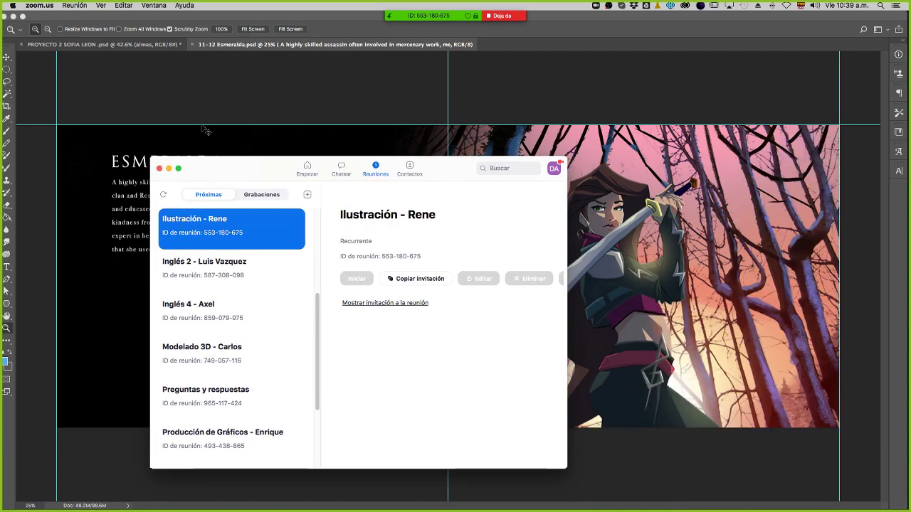
click(206, 130)
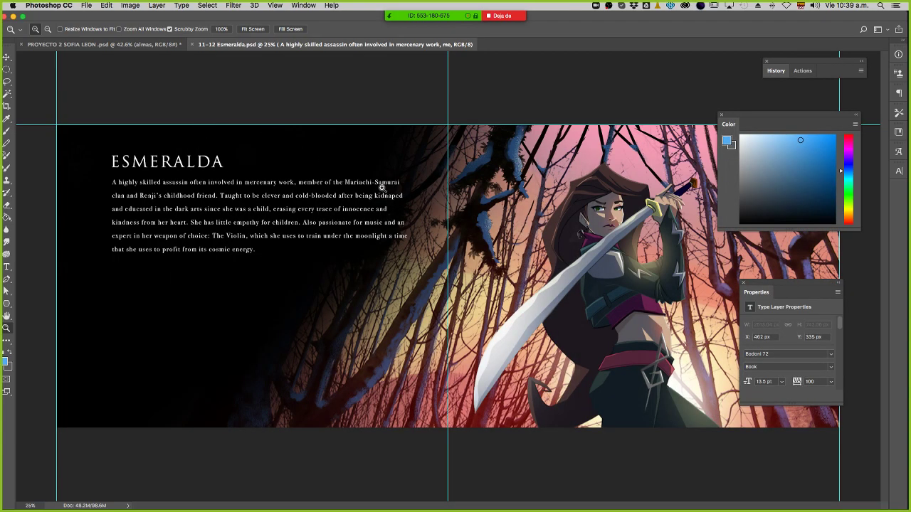
Show the Esmeralda document in full-screen mode and delete the dark gradient overlay behind its text.
key(f)
key(f)
drag(530, 253, 386, 247)
drag(377, 207, 391, 224)
key(super+z)
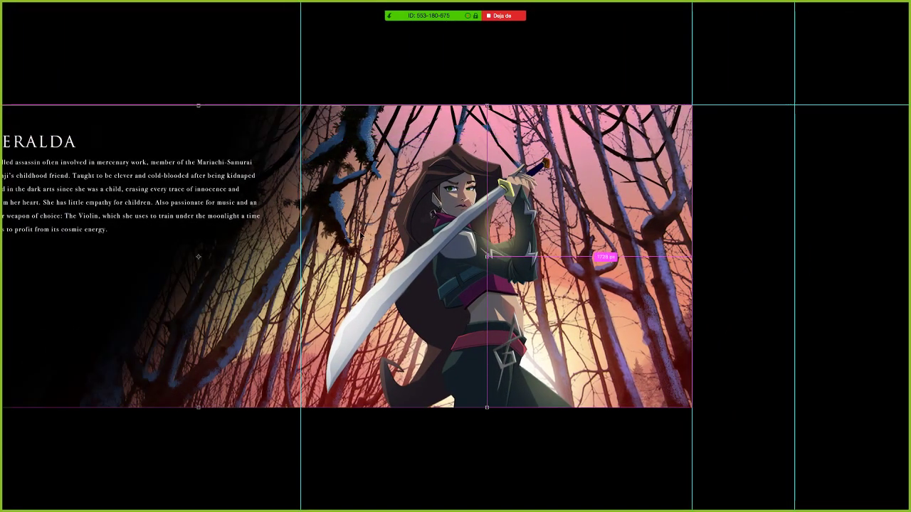
key(BackSpace)
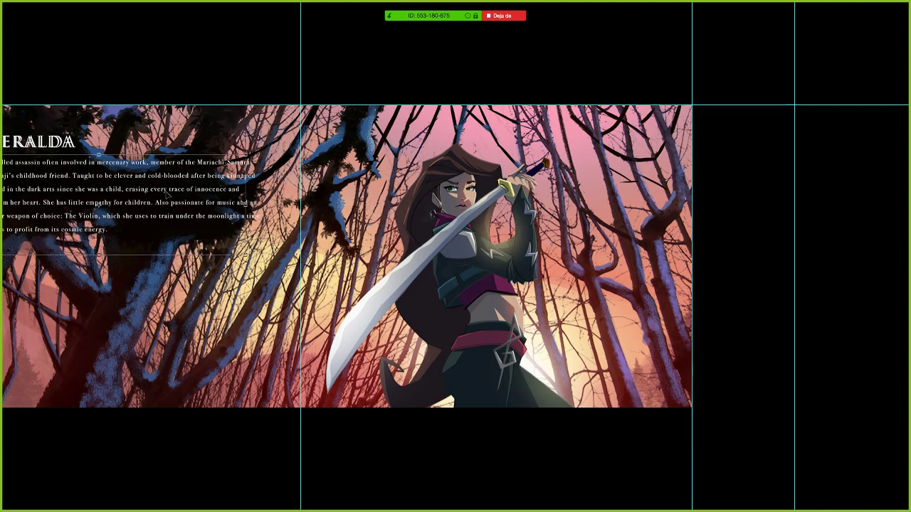
Delete the English description and the duplicate ESMERALDA title from the artwork.
key(super+z)
key(super+z)
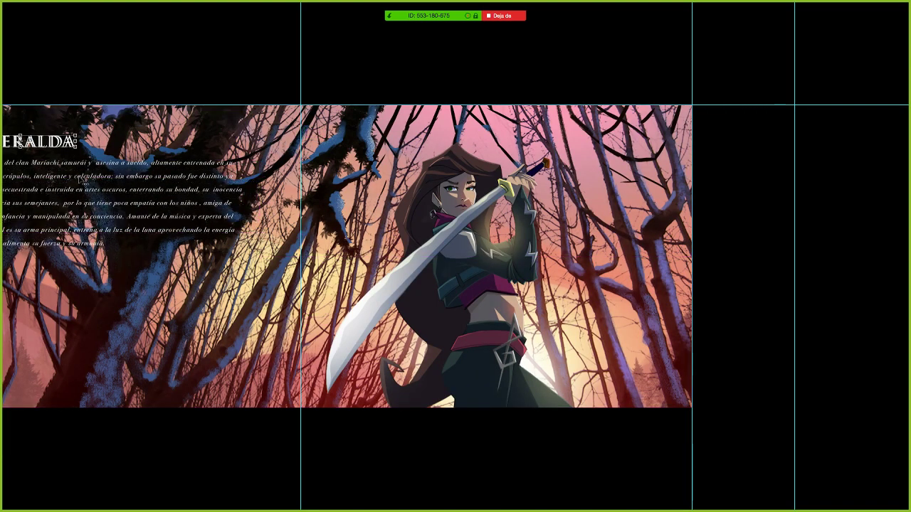
drag(62, 142, 70, 169)
key(super+z)
mouse_move(475, 252)
mouse_down()
mouse_move(442, 250)
mouse_move(473, 249)
mouse_up()
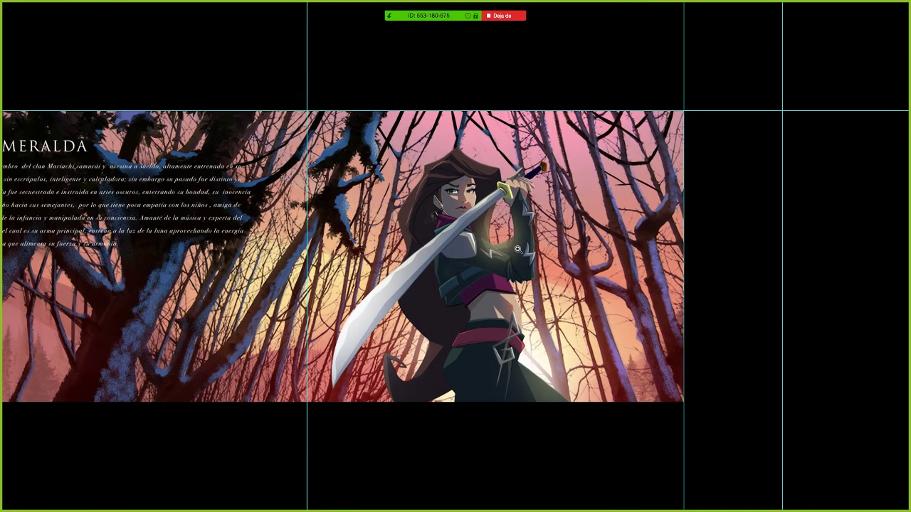
Clear the stray elliptical selection, show the panels, and select the right half of the artwork with the Rectangular Marquee tool.
mouse_move(724, 441)
mouse_down()
mouse_move(408, 221)
mouse_move(291, 26)
mouse_up()
key(super+d)
key(Tab)
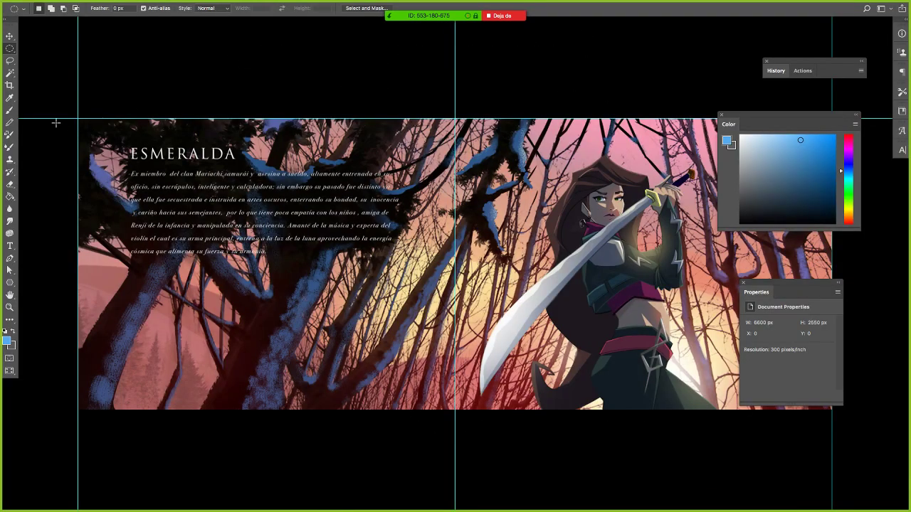
click(10, 49)
click(43, 48)
drag(431, 94, 790, 439)
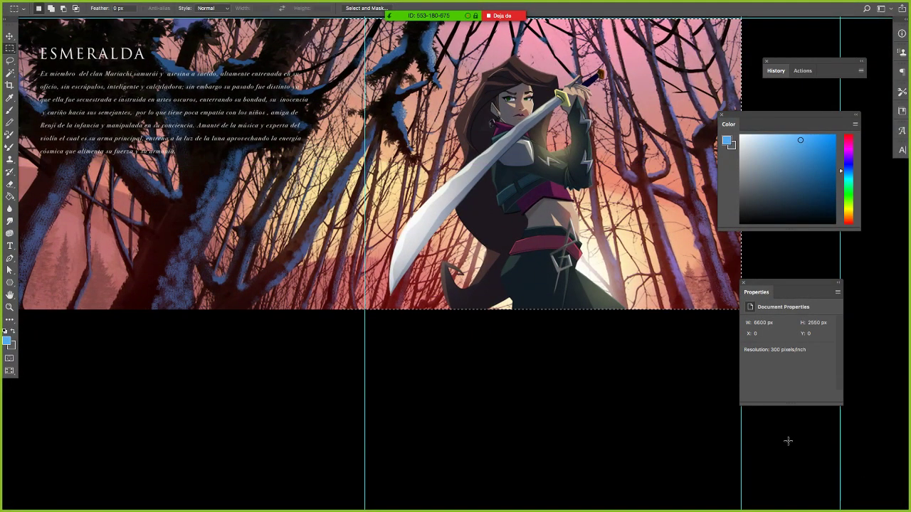
Copy the selected Esmeralda artwork with all visible layers merged and close 11-12 Esmeralda.psd without saving.
key(z)
alt+click(434, 210)
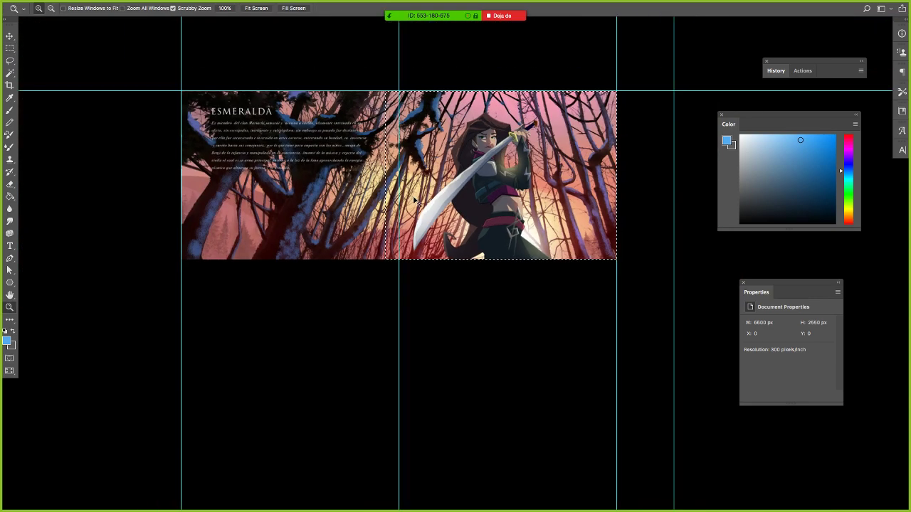
key(super+w)
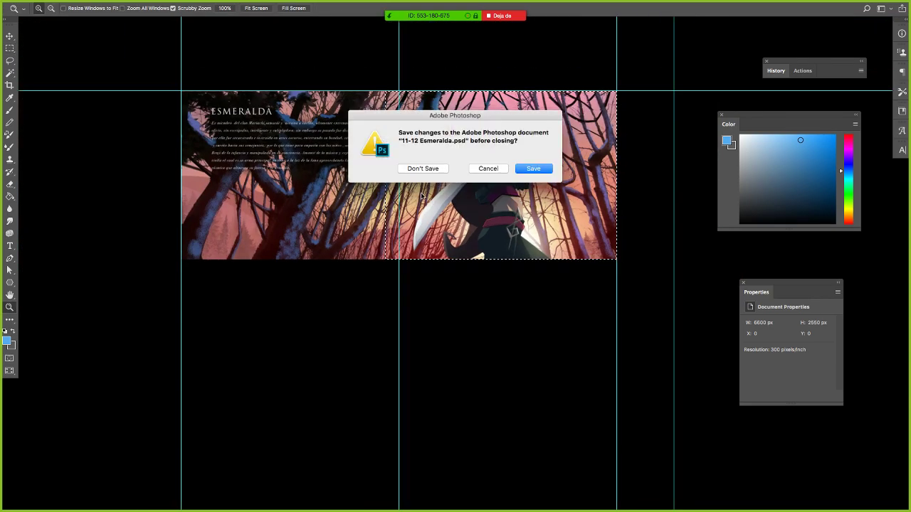
click(423, 169)
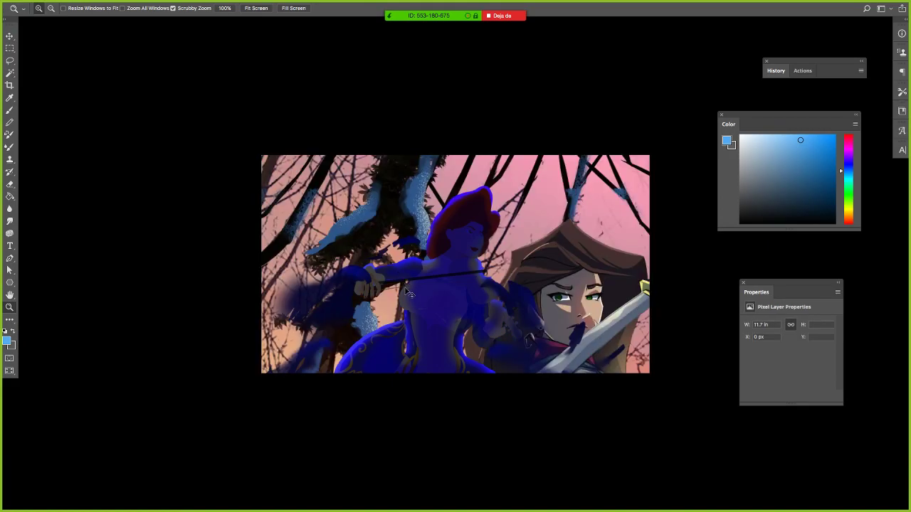
Scale the pasted Esmeralda artwork down to about 6.45 in wide and position it over the small canvas.
key(ctrl+minus)
key(ctrl+minus)
key(ctrl+t)
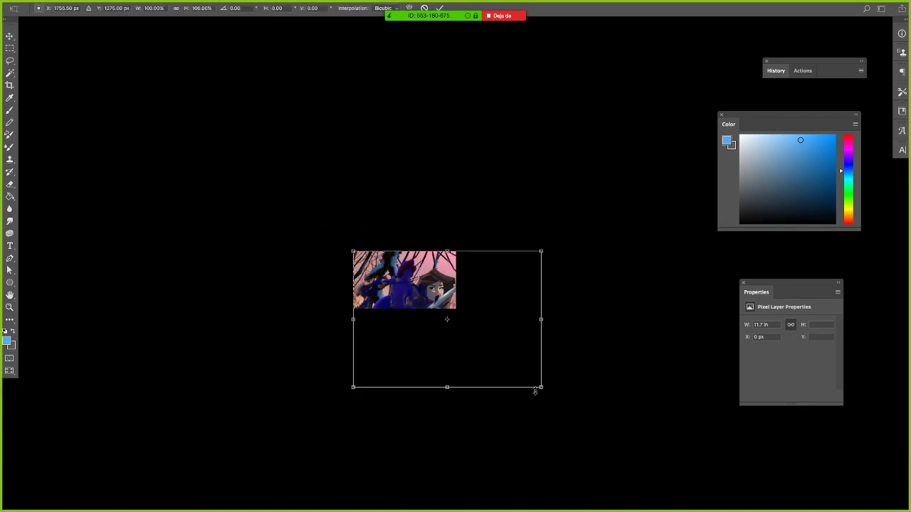
drag(541, 388, 451, 332)
drag(441, 301, 442, 289)
key(Return)
key(z)
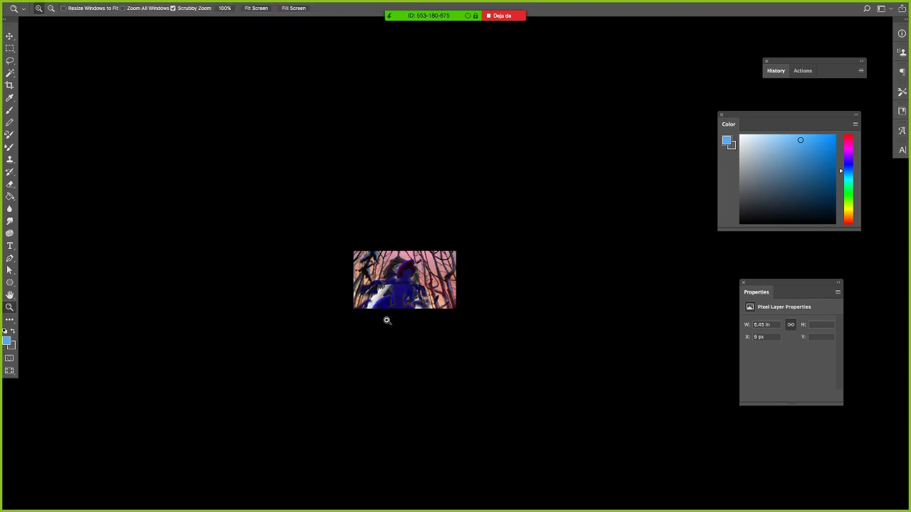
Leave full-screen mode so the menus are available and display the list of layers.
key(Tab)
key(Tab)
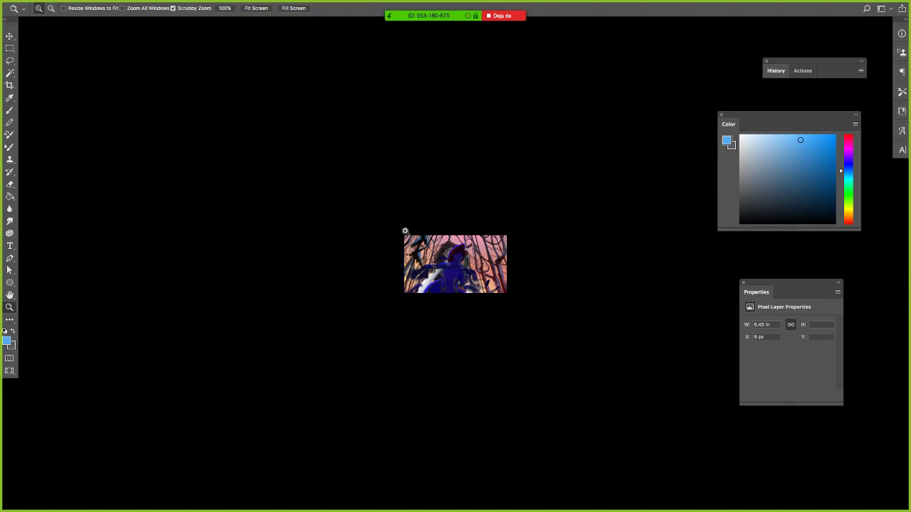
key(f)
key(f)
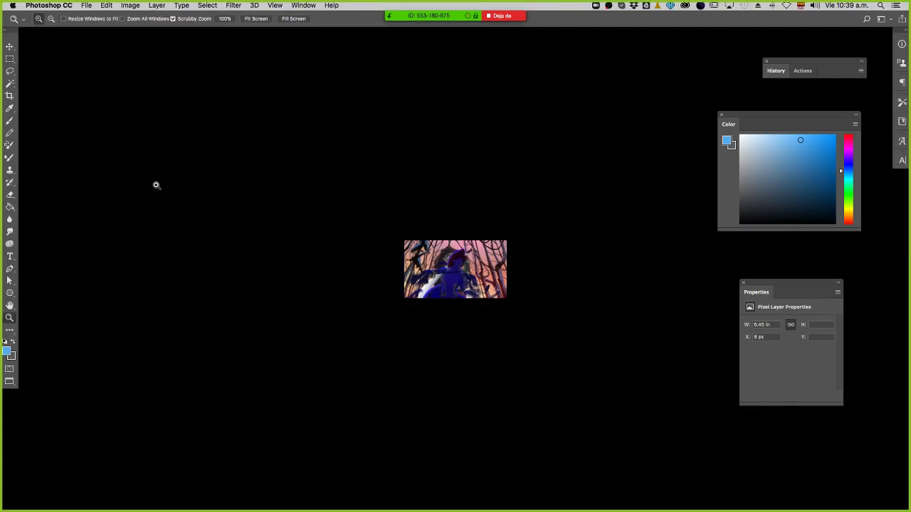
click(301, 5)
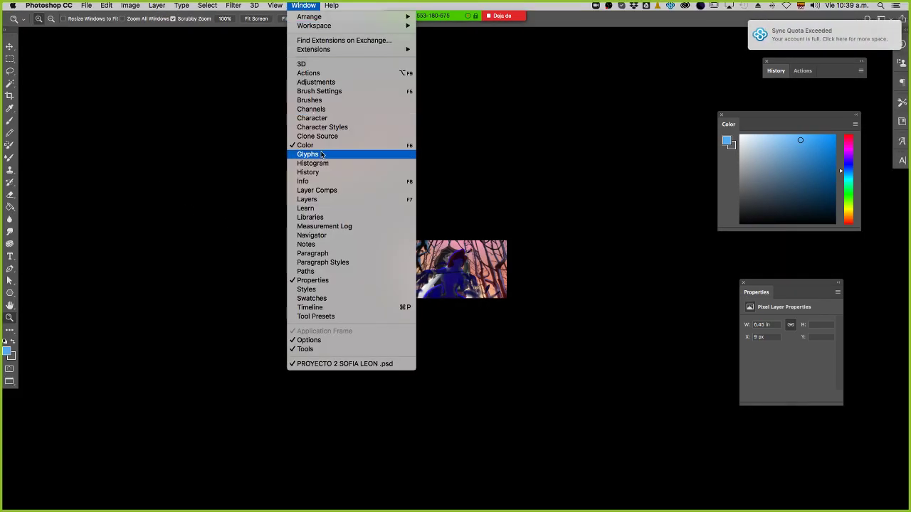
click(327, 201)
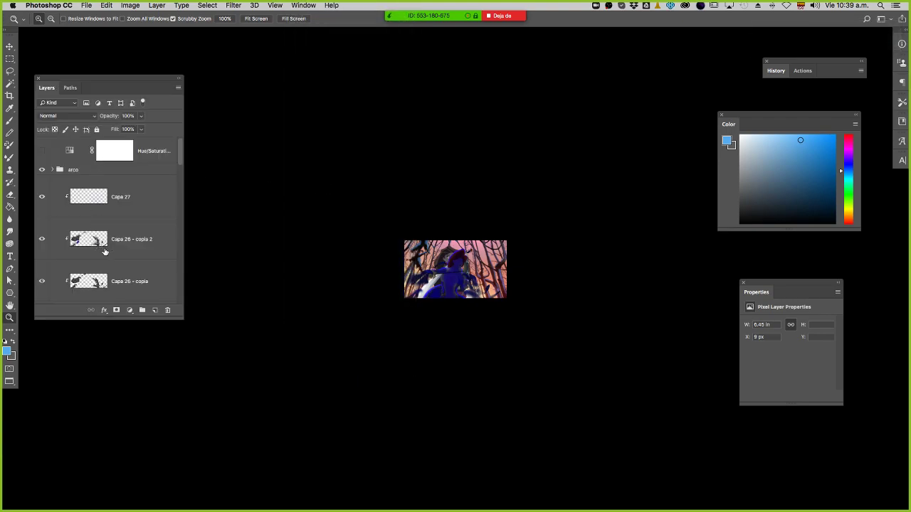
Move Layer 1 with the Esmeralda artwork up the layer stack, directly below the Hue/Saturation adjustment.
scroll(114, 249, down, 10)
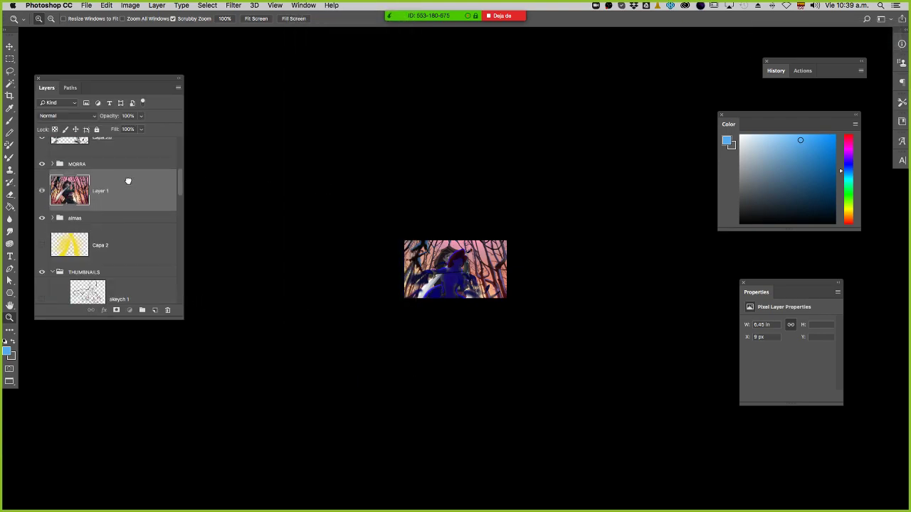
scroll(130, 187, up, 10)
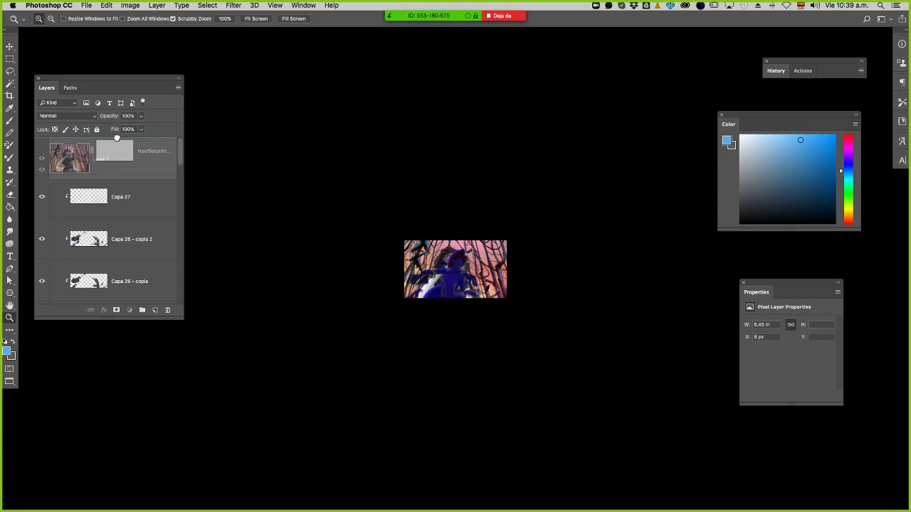
drag(117, 138, 118, 145)
mouse_move(476, 264)
mouse_down()
mouse_move(548, 275)
mouse_move(486, 270)
mouse_up()
drag(105, 152, 107, 206)
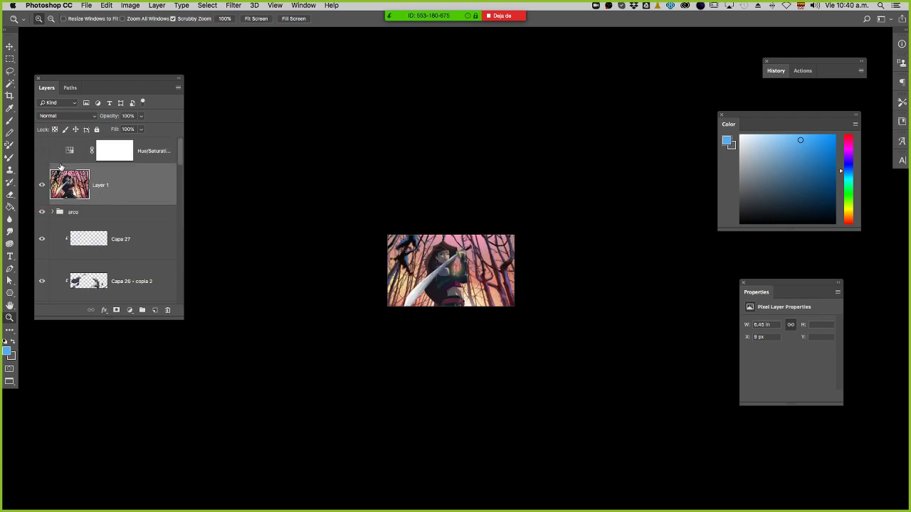
Check the Esmeralda artwork's values in grayscale by temporarily showing the Hue/Saturation adjustment.
click(43, 151)
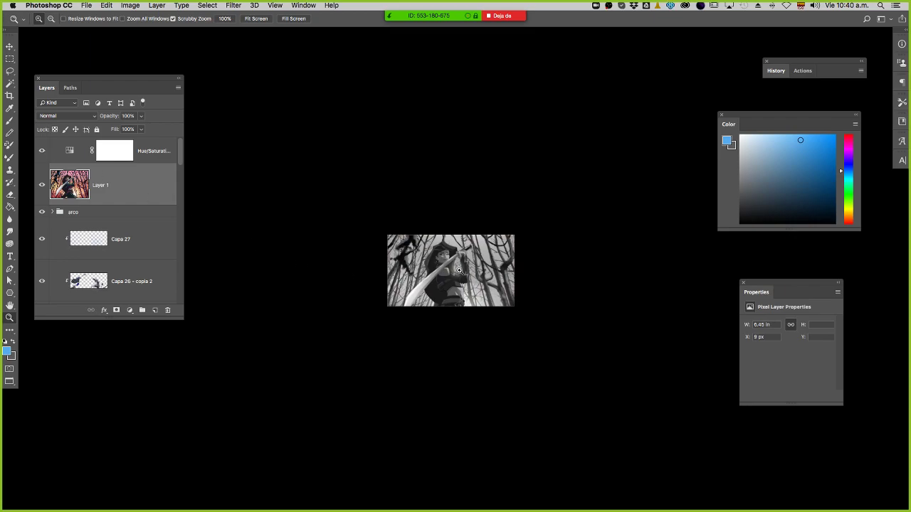
drag(460, 271, 495, 274)
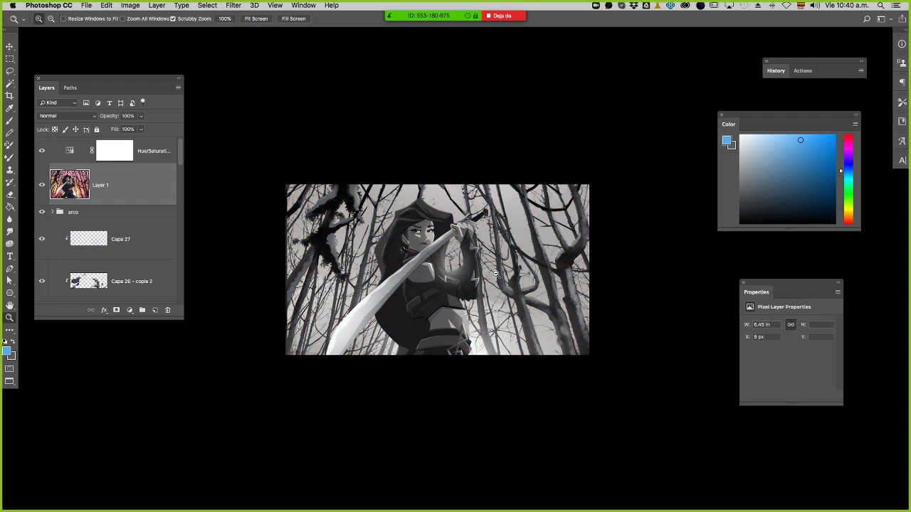
click(43, 152)
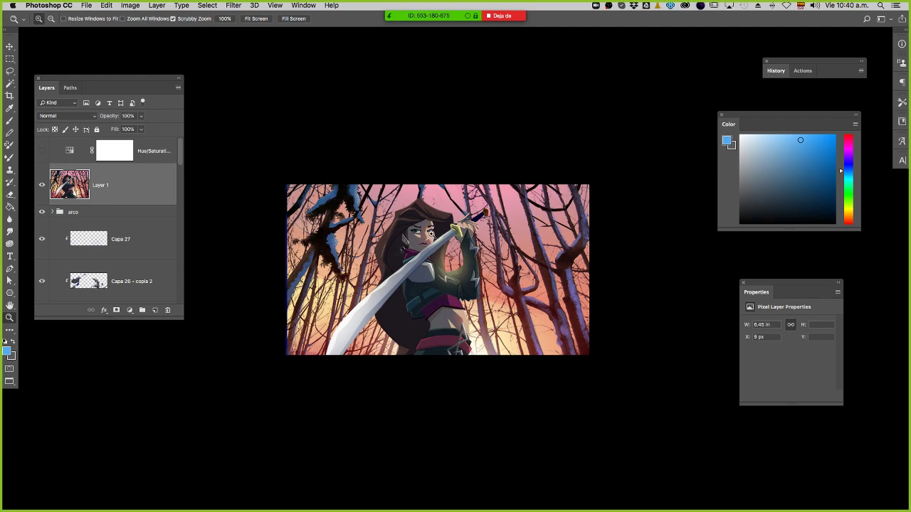
Add a layer above Layer 1 and fill it at 100% opacity with the blue sampled from a snowy branch.
key(l)
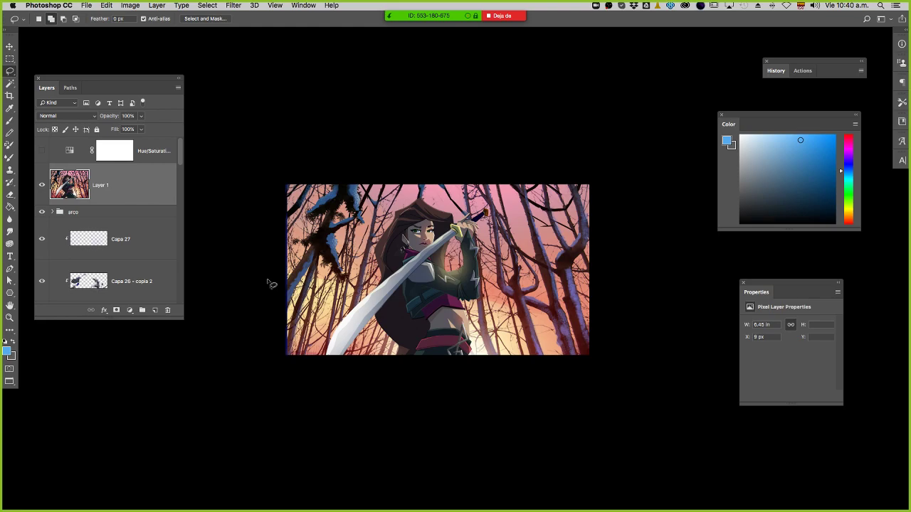
click(153, 311)
key(i)
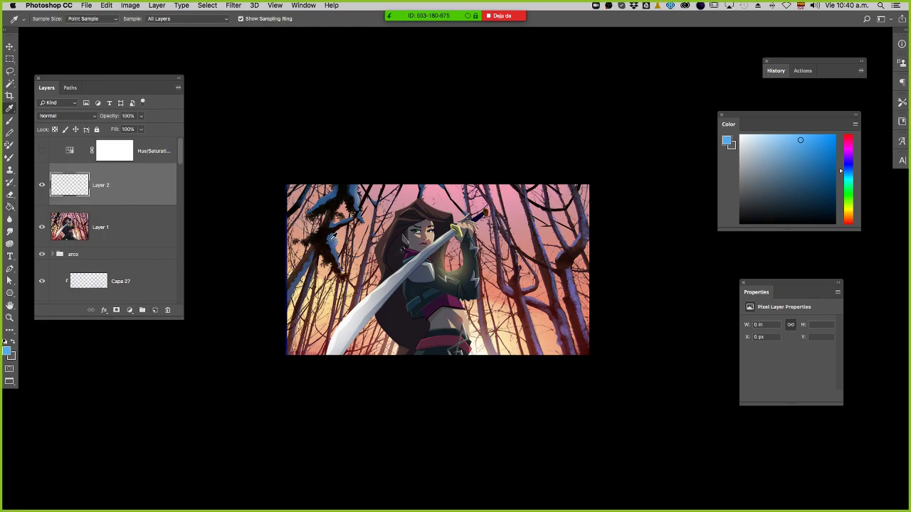
click(331, 237)
key(g)
click(343, 258)
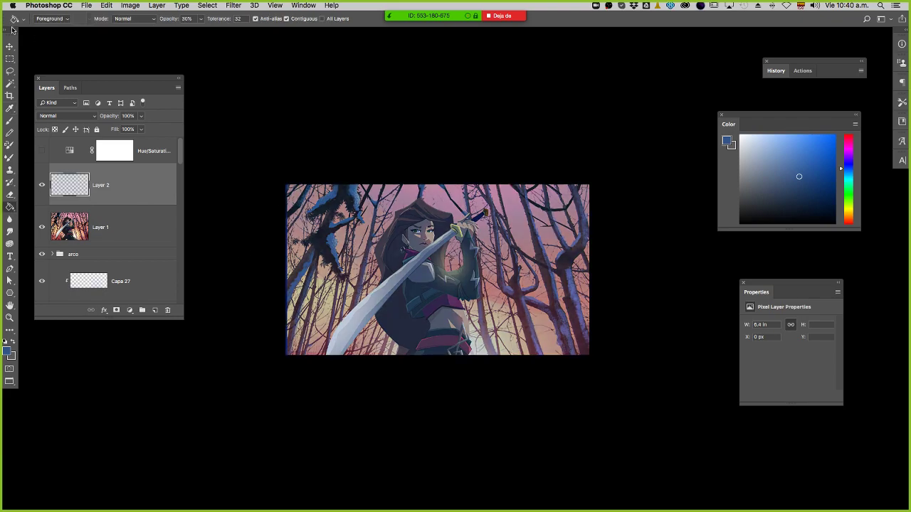
key(super+z)
key(0)
click(352, 220)
Set the blue layer to Multiply and shift its hue toward violet, with saturation +58 and lightness -9.
click(68, 116)
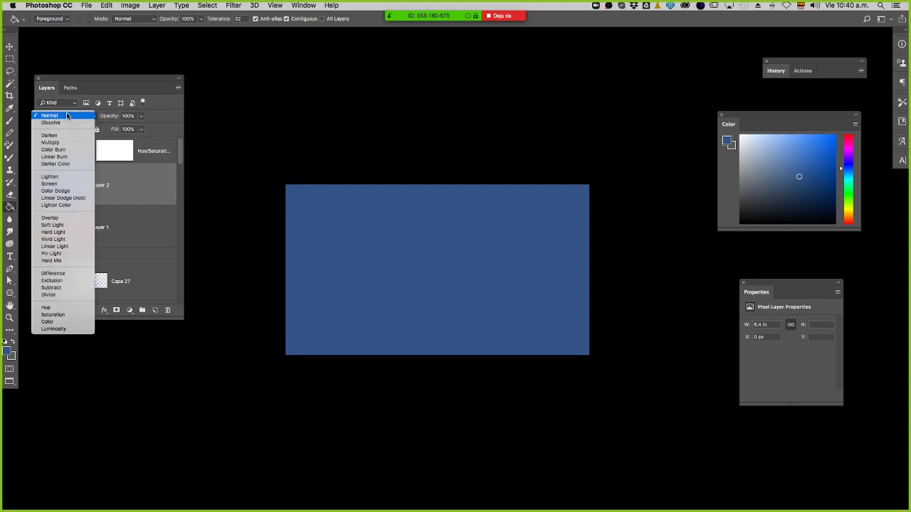
click(61, 143)
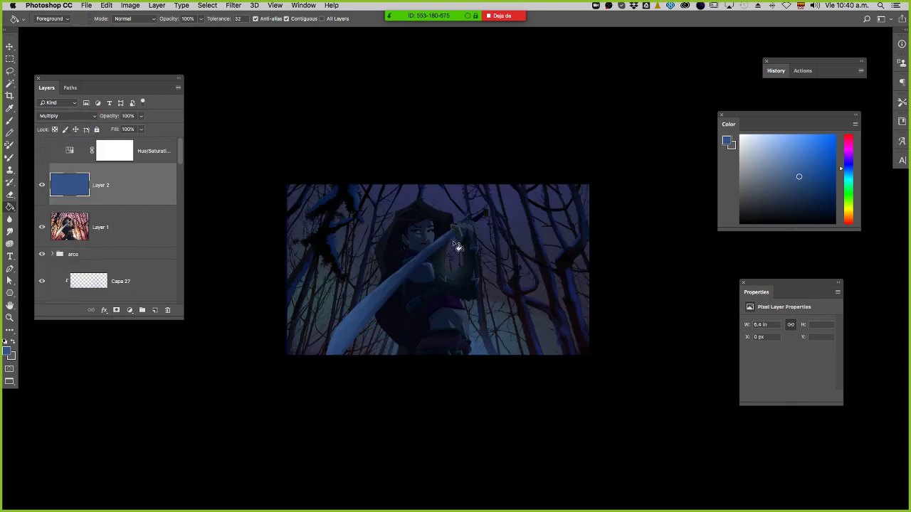
key(super+u)
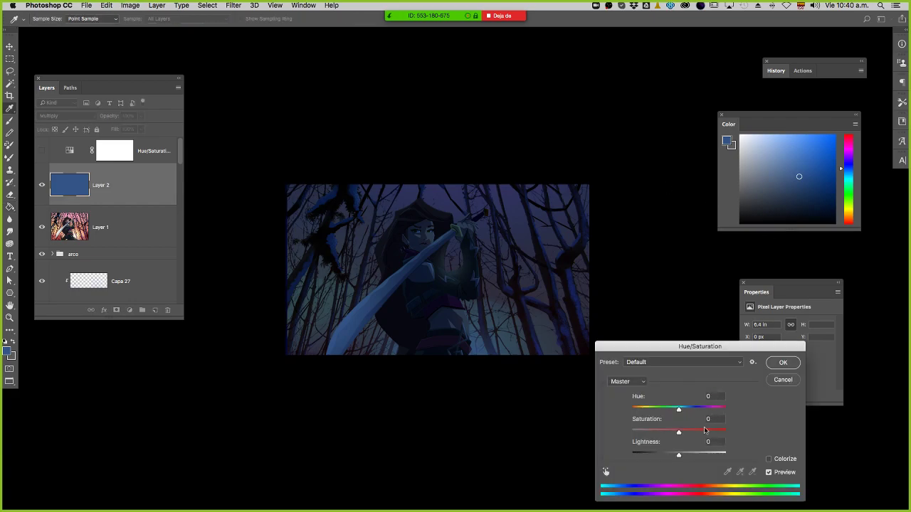
drag(699, 435, 701, 411)
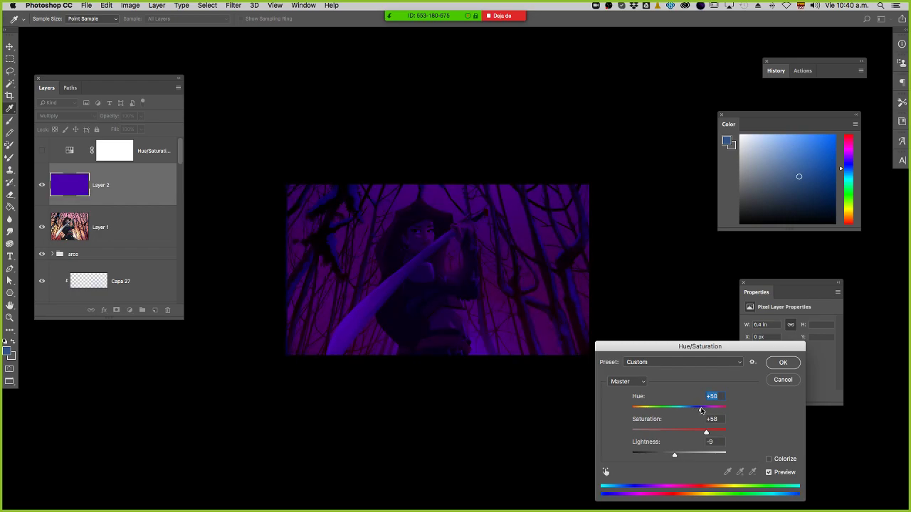
click(782, 364)
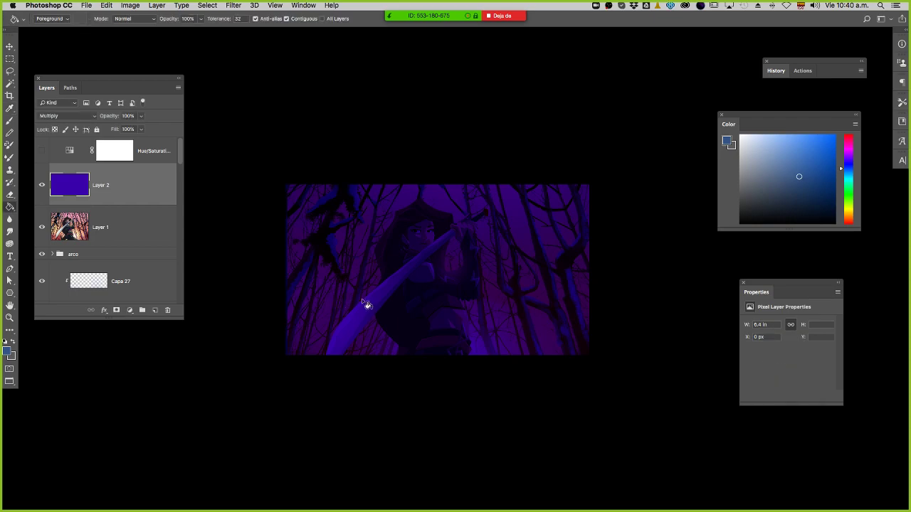
Check the tinted Esmeralda artwork's values in grayscale and examine the figure in color more closely.
click(45, 150)
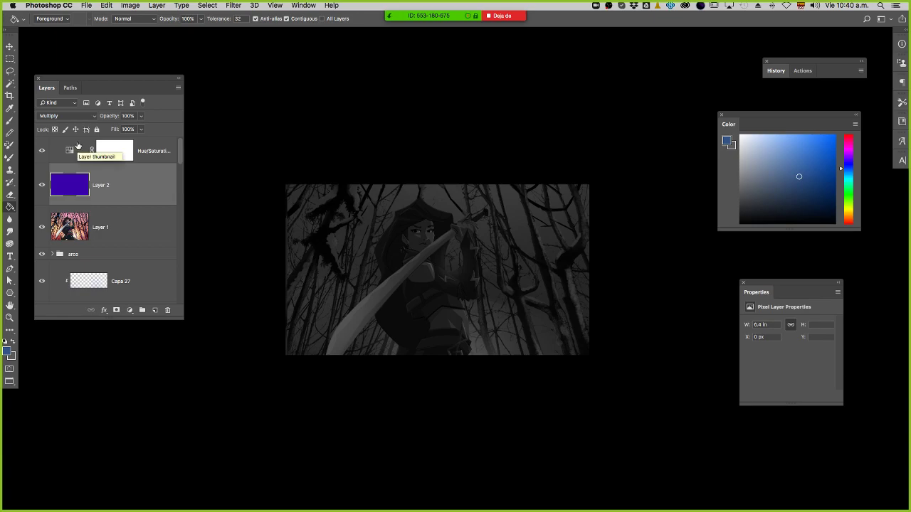
click(42, 151)
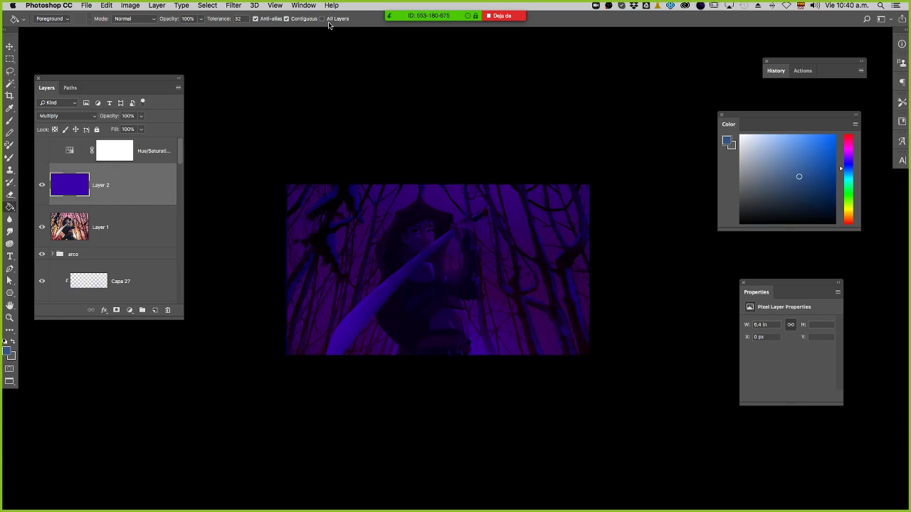
key(z)
mouse_move(496, 315)
mouse_down()
mouse_move(517, 309)
mouse_move(509, 301)
mouse_move(524, 305)
mouse_up()
mouse_move(352, 229)
mouse_down()
mouse_move(336, 225)
mouse_move(345, 228)
mouse_up()
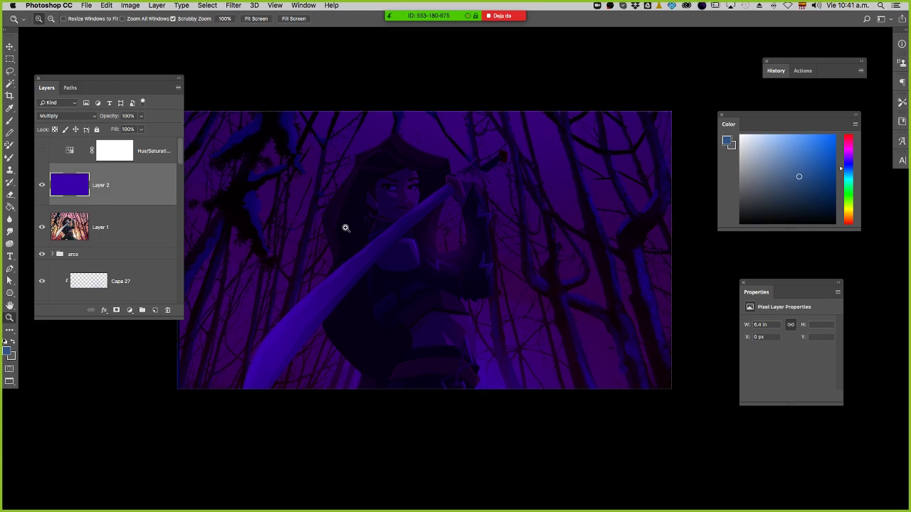
Compare the tinted Esmeralda artwork with the violinist painting and with its untinted version by toggling Layer 1 and Layer 2.
click(41, 227)
click(42, 186)
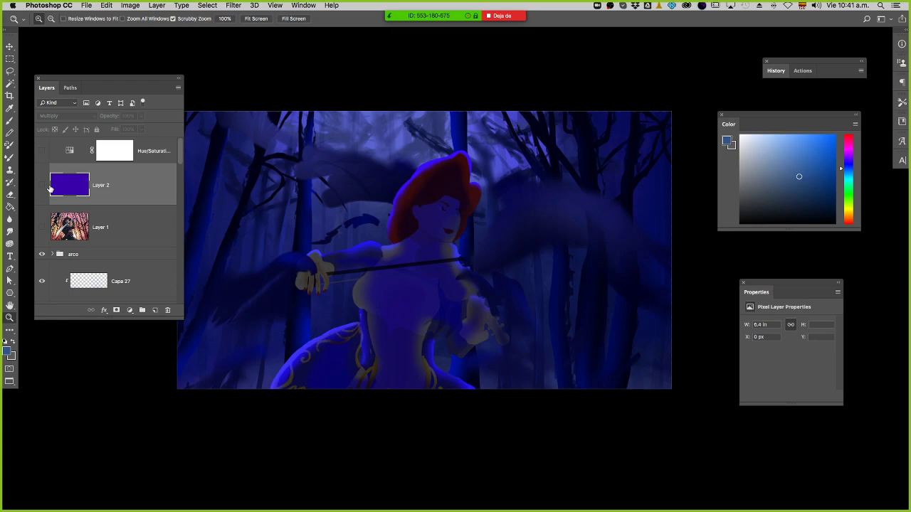
click(42, 185)
click(42, 186)
click(41, 227)
click(42, 186)
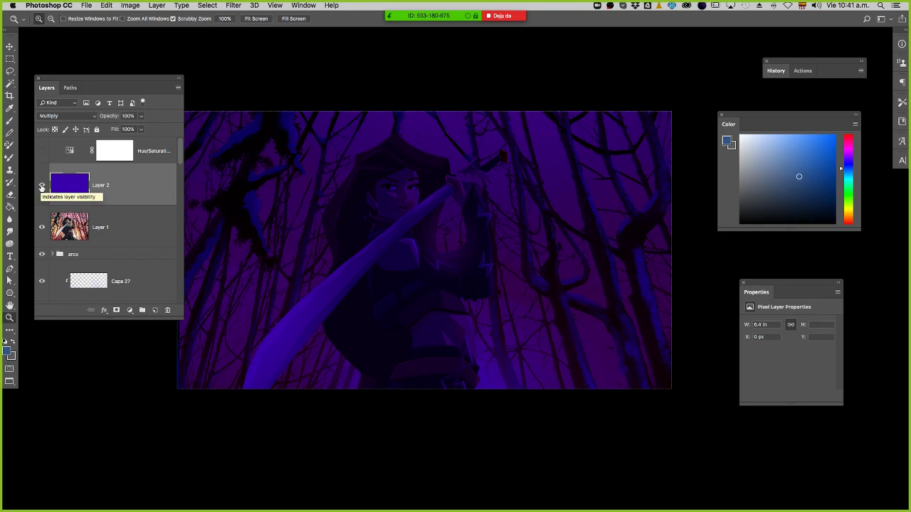
click(41, 186)
click(41, 186)
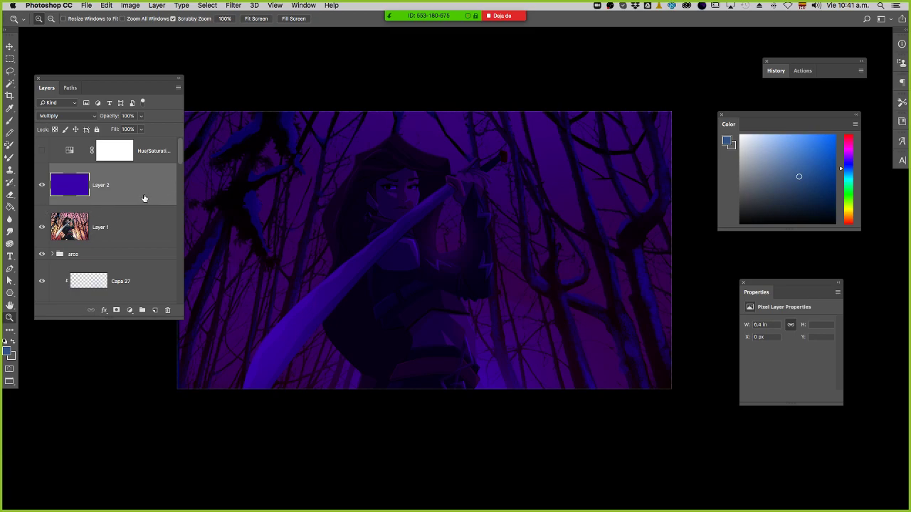
Outline Esmeralda and her sword with the Lasso, excluding the gap inside her arm, and copy that area from Layer 1 to a new layer.
mouse_move(360, 195)
mouse_down()
mouse_move(341, 197)
mouse_move(355, 199)
mouse_up()
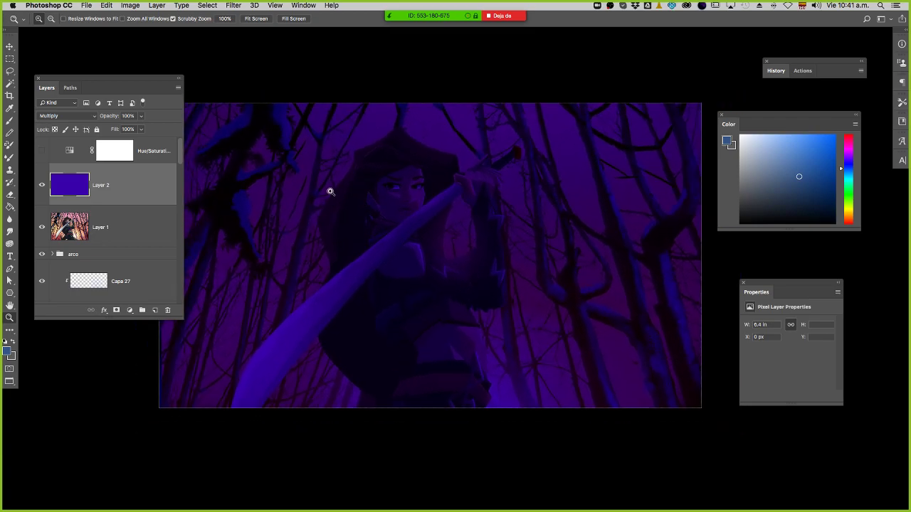
key(l)
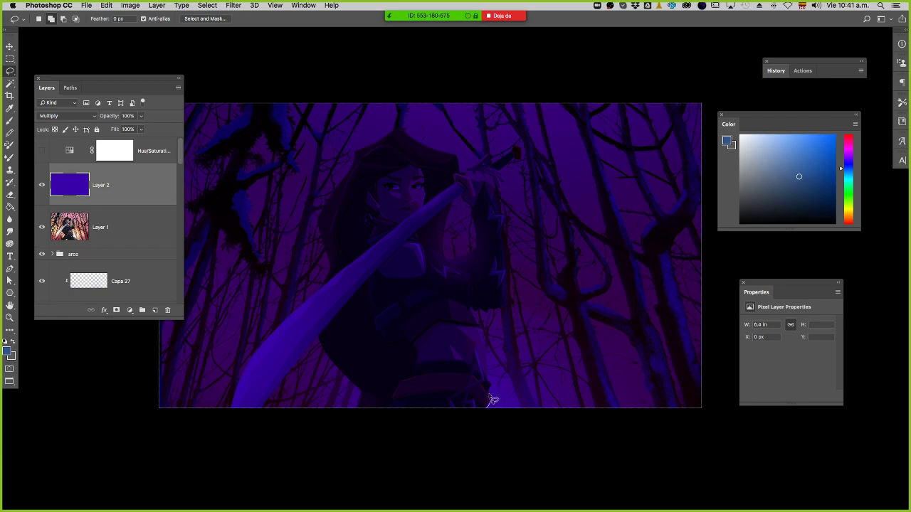
mouse_move(491, 388)
mouse_down()
mouse_move(472, 310)
mouse_move(506, 309)
mouse_move(506, 220)
mouse_move(492, 200)
mouse_move(501, 173)
mouse_move(523, 161)
mouse_move(515, 150)
mouse_move(496, 168)
mouse_move(487, 157)
mouse_move(464, 176)
mouse_move(458, 158)
mouse_move(398, 129)
mouse_move(358, 148)
mouse_move(318, 221)
mouse_move(327, 270)
mouse_move(320, 290)
mouse_move(257, 356)
mouse_move(234, 406)
mouse_move(237, 437)
mouse_move(322, 335)
mouse_move(360, 388)
mouse_move(361, 421)
mouse_move(488, 447)
mouse_up()
mouse_move(475, 237)
mouse_down()
mouse_move(460, 194)
mouse_move(443, 244)
mouse_move(446, 261)
mouse_move(473, 254)
mouse_up()
click(84, 229)
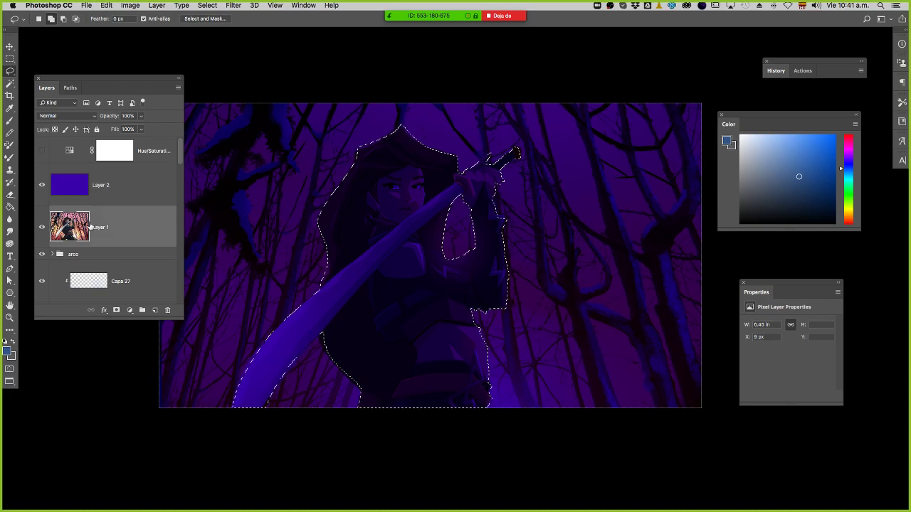
key(super+j)
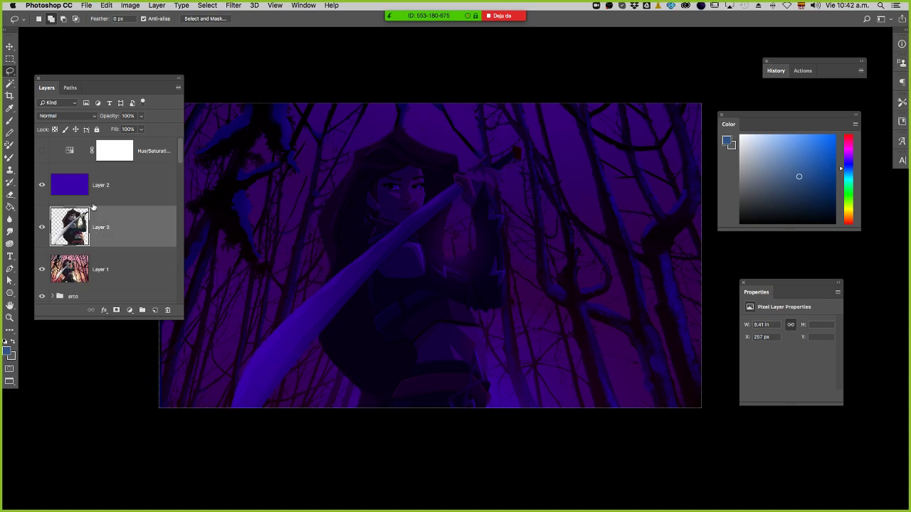
Give Layer 3 an inverted mask made from its own silhouette shifted slightly downward, and move the layer above Layer 2.
super+click(74, 220)
key(m)
drag(397, 222, 395, 234)
click(116, 310)
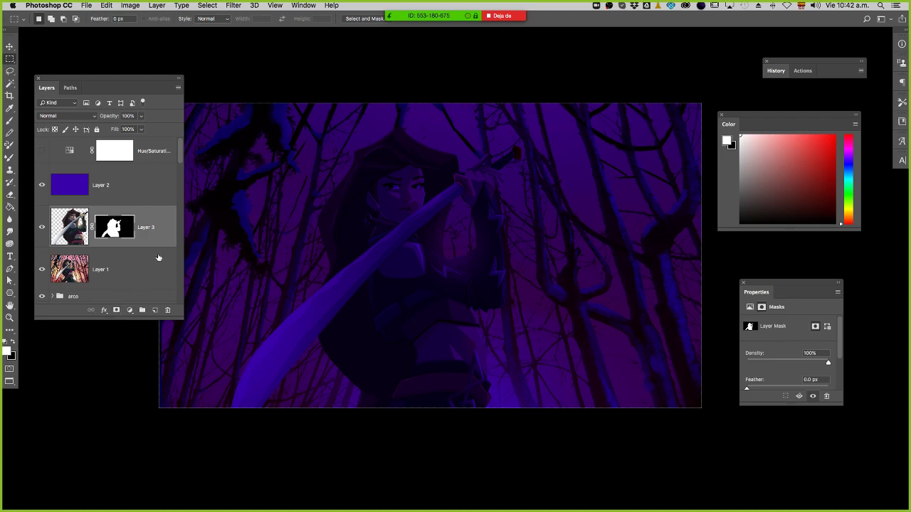
key(super+i)
drag(77, 203, 71, 171)
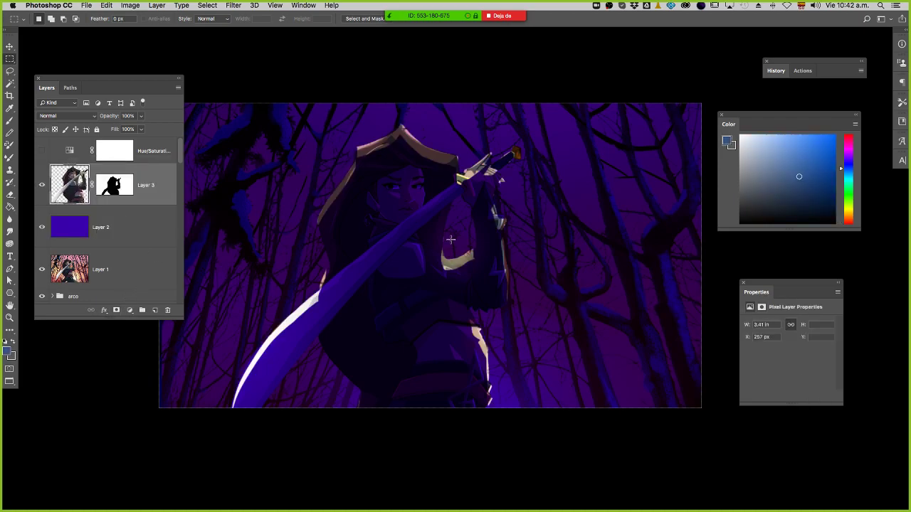
Target Layer 3's mask with the Brush tool, using default colors and a 750 px round brush.
key(z)
drag(450, 240, 385, 242)
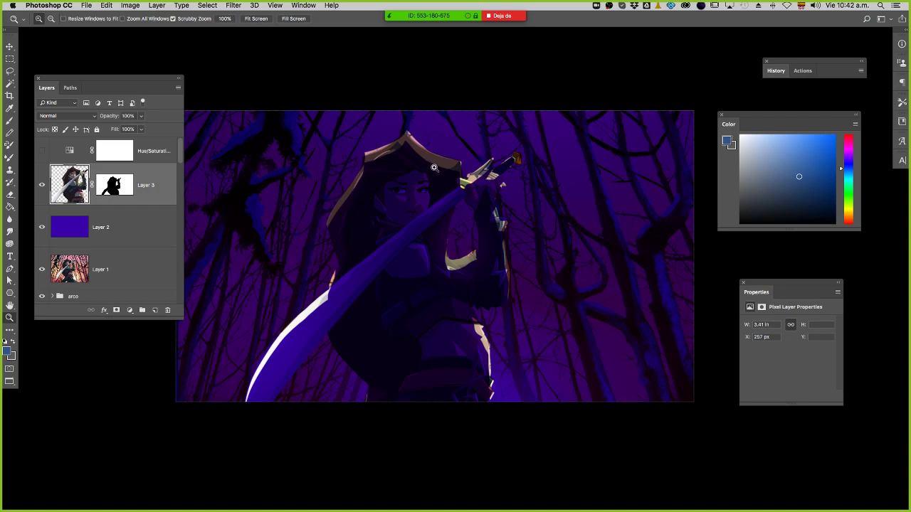
click(122, 184)
key(b)
key(d)
right_click(336, 215)
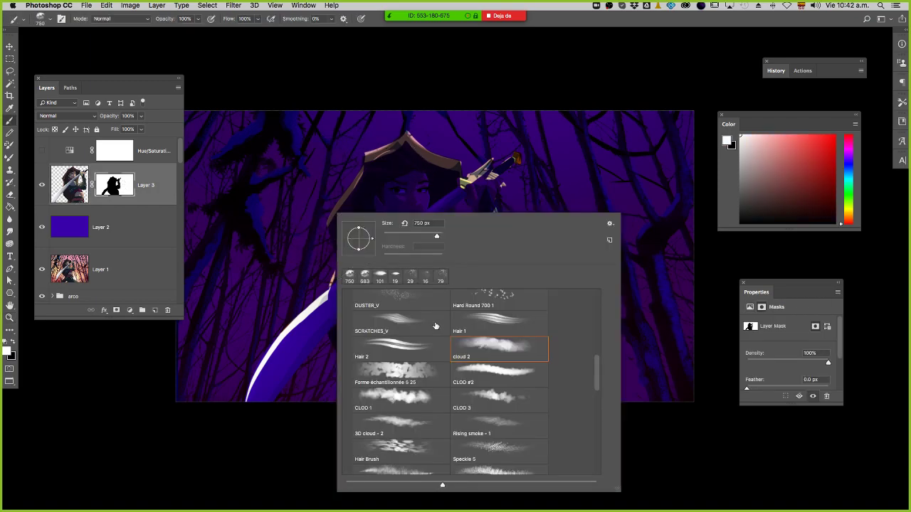
mouse_move(599, 358)
mouse_down()
mouse_move(606, 304)
mouse_move(583, 277)
mouse_up()
double_click(493, 333)
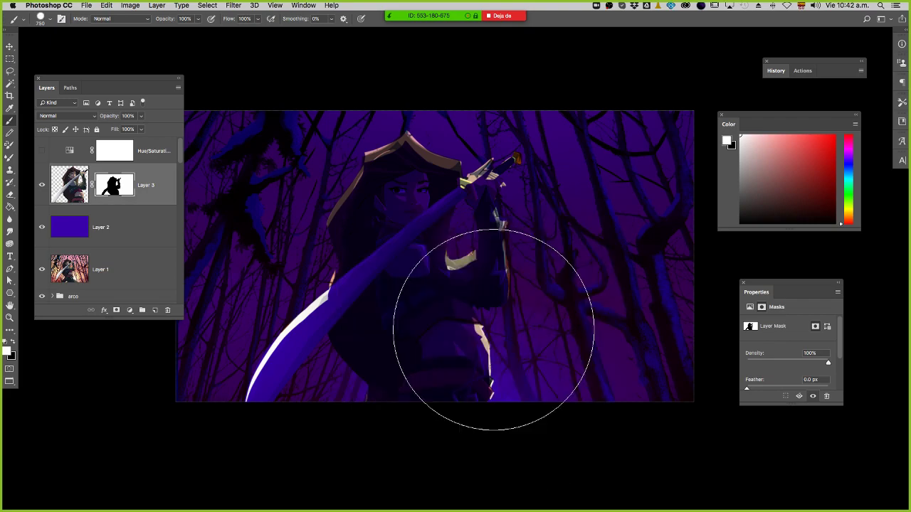
Paint white on Layer 3's mask with a small brush along the cloaked figure's outline to reveal a thin light rim.
ctrl+alt+drag(323, 236, 255, 253)
drag(334, 277, 326, 216)
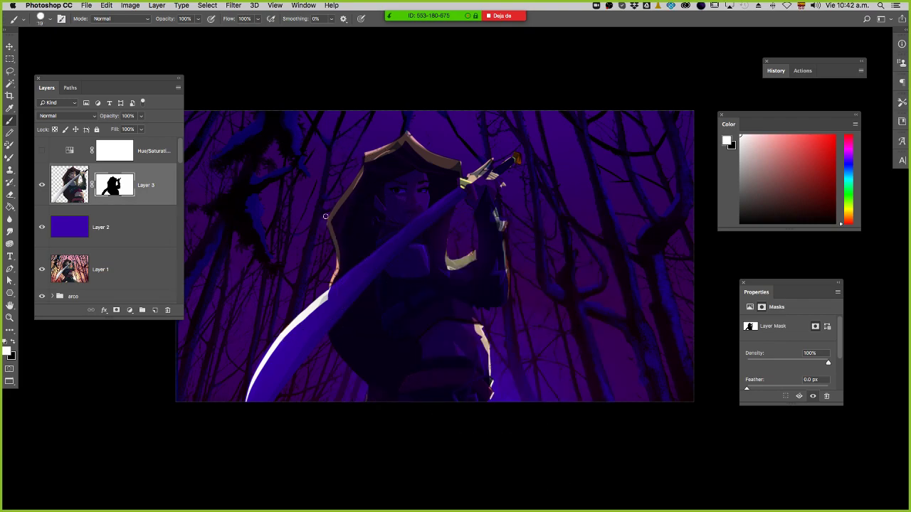
mouse_move(456, 211)
mouse_down()
mouse_move(443, 251)
mouse_move(475, 218)
mouse_move(464, 195)
mouse_up()
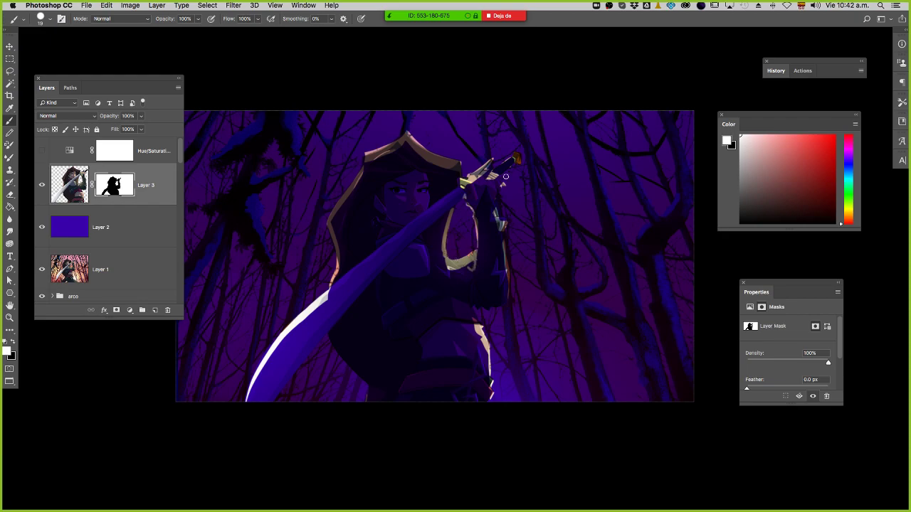
mouse_move(505, 245)
mouse_down()
mouse_move(502, 307)
mouse_move(467, 305)
mouse_up()
drag(491, 366, 489, 401)
drag(375, 403, 327, 343)
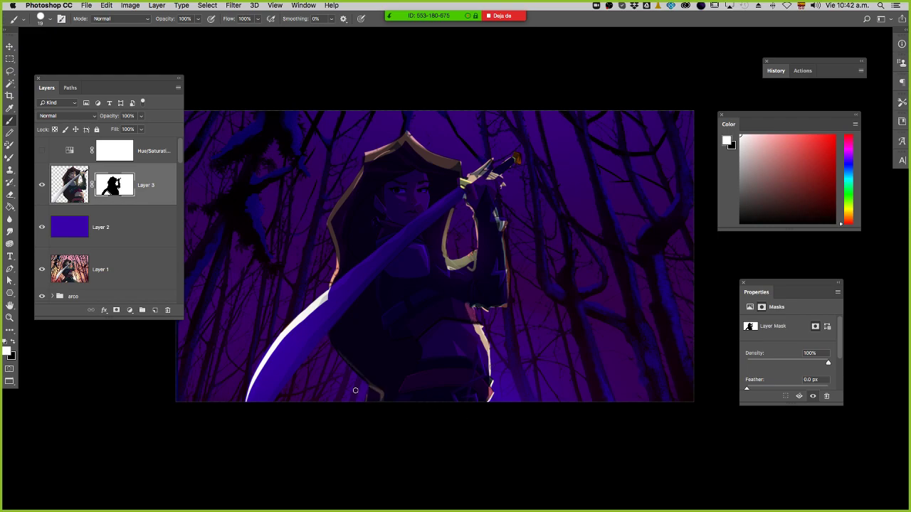
Add a new empty layer directly above Layer 1.
key(z)
drag(401, 236, 356, 238)
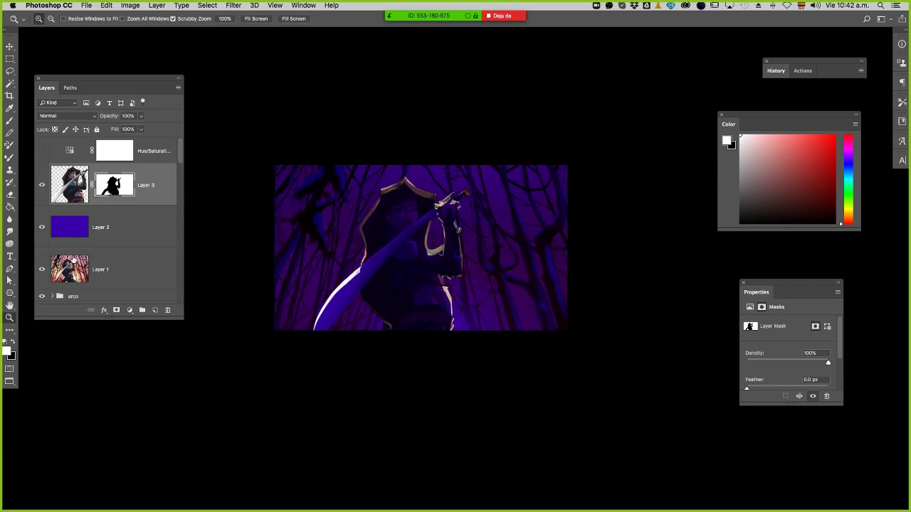
click(75, 265)
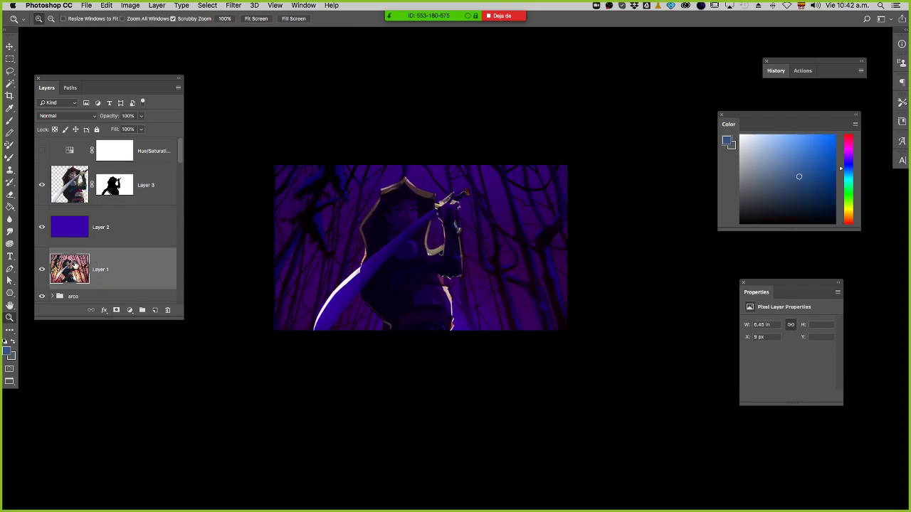
click(156, 310)
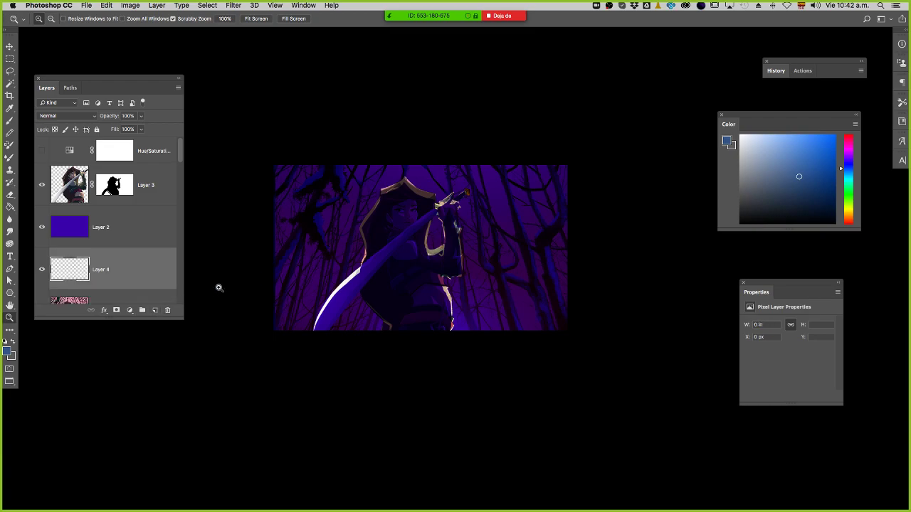
Choose the Soft Round Pressure Opacity brush and set the new layer's blend mode to Color Dodge.
key(b)
drag(434, 246, 445, 253)
right_click(445, 253)
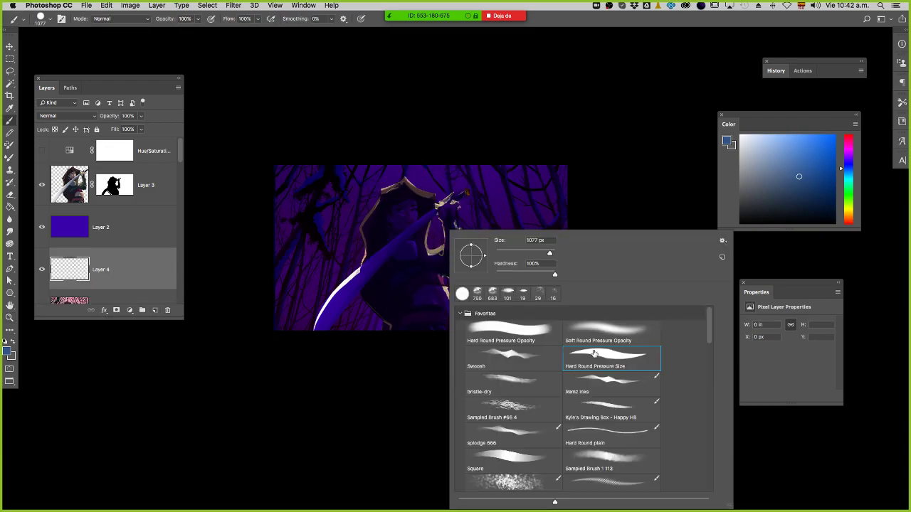
double_click(606, 324)
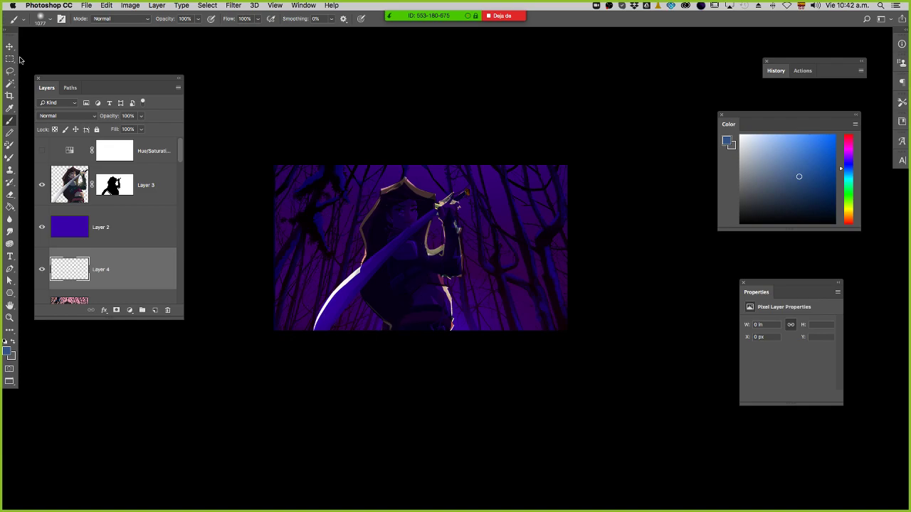
click(68, 115)
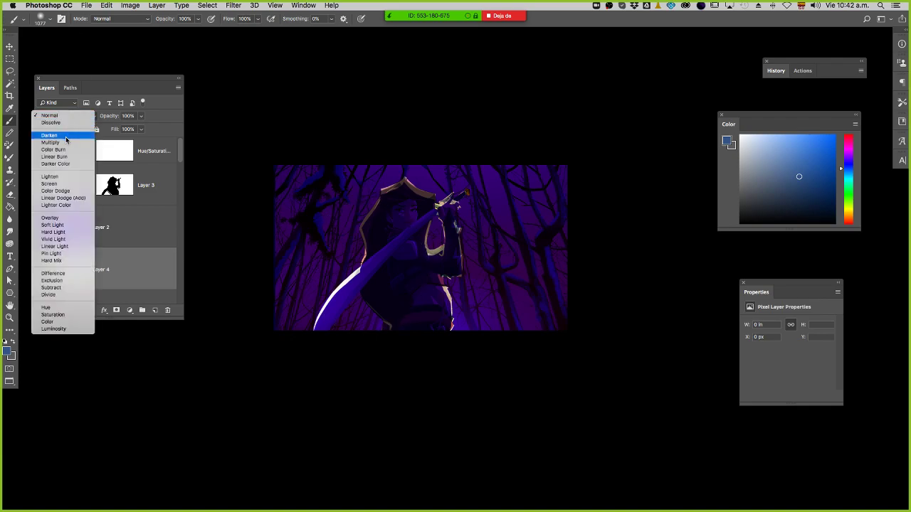
click(74, 196)
Sample the background purple, enlarge the soft brush to about 1232 px, and try a glow dab behind the figure.
alt+click(423, 188)
mouse_move(417, 228)
mouse_down()
mouse_move(437, 240)
mouse_move(425, 235)
mouse_up()
click(400, 222)
key(super+z)
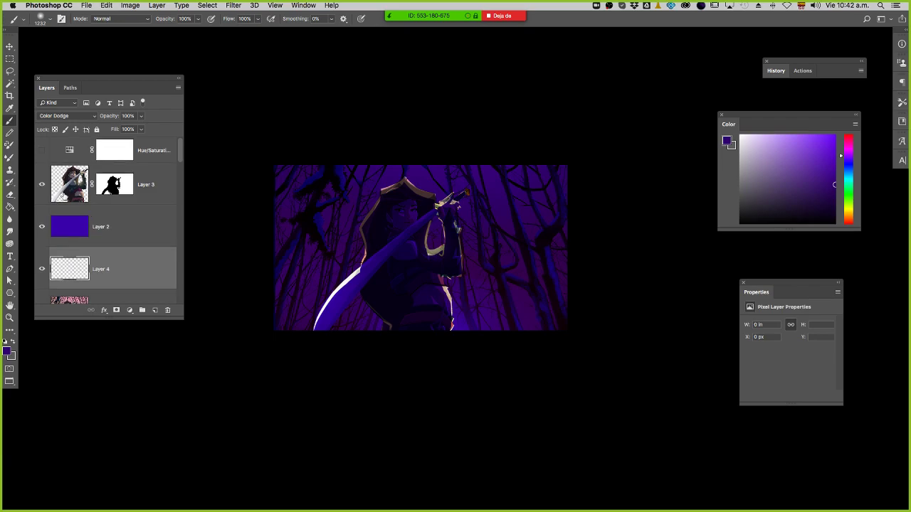
click(70, 186)
click(67, 263)
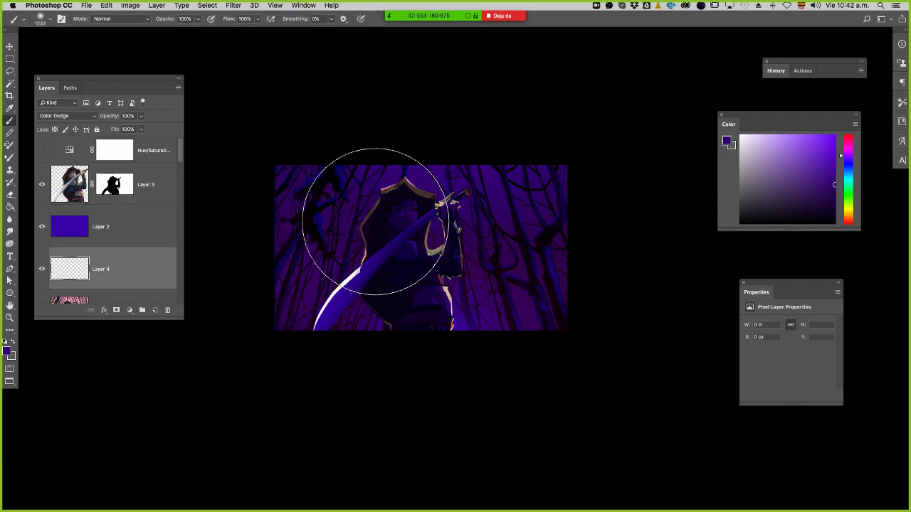
click(411, 233)
key(super+z)
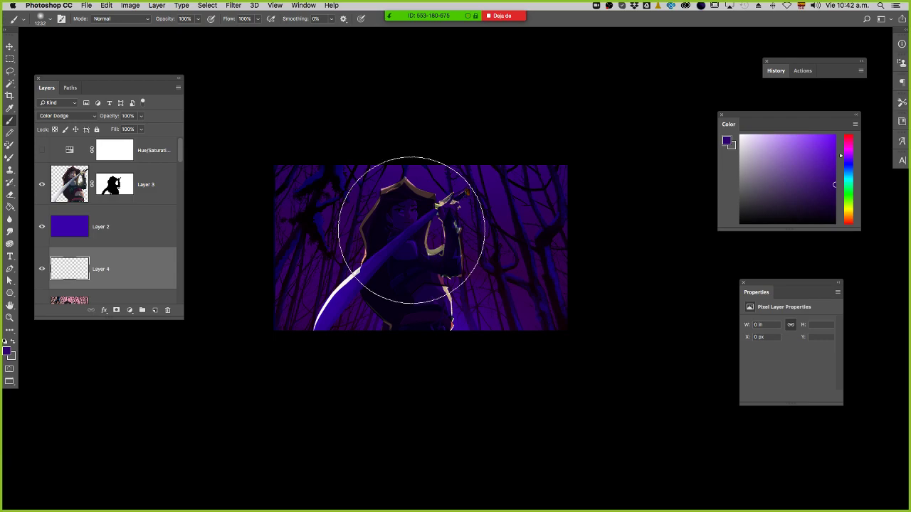
click(437, 227)
key(super+z)
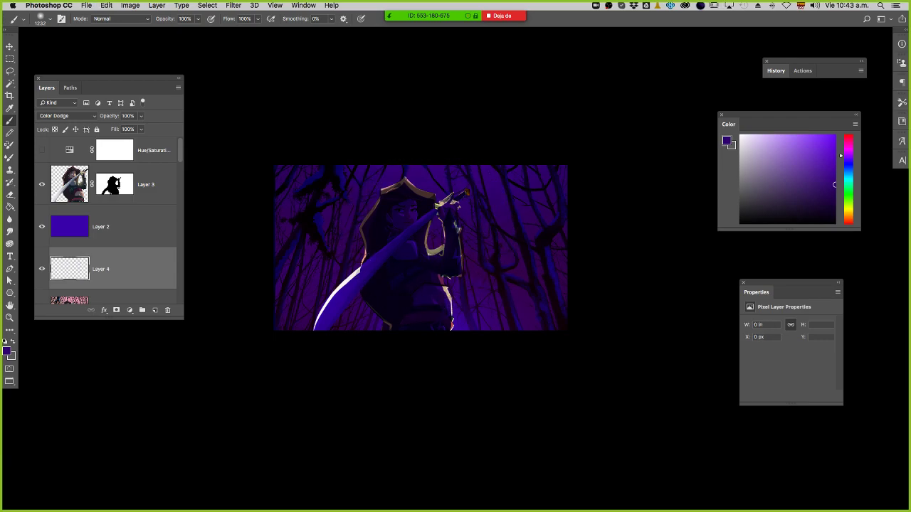
super+click(59, 184)
key(super+d)
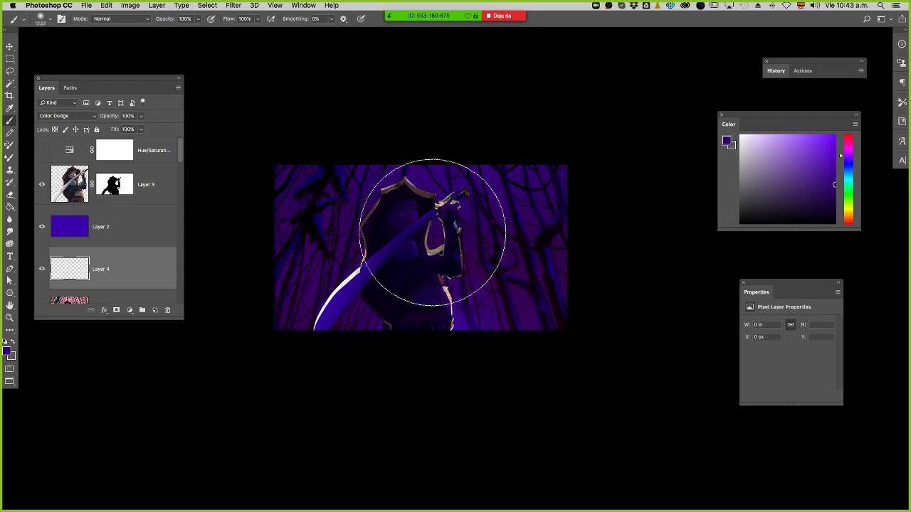
Paint a large soft glow behind the figure on Layer 4, first in purple and then in dark magenta.
click(420, 217)
mouse_move(418, 221)
mouse_down()
mouse_move(434, 226)
mouse_move(423, 225)
mouse_up()
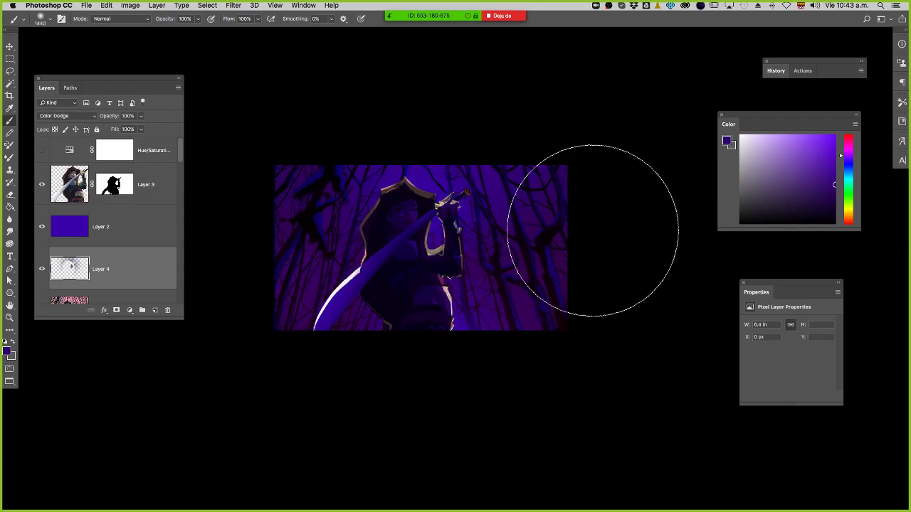
click(849, 147)
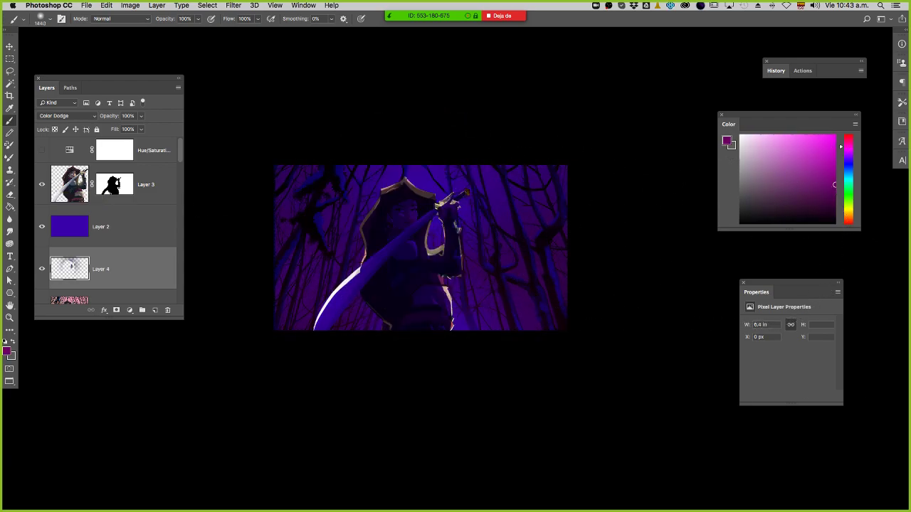
key(super+z)
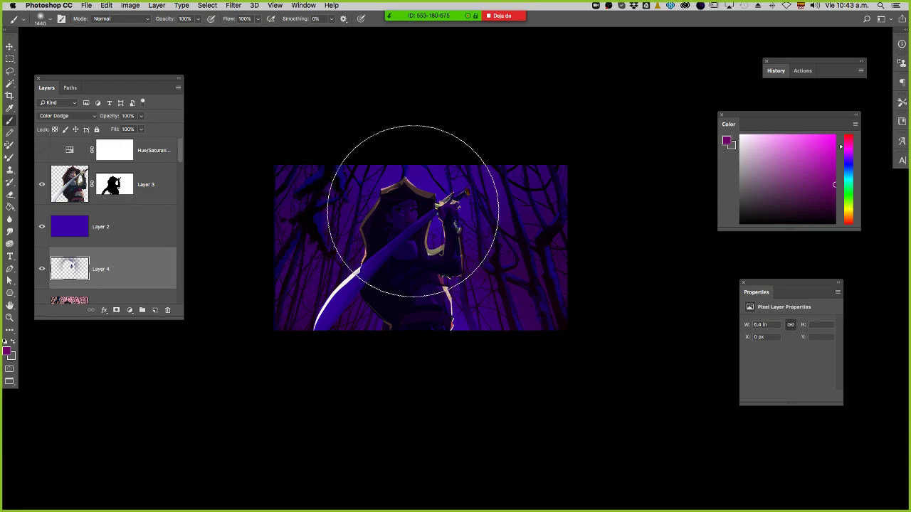
drag(412, 210, 407, 204)
key(super+z)
key(super+z)
Add smaller soft glow dabs in light pink behind the figure's head and shoulders on Layer 4.
key(bracketleft)
key(bracketleft)
key(bracketleft)
key(bracketleft)
key(bracketleft)
key(bracketleft)
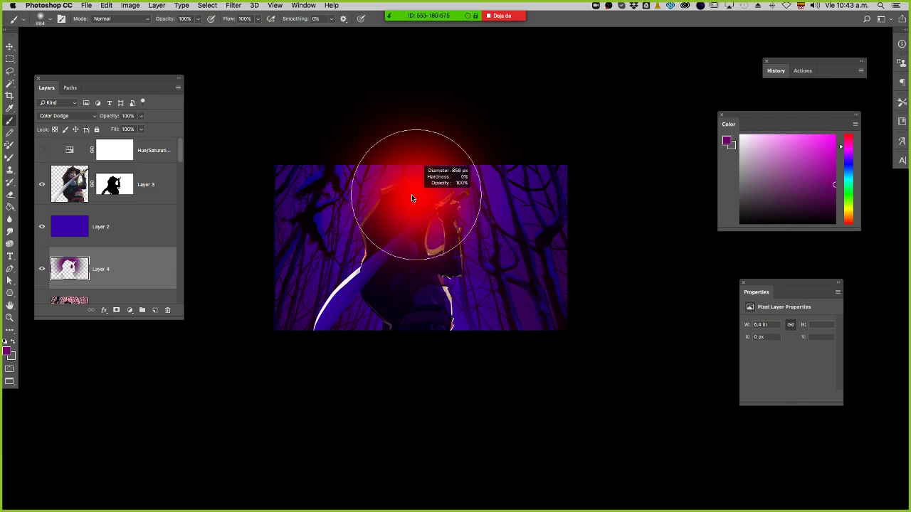
click(786, 146)
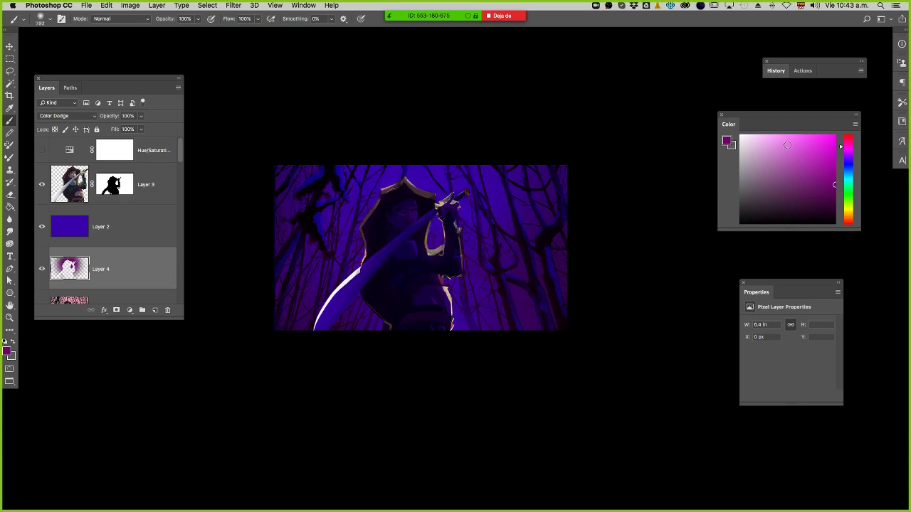
drag(403, 193, 417, 196)
mouse_move(399, 230)
mouse_down()
mouse_move(420, 229)
mouse_move(415, 221)
mouse_up()
click(415, 213)
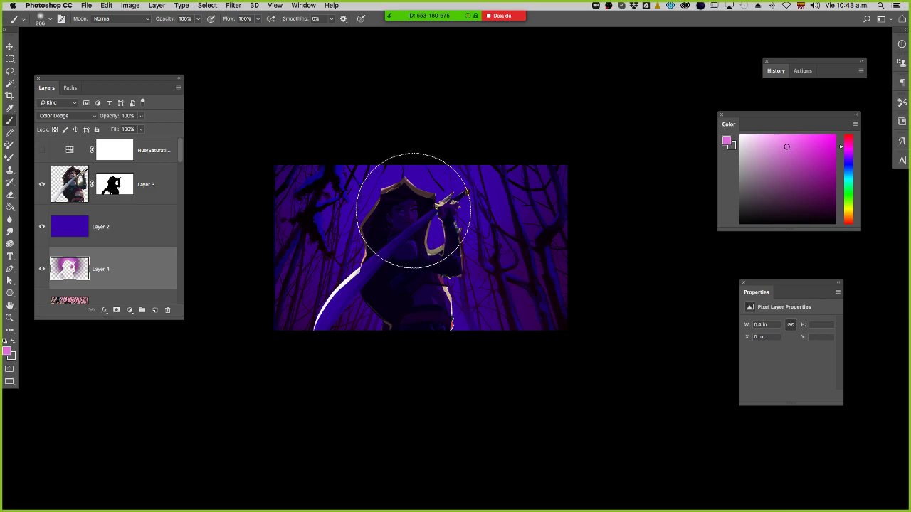
Add a new layer above Layer 4 and set its blend mode to Hard Light.
click(154, 311)
click(71, 116)
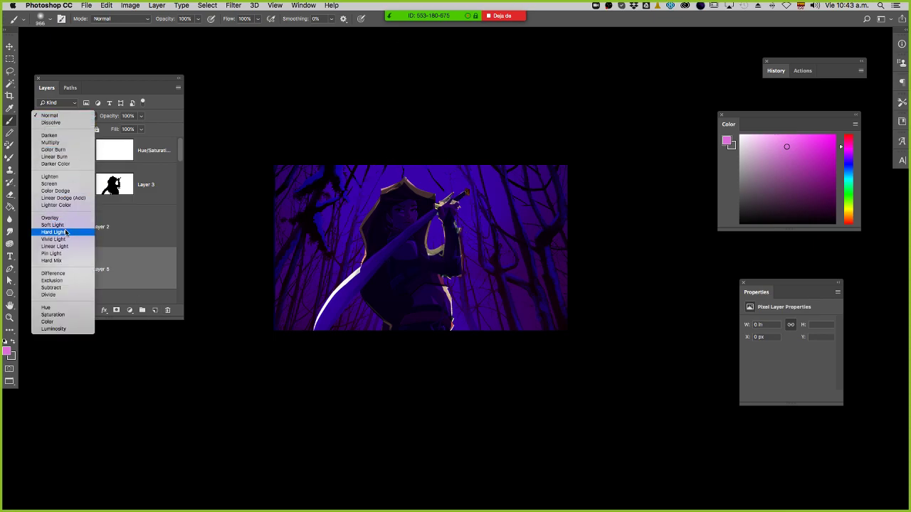
click(63, 223)
click(72, 117)
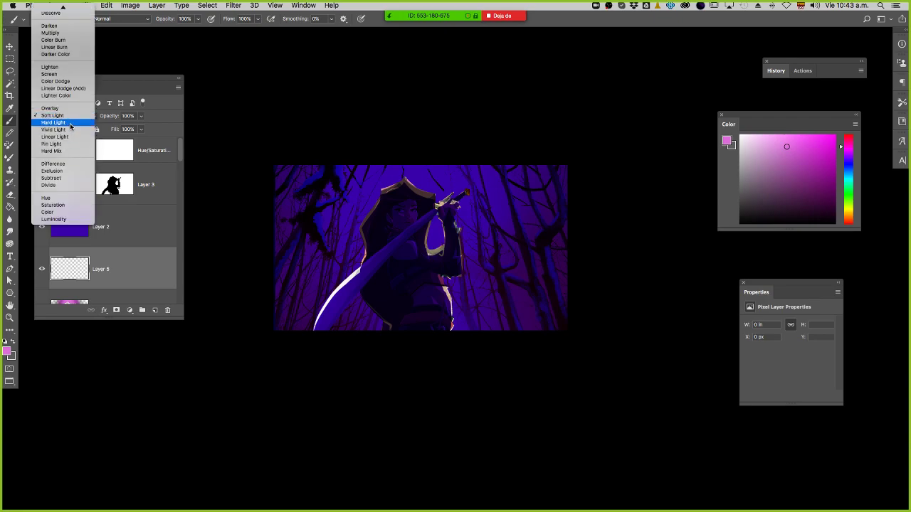
click(64, 119)
Paint a soft light-blue glow behind the figure's head on Layer 5 and move that layer above Layer 2.
drag(402, 195, 413, 186)
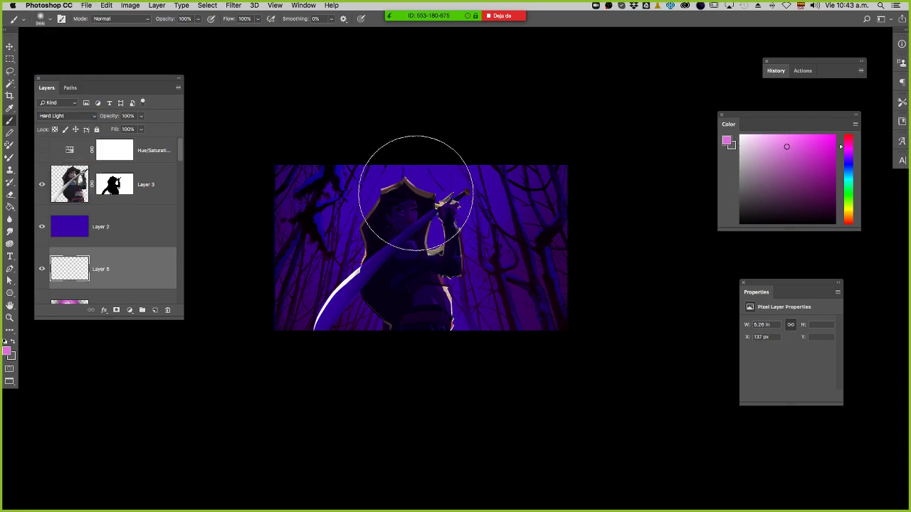
drag(848, 190, 847, 167)
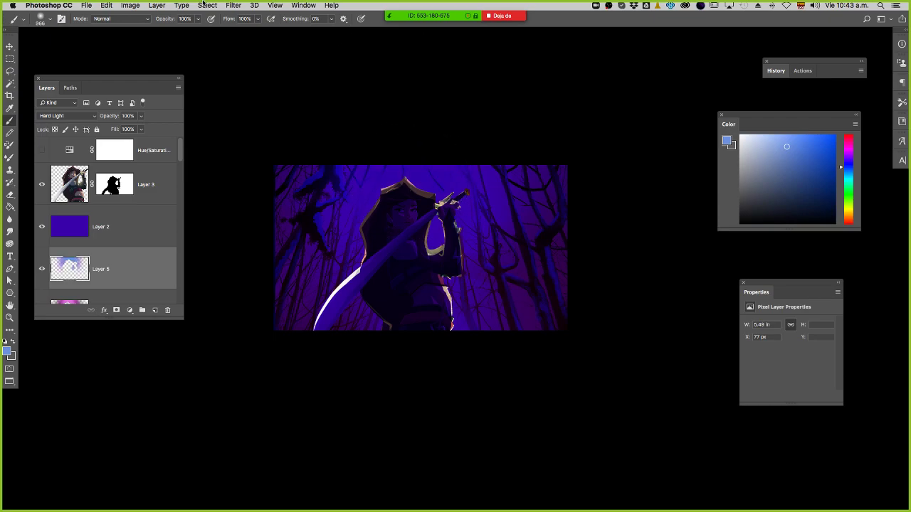
drag(89, 272, 108, 222)
Group the reference image layers from Layer 1 up to Layer 3.
key(z)
drag(482, 252, 449, 257)
scroll(158, 280, down, 2)
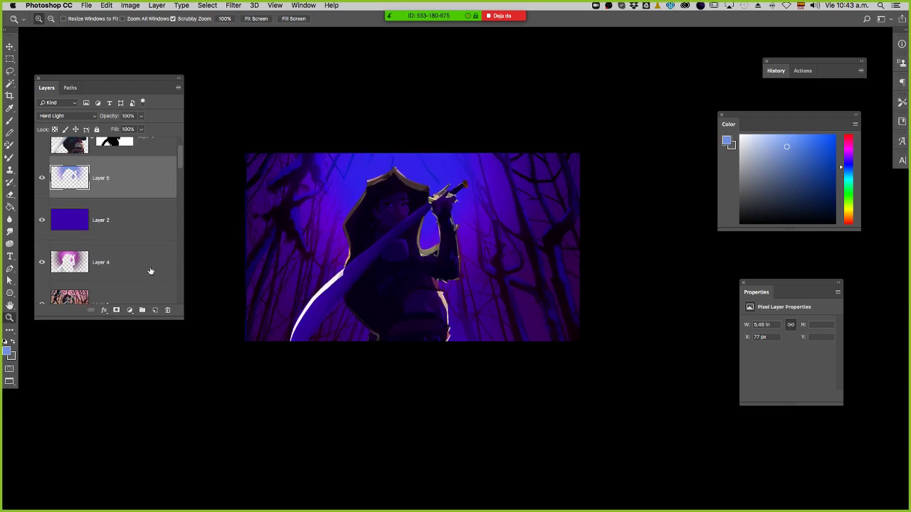
click(150, 271)
scroll(147, 260, down, 2)
click(138, 251)
scroll(142, 228, up, 4)
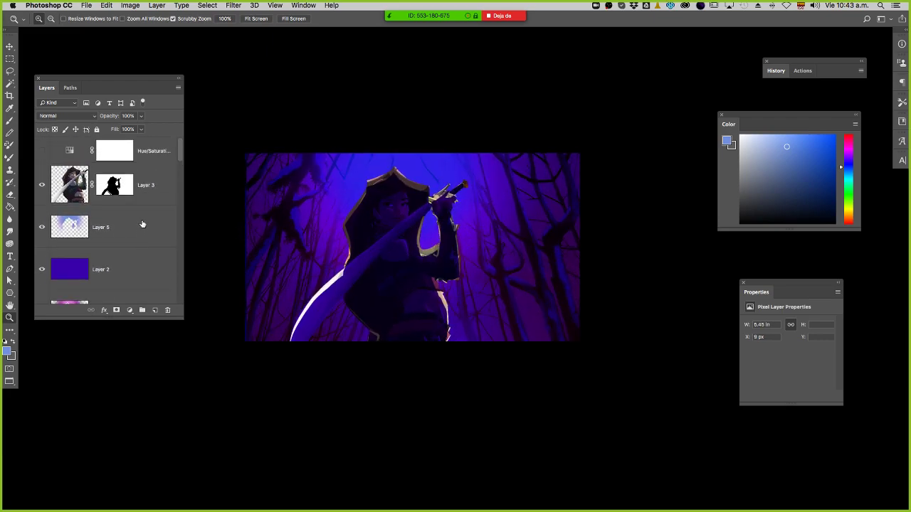
shift+click(156, 182)
key(super+g)
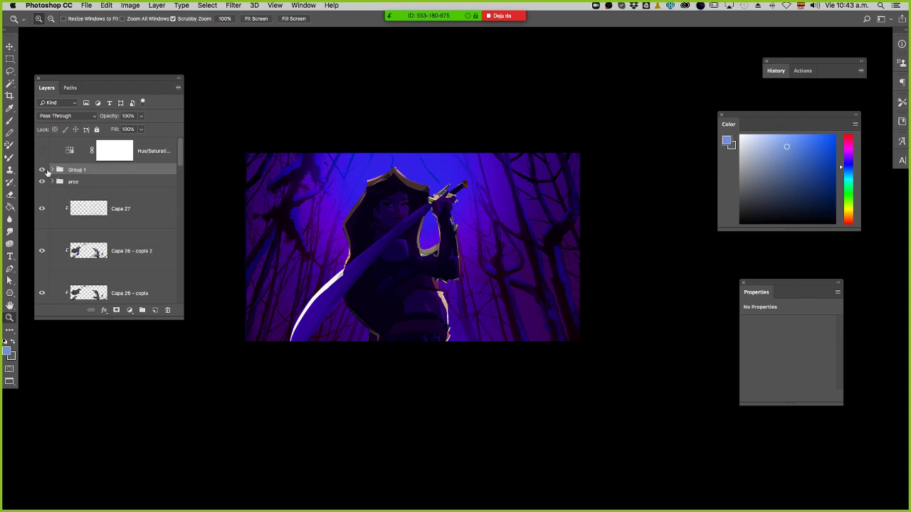
Rename the new group as ref and hide it.
text(ref)
key(Return)
click(41, 170)
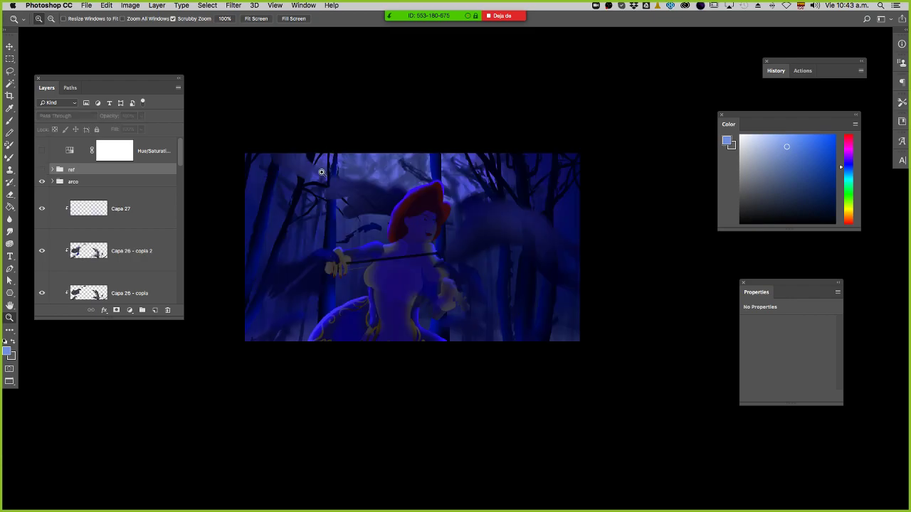
Hide the red-haired woman's clipped shading layers in the MORRA group from Capa 9 up to Capa 28.
key(v)
click(404, 286)
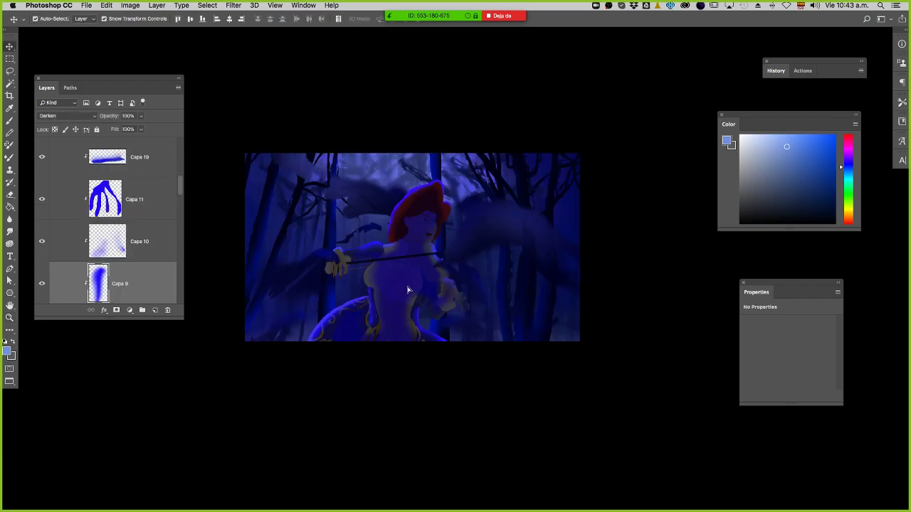
click(41, 283)
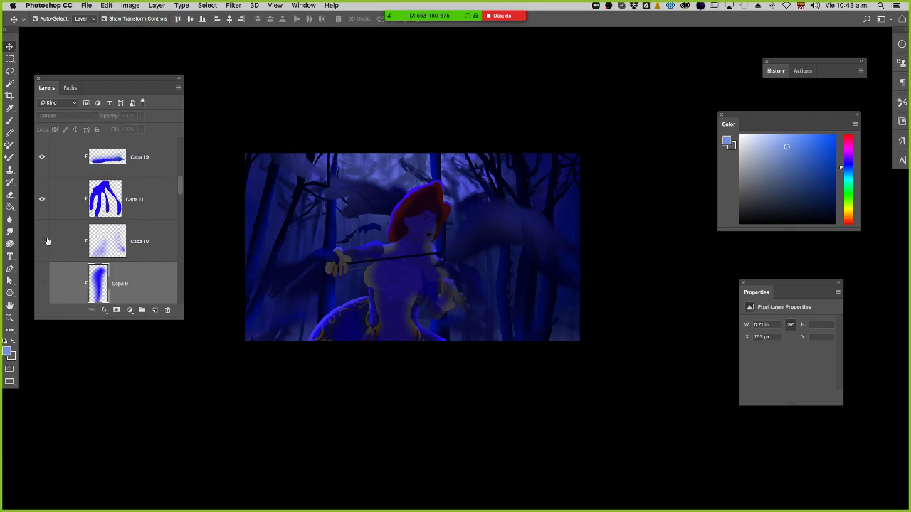
scroll(50, 220, up, 1)
scroll(40, 200, up, 2)
scroll(41, 202, up, 1)
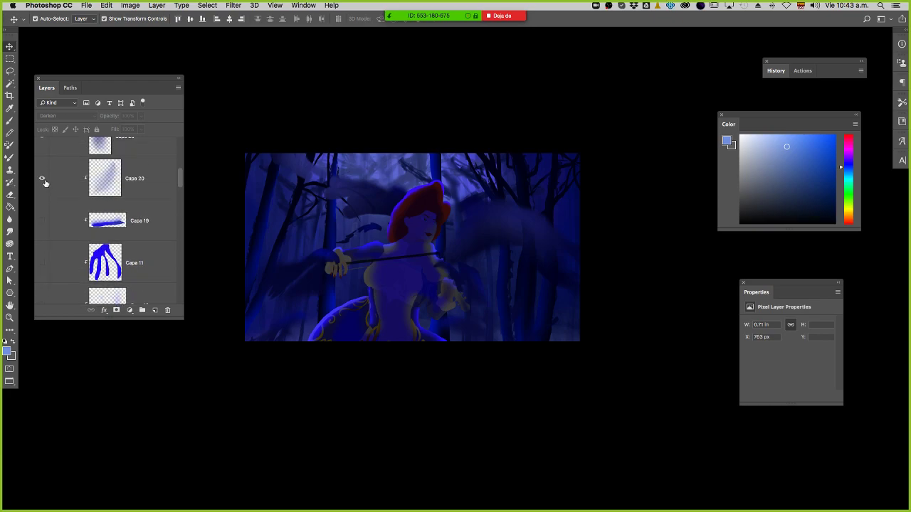
scroll(44, 184, up, 2)
click(42, 168)
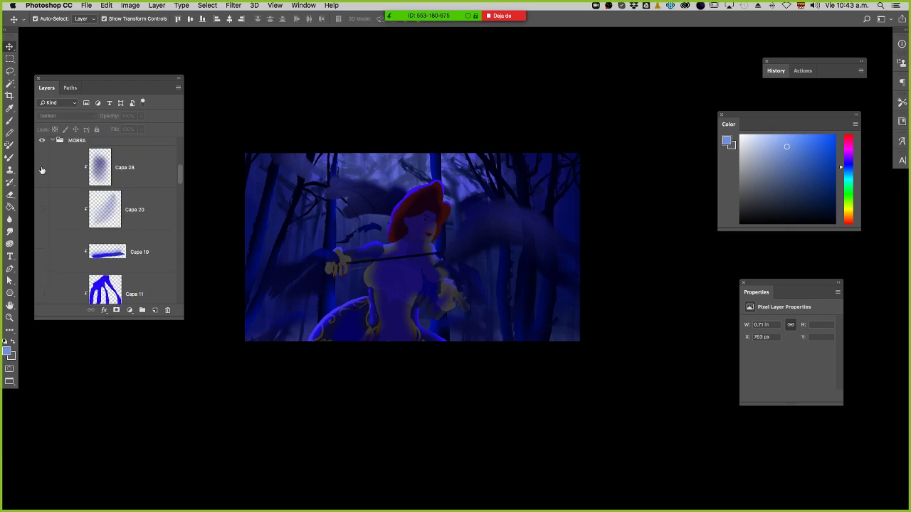
scroll(55, 177, up, 1)
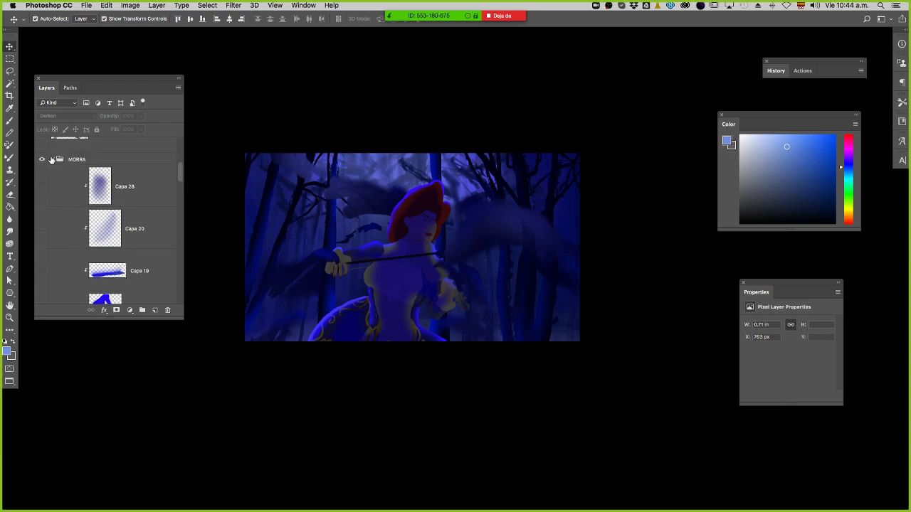
Hide the remaining clipped shading layers Capa 8 and Capa 4 in the MORRA group.
click(45, 162)
click(45, 162)
scroll(70, 227, down, 7)
scroll(70, 227, down, 3)
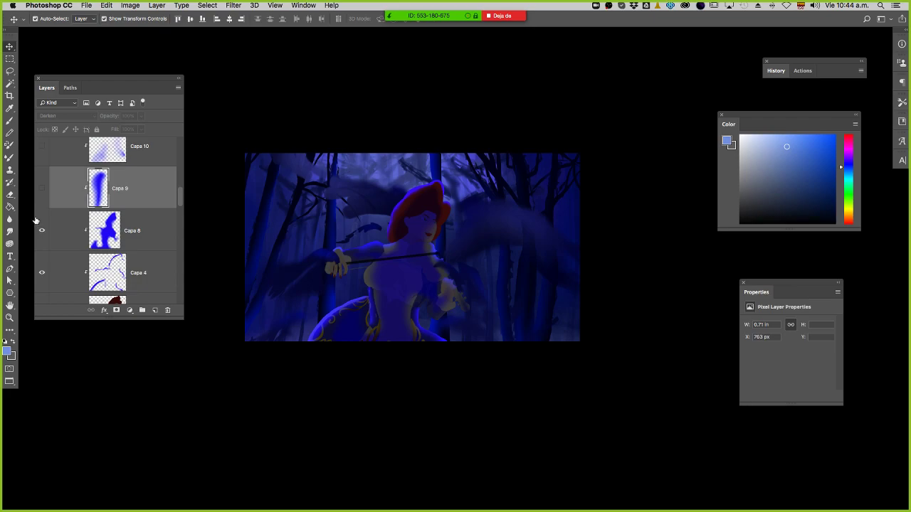
click(42, 238)
click(42, 273)
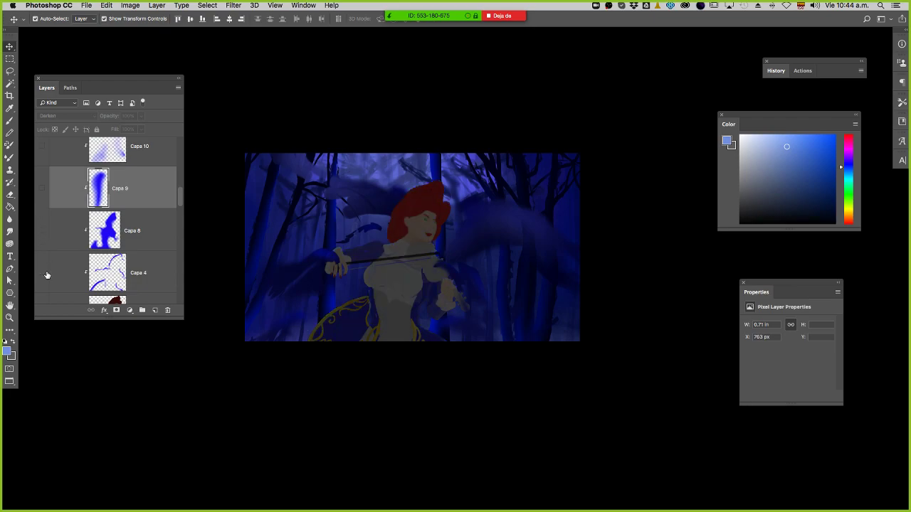
Toggle the visibility of Capa 12 - copia and Capa 12 in the MORRA group to check what each one contains.
scroll(61, 263, down, 2)
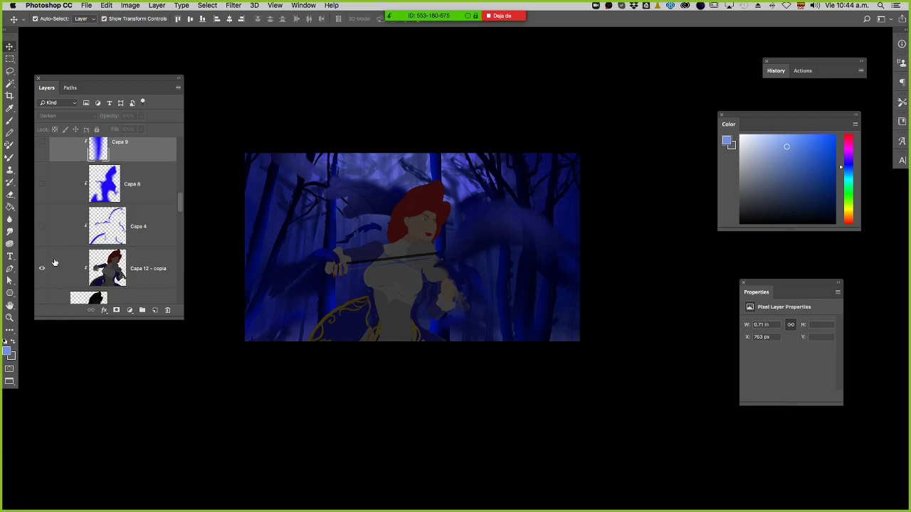
click(42, 269)
click(42, 269)
scroll(86, 269, down, 2)
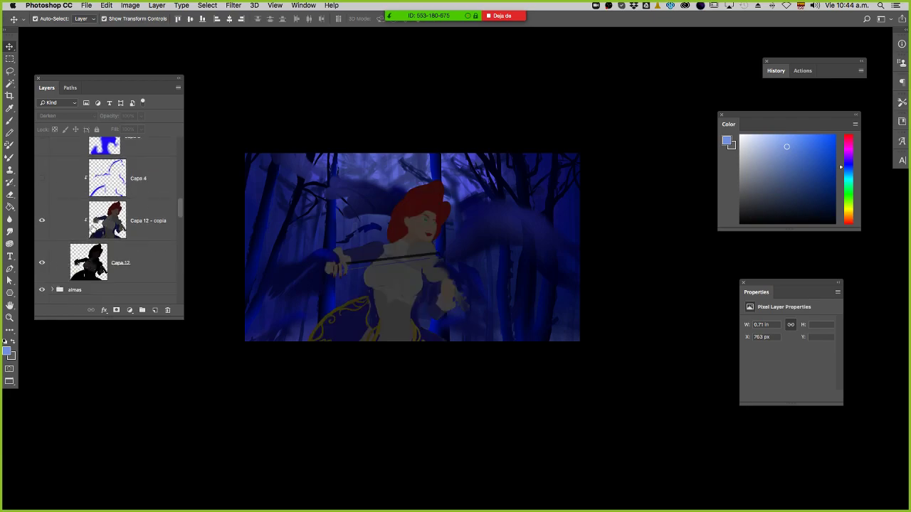
click(147, 219)
click(42, 270)
click(42, 270)
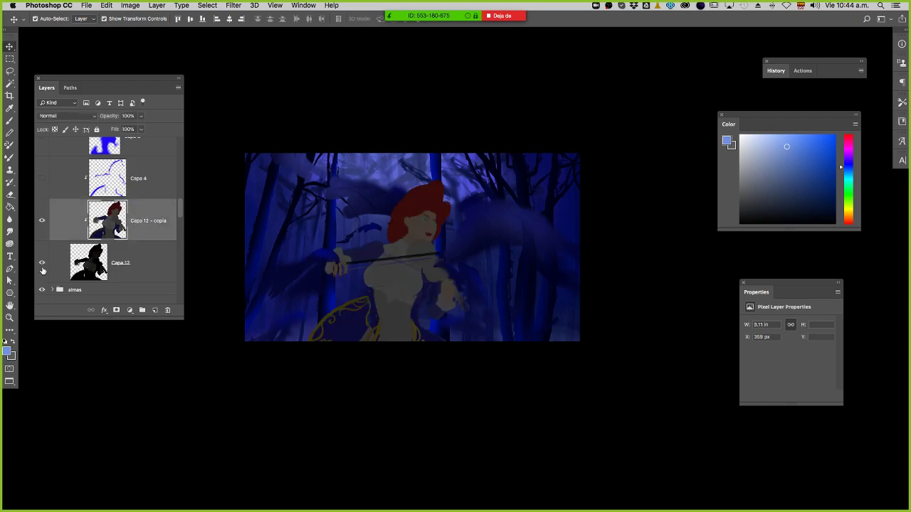
Rename the black figure layer Capa 12 as silueta.
double_click(123, 263)
text(silueta)
key(Return)
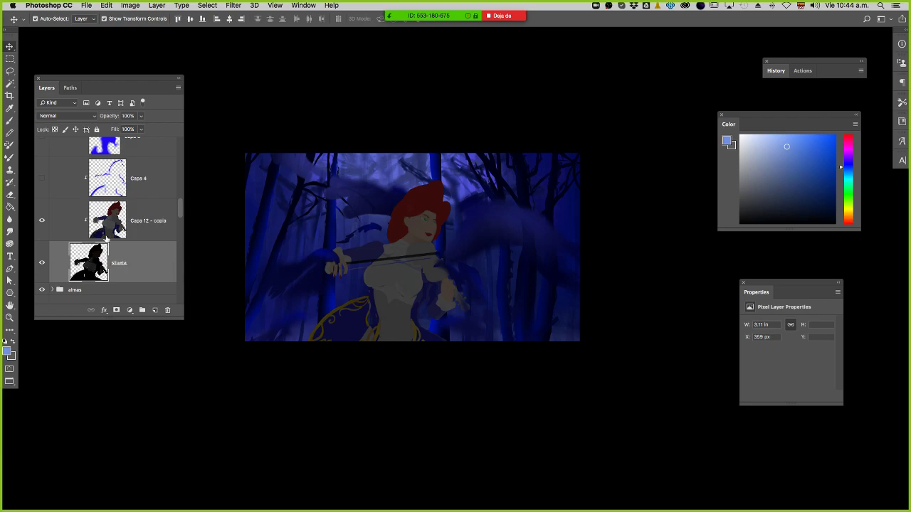
Duplicate the clipped flat-colour layer Capa 12 - copia directly above the original.
click(116, 219)
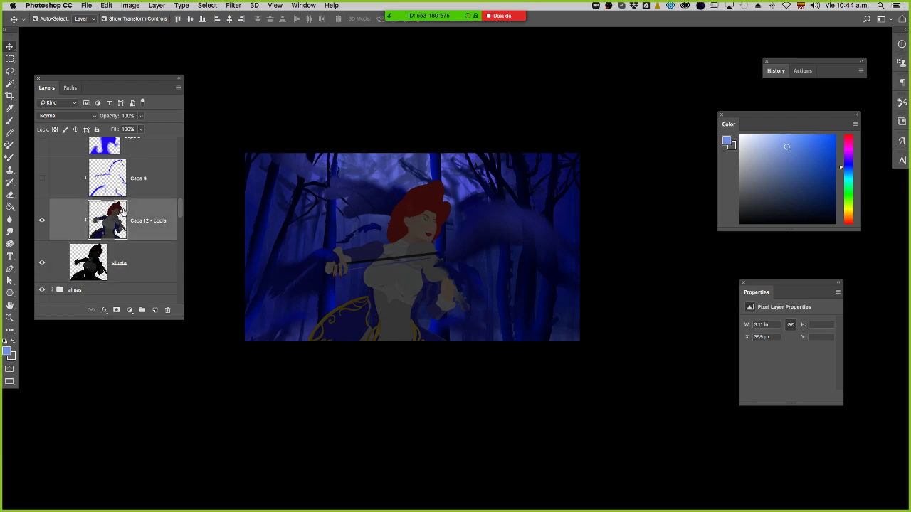
key(super+u)
key(Escape)
drag(165, 225, 151, 255)
scroll(137, 269, down, 2)
key(super+u)
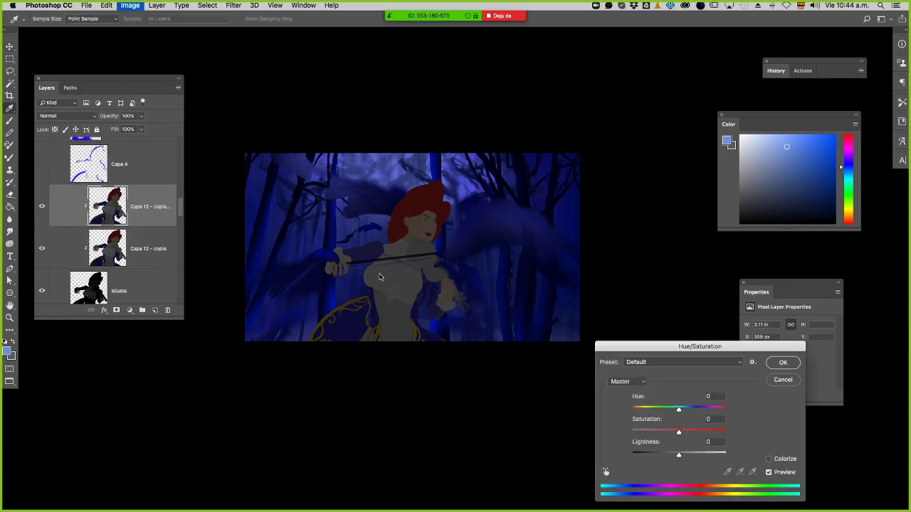
click(694, 430)
drag(696, 430, 695, 430)
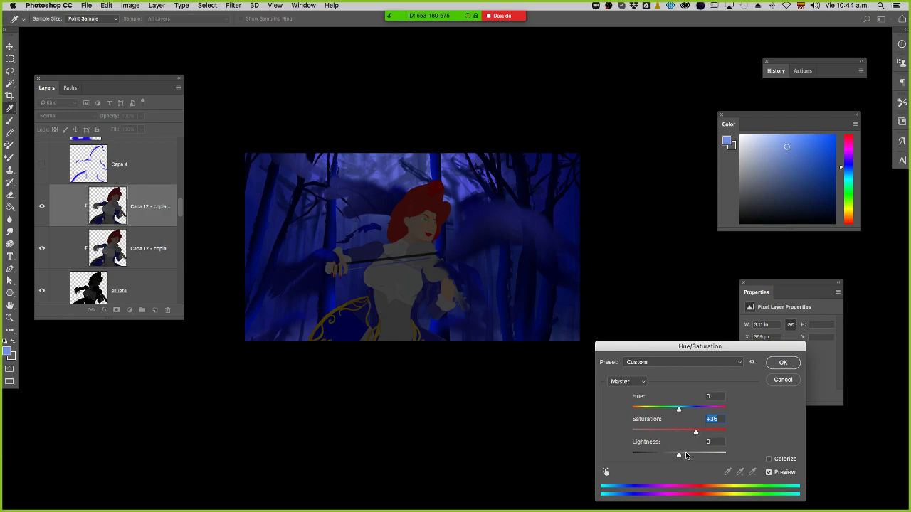
click(690, 453)
key(Return)
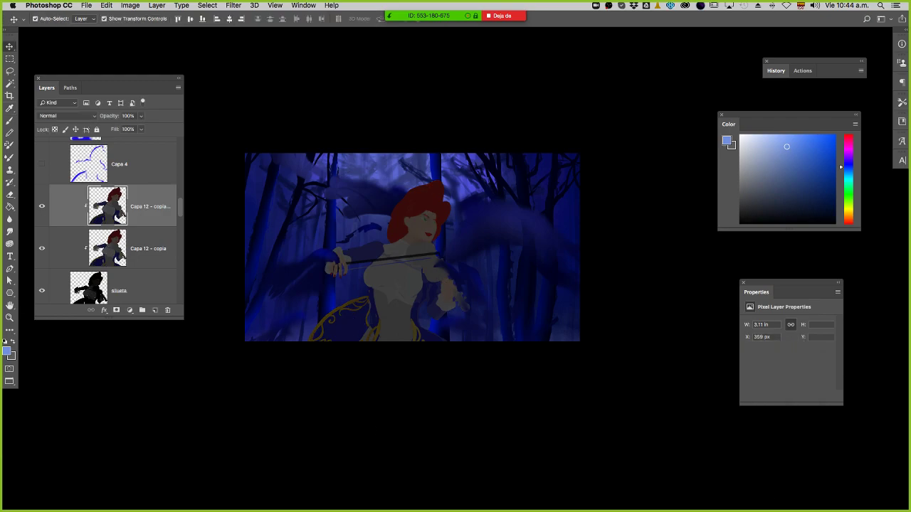
Hide the arco group so the bow no longer covers the woman.
scroll(87, 237, up, 10)
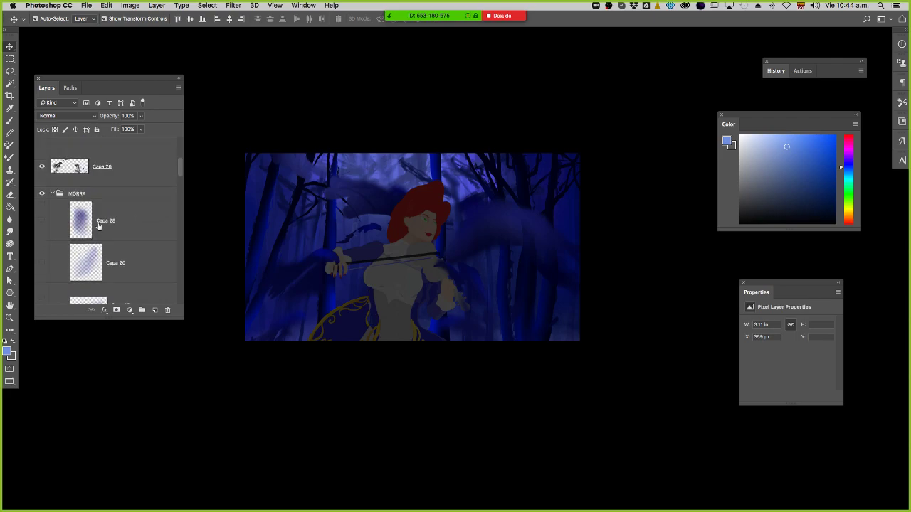
scroll(75, 217, up, 5)
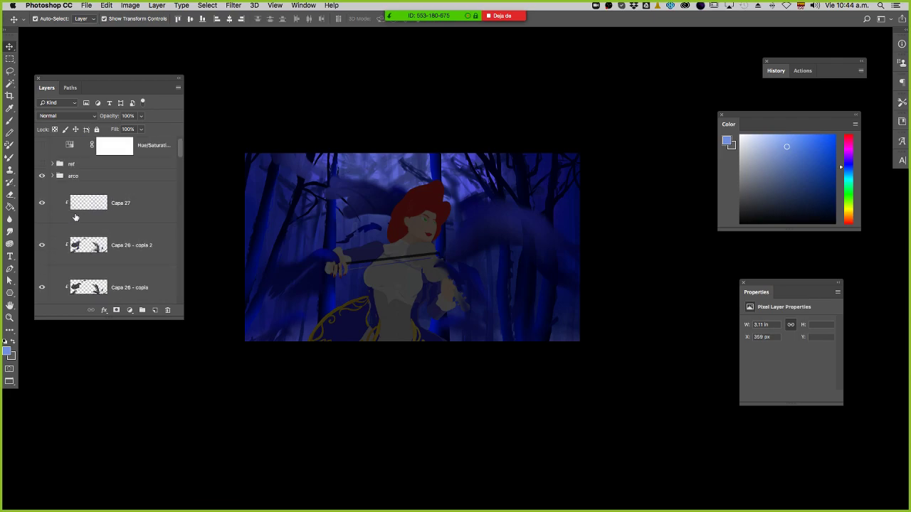
scroll(61, 204, down, 2)
scroll(54, 227, up, 2)
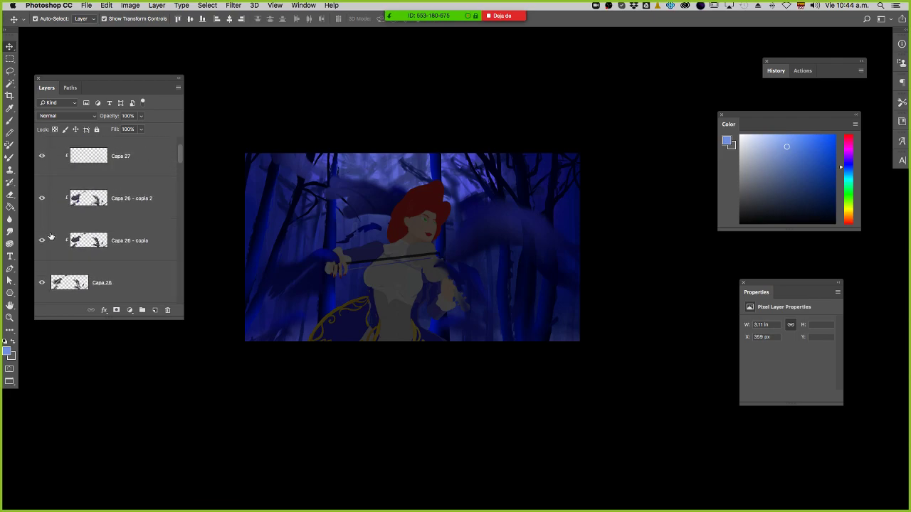
scroll(139, 217, up, 2)
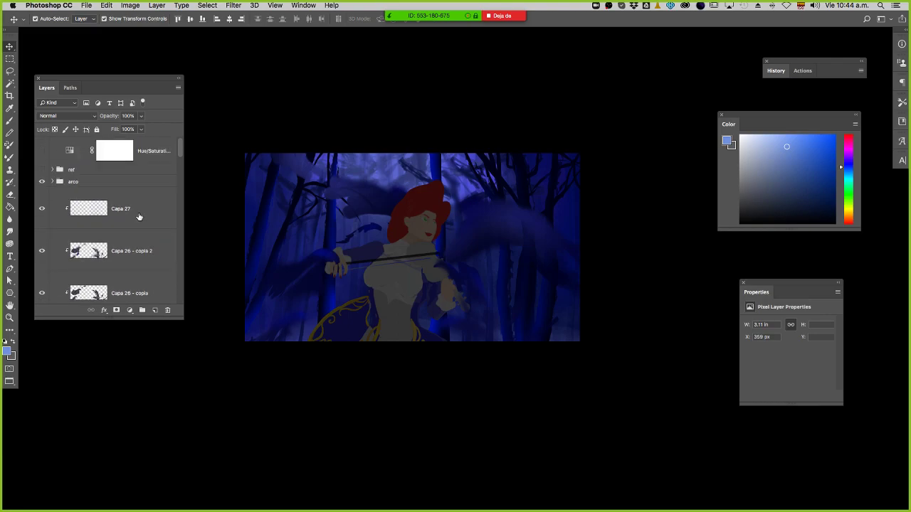
click(41, 182)
scroll(90, 227, down, 5)
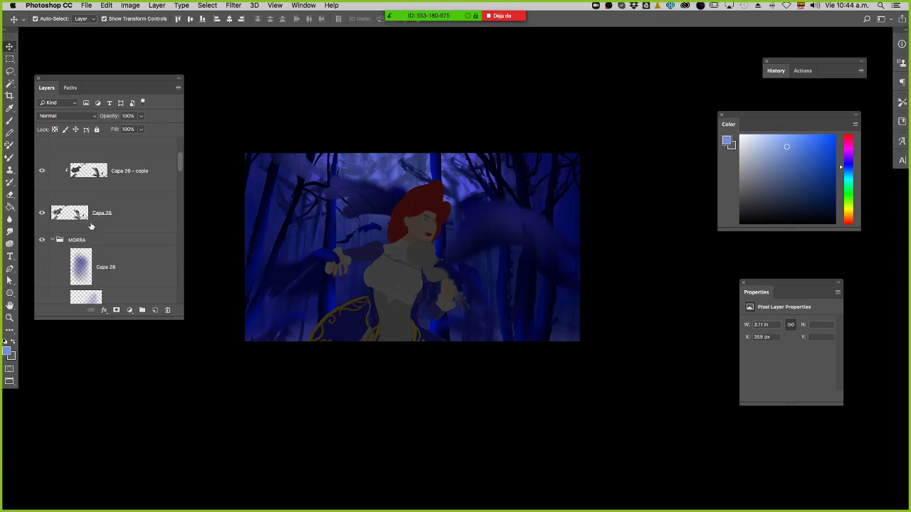
scroll(91, 226, down, 2)
scroll(85, 214, down, 10)
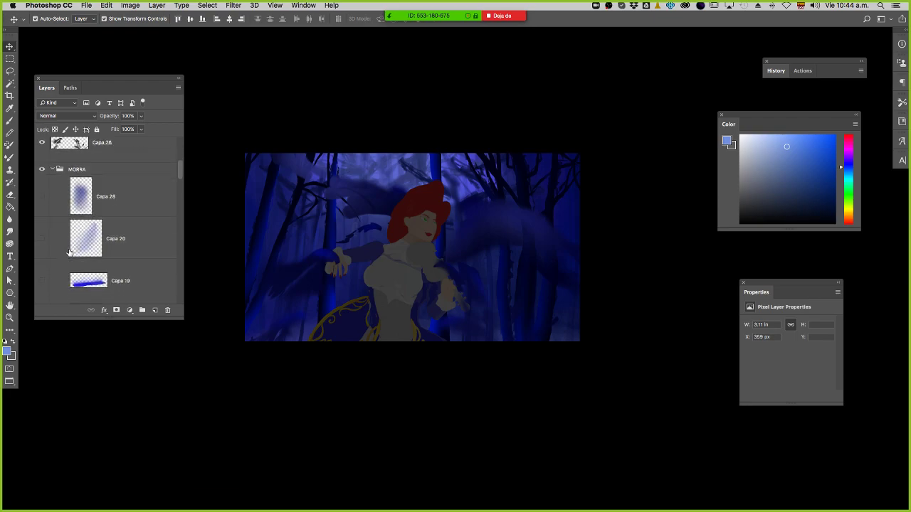
scroll(116, 220, up, 1)
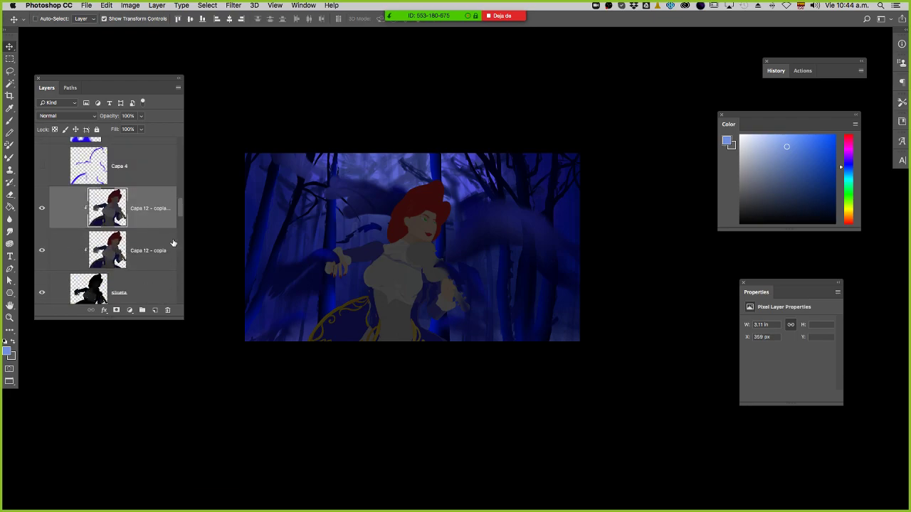
key(super+u)
drag(698, 431, 715, 433)
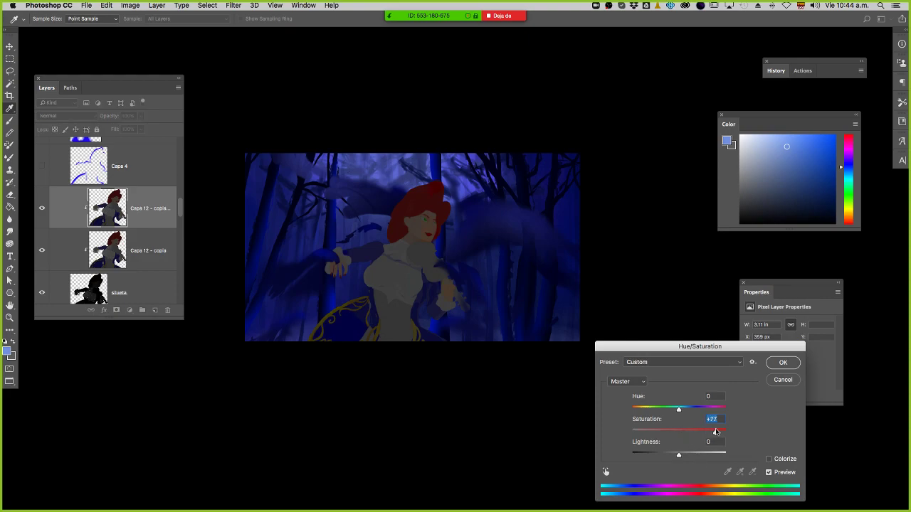
key(Escape)
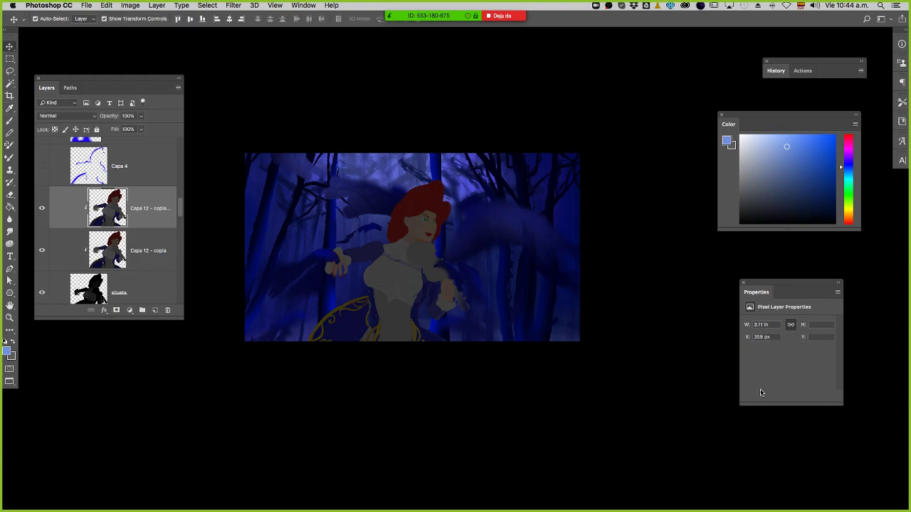
Apply Hue/Saturation to the duplicated flat-colour layer with Saturation +54 and Lightness +25.
key(super+u)
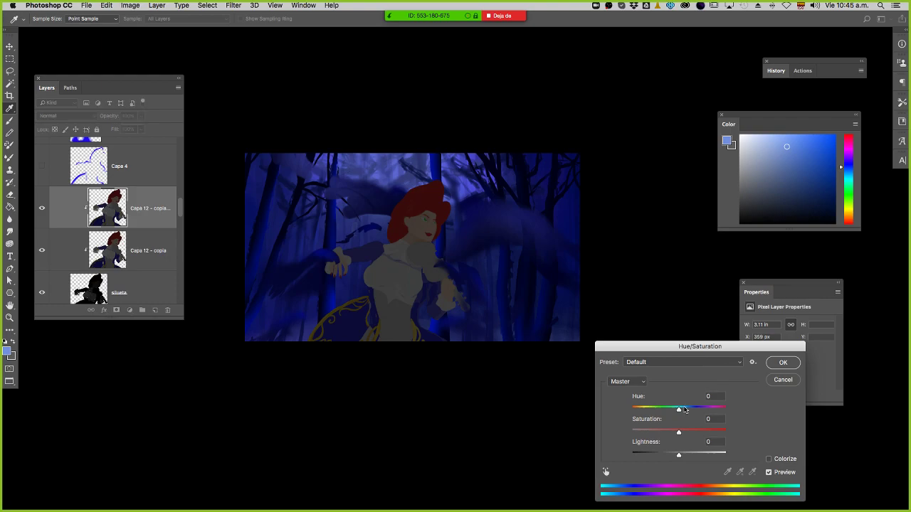
drag(699, 432, 709, 429)
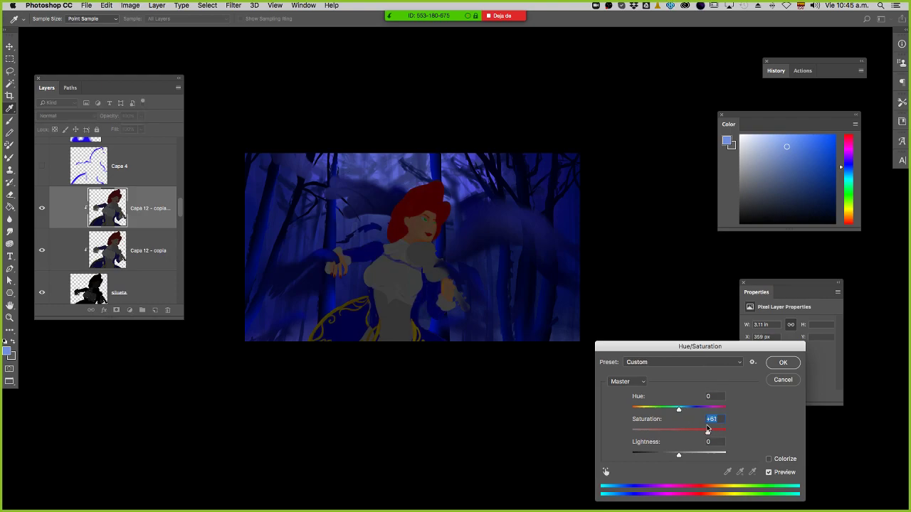
click(689, 454)
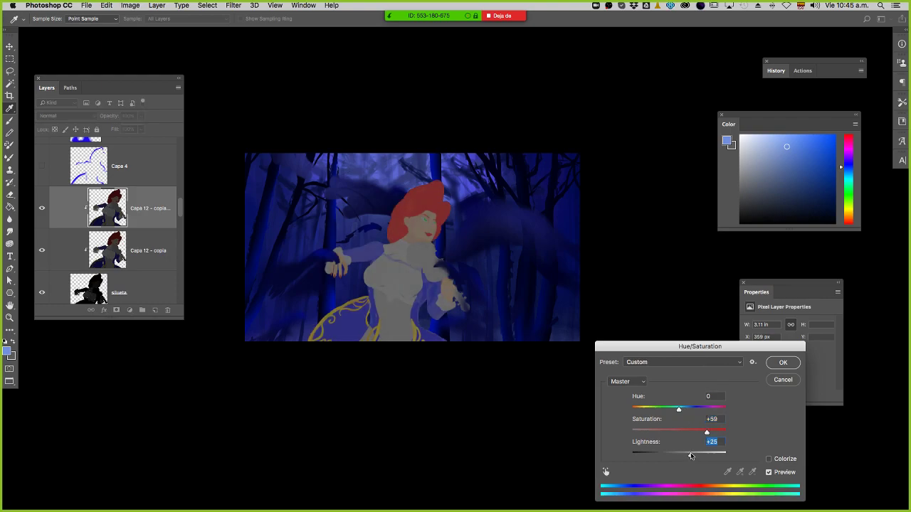
drag(697, 433, 705, 432)
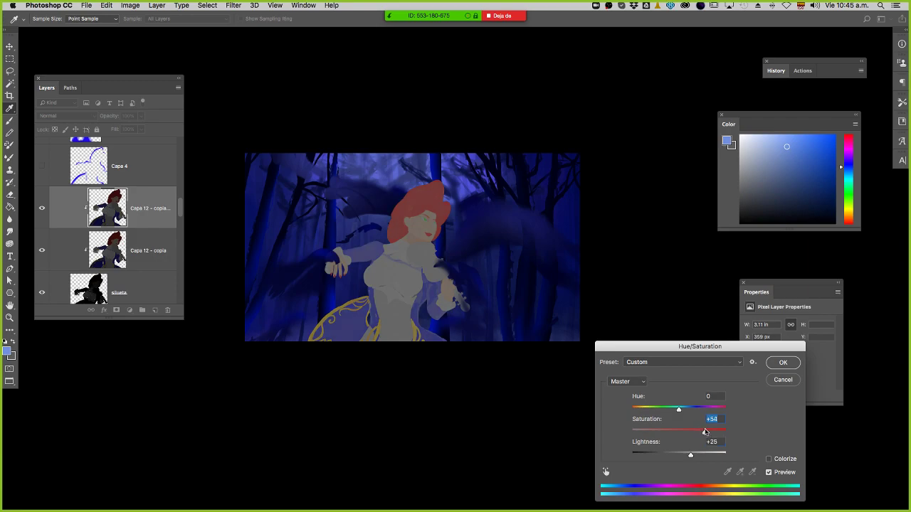
click(783, 363)
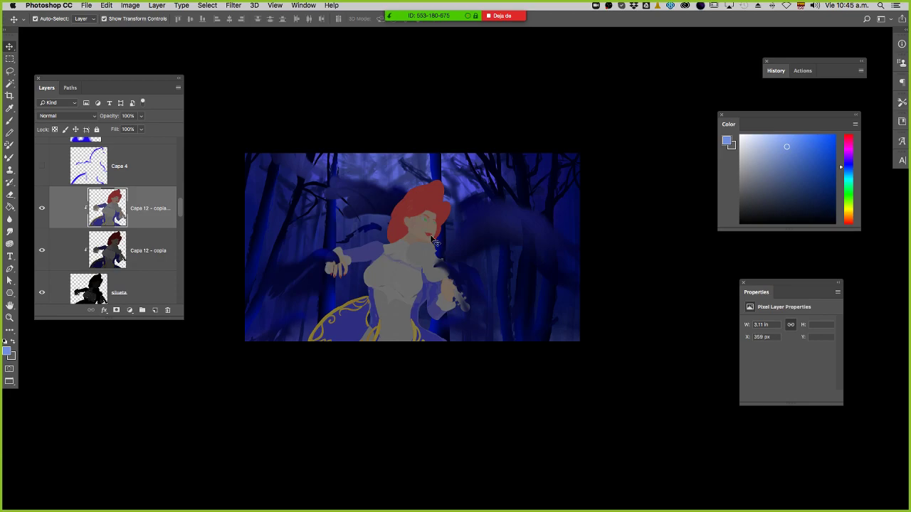
Examine the forest background layers from Capa 15 down to Capa 1 and view the painting without the panels.
drag(313, 283, 391, 182)
key(BackSpace)
drag(503, 234, 340, 237)
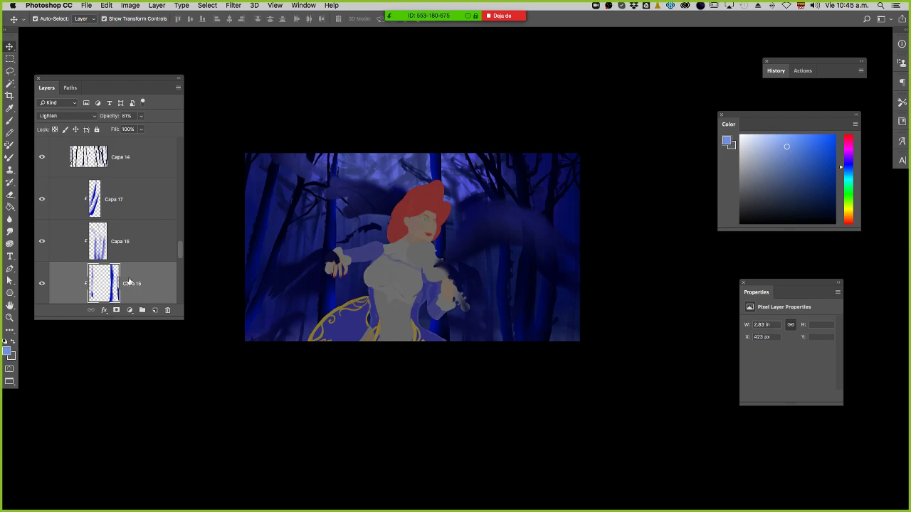
scroll(129, 282, down, 10)
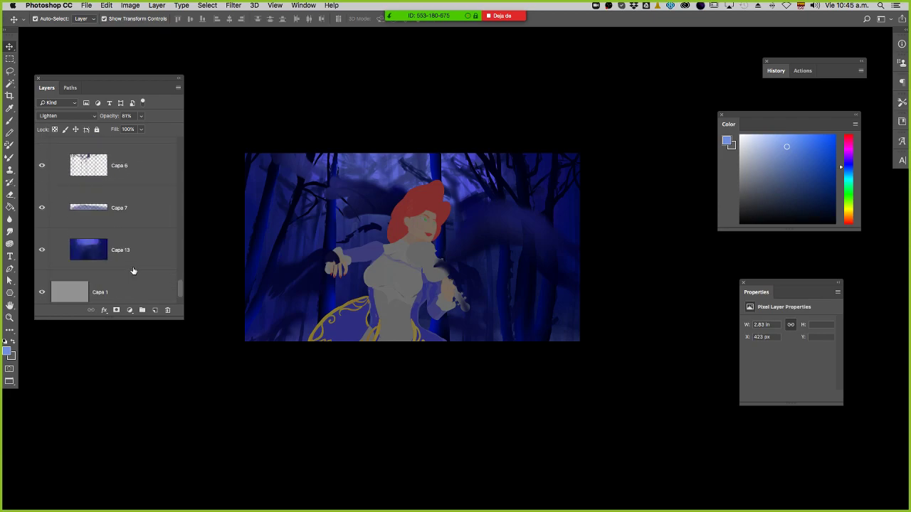
scroll(133, 271, up, 8)
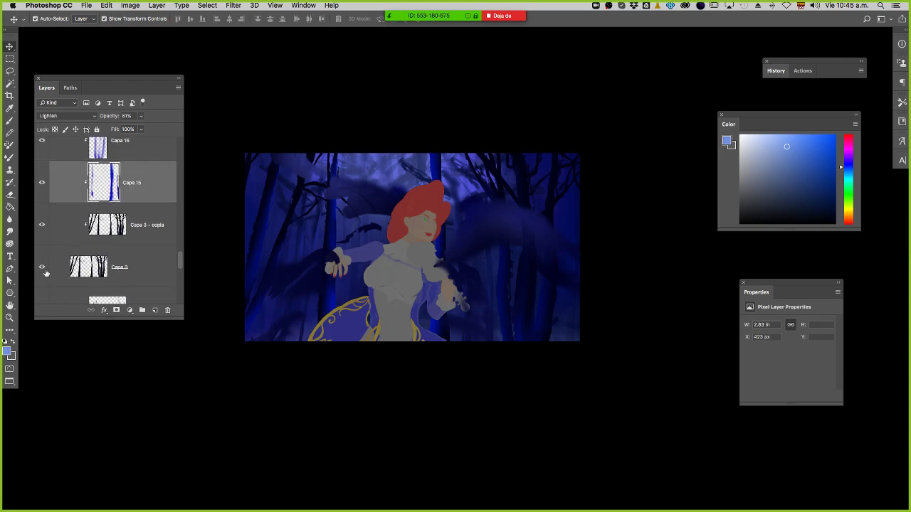
key(Tab)
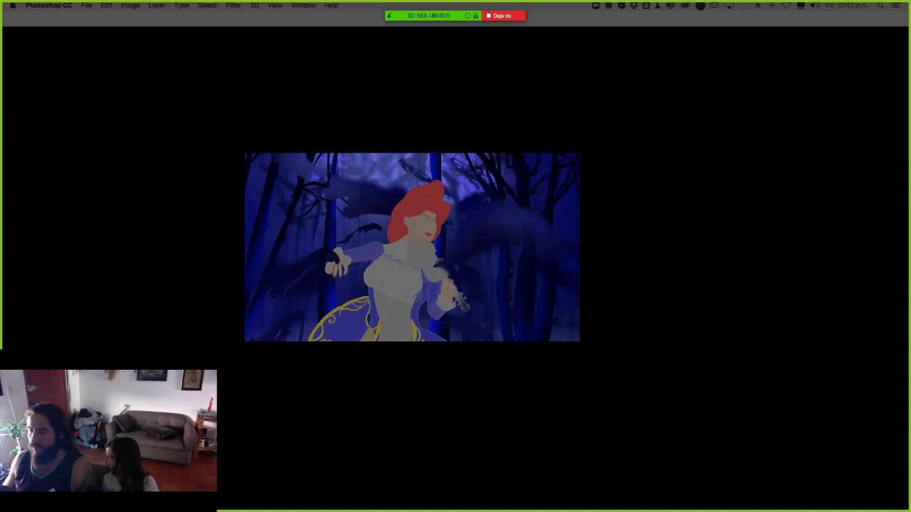
key(Tab)
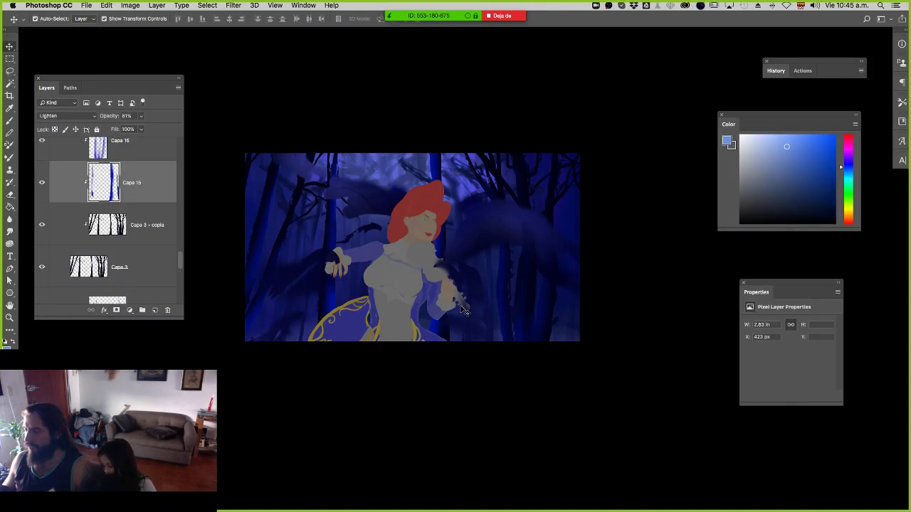
Look through the layers between Capa 23 and Capa 16, toggling Capa 17 to see what it affects.
scroll(139, 187, up, 5)
scroll(139, 188, up, 5)
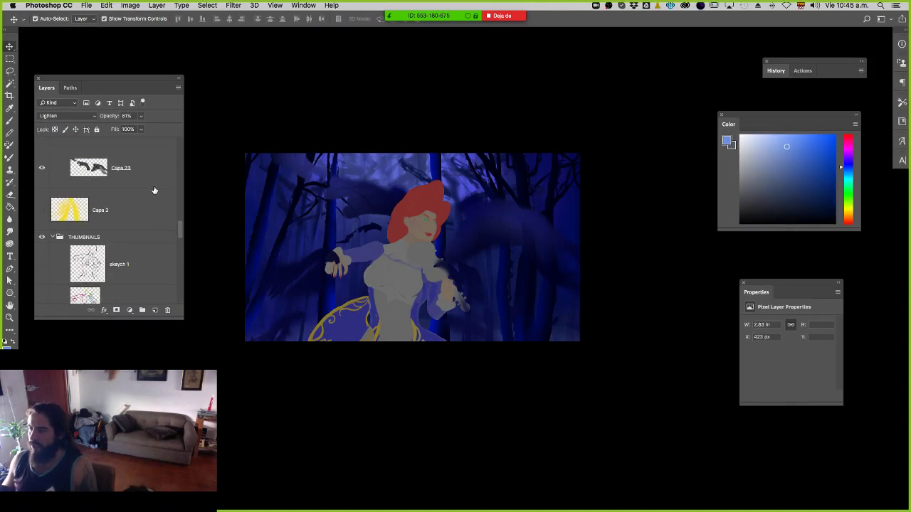
scroll(154, 191, down, 2)
scroll(154, 191, down, 4)
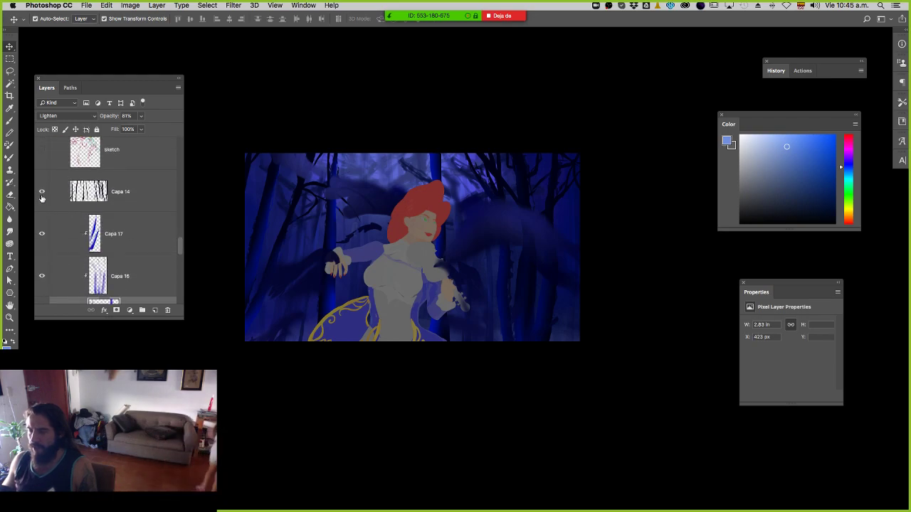
click(42, 234)
click(42, 234)
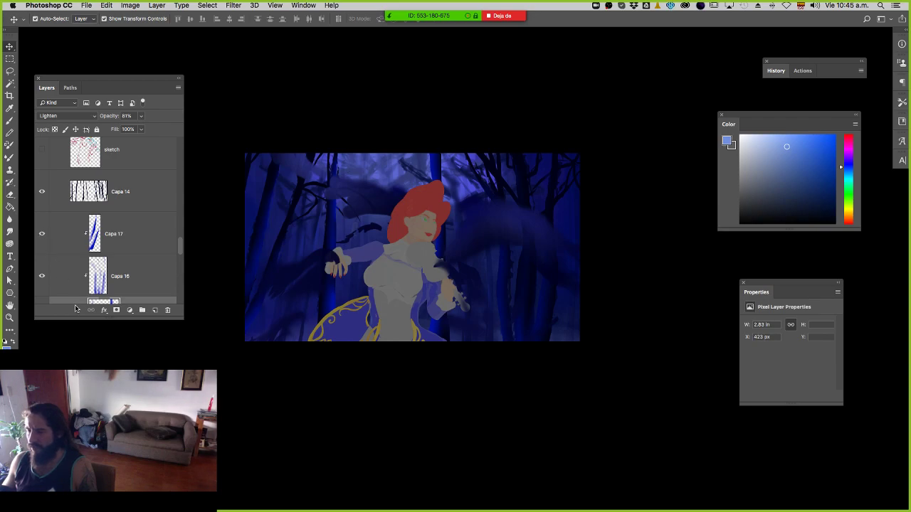
scroll(99, 227, up, 2)
scroll(97, 220, up, 1)
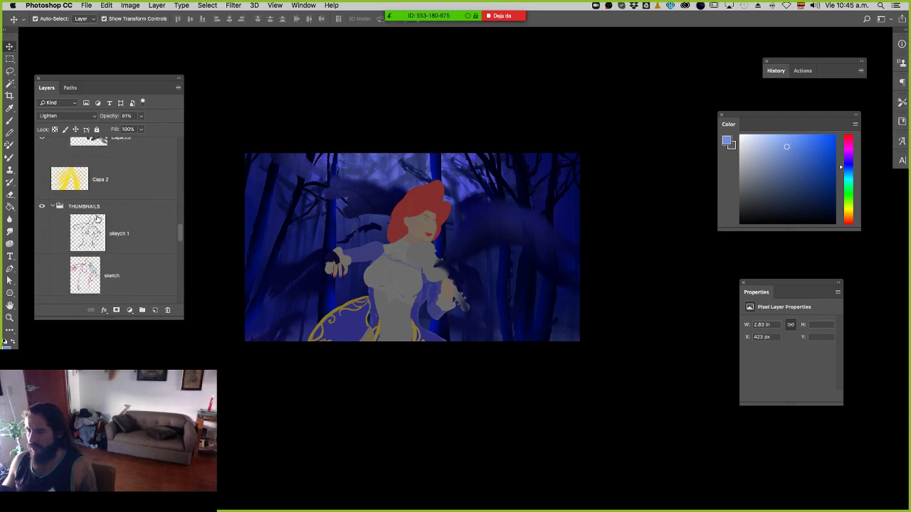
Locate the dark spirit shapes behind the woman in the layer stack and hide the whole almas group.
click(393, 207)
scroll(119, 214, up, 2)
click(42, 168)
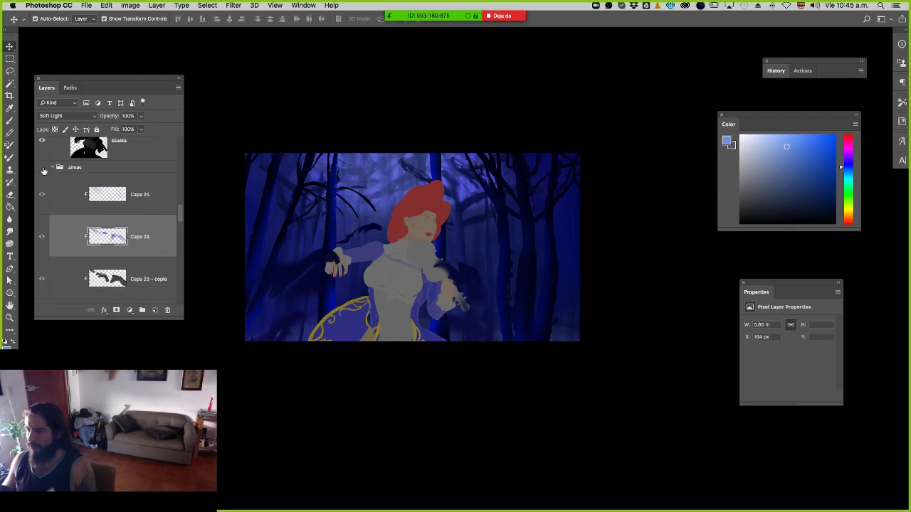
Find the layer with the dark smoky strokes around the woman's arms and hide Capa 26 with its clipped layers.
click(375, 231)
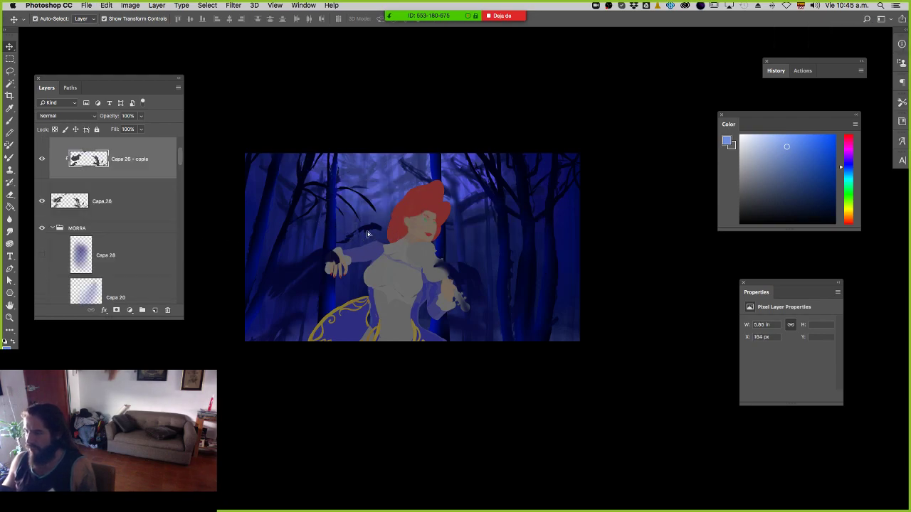
key(z)
mouse_move(366, 227)
mouse_down()
mouse_move(444, 240)
mouse_move(389, 272)
mouse_up()
key(v)
super+click(403, 233)
key(super+z)
key(super+z)
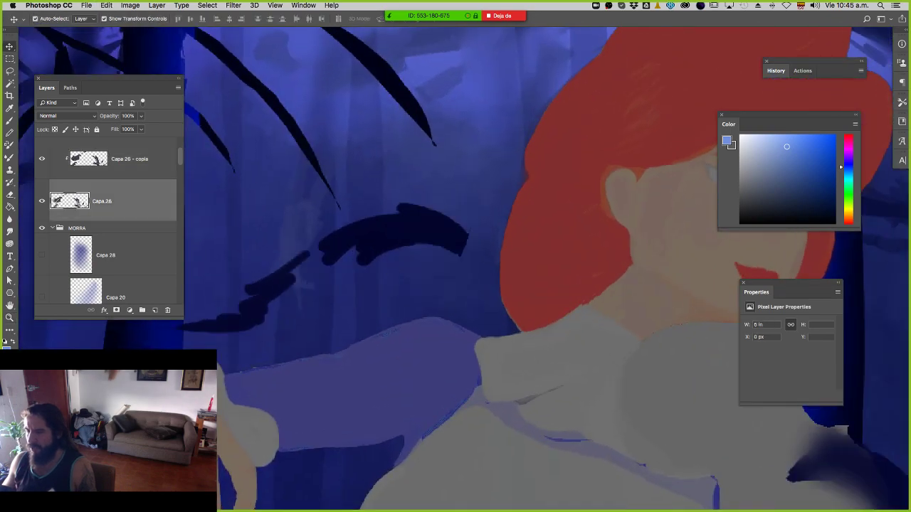
click(41, 201)
key(z)
mouse_move(254, 309)
mouse_down()
mouse_move(182, 327)
mouse_move(195, 325)
mouse_up()
drag(429, 271, 488, 275)
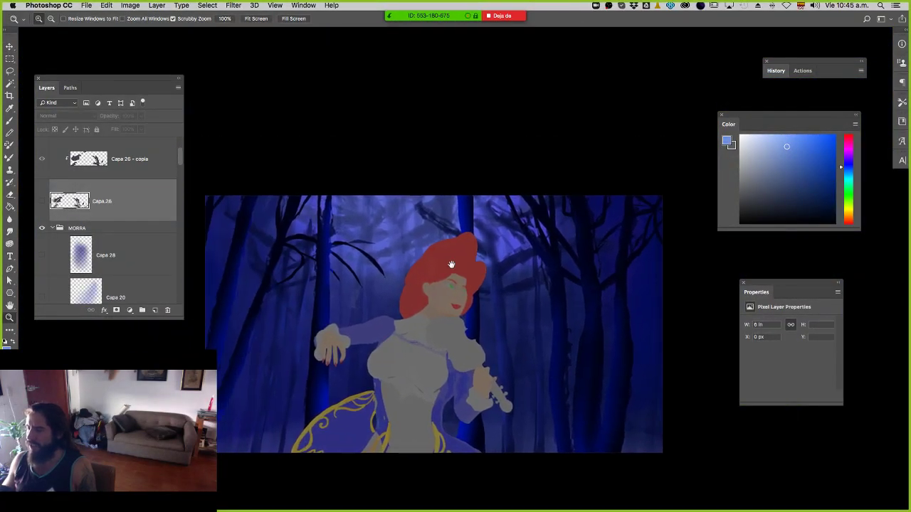
Collapse the MORRA group and look through the layers below it down to the forest trees around Capa 7.
click(52, 227)
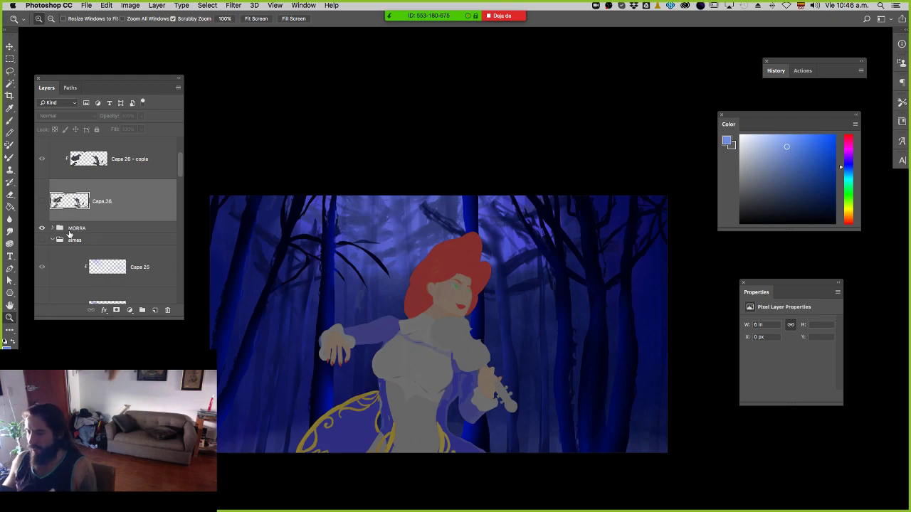
scroll(68, 234, down, 6)
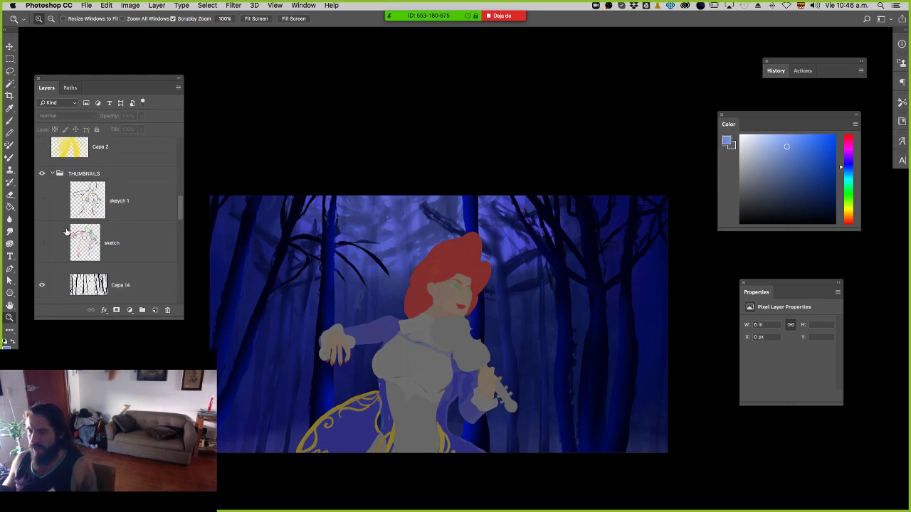
click(42, 202)
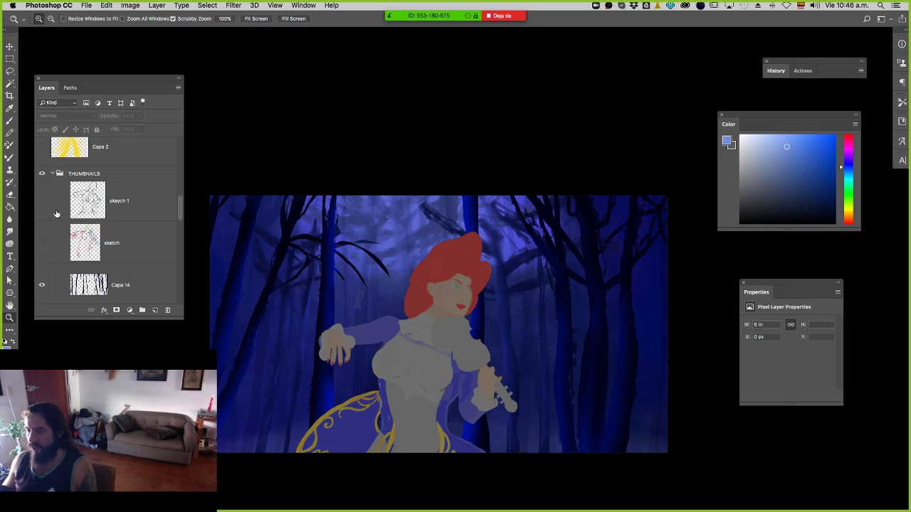
scroll(60, 232, down, 10)
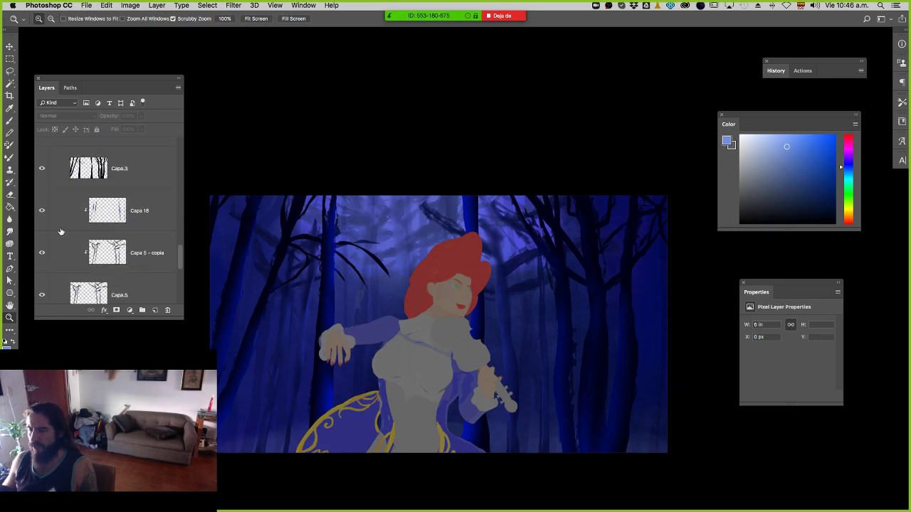
scroll(61, 231, down, 3)
scroll(62, 232, up, 3)
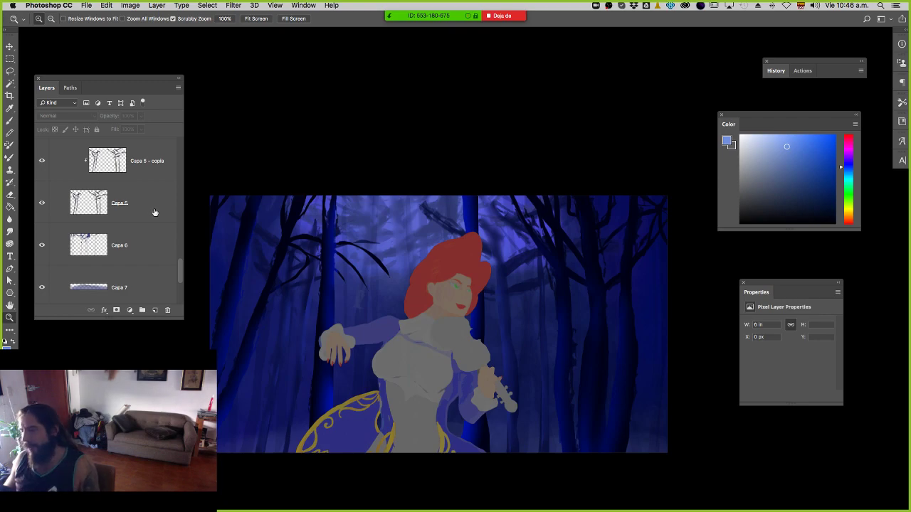
click(434, 278)
mouse_move(492, 282)
mouse_down()
mouse_move(431, 287)
mouse_move(482, 291)
mouse_up()
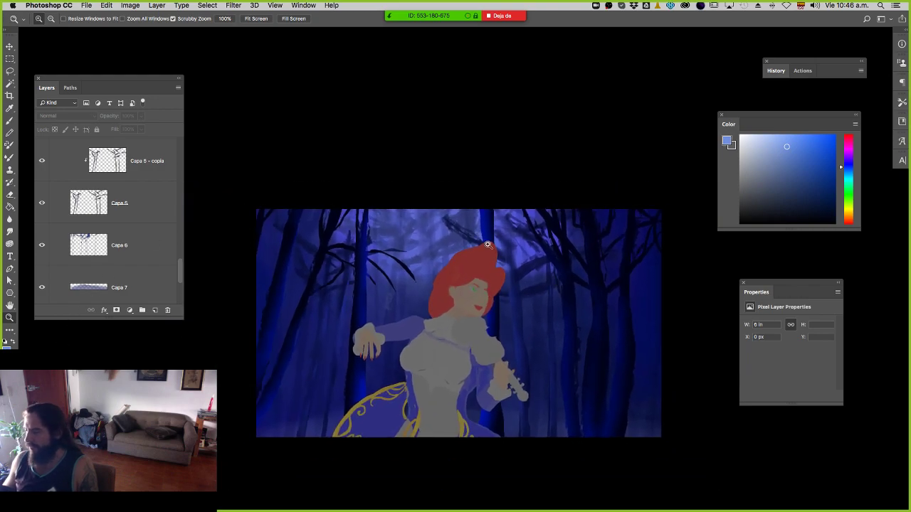
Identify the blue highlights on the tree trunks and delete their clipped layers Capa 16 and Capa 15.
key(v)
drag(599, 328, 600, 352)
key(super+z)
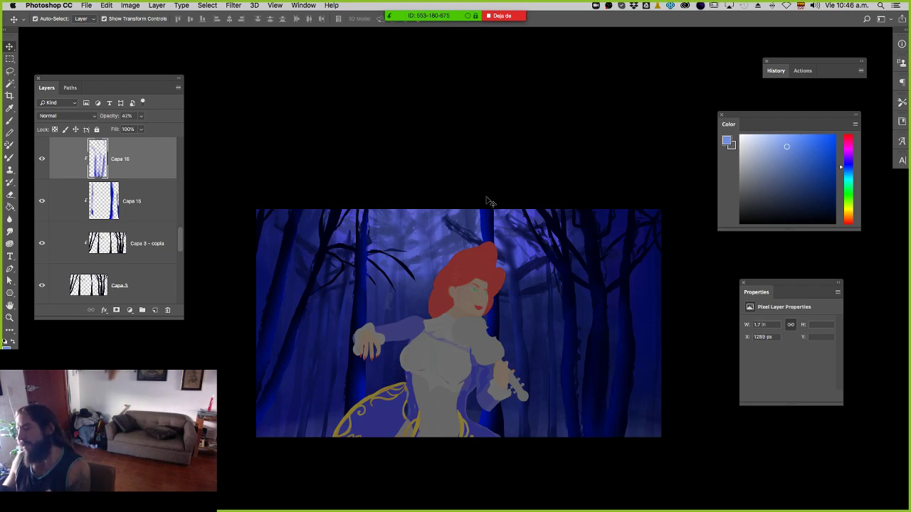
drag(600, 297, 598, 297)
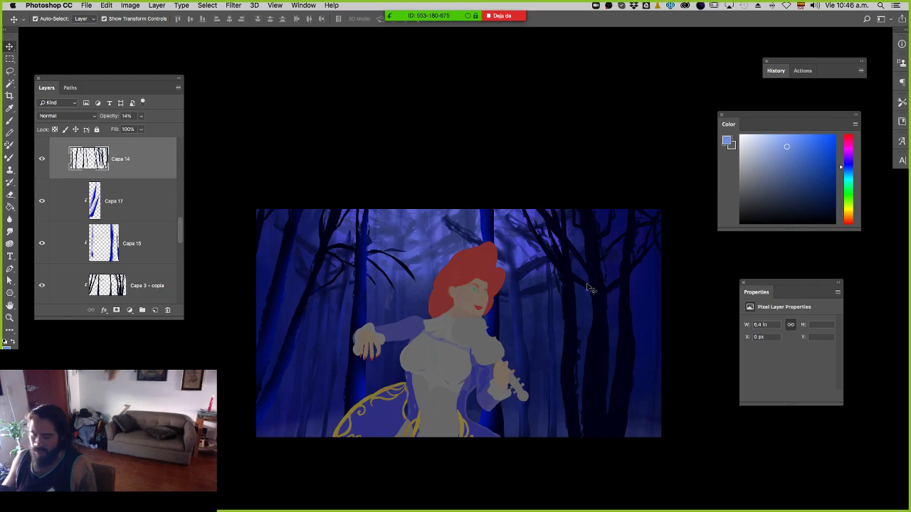
key(XF86AudioMute)
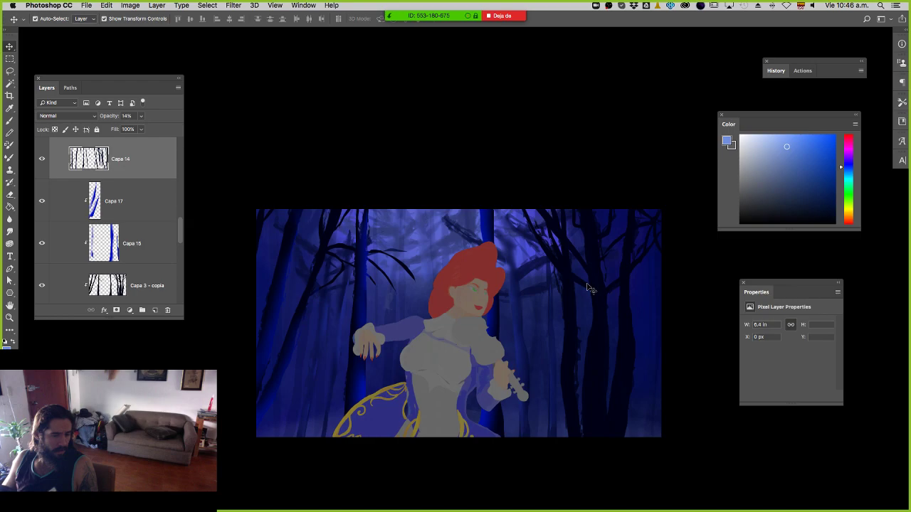
key(XF86AudioMute)
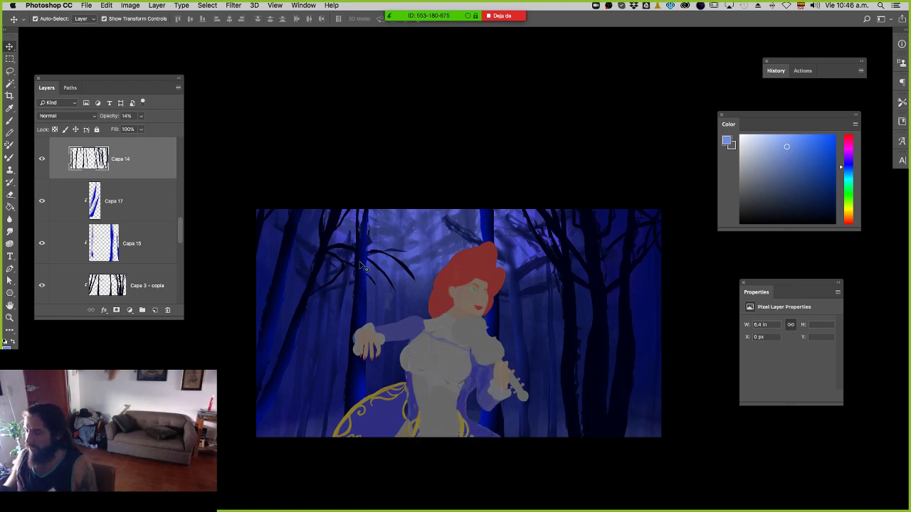
drag(360, 261, 338, 233)
key(super+z)
key(super+e)
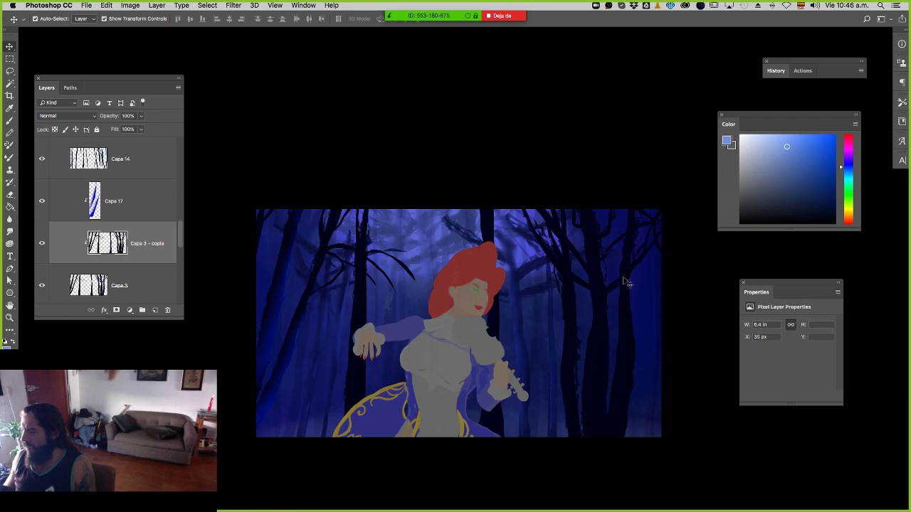
Check which layers hold the dark foreground trees and hide Capa 3 with its clipped layers.
drag(604, 288, 646, 294)
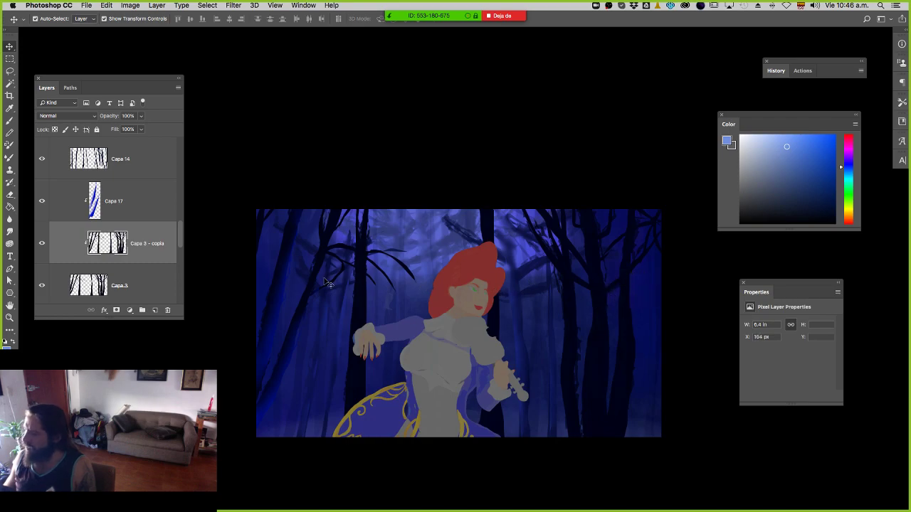
click(432, 250)
drag(432, 249, 359, 274)
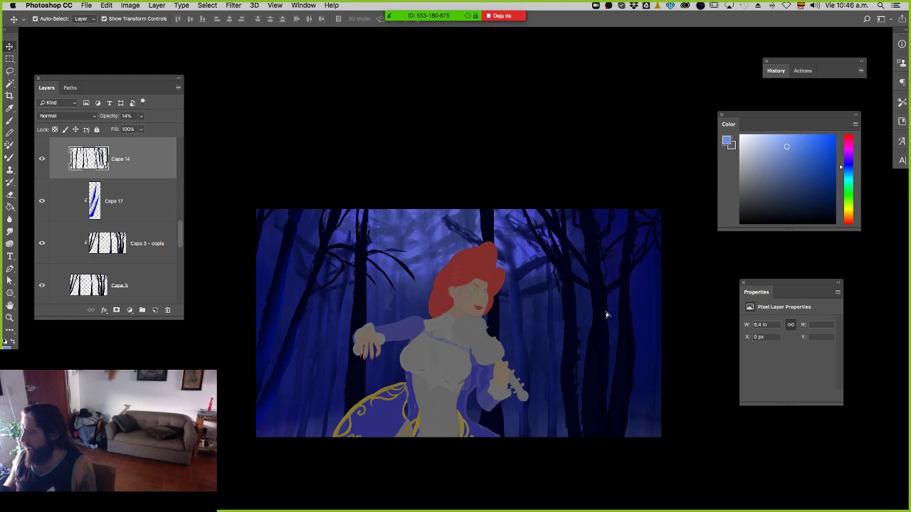
click(43, 286)
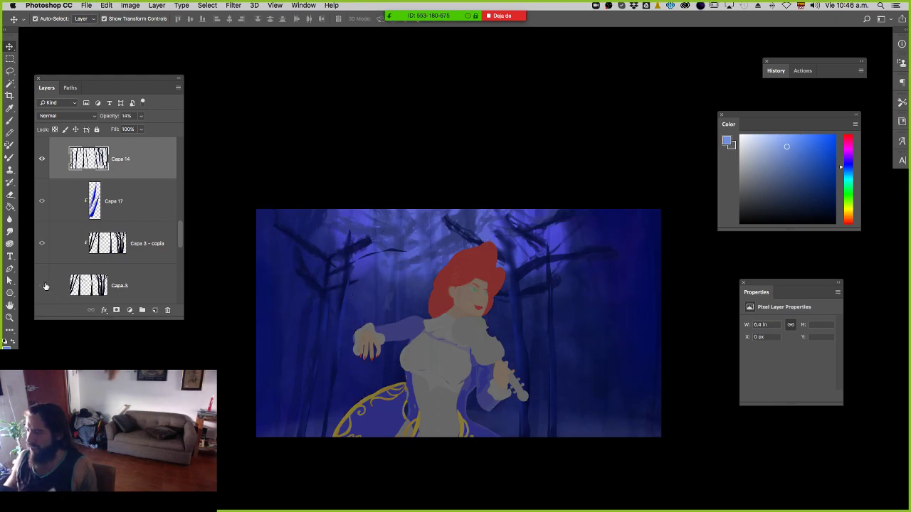
click(43, 286)
click(42, 285)
click(43, 285)
click(43, 285)
Add a new layer above Capa 3 - copia, choose the Itemz Inks brush at a smaller size and set a near-black blue colour.
click(141, 239)
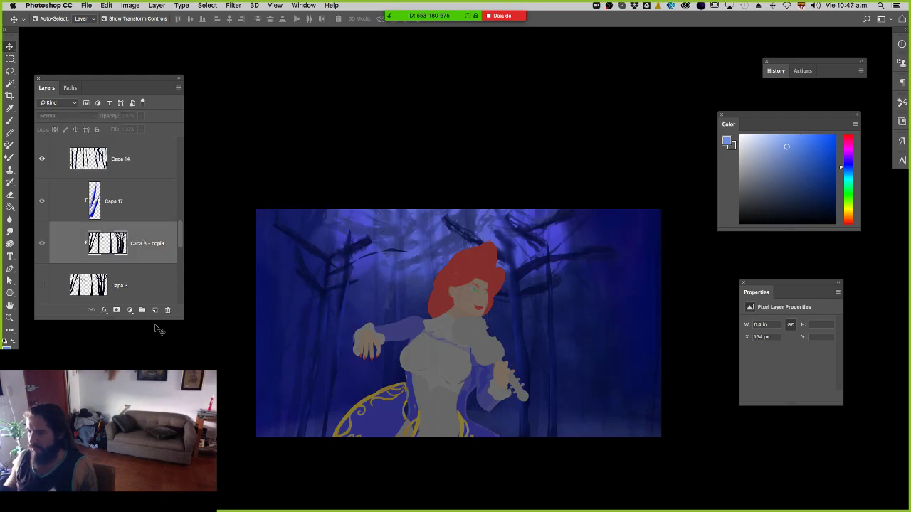
click(155, 311)
key(b)
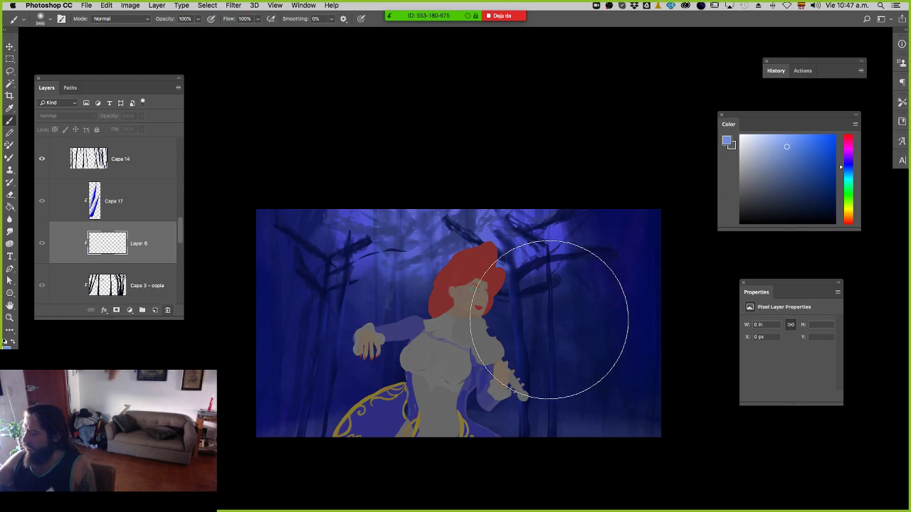
right_click(549, 321)
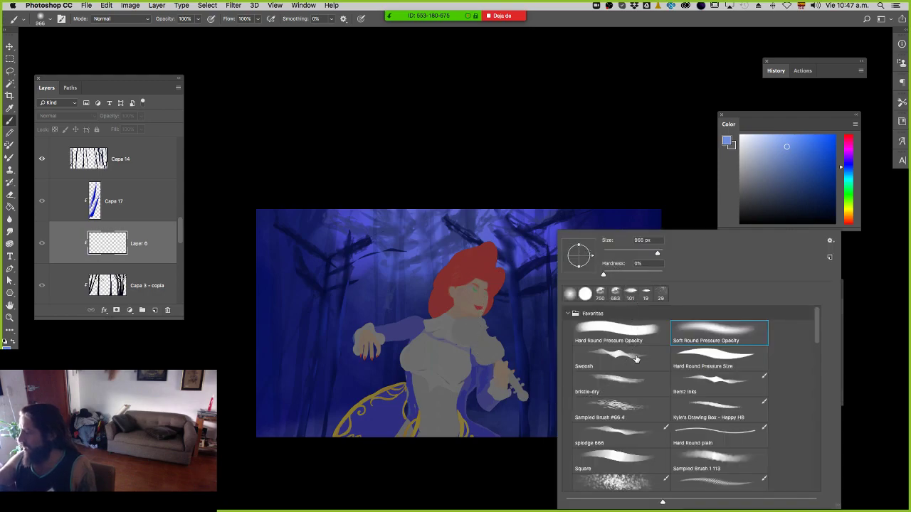
double_click(714, 379)
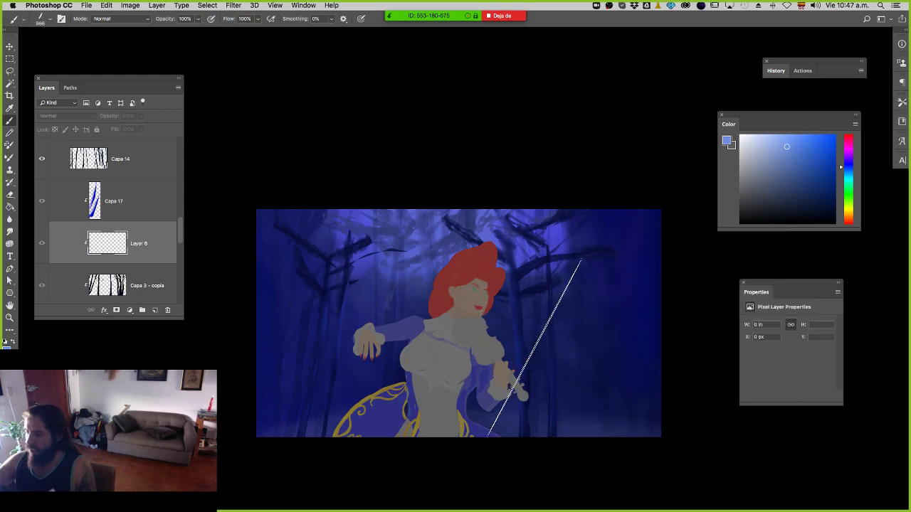
drag(792, 206, 754, 222)
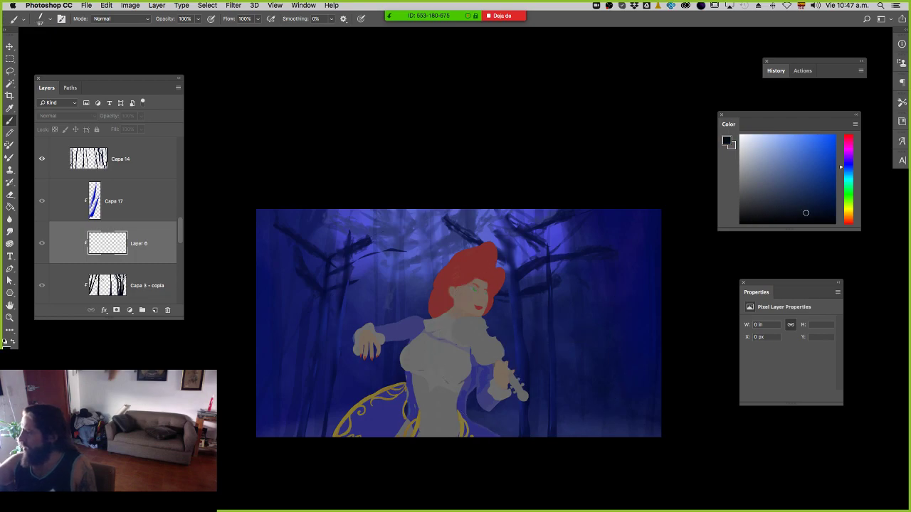
drag(808, 215, 805, 217)
Add a new layer above Capa 14 and paint a thick near-black tree trunk to the right of the woman.
mouse_move(610, 409)
ctrl+alt+mouse_down()
mouse_move(619, 417)
mouse_move(609, 423)
mouse_move(592, 206)
ctrl+alt+mouse_up()
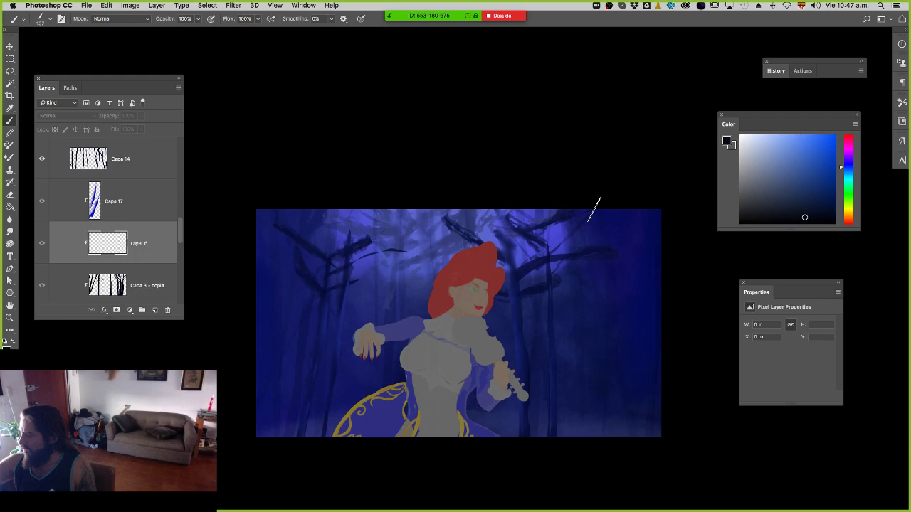
click(152, 163)
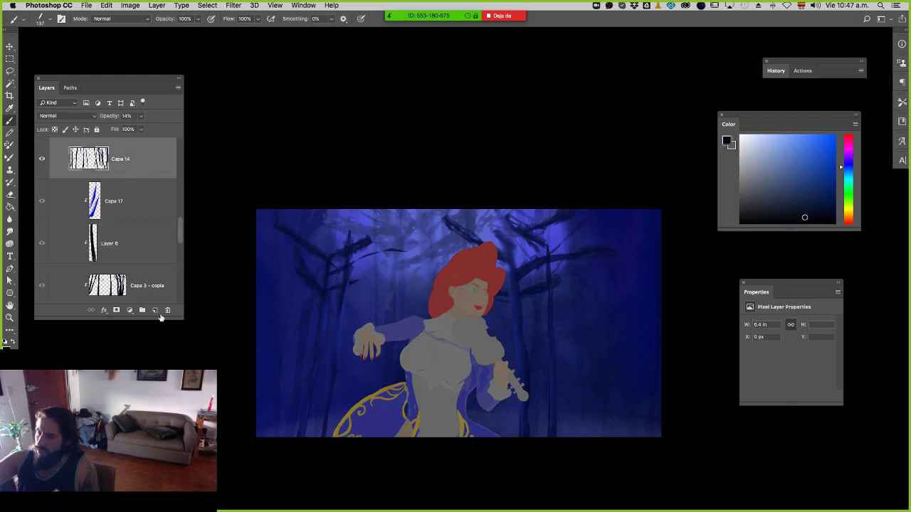
click(156, 311)
drag(602, 433, 593, 163)
drag(604, 417, 602, 417)
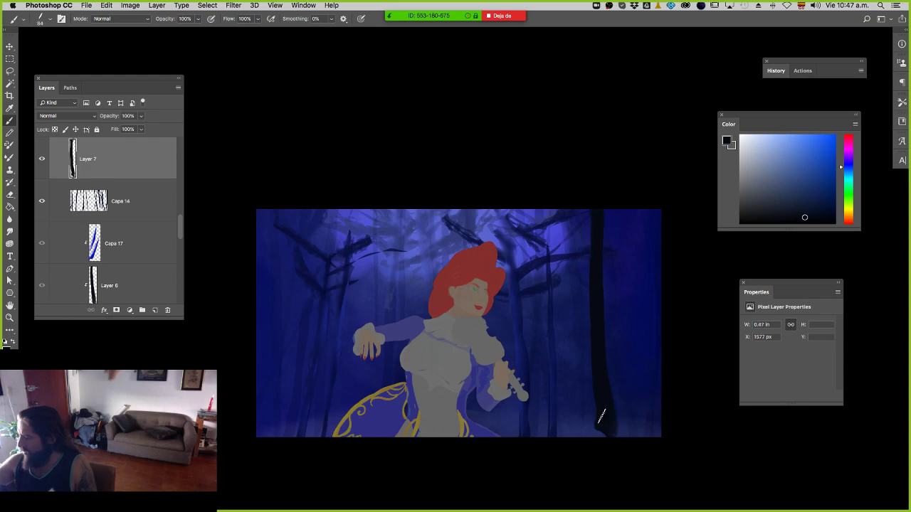
Paint dark branches spreading upward from both sides of the trunk right of the woman.
mouse_move(612, 449)
mouse_down()
mouse_move(603, 358)
mouse_move(614, 277)
mouse_move(667, 204)
mouse_up()
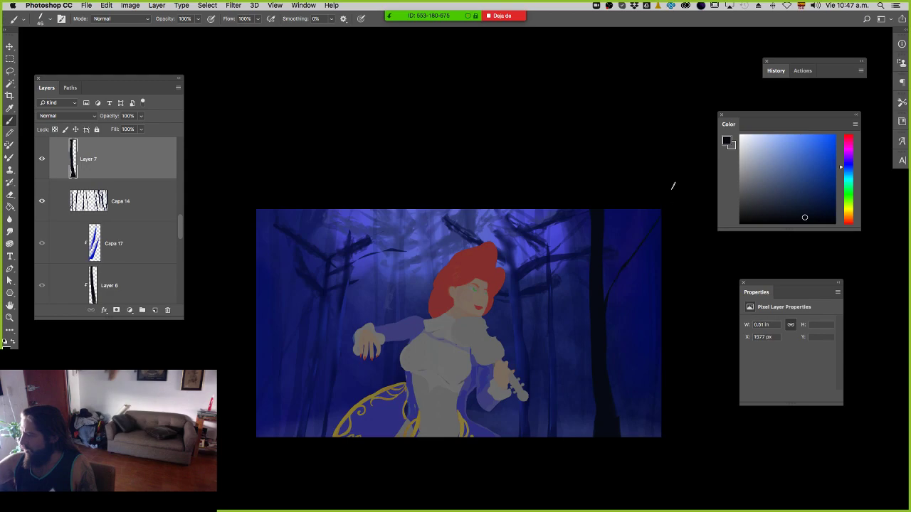
drag(595, 254, 484, 145)
drag(599, 242, 624, 210)
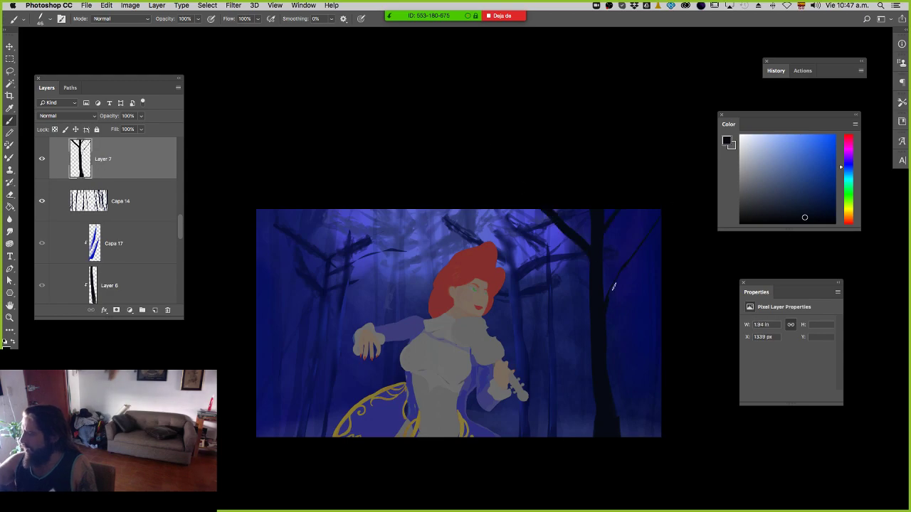
drag(606, 298, 617, 274)
drag(591, 253, 498, 210)
drag(588, 227, 588, 244)
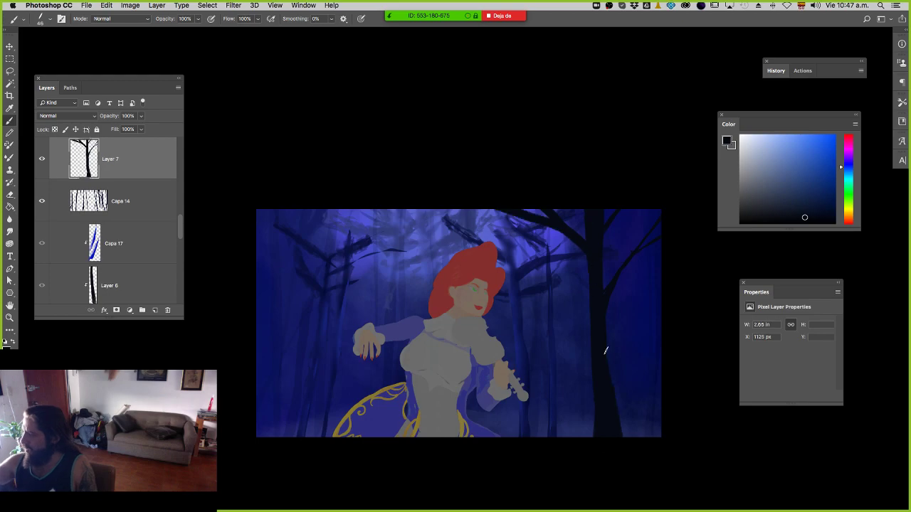
Paint a thick slanted near-black tree trunk with an upper fork to the left of the woman.
drag(281, 437, 346, 197)
drag(275, 437, 337, 198)
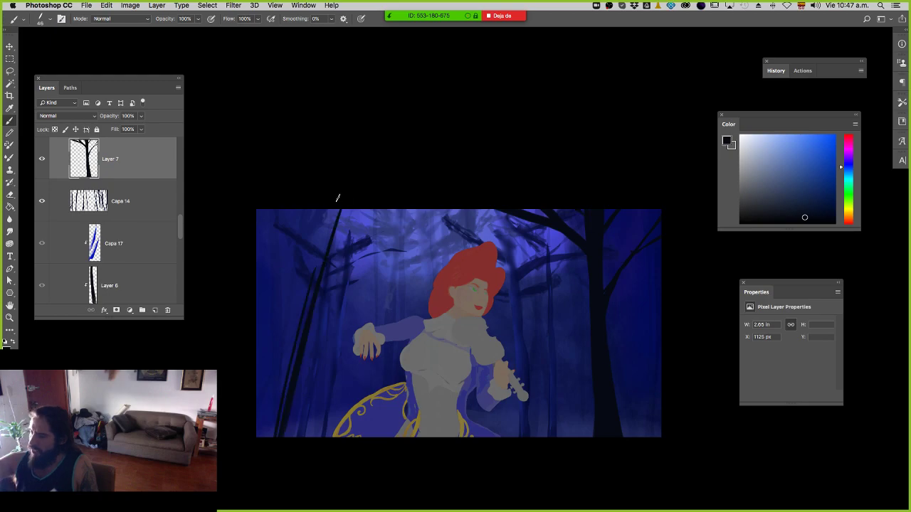
drag(270, 422, 334, 210)
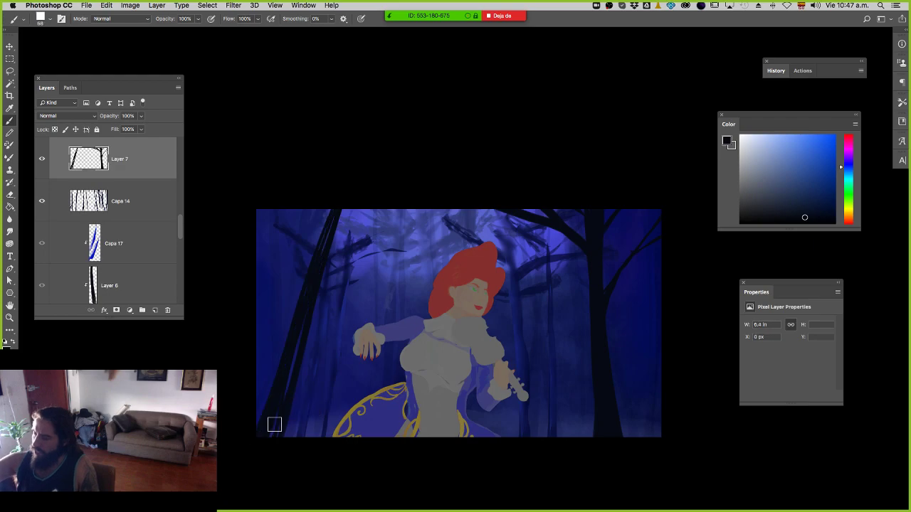
mouse_move(275, 425)
mouse_down()
mouse_move(305, 271)
mouse_move(283, 210)
mouse_up()
With a brush of about 25 px, paint long dark branches from the left tree arching over the woman's head.
drag(306, 281, 301, 243)
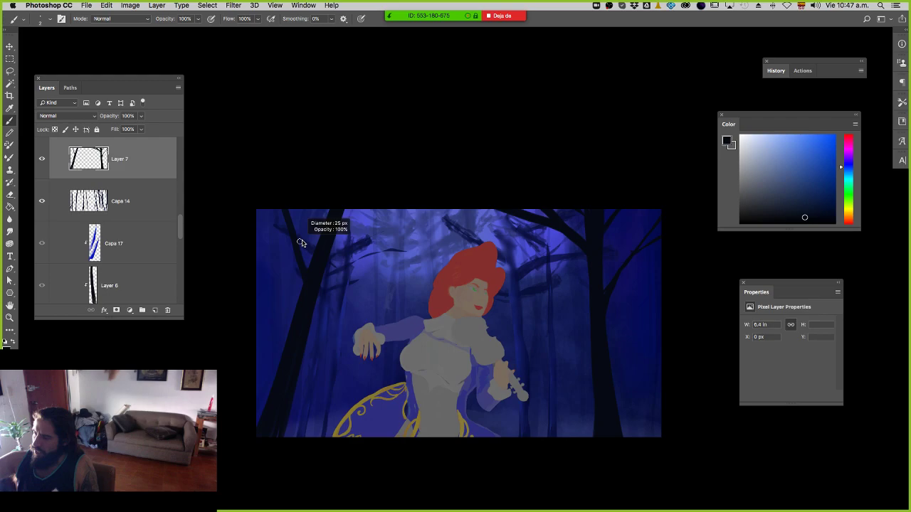
drag(332, 258, 415, 176)
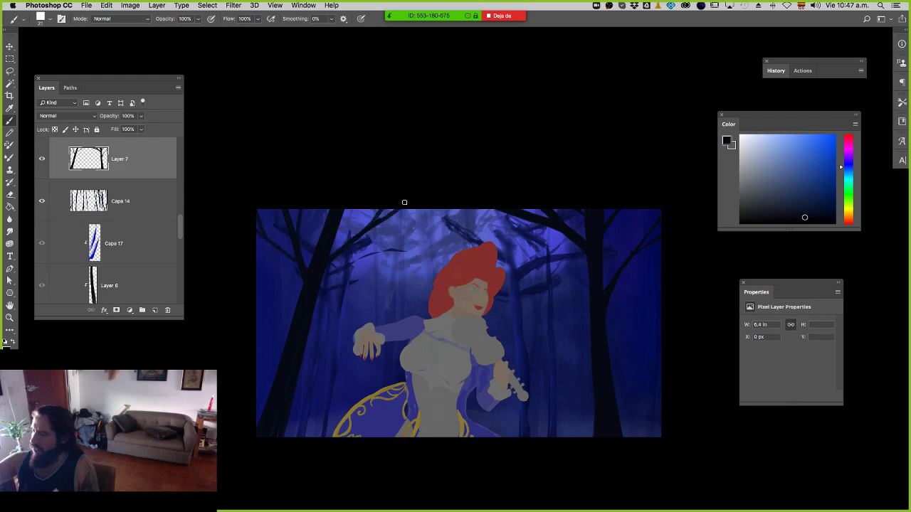
mouse_move(354, 247)
mouse_down()
mouse_move(438, 210)
mouse_move(462, 210)
mouse_up()
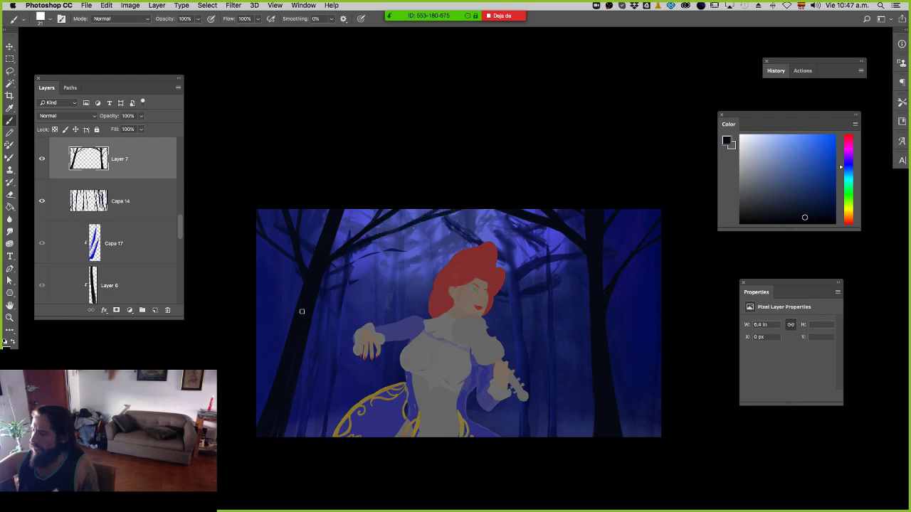
drag(329, 291, 476, 210)
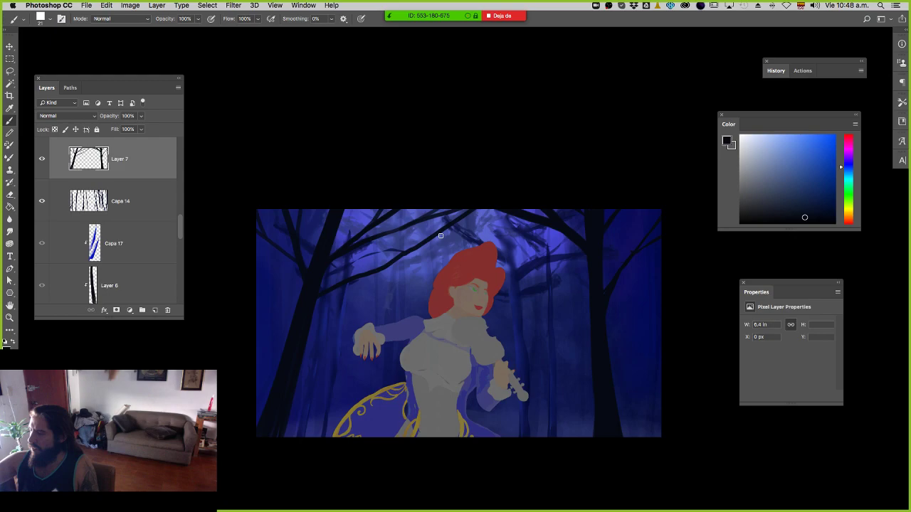
drag(440, 236, 490, 212)
drag(370, 275, 405, 232)
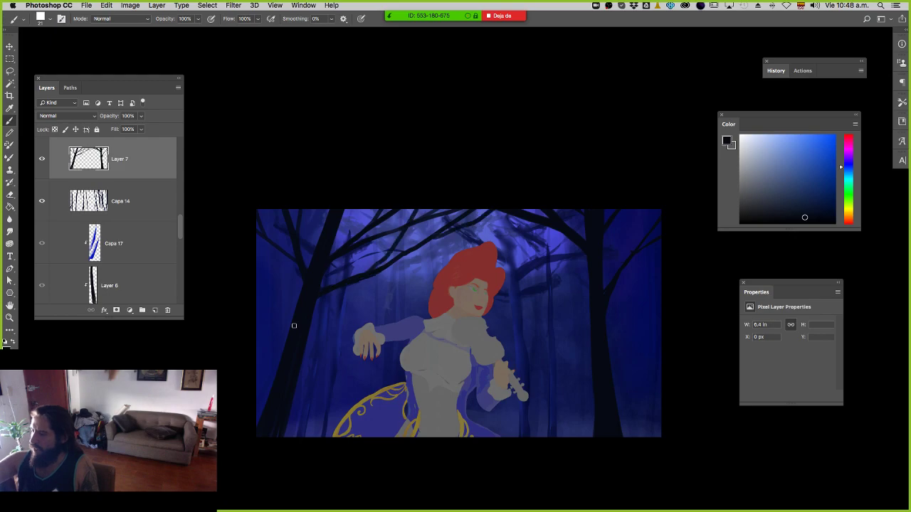
Paint further branches from the left tree to the picture's edge and add thin branches to the right tree.
drag(299, 300, 257, 250)
drag(293, 316, 277, 307)
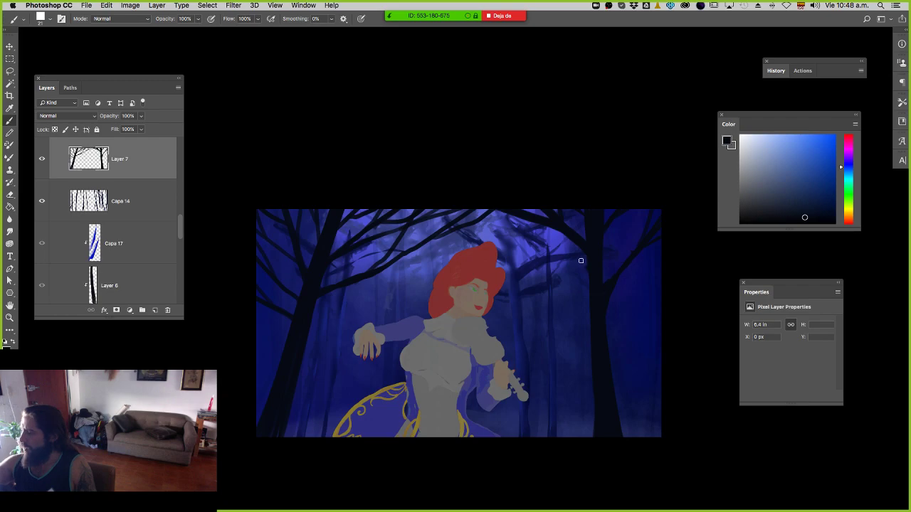
drag(627, 214, 601, 254)
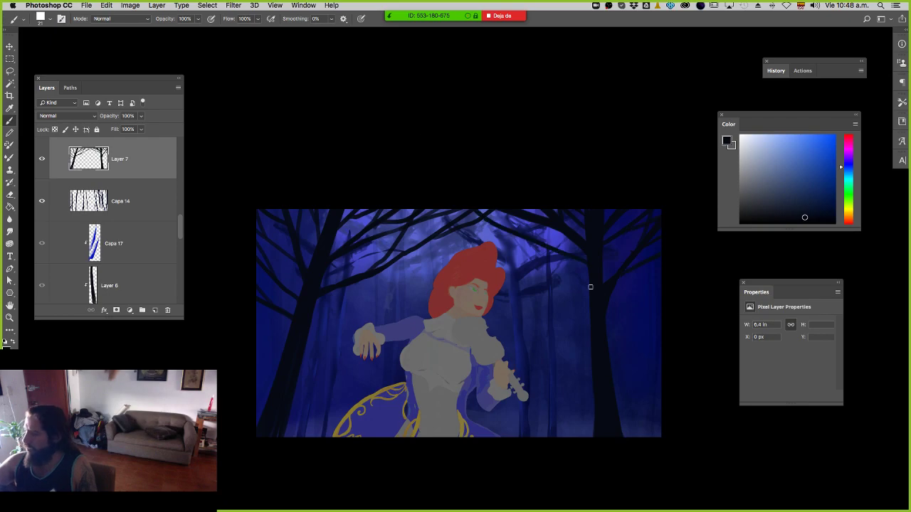
Add an empty layer above Capa 14, then move the Capa 5 background trees about 95 px right and 58 px down.
click(55, 205)
click(154, 310)
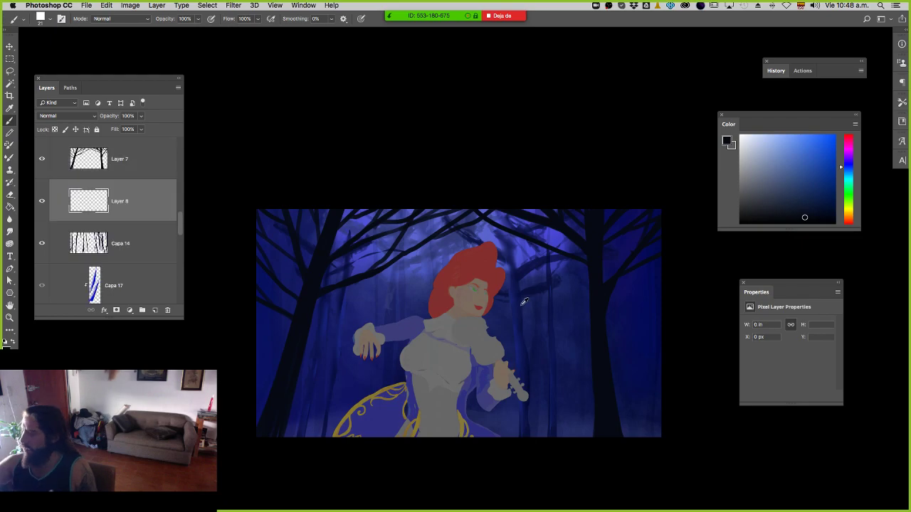
key(v)
click(557, 337)
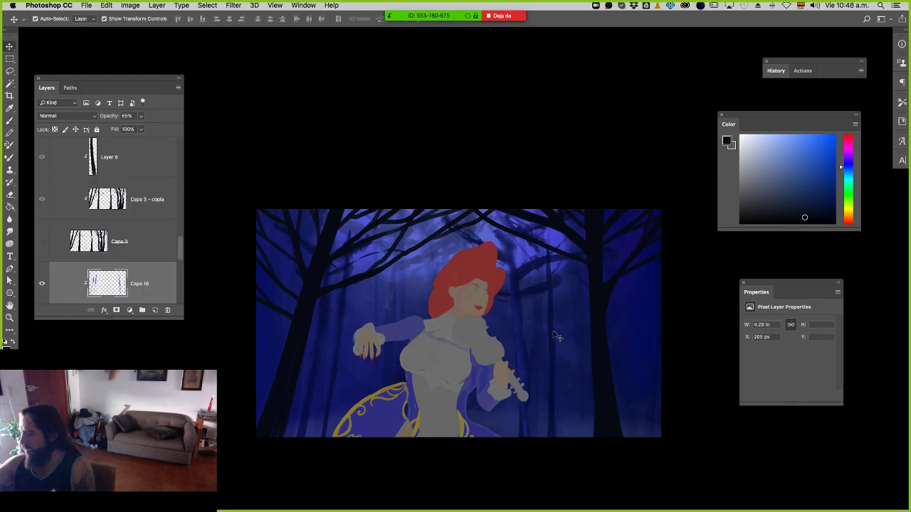
click(552, 348)
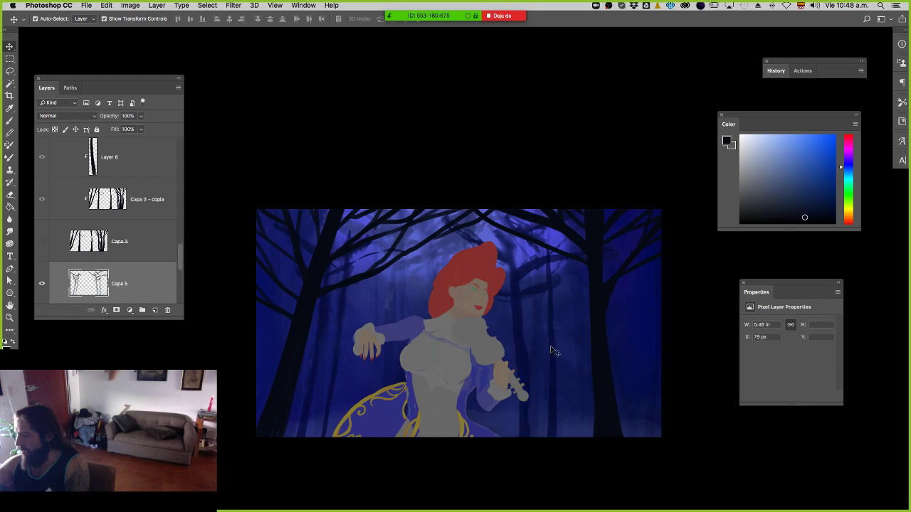
drag(551, 348, 573, 365)
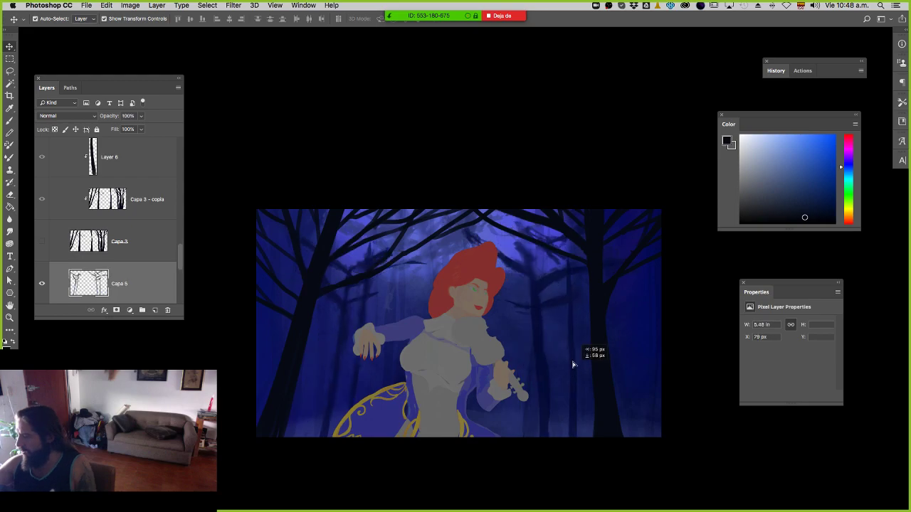
Distort the Capa 5 trees by pulling both lower corners outward and down, so the trunks spread toward the base.
key(ctrl+t)
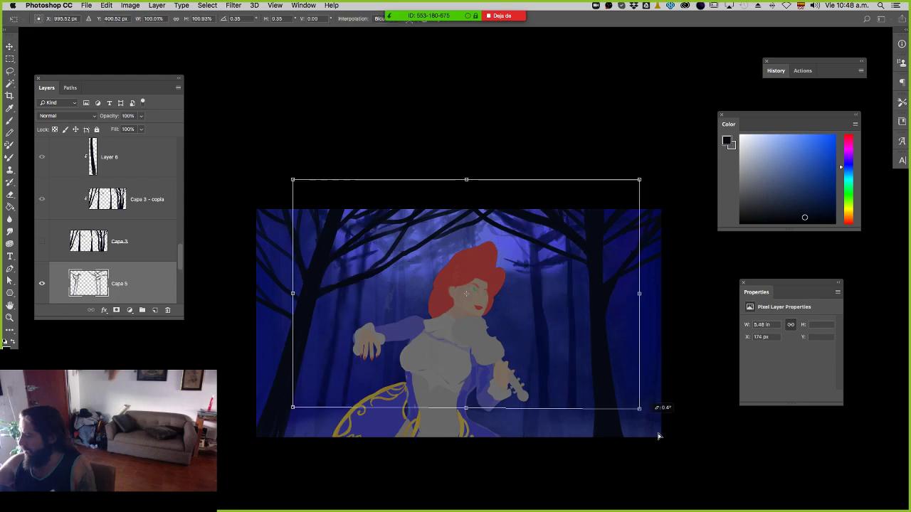
drag(659, 436, 224, 484)
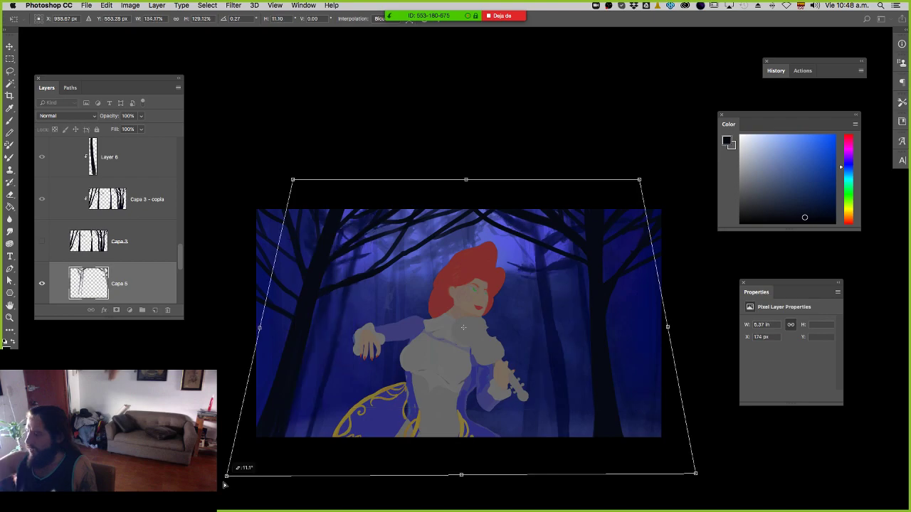
key(Escape)
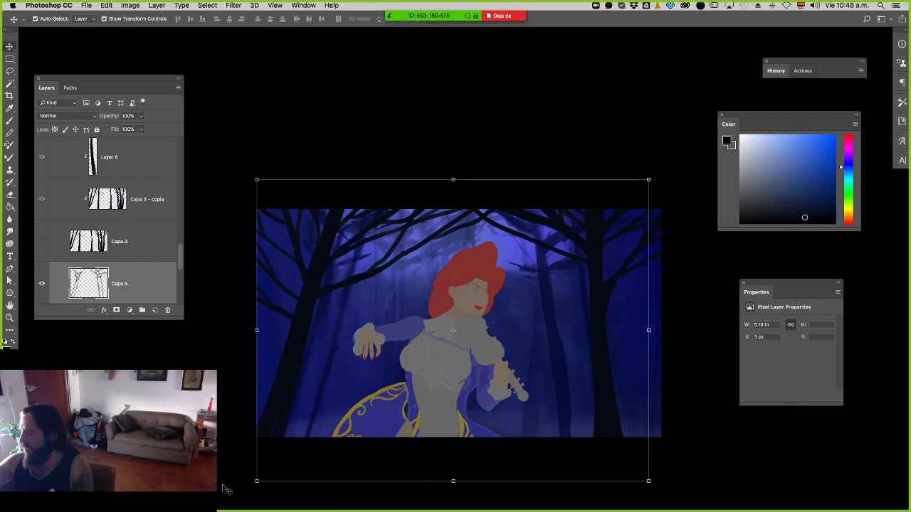
On Capa 5, paint more trunks and thin crossing branches on both sides in the dark blue sampled from the background trees.
key(b)
alt+click(550, 316)
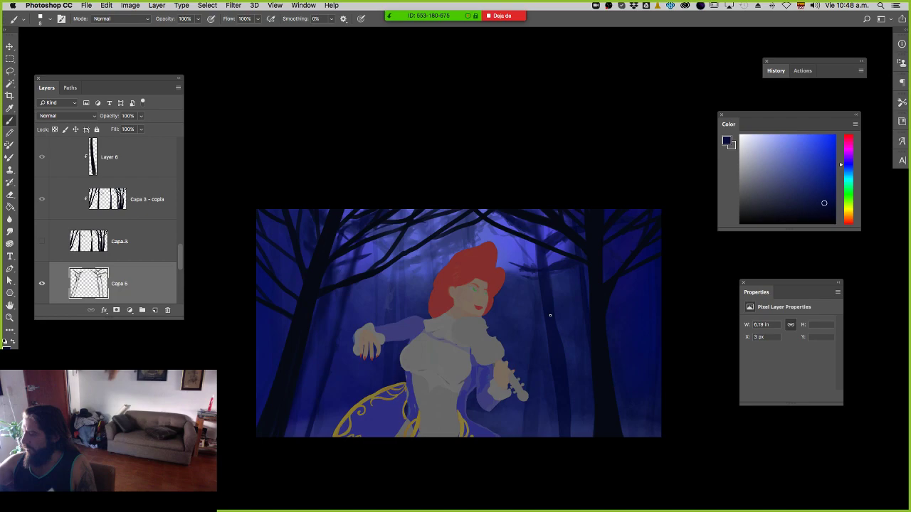
drag(538, 279, 477, 223)
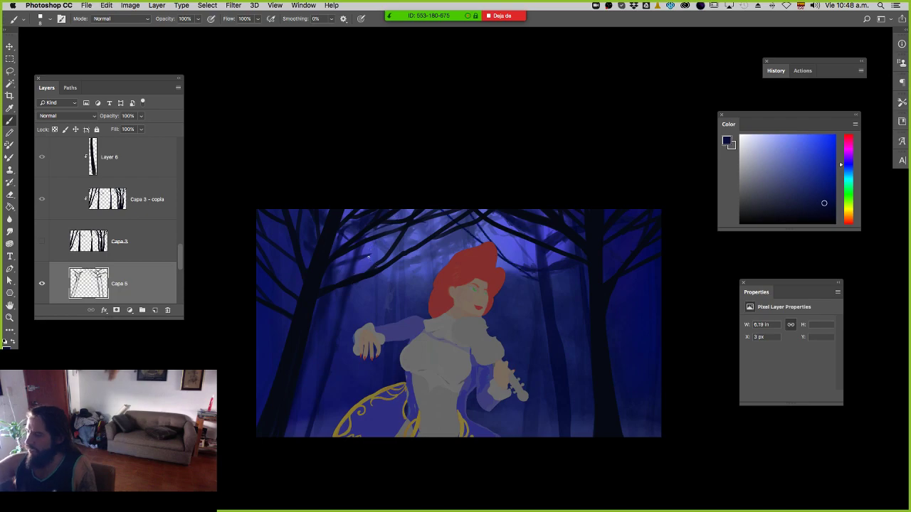
drag(359, 263, 365, 263)
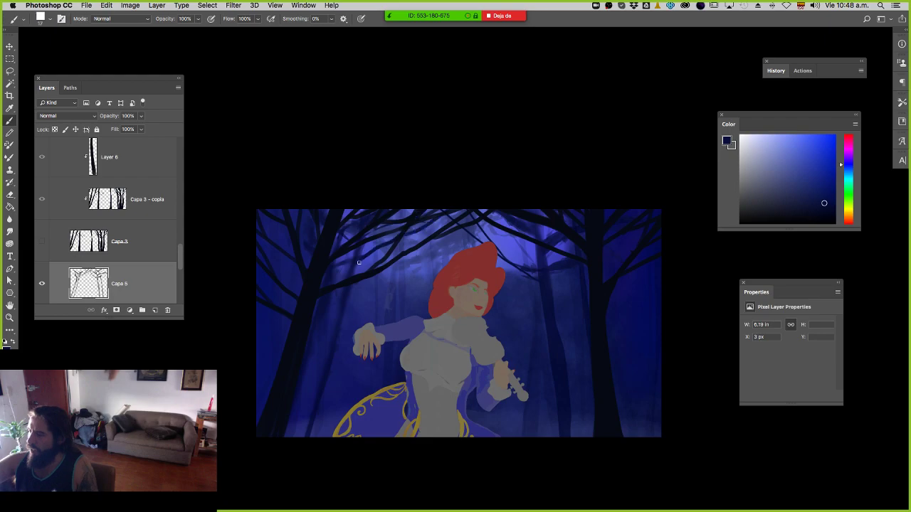
drag(342, 291, 299, 434)
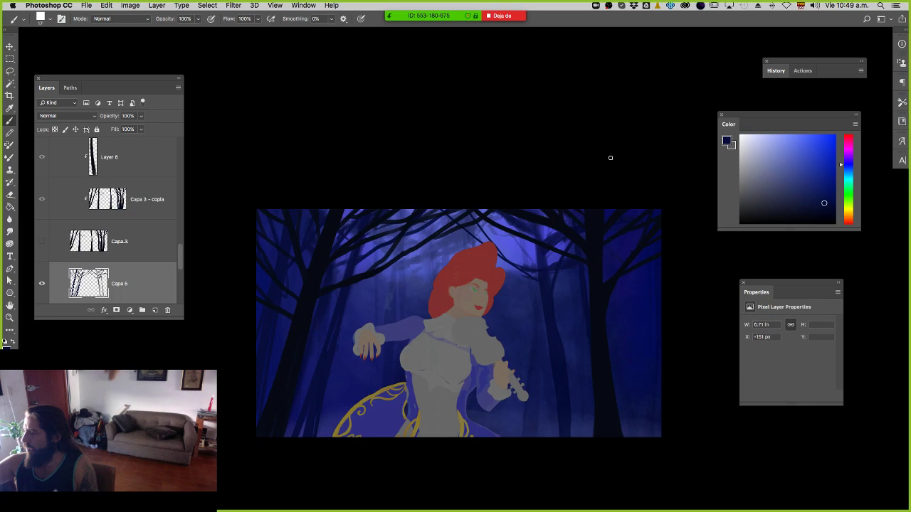
drag(444, 226, 533, 246)
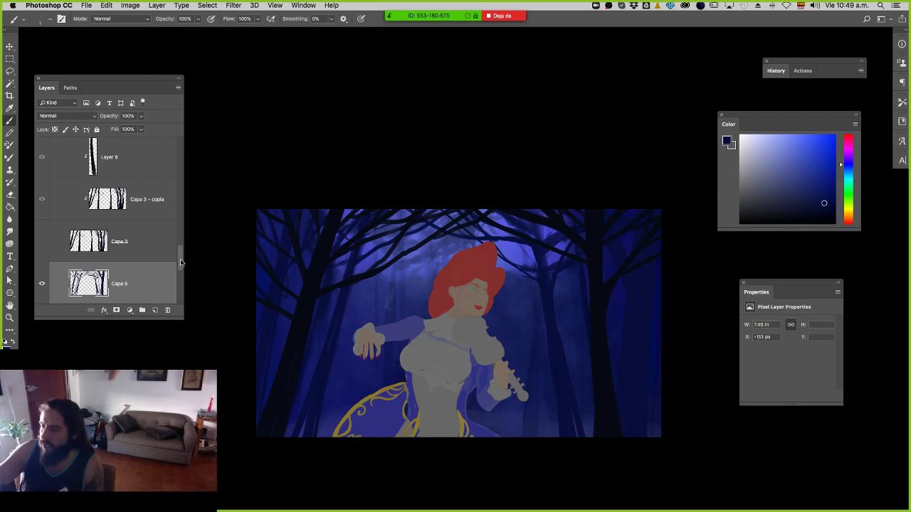
On a new layer below Capa 5, paint distant slanted trunks behind the woman with a 31 px brush in a sampled dark blue.
click(156, 311)
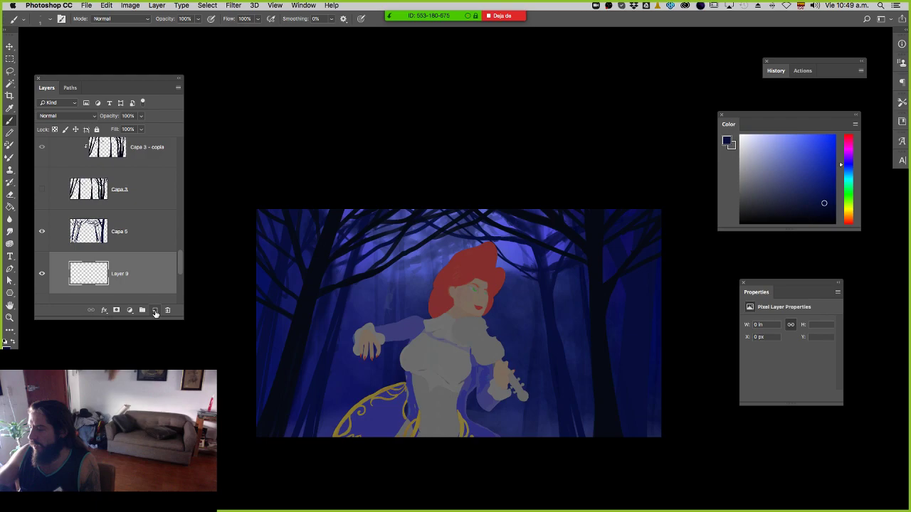
alt+click(341, 418)
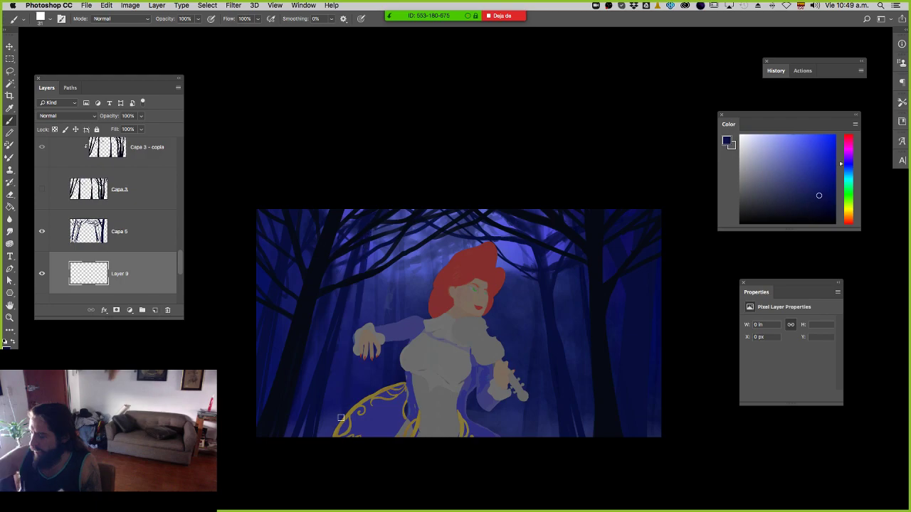
drag(341, 418, 413, 213)
drag(394, 262, 385, 377)
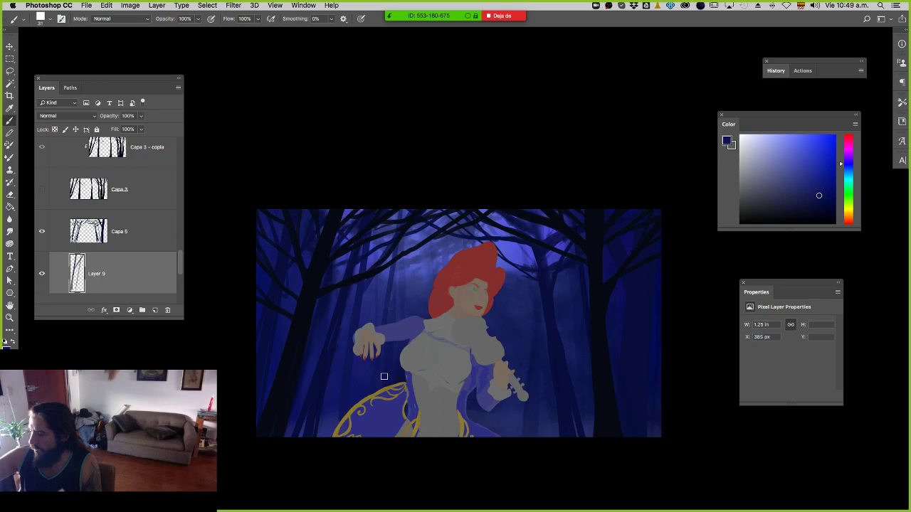
drag(385, 377, 471, 215)
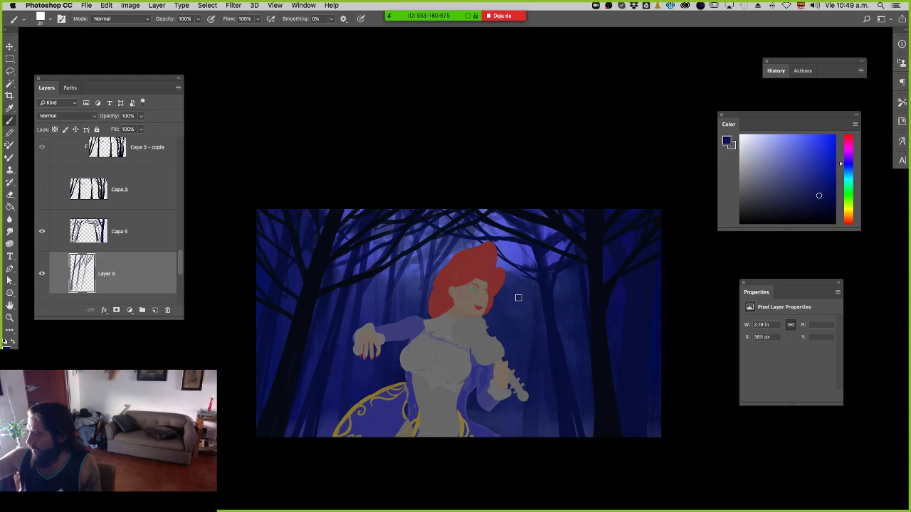
On the Capa 13 backdrop layer, brush a lighter blue glow behind the trees using Sampled Brush 1 113 at 818 px.
key(v)
key(ctrl+v)
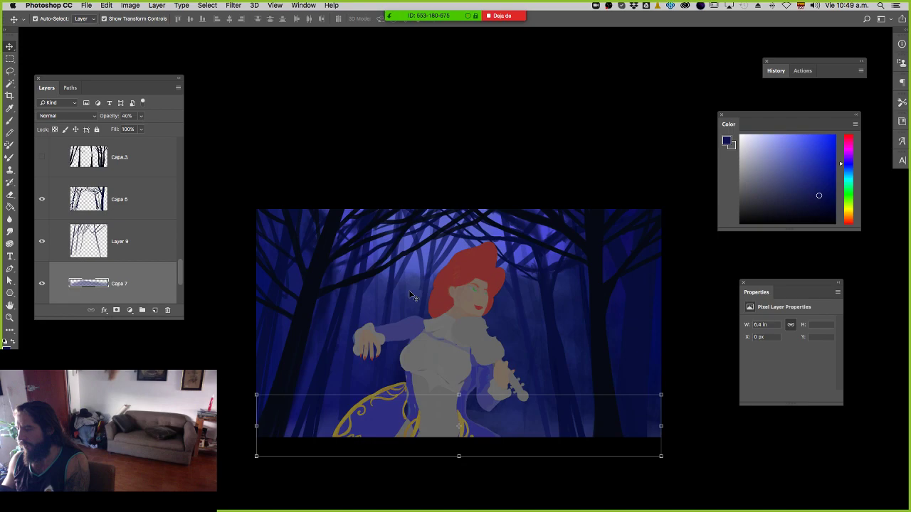
click(408, 289)
key(b)
right_click(447, 284)
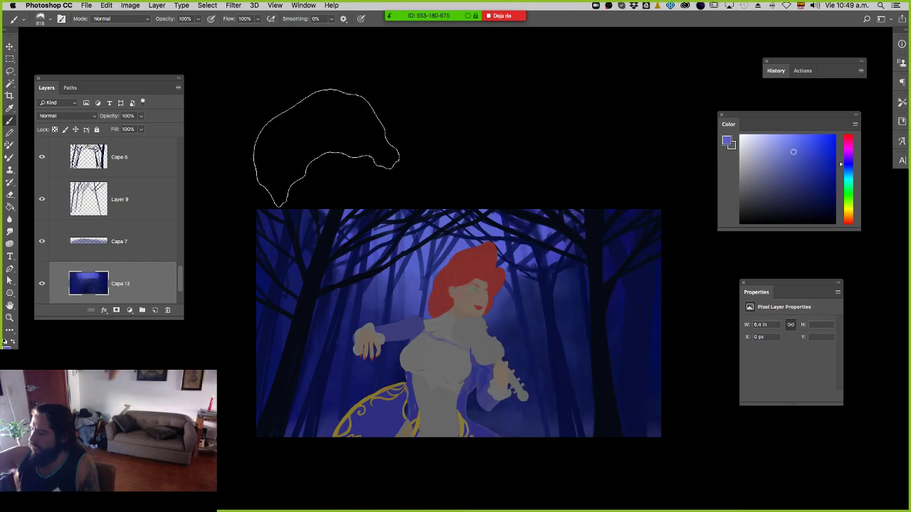
Look through the forest, vegetation and matte brush presets and choose the brush regularjane creepy tree 001.
right_click(502, 271)
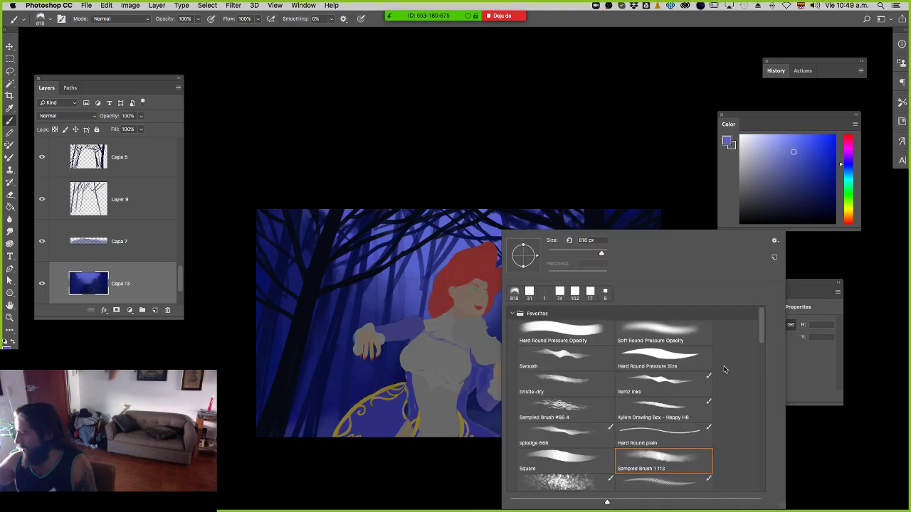
scroll(751, 453, down, 15)
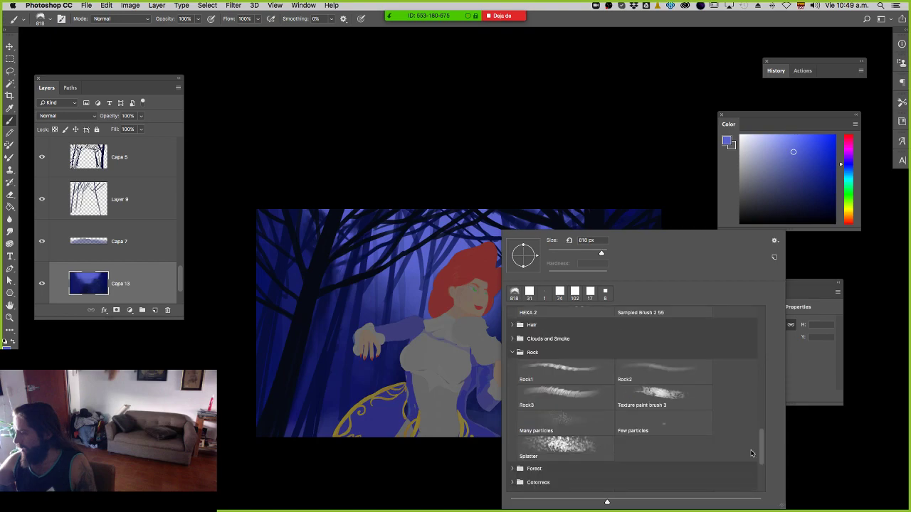
click(525, 469)
click(526, 355)
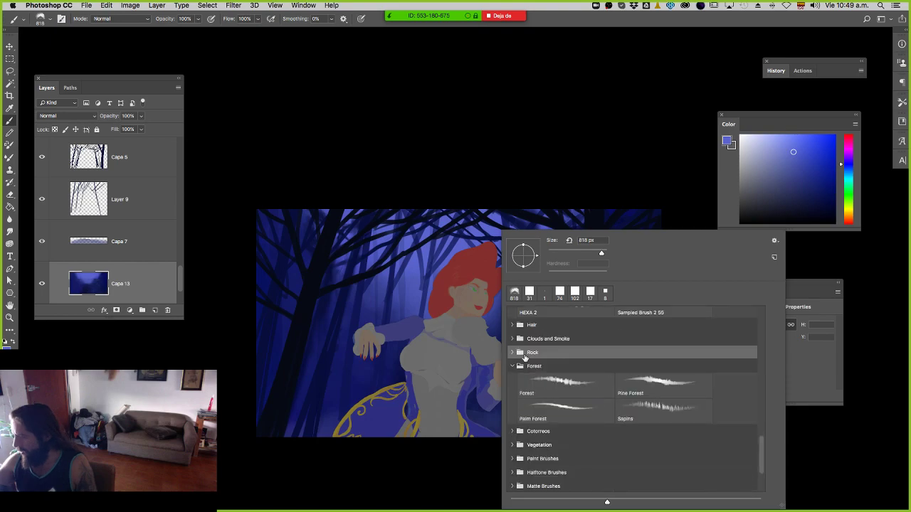
click(527, 363)
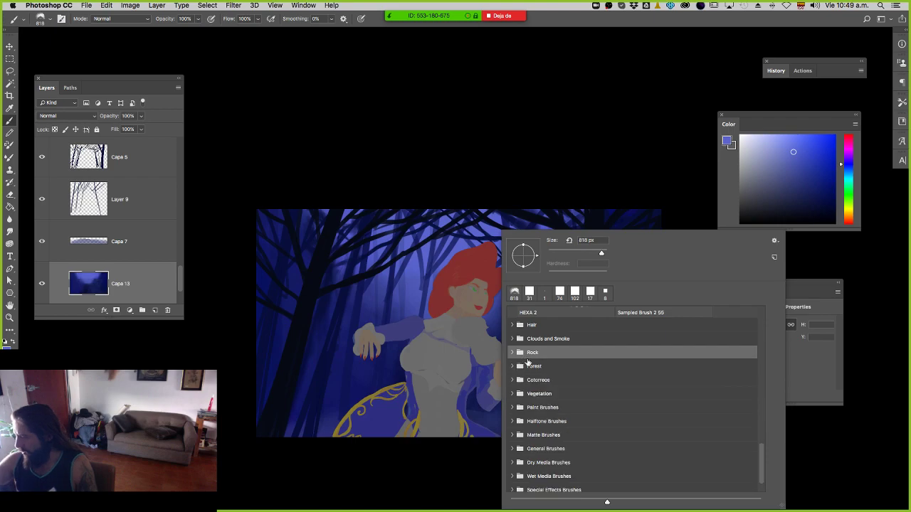
click(528, 363)
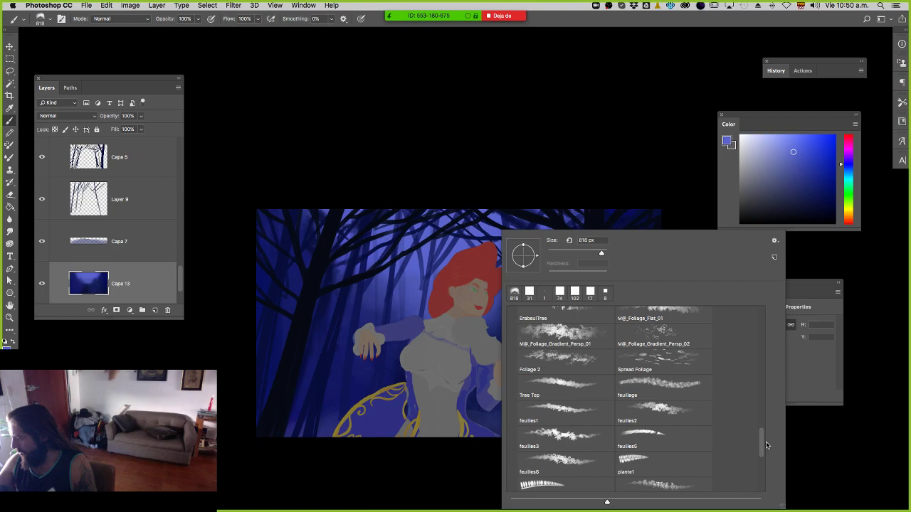
drag(767, 445, 769, 482)
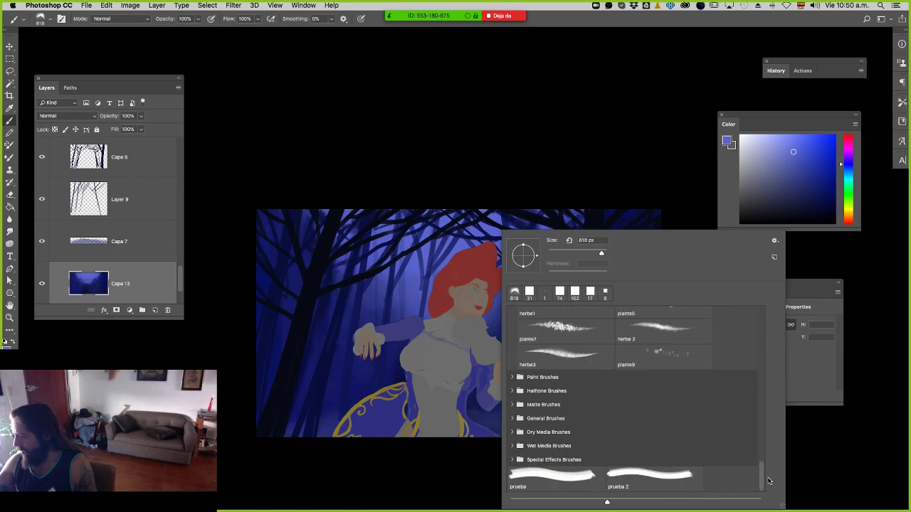
click(512, 405)
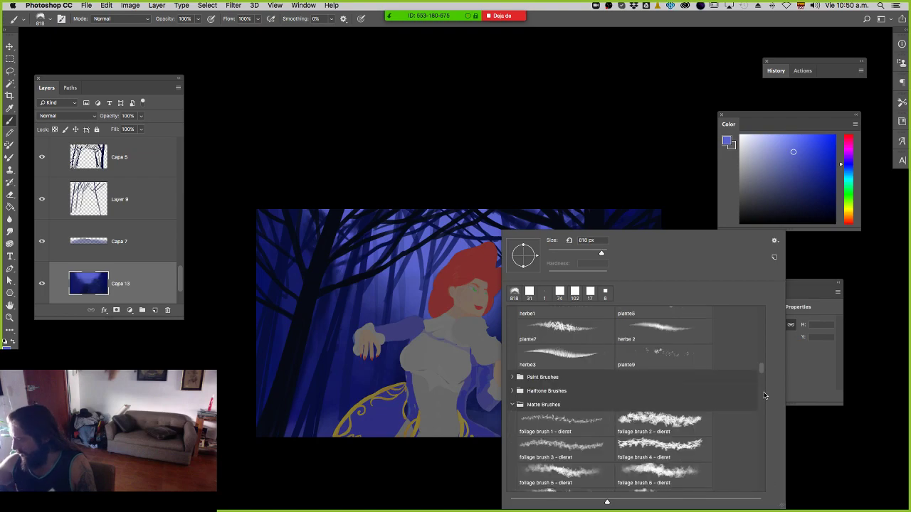
scroll(764, 395, down, 5)
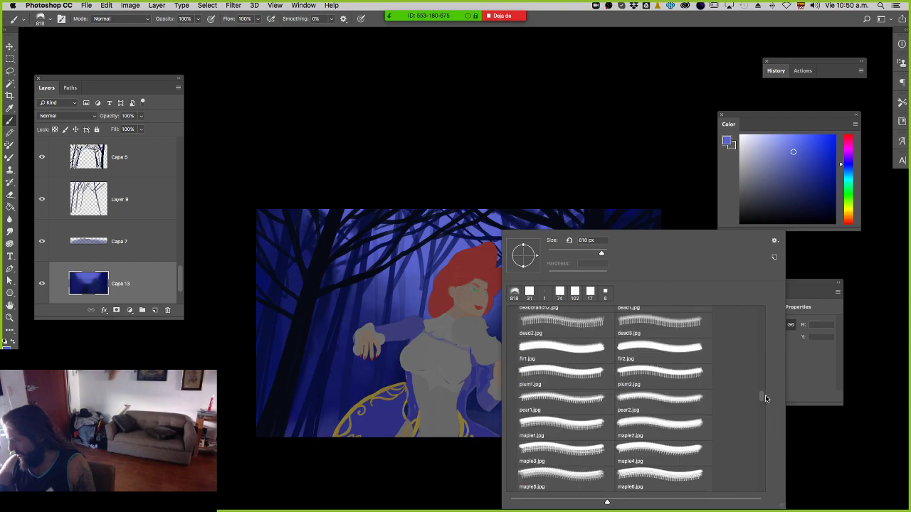
drag(765, 397, 769, 418)
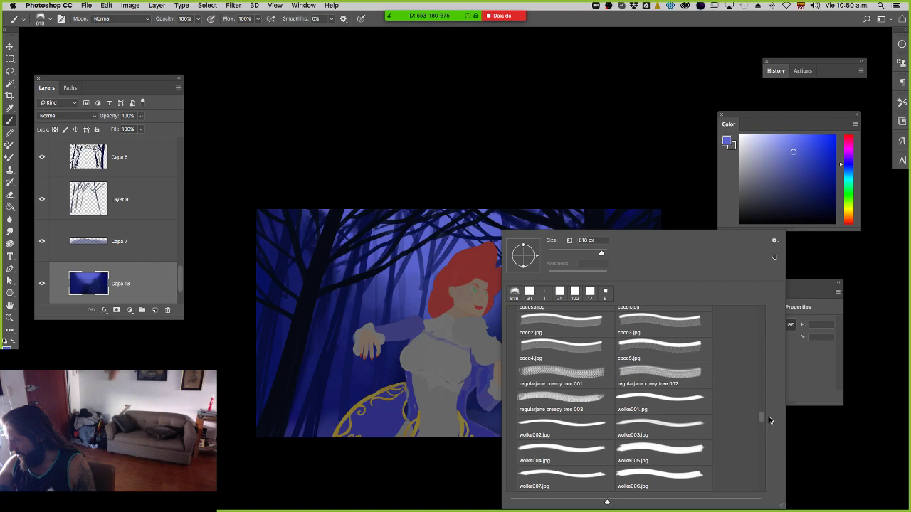
double_click(561, 378)
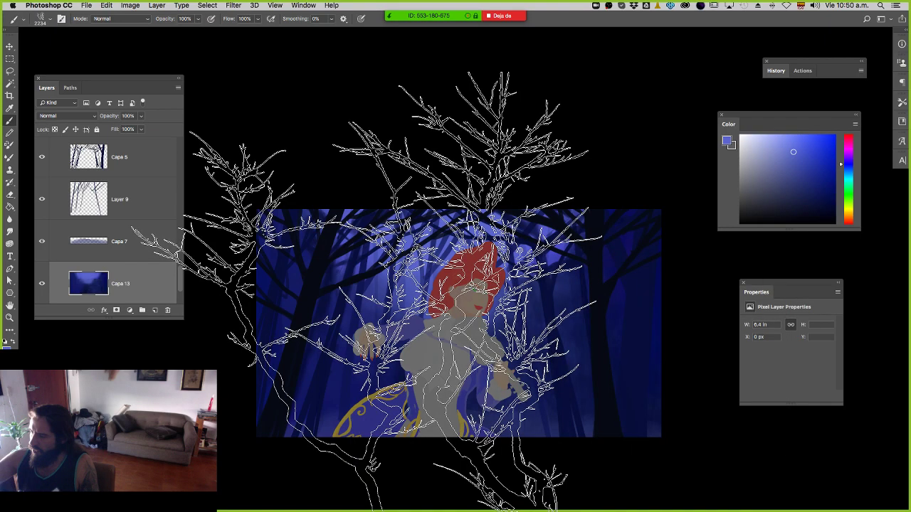
Shrink the creepy tree brush and stamp dark blue bare trees across the background on a new layer above Capa 13.
drag(367, 294, 233, 296)
click(358, 272)
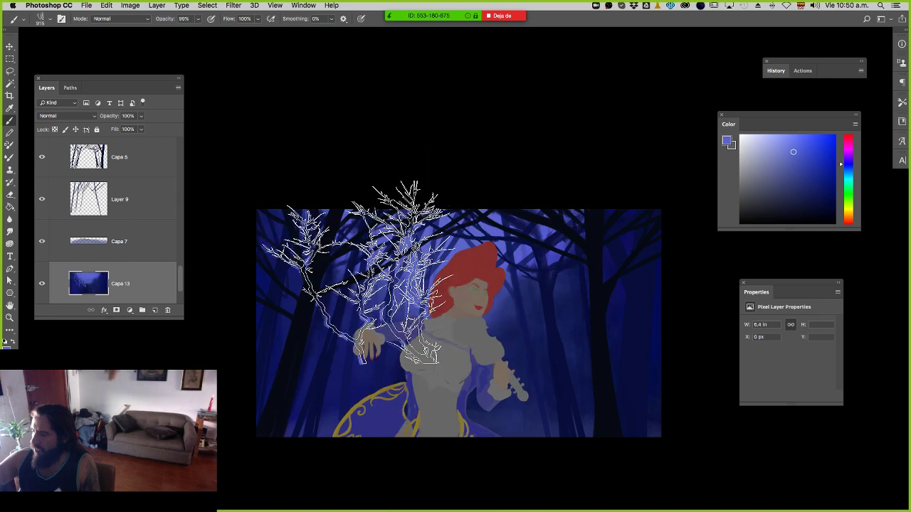
click(154, 313)
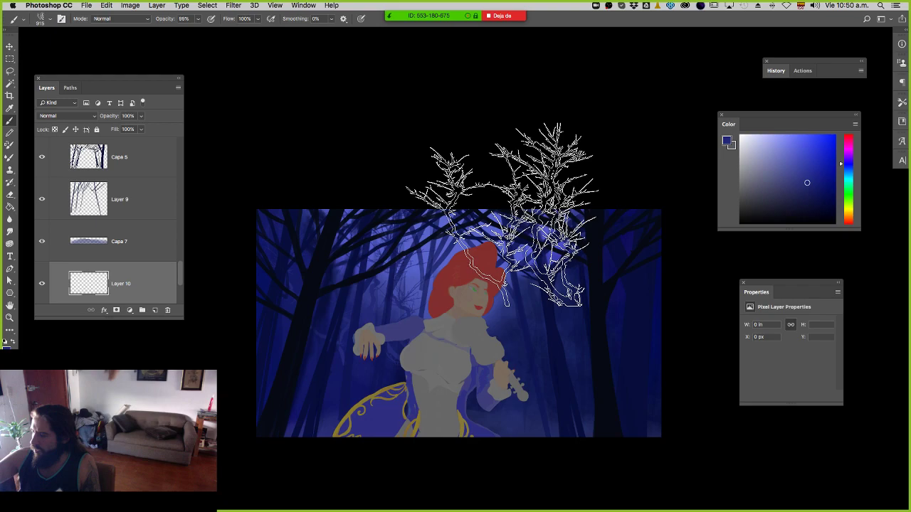
click(452, 271)
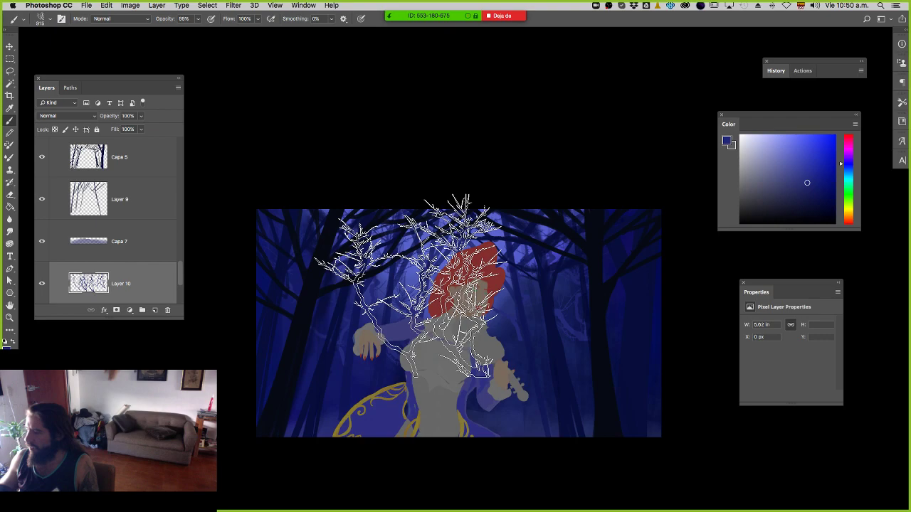
click(552, 298)
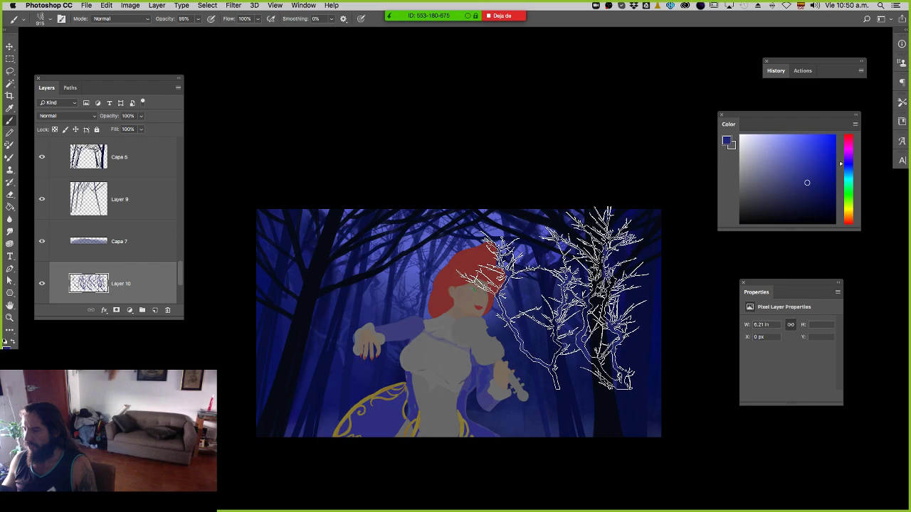
click(495, 327)
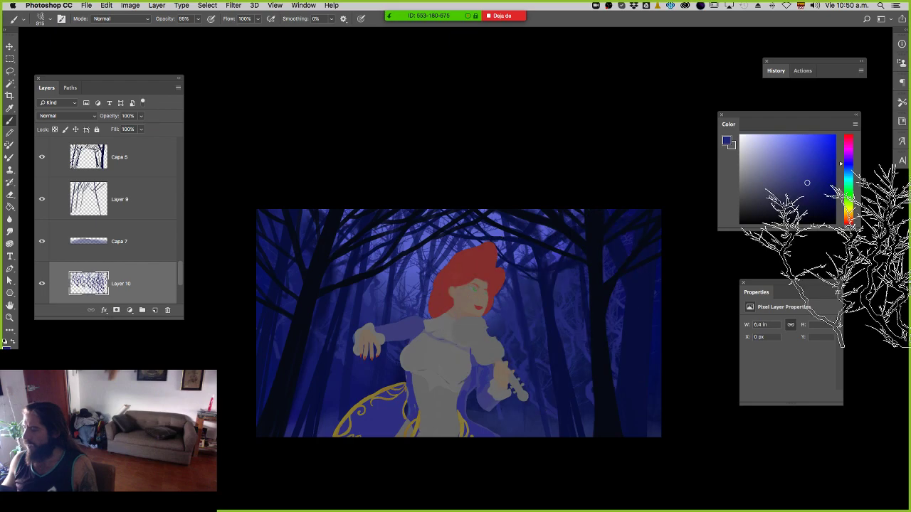
Erase the lower parts of the stamped trees with a large soft eraser, keeping only their upper branches.
key(e)
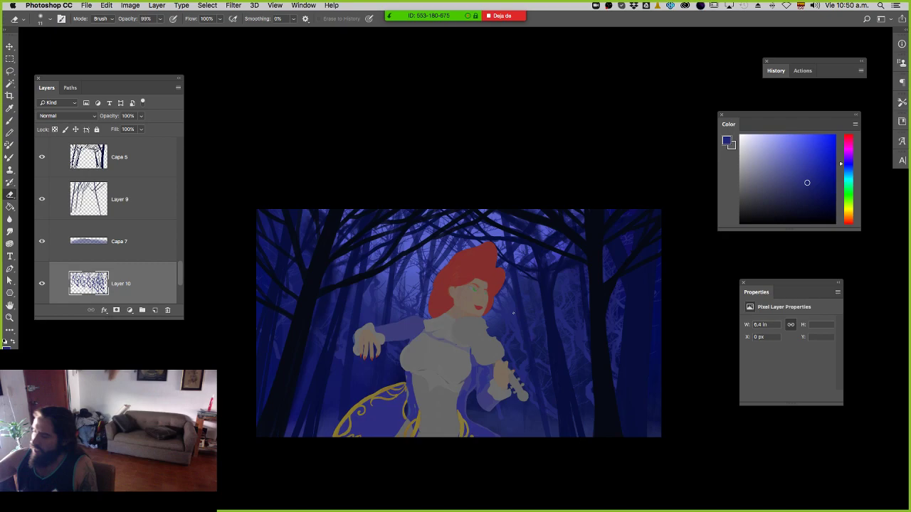
drag(513, 313, 584, 313)
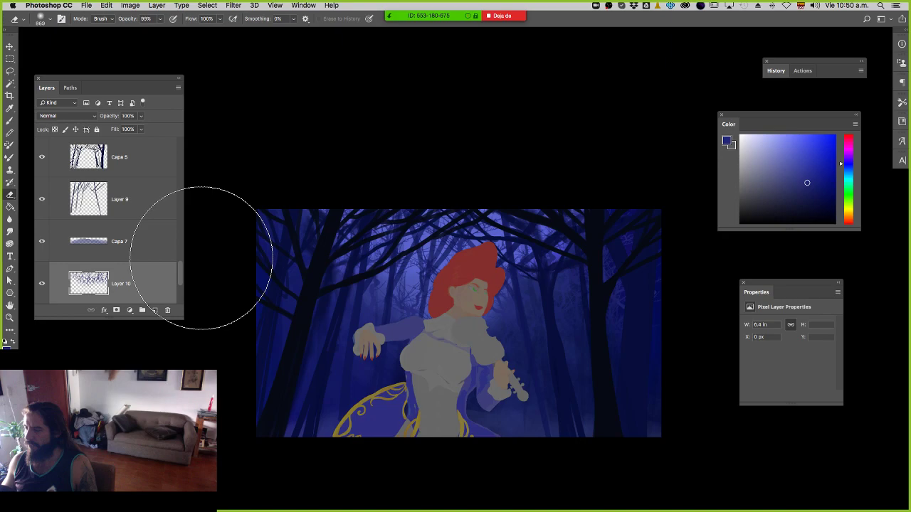
Set the opacity of the stamped background trees on Layer 10 to 70%.
click(139, 129)
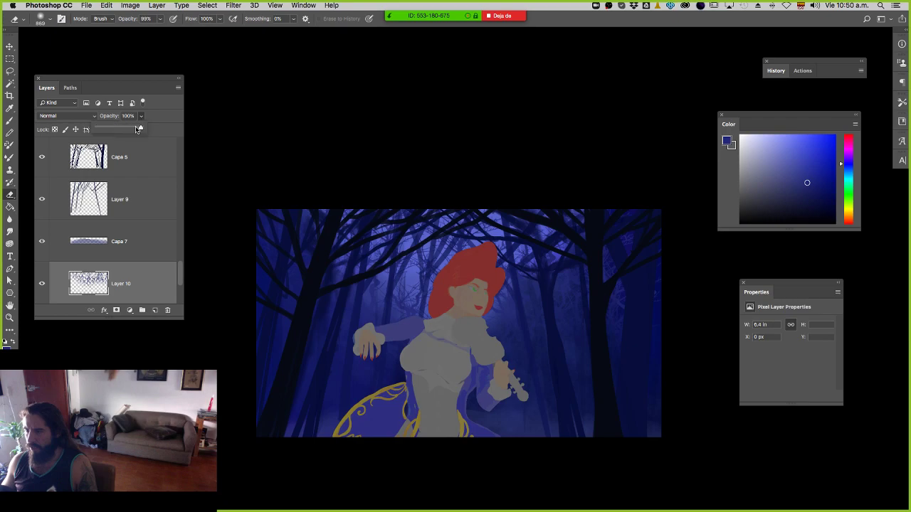
drag(139, 128, 118, 129)
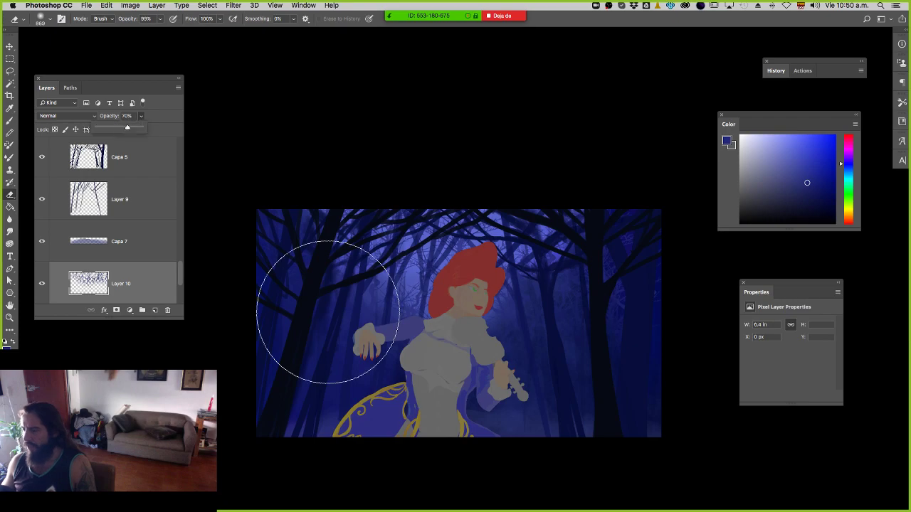
On the Capa 13 backdrop layer, paint a sampled lighter blue glow using the Soft Round Pressure Opacity brush at 1123 px.
scroll(124, 249, down, 3)
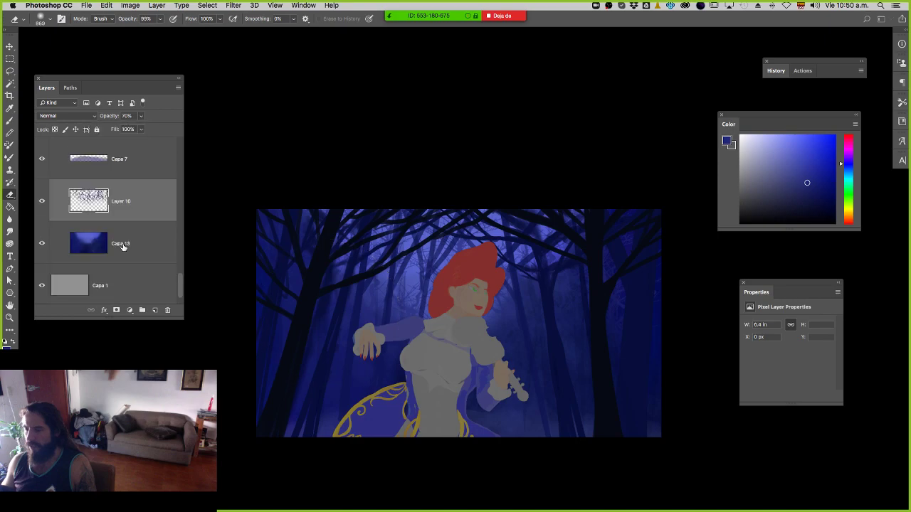
click(124, 247)
key(b)
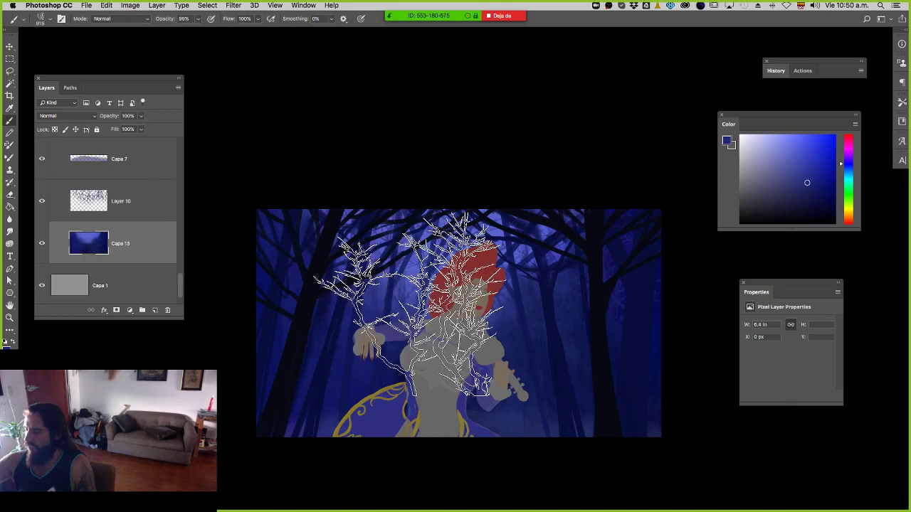
right_click(410, 306)
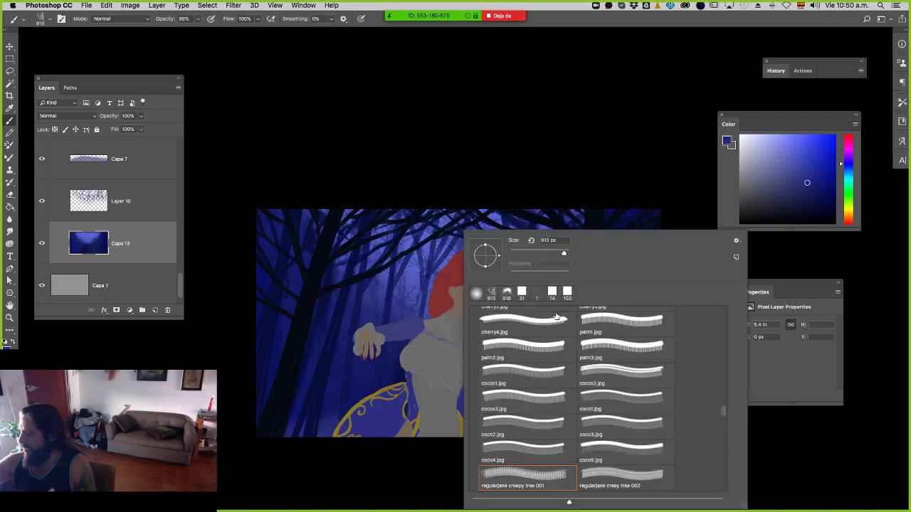
drag(722, 412, 691, 302)
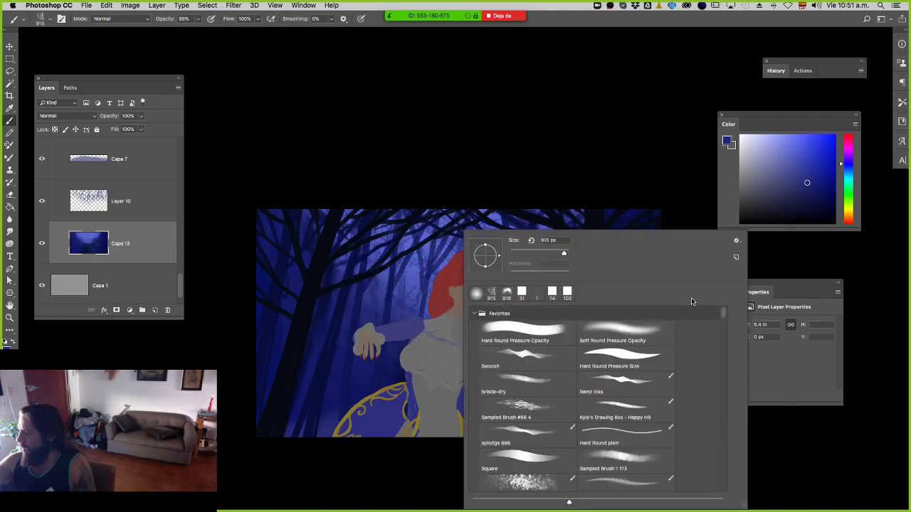
double_click(476, 294)
alt+click(320, 264)
drag(320, 264, 318, 245)
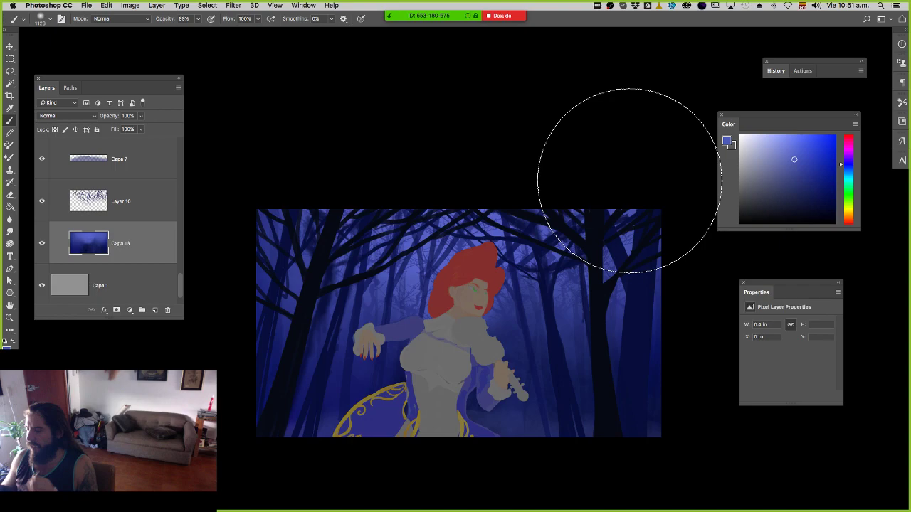
On Layer 10, stamp more bare trees across the background with the regularjane creey tree 002 brush in sampled blues.
key(alt+bracketright)
right_click(420, 233)
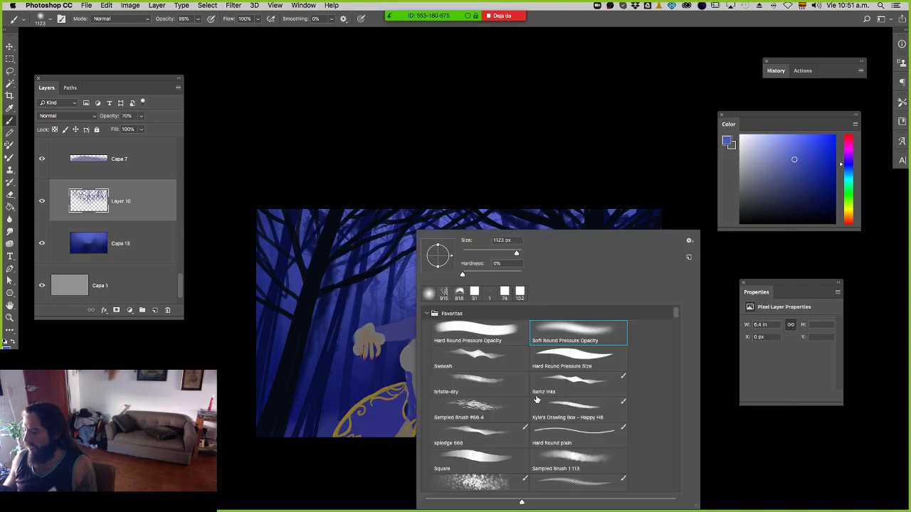
mouse_move(676, 325)
mouse_down()
mouse_move(677, 416)
mouse_move(694, 435)
mouse_move(683, 440)
mouse_move(682, 405)
mouse_move(669, 416)
mouse_up()
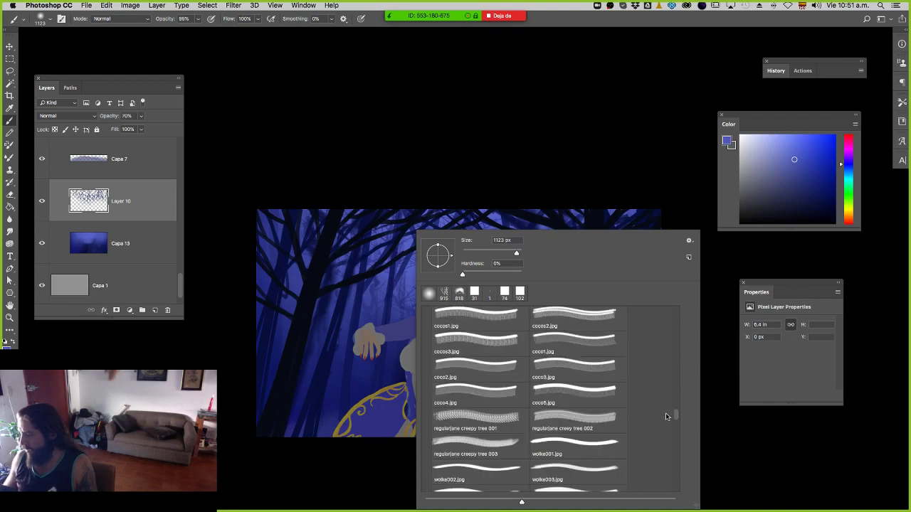
double_click(559, 418)
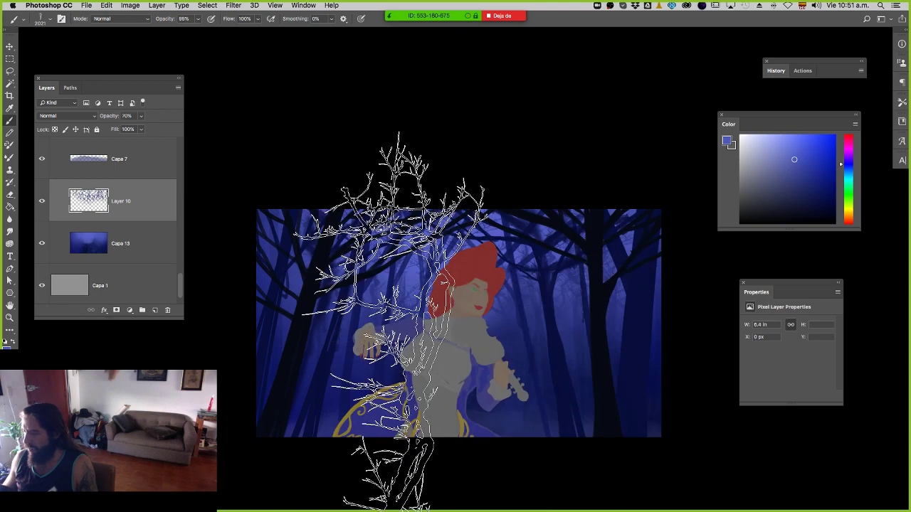
drag(590, 374, 519, 368)
alt+click(577, 309)
drag(600, 372, 592, 359)
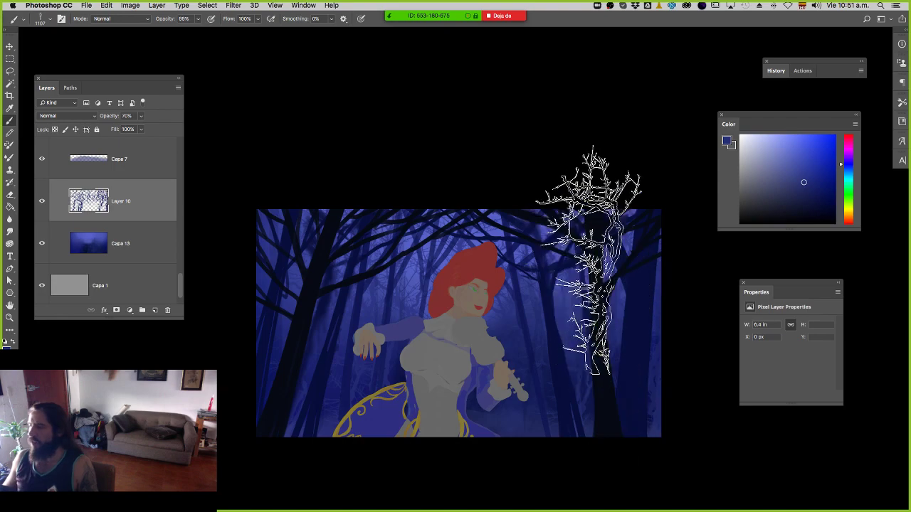
Enlarge the dark foreground trees on Layer 7 to 118.70% width and 144.83% height so they frame the scene more widely.
key(v)
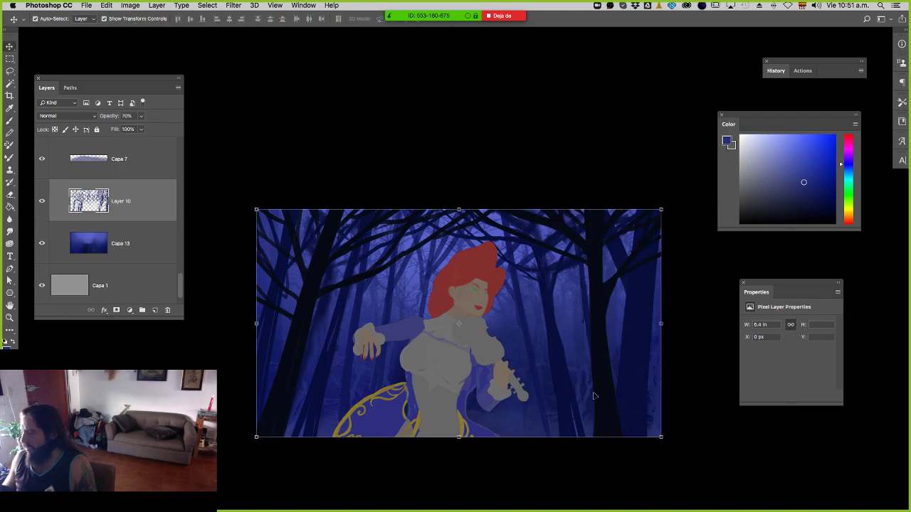
click(595, 395)
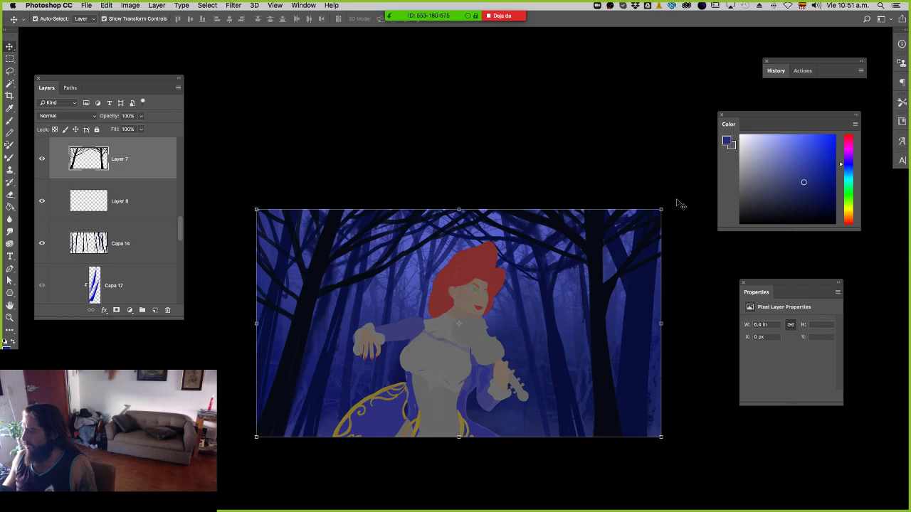
drag(661, 209, 691, 191)
drag(623, 342, 638, 293)
drag(474, 405, 473, 472)
mouse_move(705, 309)
mouse_down()
mouse_move(728, 306)
mouse_move(719, 308)
mouse_up()
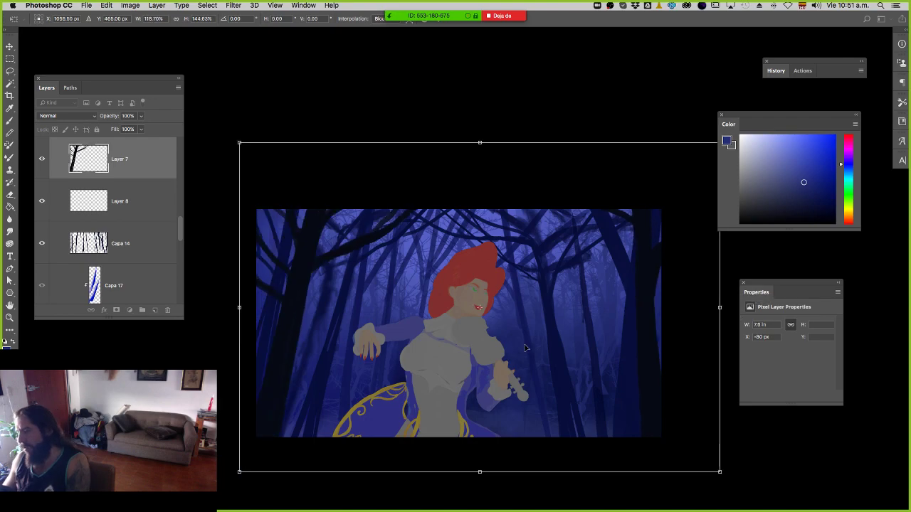
key(Return)
Select the Capa 13 backdrop layer and toggle its visibility off and on to check its contents.
key(z)
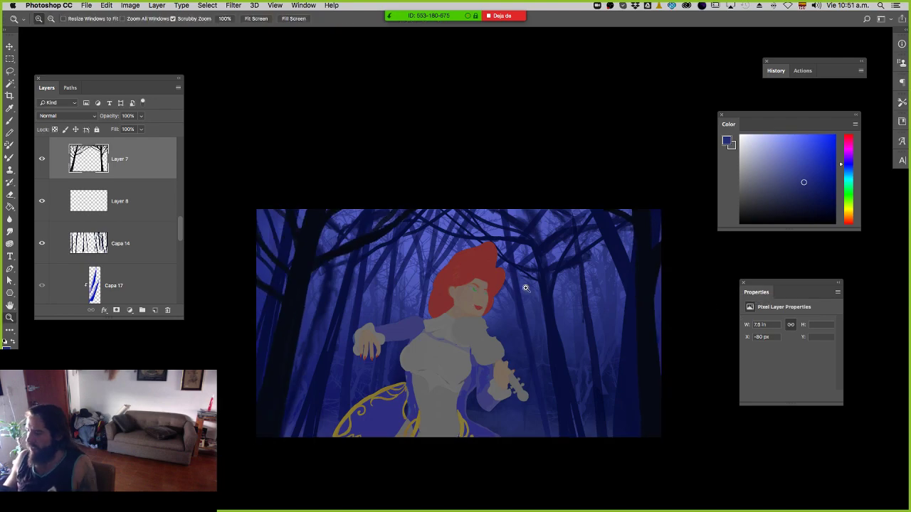
alt+click(501, 292)
click(487, 292)
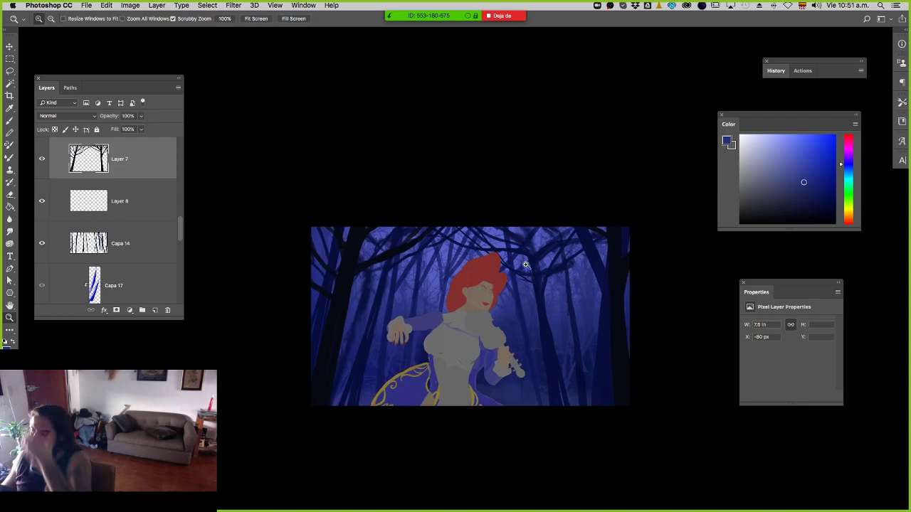
key(r)
mouse_move(555, 354)
mouse_down()
mouse_move(600, 338)
mouse_move(557, 354)
mouse_up()
drag(524, 387, 581, 302)
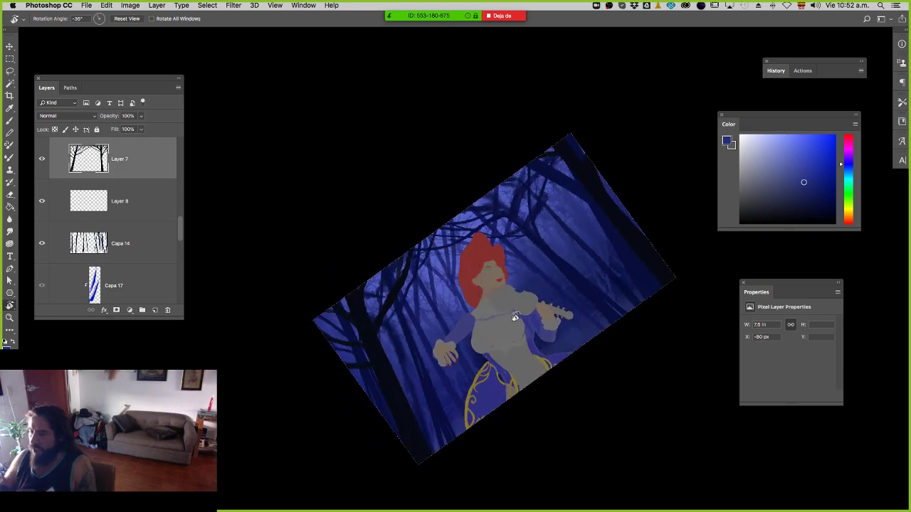
scroll(114, 235, down, 5)
click(107, 205)
click(42, 201)
click(42, 201)
Choose a flat-edged brush from the Tonko House_br brush set for painting the forest floor.
key(b)
right_click(580, 313)
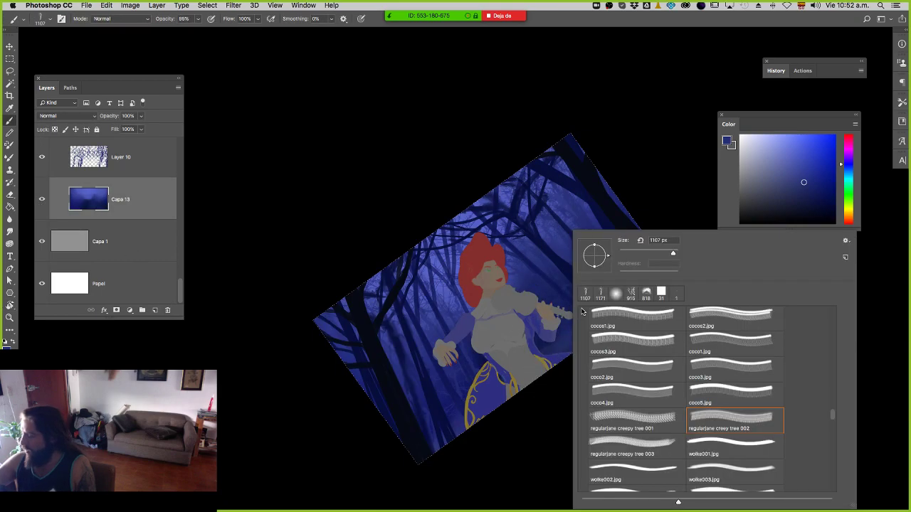
mouse_move(834, 417)
mouse_down()
mouse_move(834, 301)
mouse_move(831, 333)
mouse_up()
scroll(831, 334, up, 5)
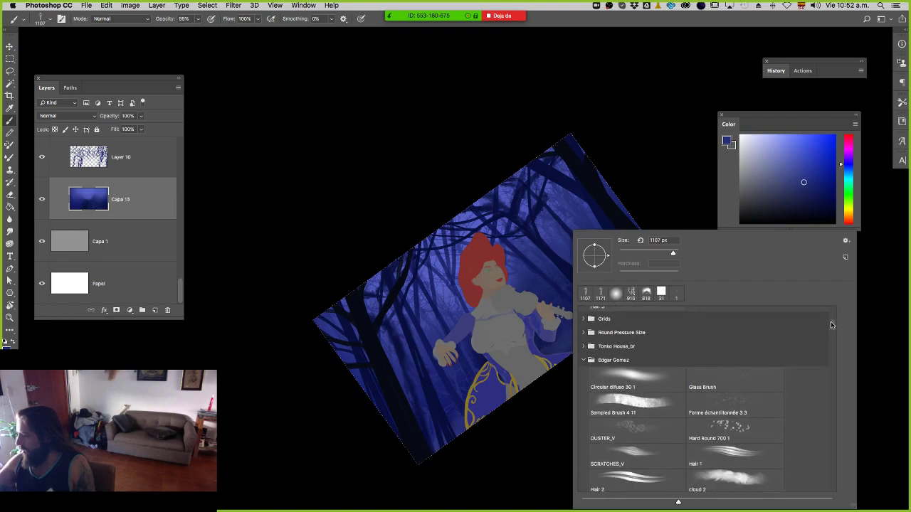
click(582, 347)
key(r)
mouse_move(634, 361)
mouse_down()
mouse_move(632, 349)
mouse_move(611, 342)
mouse_move(596, 261)
mouse_up()
key(b)
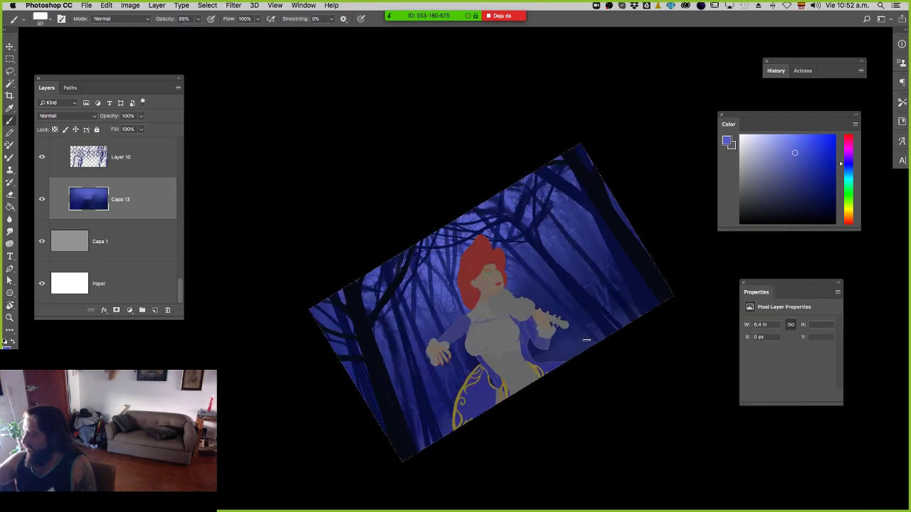
Paint rough ground strokes along the lower edge of Capa 13 beside the archer, sampling light and dark blues from the forest.
mouse_move(581, 341)
mouse_down()
mouse_move(596, 336)
mouse_move(543, 356)
mouse_up()
key(super+z)
key(super+z)
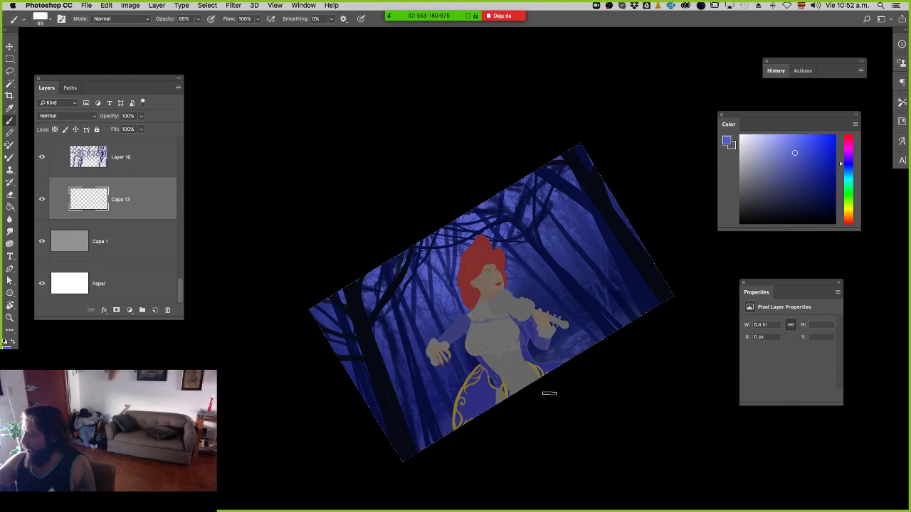
alt+click(585, 310)
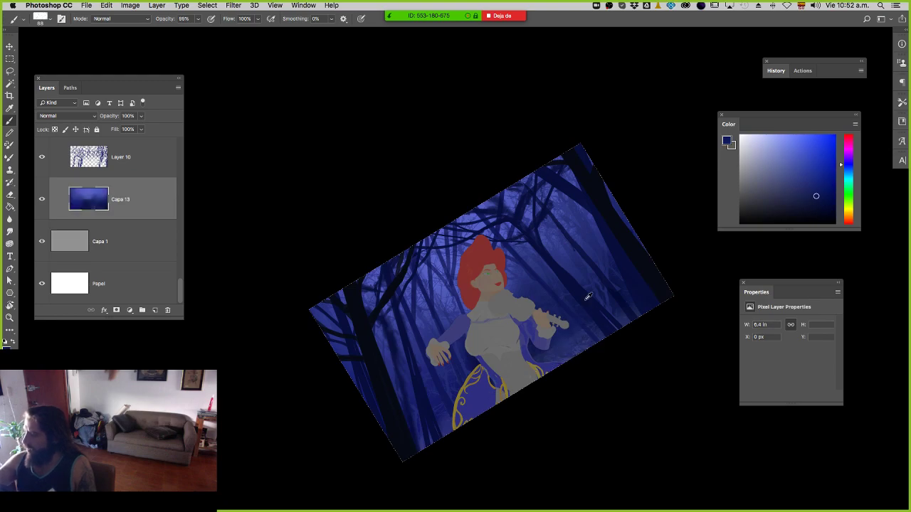
alt+click(542, 213)
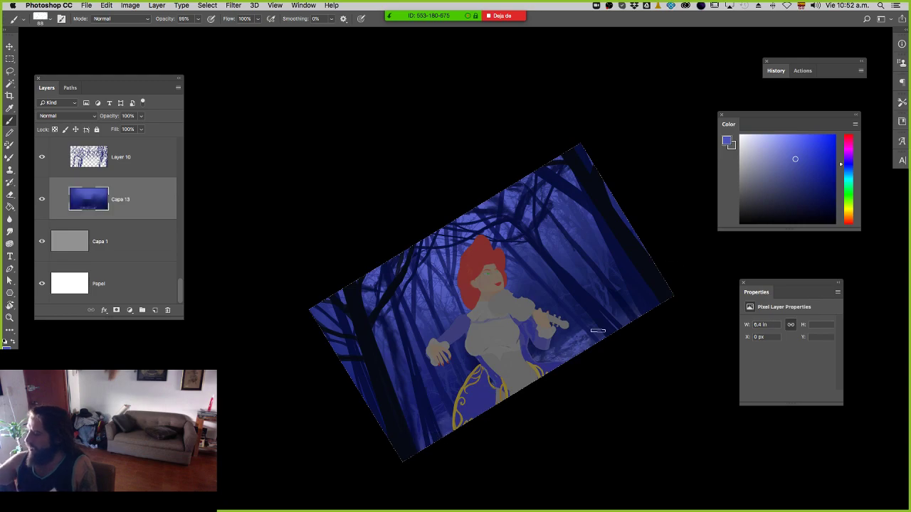
key(Escape)
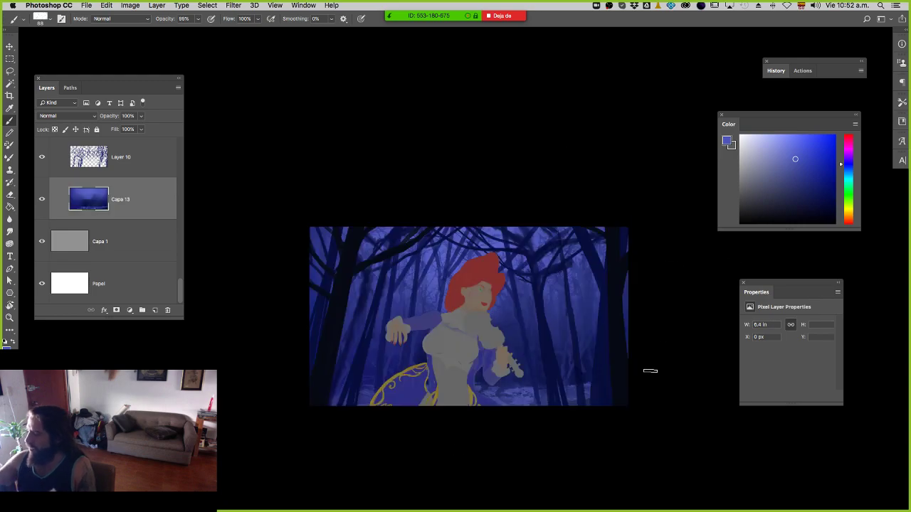
alt+click(623, 388)
alt+click(607, 401)
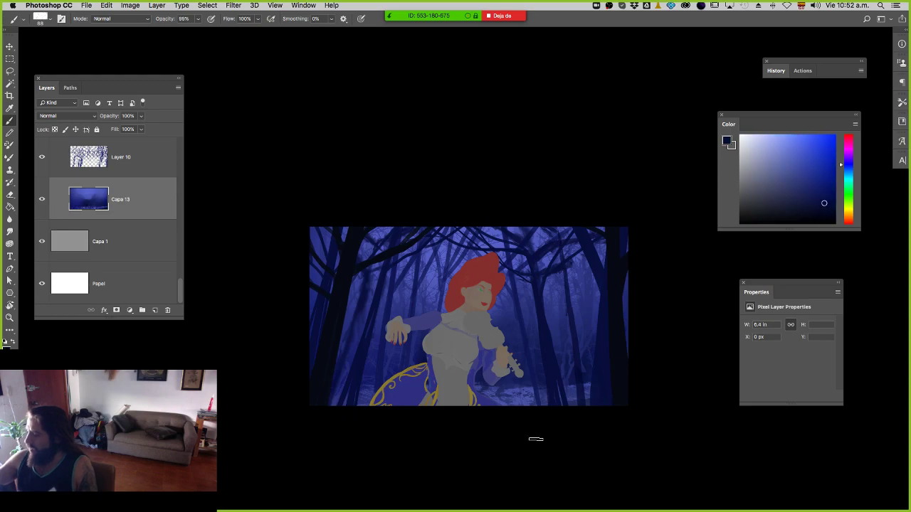
alt+click(603, 395)
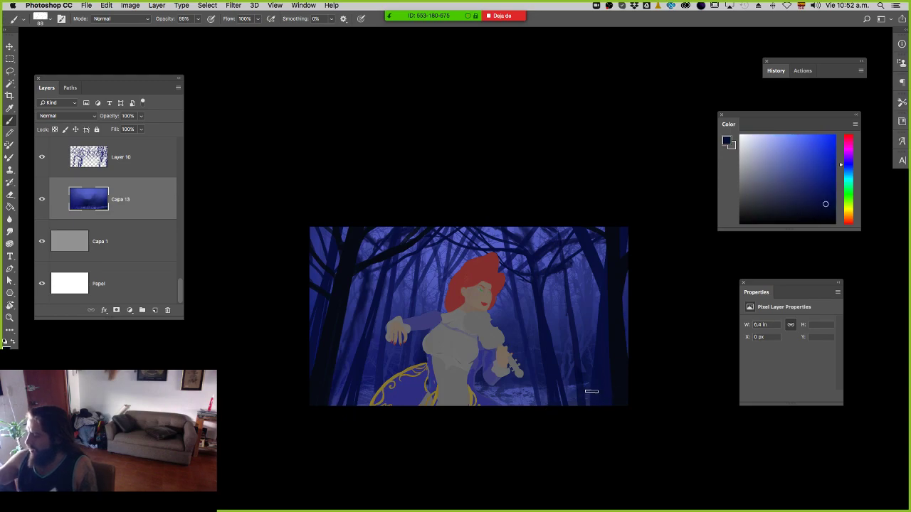
Blend and darken the forest floor beside the archer's skirt on Capa 13 with sampled darker blue strokes.
key(r)
drag(568, 400, 562, 341)
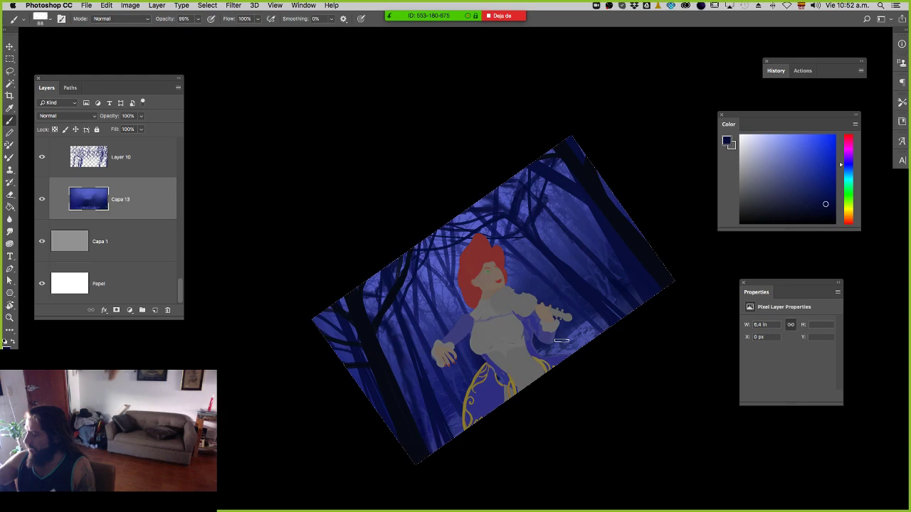
alt+click(548, 352)
alt+click(579, 338)
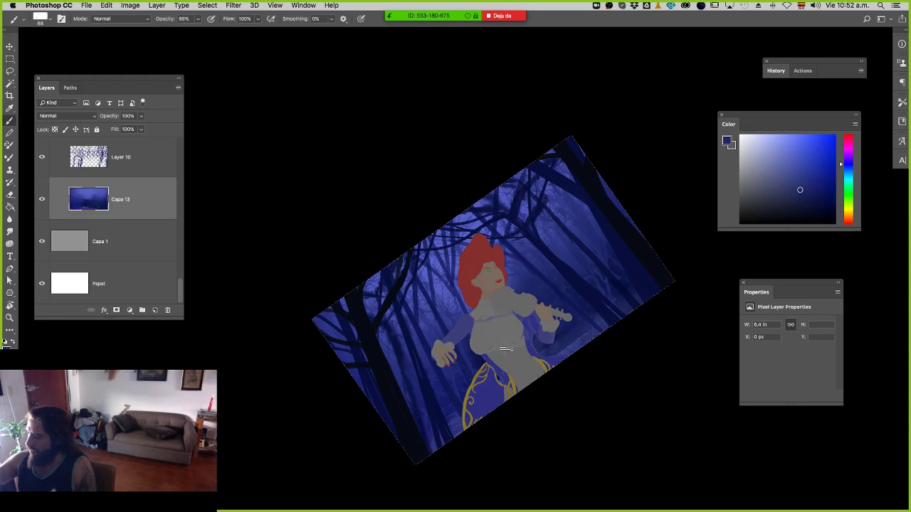
key(r)
drag(538, 374, 506, 400)
alt+click(504, 402)
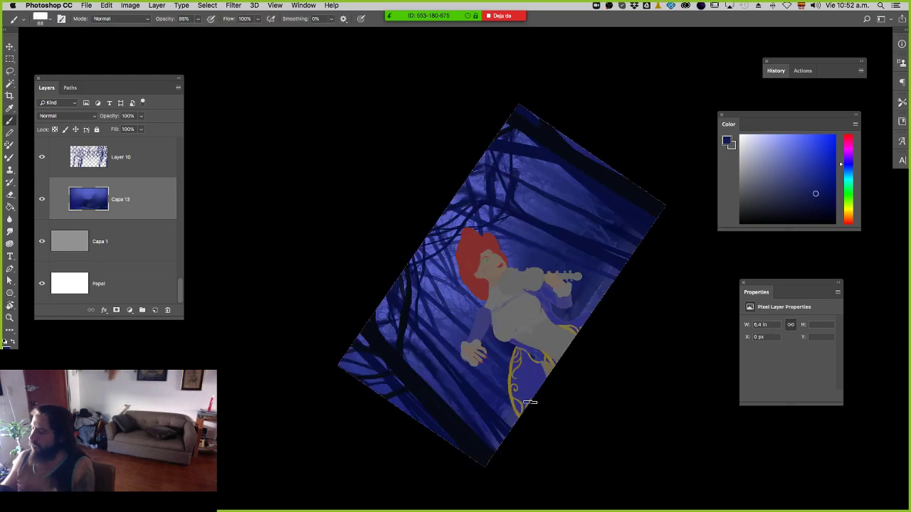
key(Escape)
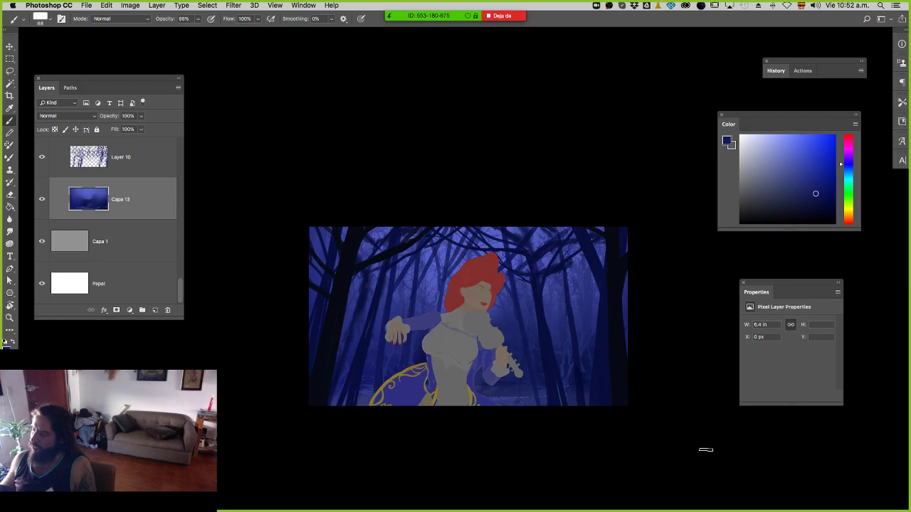
key(F11)
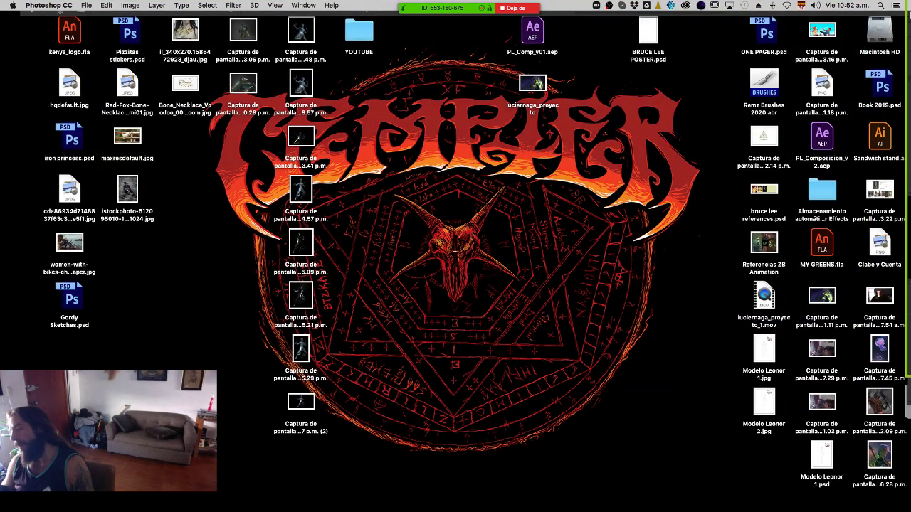
key(F11)
key(z)
drag(561, 334, 578, 271)
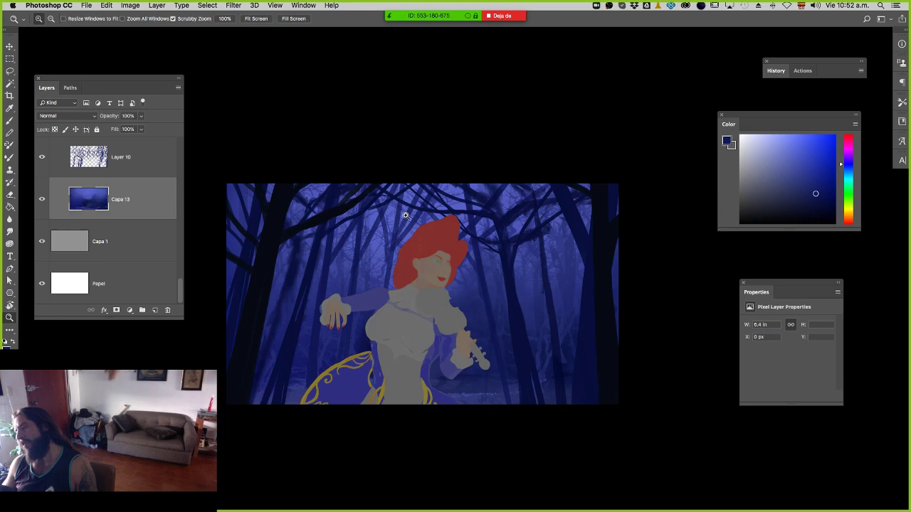
Select the hidden skeych 1 layer in the THUMBNAILS group.
scroll(77, 220, up, 1)
scroll(76, 220, up, 3)
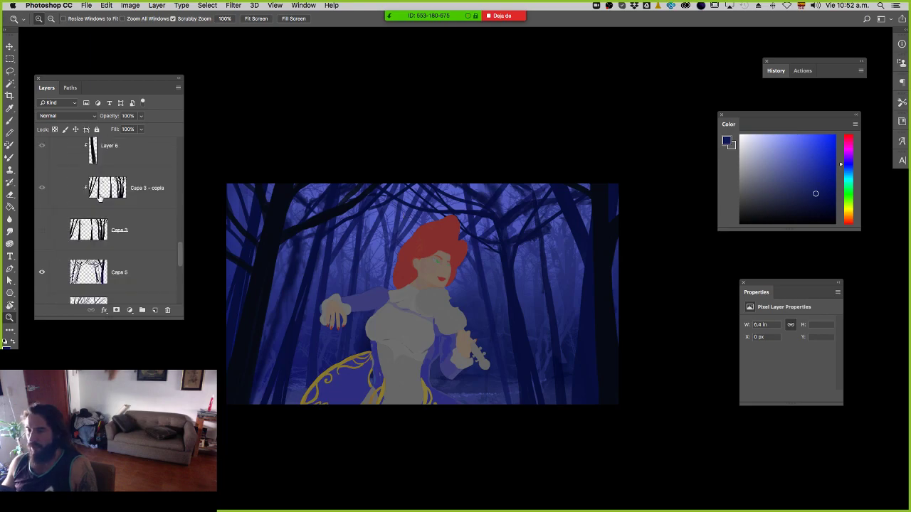
scroll(100, 200, up, 5)
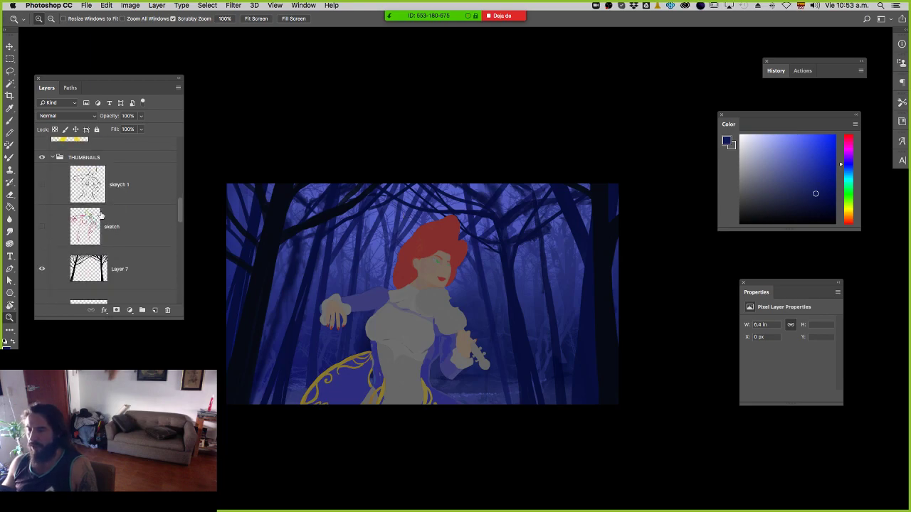
click(117, 193)
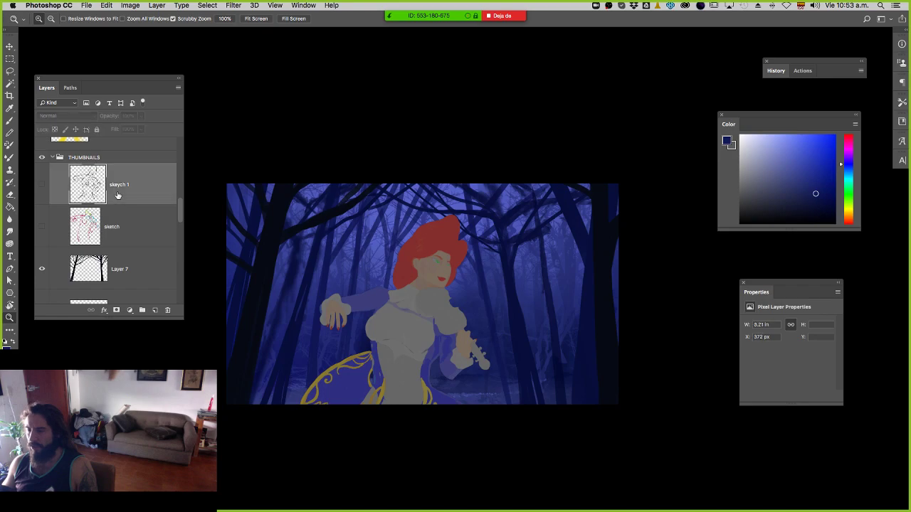
Add a layer above skeych 1 and paint dark green haze across the lower forest with a large soft textured brush.
click(154, 310)
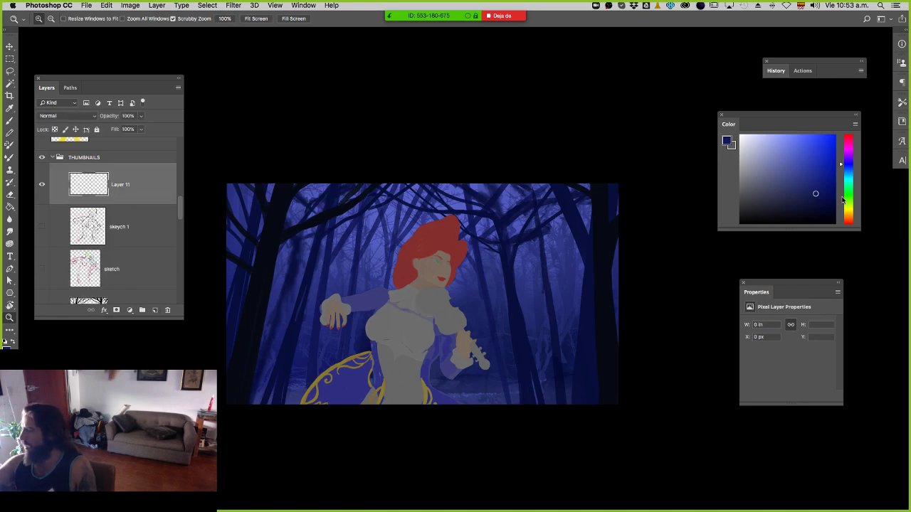
click(848, 184)
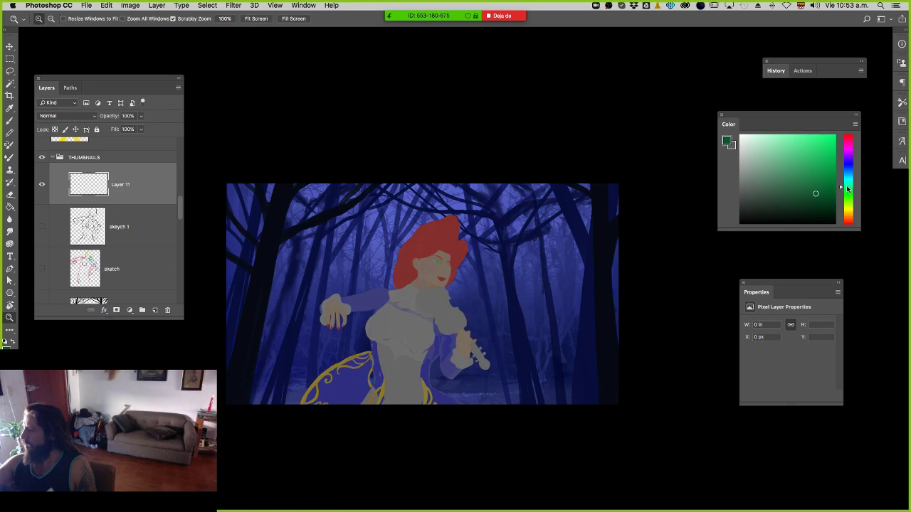
key(b)
right_click(527, 289)
drag(790, 324, 794, 312)
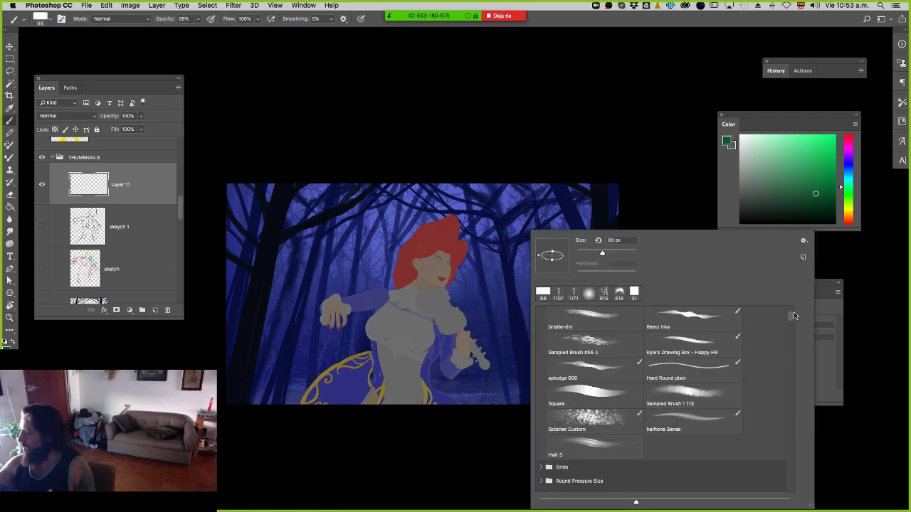
click(686, 457)
key(Return)
mouse_move(478, 376)
mouse_down()
mouse_move(433, 431)
mouse_move(219, 423)
mouse_up()
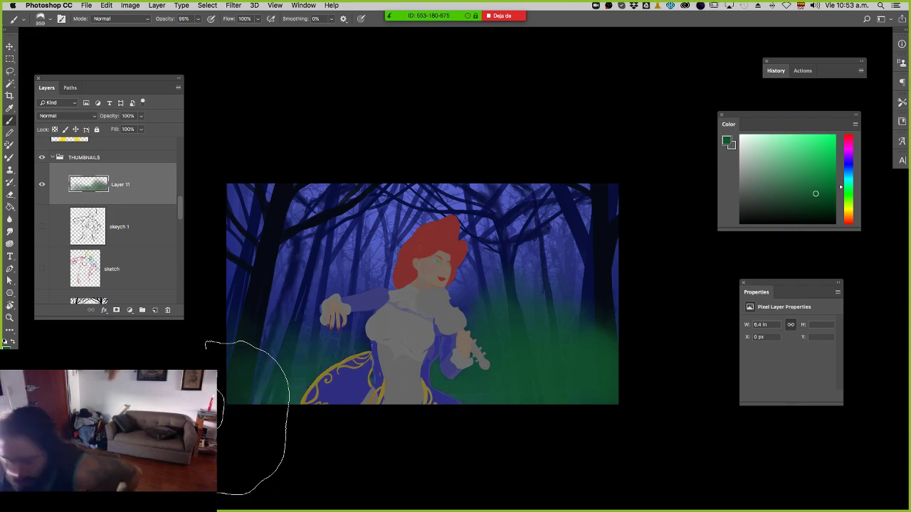
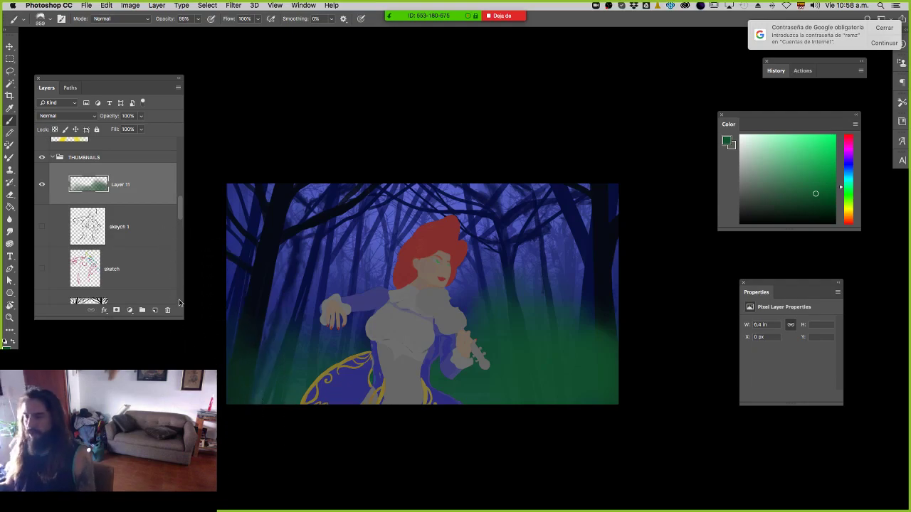
Try Soft Light on the green haze layer, then settle on the Hard Light blend mode.
click(86, 116)
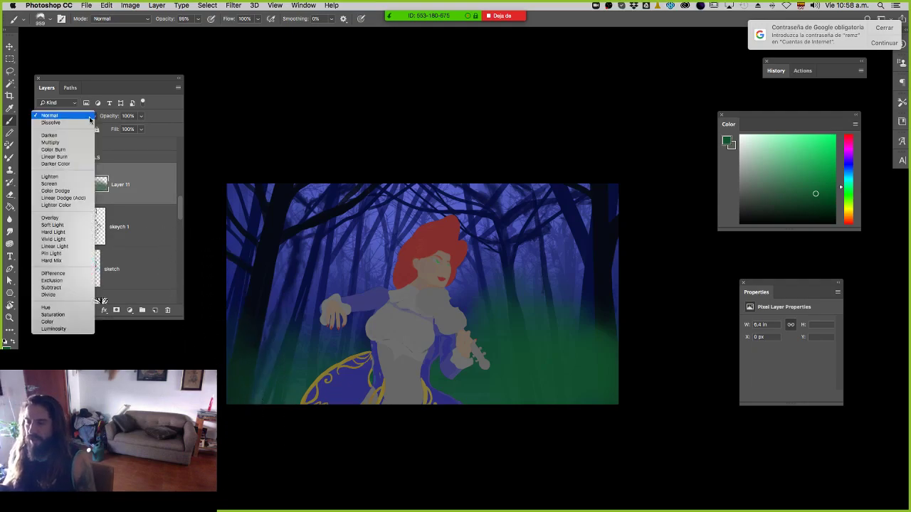
click(80, 224)
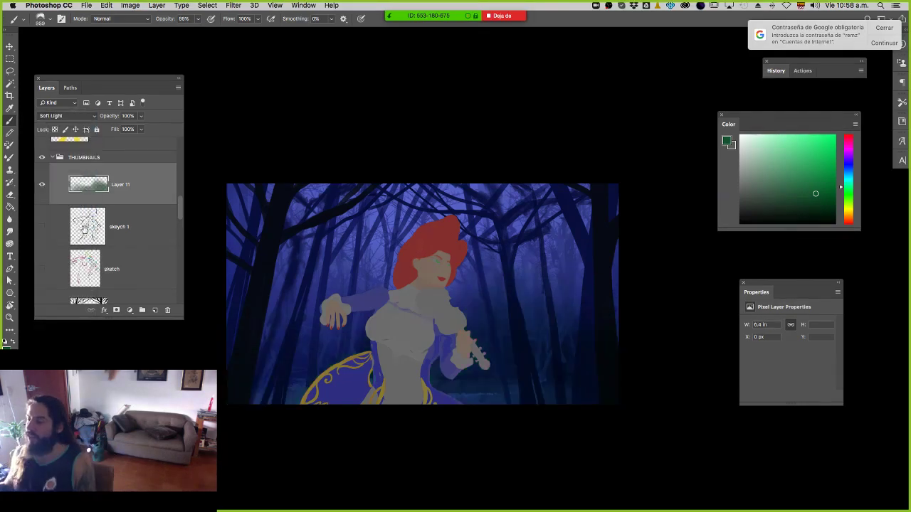
click(77, 116)
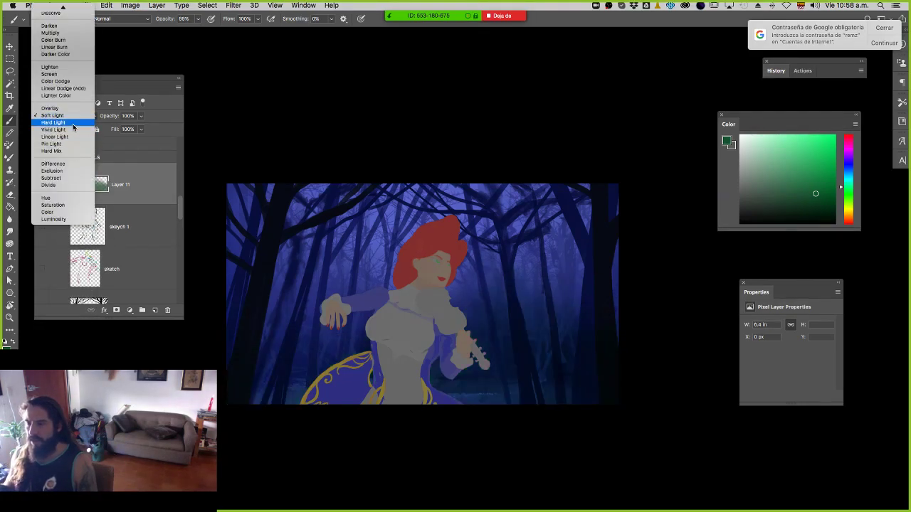
click(74, 125)
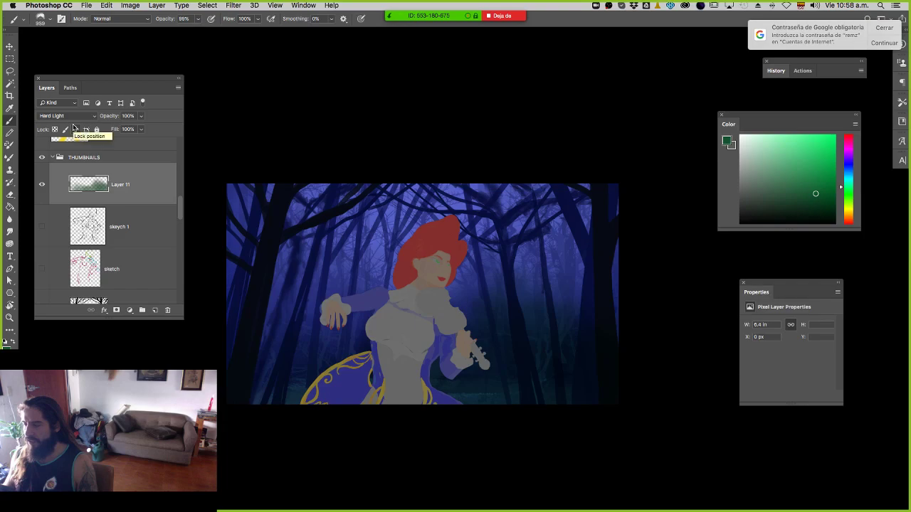
Extend the green haze along both sides and the lower edge of the forest with a smaller brush size.
key(ctrl+shift+d)
key([)
drag(595, 336, 582, 382)
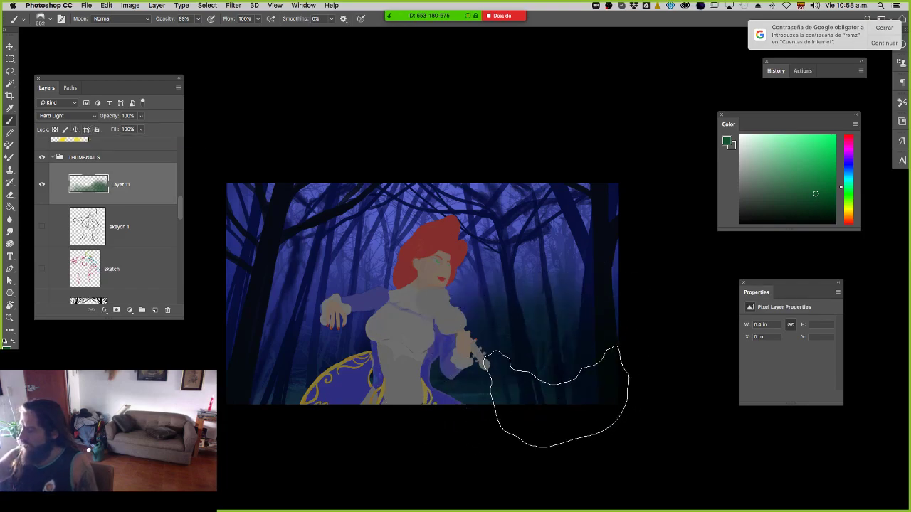
drag(639, 292, 574, 349)
mouse_move(527, 399)
mouse_down()
mouse_move(554, 381)
mouse_move(465, 421)
mouse_move(423, 424)
mouse_move(256, 321)
mouse_move(273, 407)
mouse_move(258, 368)
mouse_up()
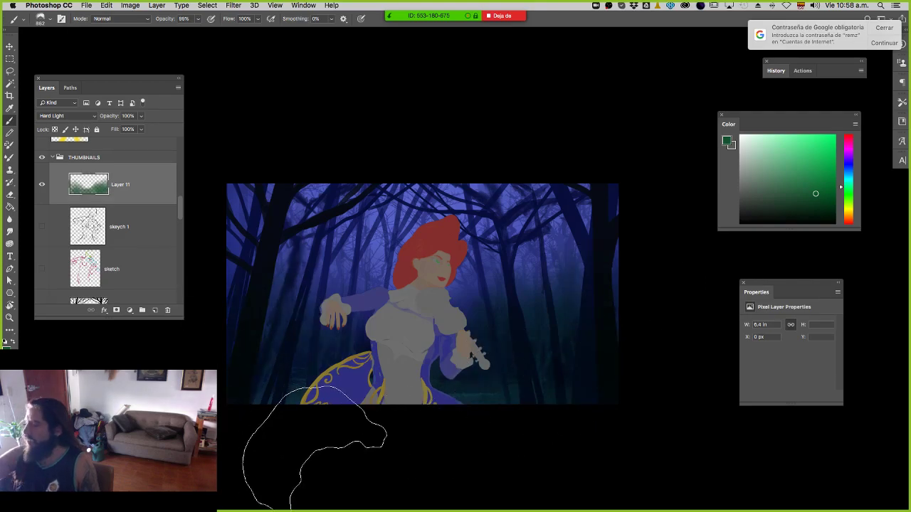
Choose a vivid purple and paint a purple glow over the trees on both sides of the archer.
mouse_move(848, 168)
mouse_down()
mouse_move(851, 149)
mouse_move(834, 147)
mouse_up()
click(813, 163)
click(833, 150)
click(640, 236)
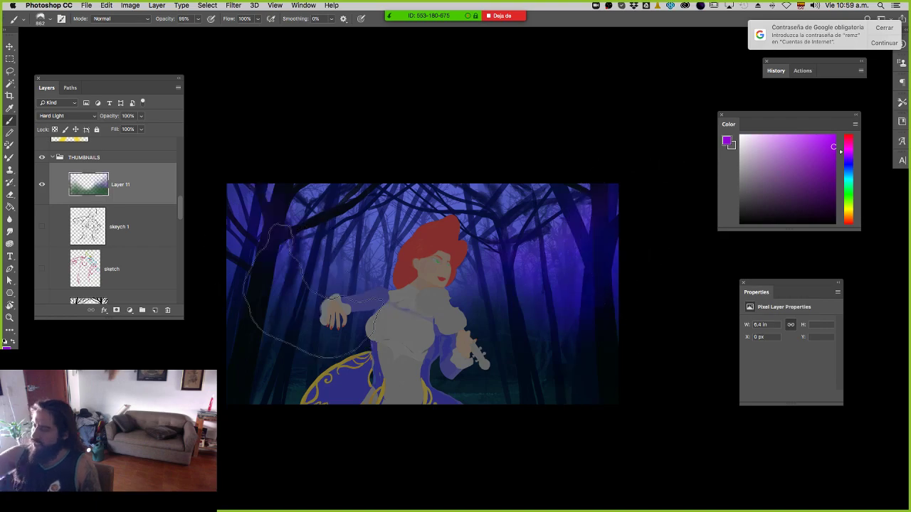
click(283, 288)
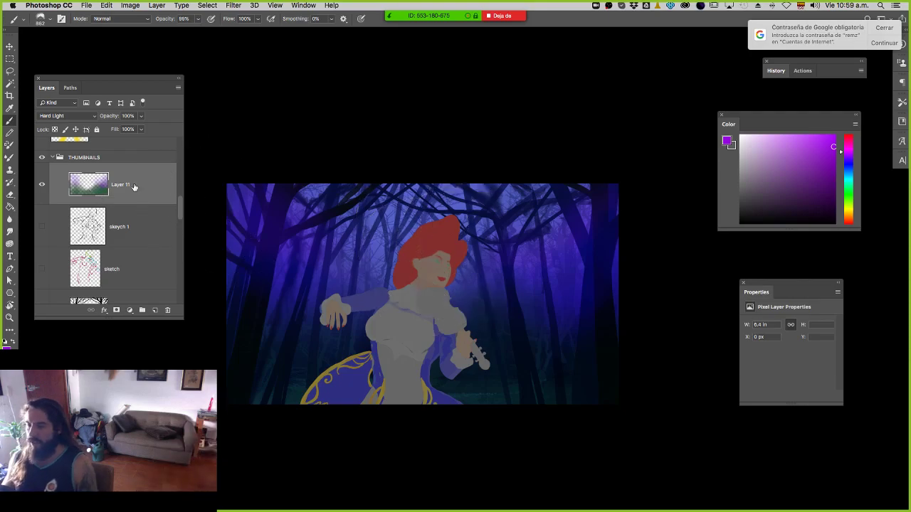
Rename the green and purple tint layer as color correction.
double_click(120, 185)
text(color)
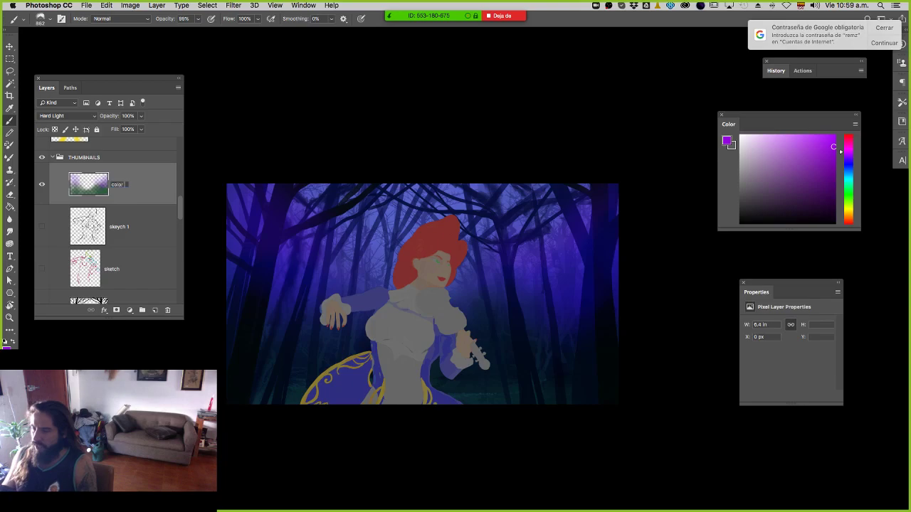
text( correction)
key(Return)
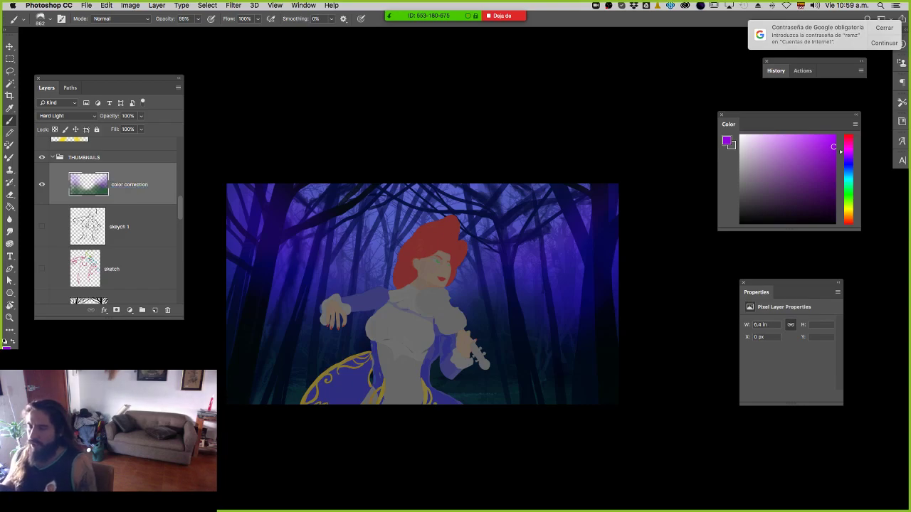
Rename the foreground trees layer, Layer 7, as primeros arboles.
scroll(86, 279, down, 2)
double_click(119, 265)
text(p)
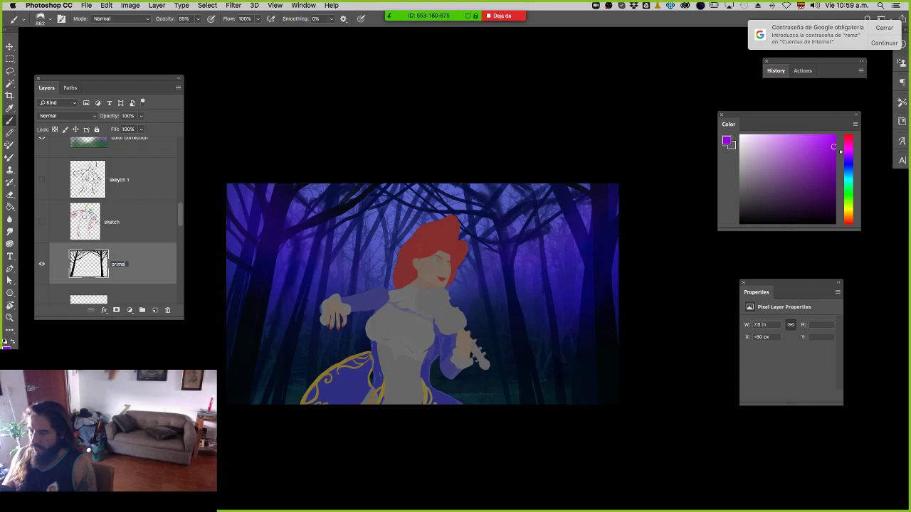
text(rimeros arboles)
key(Return)
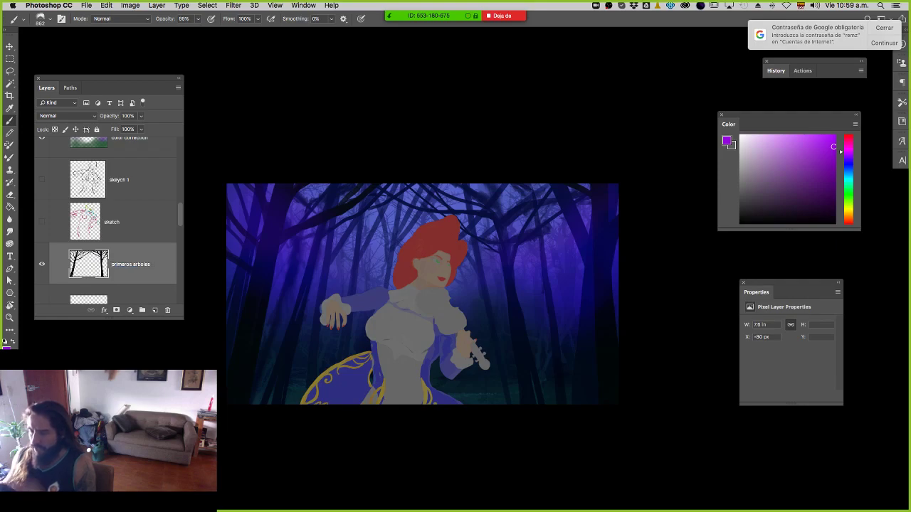
Pick the color correction layer from the canvas and lock it.
key(ctrl+d)
key(v)
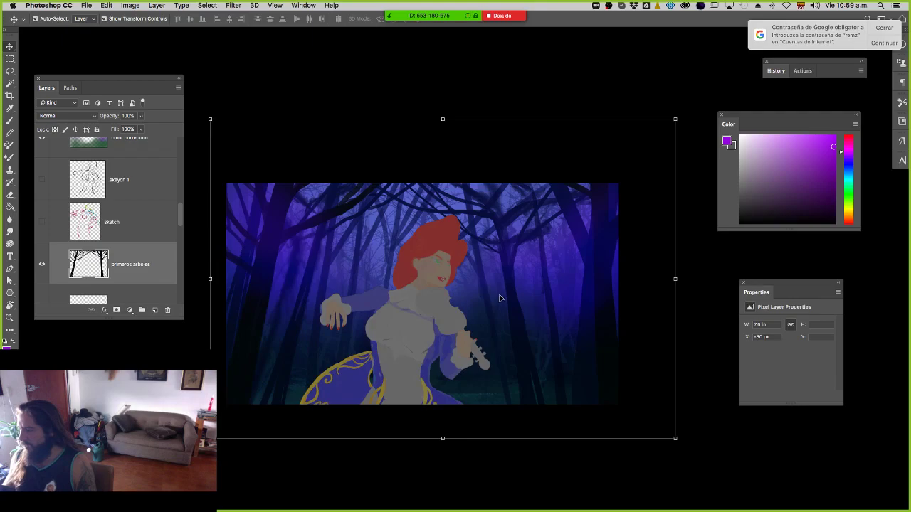
click(507, 294)
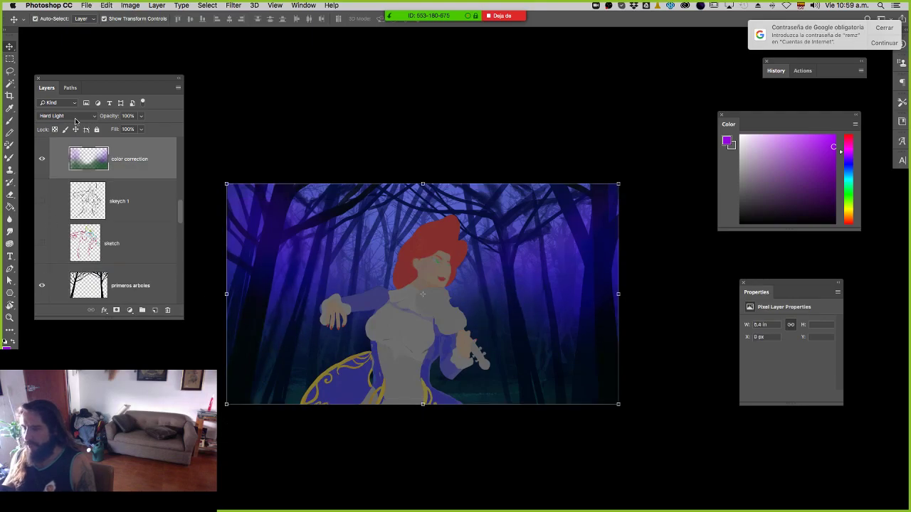
Select the second row of trees from the canvas and rename its layer, Capa 5, as arboles 2.
click(518, 355)
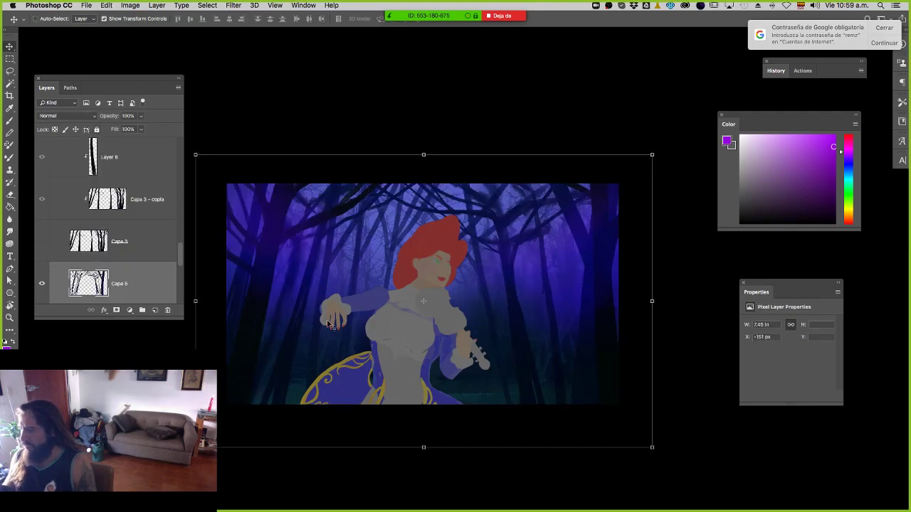
text(arboles 2)
key(Return)
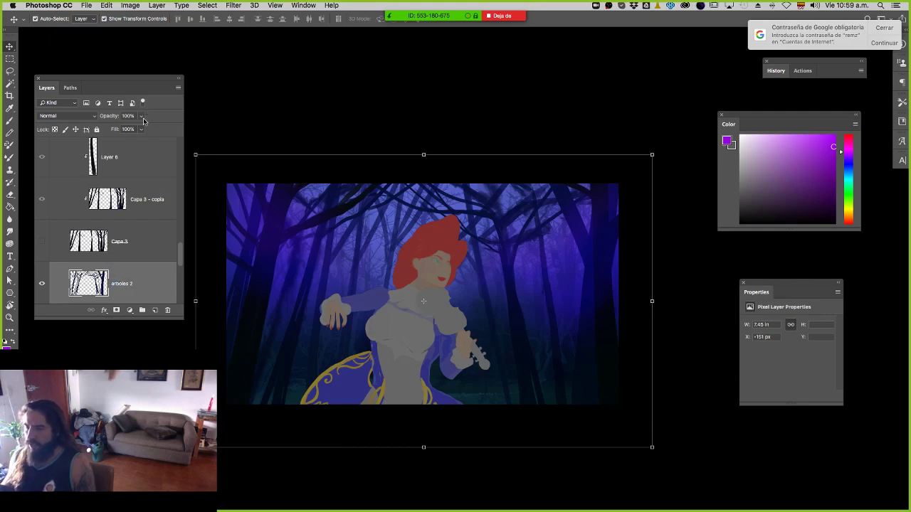
Check which trees the layer below arboles 2 holds by toggling its visibility, and rename it arboles 3.
scroll(90, 224, down, 3)
click(42, 230)
click(42, 230)
double_click(121, 230)
text(ar)
key(Return)
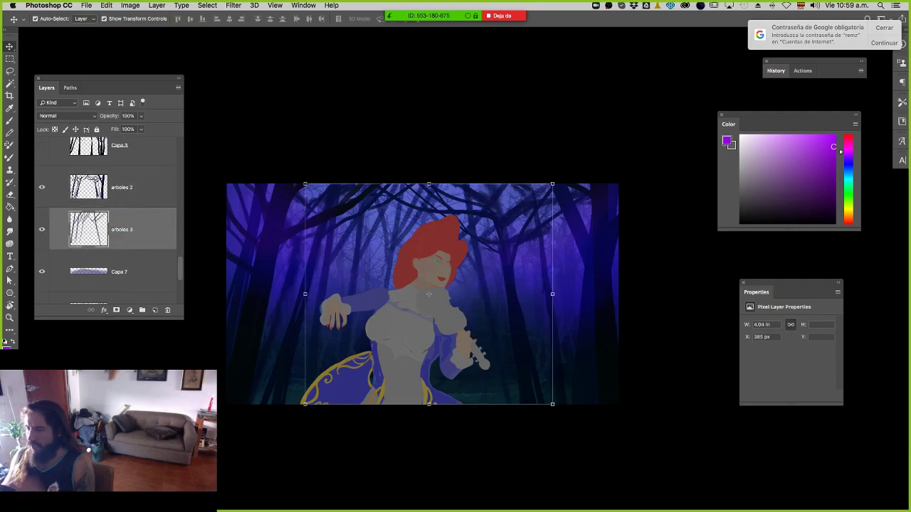
Rename the distant branches layer, Layer 10, as ramas.
scroll(157, 251, down, 2)
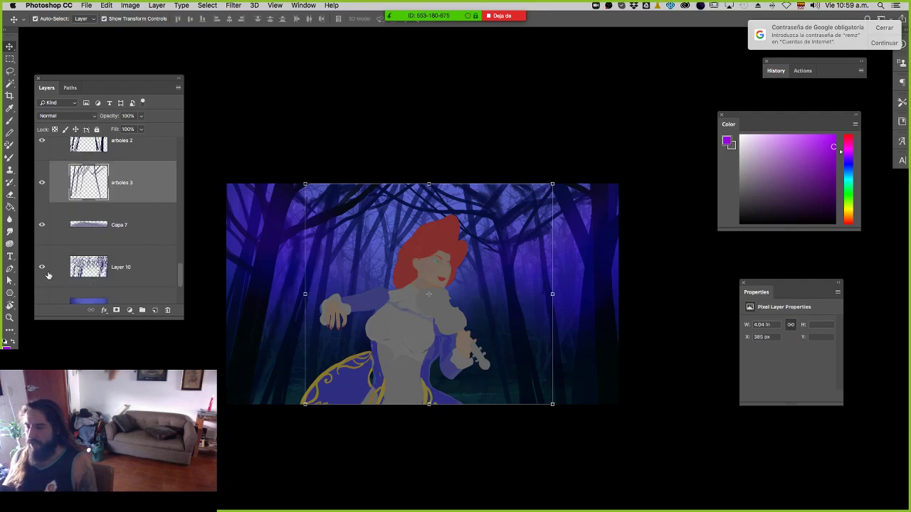
double_click(121, 267)
text(ramas)
key(Return)
Rename the painted ground layer, Capa 7, as piso.
click(43, 225)
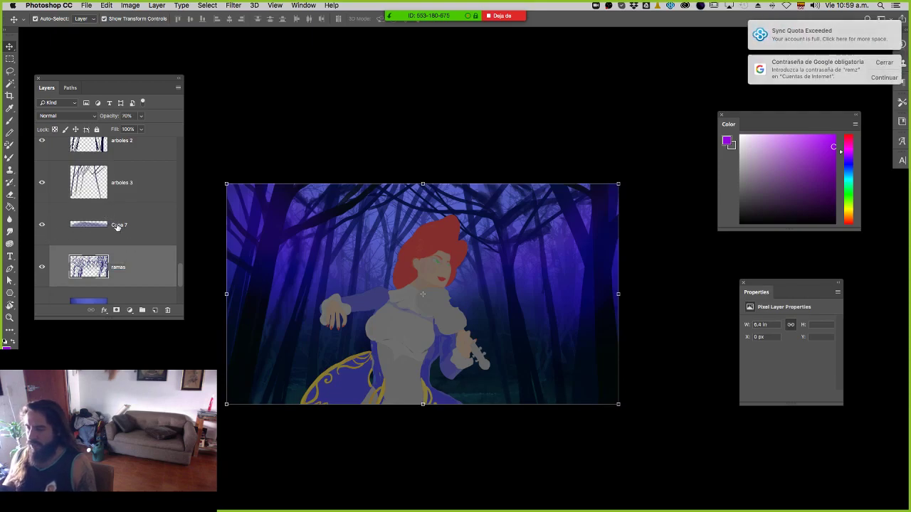
double_click(118, 224)
text(p)
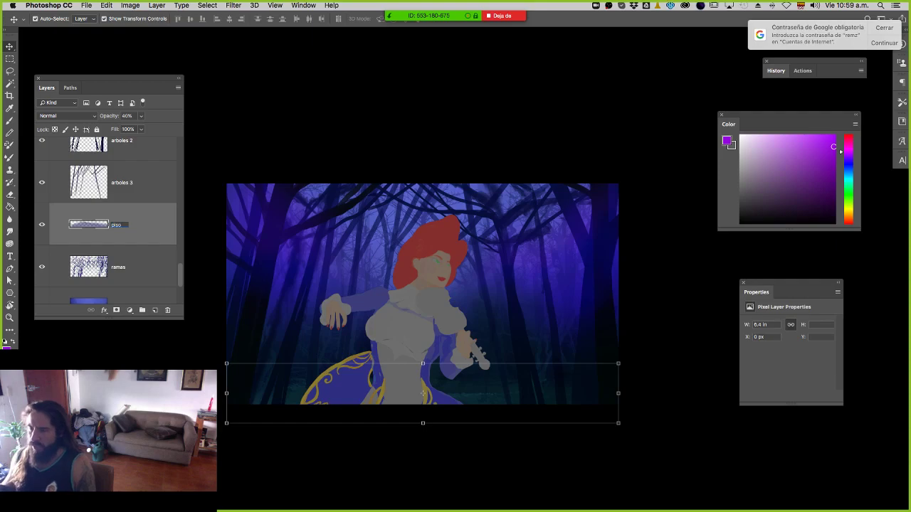
text(iso)
key(Return)
Rename the blue gradient layer below ramas as bg and save the document.
scroll(118, 250, down, 2)
double_click(119, 263)
text(b)
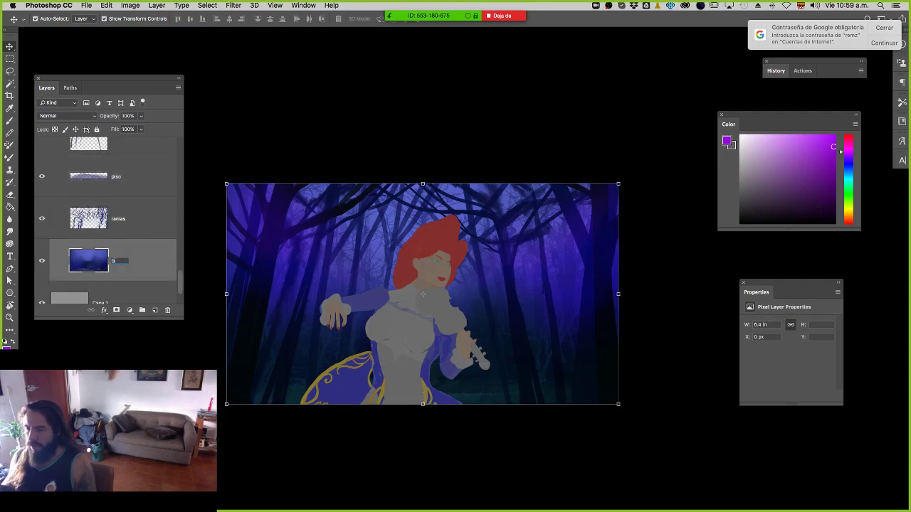
key(super+s)
Look through the renamed forest layers from bg up to the start of the THUMBNAILS group.
scroll(105, 167, up, 1)
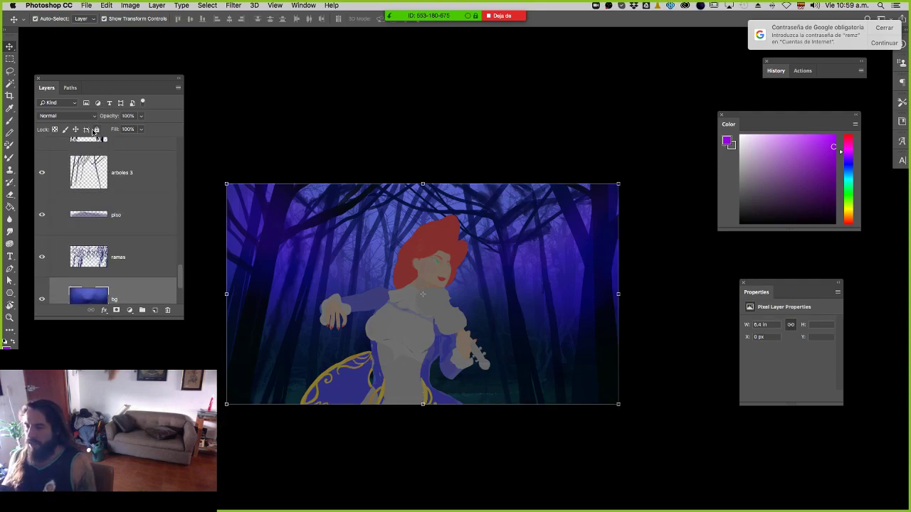
scroll(96, 132, up, 2)
scroll(104, 244, up, 5)
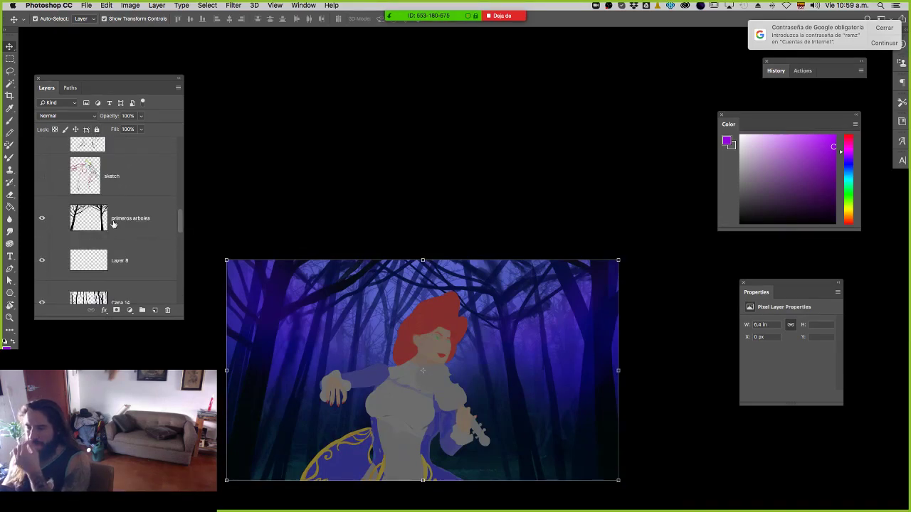
scroll(112, 222, down, 1)
click(112, 219)
scroll(111, 218, up, 4)
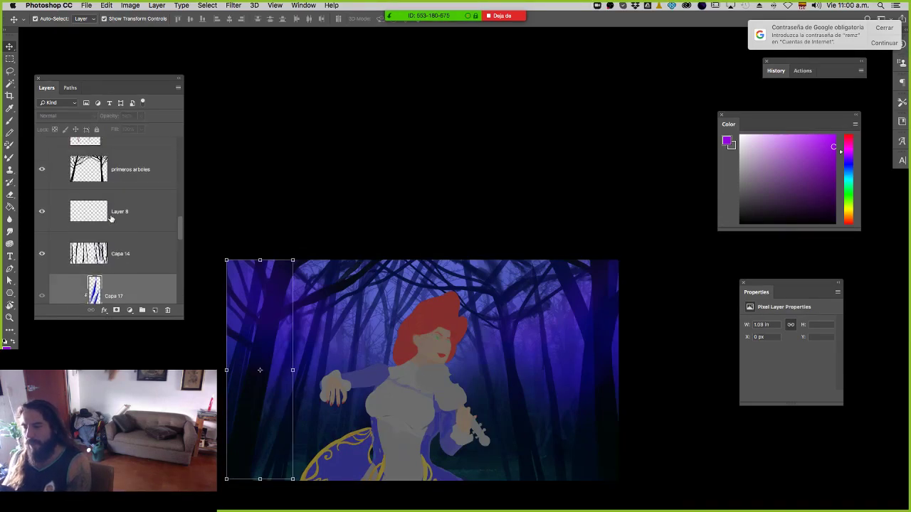
scroll(111, 217, up, 1)
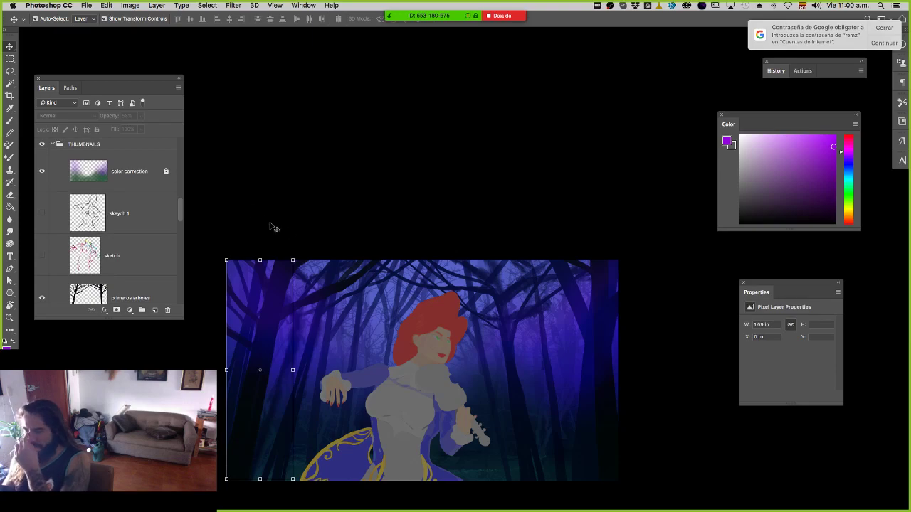
Examine the archer against the new forest up close and look through the layer stack for the MORRA group.
key(z)
click(445, 367)
drag(444, 367, 498, 289)
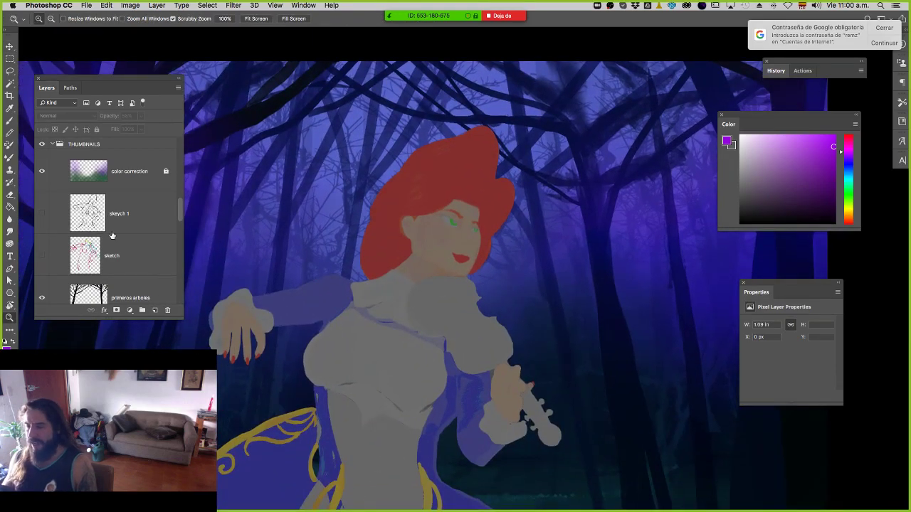
scroll(121, 240, up, 1)
alt+click(390, 292)
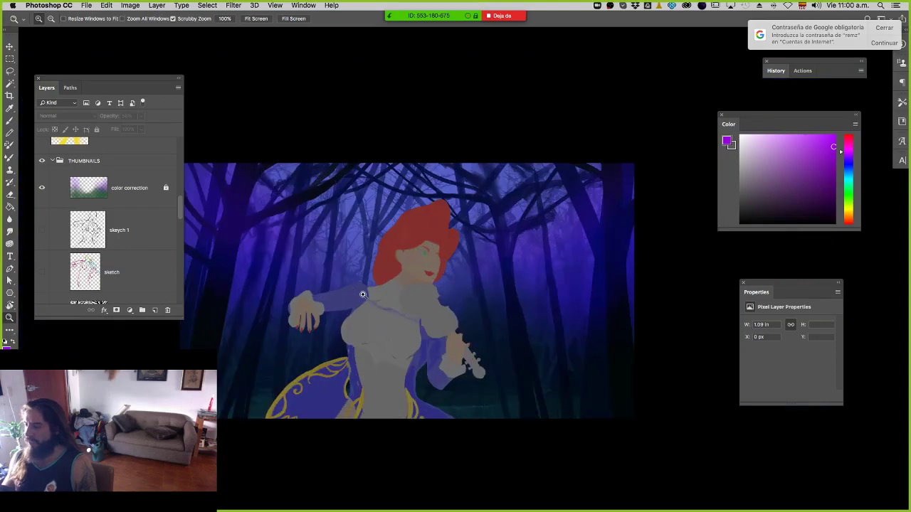
scroll(126, 252, down, 1)
scroll(126, 250, up, 5)
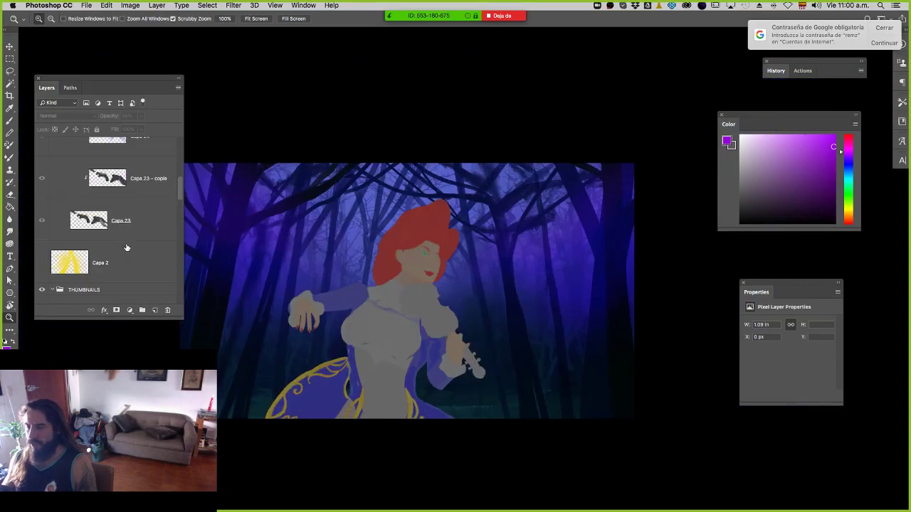
scroll(126, 247, up, 5)
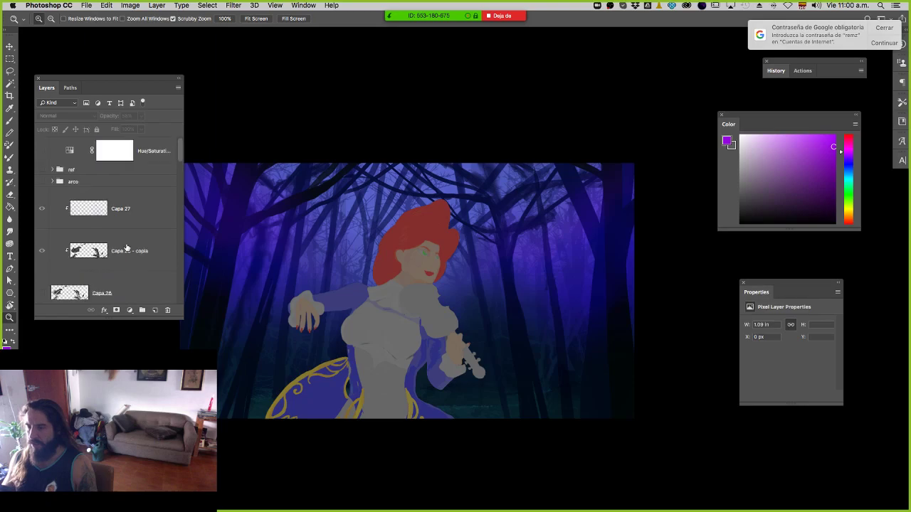
scroll(64, 229, down, 3)
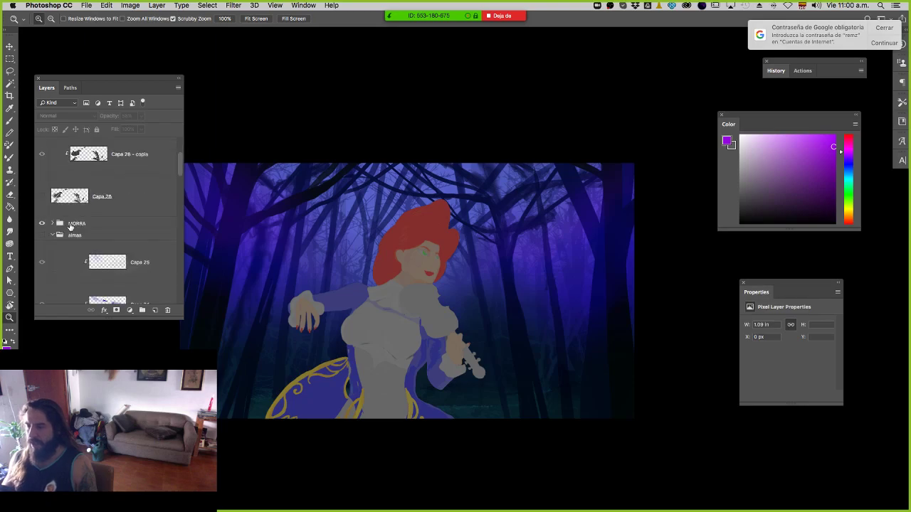
Select the red-haired woman's light-toned layer in the MORRA group and add a layer mask to it.
key(v)
drag(423, 332, 508, 369)
key(super+z)
key(z)
drag(377, 316, 387, 321)
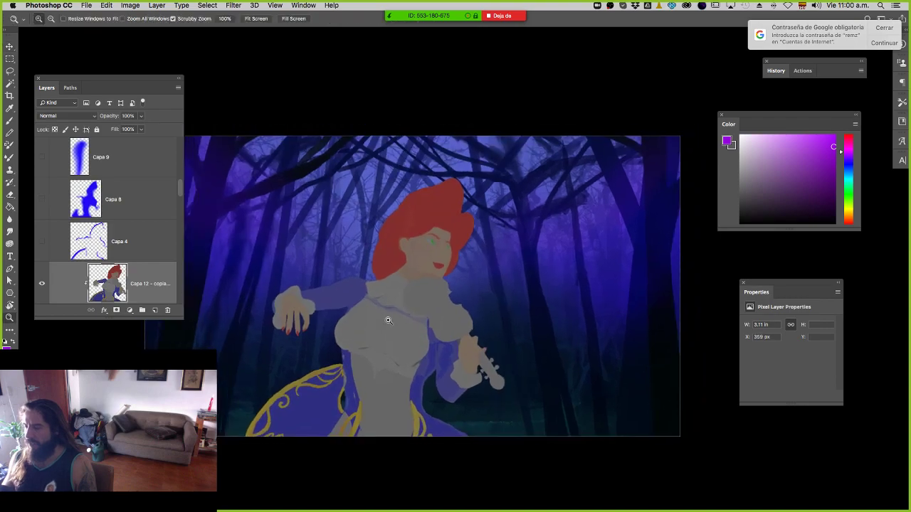
click(117, 310)
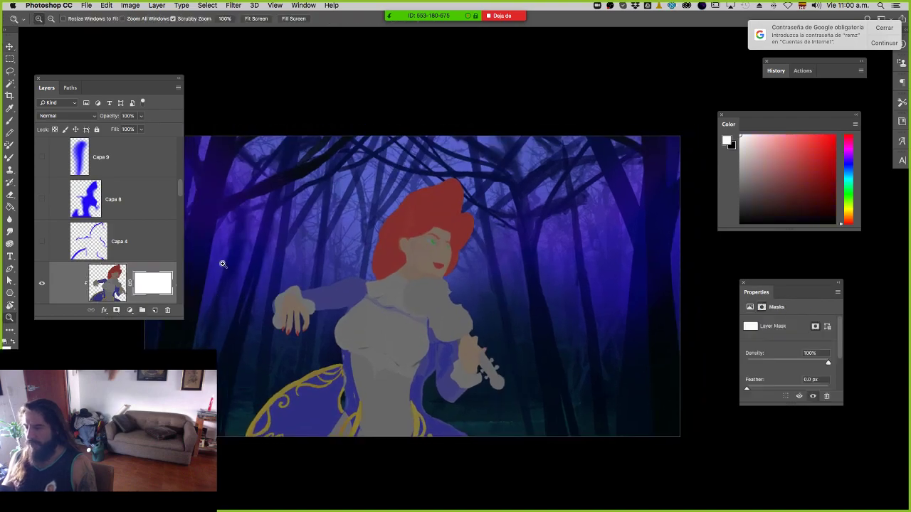
Switch to a 28 px hard round brush and set black as the foreground color for masking.
key(b)
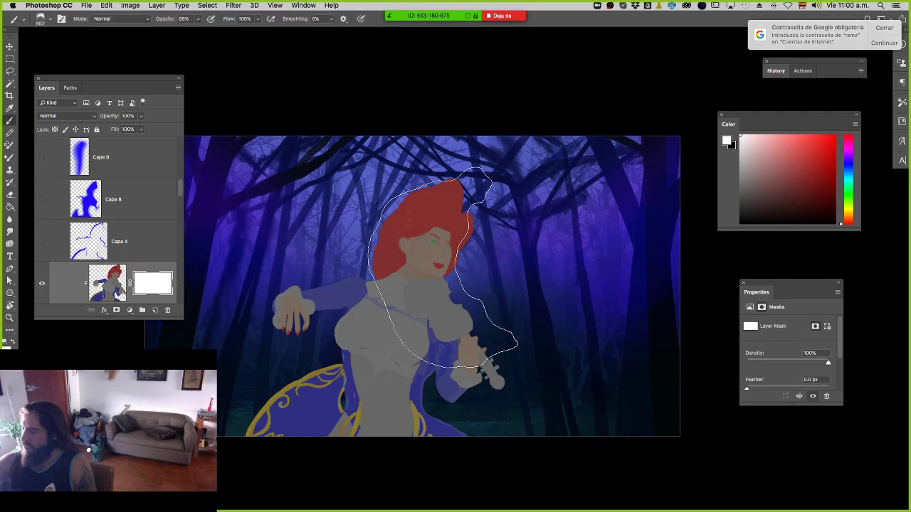
right_click(450, 236)
double_click(507, 332)
mouse_move(412, 264)
mouse_down()
mouse_move(296, 279)
mouse_move(424, 276)
mouse_move(417, 274)
mouse_up()
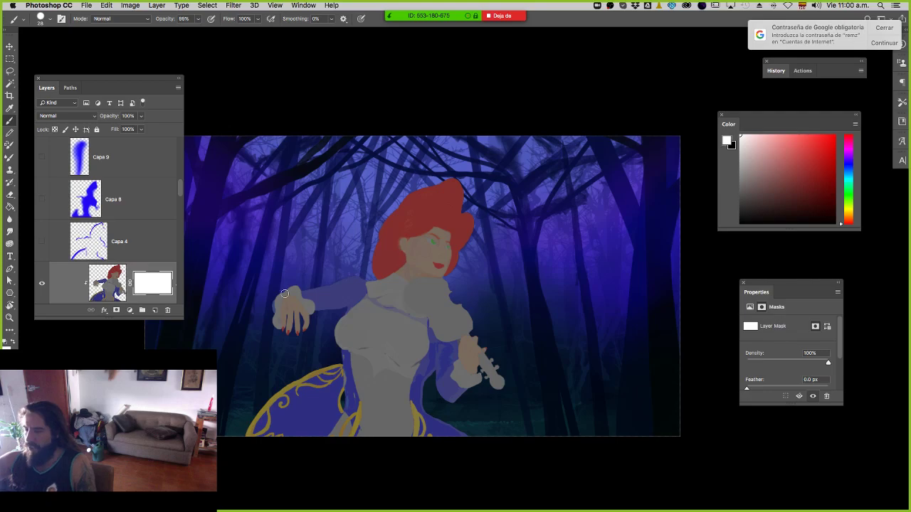
key(x)
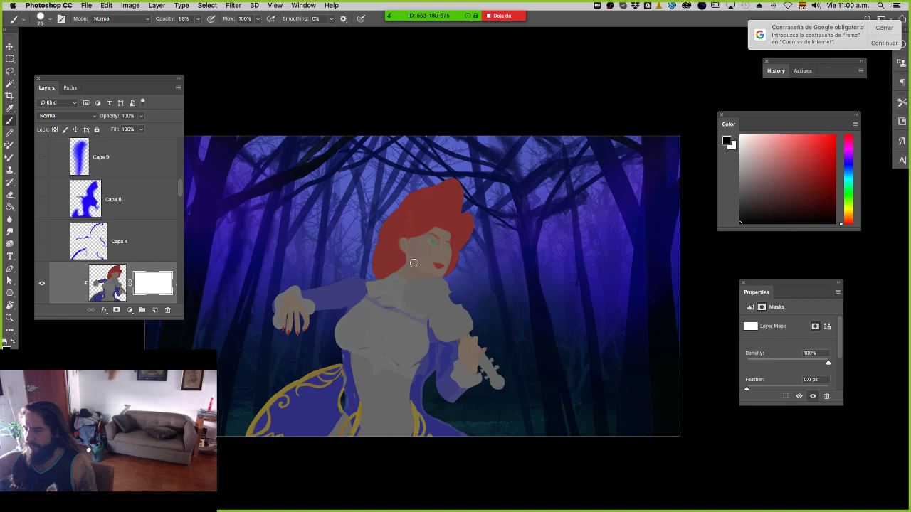
Lasso the shadow areas across the woman's hair, neck, arms, torso and skirt, fill them with black on the mask and deselect.
key(l)
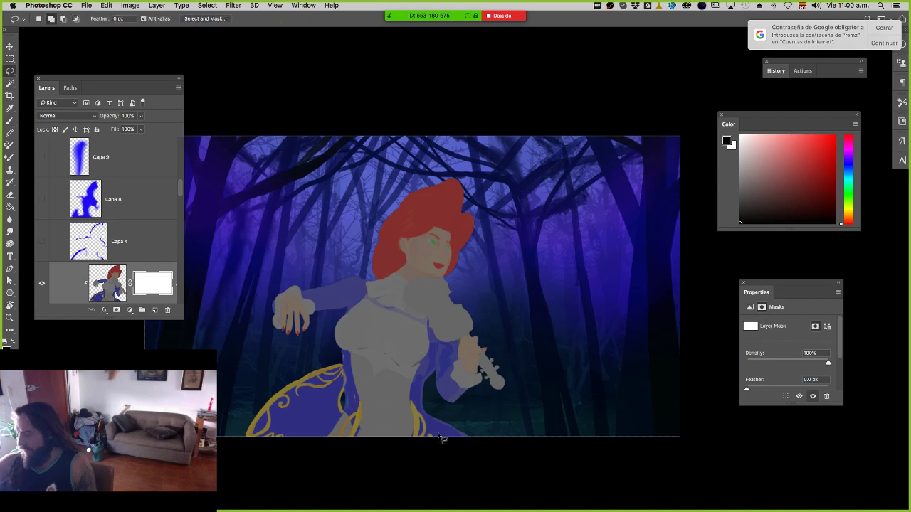
mouse_move(398, 349)
mouse_down()
mouse_move(369, 334)
mouse_move(408, 343)
mouse_move(389, 324)
mouse_move(305, 305)
mouse_move(305, 327)
mouse_move(261, 307)
mouse_move(268, 343)
mouse_move(230, 454)
mouse_move(440, 472)
mouse_move(487, 396)
mouse_move(477, 361)
mouse_move(462, 367)
mouse_move(427, 344)
mouse_move(444, 324)
mouse_move(410, 284)
mouse_move(405, 320)
mouse_move(465, 345)
mouse_up()
mouse_move(438, 283)
mouse_down()
mouse_move(419, 264)
mouse_move(423, 187)
mouse_move(364, 251)
mouse_move(363, 263)
mouse_move(375, 284)
mouse_move(447, 283)
mouse_up()
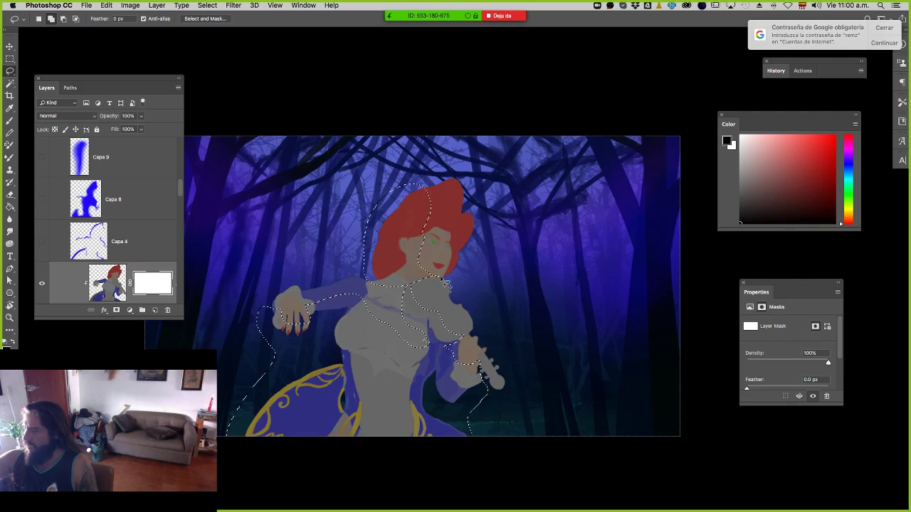
key(g)
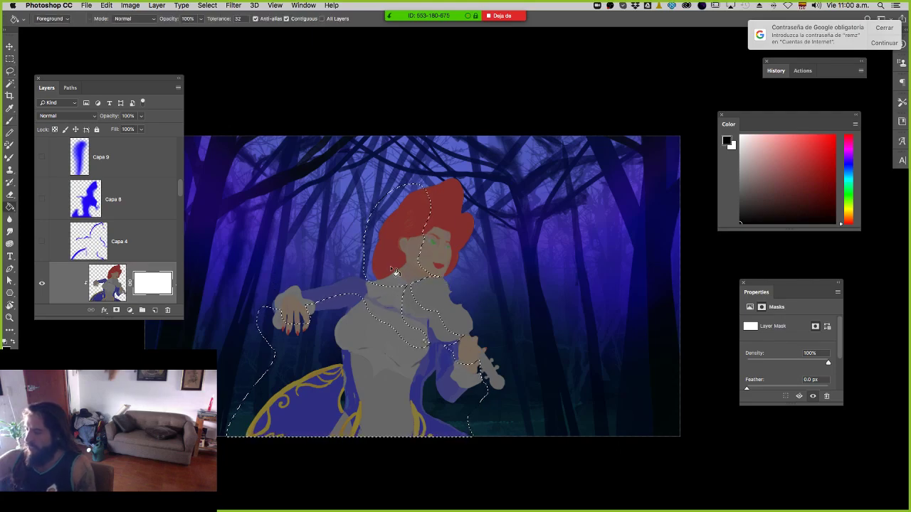
click(395, 271)
key(super+d)
key(z)
drag(406, 244, 387, 256)
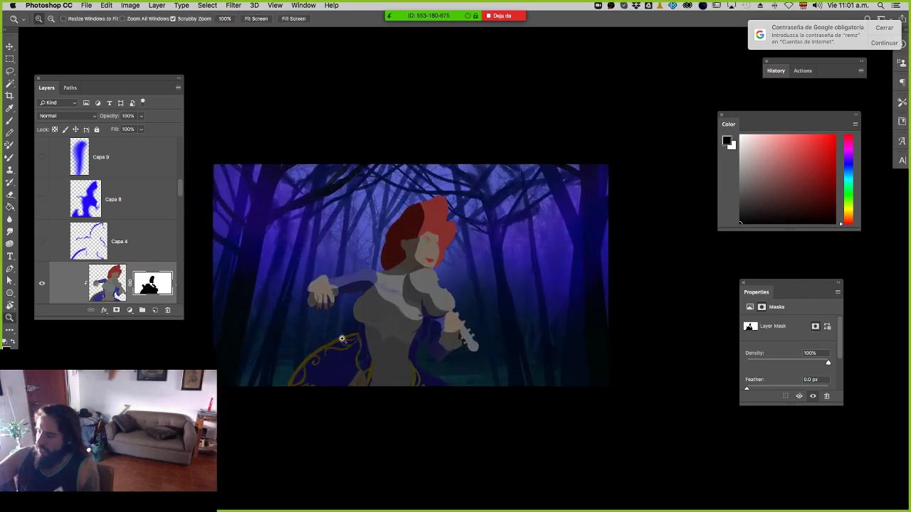
Paint white on the mask to bring back lit patches on the blue skirt.
key(b)
key(x)
mouse_move(342, 340)
mouse_down()
mouse_move(350, 339)
mouse_move(312, 349)
mouse_move(346, 351)
mouse_move(332, 364)
mouse_up()
drag(438, 369, 435, 365)
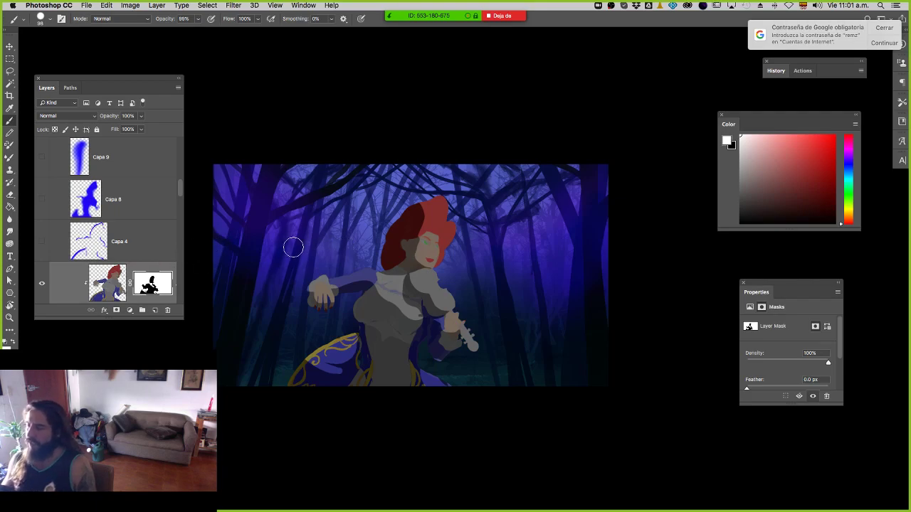
Make the arco group visible and return to the woman's masked layer with the brush ready.
scroll(117, 189, up, 5)
scroll(62, 196, up, 3)
click(42, 180)
key(z)
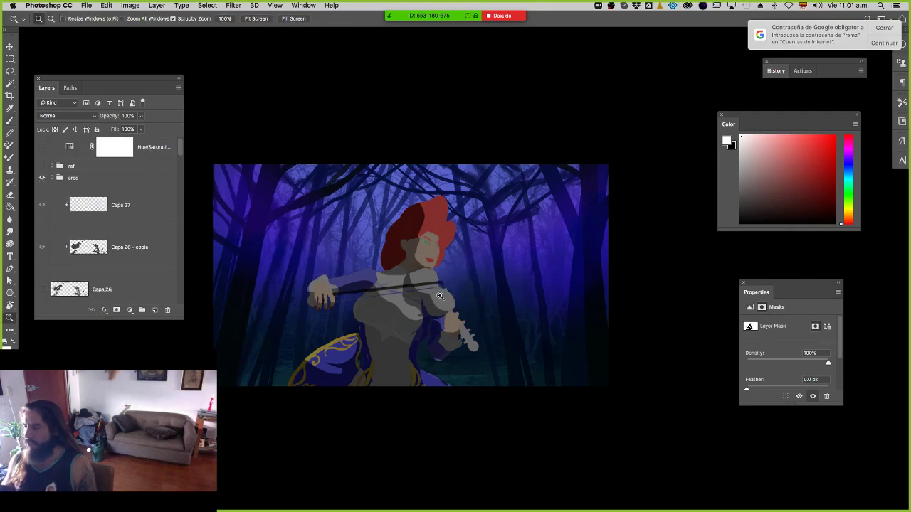
click(439, 295)
drag(435, 298, 445, 307)
key(v)
key(super+z)
key(b)
key(b)
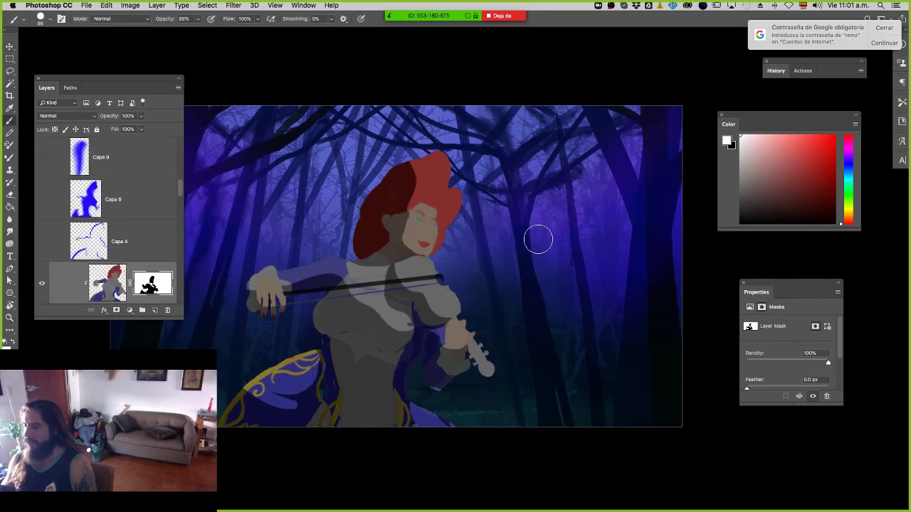
Paint the violin's body and neck orange-brown on the image of the masked light-toned layer.
click(847, 216)
drag(814, 187, 830, 185)
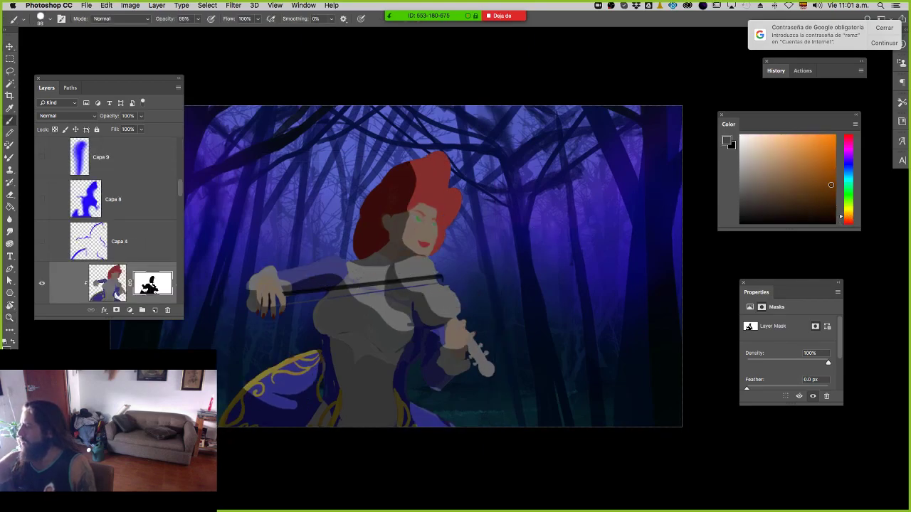
mouse_move(848, 216)
mouse_down()
mouse_move(848, 179)
mouse_move(847, 210)
mouse_up()
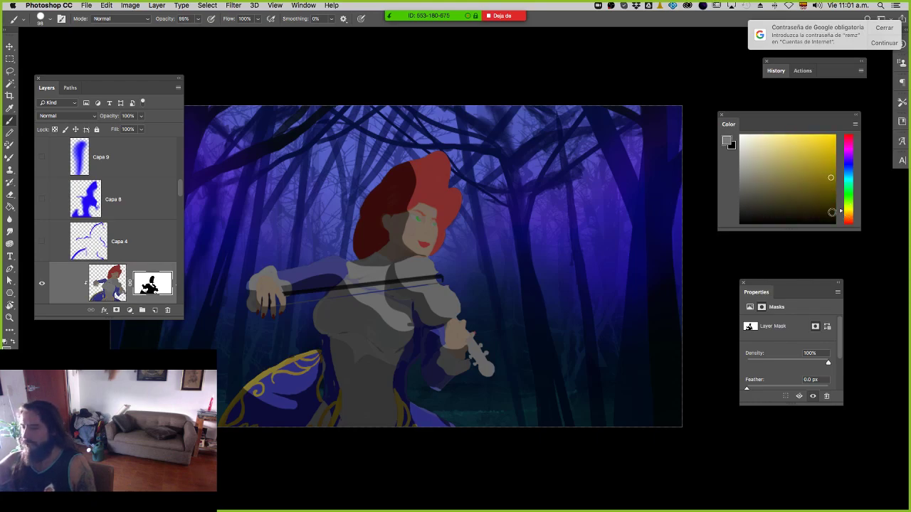
click(108, 288)
click(847, 214)
click(824, 193)
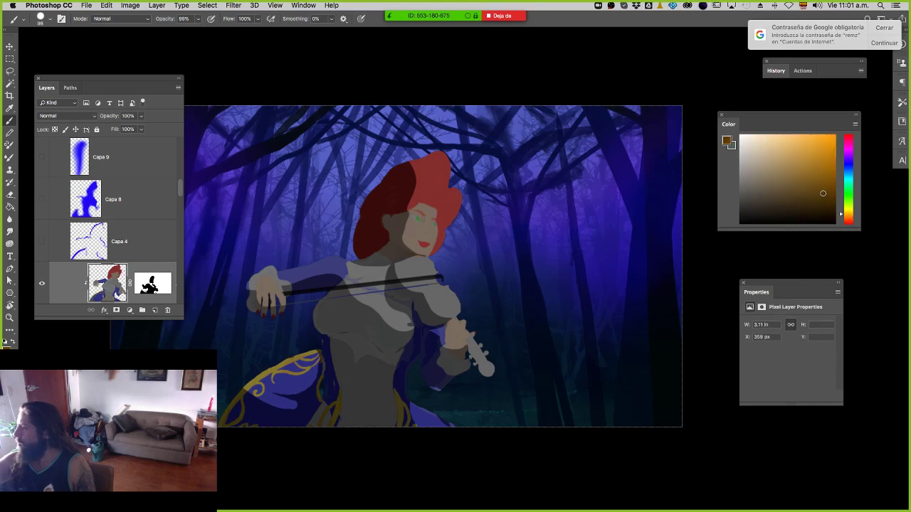
drag(850, 222, 850, 220)
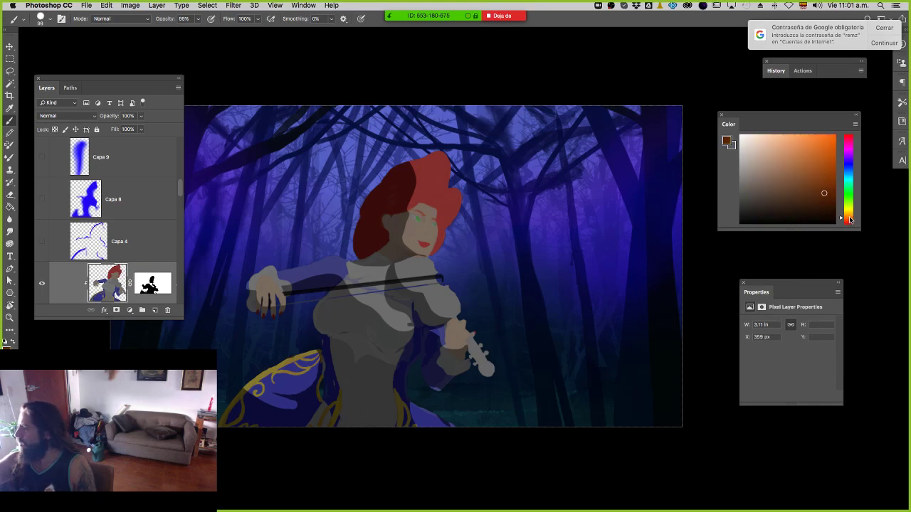
mouse_move(431, 285)
mouse_down()
mouse_move(448, 310)
mouse_move(441, 317)
mouse_move(424, 275)
mouse_move(406, 271)
mouse_move(415, 275)
mouse_up()
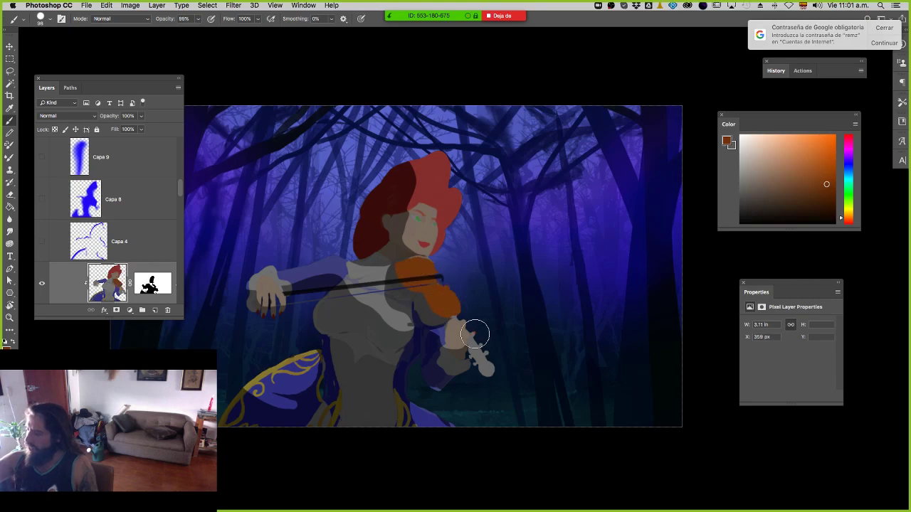
mouse_move(469, 344)
mouse_down()
mouse_move(499, 385)
mouse_move(448, 363)
mouse_up()
Paint the shaded side of the violin and its neck in a darker brown on the Capa 12 - copia layer.
click(785, 218)
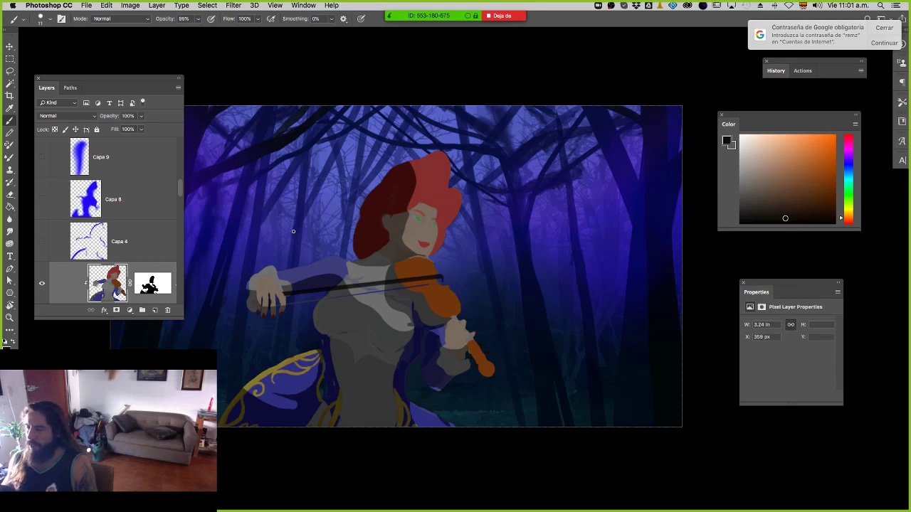
alt+click(408, 264)
scroll(107, 235, down, 2)
click(104, 260)
click(823, 201)
drag(397, 279, 411, 280)
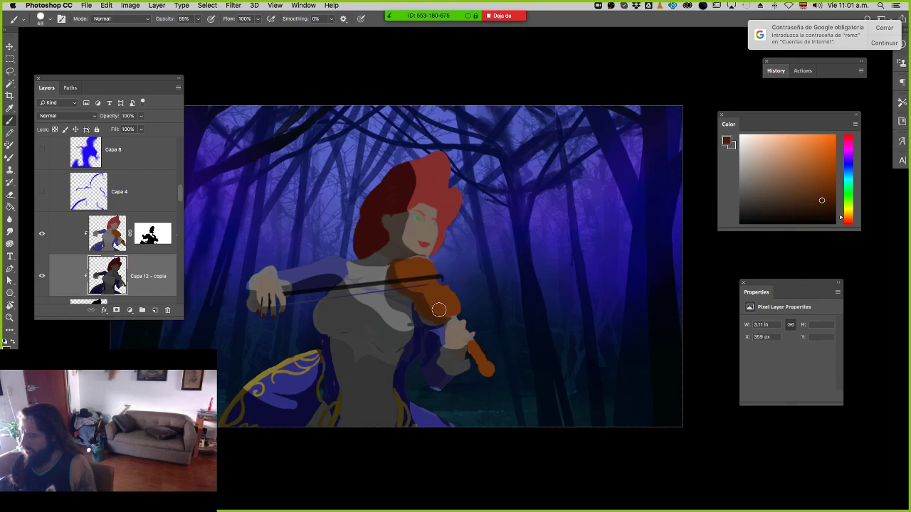
drag(478, 360, 473, 353)
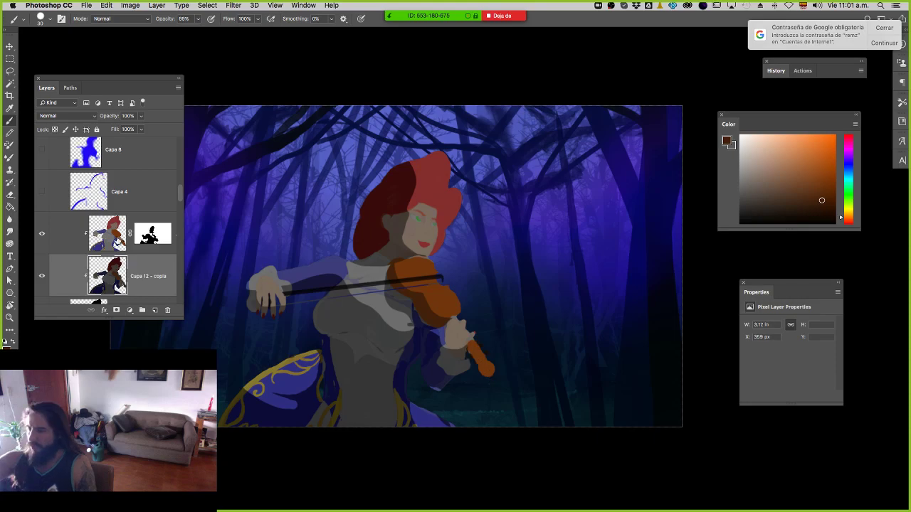
Reduce the brush to 5 px and touch up the violin's neck in dark brown on the masked light-toned layer.
click(118, 240)
key([)
key([)
key([)
key([)
key([)
key([)
key([)
key([)
key([)
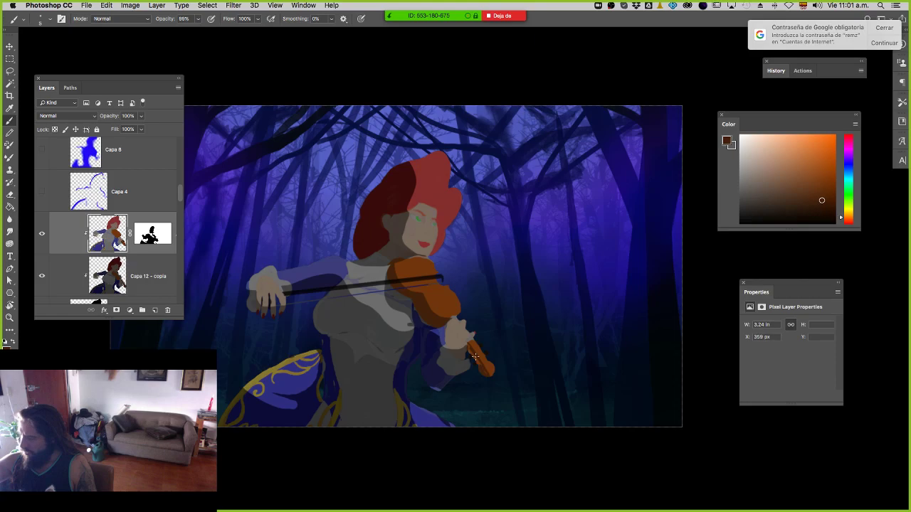
key(z)
drag(330, 233, 288, 217)
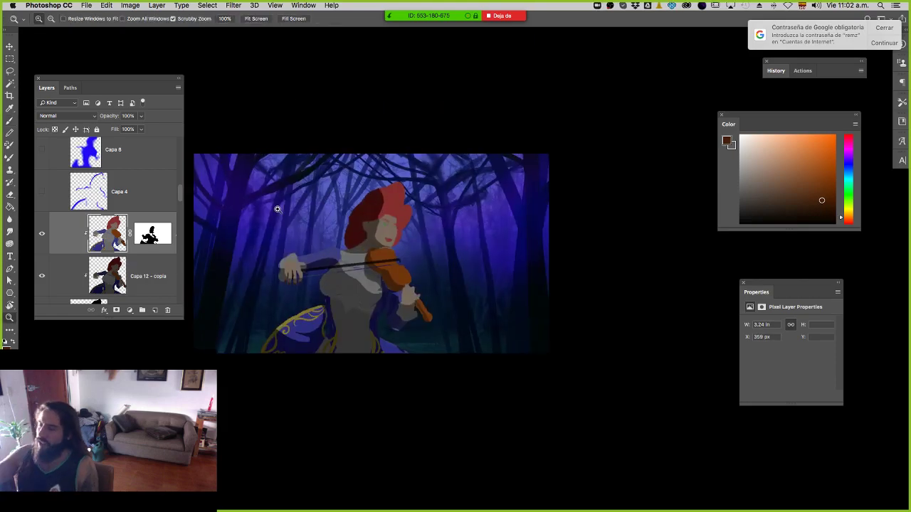
Draw near-black accents around the woman's eyes with the small brush.
drag(382, 199, 406, 204)
click(796, 215)
key(b)
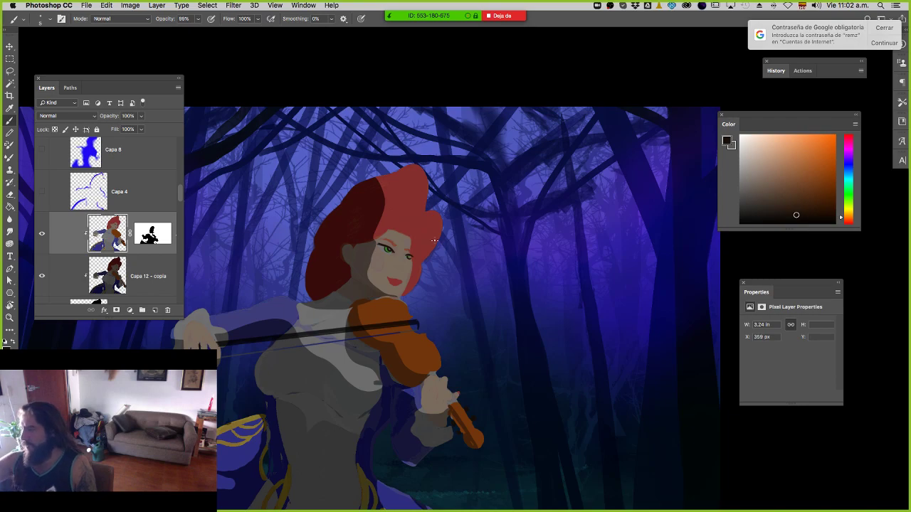
alt+click(410, 266)
key(super+z)
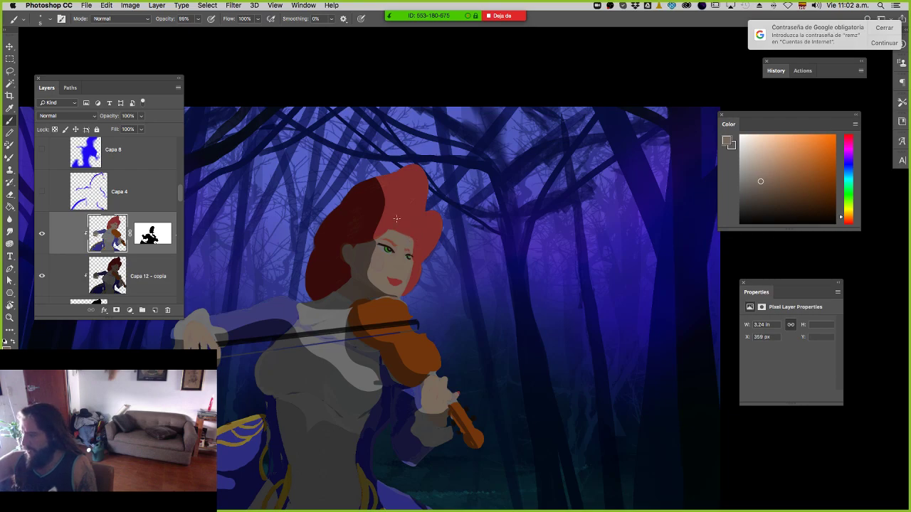
Paint a pale skin highlight along the nose and shape its shadow with black on the layer mask.
click(759, 144)
drag(404, 266, 405, 255)
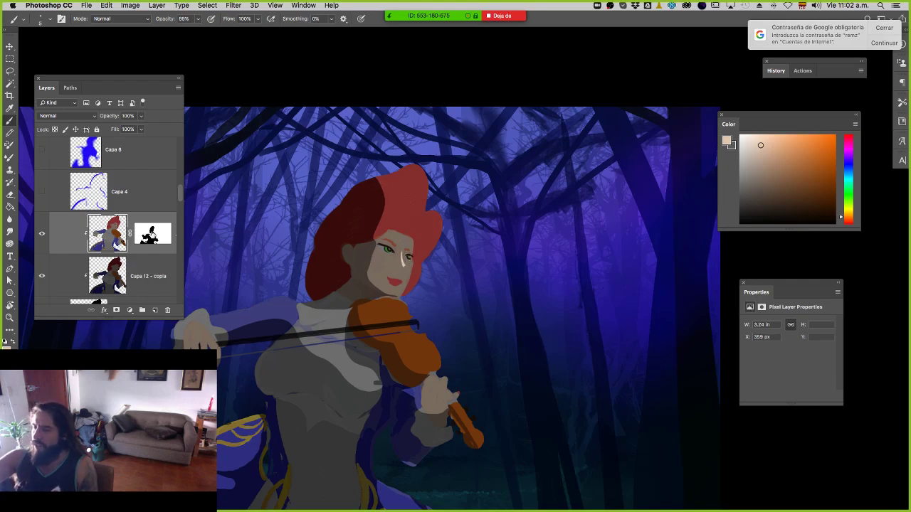
click(153, 234)
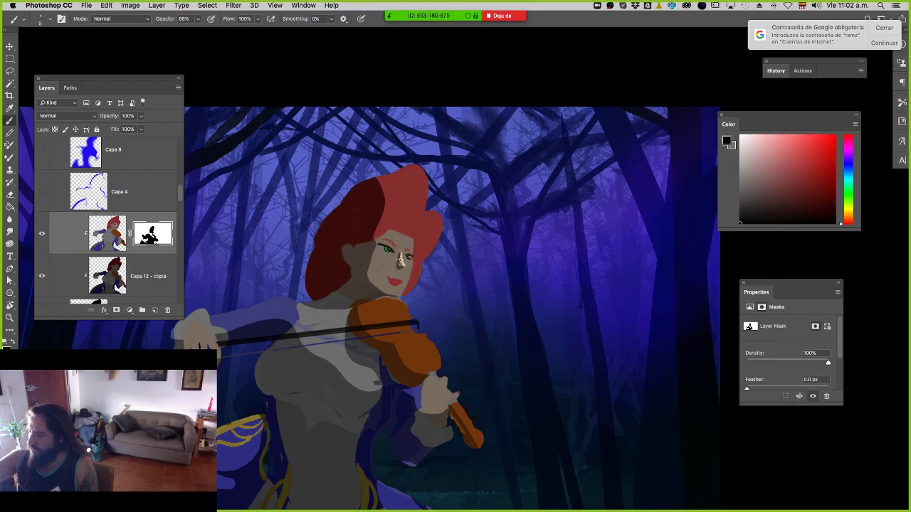
key(z)
drag(415, 302, 367, 308)
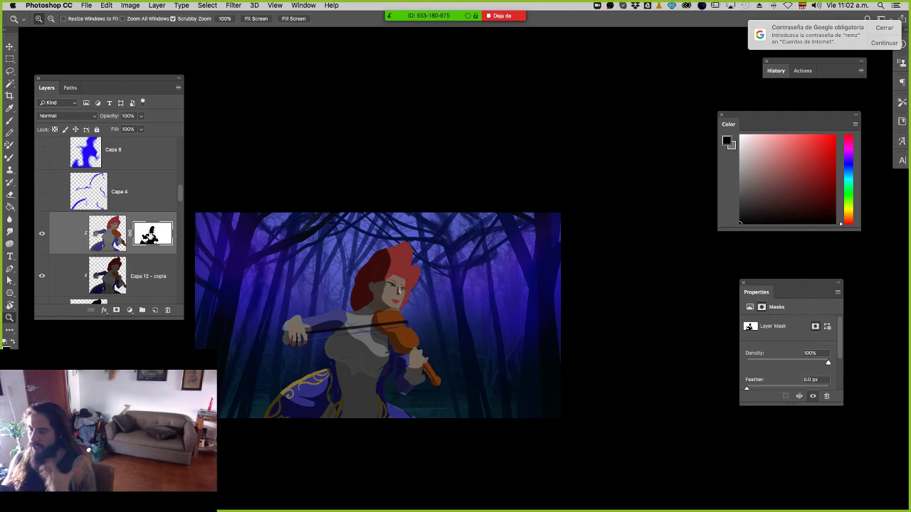
Delete the unused layers from Capa 28 down to Capa 4 in the MORRA group, keeping the silueta layer.
scroll(82, 242, up, 3)
scroll(82, 242, down, 3)
scroll(82, 242, up, 2)
click(109, 265)
scroll(108, 256, down, 5)
scroll(124, 266, down, 2)
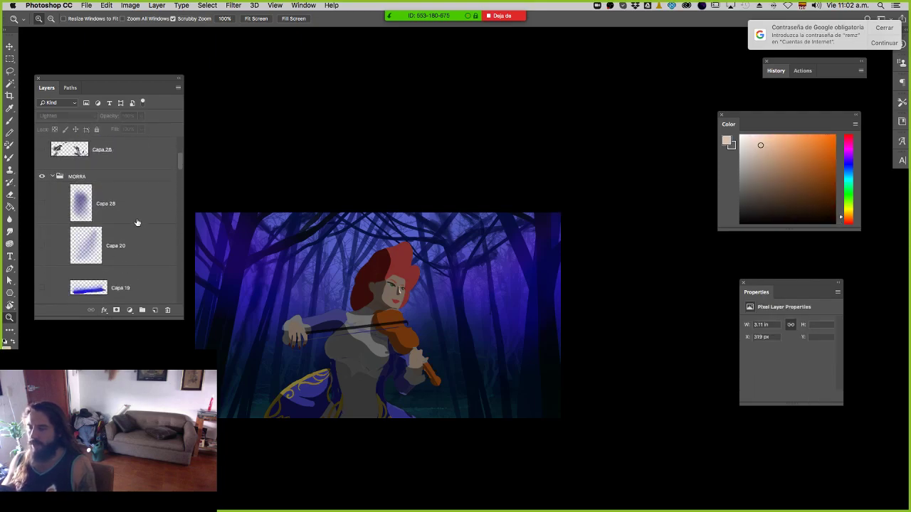
shift+click(138, 217)
drag(168, 299, 168, 309)
scroll(137, 251, down, 2)
click(135, 250)
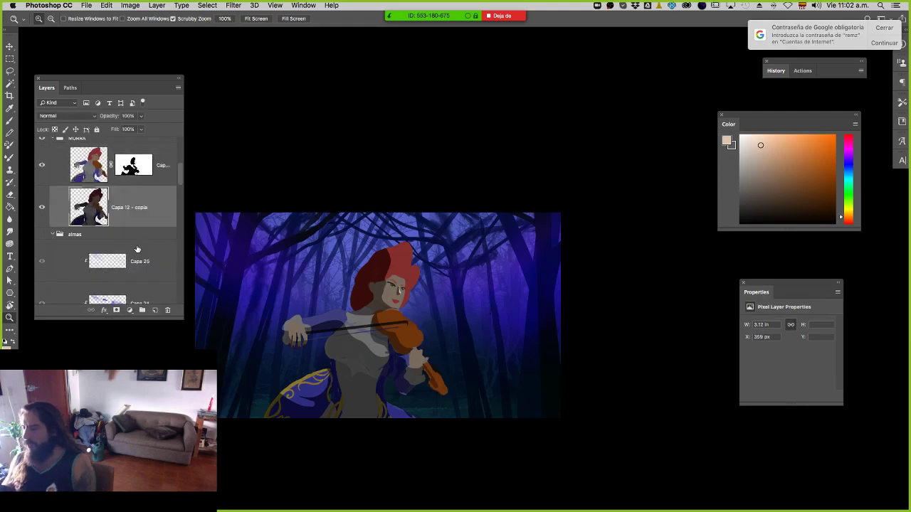
scroll(128, 250, up, 1)
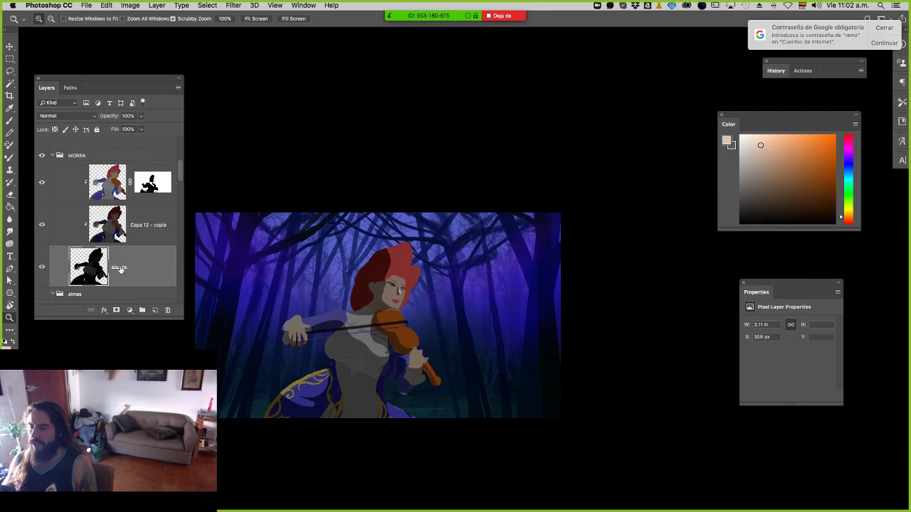
Add a clipped layer named ambientacion above the woman's masked layer and set its blend mode to Multiply.
click(103, 192)
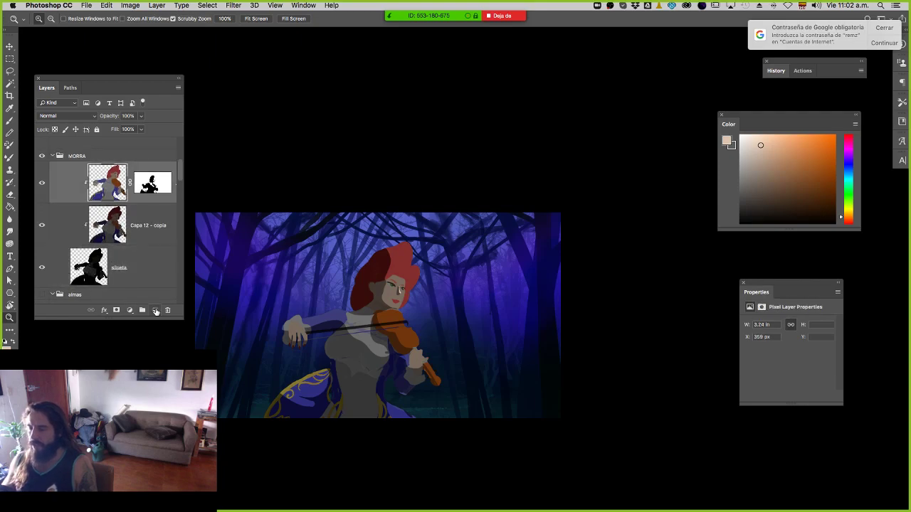
click(155, 311)
alt+click(144, 204)
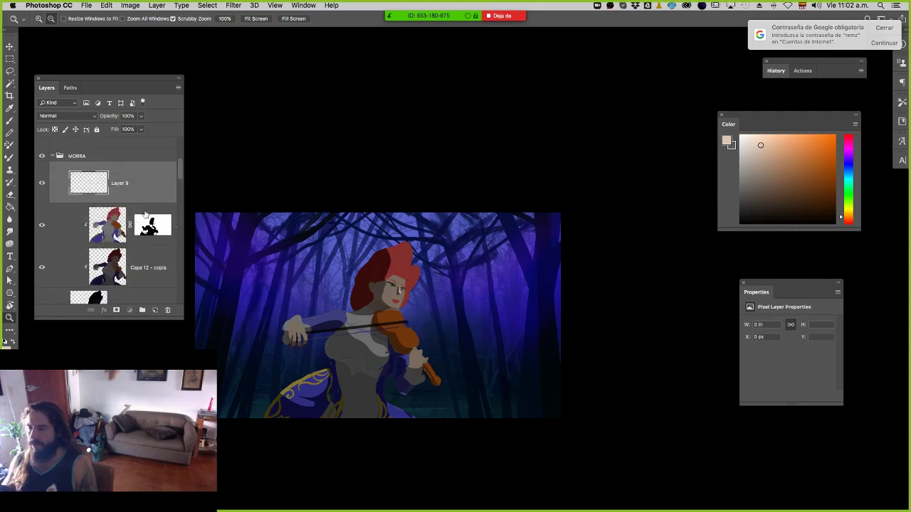
double_click(138, 184)
text(ambienta)
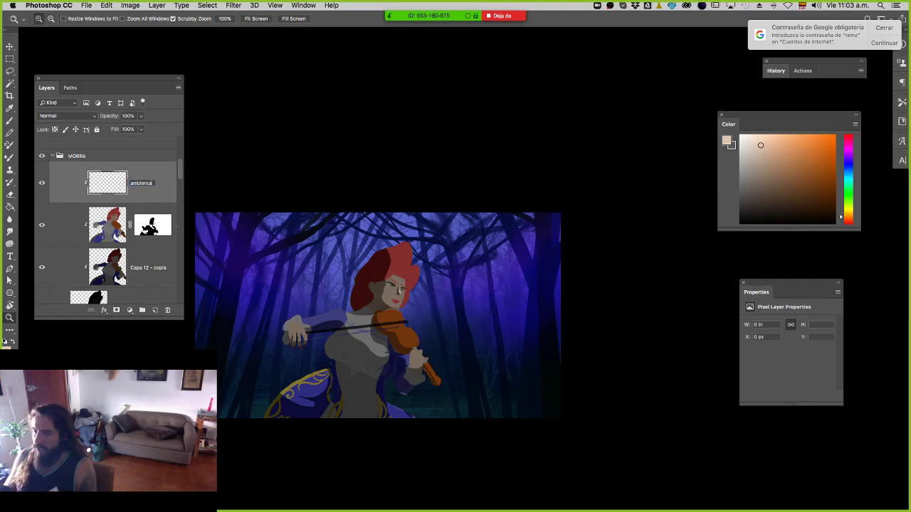
text(cion)
key(Return)
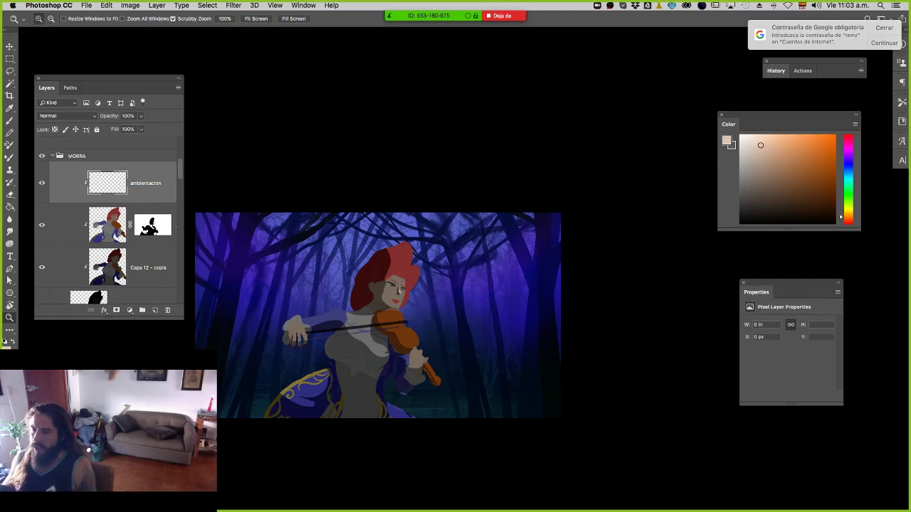
click(65, 116)
click(57, 142)
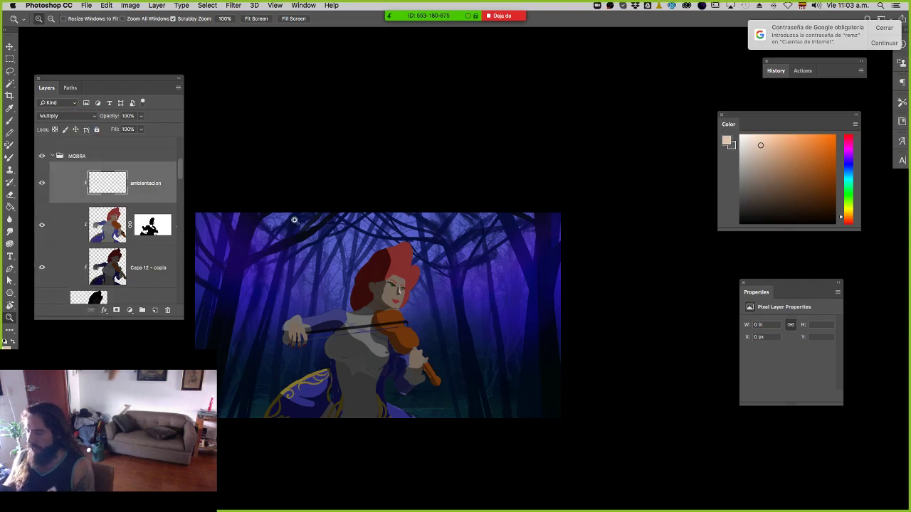
Fill the ambientacion layer with a blue-violet sampled from the forest background.
key(i)
click(350, 242)
key(g)
click(421, 307)
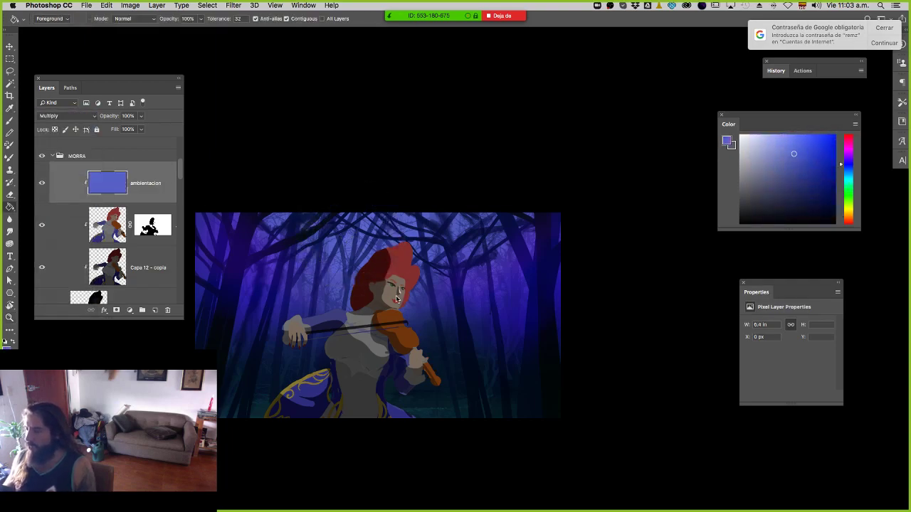
Load the woman's silhouette as a selection and use it to add a layer mask to the blue ambientacion layer.
key(z)
drag(305, 258, 297, 260)
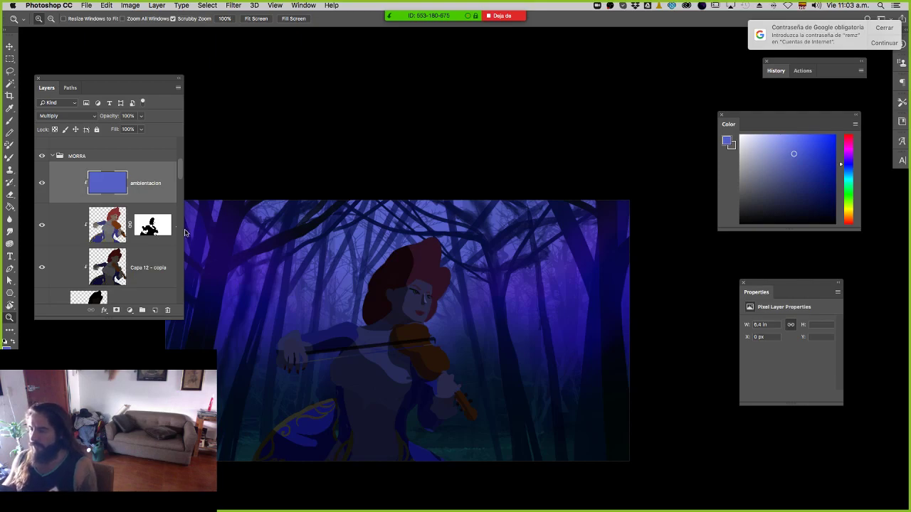
super+click(119, 255)
key(super+d)
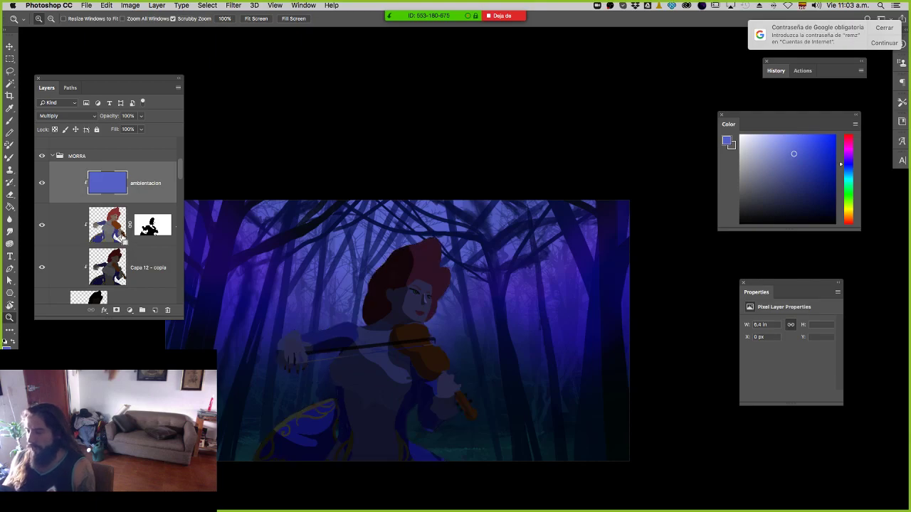
click(117, 311)
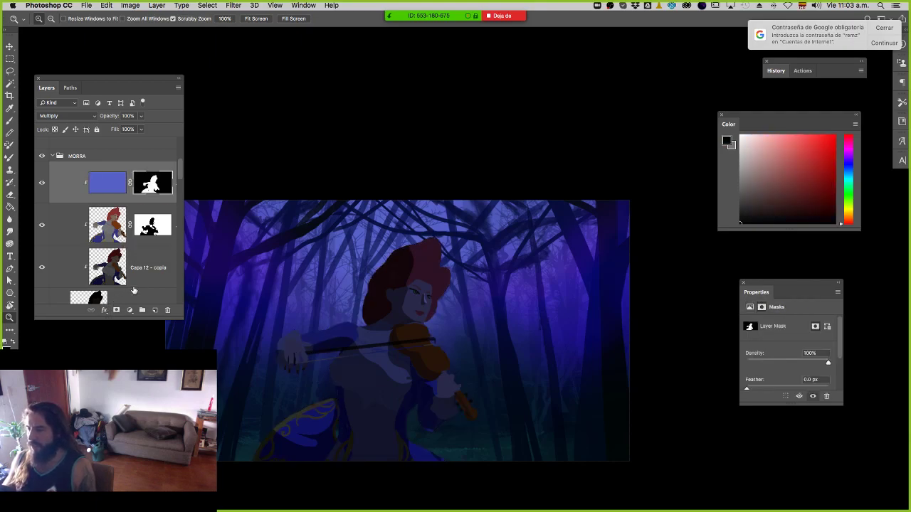
key(b)
drag(449, 354, 463, 353)
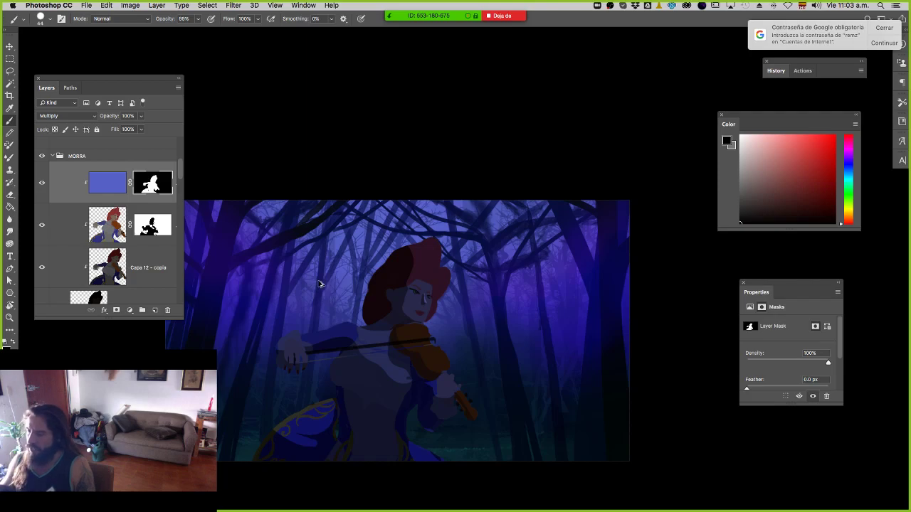
Duplicate the masked blue layer and set the copy's blend mode to Color Dodge.
key(z)
mouse_move(105, 185)
mouse_down()
mouse_move(114, 271)
mouse_move(157, 311)
mouse_up()
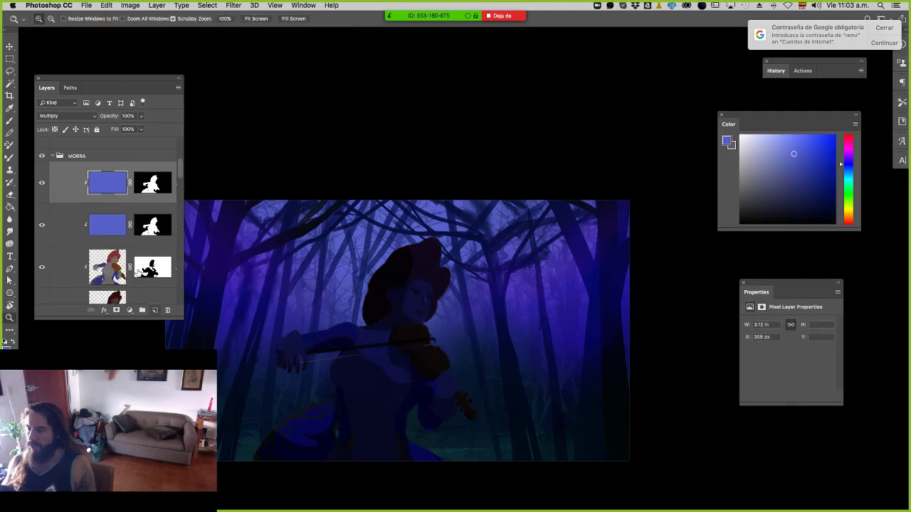
click(69, 116)
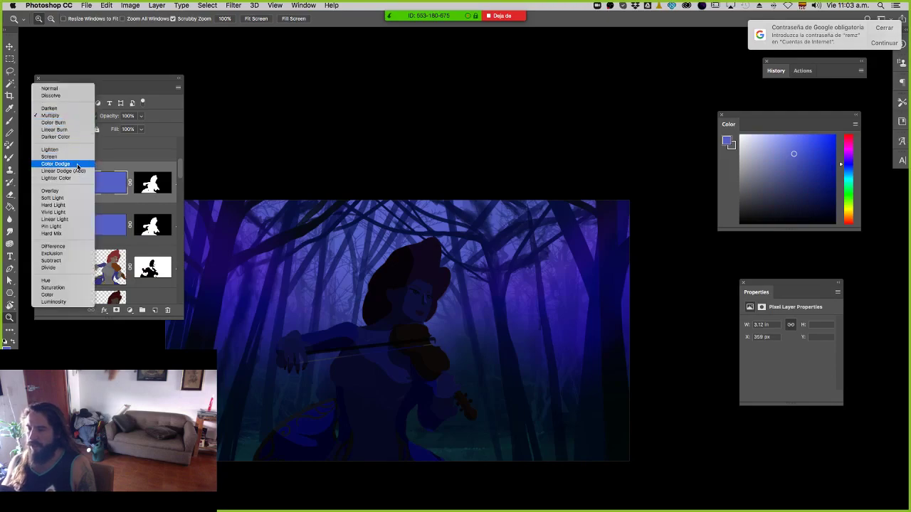
click(73, 163)
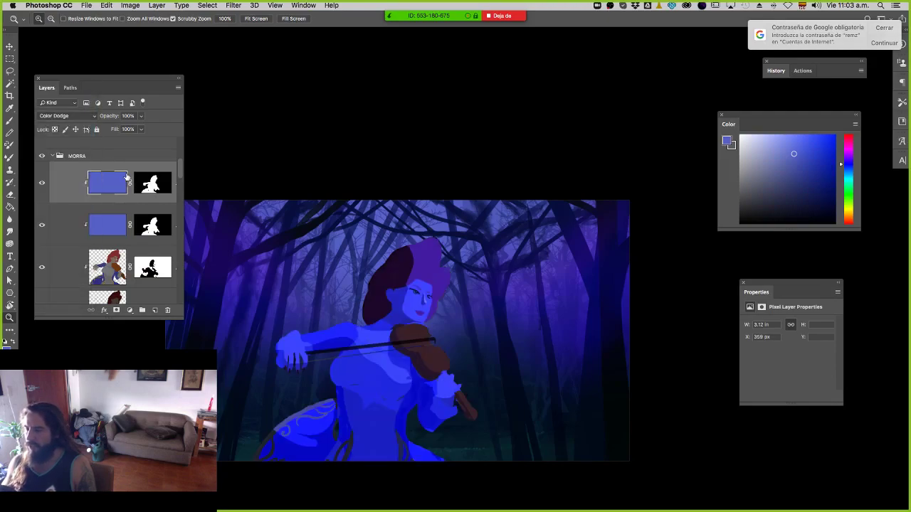
Shift the Color Dodge layer's hue to -82 with Hue/Saturation.
key(ctrl+u)
drag(673, 412, 651, 411)
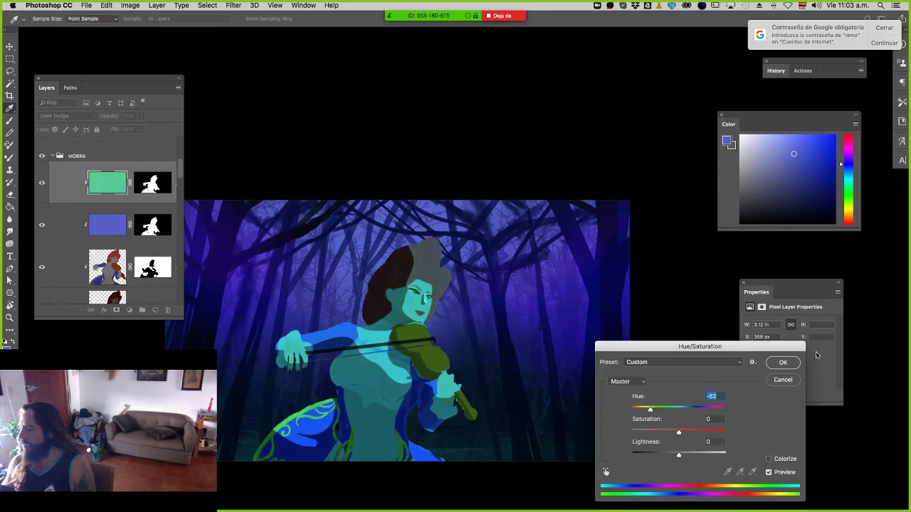
click(784, 363)
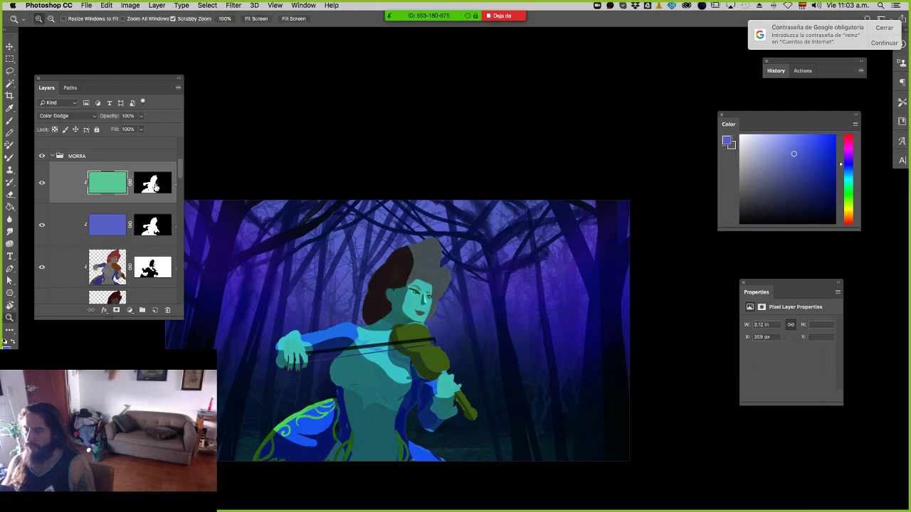
Load the green layer's mask as a selection, contract it and fill it with black on the mask, leaving a thin rim light.
click(150, 186)
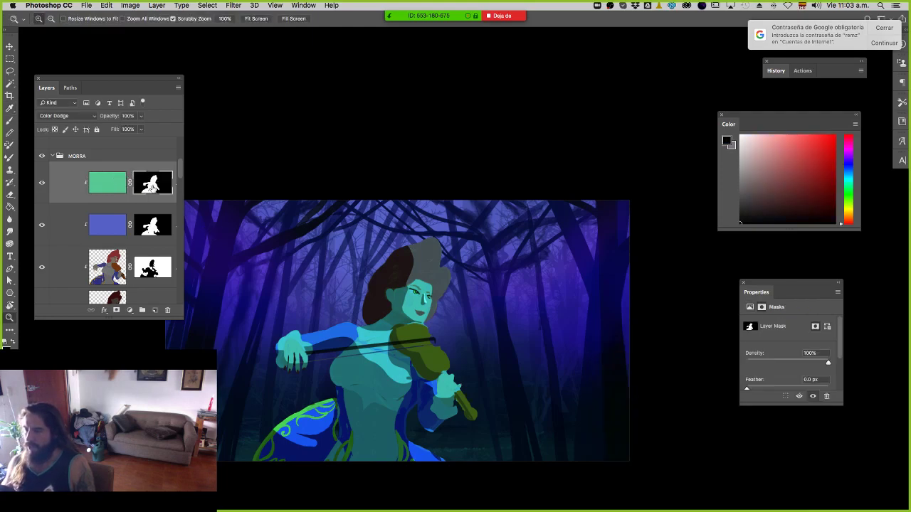
super+click(153, 187)
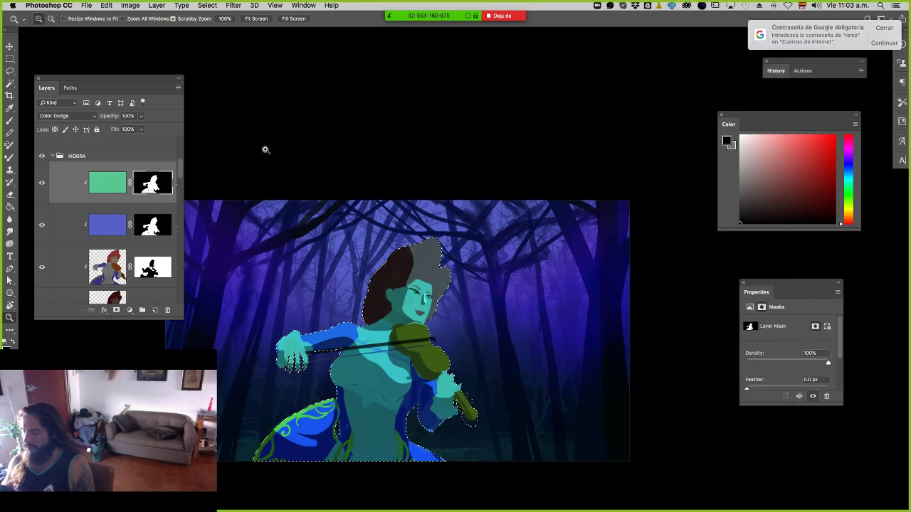
key(super+alt+e)
text(4)
key(Return)
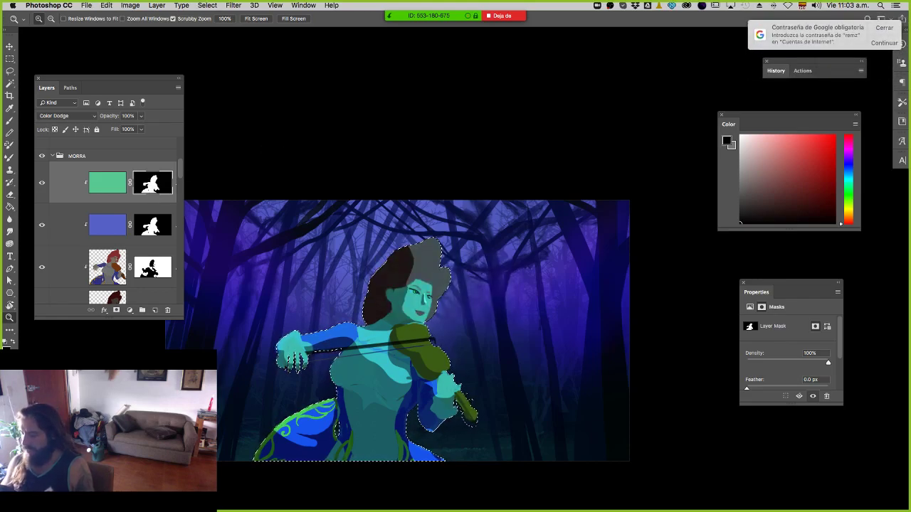
key(super+alt+c)
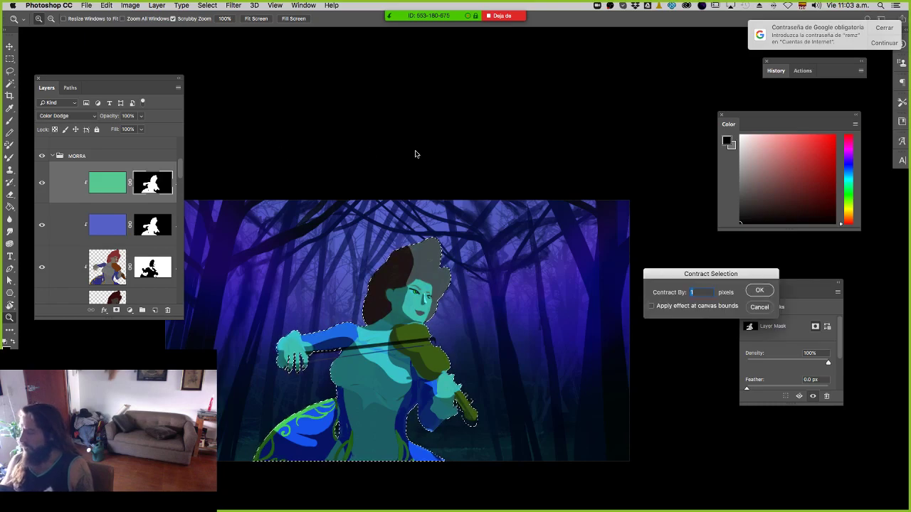
key(Return)
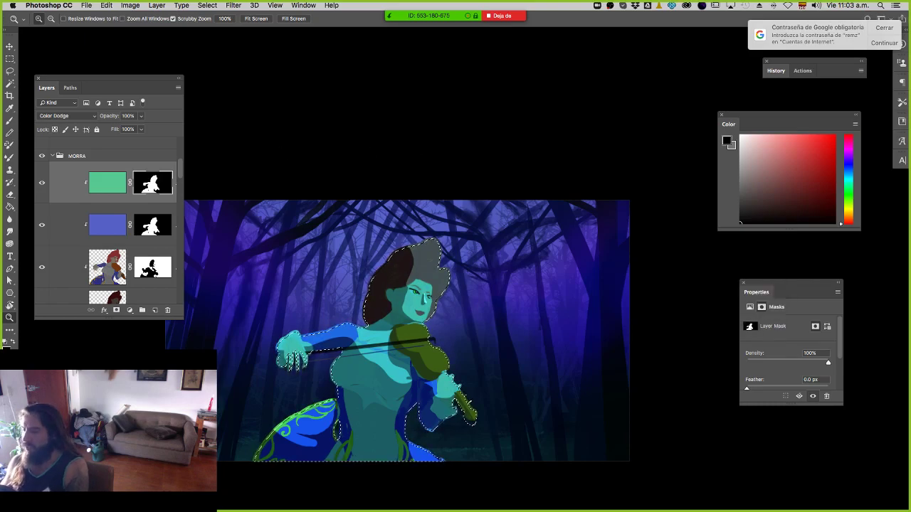
key(g)
click(401, 376)
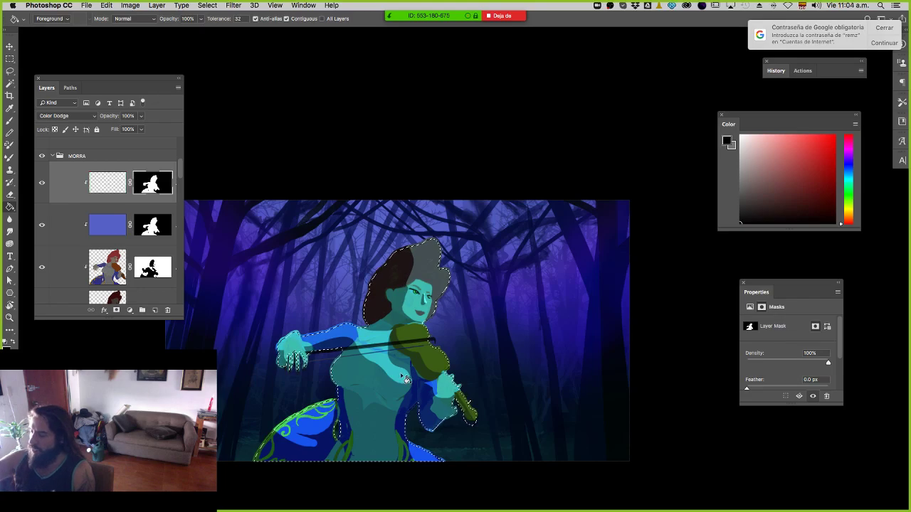
key(super+d)
key(super+d)
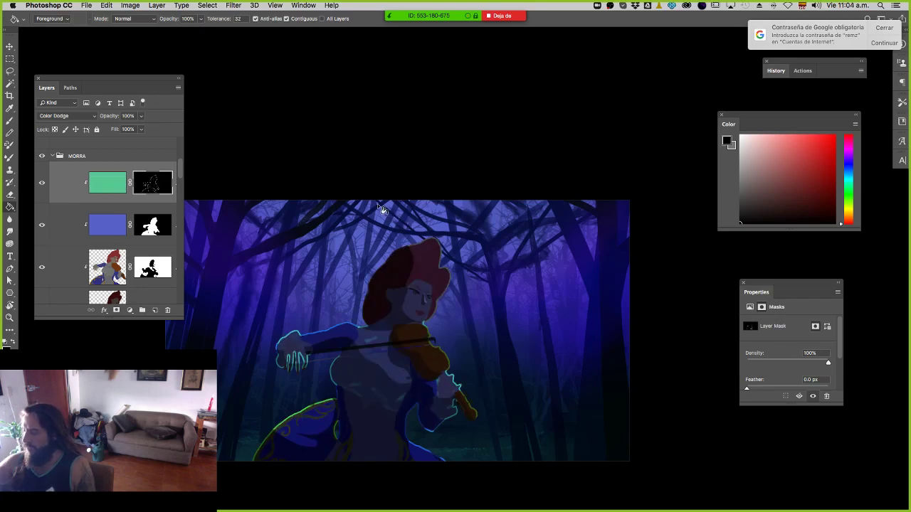
Widen the rim light on the bow arm and hand with white on the mask, and delete the green Color Dodge layer.
key(b)
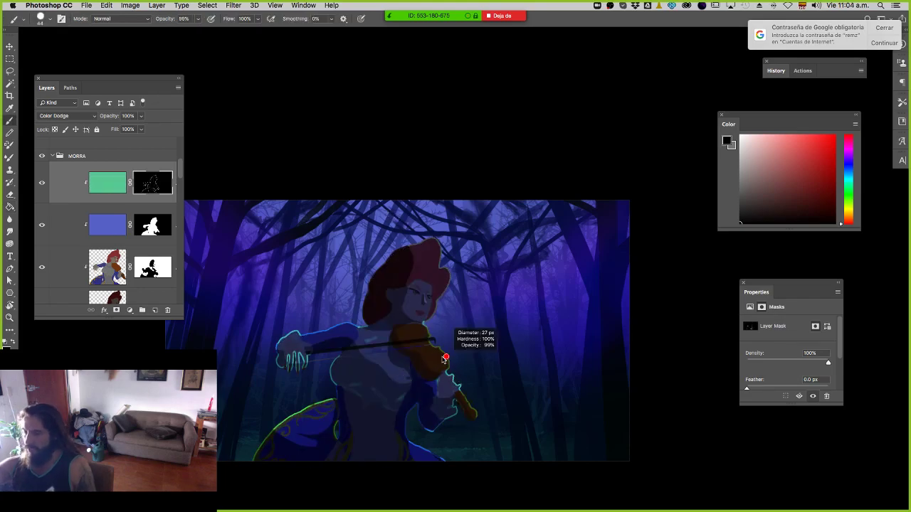
key(x)
drag(450, 369, 461, 369)
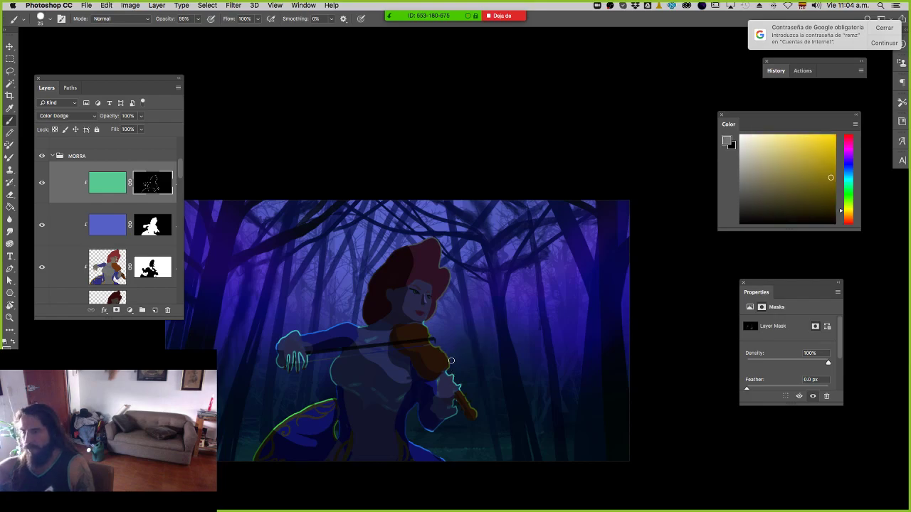
key(0)
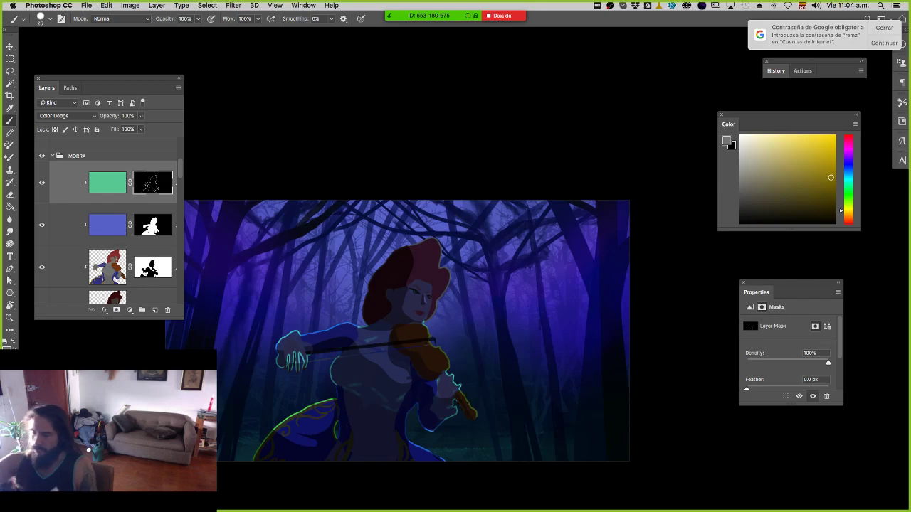
key(d)
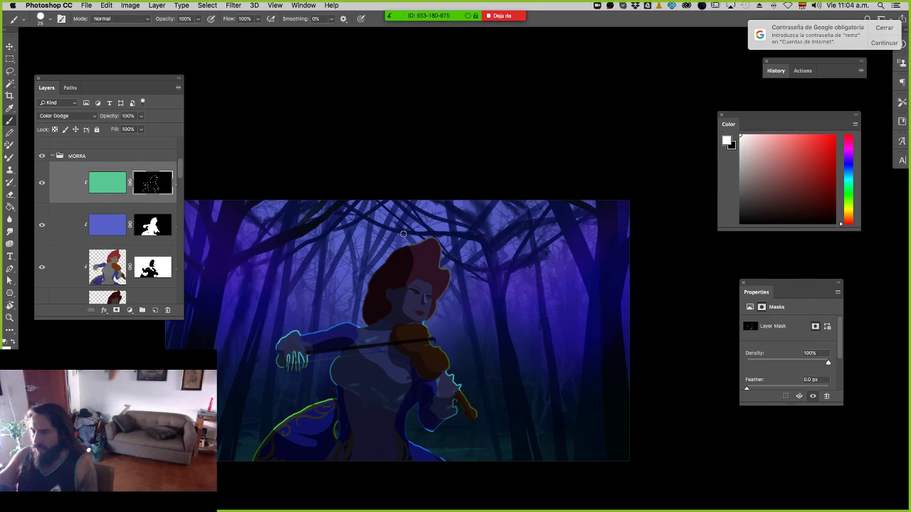
drag(392, 273, 415, 272)
key(super+z)
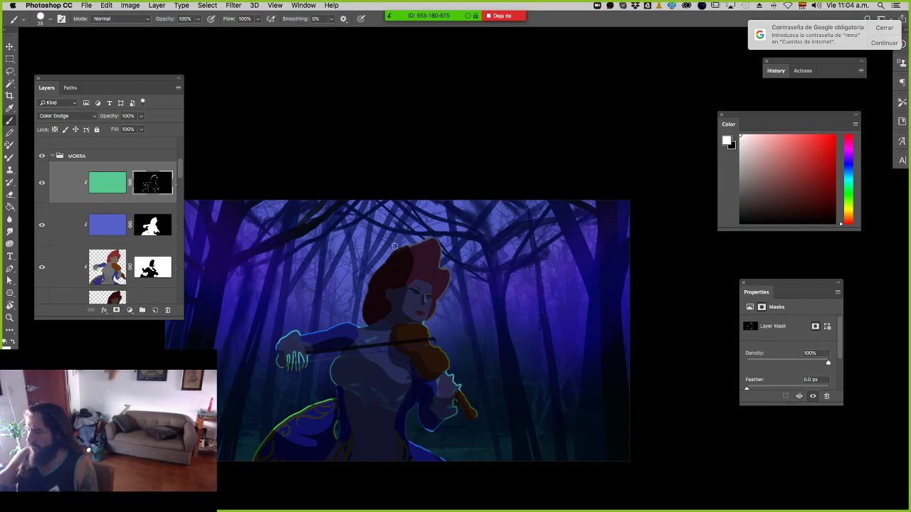
mouse_move(358, 325)
mouse_down()
mouse_move(316, 310)
mouse_move(364, 326)
mouse_move(345, 321)
mouse_move(290, 343)
mouse_up()
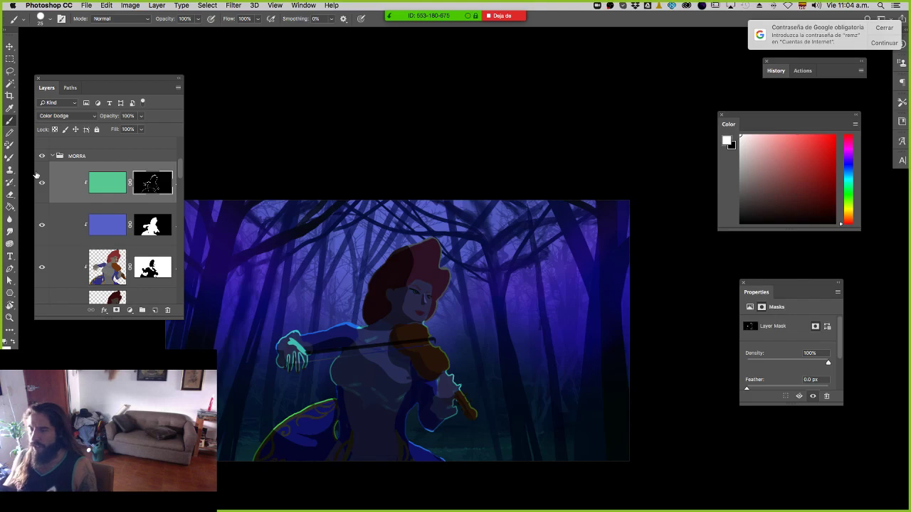
key(Delete)
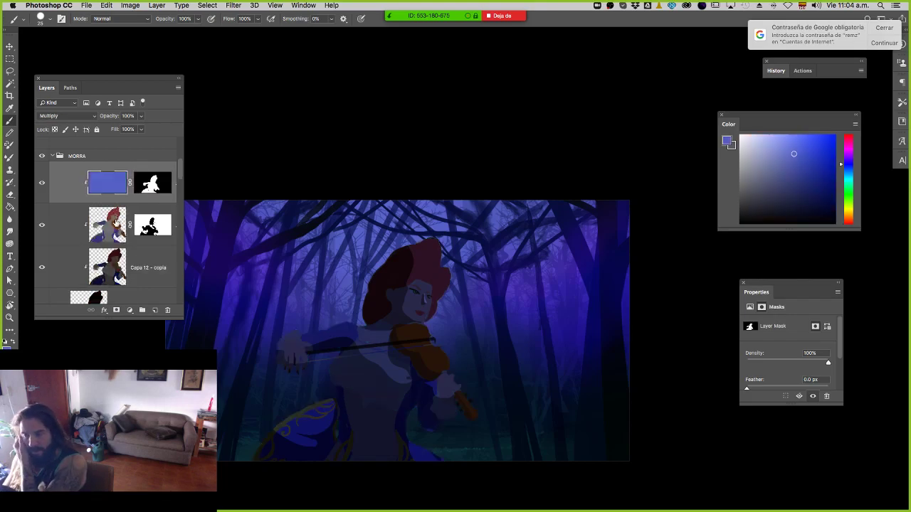
Paint black on the blue layer's mask to bring light to the hair's upper edge, the bow arm and the bow hand.
click(157, 185)
key(d)
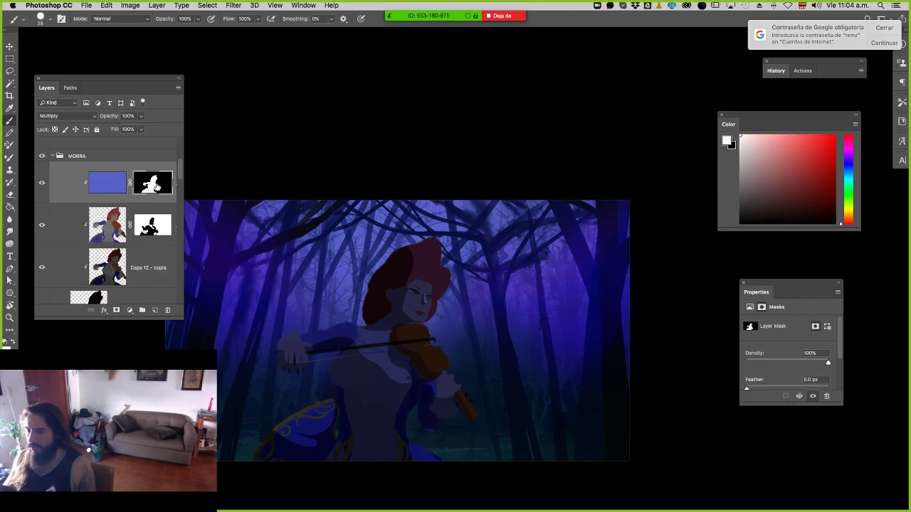
key(x)
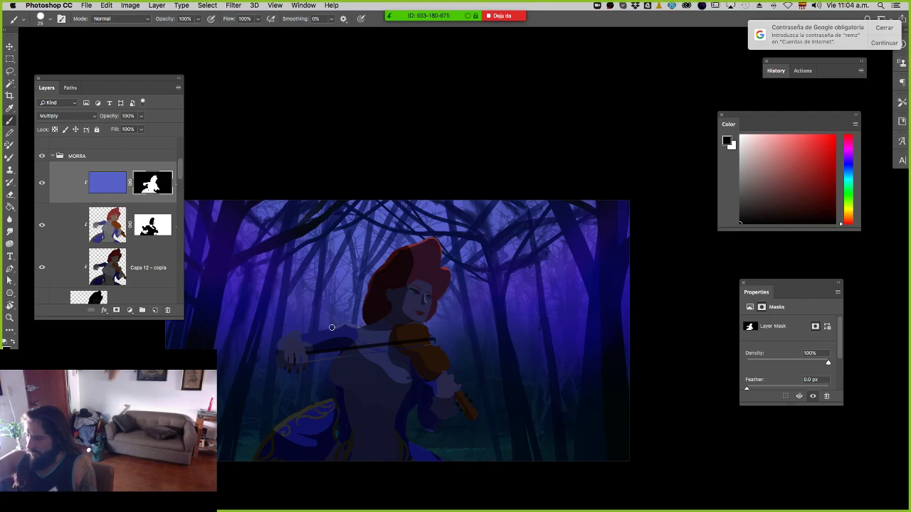
mouse_move(307, 346)
mouse_down()
mouse_move(291, 351)
mouse_move(295, 343)
mouse_up()
key(super+z)
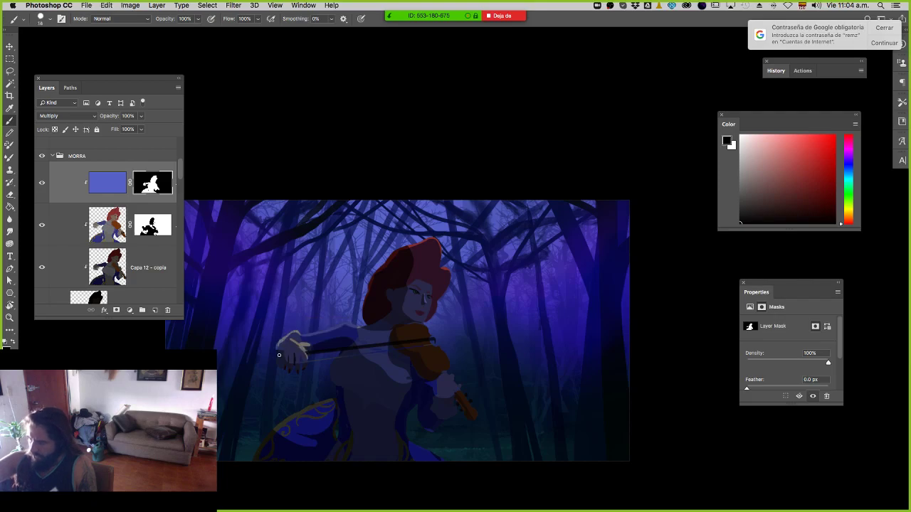
Paint black with a larger brush on the blue layer's mask along the violin's outer edge and the hand on its neck.
key(])
key(])
key(])
key(])
key(])
key(])
key(])
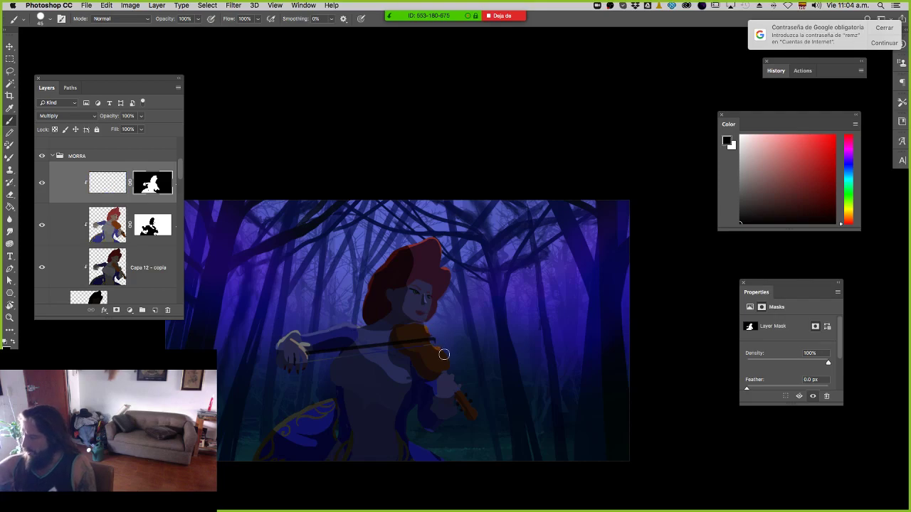
mouse_move(474, 403)
mouse_down()
mouse_move(450, 374)
mouse_move(458, 387)
mouse_up()
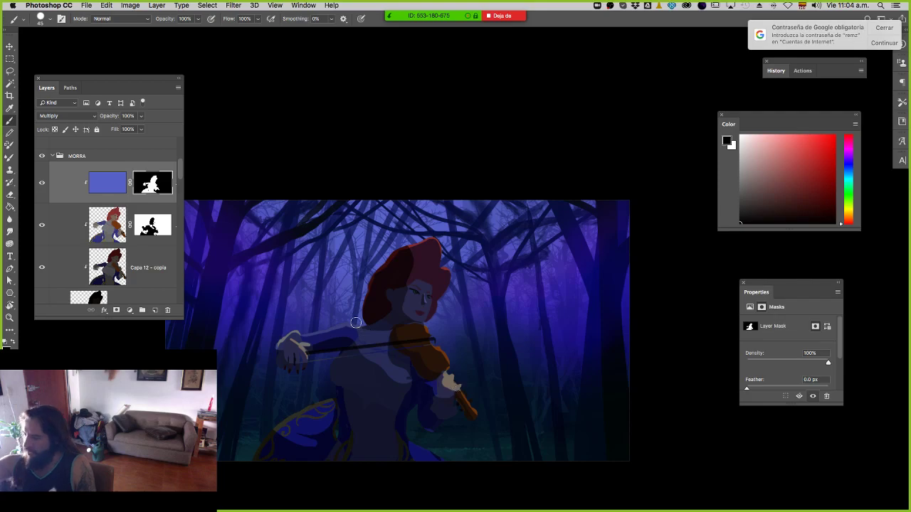
Paint black with a large soft brush on the blue layer's mask to gradually lighten the hair and the gold-trimmed skirt.
key(])
key(])
key(])
key(])
key(])
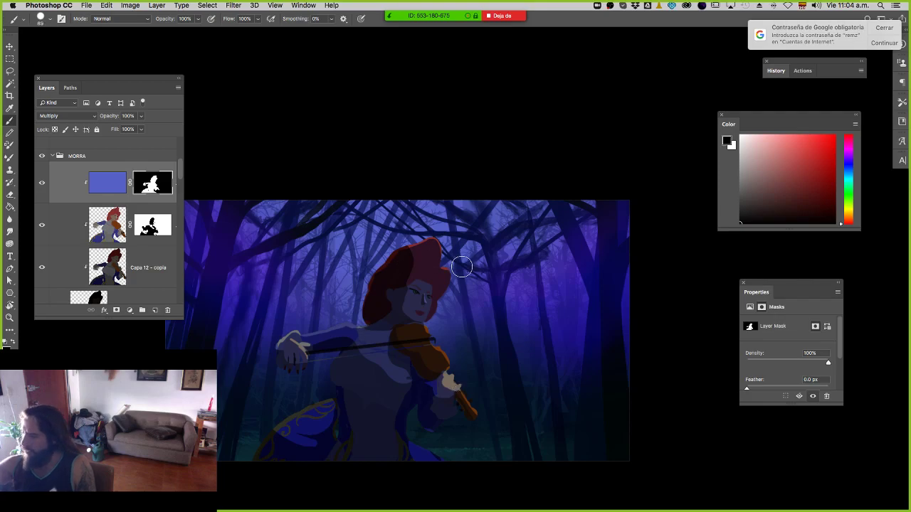
right_click(464, 264)
double_click(644, 329)
drag(459, 282, 452, 250)
ctrl+alt+drag(412, 387, 400, 387)
drag(313, 402, 244, 410)
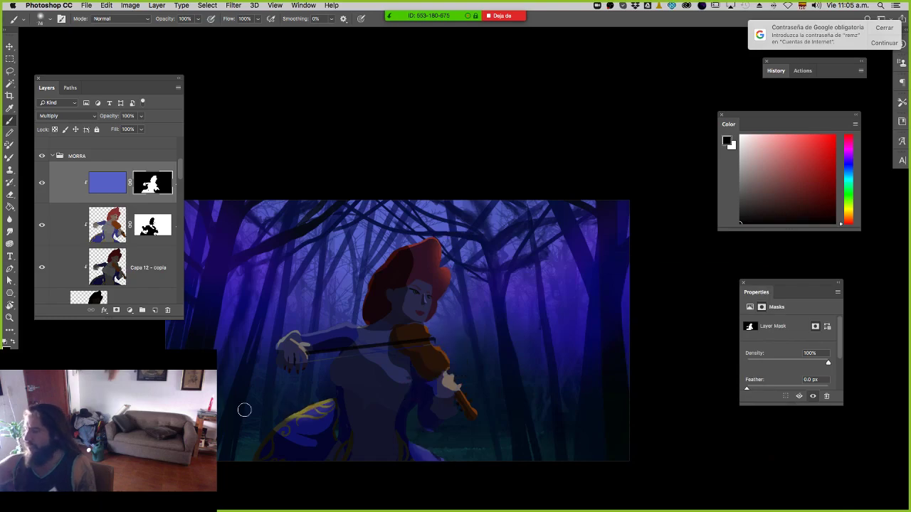
ctrl+alt+drag(396, 370, 387, 373)
mouse_move(346, 309)
ctrl+alt+mouse_down()
mouse_move(360, 310)
mouse_move(370, 324)
mouse_move(363, 328)
mouse_move(437, 375)
ctrl+alt+mouse_up()
Compare the image with and without the blue Multiply layer, and lower that layer's opacity to 66%.
key(z)
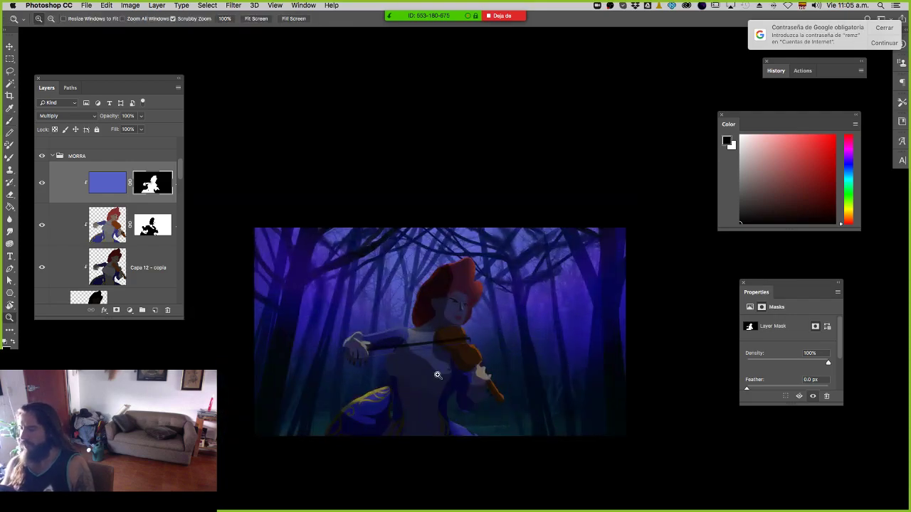
click(43, 184)
click(42, 184)
click(107, 183)
click(142, 115)
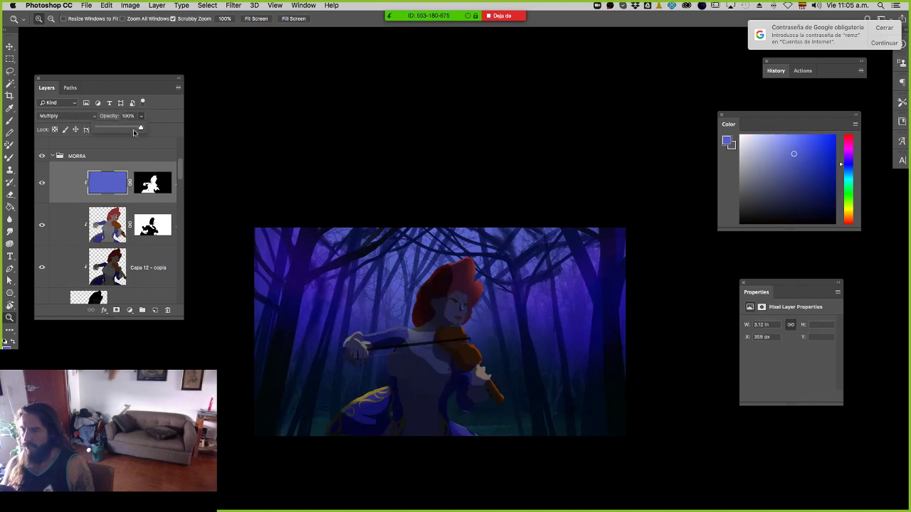
click(126, 129)
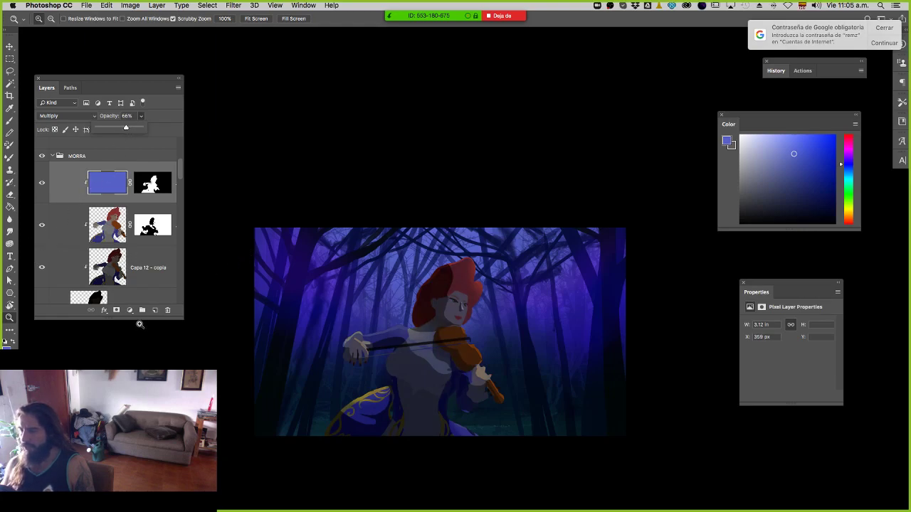
Raise the lightness of the Capa 12 - copia layer to +8 with Hue/Saturation.
click(146, 271)
key(super+u)
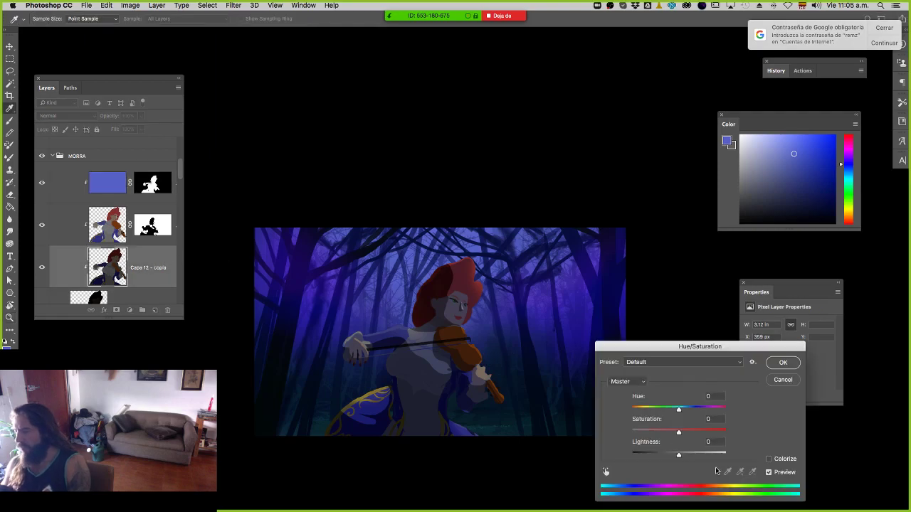
drag(680, 457, 686, 457)
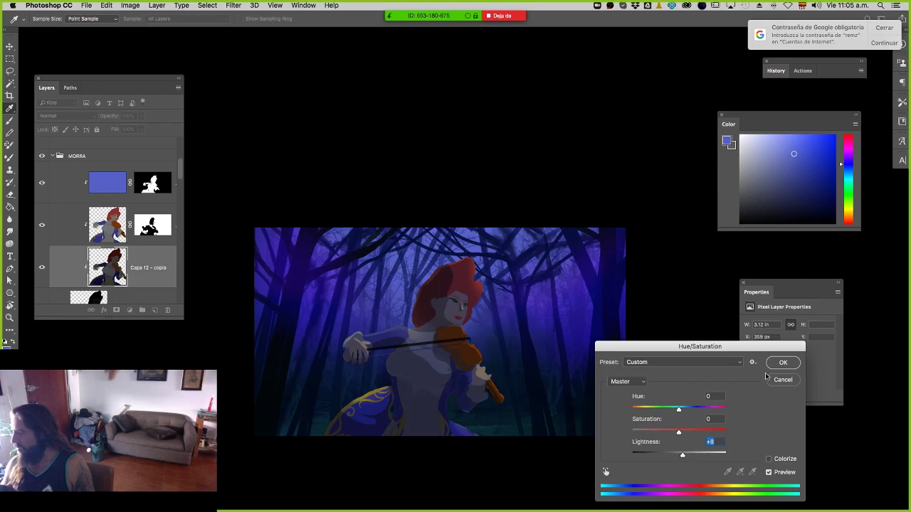
click(788, 367)
Load the violinist's silhouette as a selection and add a new layer named "rim" above the blue Multiply layer.
drag(406, 338, 418, 353)
drag(484, 339, 413, 353)
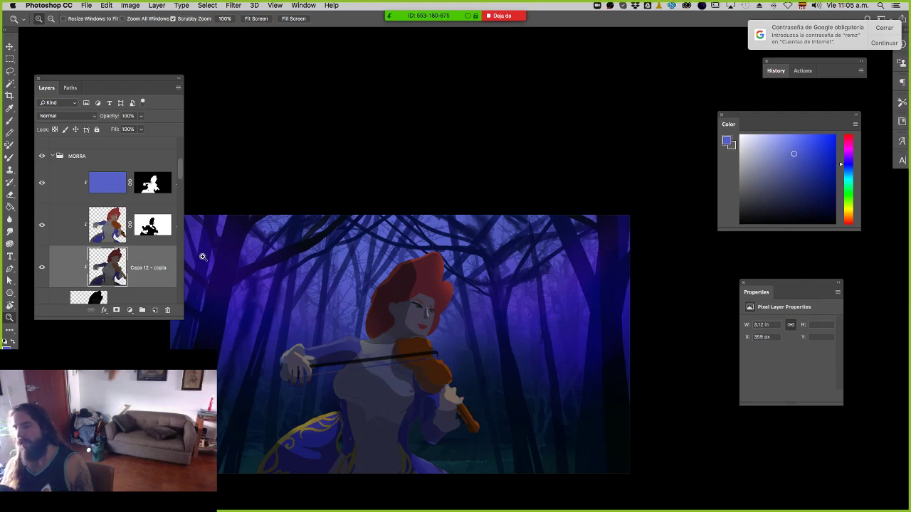
ctrl+click(120, 232)
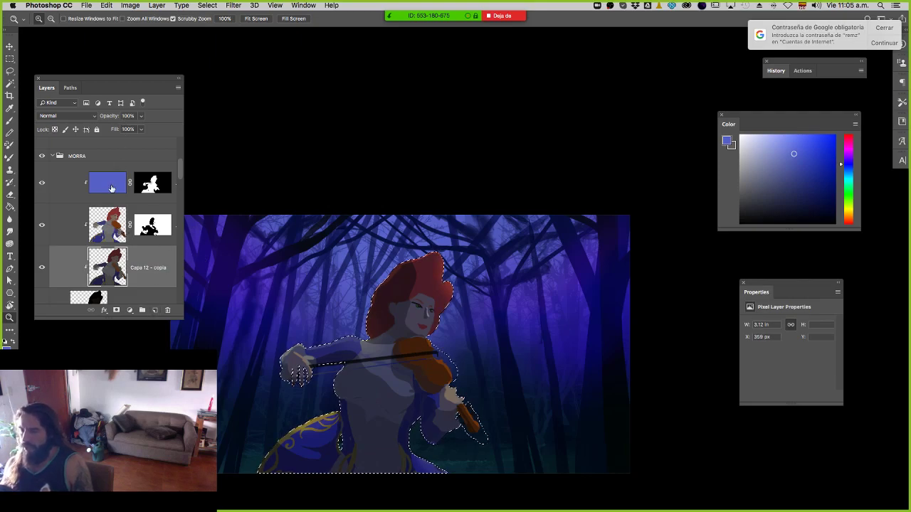
click(107, 183)
click(154, 310)
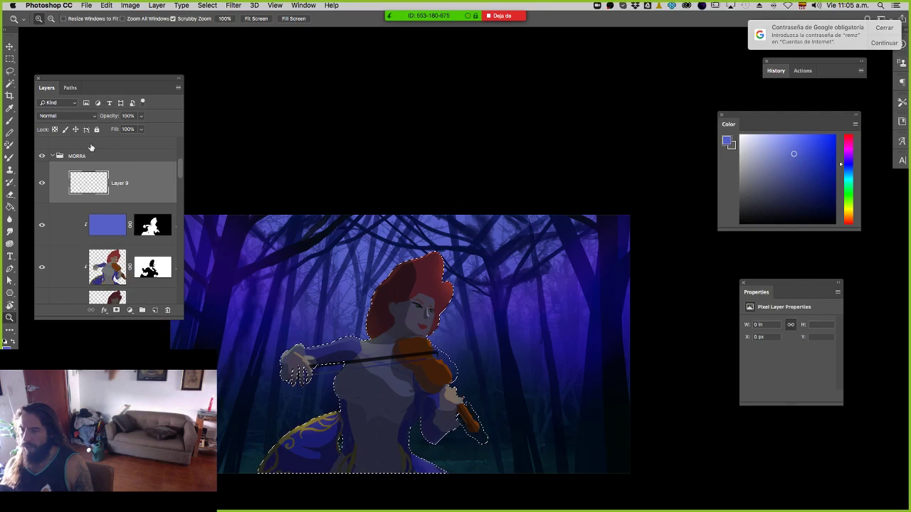
double_click(121, 184)
text(rim)
key(Return)
Set the rim layer's blending to Hard Light and choose a teal painting color for the Brush.
click(68, 115)
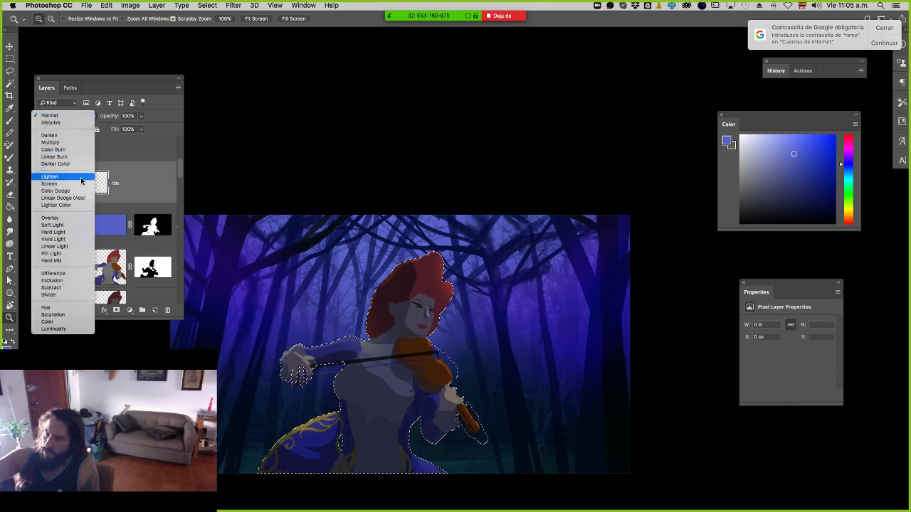
click(85, 232)
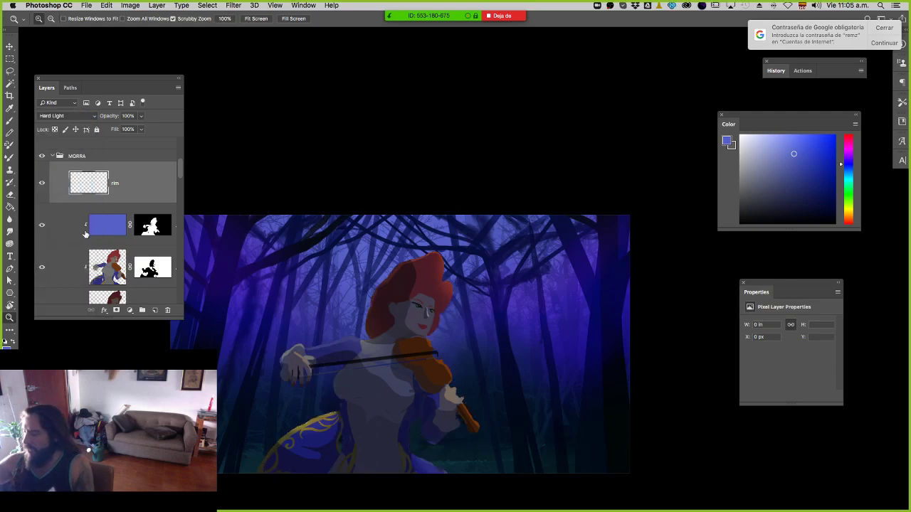
key(b)
alt+click(462, 266)
mouse_move(449, 297)
ctrl+alt+mouse_down()
mouse_move(343, 308)
mouse_move(363, 338)
ctrl+alt+mouse_up()
click(850, 188)
key(super+z)
drag(807, 170, 820, 172)
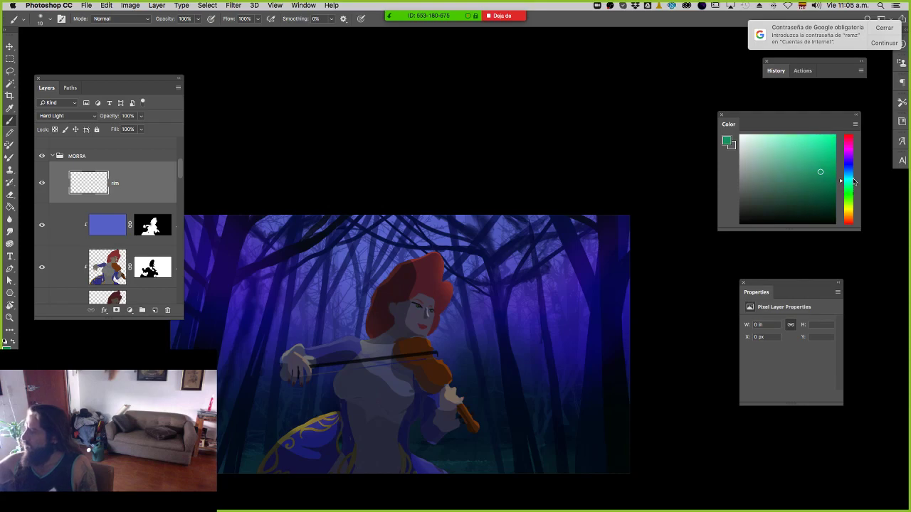
Set the rim layer's blending to Color Dodge and paint a teal stroke along the bow arm's shoulder with a larger brush.
click(80, 116)
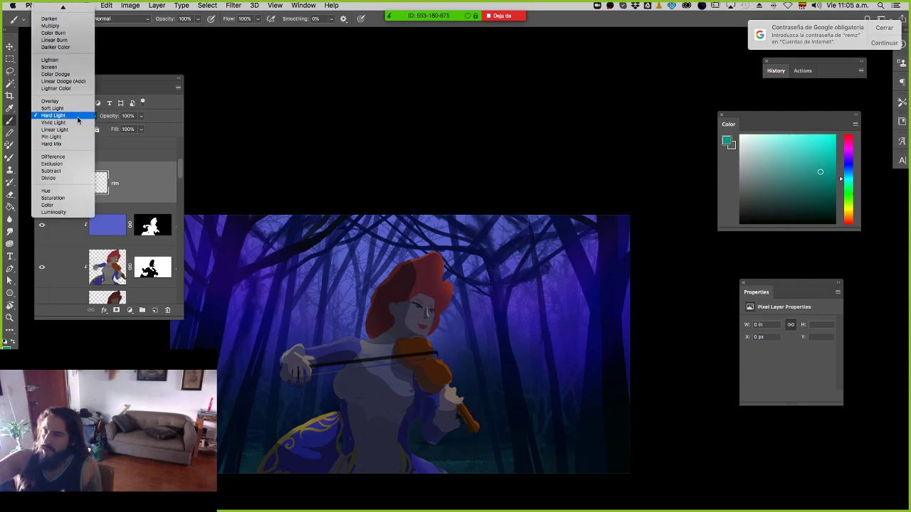
click(82, 74)
key(bracketright)
key(bracketright)
key(bracketright)
key(bracketright)
key(bracketright)
drag(364, 340, 349, 335)
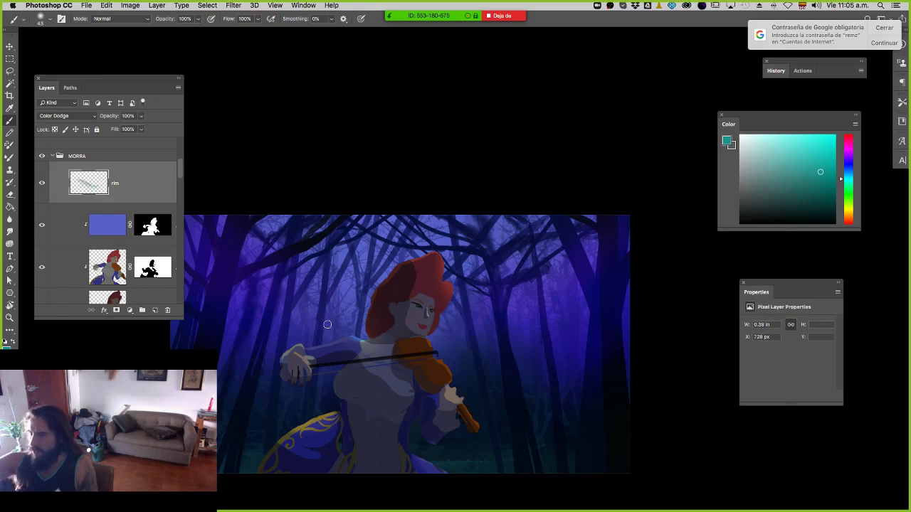
Set the rim layer's blending to Linear Dodge (Add) and paint teal light along the bow arm's upper edge.
click(80, 116)
click(84, 123)
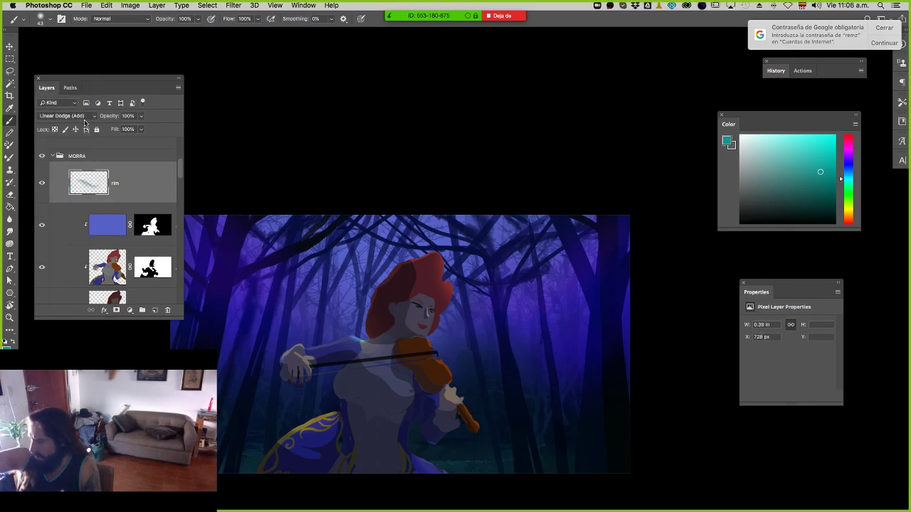
mouse_move(359, 336)
mouse_down()
mouse_move(291, 335)
mouse_move(326, 345)
mouse_move(300, 342)
mouse_up()
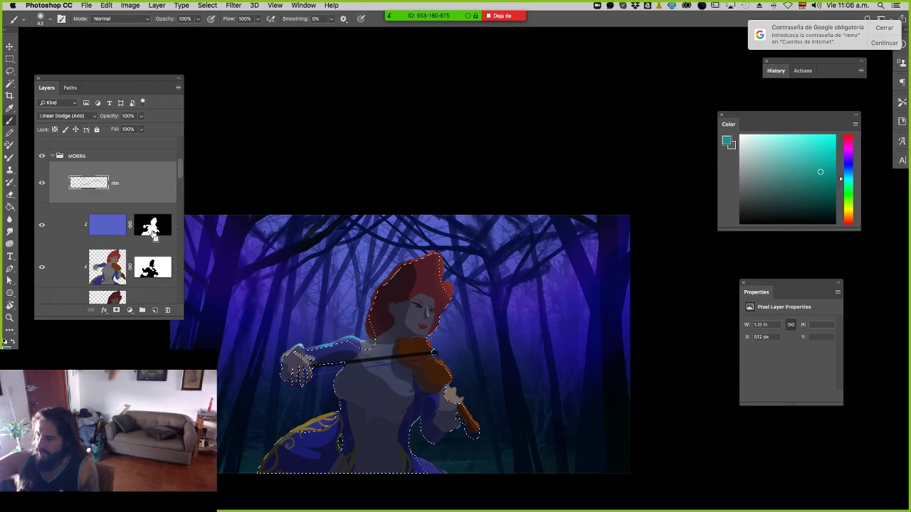
Reload the violinist's silhouette as the painting selection and hide the selection outline.
super+click(158, 277)
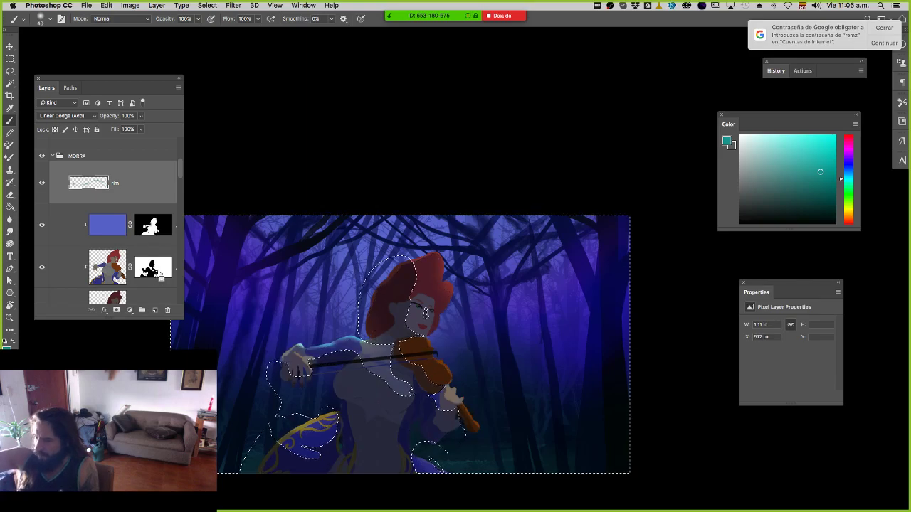
super+click(118, 300)
key(super+d)
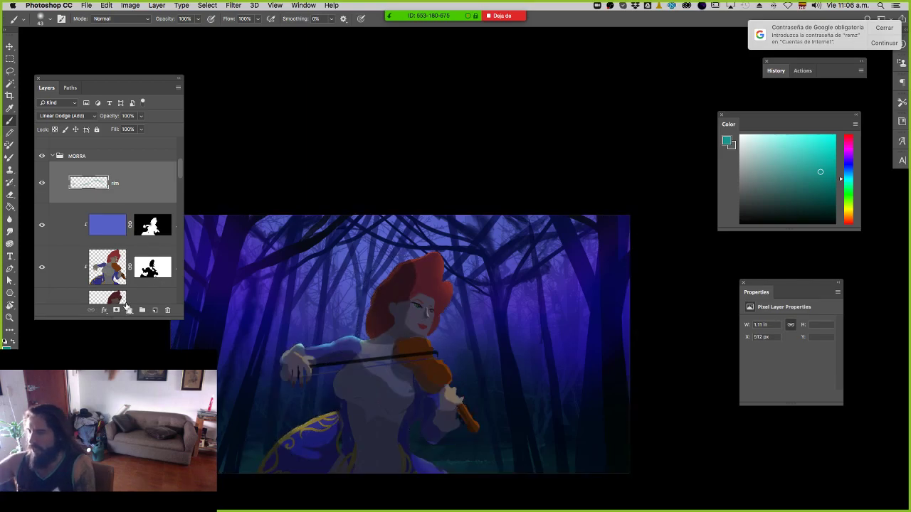
Try teal rim strokes on the hair's upper edge, switching to the Hard Round Pressure Size brush, and undo the strokes.
drag(414, 246, 422, 246)
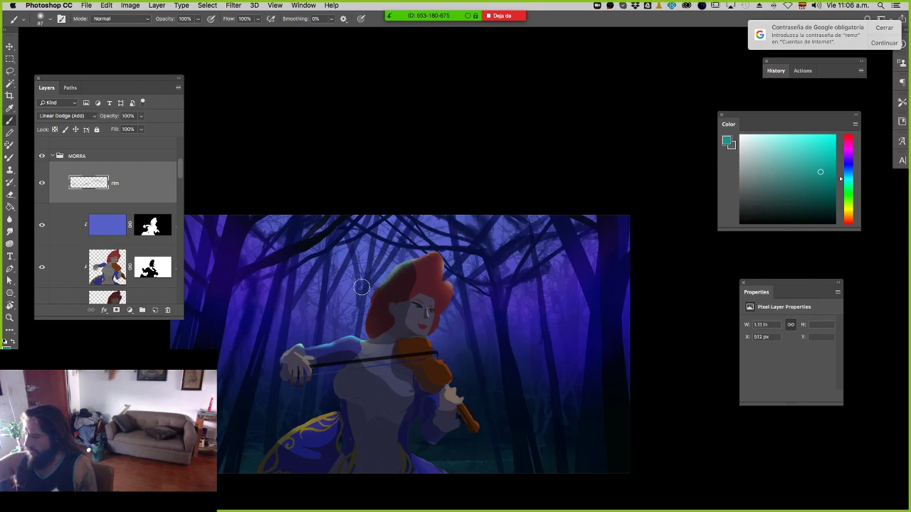
right_click(459, 283)
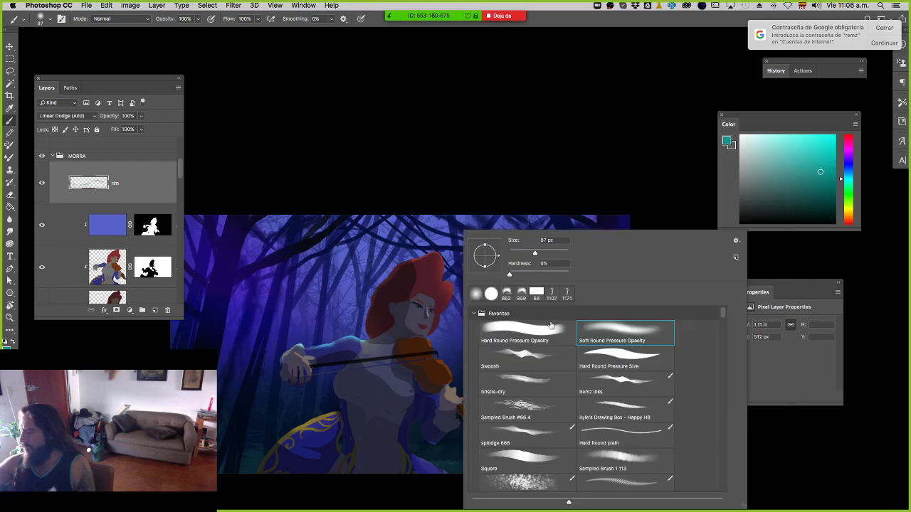
double_click(600, 354)
drag(447, 254, 393, 261)
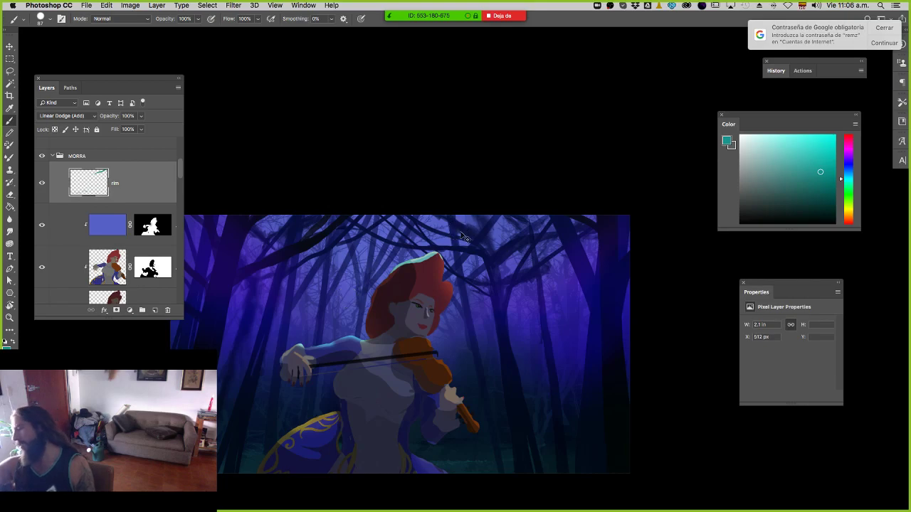
key(ctrl+z)
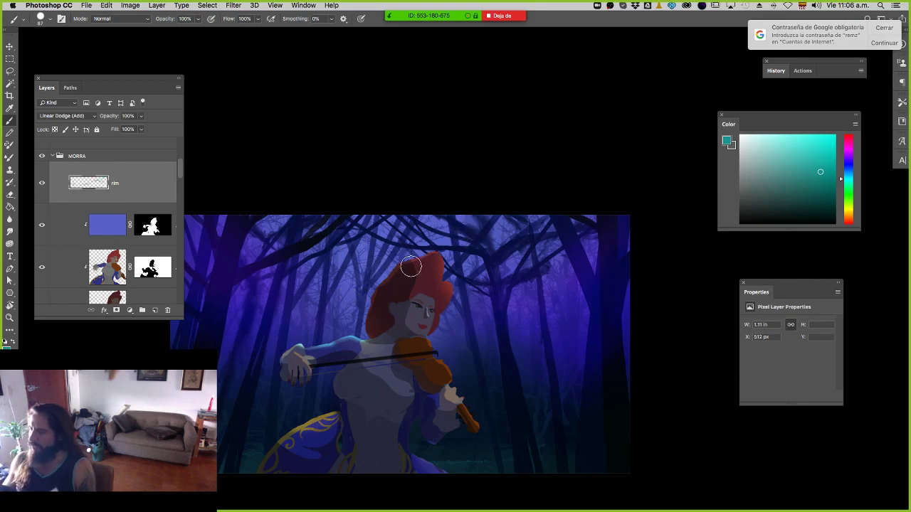
Sample the red of the hair and paint a rim light along the hair's front, upper and back edges.
alt+click(453, 277)
drag(452, 277, 456, 302)
mouse_move(446, 256)
mouse_down()
mouse_move(382, 268)
mouse_move(398, 260)
mouse_move(359, 302)
mouse_move(357, 324)
mouse_up()
Paint rim light on the bow hand and along the violin's outer edge and neck, using colors sampled from each area.
alt+click(358, 338)
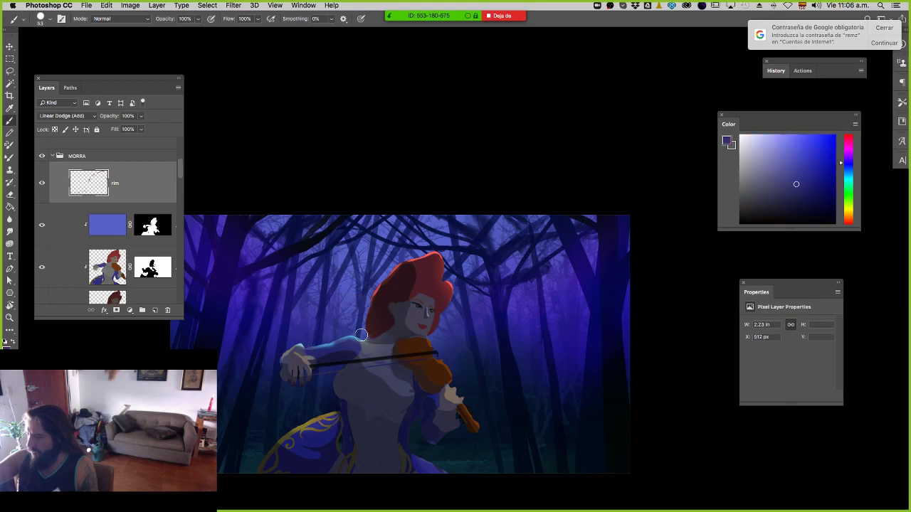
alt+click(292, 350)
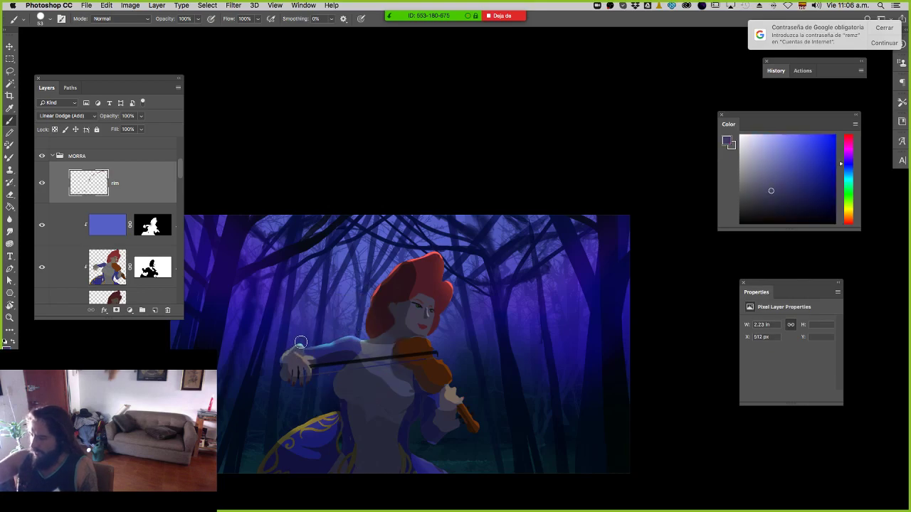
drag(302, 343, 258, 351)
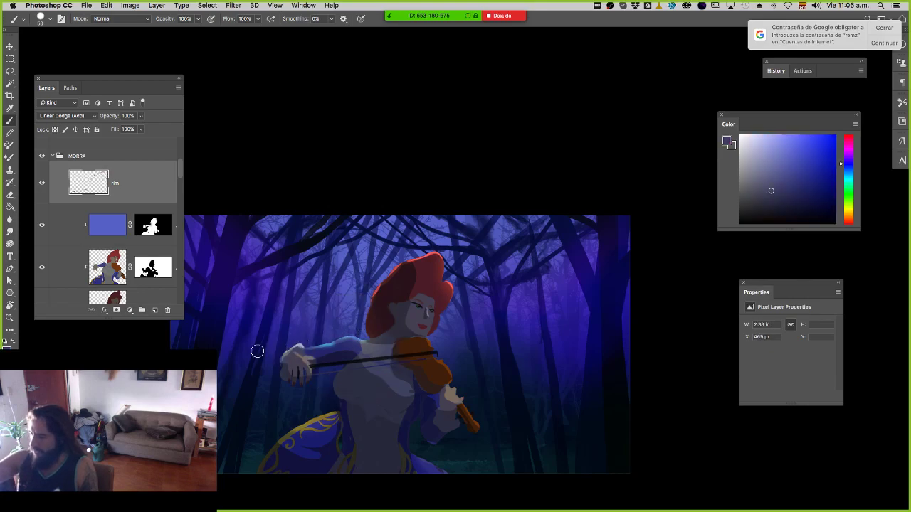
alt+click(444, 365)
drag(460, 366, 492, 434)
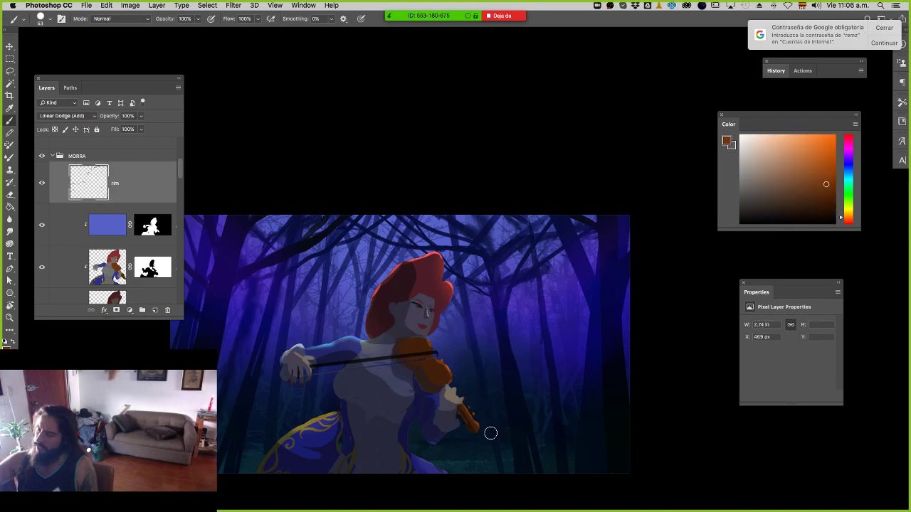
Sample a dark blue from the dress and paint a rim light on the skirt's lower edge opposite the gold-trimmed side.
alt+click(339, 380)
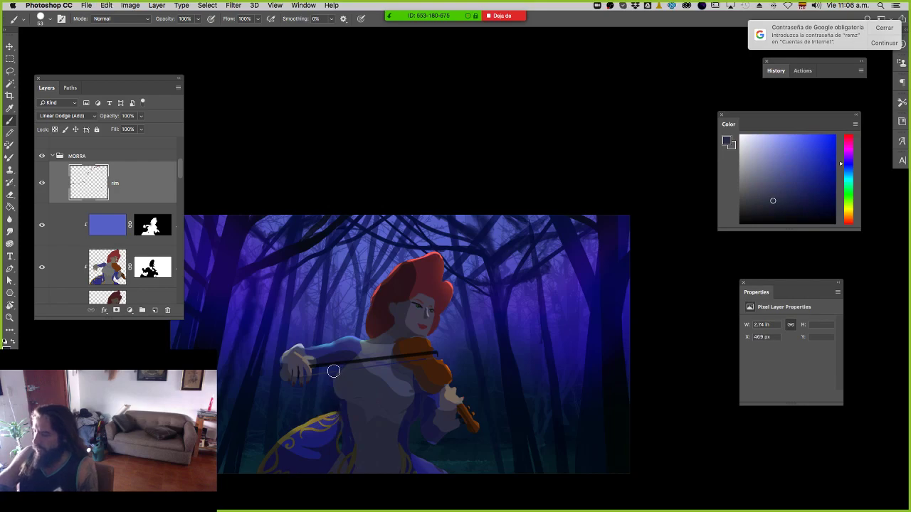
key(r)
mouse_move(383, 357)
mouse_down()
mouse_move(462, 390)
mouse_move(426, 391)
mouse_up()
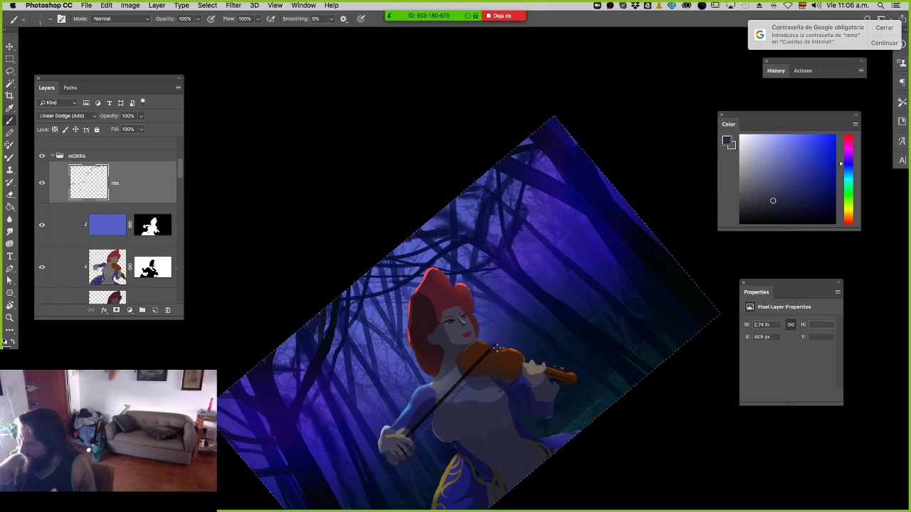
key(Escape)
drag(437, 375, 439, 343)
drag(429, 429, 441, 431)
click(442, 431)
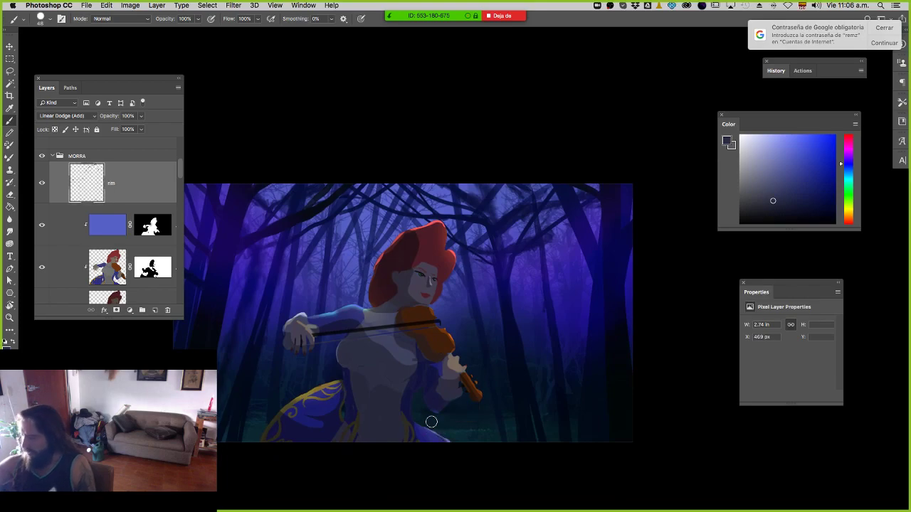
Sample the skirt's gold trim and paint a golden rim light along the skirt's upper edge.
alt+click(327, 380)
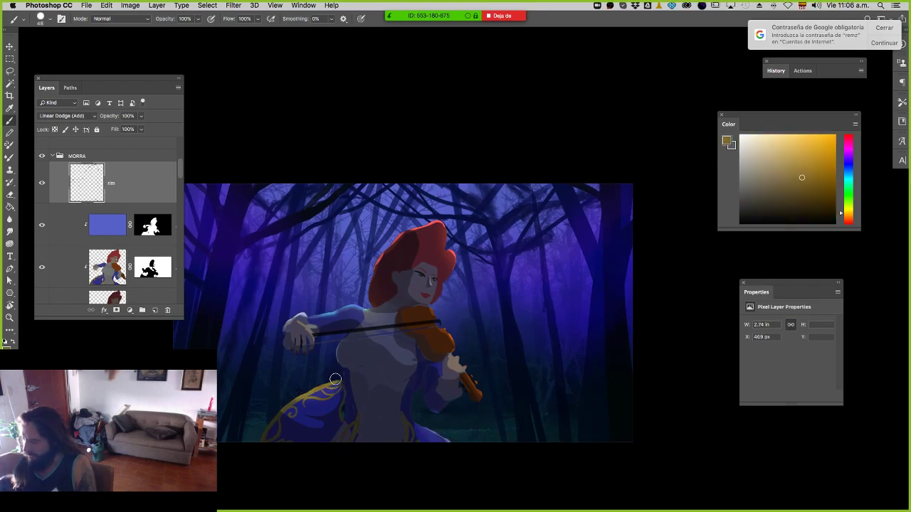
drag(336, 380, 299, 392)
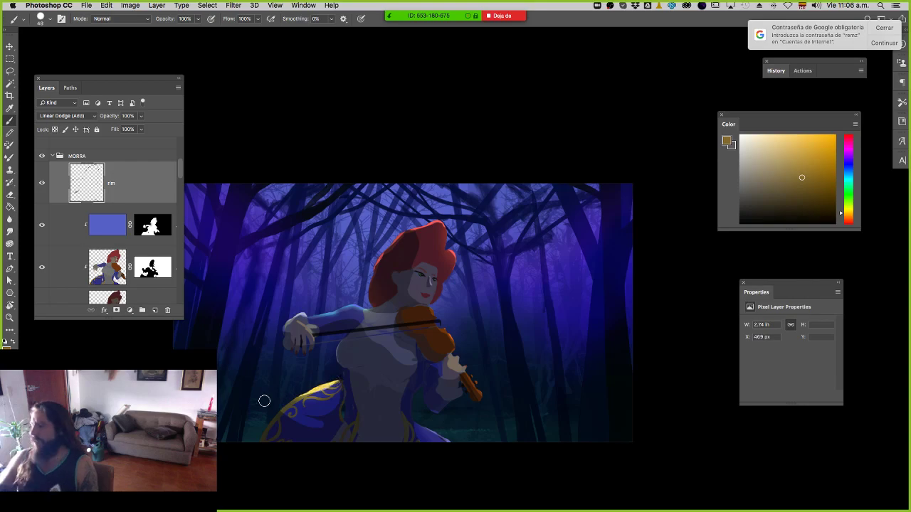
key(z)
drag(363, 361, 351, 360)
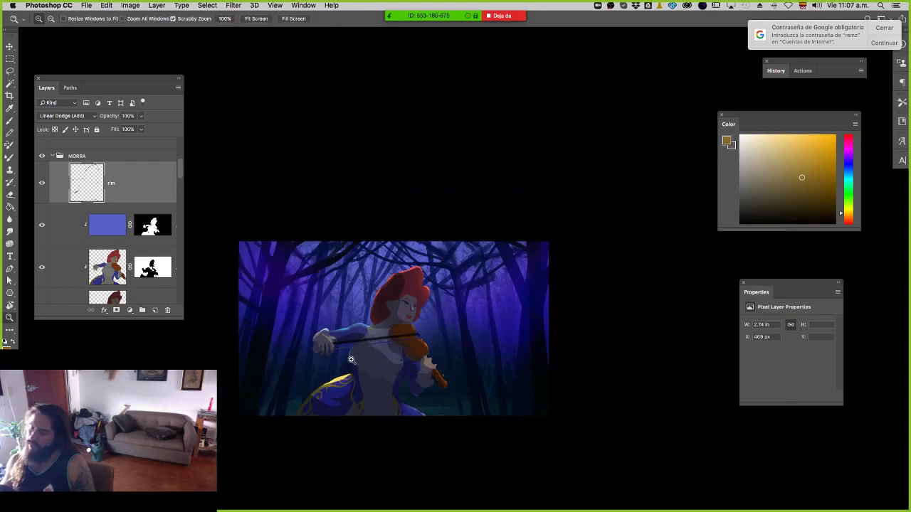
Sample the shaded skin tone and paint a small highlight along the woman's nose on the rim layer.
click(398, 269)
key(b)
alt+click(403, 337)
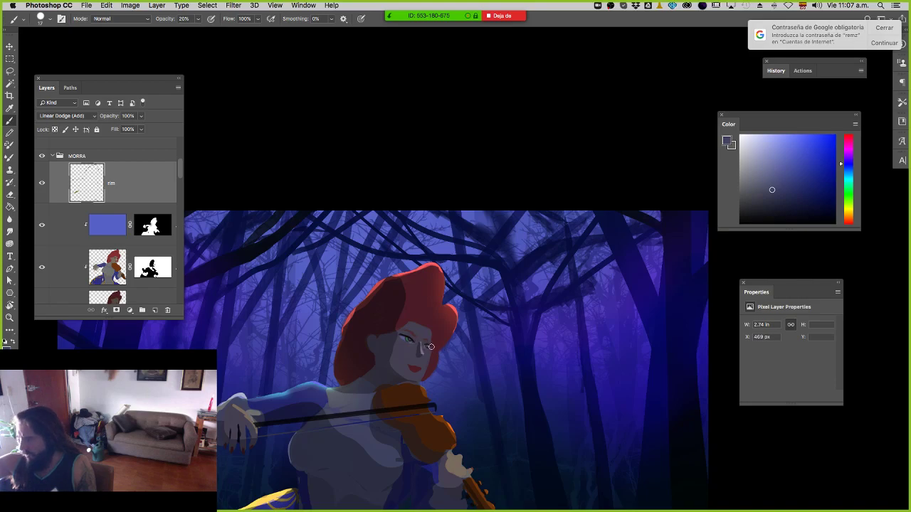
key(z)
mouse_move(447, 335)
mouse_down()
mouse_move(384, 340)
mouse_move(434, 342)
mouse_up()
drag(424, 387, 438, 309)
drag(463, 349, 445, 347)
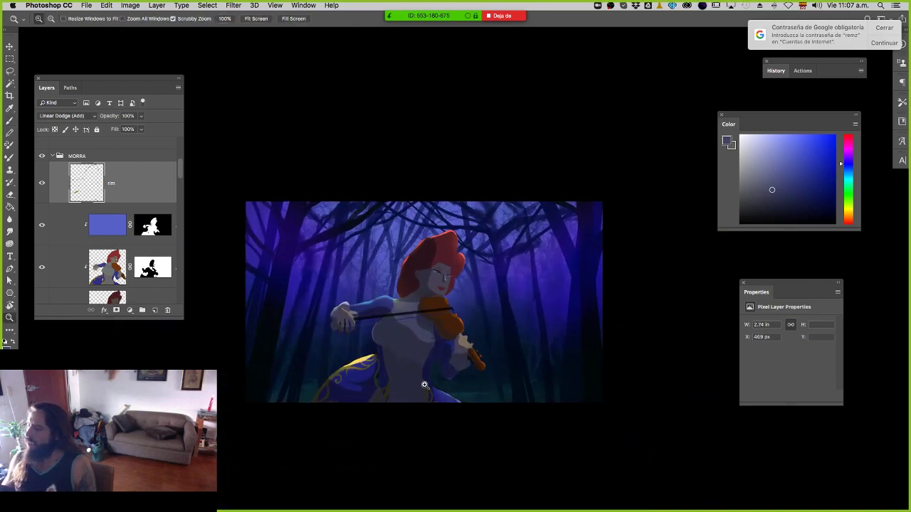
Show the Hue/Saturation layer to check the painting's values in grayscale, and hide it again.
scroll(42, 169, up, 5)
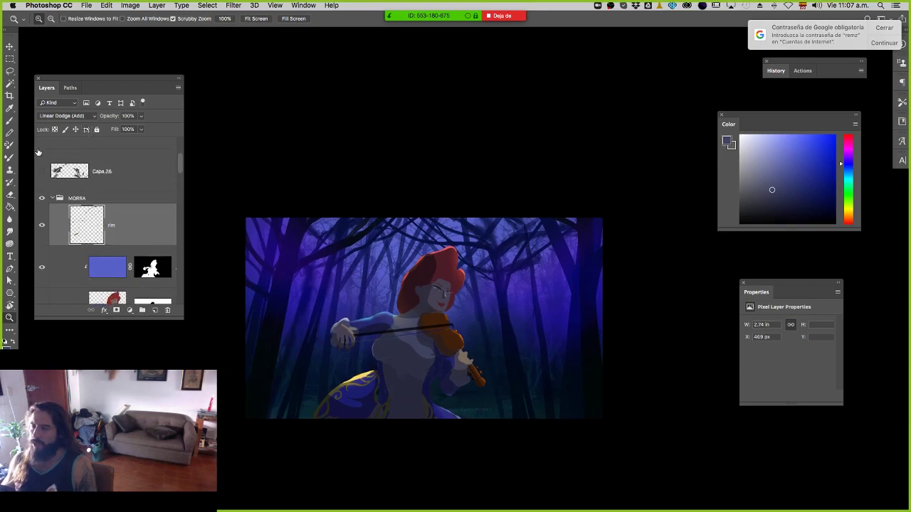
click(42, 153)
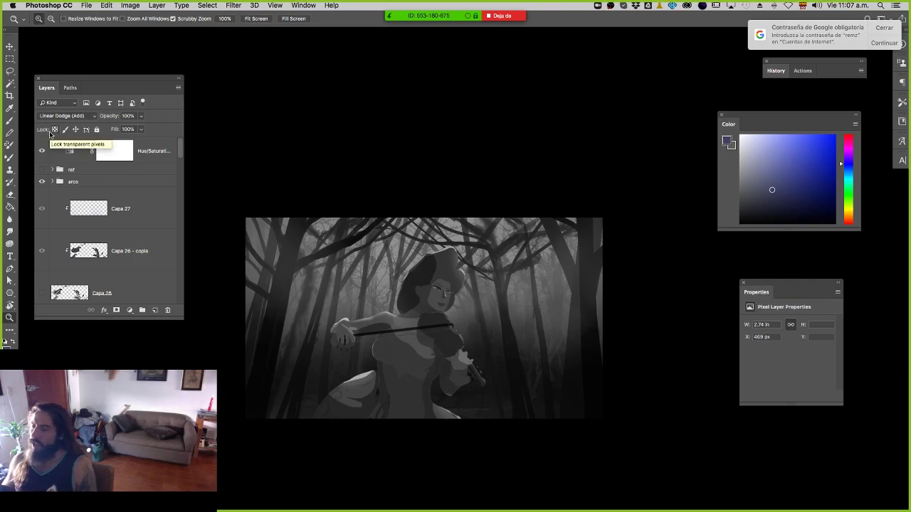
click(42, 152)
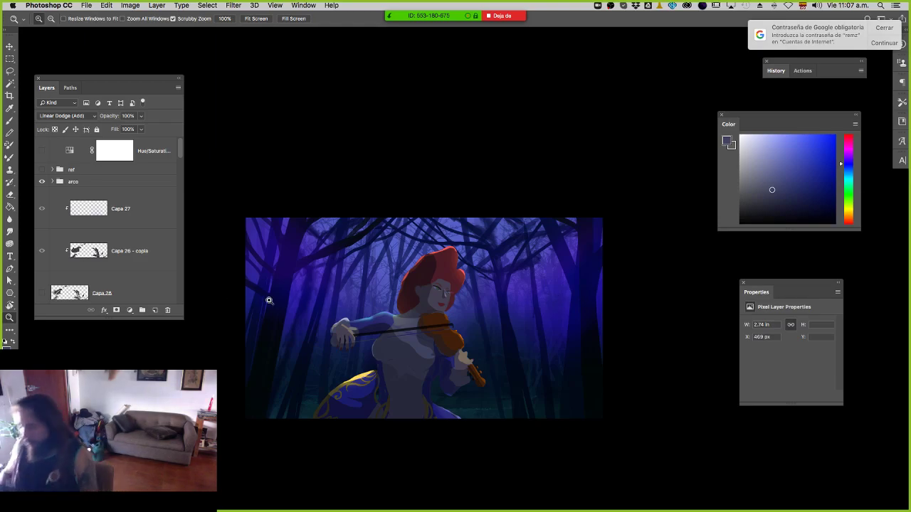
Lock the transparent pixels of the primeros arboles layer and switch to a textured brush.
key(v)
drag(273, 350, 290, 336)
key(super+z)
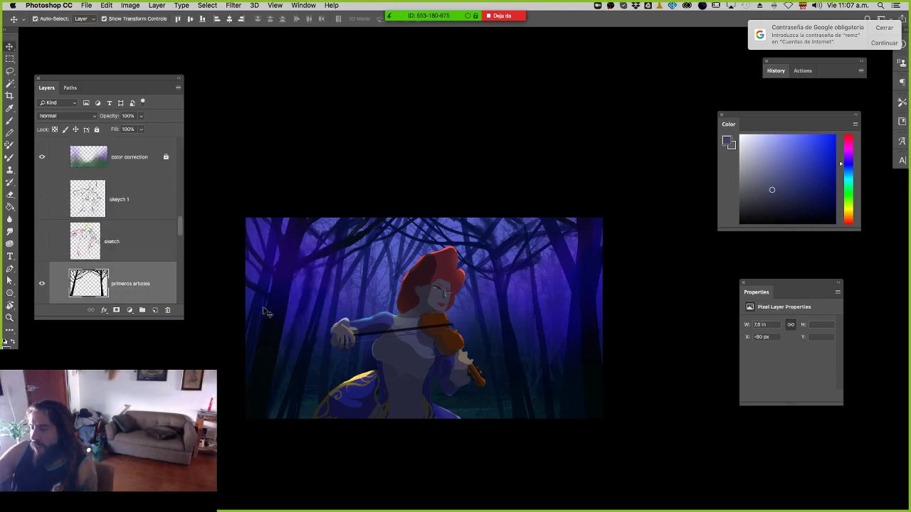
key(b)
right_click(326, 310)
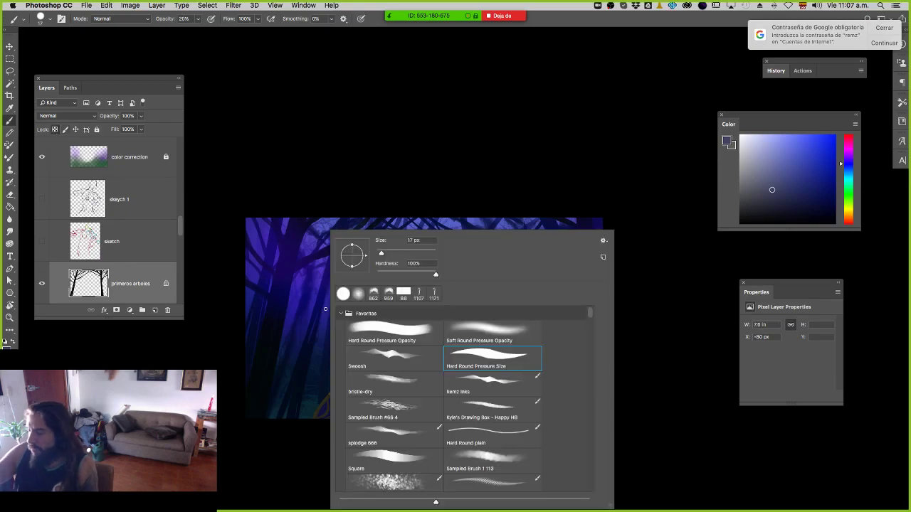
drag(587, 317, 590, 351)
double_click(491, 340)
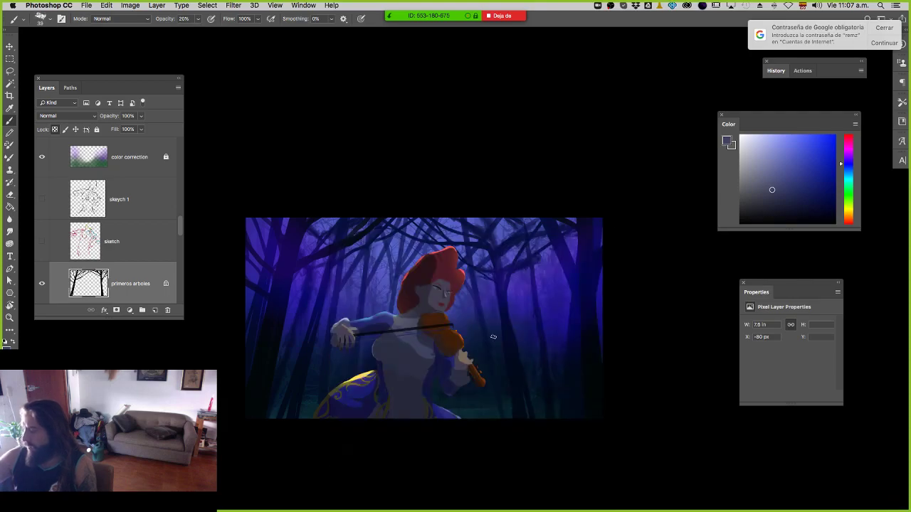
Paint blue bark texture on the large foreground trunks at 100% brush opacity, using blues sampled from the scene.
alt+click(282, 299)
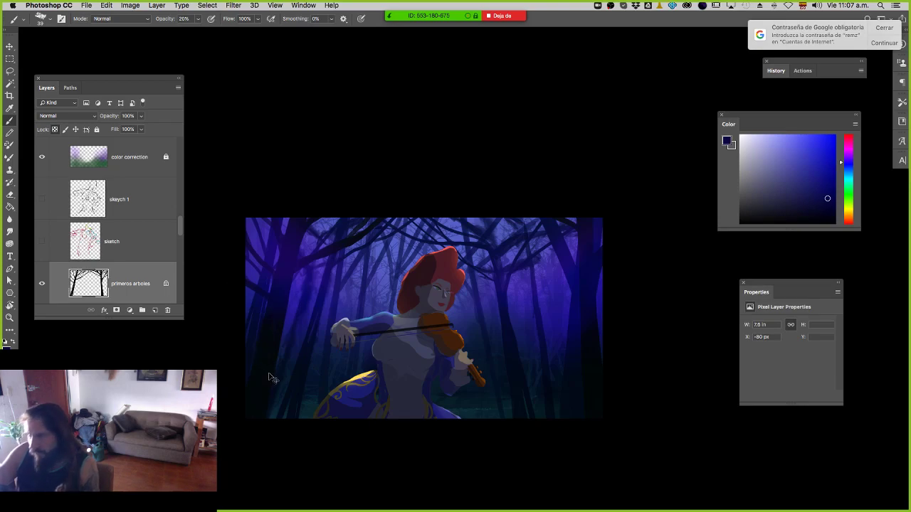
key(0)
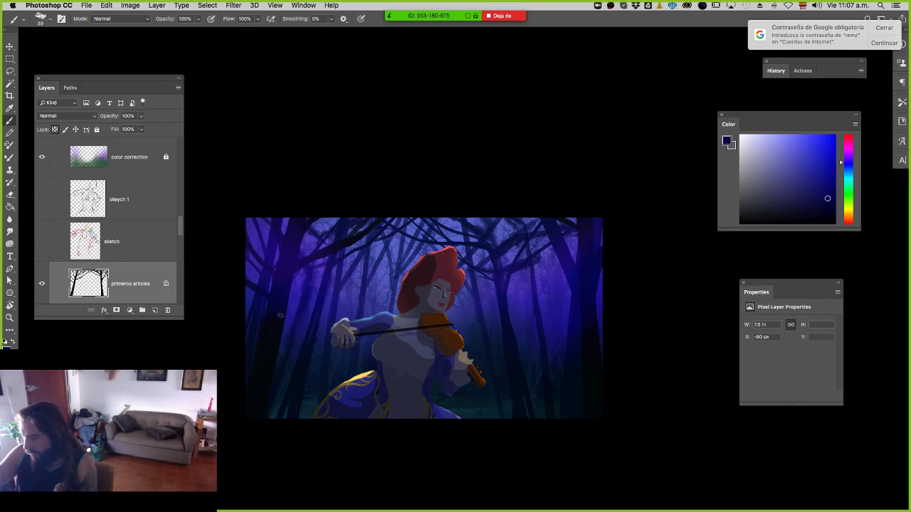
mouse_move(270, 332)
ctrl+alt+mouse_down()
mouse_move(278, 313)
mouse_move(268, 321)
ctrl+alt+mouse_up()
key(super+z)
alt+click(277, 314)
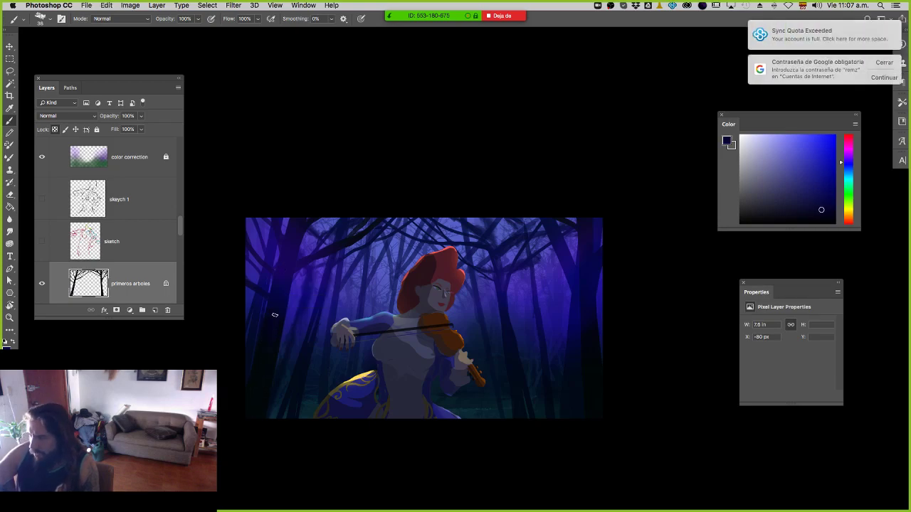
alt+click(323, 302)
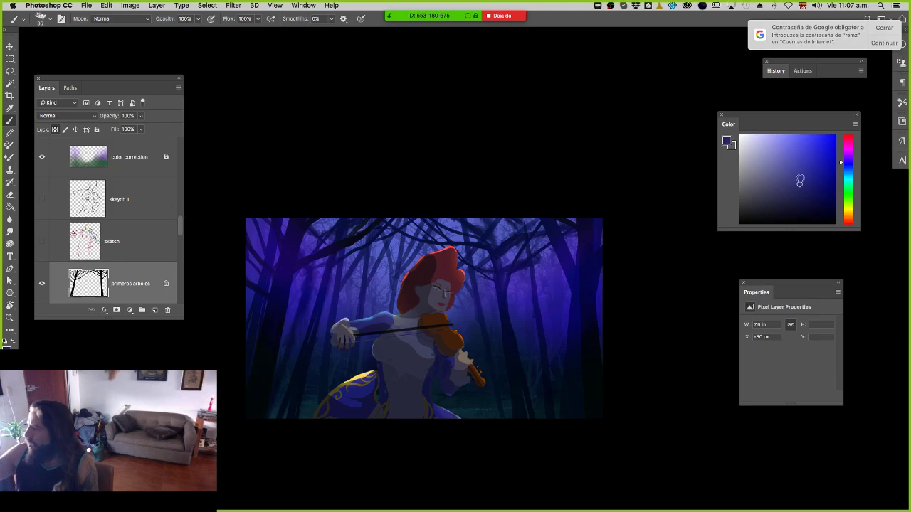
ctrl+alt+drag(284, 289, 281, 289)
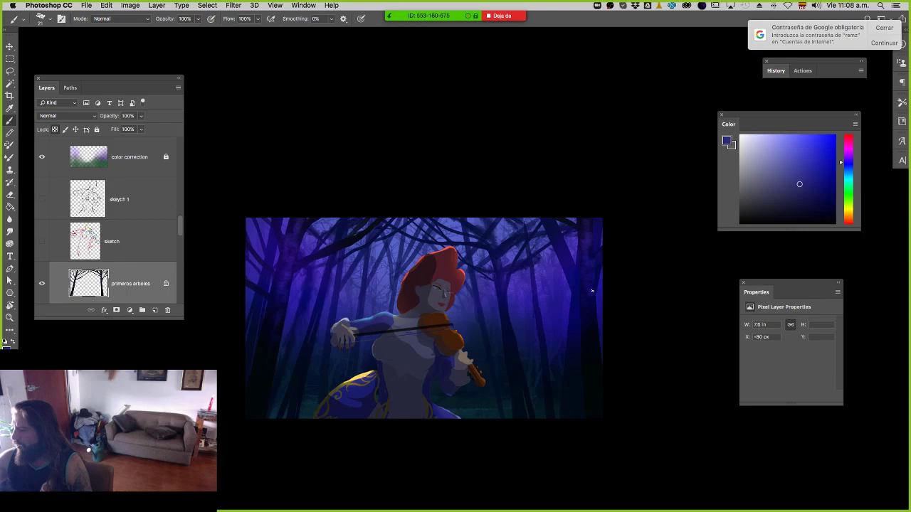
alt+click(590, 322)
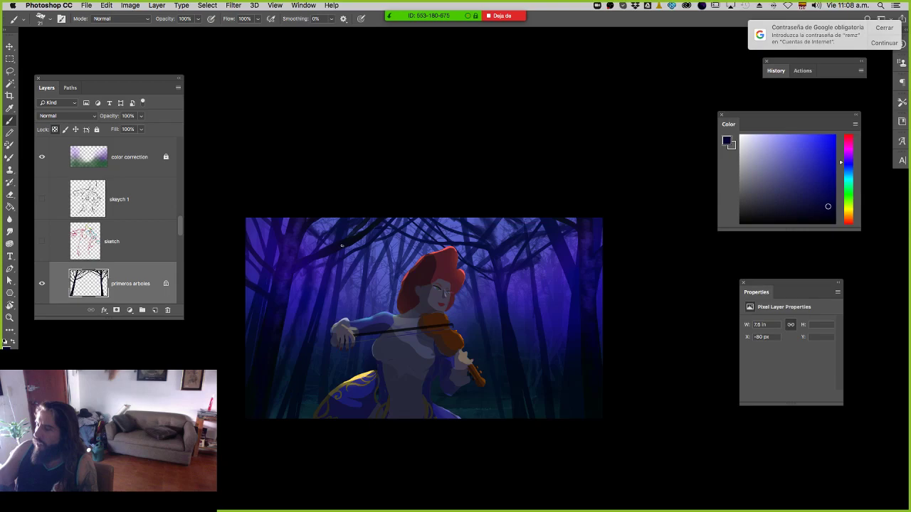
Sample a brighter blue and paint texture on the thinner tree behind the violin on the arboles 2 layer.
alt+click(504, 330)
super+click(503, 317)
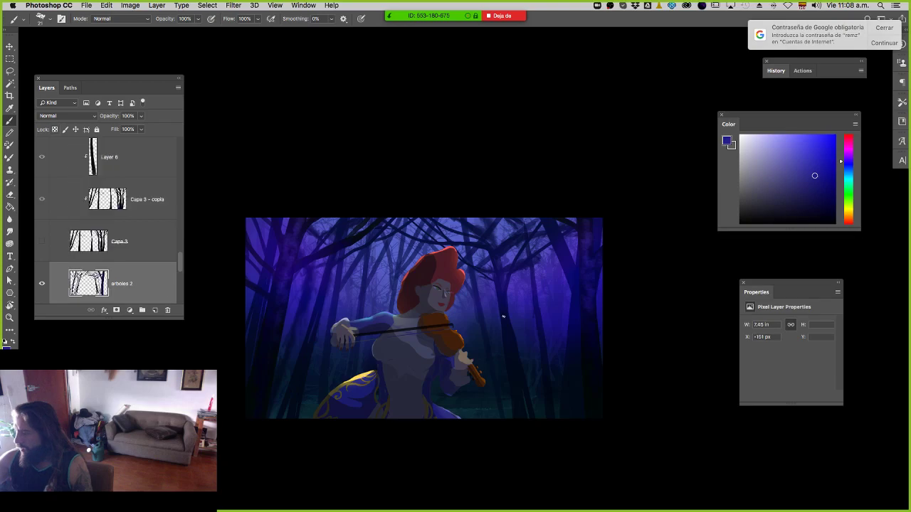
drag(504, 314, 504, 321)
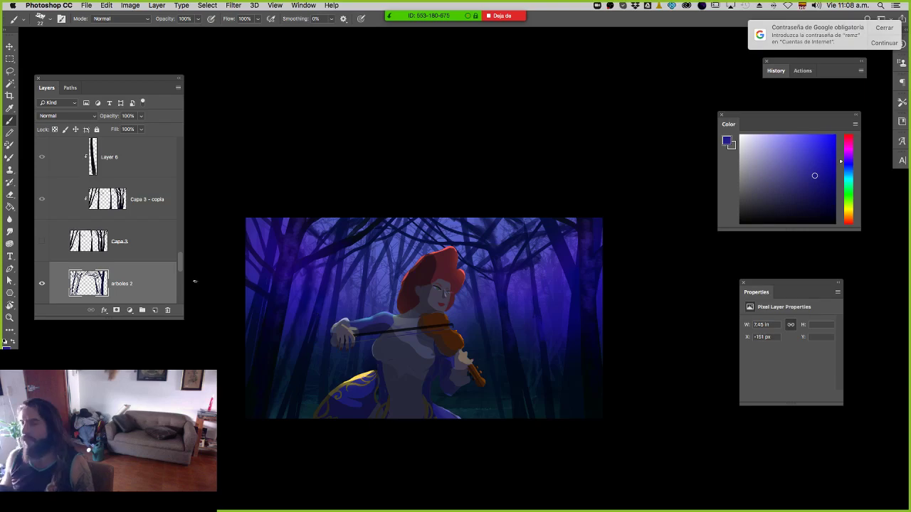
Add a new layer above color correction in the THUMBNAILS group and set its blend mode to Linear Dodge (Add).
scroll(97, 228, up, 5)
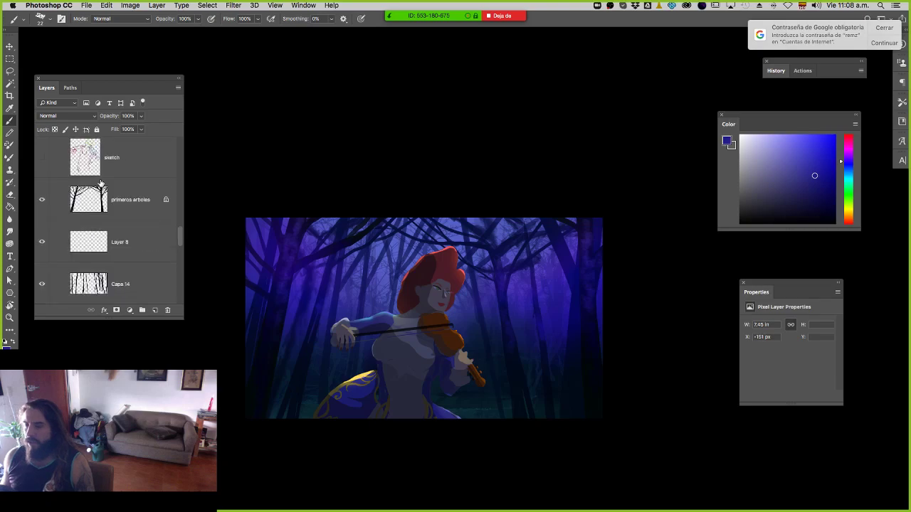
scroll(101, 185, up, 5)
click(112, 242)
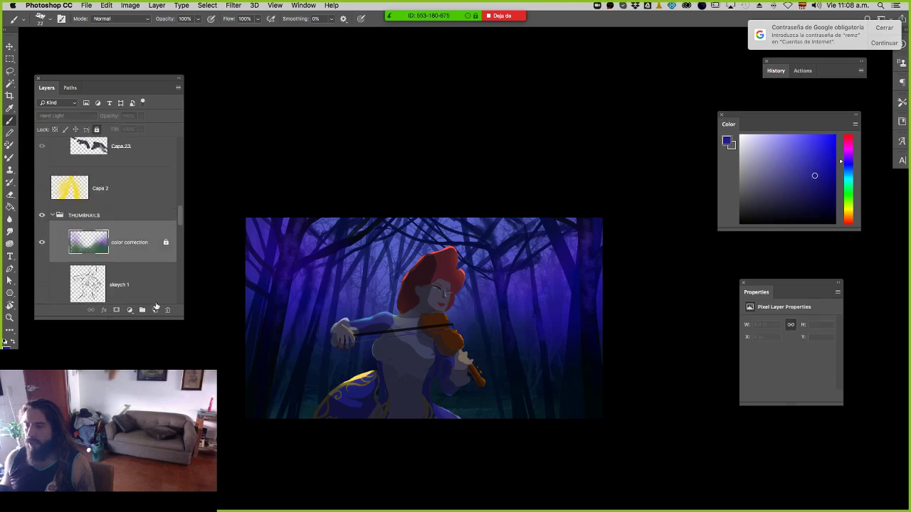
click(155, 310)
click(67, 115)
click(63, 159)
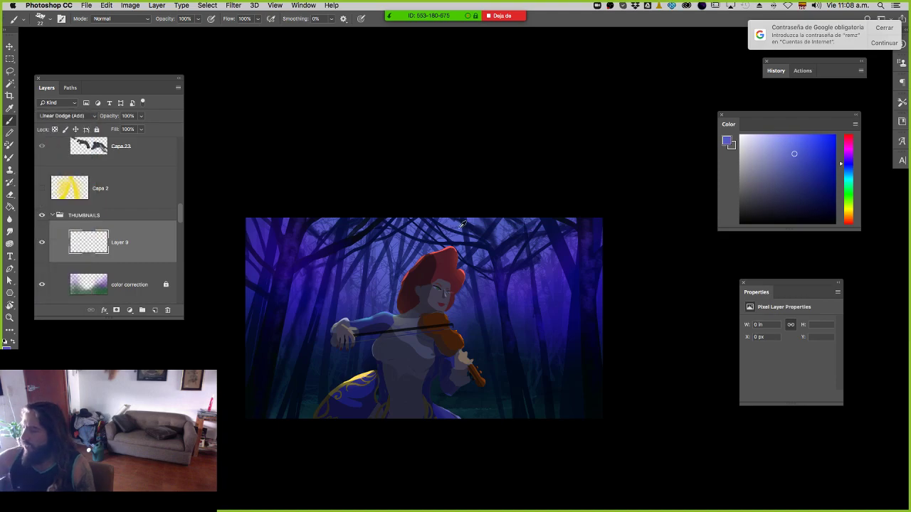
Paint a soft blue glow among the branches above the woman's head with the Soft Round Pressure Opacity brush.
alt+click(462, 235)
right_click(462, 235)
drag(721, 344, 712, 282)
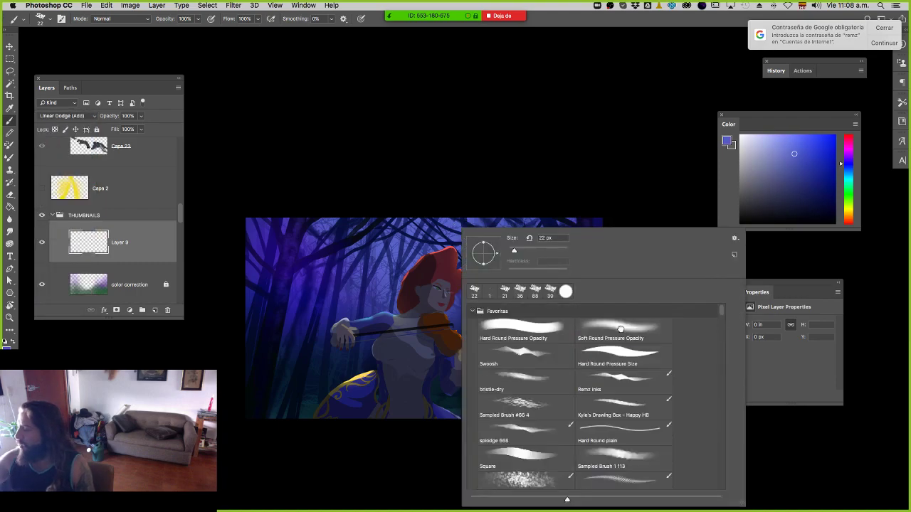
double_click(620, 329)
drag(440, 238, 482, 227)
key(super+z)
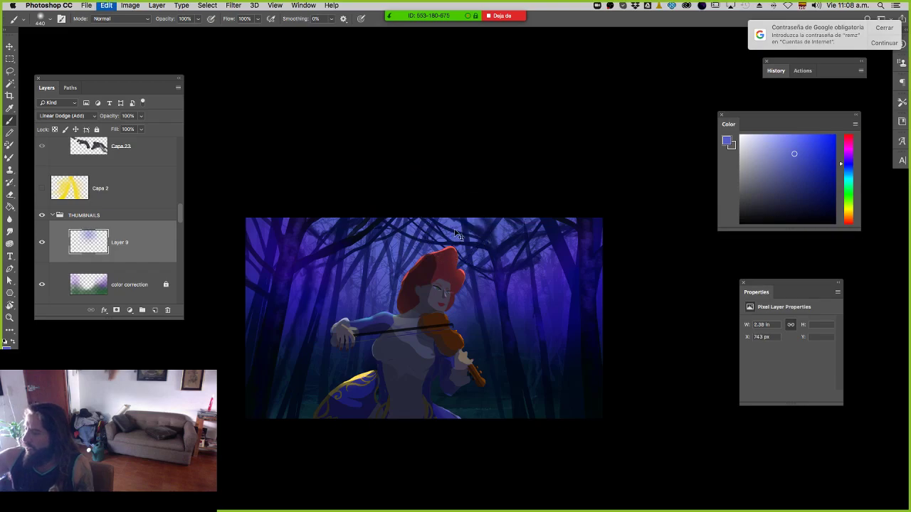
click(456, 219)
mouse_move(458, 221)
mouse_down()
mouse_move(396, 226)
mouse_move(441, 221)
mouse_move(399, 236)
mouse_move(411, 254)
mouse_move(466, 218)
mouse_move(347, 229)
mouse_move(522, 229)
mouse_move(525, 218)
mouse_move(504, 230)
mouse_up()
click(463, 225)
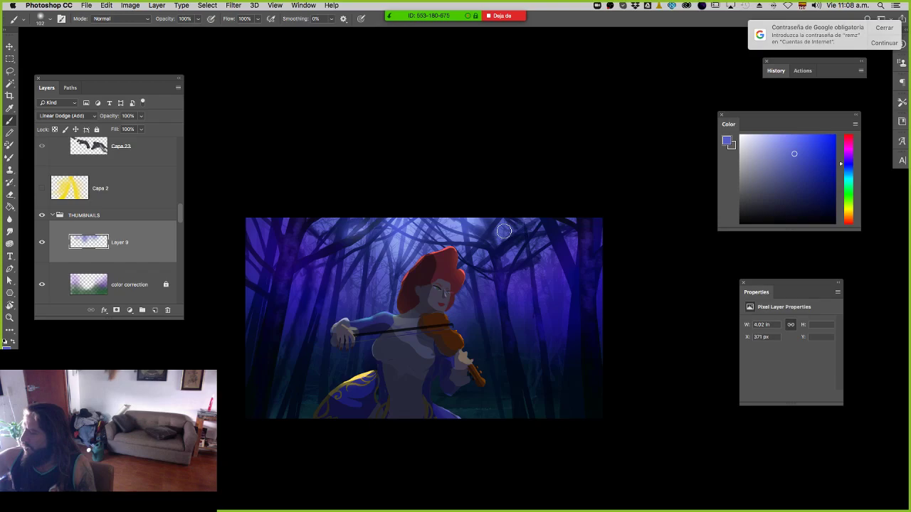
Enlarge the soft brush to about 260 px and spread the glow across the upper edge of the forest.
key(bracketright)
key(bracketright)
key(bracketright)
key(bracketright)
key(bracketright)
key(bracketright)
mouse_move(577, 240)
mouse_down()
mouse_move(562, 222)
mouse_move(309, 240)
mouse_move(558, 282)
mouse_move(464, 218)
mouse_move(419, 208)
mouse_up()
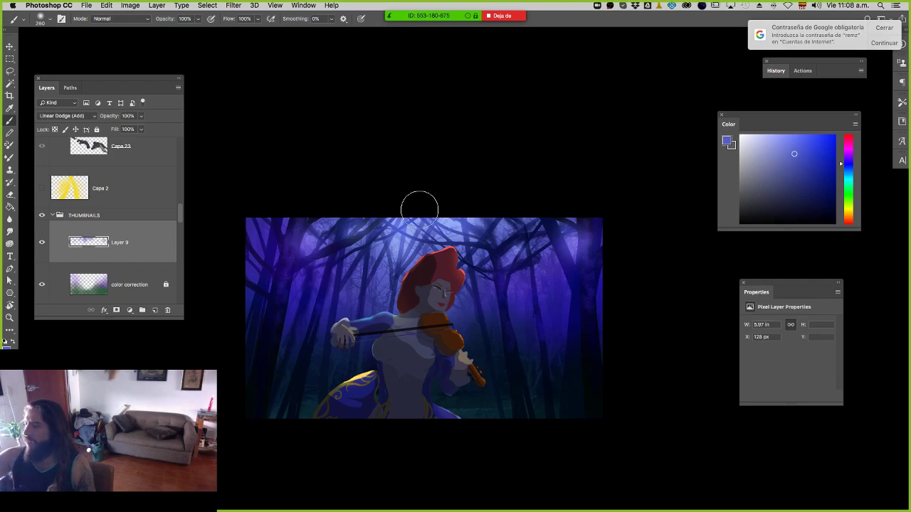
Rotate the canvas and strengthen the glow around the woman's head with a larger soft brush, undoing the last stroke.
key(bracketright)
key(bracketright)
key(bracketright)
key(z)
mouse_move(584, 329)
mouse_down()
mouse_move(541, 329)
mouse_move(591, 334)
mouse_up()
key(r)
mouse_move(591, 334)
mouse_down()
mouse_move(605, 244)
mouse_move(585, 192)
mouse_up()
key(b)
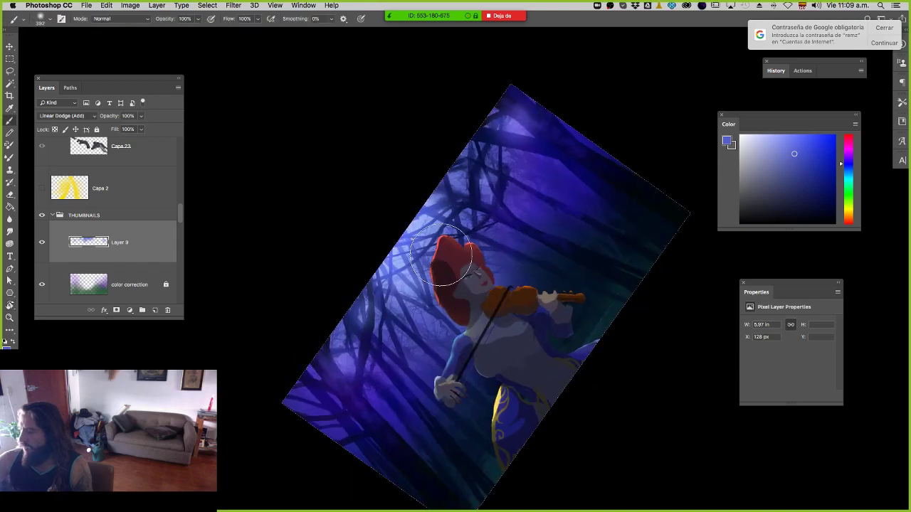
key(bracketleft)
key(bracketleft)
key(bracketleft)
key(super+z)
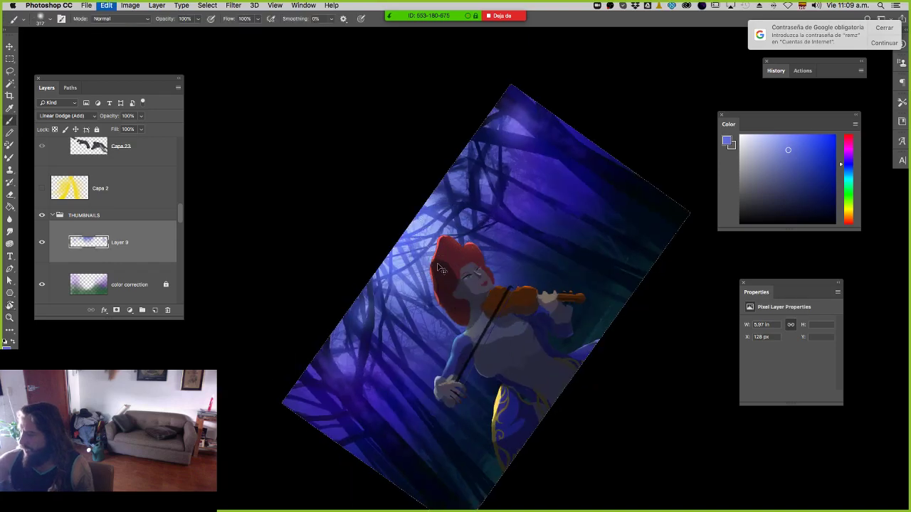
Paint soft blue light over the back of the woman's red hair on the rim layer.
super+click(438, 267)
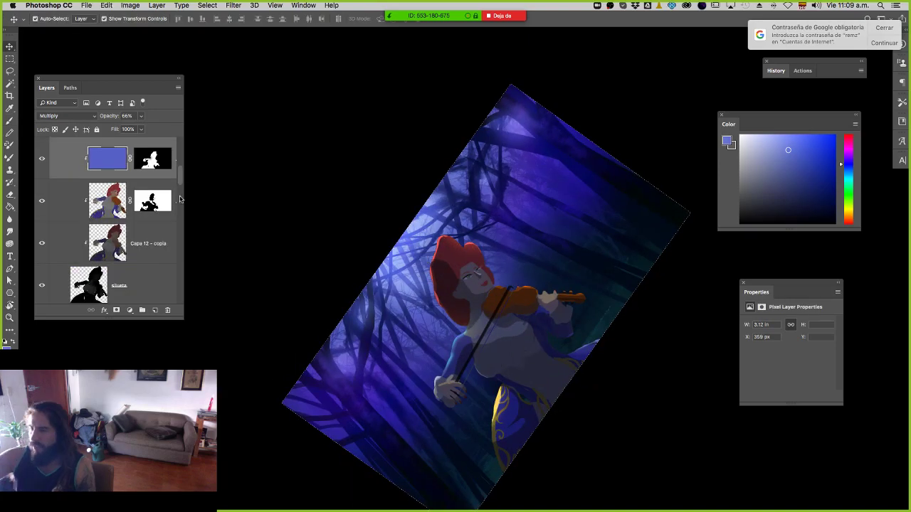
scroll(164, 210, up, 3)
click(153, 216)
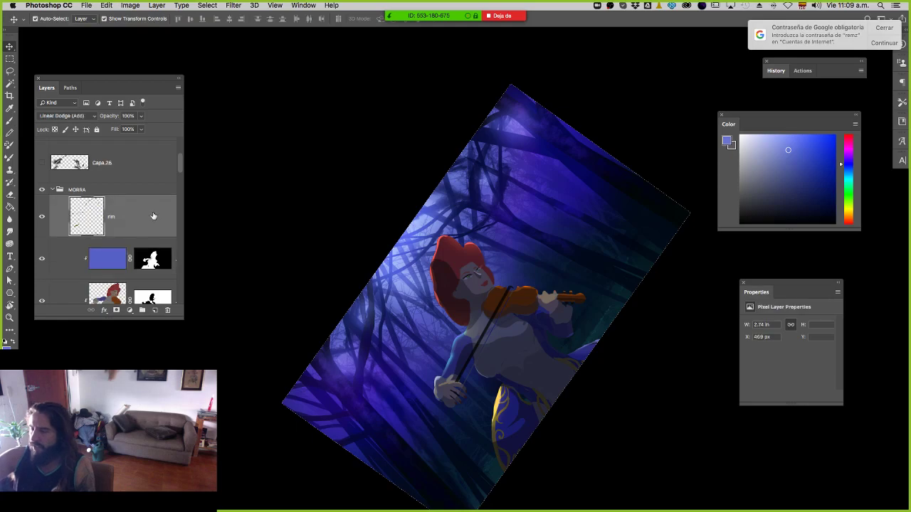
key(b)
alt+click(439, 253)
alt+click(436, 255)
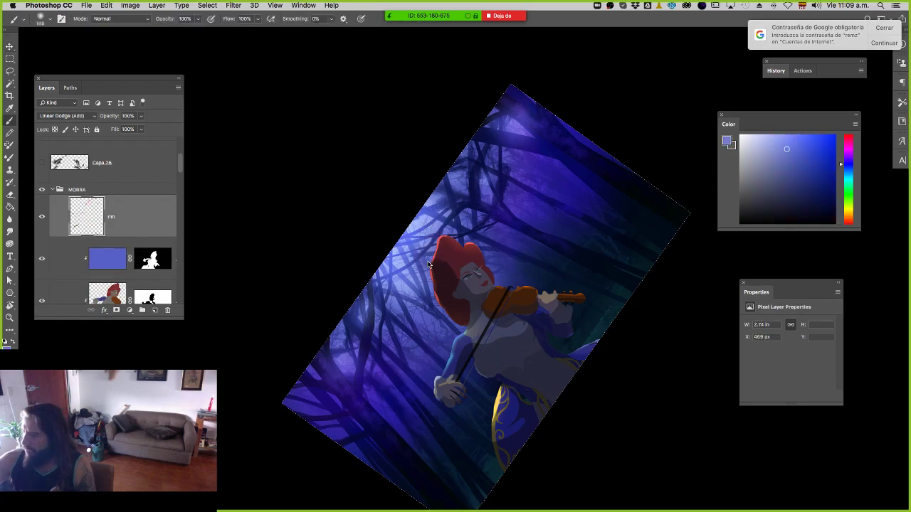
drag(434, 259, 443, 220)
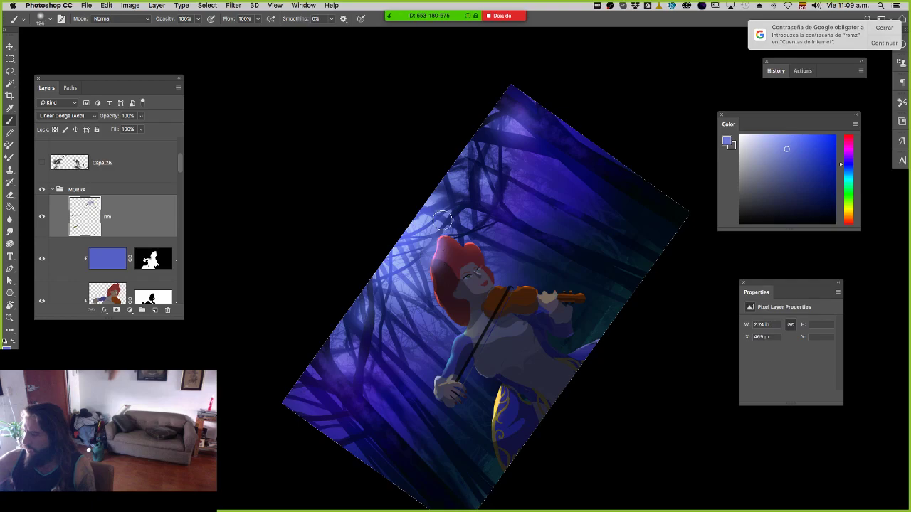
Reset the canvas rotation and add soft blue light to the woman's shoulder and bow arm.
key([)
key(Escape)
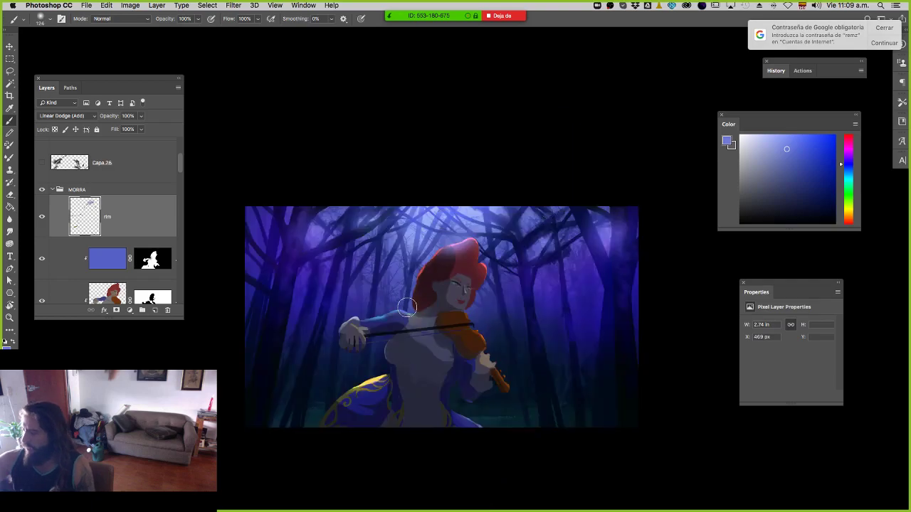
key(z)
drag(478, 310, 430, 306)
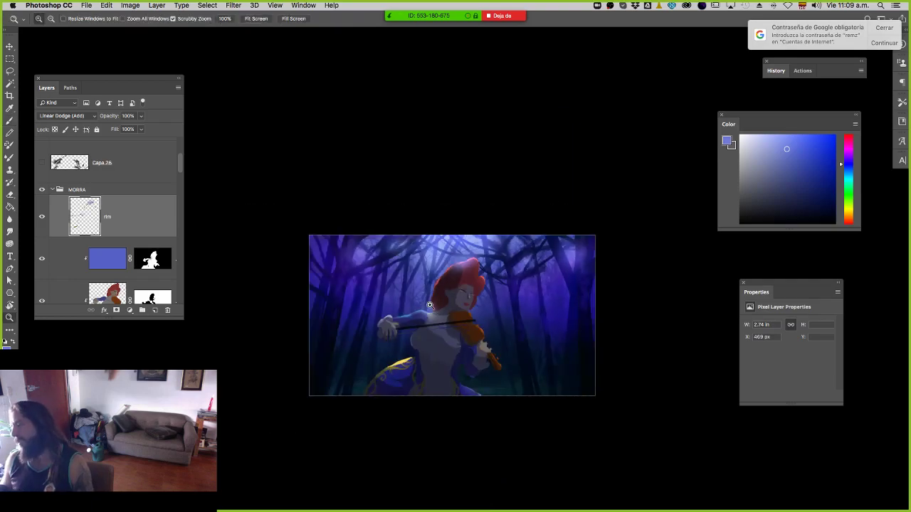
click(430, 305)
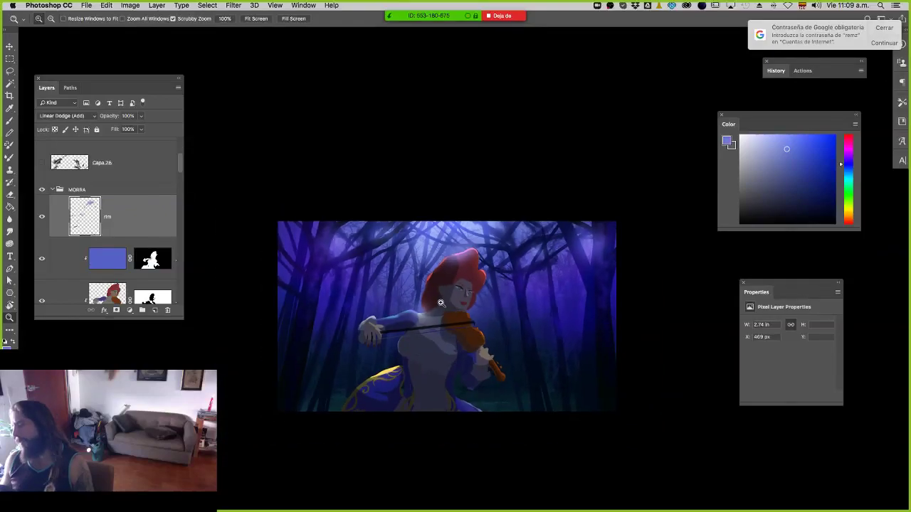
Select the Linear Dodge glow layer in the THUMBNAILS group, sample a deep forest blue and paint broad light beams with a large soft brush.
scroll(137, 255, down, 6)
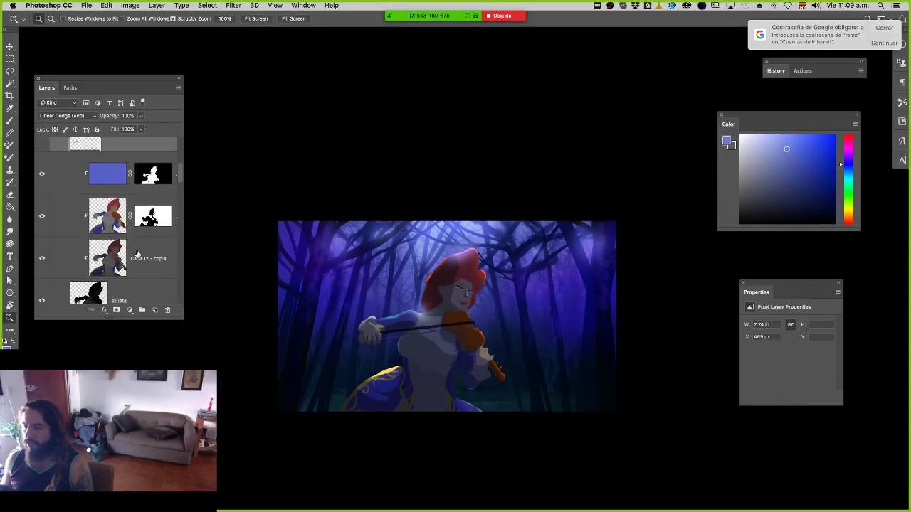
scroll(136, 255, down, 8)
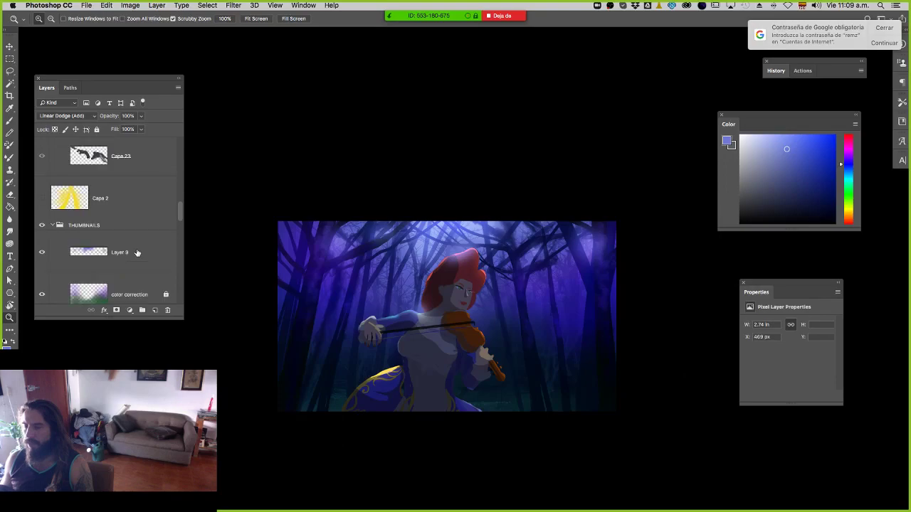
scroll(137, 253, down, 3)
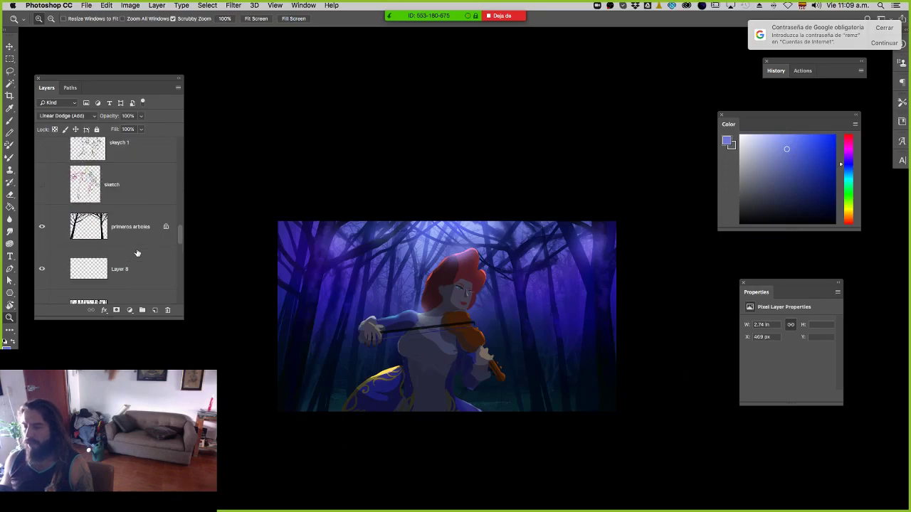
scroll(138, 252, up, 5)
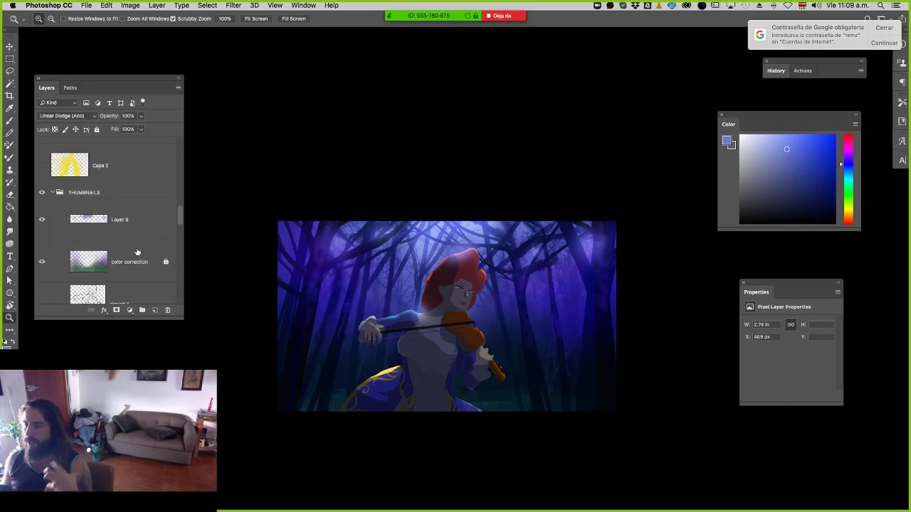
click(115, 221)
key(b)
alt+click(542, 294)
drag(521, 284, 524, 283)
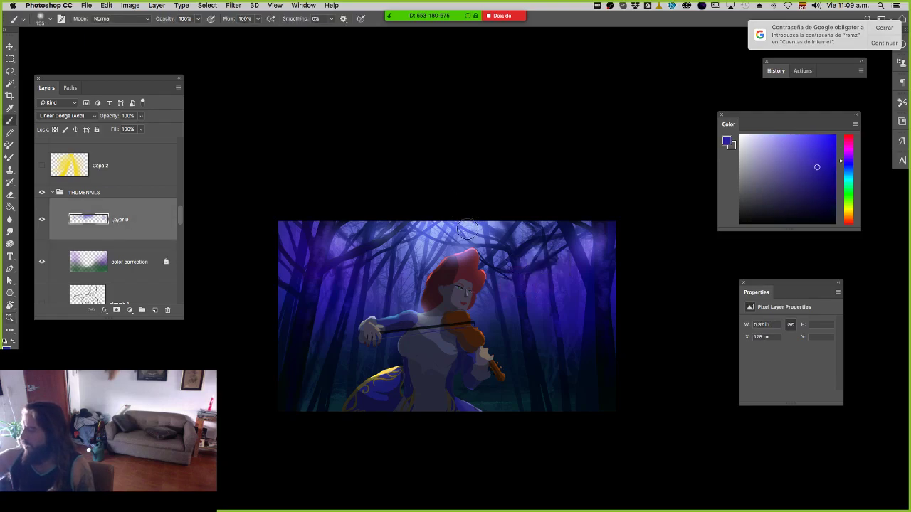
drag(468, 228, 623, 371)
mouse_move(350, 298)
mouse_down()
mouse_move(387, 299)
mouse_move(376, 298)
mouse_up()
drag(374, 278, 244, 430)
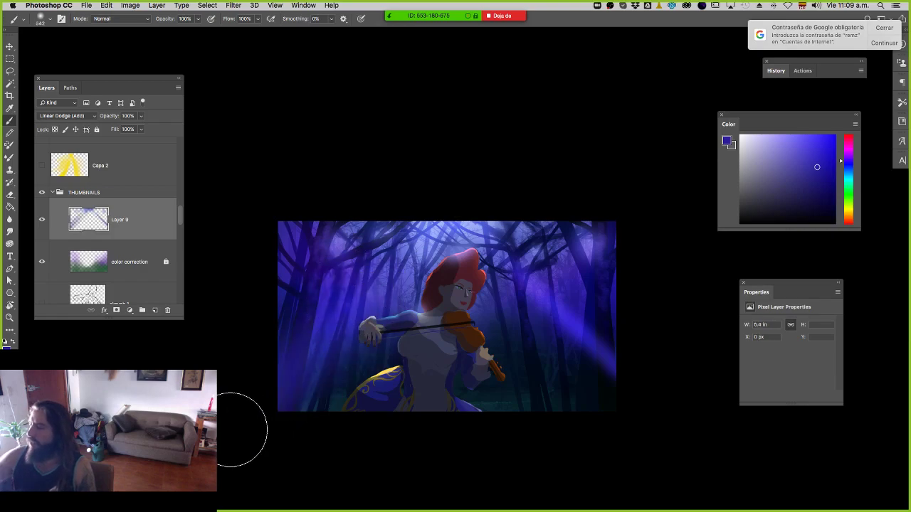
drag(487, 245, 472, 244)
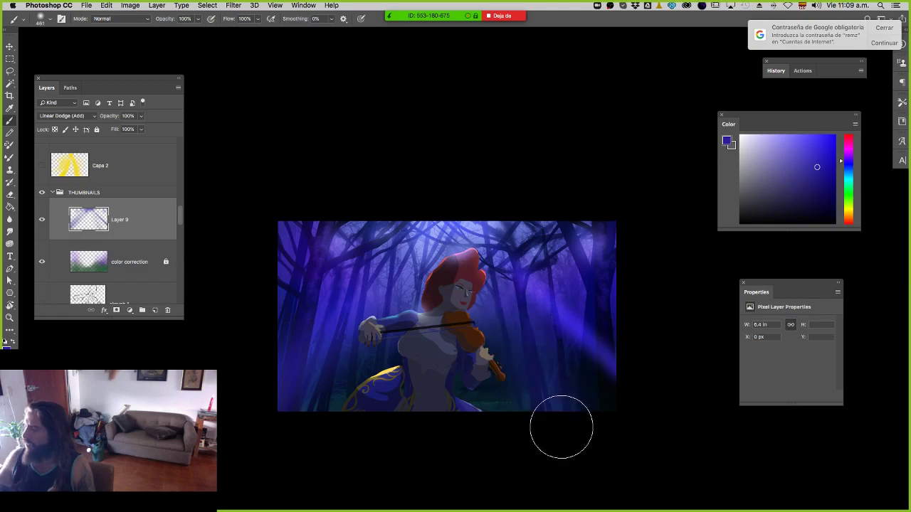
Add a new empty layer above the glow layer at the top of the THUMBNAILS group.
key(z)
drag(435, 342, 411, 338)
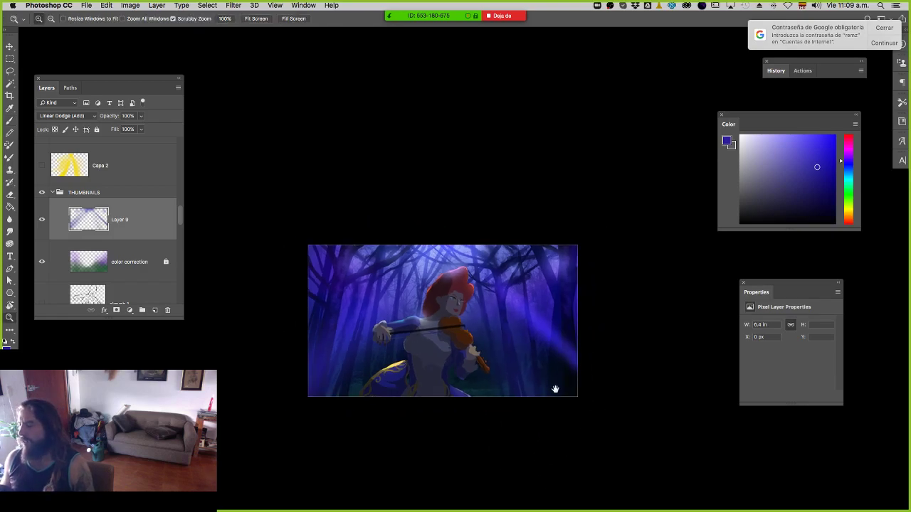
drag(583, 434, 486, 421)
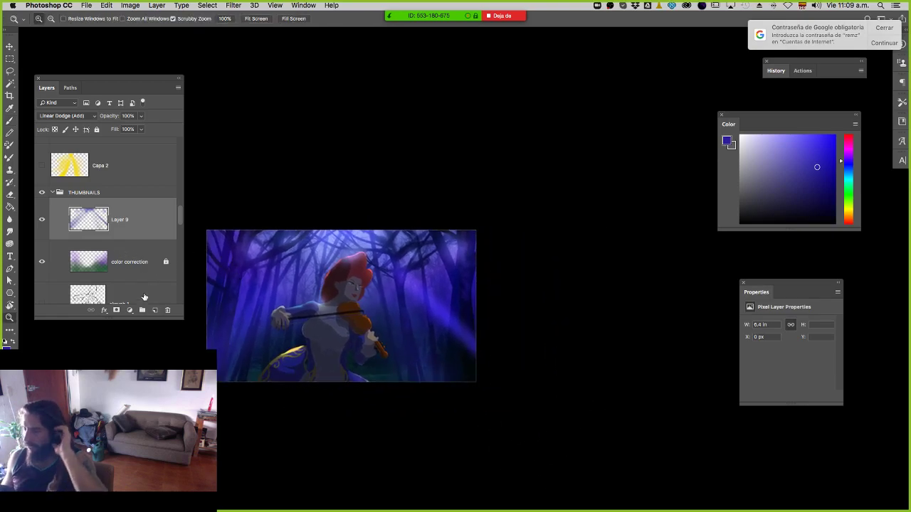
click(130, 195)
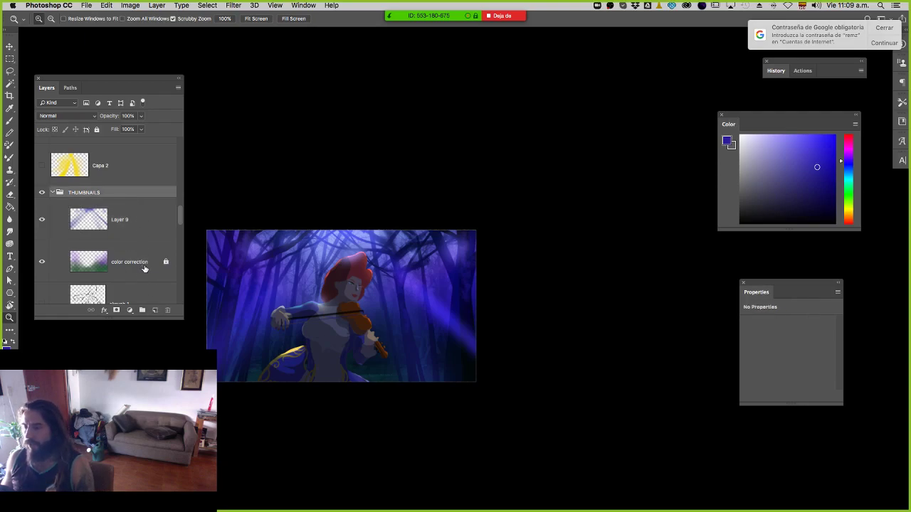
click(155, 310)
Lasso a tapering, curved tree limb running from behind the woman's head to the lower right edge of the painting.
drag(293, 275, 349, 275)
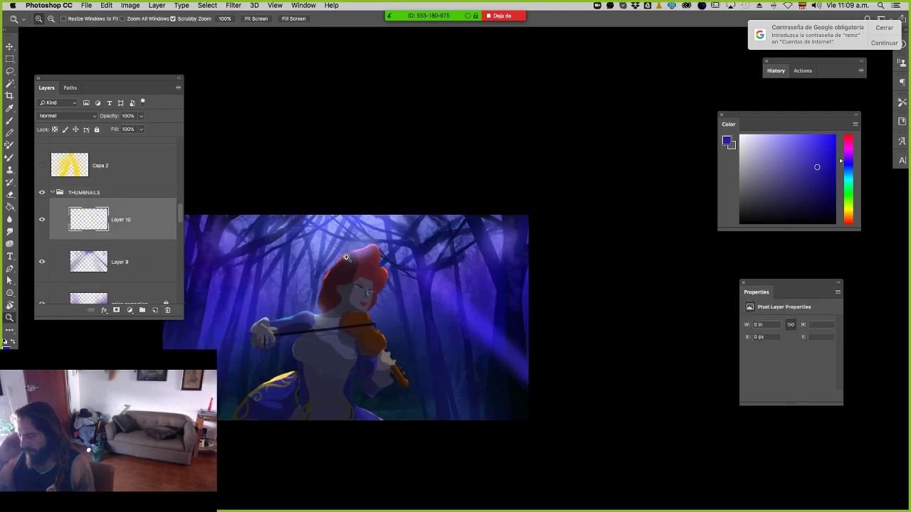
key(l)
drag(440, 421, 475, 402)
mouse_move(459, 370)
mouse_down()
mouse_move(470, 396)
mouse_move(443, 355)
mouse_move(403, 335)
mouse_move(390, 311)
mouse_up()
drag(390, 263, 453, 305)
mouse_move(478, 363)
mouse_down()
mouse_move(494, 392)
mouse_move(475, 418)
mouse_move(450, 428)
mouse_move(525, 443)
mouse_up()
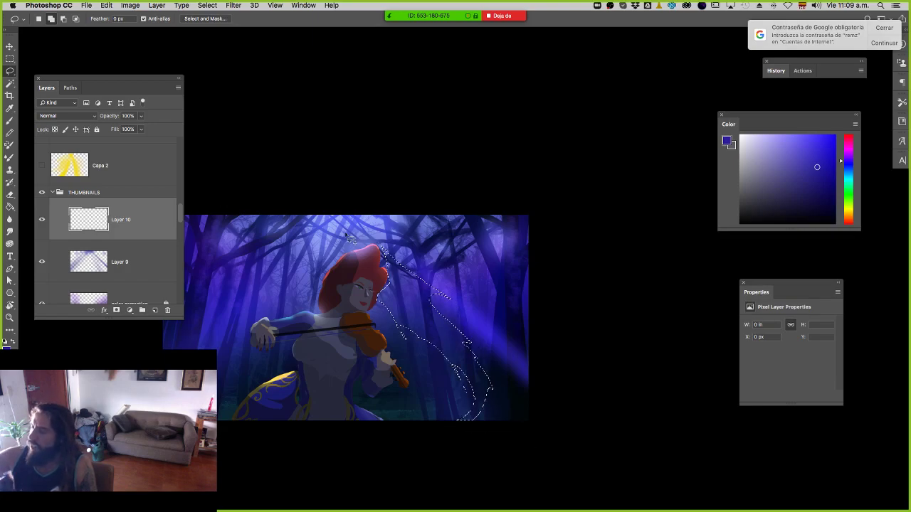
Extend the selection with a limb arching over the upper left of the forest and add twig shapes along both limbs.
mouse_move(217, 289)
mouse_down()
mouse_move(252, 301)
mouse_move(221, 294)
mouse_move(188, 252)
mouse_move(211, 231)
mouse_move(278, 216)
mouse_move(318, 217)
mouse_move(317, 225)
mouse_move(374, 244)
mouse_move(327, 281)
mouse_up()
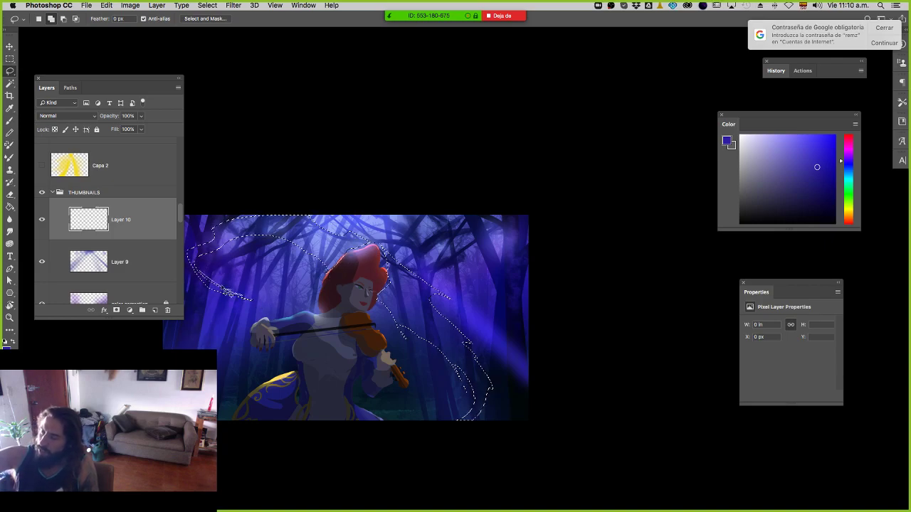
mouse_move(241, 301)
mouse_down()
mouse_move(212, 272)
mouse_move(252, 232)
mouse_move(232, 244)
mouse_move(221, 282)
mouse_up()
mouse_move(436, 295)
mouse_down()
mouse_move(450, 320)
mouse_move(414, 282)
mouse_up()
mouse_move(428, 340)
mouse_down()
mouse_move(462, 397)
mouse_move(456, 424)
mouse_move(464, 404)
mouse_move(416, 326)
mouse_up()
mouse_move(485, 375)
mouse_down()
mouse_move(491, 427)
mouse_move(489, 383)
mouse_up()
mouse_move(236, 296)
mouse_down()
mouse_move(250, 226)
mouse_move(226, 287)
mouse_up()
drag(233, 255, 349, 254)
mouse_move(335, 291)
mouse_down()
mouse_move(315, 190)
mouse_move(315, 271)
mouse_move(322, 194)
mouse_move(324, 279)
mouse_up()
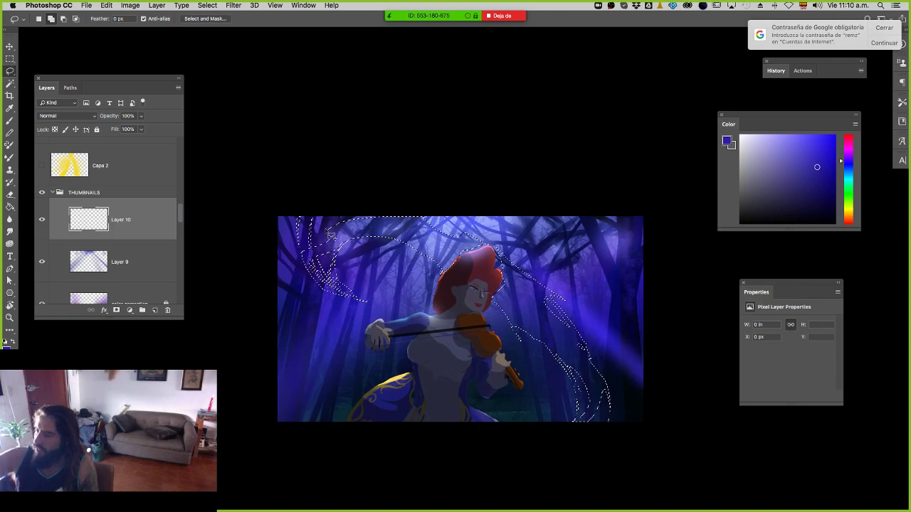
mouse_move(335, 241)
mouse_down()
mouse_move(343, 211)
mouse_move(313, 261)
mouse_move(303, 233)
mouse_move(317, 262)
mouse_up()
Dismiss the Google password notification and return to the painting in Photoshop.
key(super+Tab)
key(super+Tab)
drag(284, 164, 0, 262)
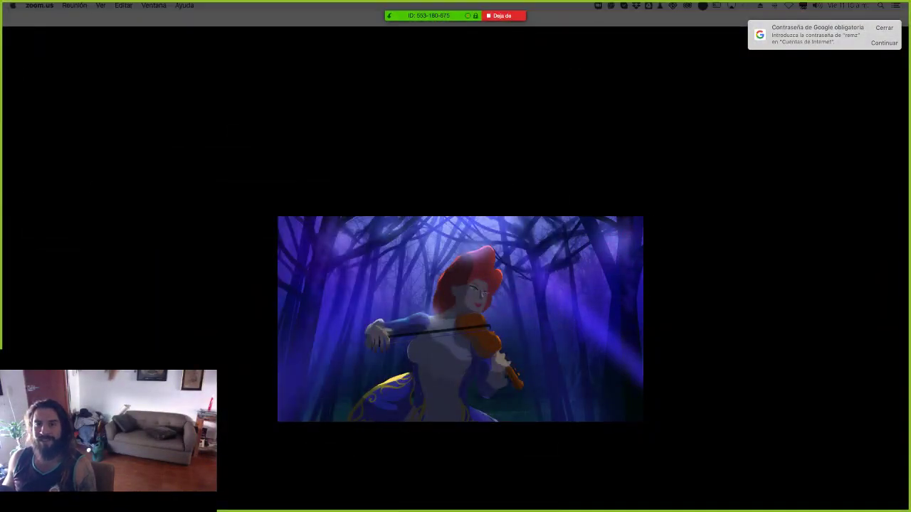
key(super+Tab)
mouse_move(513, 506)
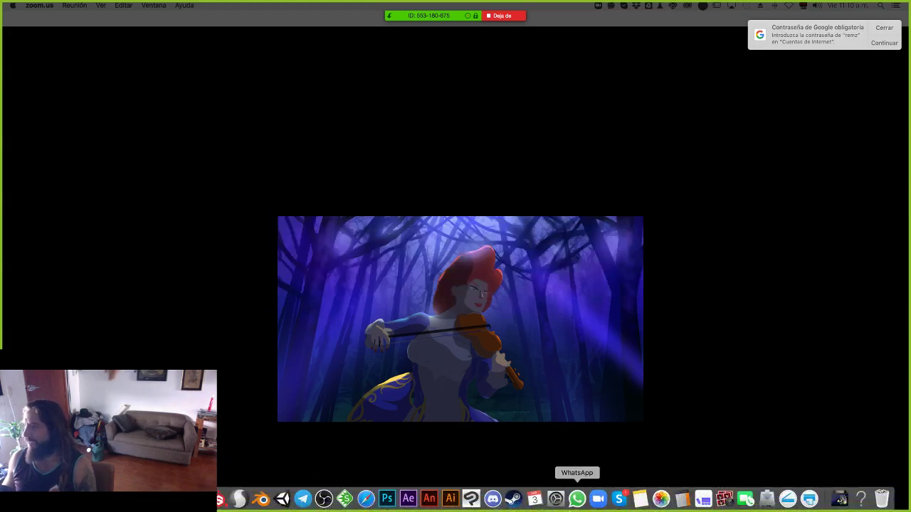
click(884, 28)
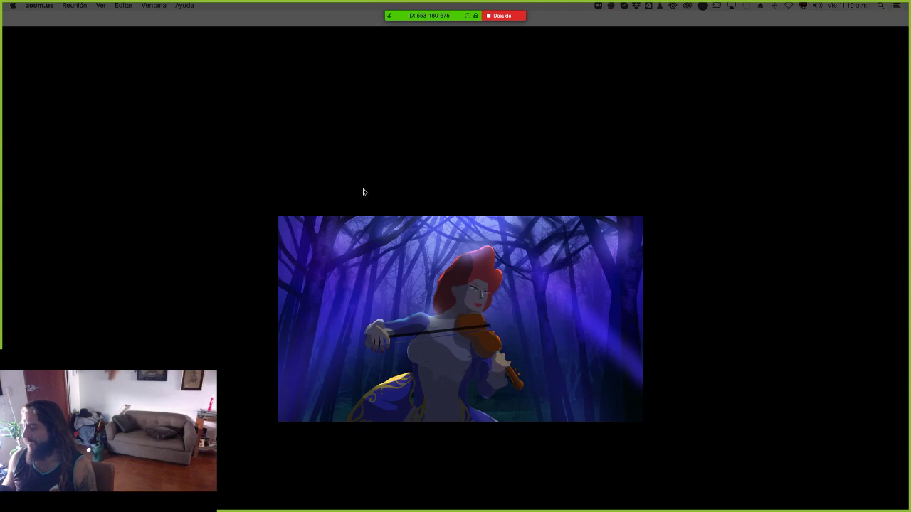
click(369, 192)
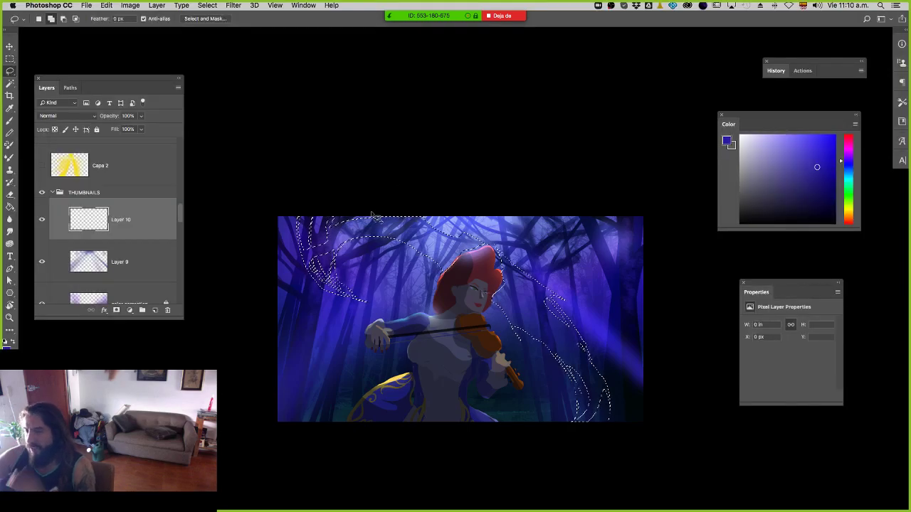
Sample a very dark navy from the forest, fill the selected limbs with it and clear the selection.
key(i)
click(633, 332)
key(g)
click(558, 333)
key(ctrl+d)
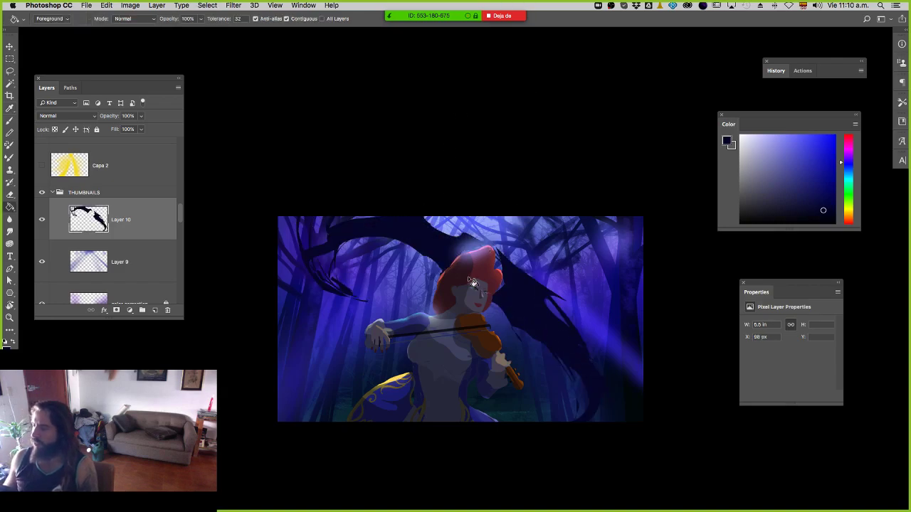
Select the rim layer and softly erase the blue light spilling around the top of the woman's hair.
key(v)
click(484, 259)
key(e)
drag(476, 246, 420, 251)
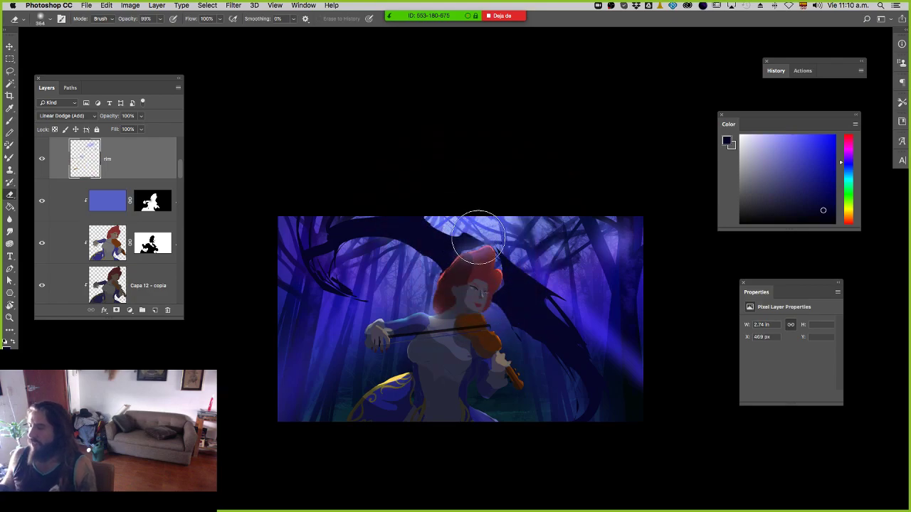
On the dark limb layer, lasso more branches in the lower left and upper right corners, fill them with dark navy and deselect.
key(l)
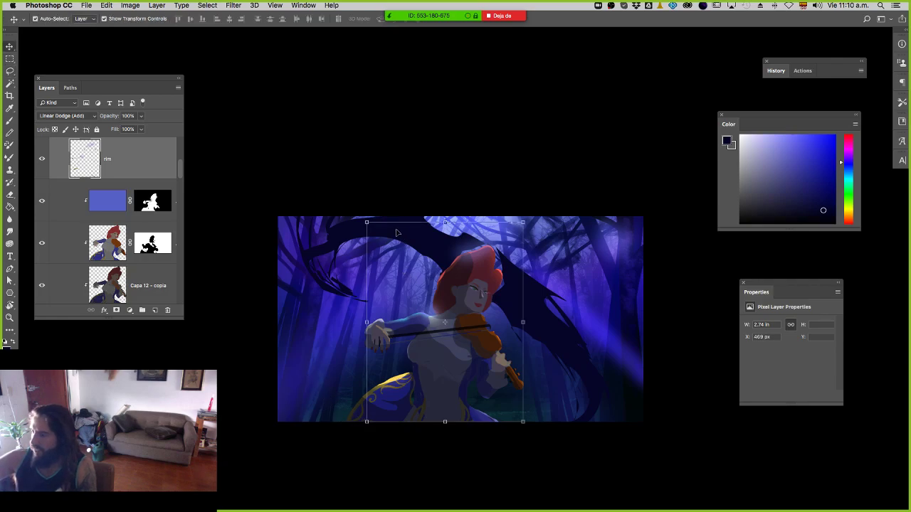
super+click(398, 232)
mouse_move(332, 421)
mouse_down()
mouse_move(302, 323)
mouse_move(337, 386)
mouse_move(334, 418)
mouse_move(305, 350)
mouse_move(359, 424)
mouse_move(335, 406)
mouse_move(290, 297)
mouse_move(332, 445)
mouse_move(303, 354)
mouse_move(350, 455)
mouse_up()
key(super+z)
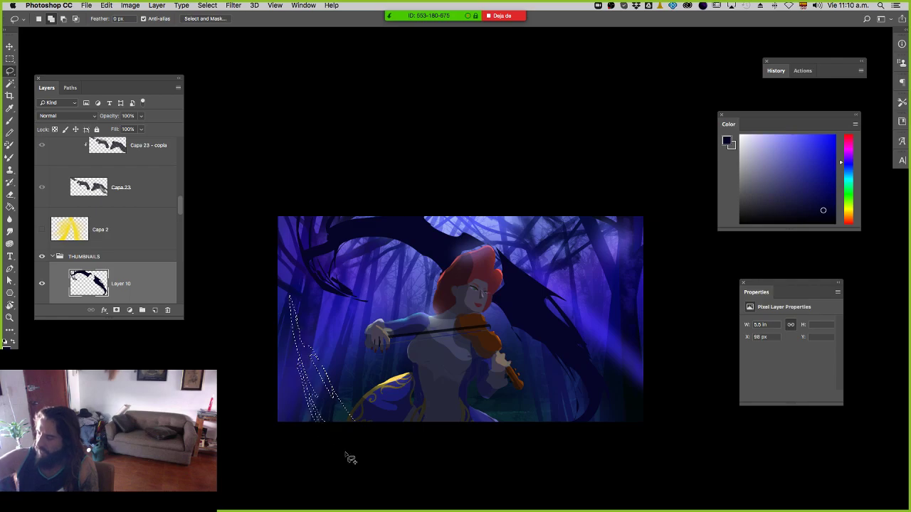
mouse_move(550, 217)
mouse_down()
mouse_move(561, 253)
mouse_move(611, 323)
mouse_move(641, 328)
mouse_move(593, 290)
mouse_move(604, 243)
mouse_move(597, 190)
mouse_move(607, 235)
mouse_move(588, 230)
mouse_move(552, 186)
mouse_move(559, 249)
mouse_move(580, 232)
mouse_move(578, 264)
mouse_move(645, 345)
mouse_move(669, 350)
mouse_up()
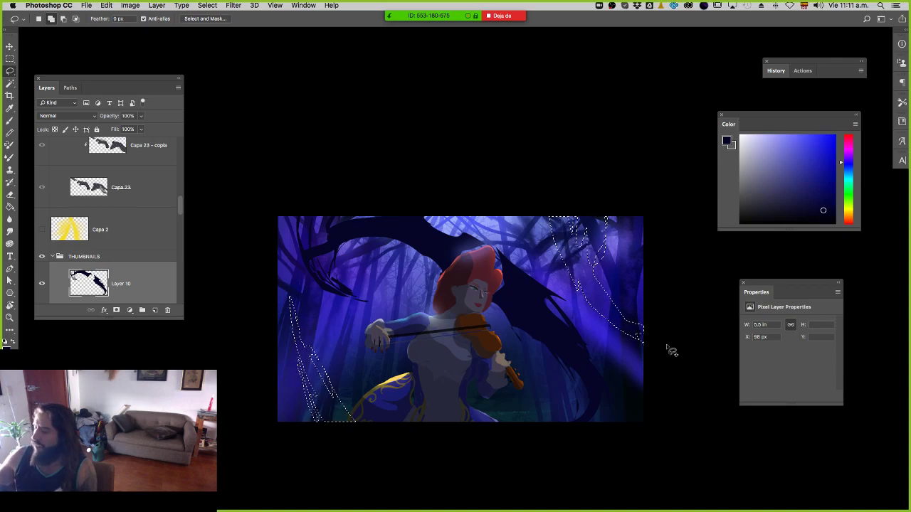
key(g)
click(338, 413)
key(super+d)
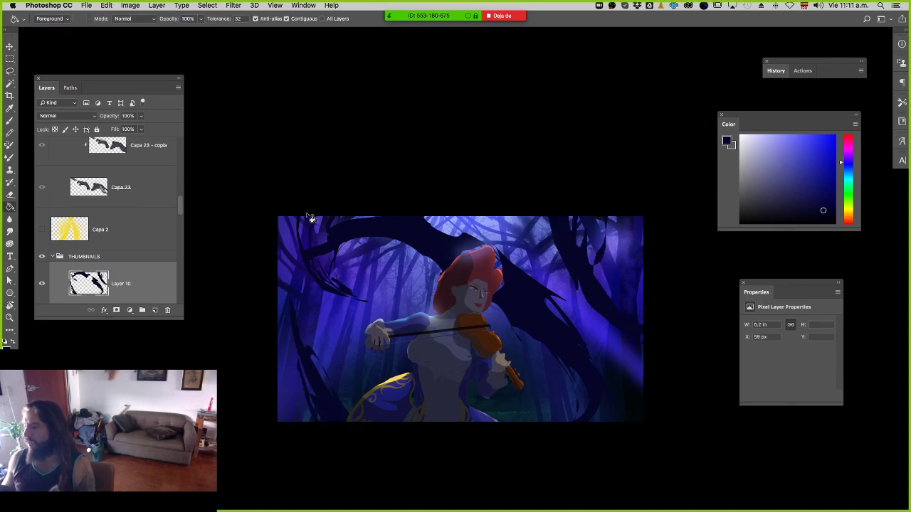
Draw thin dark navy twigs on the upper left branches with the Square brush at about 7 px, undoing two unwanted changes.
key(z)
mouse_move(508, 357)
mouse_down()
mouse_move(476, 356)
mouse_move(523, 354)
mouse_up()
key(b)
right_click(311, 257)
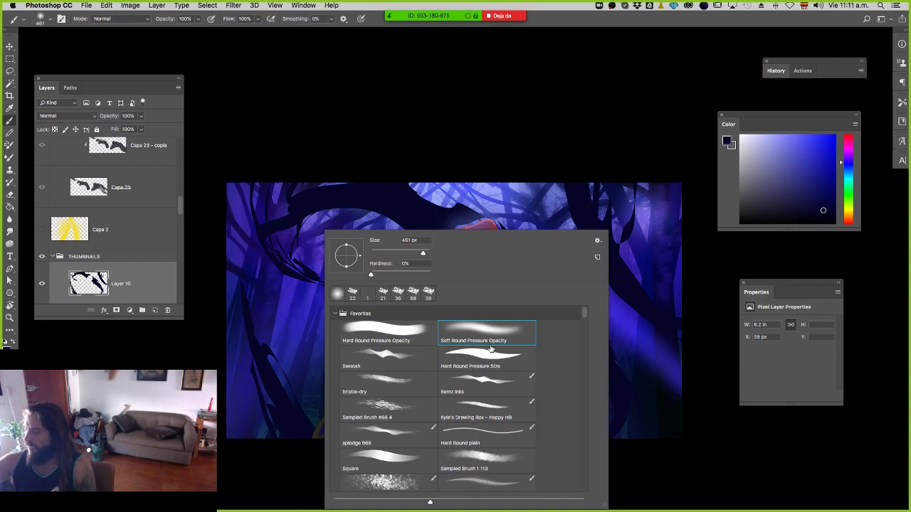
double_click(411, 443)
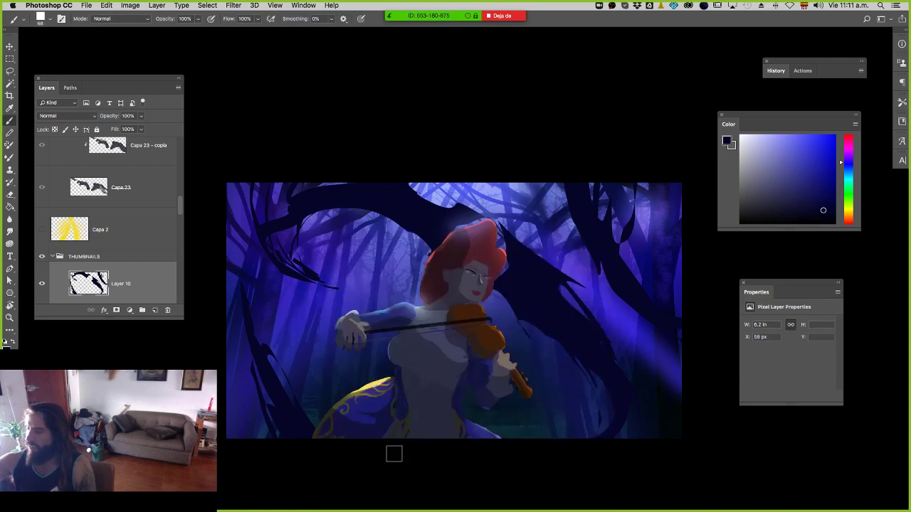
alt+click(266, 227)
mouse_move(262, 230)
mouse_down()
mouse_move(271, 230)
mouse_move(262, 210)
mouse_up()
key(super+alt+z)
key(super+alt+z)
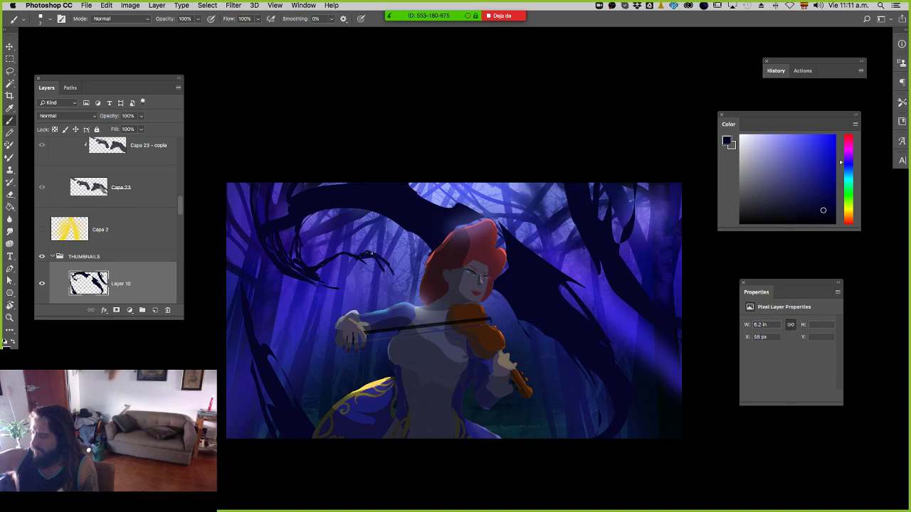
drag(380, 254, 388, 262)
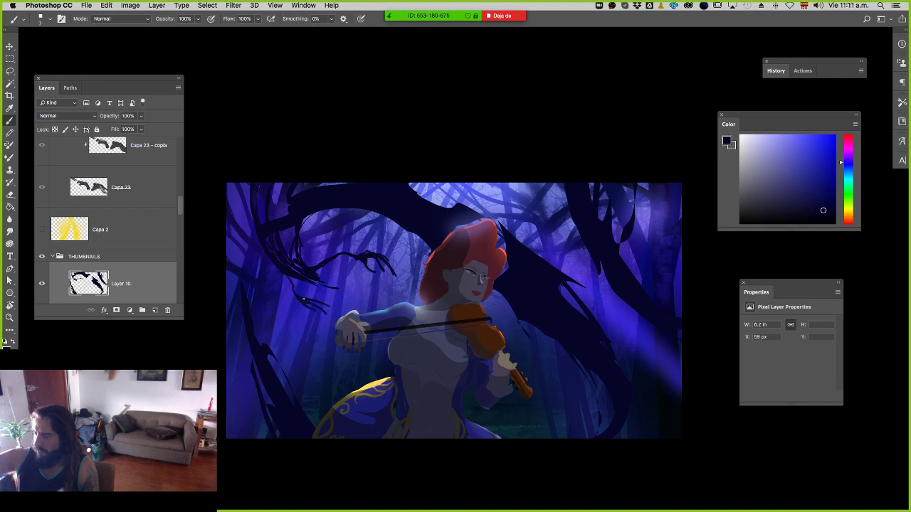
drag(275, 264, 292, 291)
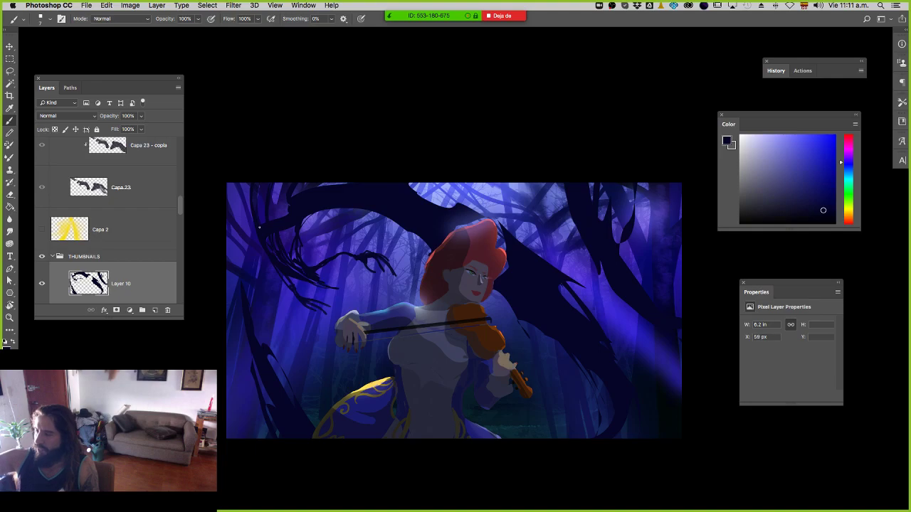
Enlarge the Square brush and thicken the dark branch where it meets the upper left edge of the painting.
key(bracketright)
key(bracketright)
key(bracketright)
key(bracketright)
key(bracketright)
key(bracketright)
mouse_move(267, 215)
mouse_down()
mouse_move(277, 182)
mouse_move(288, 182)
mouse_up()
Reshape the large limb above the woman's head and beside her violin with dark navy strokes, then enlarge the brush to about 52 px.
key(bracketleft)
key(bracketleft)
key(bracketleft)
key(bracketleft)
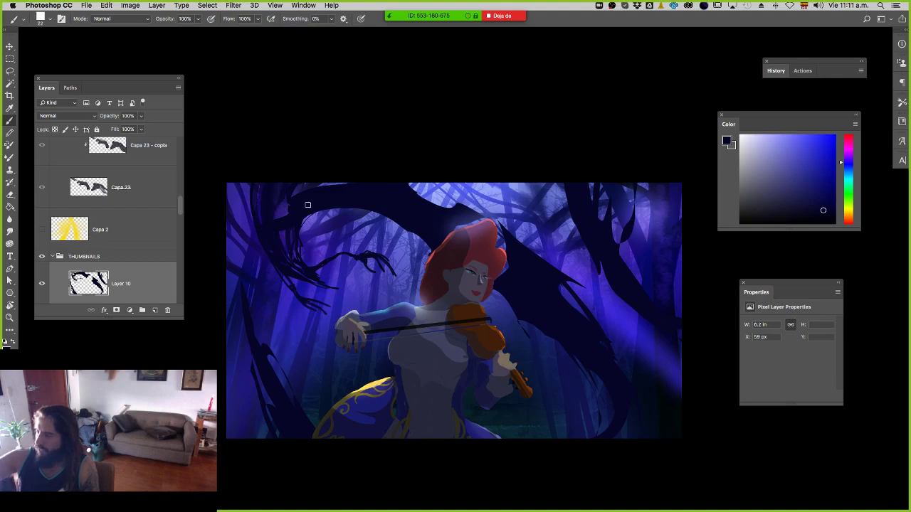
mouse_move(454, 210)
mouse_down()
mouse_move(452, 202)
mouse_move(442, 212)
mouse_up()
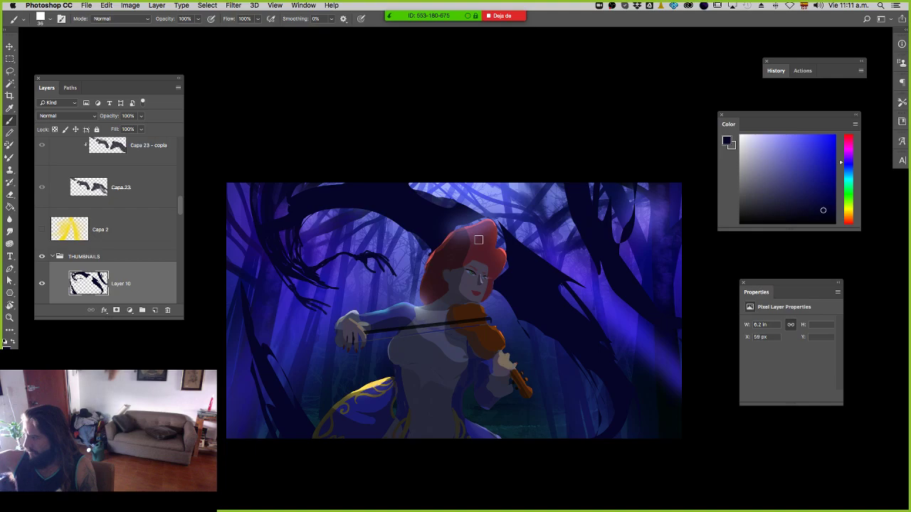
drag(592, 322, 567, 325)
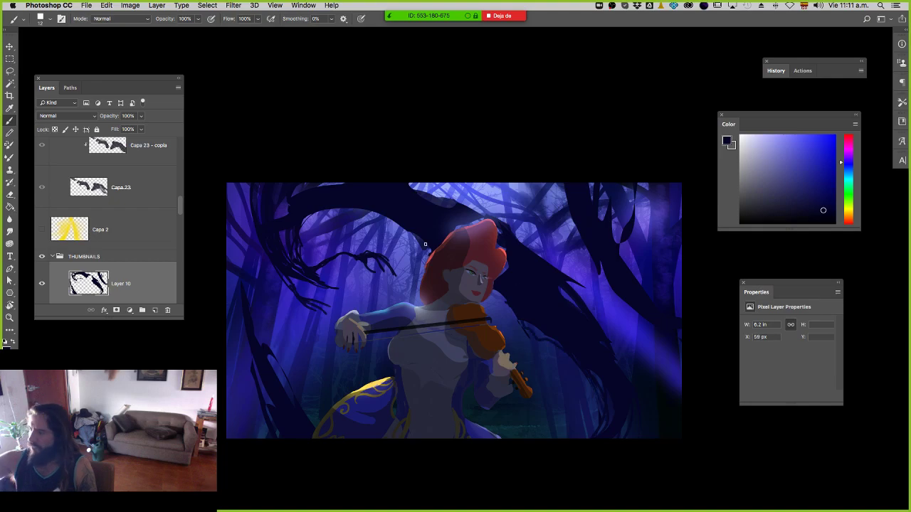
key(bracketright)
key(bracketright)
key(bracketright)
key(bracketright)
key(bracketright)
key(bracketright)
key(bracketright)
key(bracketright)
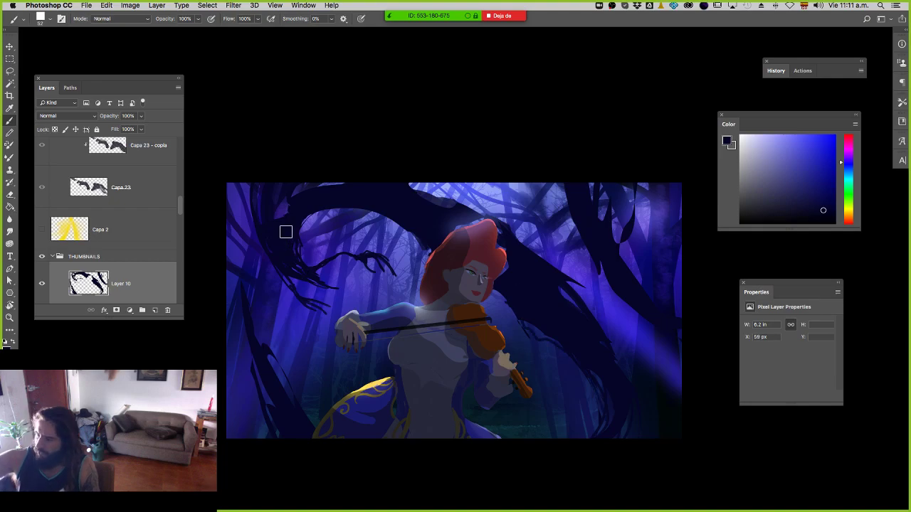
Erase parts of the dark branches at the left of the painting, switching the eraser to a small square tip.
key(e)
drag(300, 268, 255, 285)
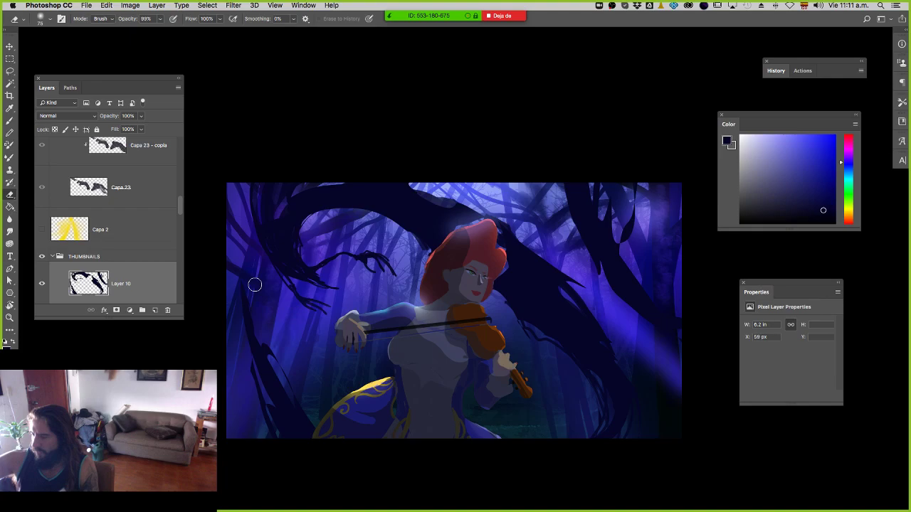
key(period)
drag(307, 306, 296, 272)
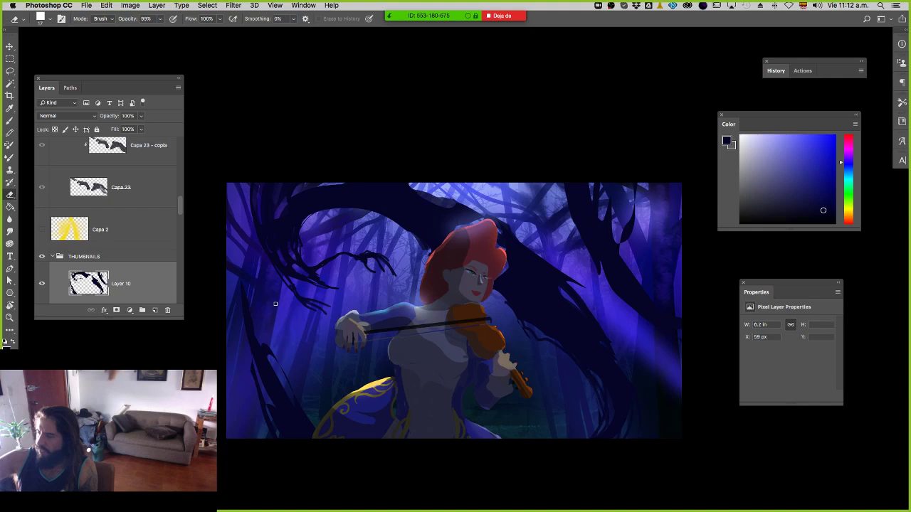
Brush dark navy strokes along the lower left trunk and add more dark branches across the upper right of the painting.
key(b)
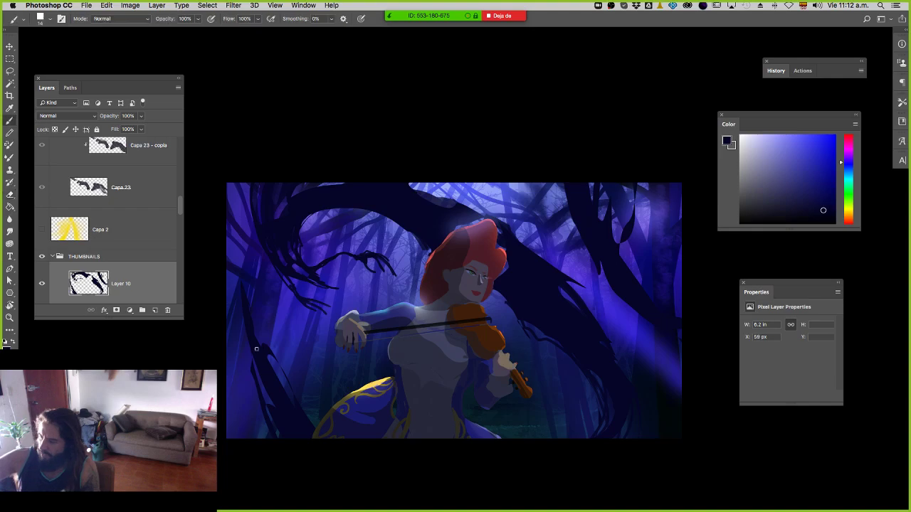
mouse_move(257, 349)
mouse_down()
mouse_move(256, 425)
mouse_move(284, 426)
mouse_up()
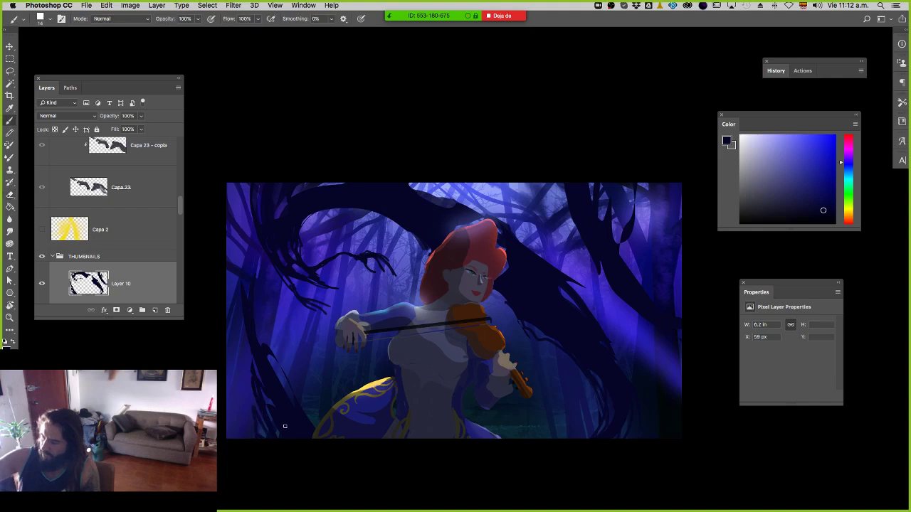
drag(257, 313, 267, 359)
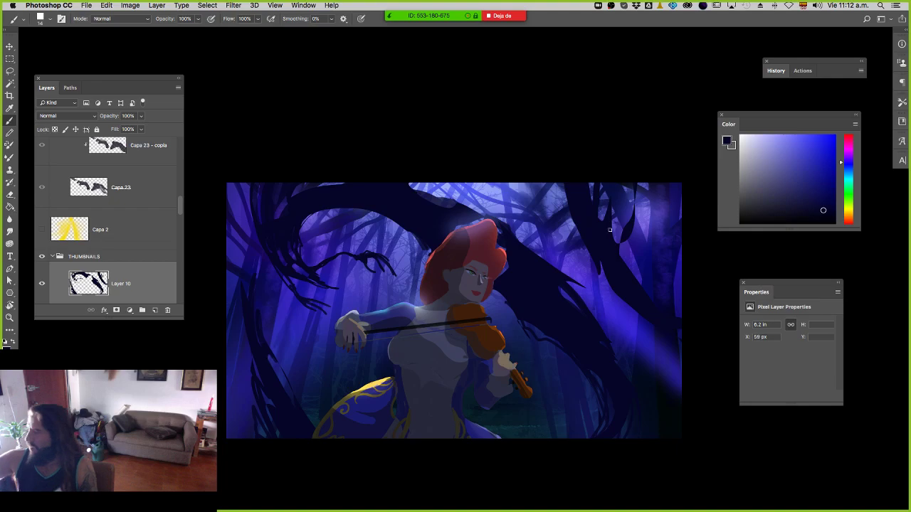
drag(638, 184, 612, 306)
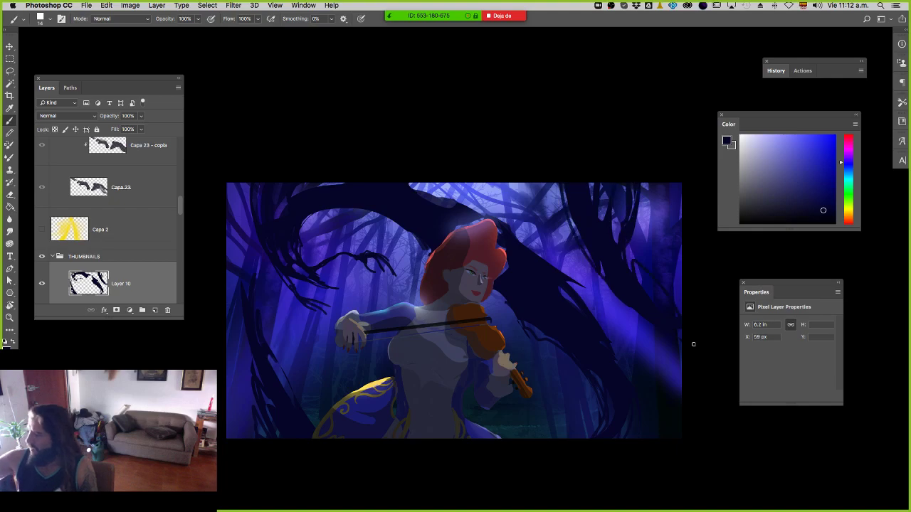
drag(549, 183, 560, 216)
drag(541, 184, 561, 213)
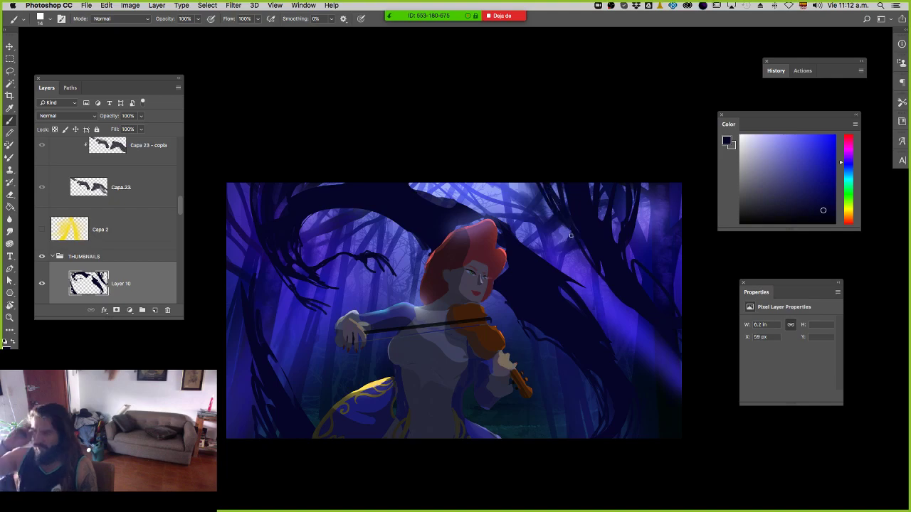
Smudge the edges of the dark branches and the large limb with a soft tip of about 123 px at 100% strength.
click(10, 232)
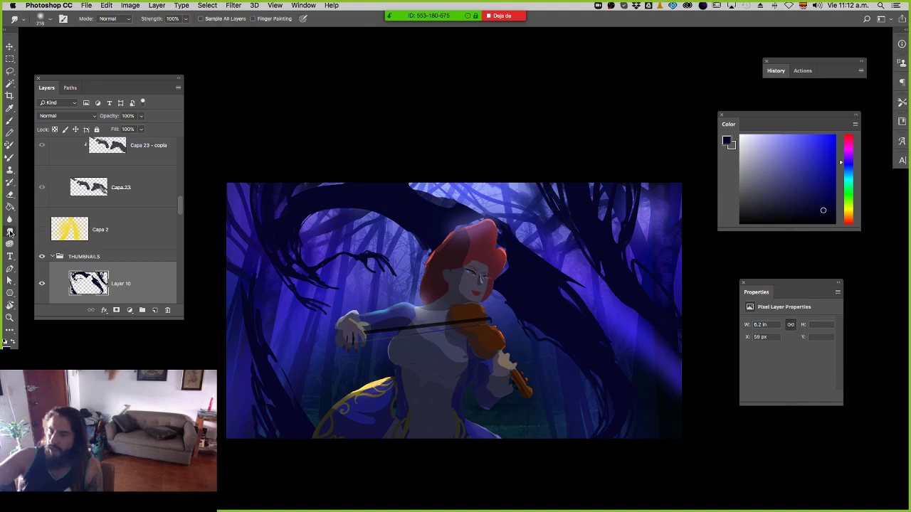
drag(295, 283, 282, 285)
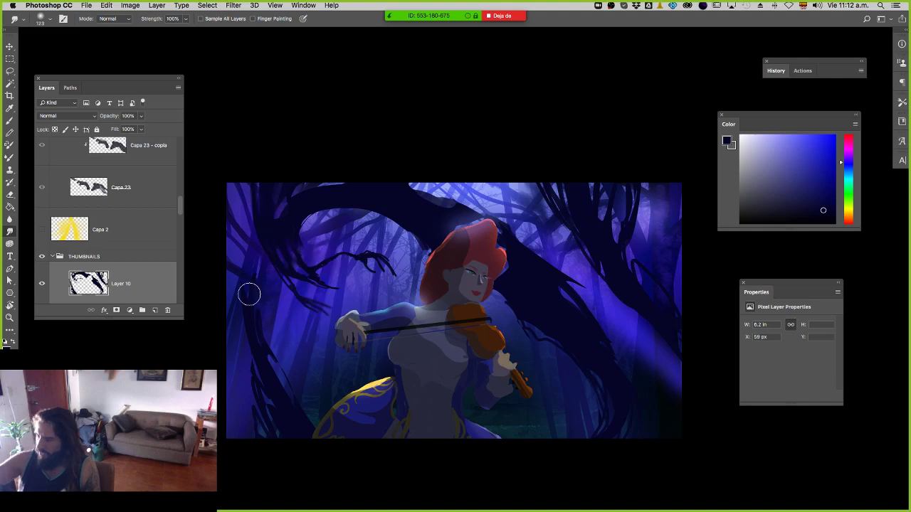
drag(264, 355, 267, 354)
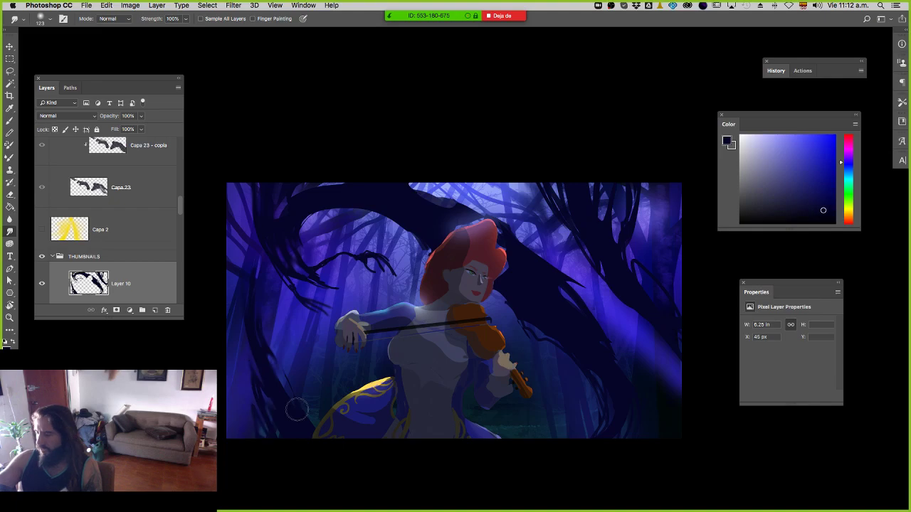
drag(297, 409, 294, 400)
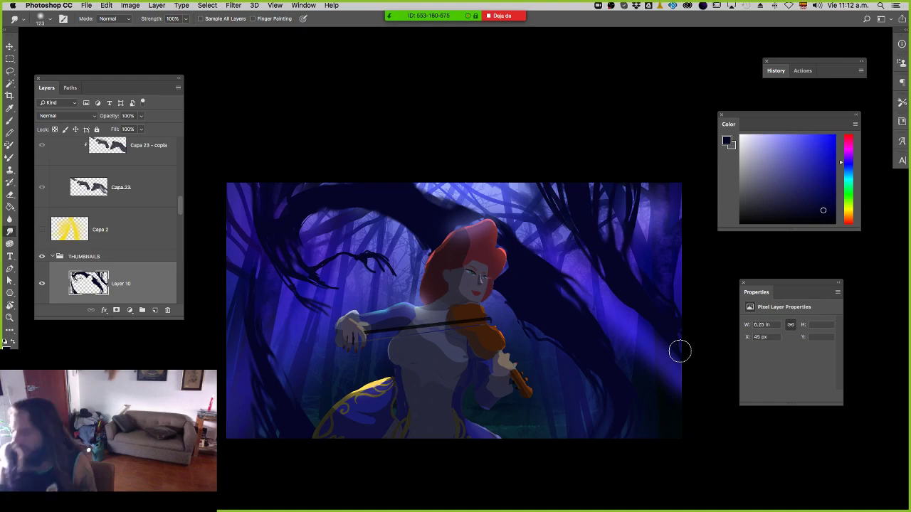
Partly erase the dark limbs around the woman with an irregular eraser tip at 40% opacity, reducing its size to 300 px.
key(e)
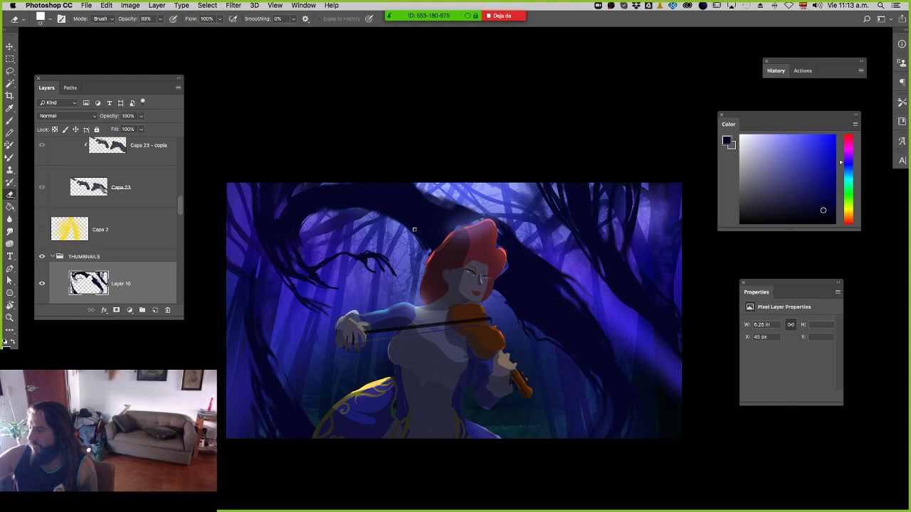
key(.)
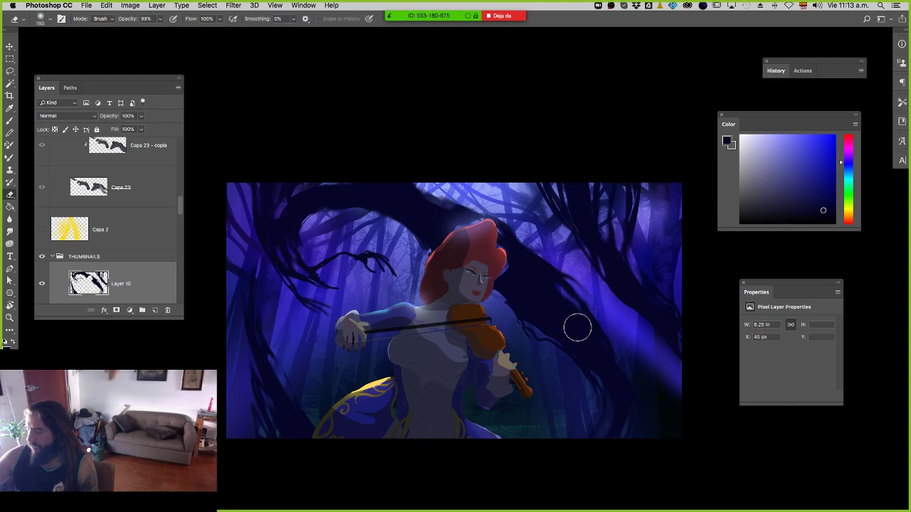
right_click(577, 327)
double_click(570, 360)
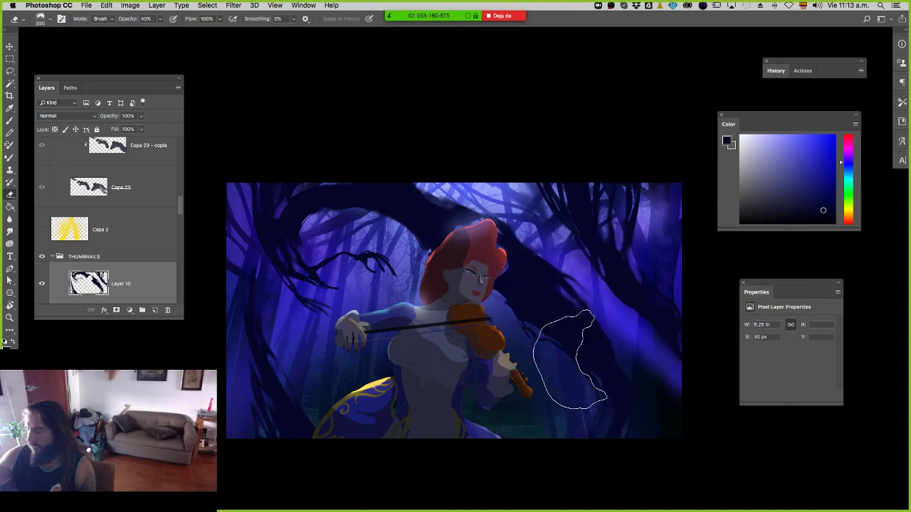
drag(569, 359, 546, 359)
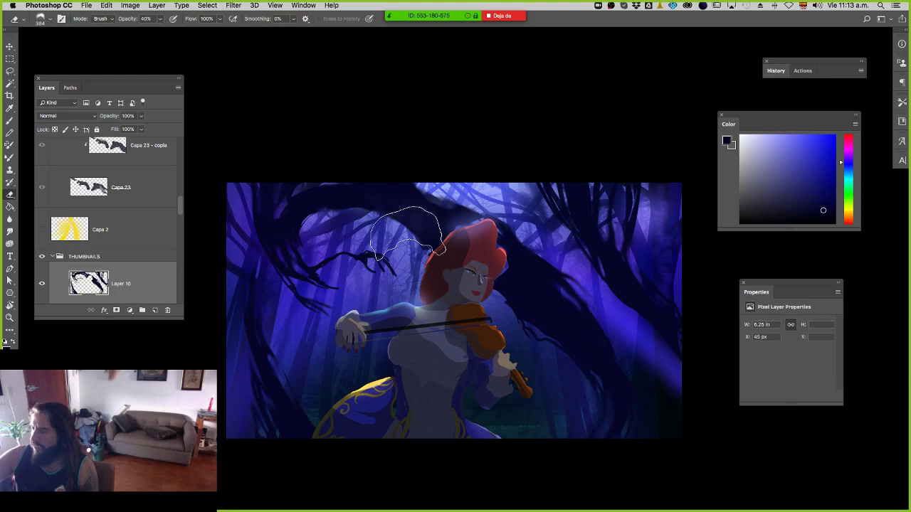
key(bracketleft)
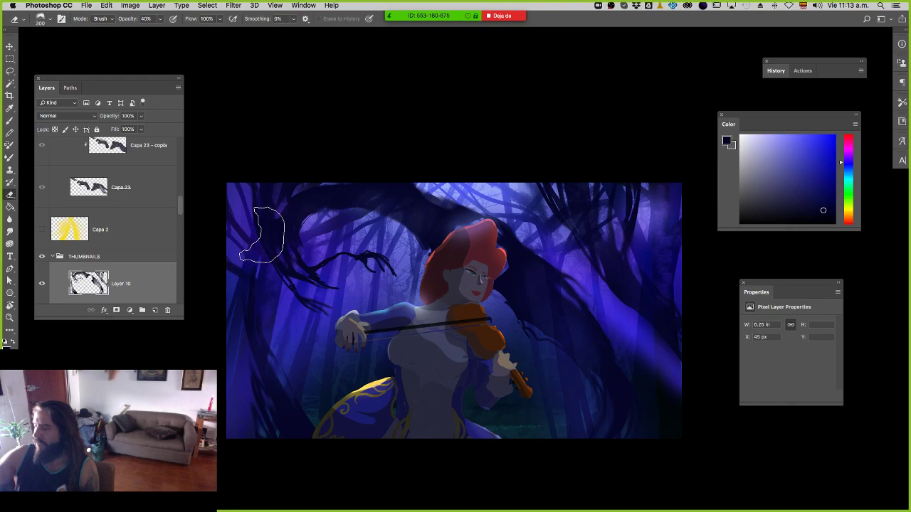
Sample dark blue tones from the limb above the woman's head and paint small touches and twigs beside the violin.
key(b)
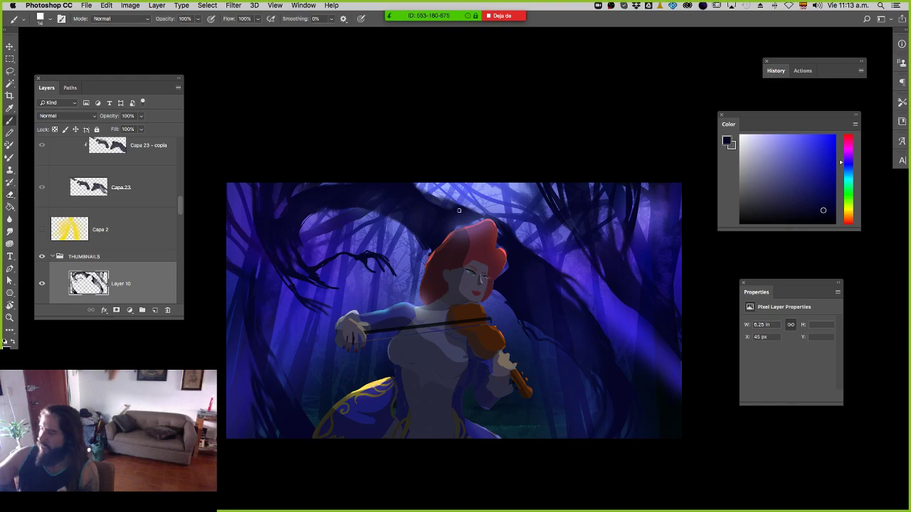
alt+click(459, 211)
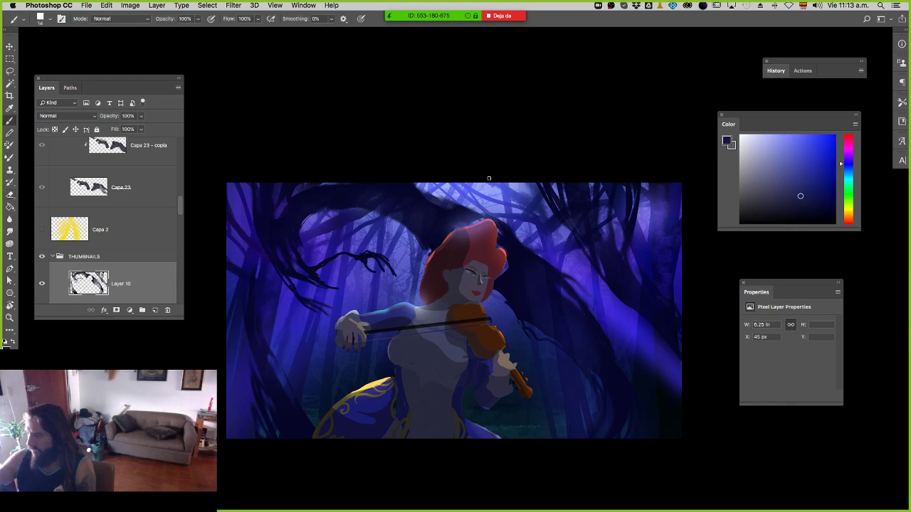
alt+click(461, 222)
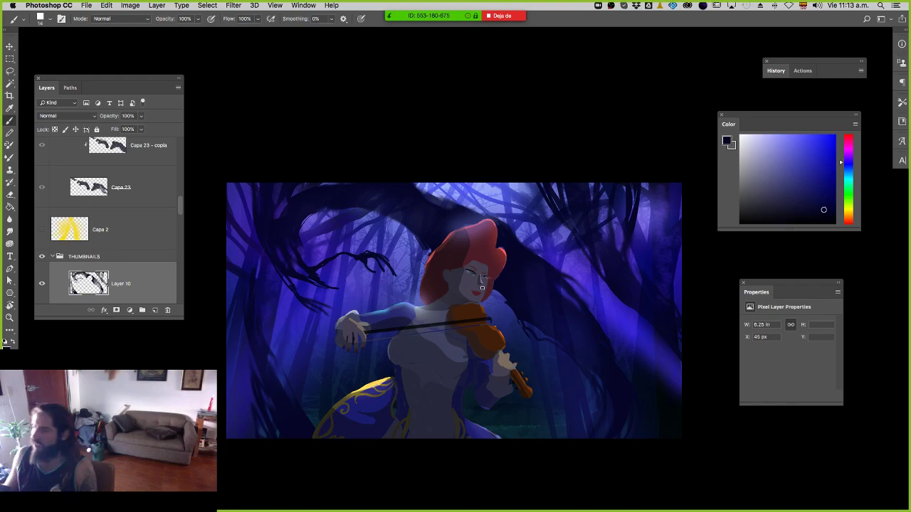
Lock the transparent pixels of Layer 10 and pick a medium green as the foreground colour.
drag(482, 287, 448, 271)
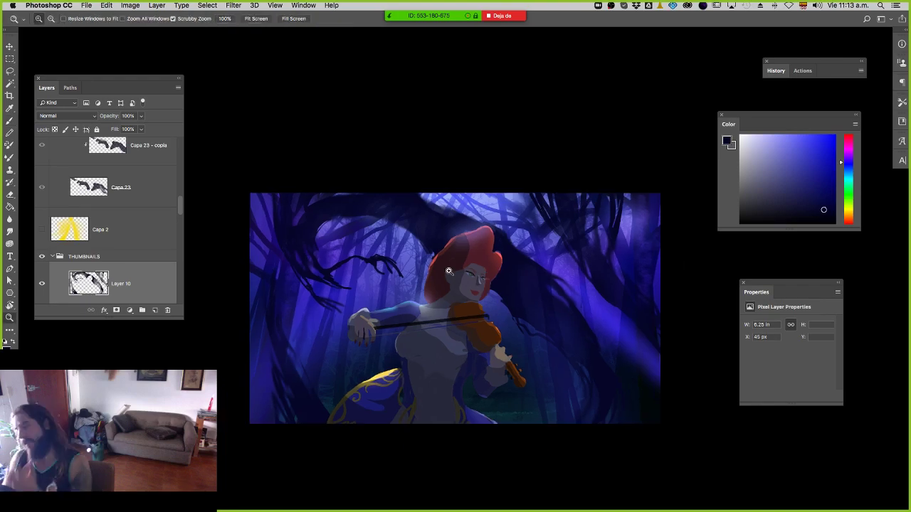
alt+click(461, 297)
drag(461, 297, 526, 303)
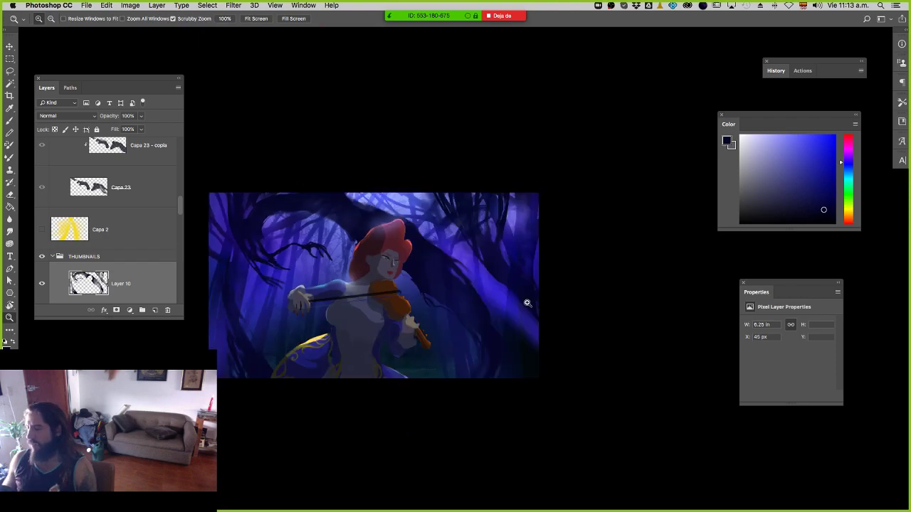
key(v)
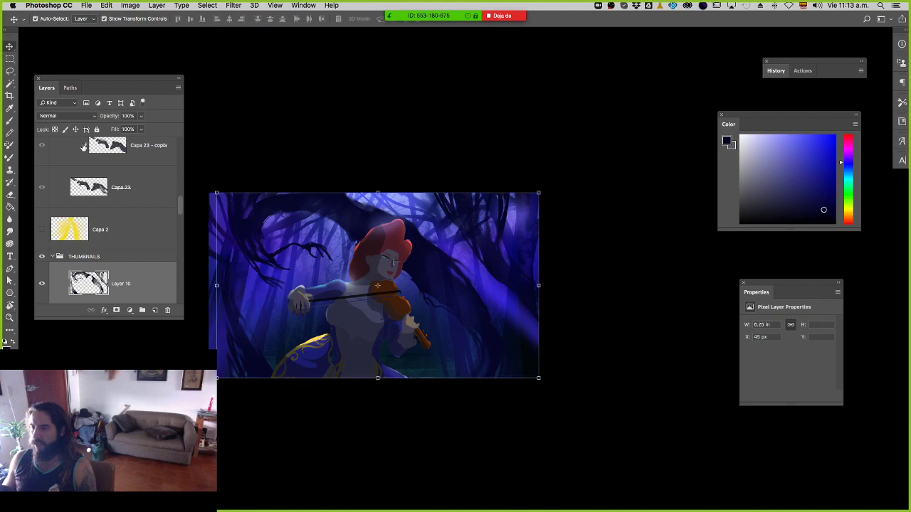
key(slash)
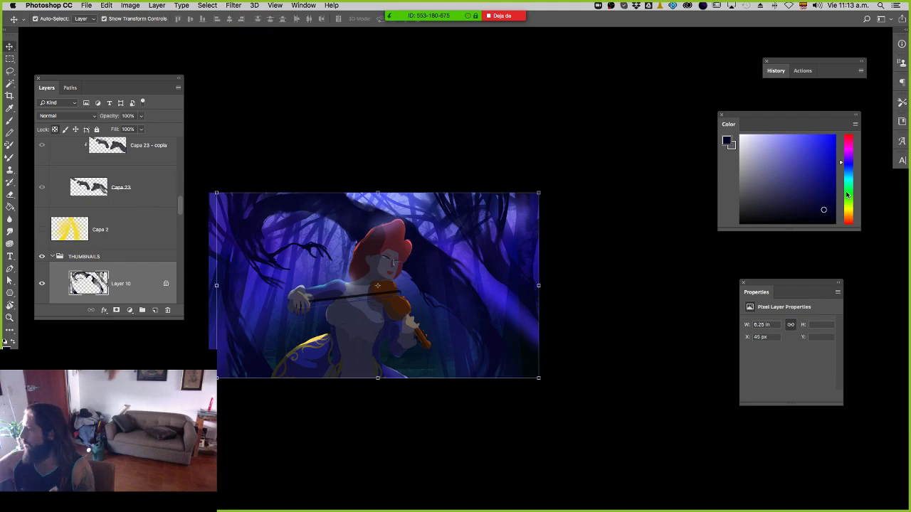
drag(847, 194, 849, 190)
click(820, 152)
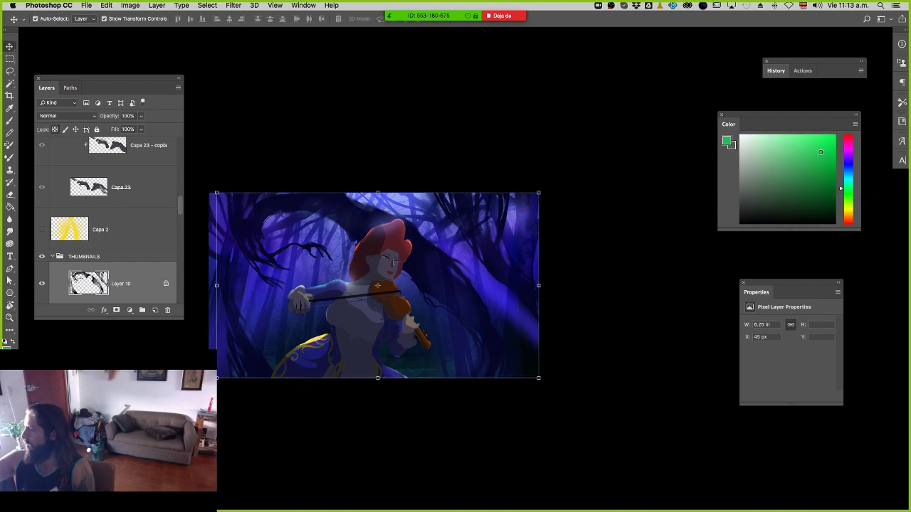
click(825, 149)
click(821, 168)
Choose the Soft Round Pressure Opacity brush, enlarge it to about 1169 px and set the foreground colour to bright violet.
key(b)
right_click(622, 324)
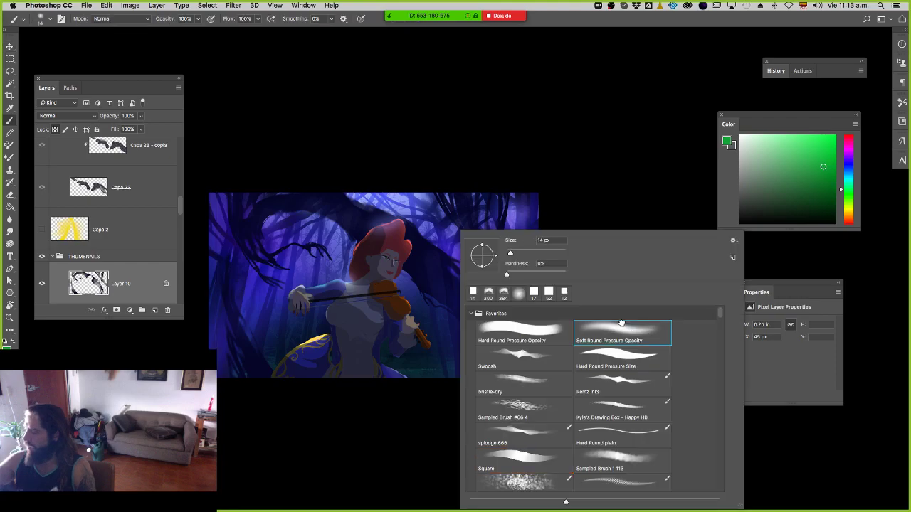
click(622, 324)
mouse_move(502, 278)
mouse_down()
mouse_move(477, 316)
mouse_move(519, 340)
mouse_up()
click(848, 154)
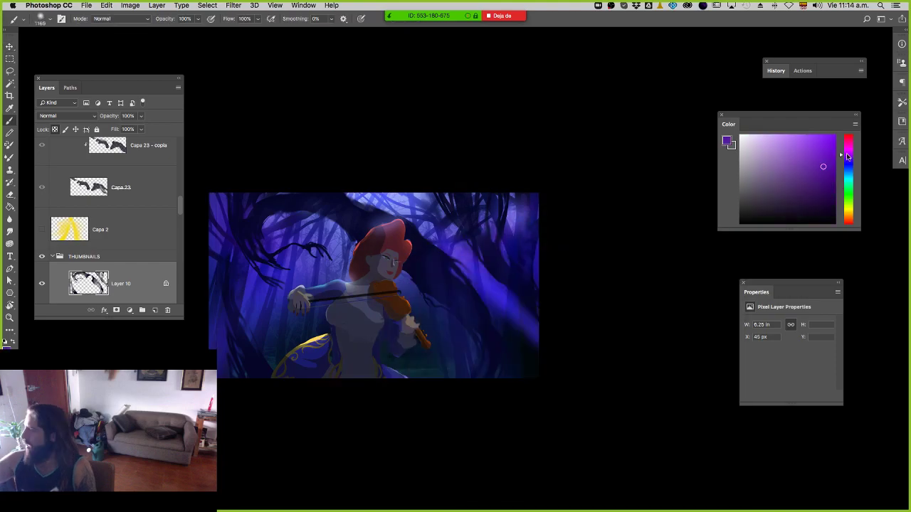
click(817, 147)
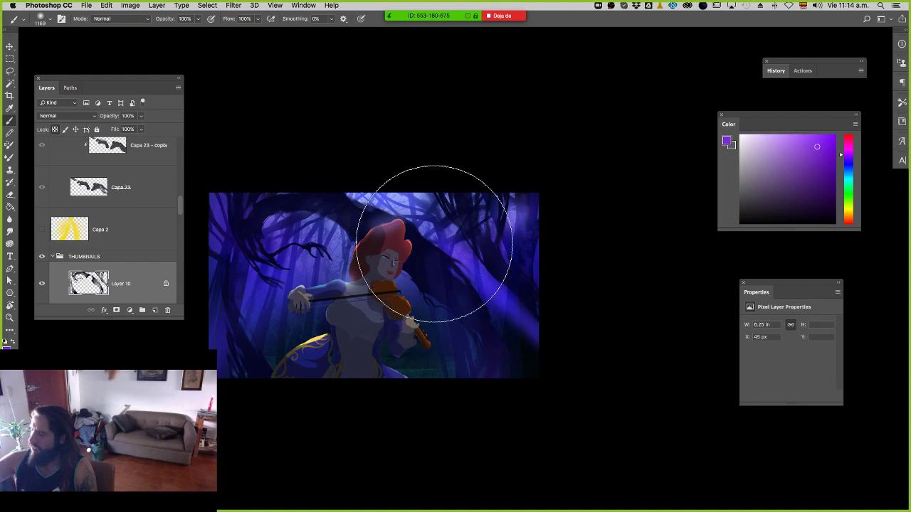
Try tinting the large dark limb beside the violin with soft violet, and undo the strokes.
drag(434, 243, 480, 356)
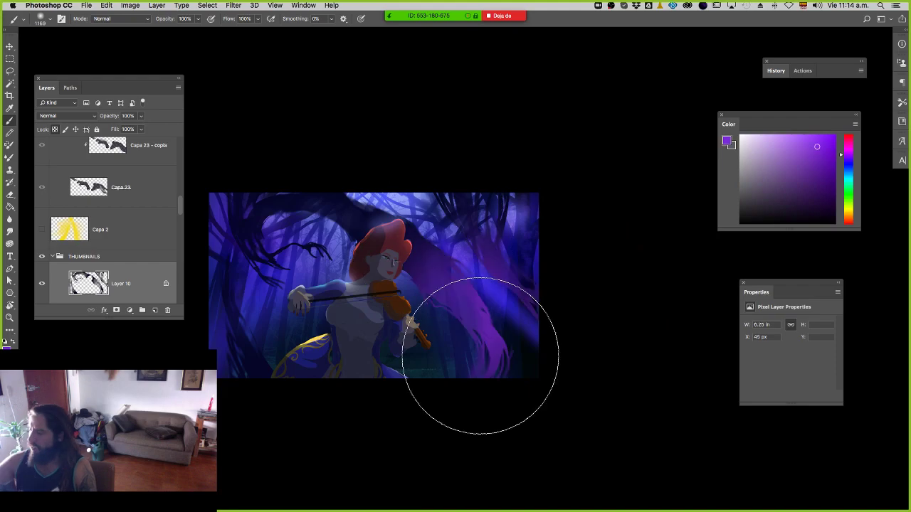
key(super+z)
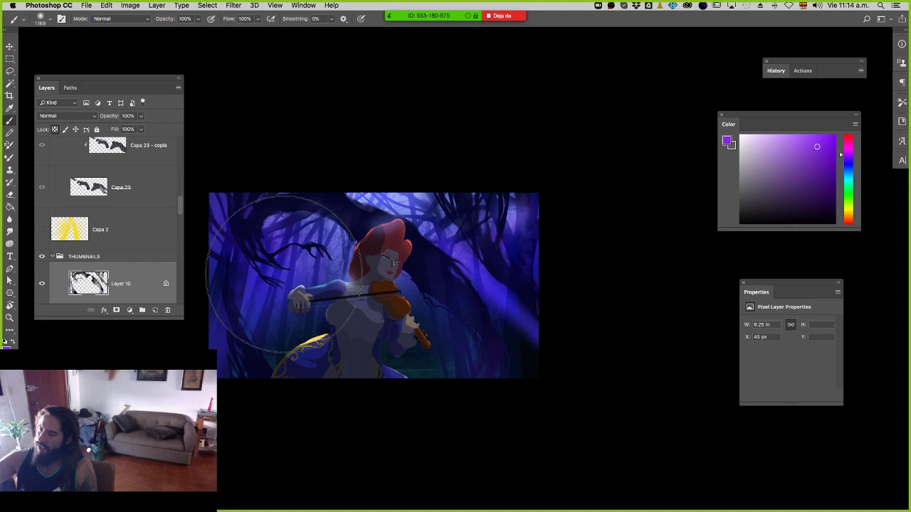
key(super+z)
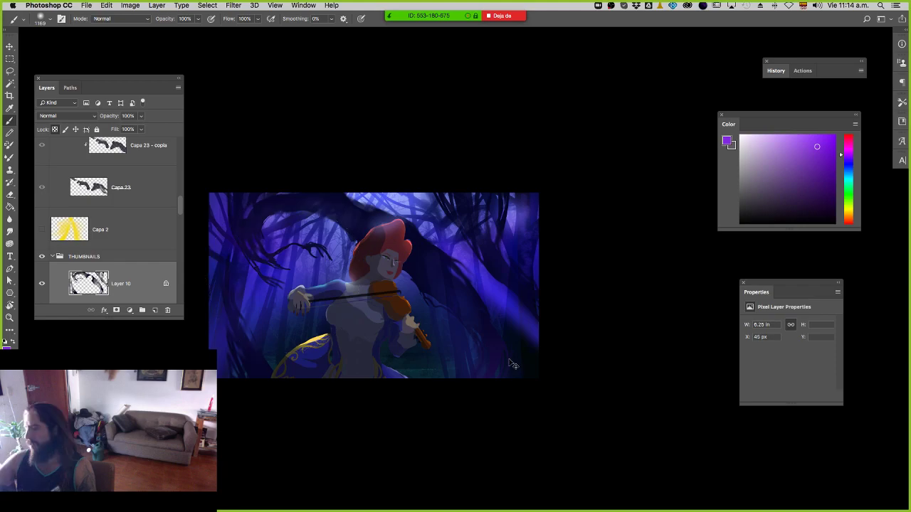
Create a new layer above Layer 10 and paint a soft violet glow over the lower right of the forest.
click(156, 311)
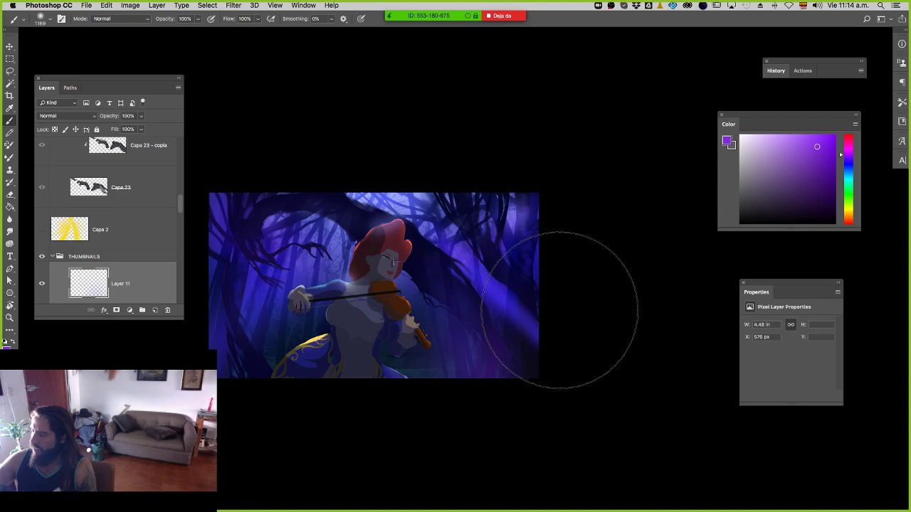
key(z)
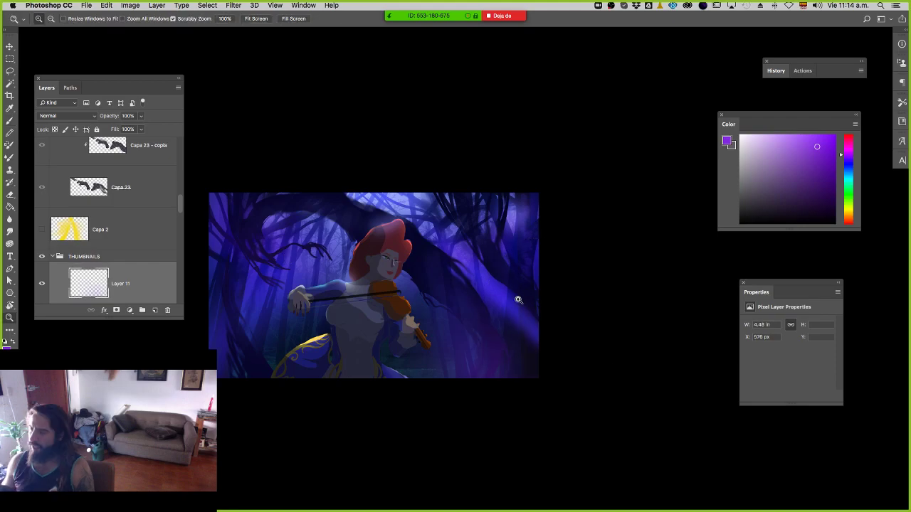
drag(452, 302, 495, 297)
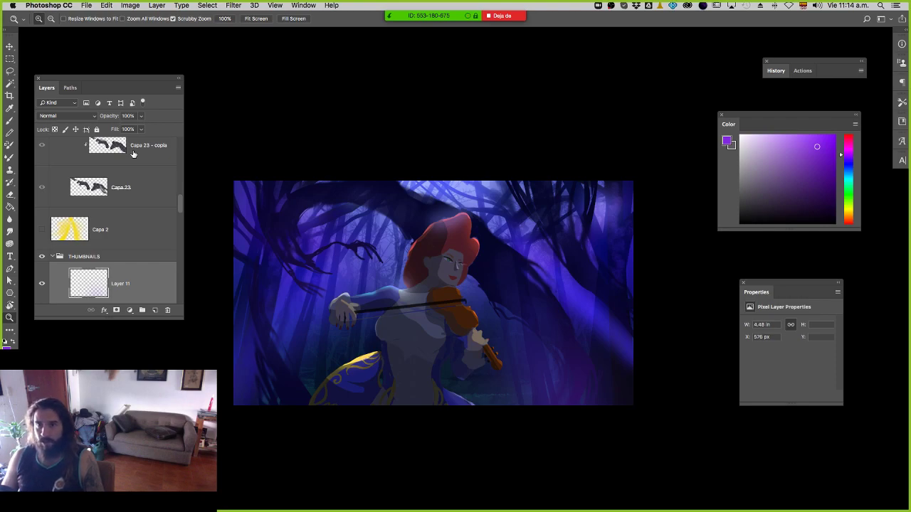
Examine the enlarged painting in full-screen view, focusing on the woman's face and violin, and restore the panels.
key(f)
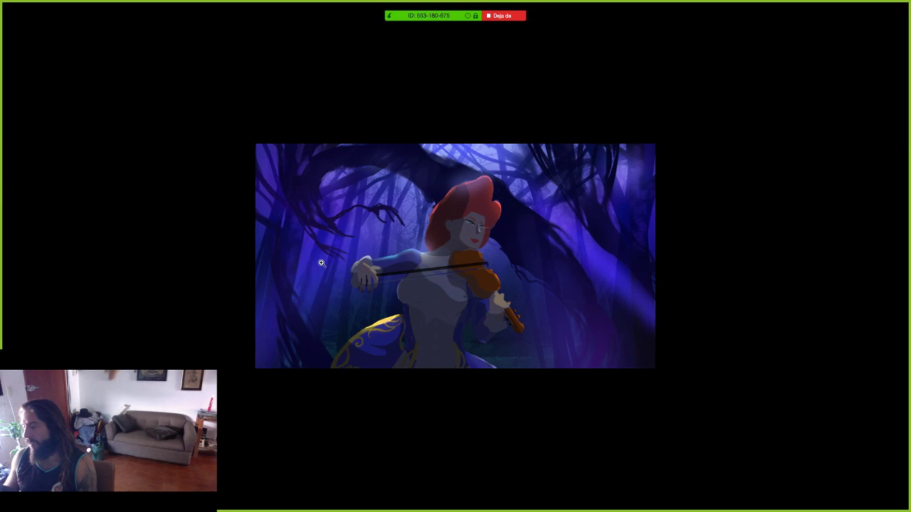
click(511, 295)
scroll(536, 293, up, 3)
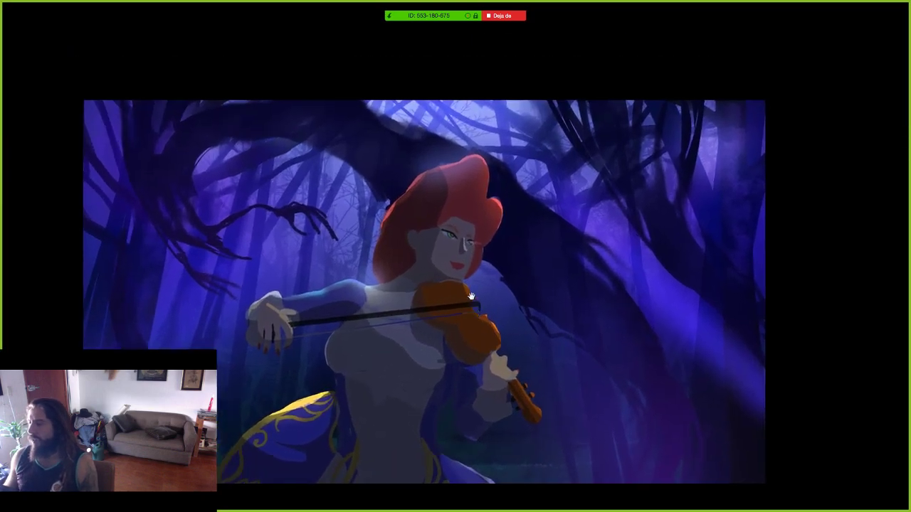
click(458, 272)
drag(459, 272, 449, 259)
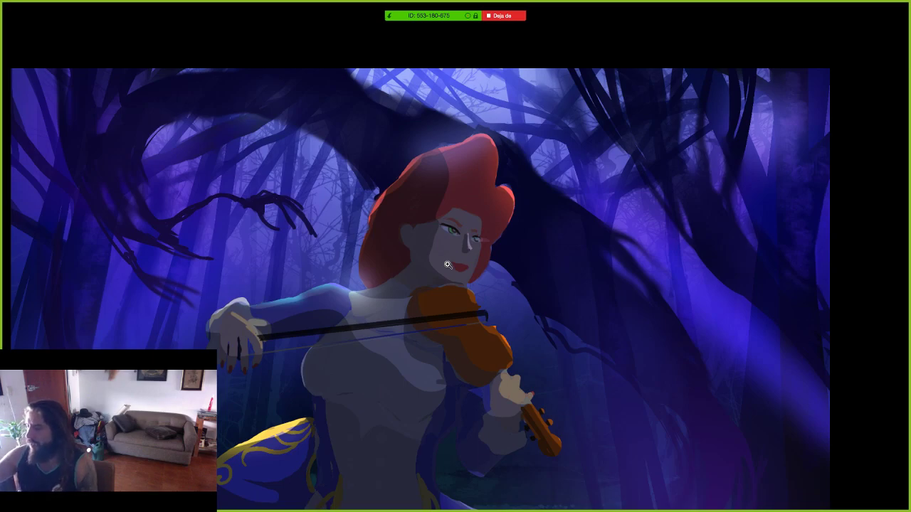
drag(488, 204, 489, 204)
key(Tab)
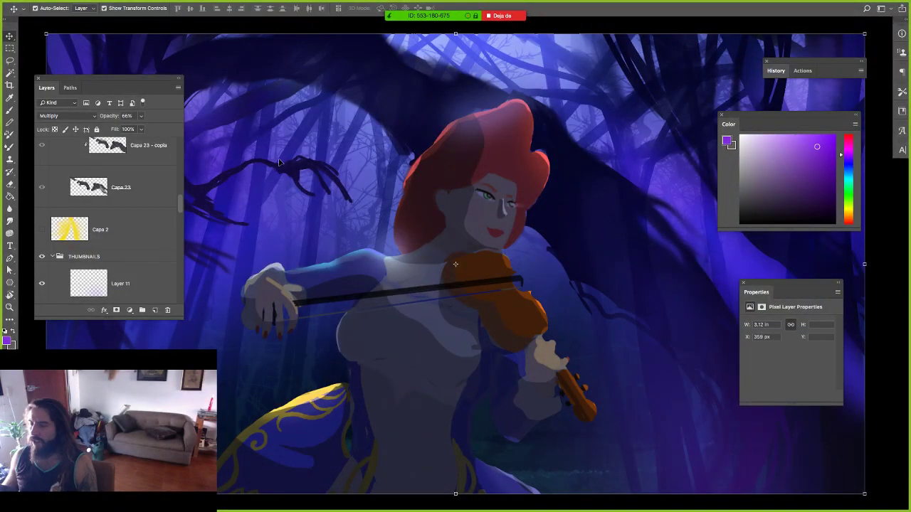
Show the masked full-colour figure layer above Capa 12 - copia and leave the blue Multiply layer hidden.
scroll(107, 224, down, 5)
scroll(106, 225, up, 6)
scroll(107, 224, up, 5)
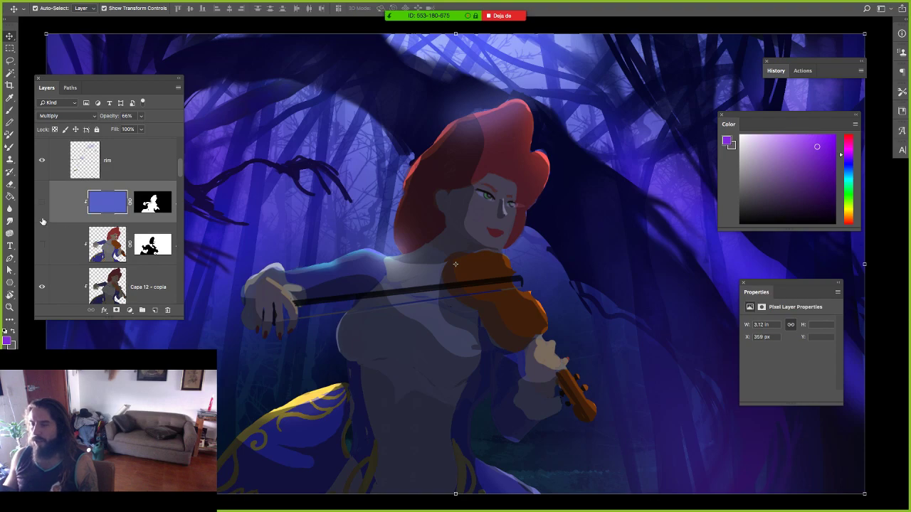
click(42, 213)
click(41, 246)
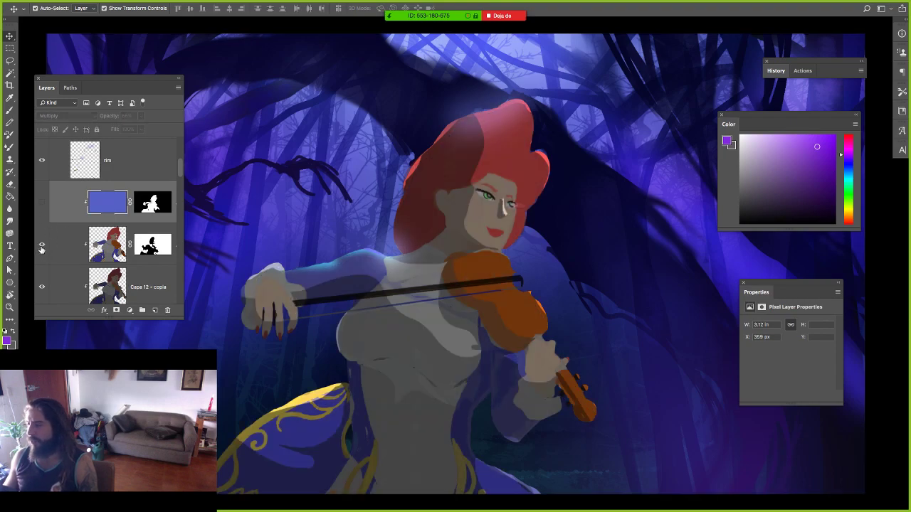
Choose the Hard Round Pressure Size brush and sample a dark red from the woman's hair.
key(b)
alt+click(508, 168)
right_click(510, 166)
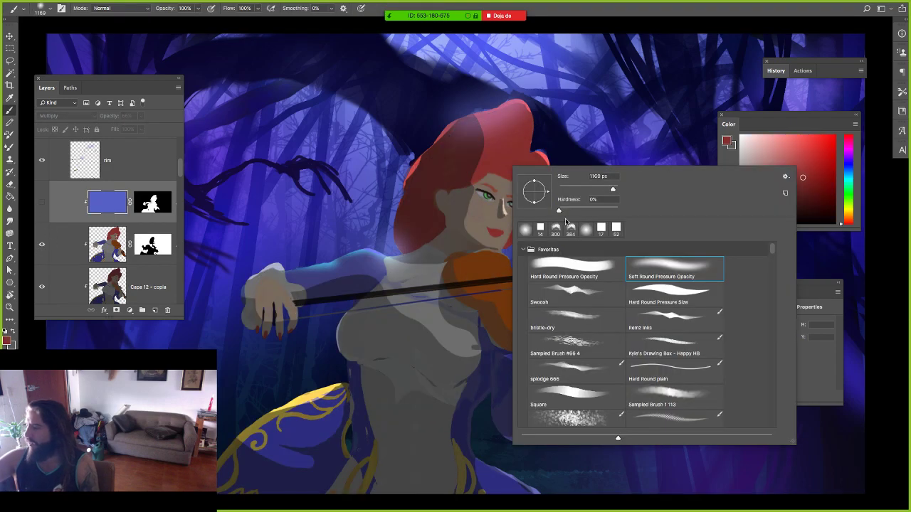
double_click(676, 294)
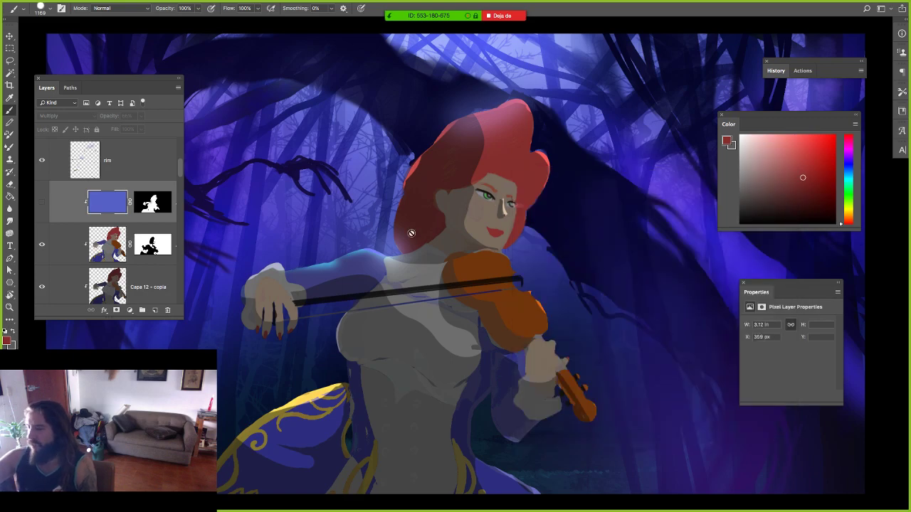
Reduce the brush to 14 px and merge the masked full-colour figure layer down into Capa 12 - copia.
click(107, 249)
drag(455, 185, 182, 230)
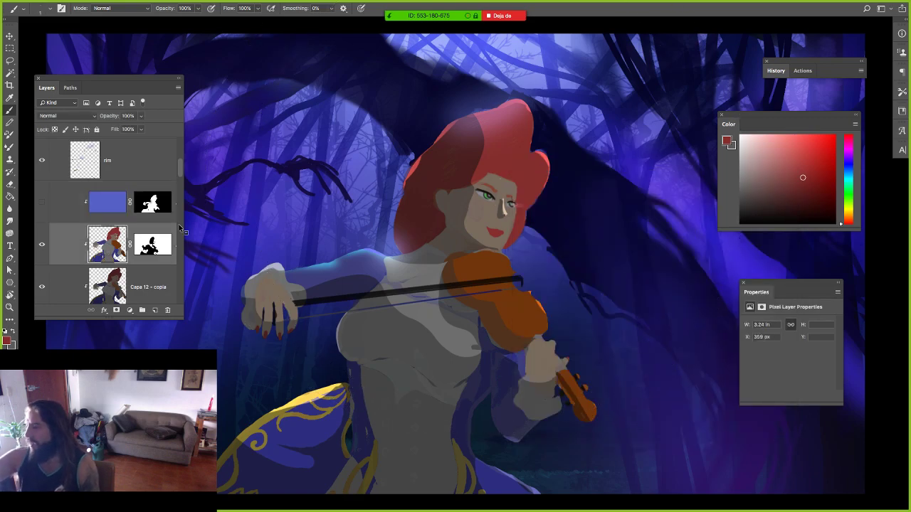
drag(493, 177, 476, 190)
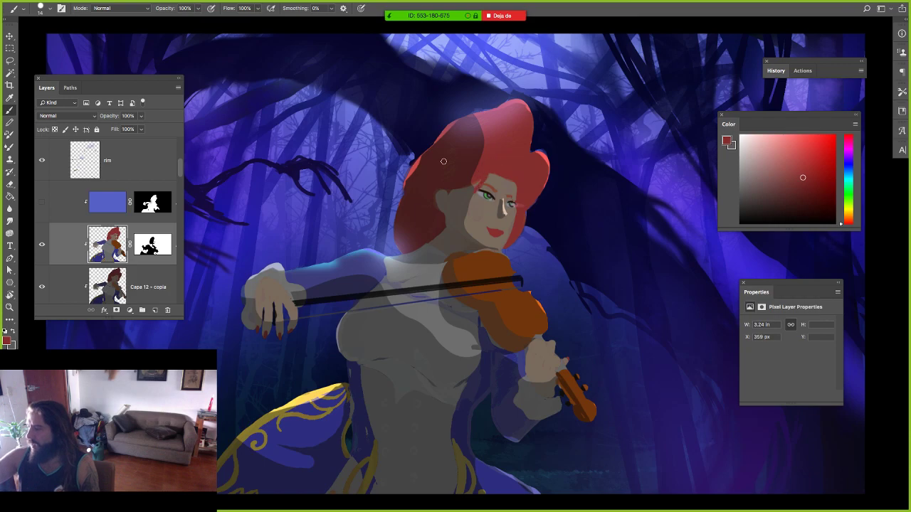
key(ctrl+e)
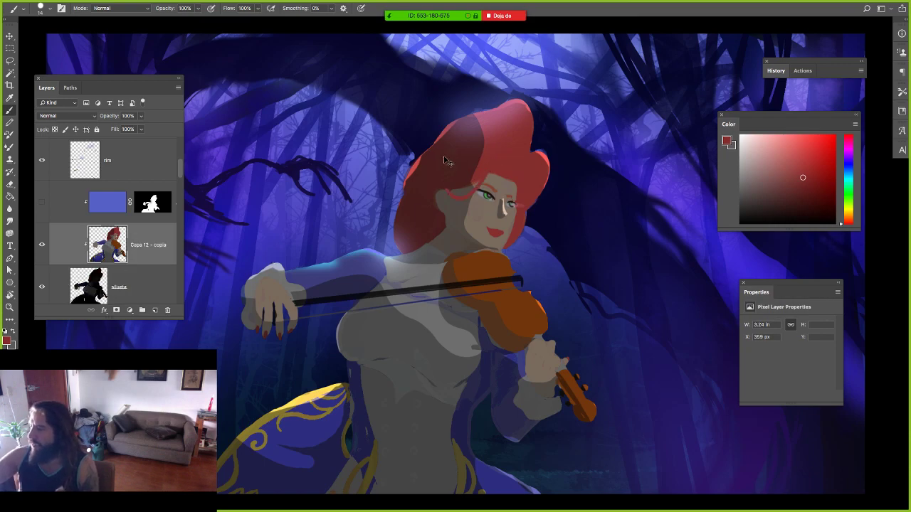
Paint a thin loose strand of dark red hair across the temple and reduce the brush to 5 px.
mouse_move(488, 171)
mouse_down()
mouse_move(447, 172)
mouse_move(472, 185)
mouse_move(469, 175)
mouse_move(455, 193)
mouse_up()
alt+click(470, 176)
alt+click(517, 176)
key(bracketleft)
key(bracketleft)
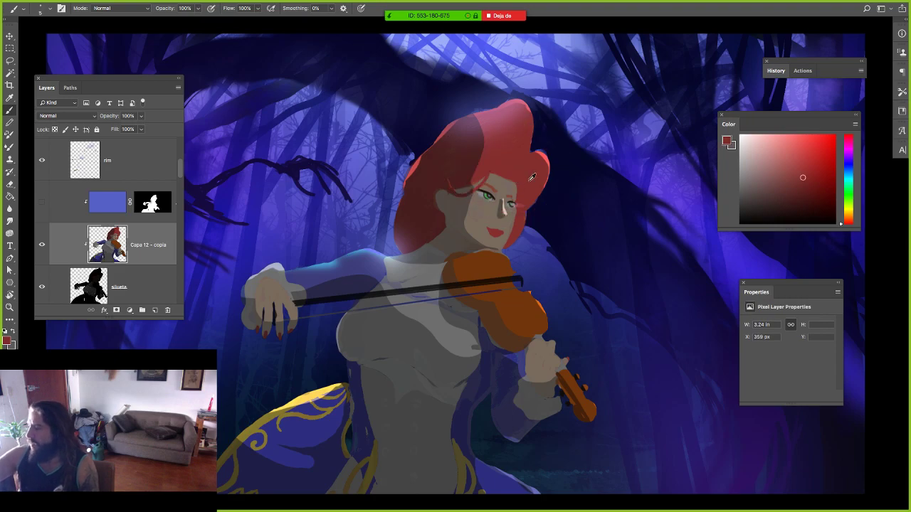
alt+click(474, 185)
mouse_move(496, 147)
mouse_down()
mouse_move(473, 182)
mouse_move(502, 146)
mouse_up()
key(super+z)
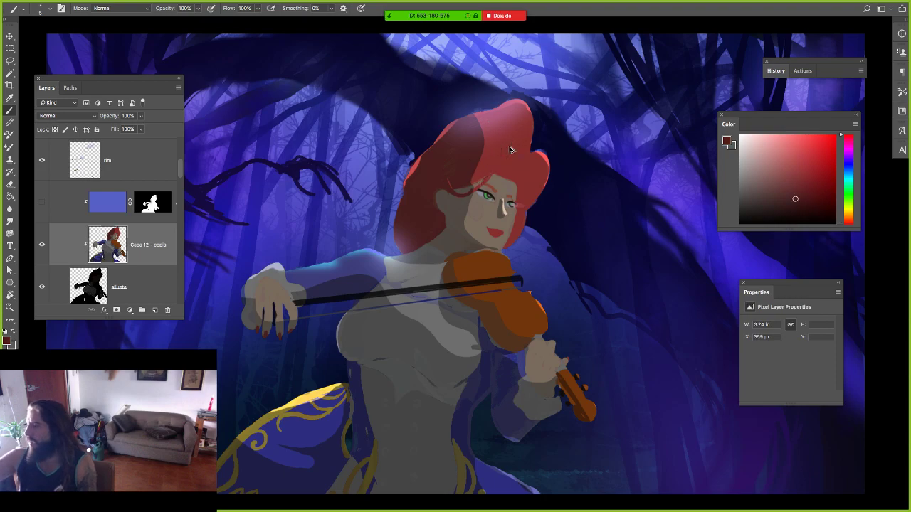
Paint thin light coral highlight strands along the front curl and crown of the hair.
alt+click(546, 154)
drag(539, 152, 540, 183)
drag(533, 123, 520, 101)
drag(515, 135, 509, 113)
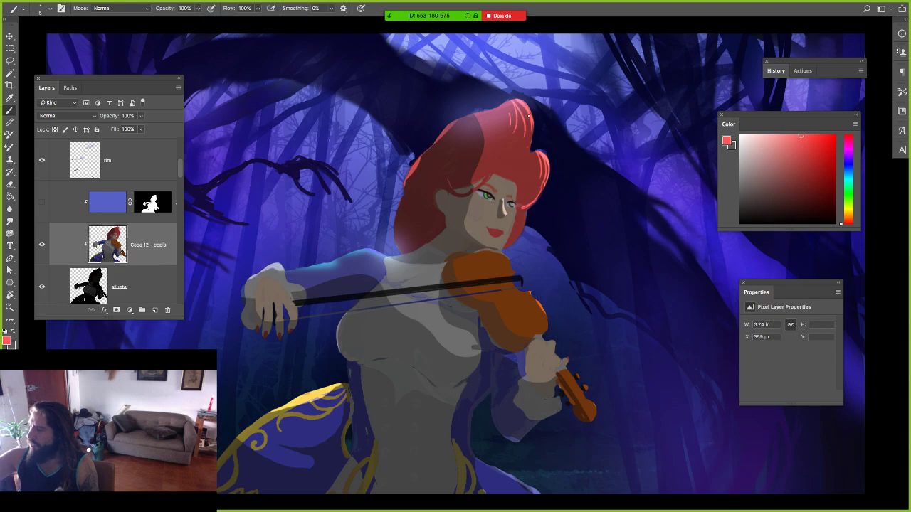
Undo the last crown strand and paint light coral hair texture over the crown and front curl with a textured brush at about 39 px.
right_click(532, 164)
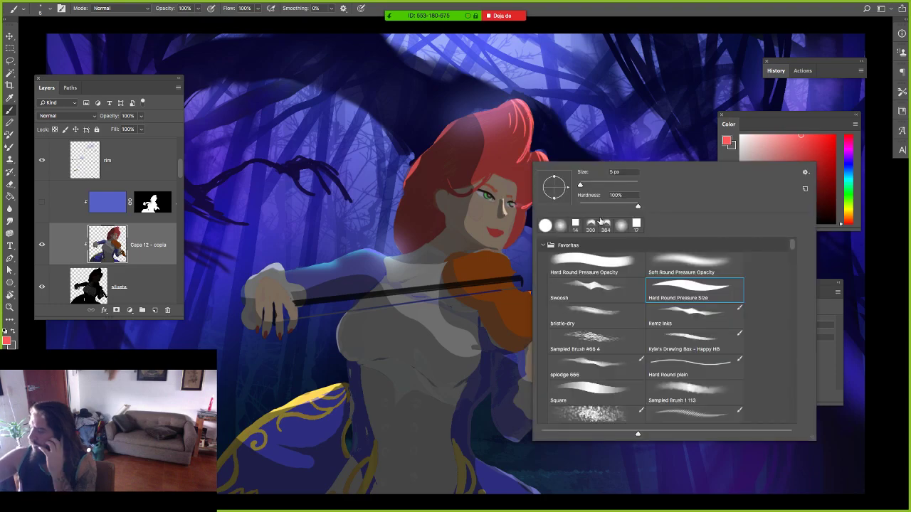
scroll(794, 263, down, 3)
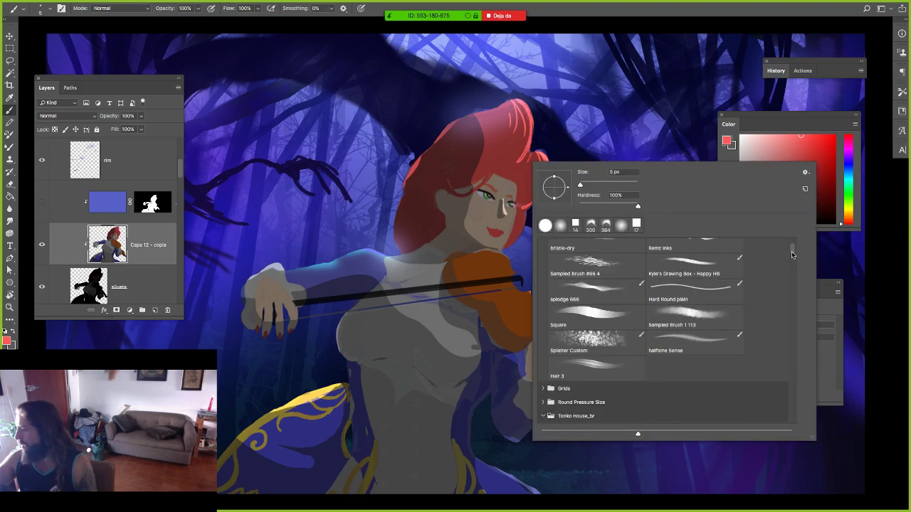
double_click(604, 348)
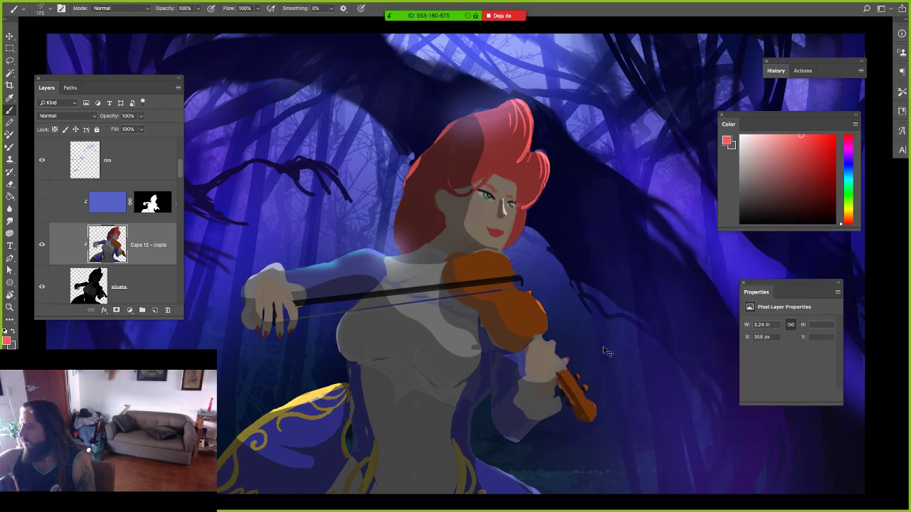
key(super+z)
drag(527, 128, 511, 114)
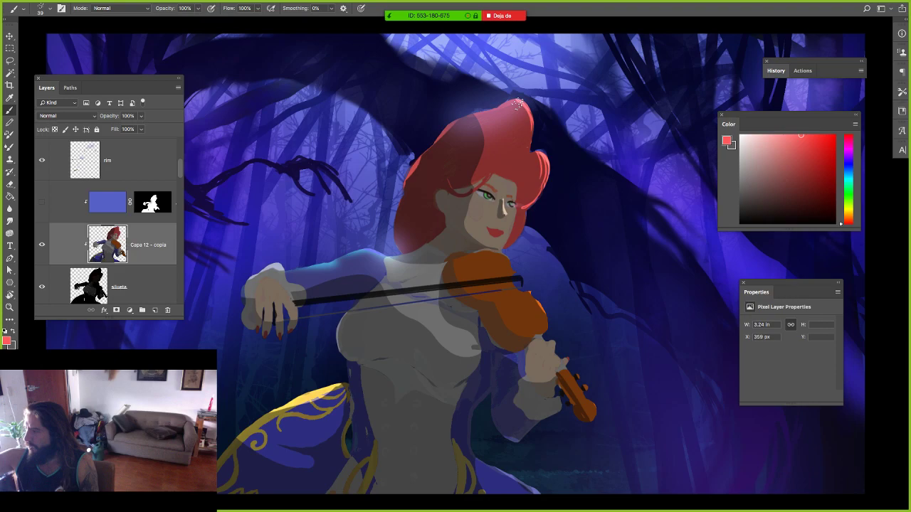
mouse_move(516, 103)
mouse_down()
mouse_move(504, 138)
mouse_move(535, 181)
mouse_move(525, 188)
mouse_up()
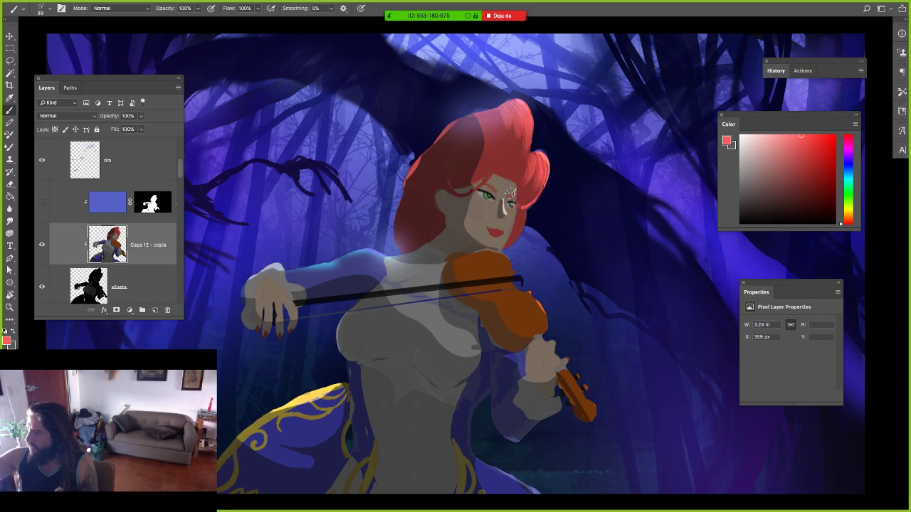
mouse_move(519, 104)
mouse_down()
mouse_move(509, 145)
mouse_move(518, 166)
mouse_up()
ctrl+alt+drag(501, 117, 496, 156)
ctrl+alt+drag(537, 202, 525, 208)
alt+click(542, 185)
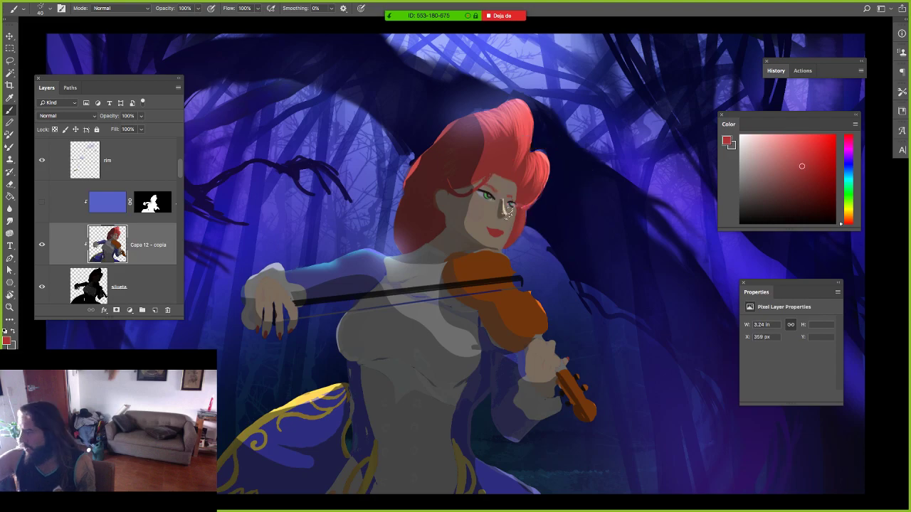
With a small Square brush at 30% opacity, paint sampled light skin tones on the nose and forehead.
alt+click(522, 207)
right_click(524, 206)
click(579, 344)
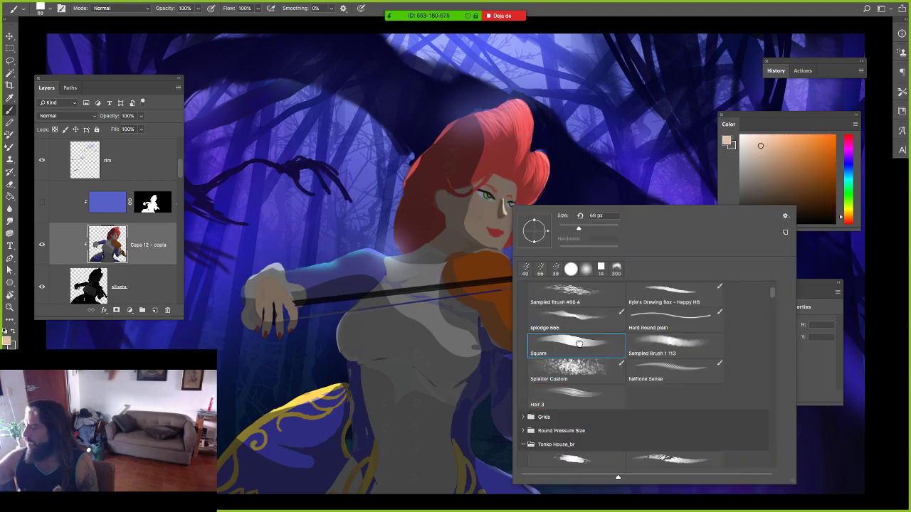
ctrl+alt+drag(527, 204, 506, 205)
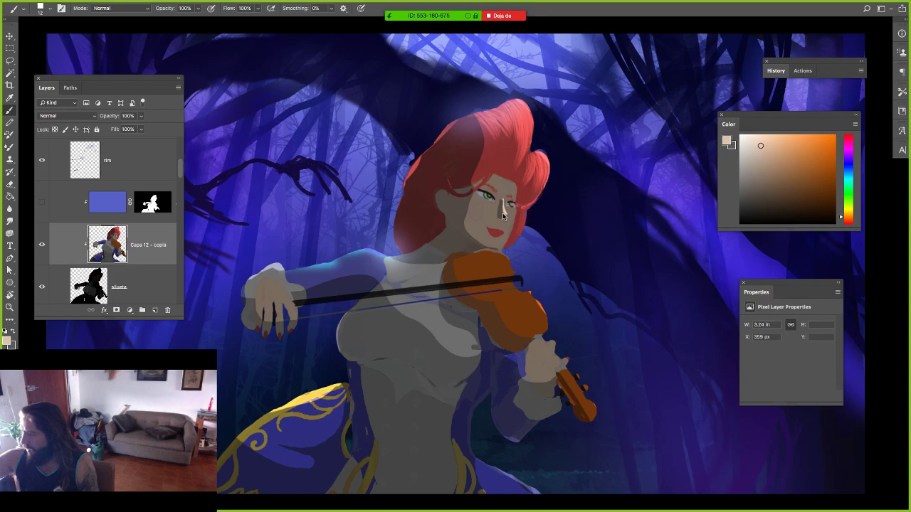
key(3)
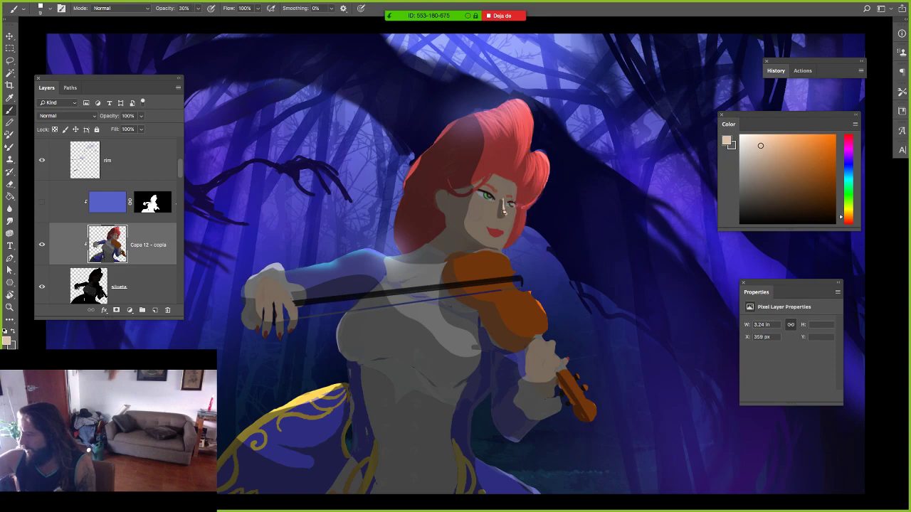
alt+click(505, 212)
drag(508, 210, 508, 191)
alt+click(503, 208)
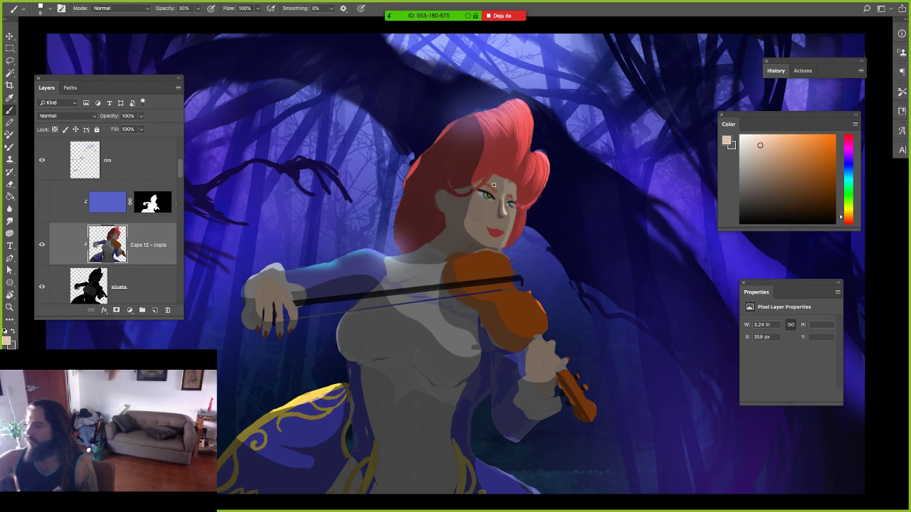
Refine the brow area and deepen the lips with a sampled dark red.
alt+click(500, 200)
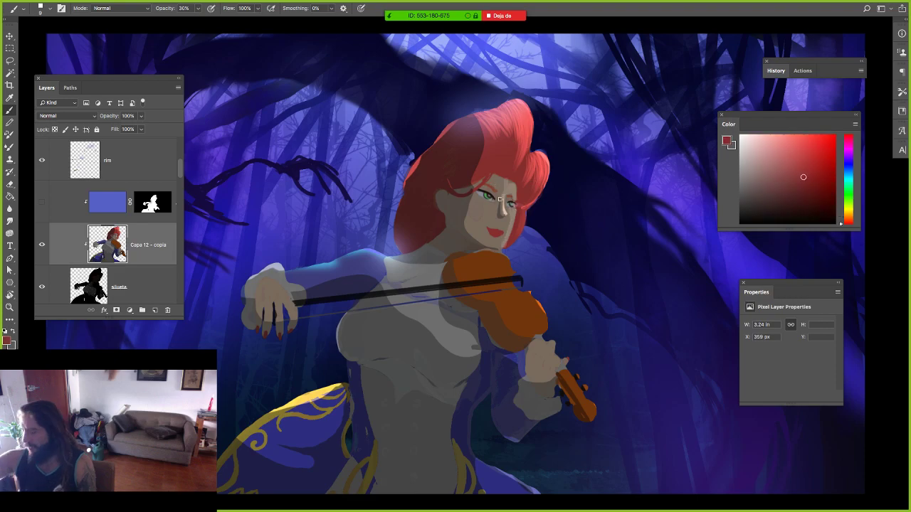
drag(500, 199, 496, 233)
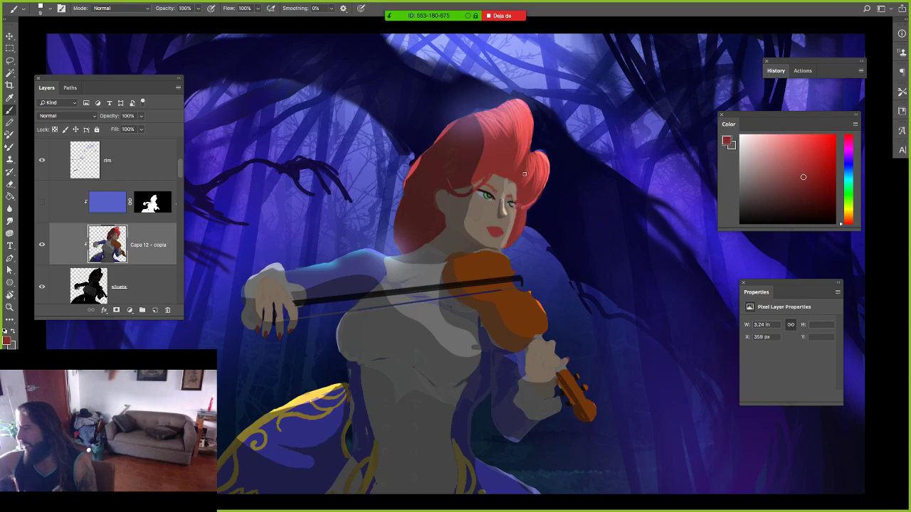
alt+click(489, 228)
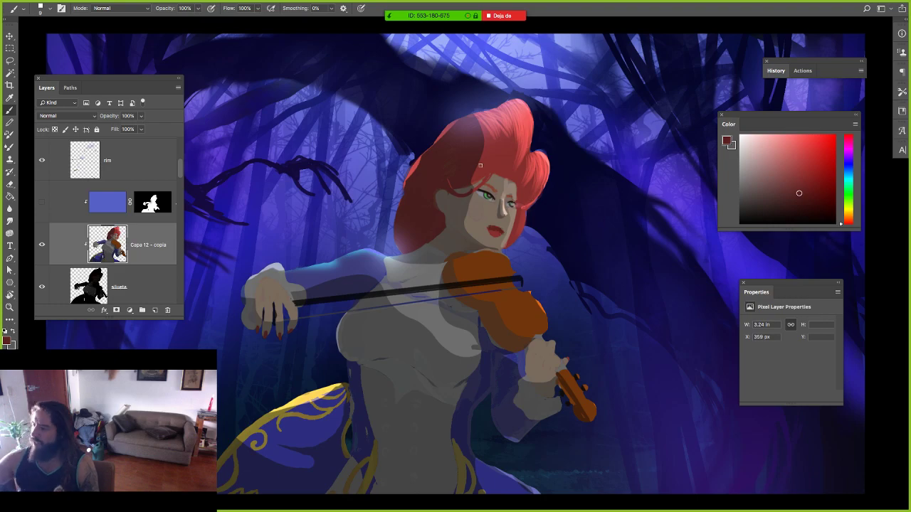
Shade beneath the bust with sampled dark grey and paint dark vertical folds down the bodice with a 25 px brush.
alt+click(353, 362)
mouse_move(372, 366)
mouse_down()
mouse_move(395, 366)
mouse_move(441, 398)
mouse_up()
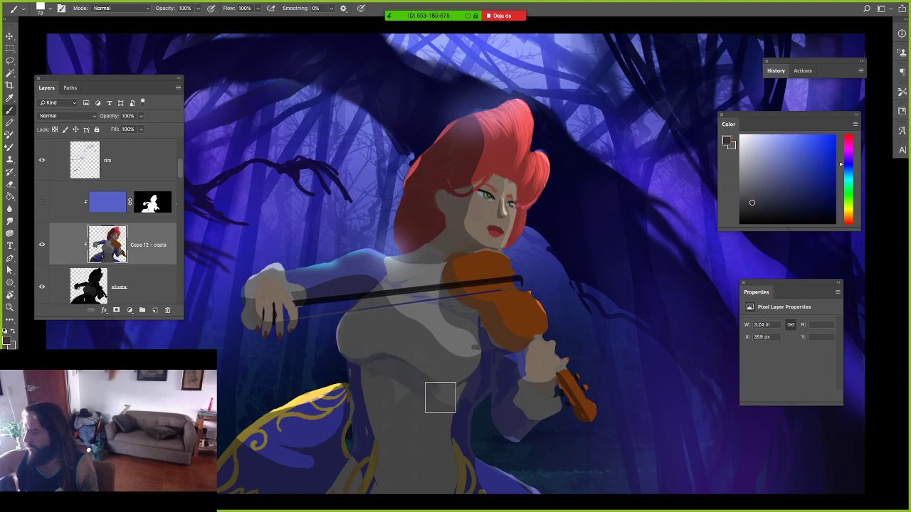
key(ctrl+minus)
key(bracketleft)
key(bracketleft)
key(bracketleft)
key(bracketleft)
key(bracketleft)
key(bracketleft)
key(bracketright)
key(bracketright)
key(bracketright)
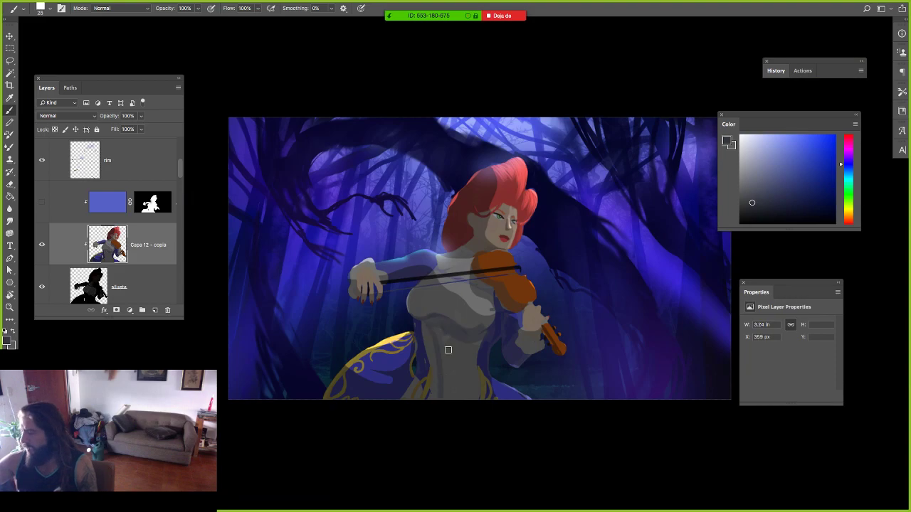
drag(448, 349, 439, 334)
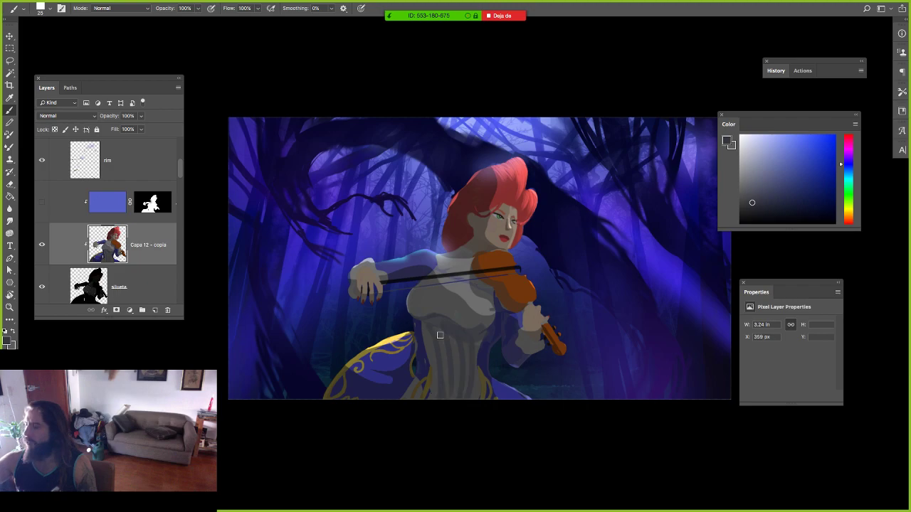
Paint sampled dark blue shading along the sides of the dress at the waist and beneath the bust.
alt+click(427, 399)
drag(480, 368, 486, 401)
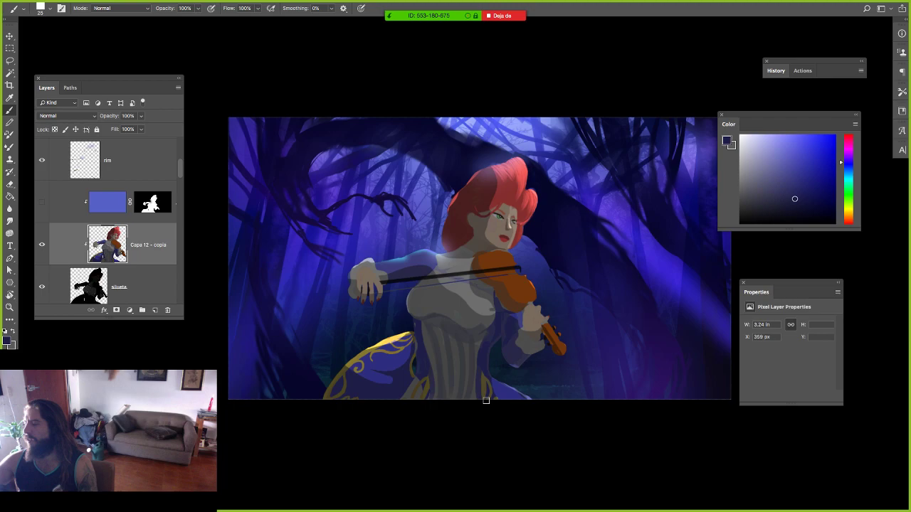
key(z)
drag(518, 288, 409, 295)
key(b)
alt+click(441, 346)
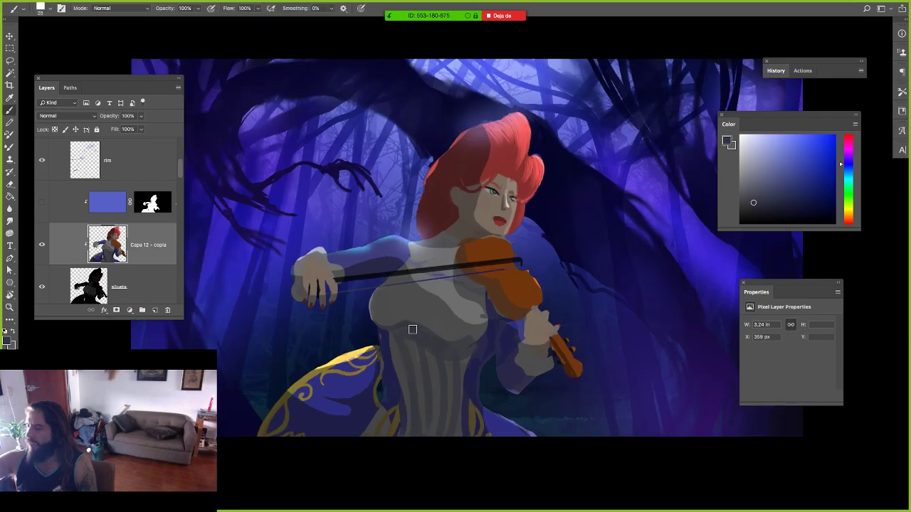
Shade the lower bust and paint grey folds into the blouse's collar beside the violin.
alt+click(472, 329)
mouse_move(473, 330)
mouse_down()
mouse_move(426, 232)
mouse_move(441, 259)
mouse_up()
alt+click(437, 309)
alt+click(437, 309)
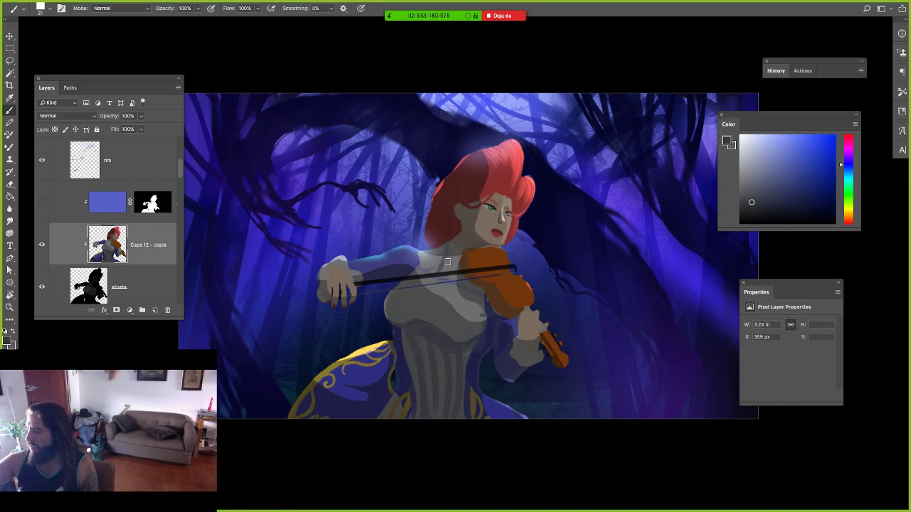
alt+click(453, 254)
Paint bright yellow-gold highlights on the skirt's ornamental trim on both sides of the waist with a brush of about 7 px.
key(z)
drag(565, 250, 560, 217)
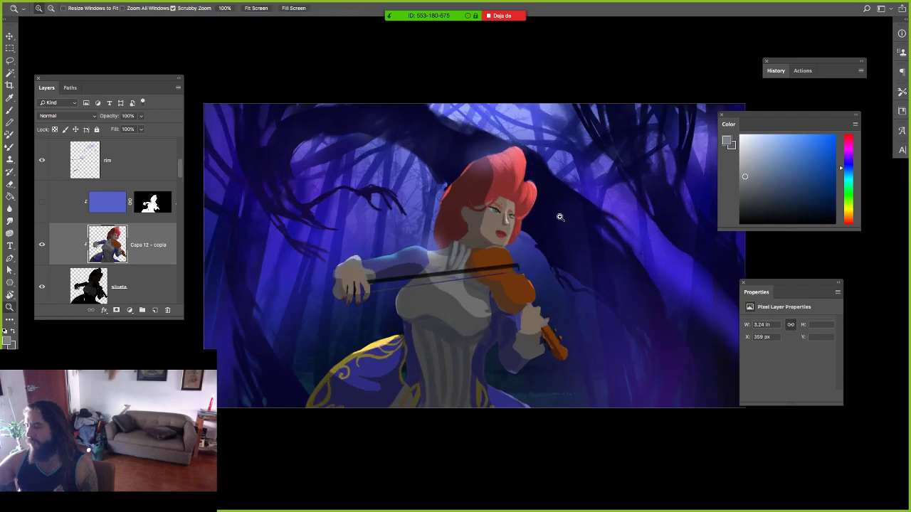
key(b)
alt+click(494, 395)
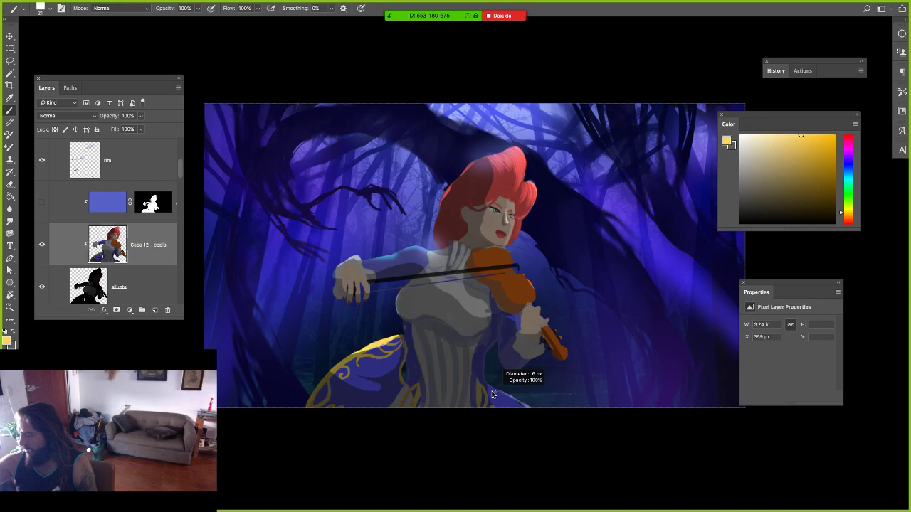
drag(489, 388, 510, 396)
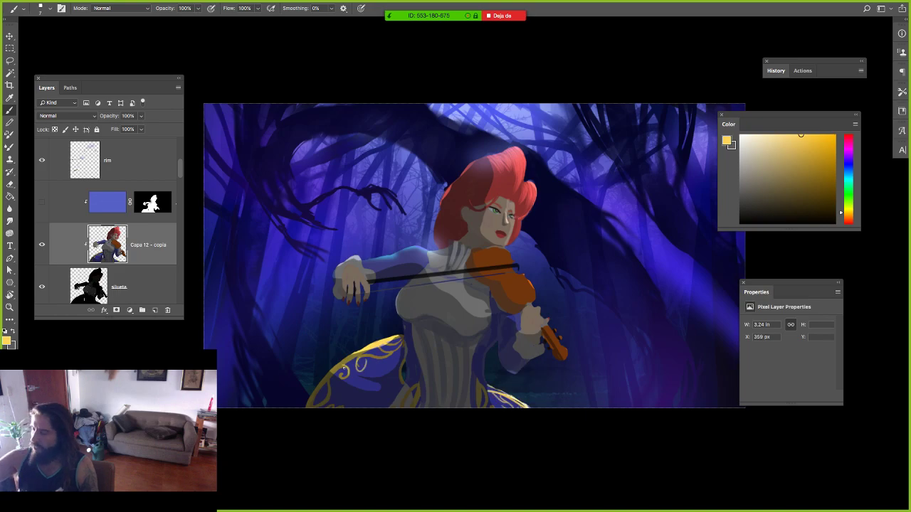
drag(368, 356, 386, 348)
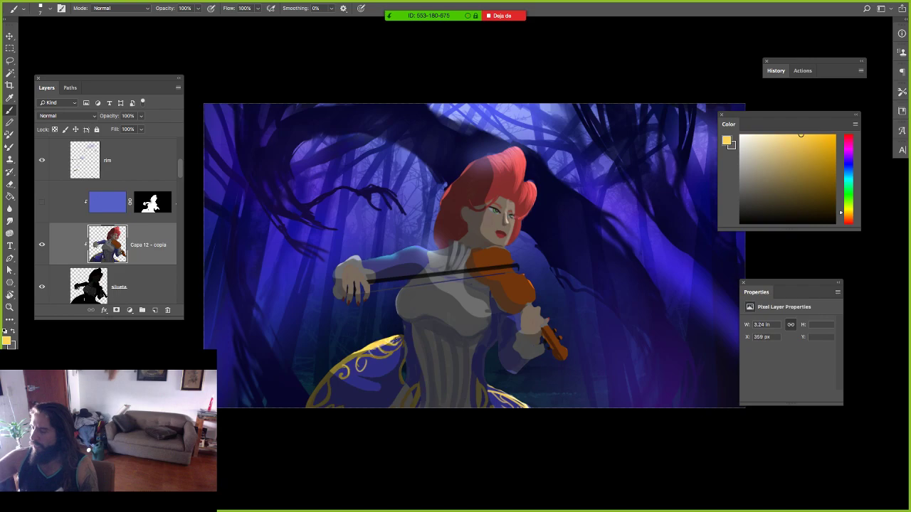
Define the fingers and shading of the hand holding the violin neck with grey-brown tones sampled from the hand.
alt+click(412, 356)
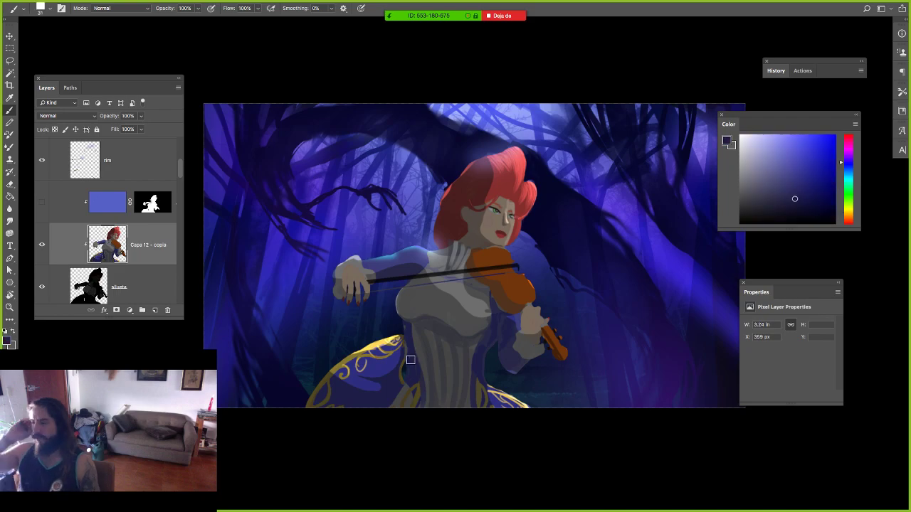
key(z)
mouse_move(538, 316)
mouse_down()
mouse_move(580, 322)
mouse_move(561, 322)
mouse_up()
key(b)
alt+click(530, 343)
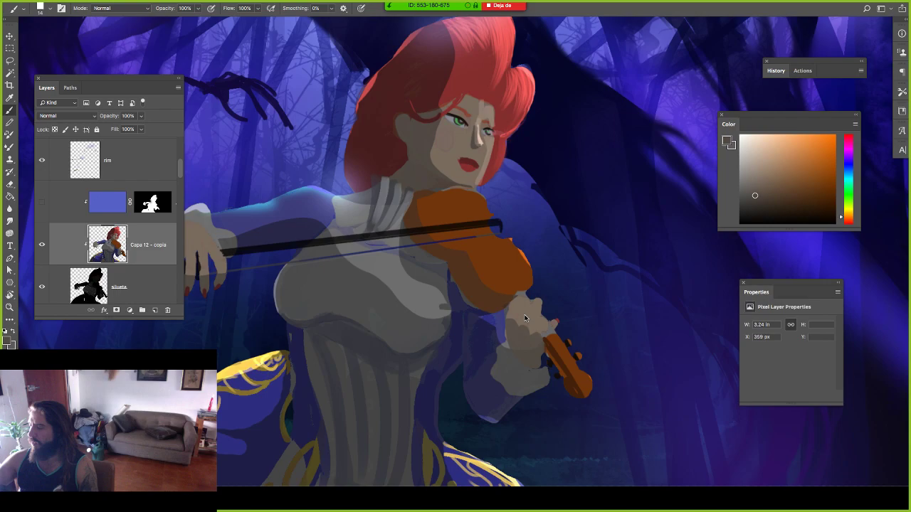
alt+click(553, 323)
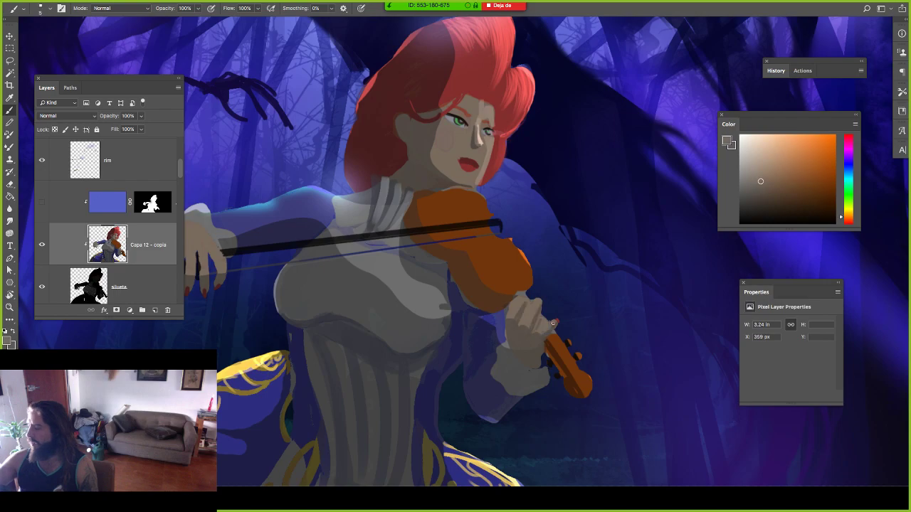
alt+click(514, 320)
Shade the fingers of the bow hand with a dark grey-brown sampled beside them.
key(z)
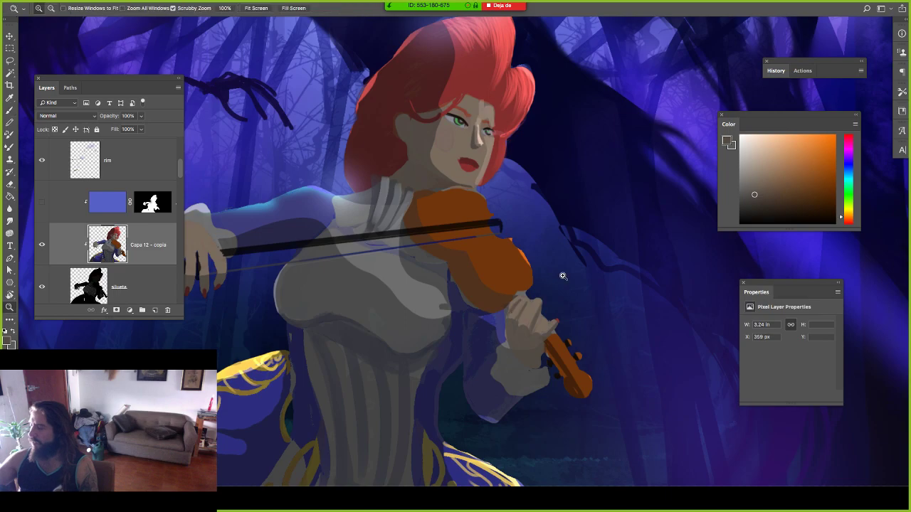
alt+click(563, 276)
key(b)
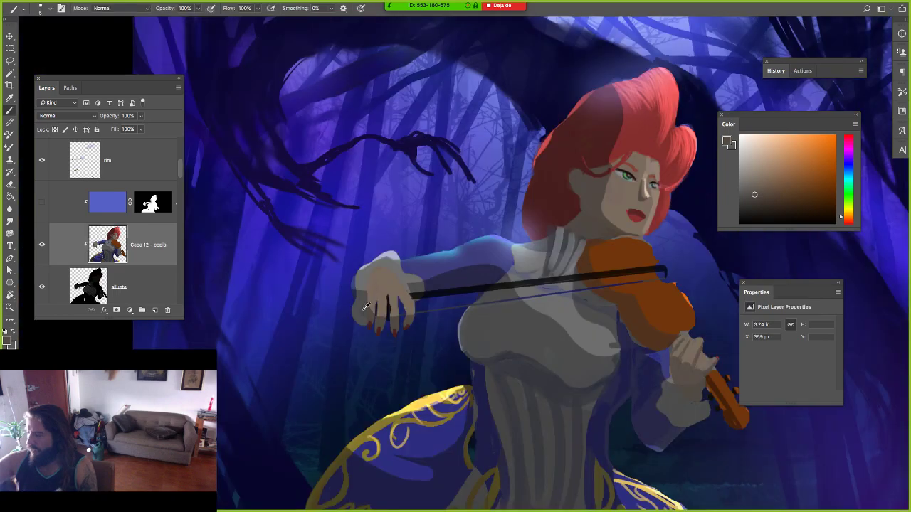
alt+click(365, 306)
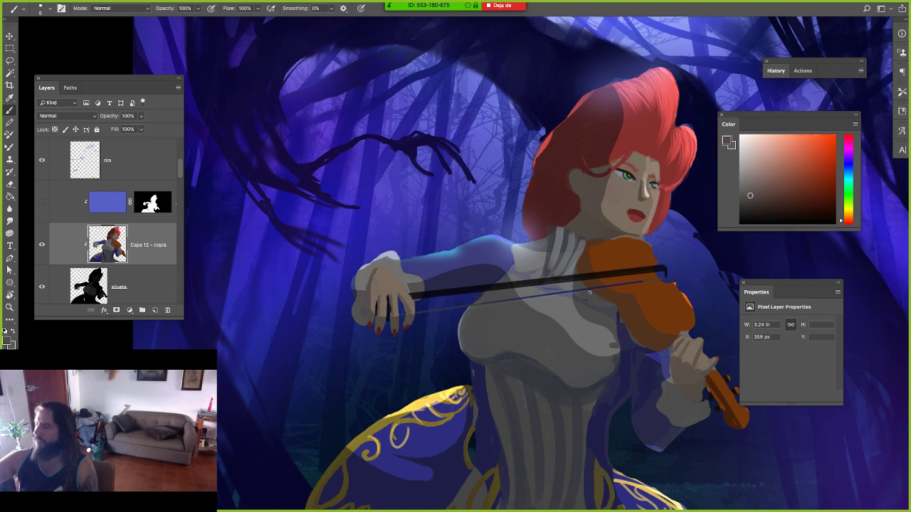
Paint dark f-hole and ornamental details on the violin's upper body with near-black sampled from the bow.
key(z)
mouse_move(649, 329)
mouse_down()
mouse_move(598, 329)
mouse_move(589, 349)
mouse_move(565, 353)
mouse_up()
key(b)
alt+click(554, 349)
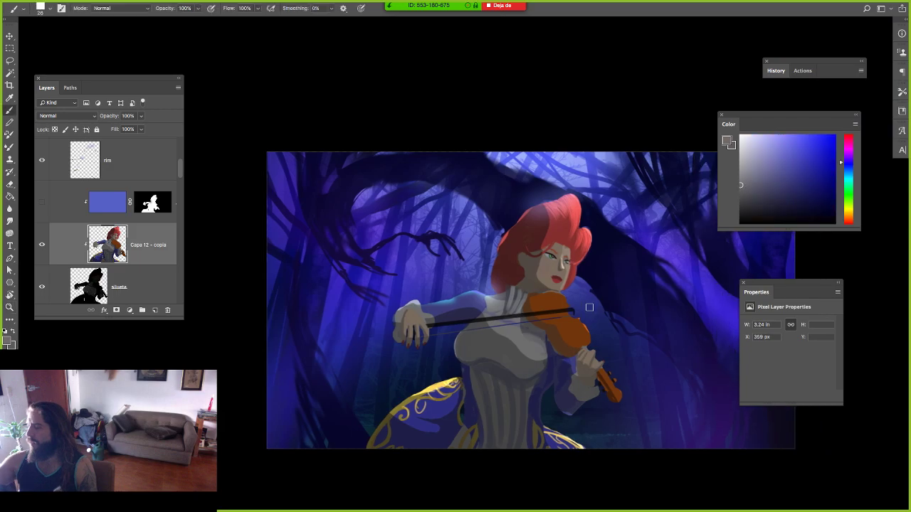
drag(590, 308, 604, 307)
drag(522, 335, 471, 356)
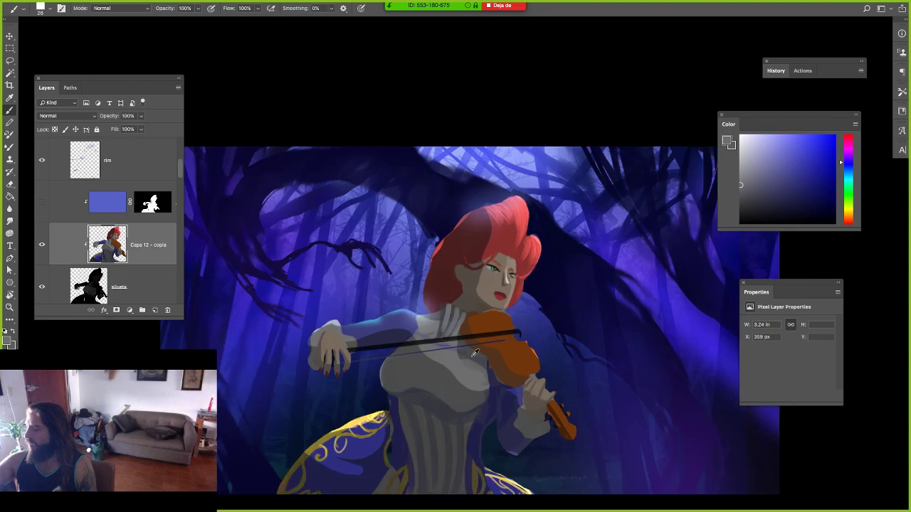
alt+click(478, 337)
alt+click(491, 331)
drag(488, 331, 484, 331)
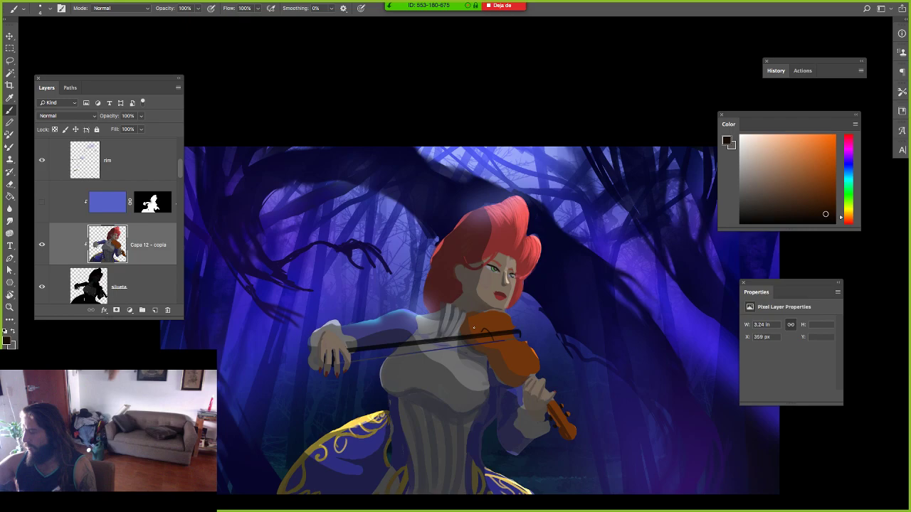
drag(474, 327, 503, 330)
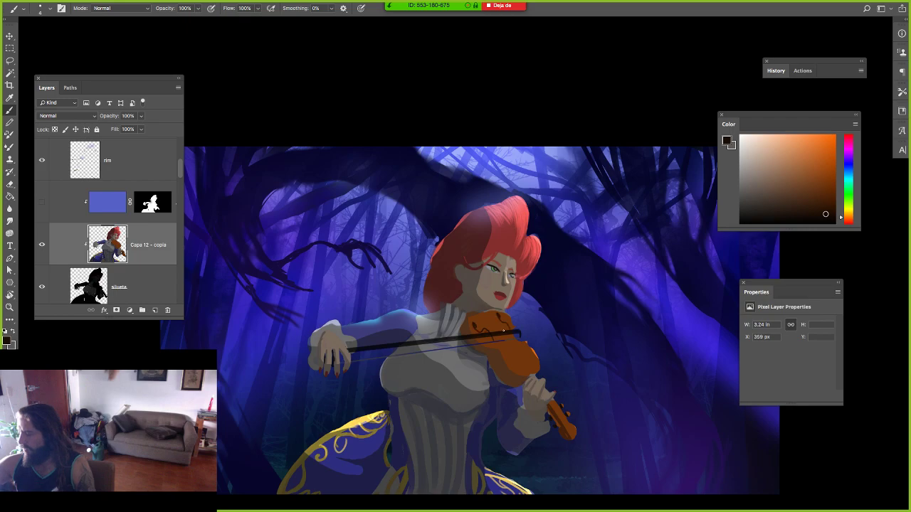
mouse_move(497, 316)
mouse_down()
mouse_move(492, 328)
mouse_move(490, 317)
mouse_up()
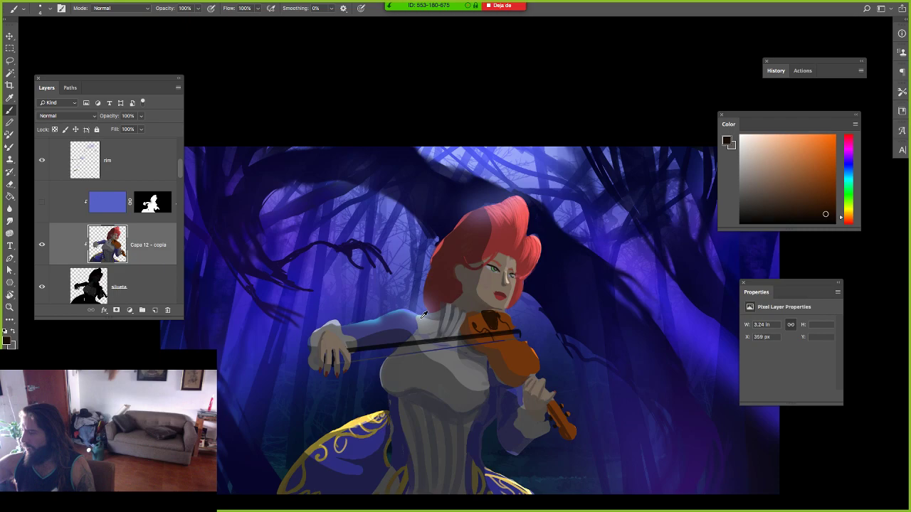
Paint thin pale strings along the violin at 30% brush opacity and refine its lower body with sampled orange and brown.
alt+click(423, 314)
key(3)
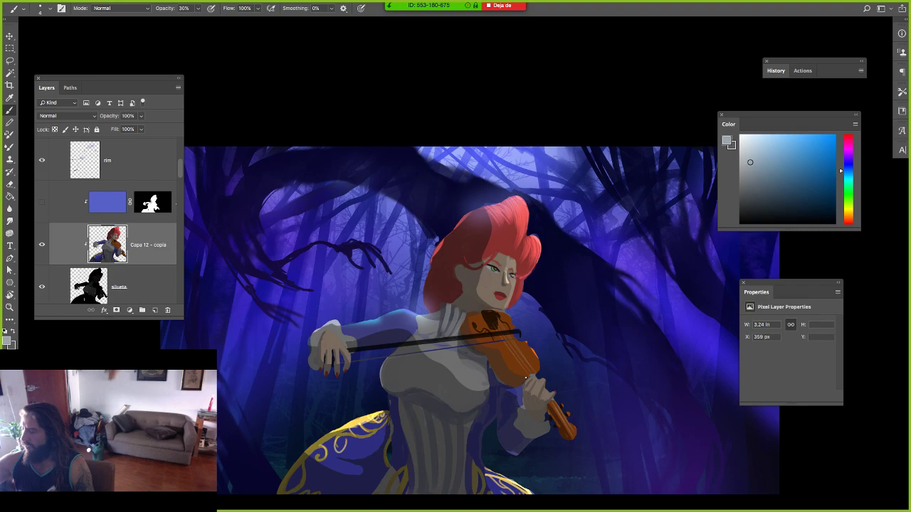
alt+click(526, 378)
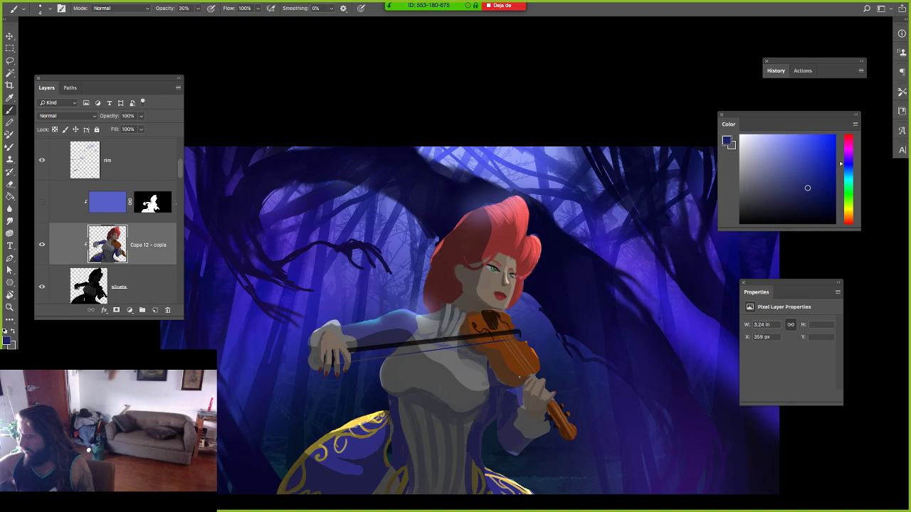
alt+click(501, 358)
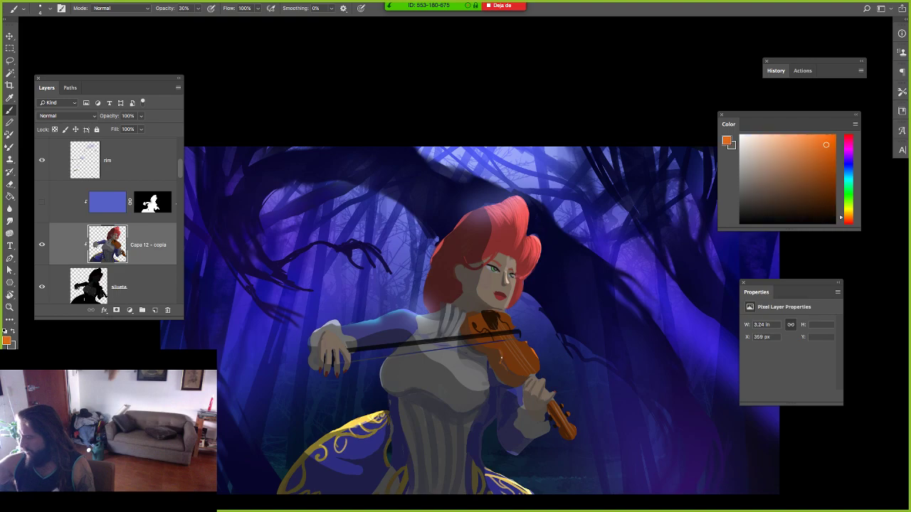
alt+click(503, 363)
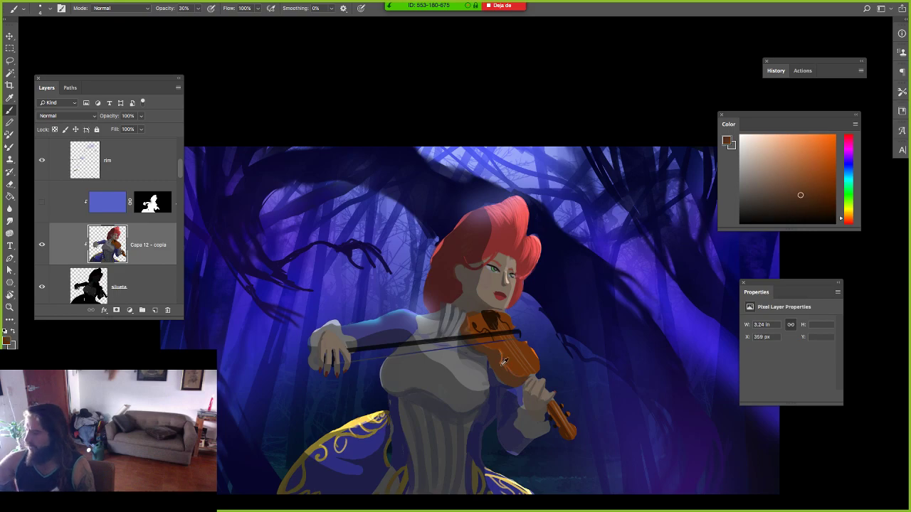
alt+click(493, 359)
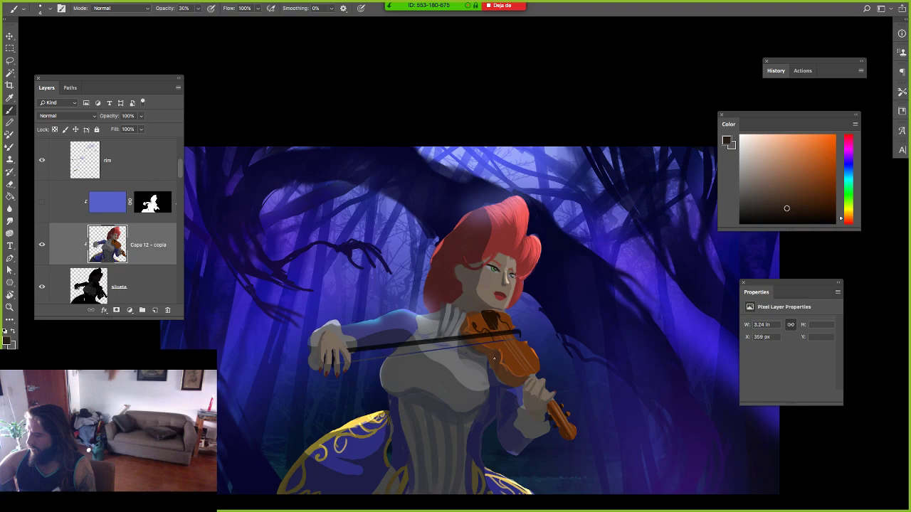
Show the masked blue fill layer above the figure and view the whole painting.
key(z)
drag(559, 320, 523, 320)
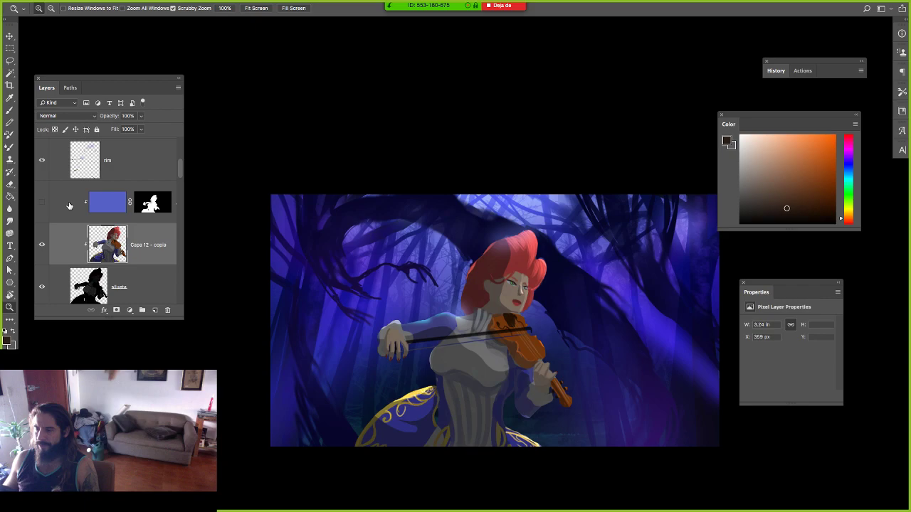
click(42, 202)
drag(415, 256, 376, 262)
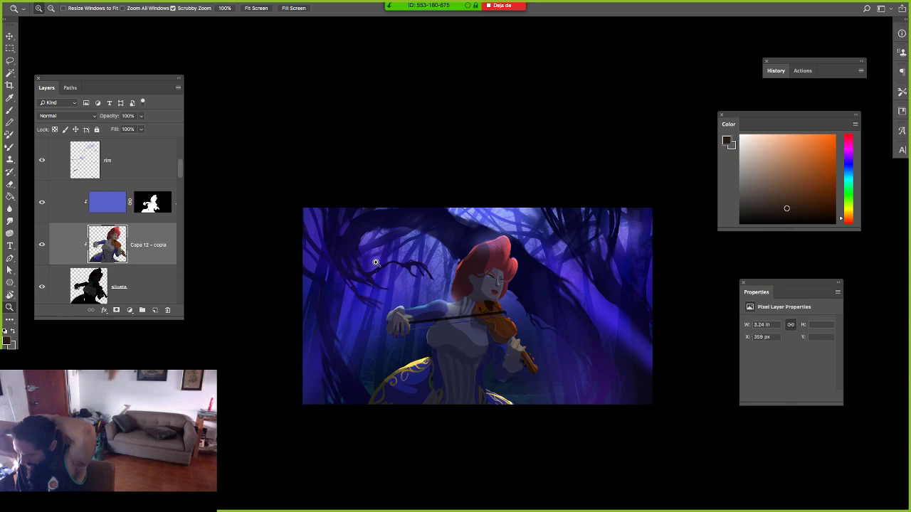
Save the violinist painting as a separate Photoshop file with "notas" added to its name and close it.
key(super+shift+s)
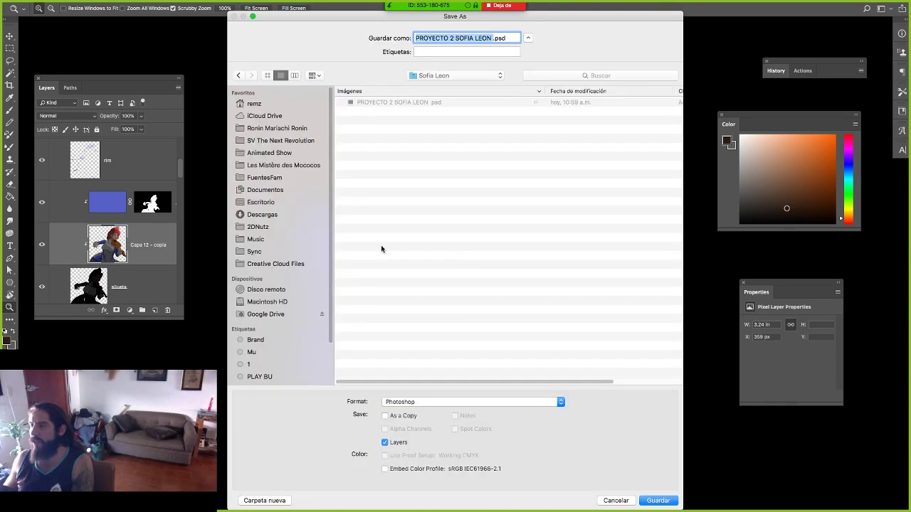
key(Return)
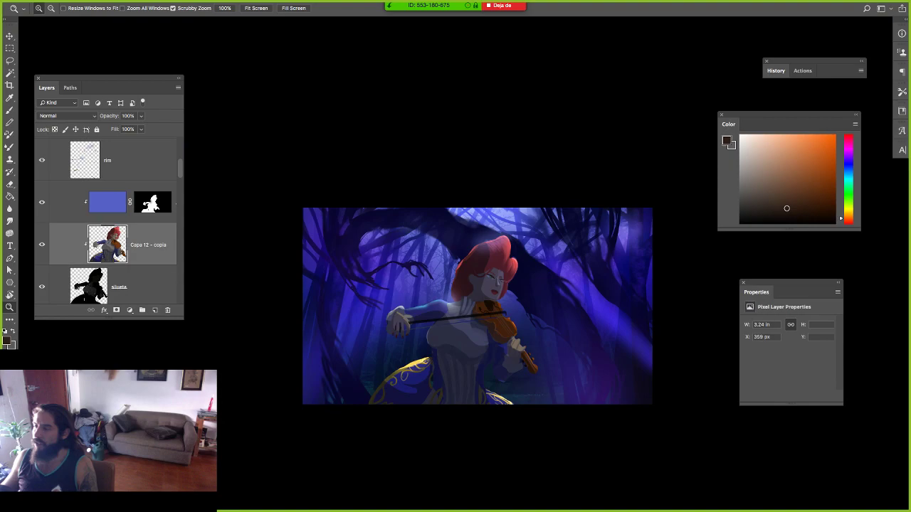
key(super+w)
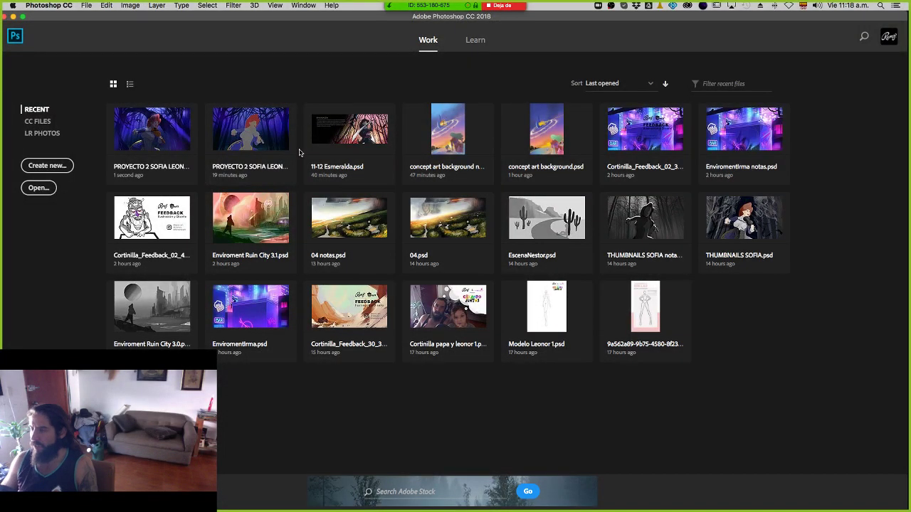
Open the student's Enviroment PSD from their folder among the recent locations.
key(super+o)
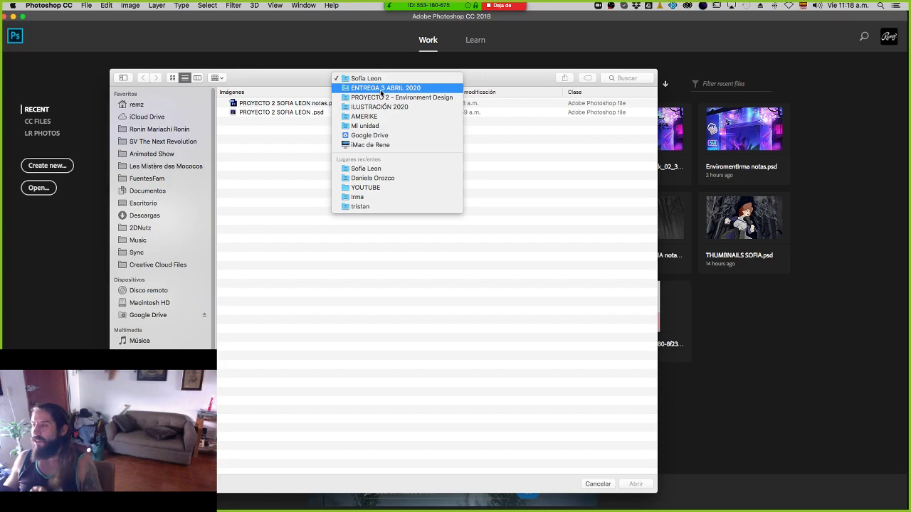
click(358, 197)
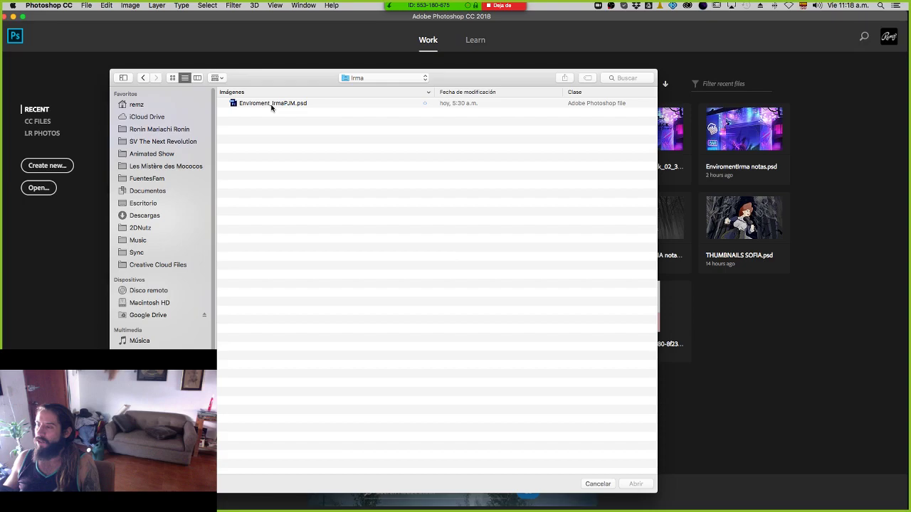
click(272, 105)
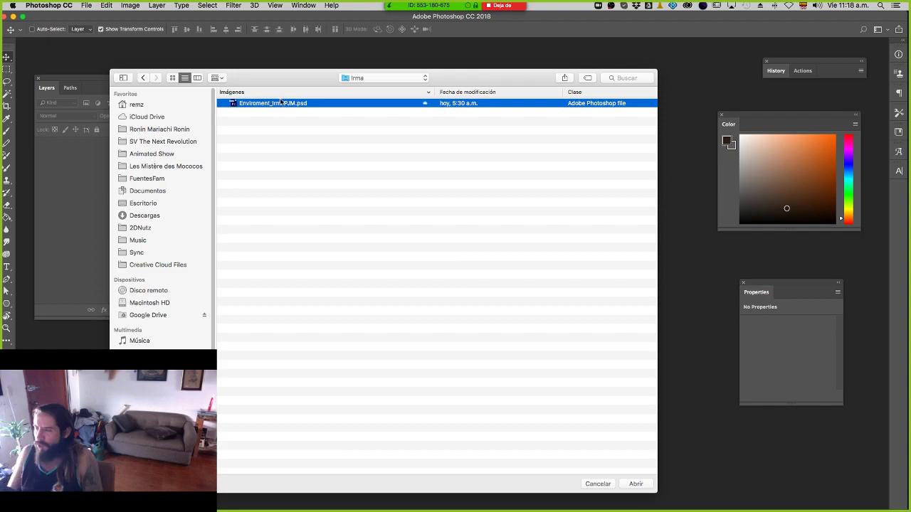
double_click(281, 102)
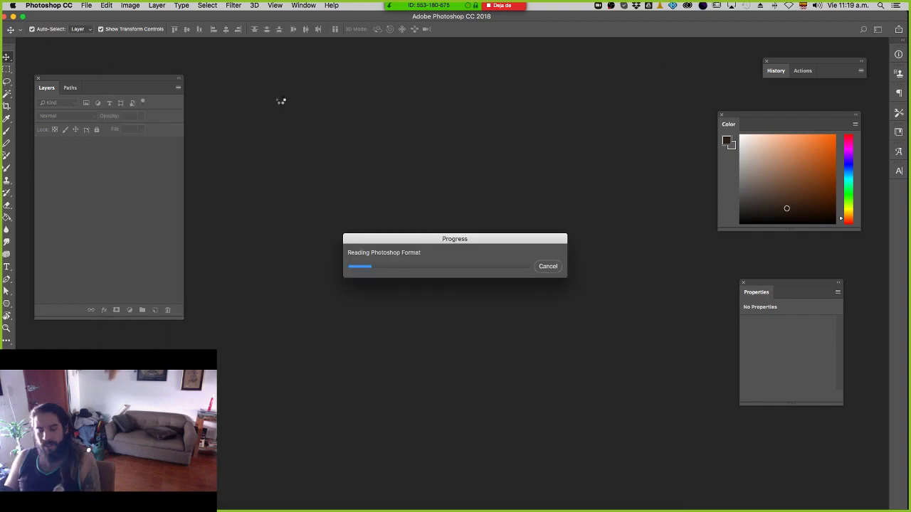
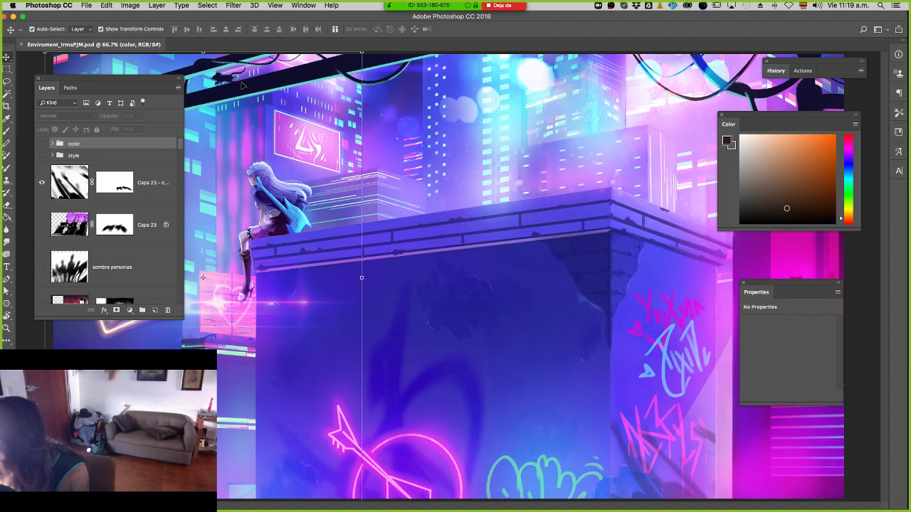
Examine the neon city painting as a whole and close up around the seated character, overhead cables and rooftop wall.
click(504, 357)
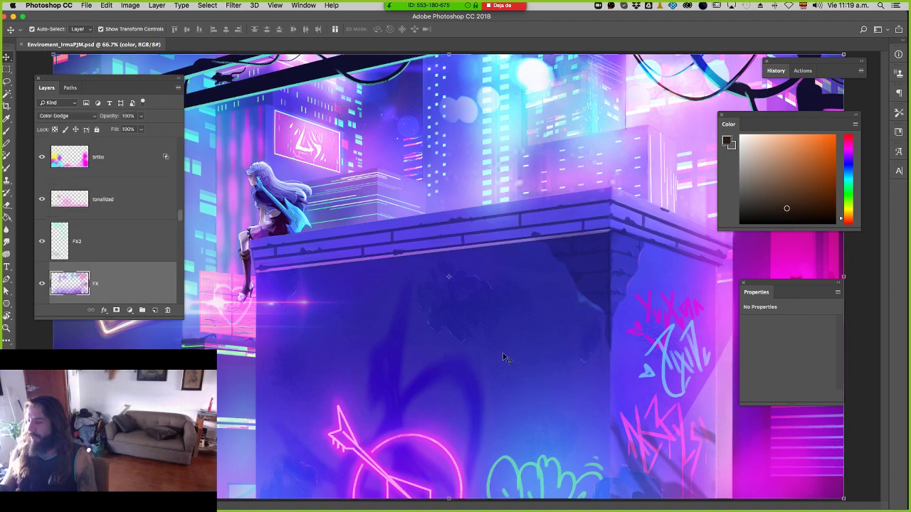
key(z)
drag(580, 336, 554, 331)
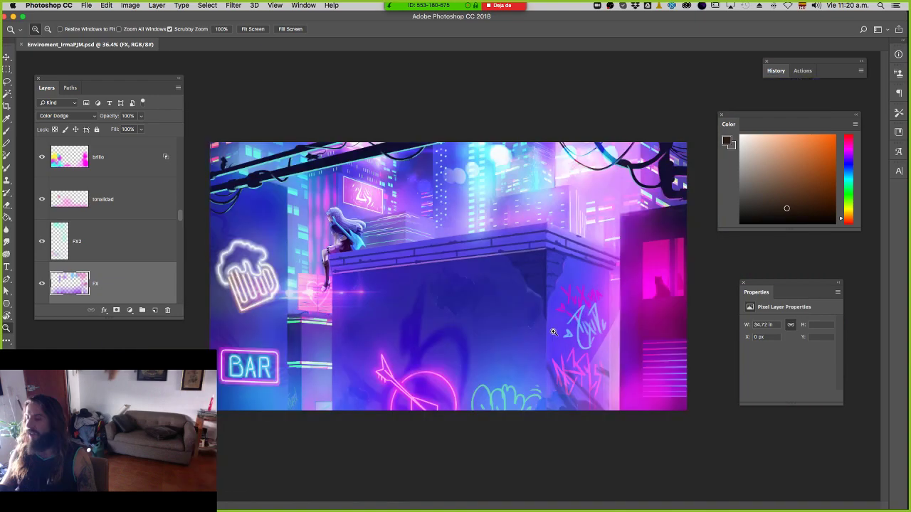
key(super+1)
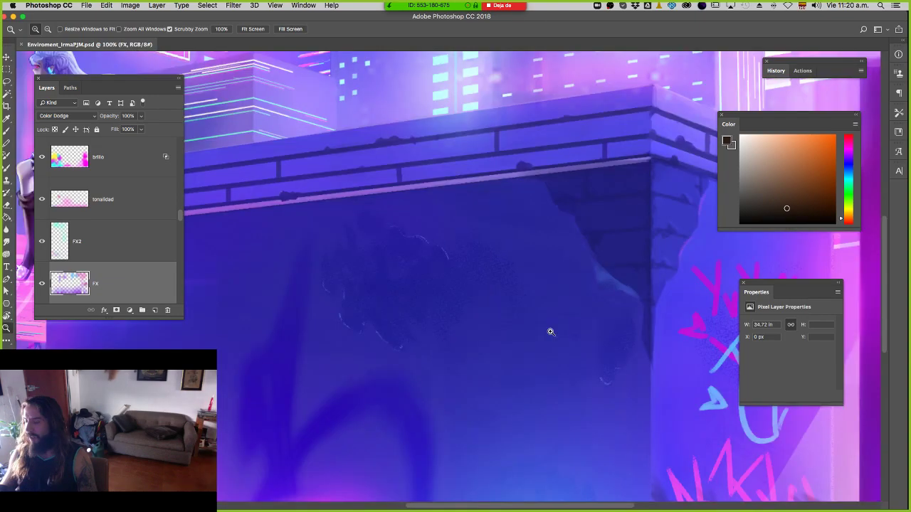
drag(550, 332, 346, 368)
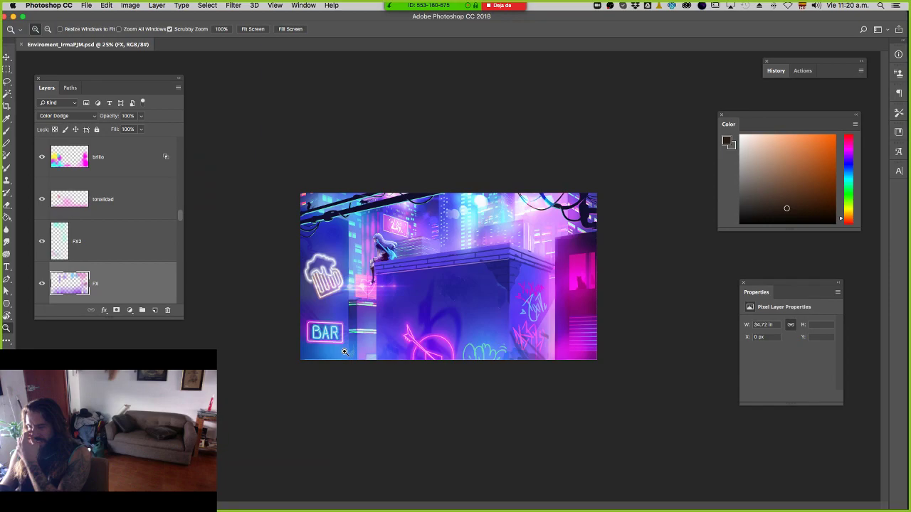
key(F11)
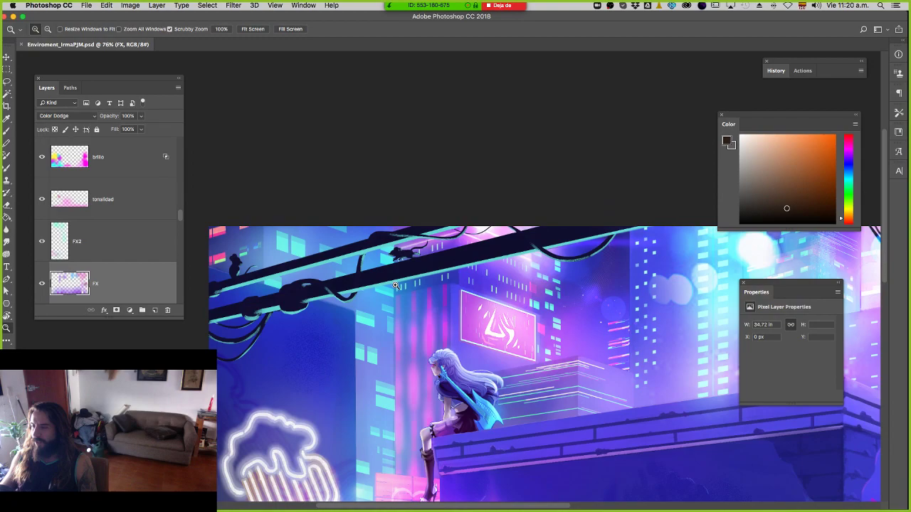
drag(307, 283, 541, 292)
drag(651, 327, 418, 332)
drag(715, 370, 381, 327)
drag(556, 340, 545, 342)
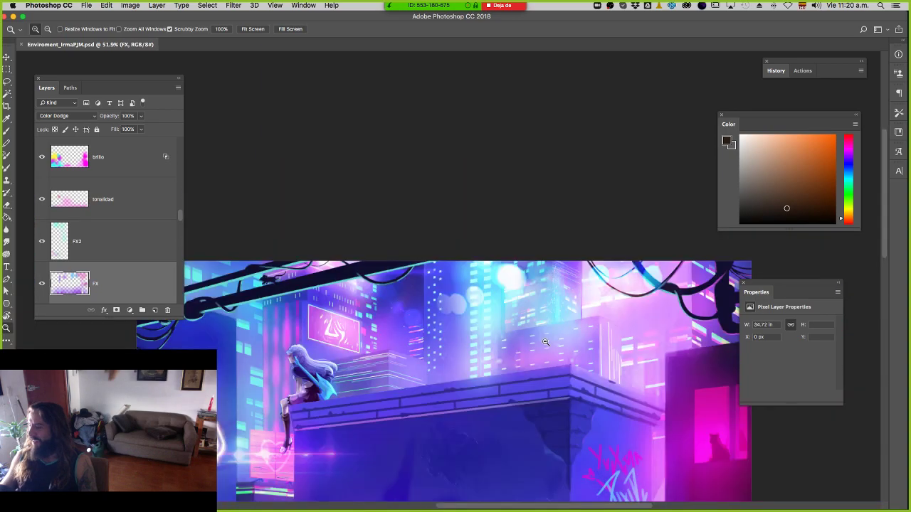
scroll(545, 343, down, 5)
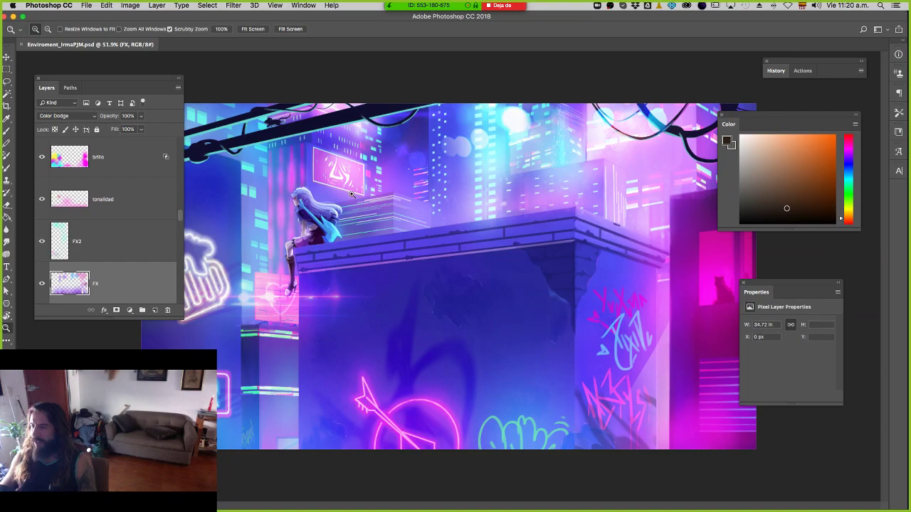
scroll(538, 333, down, 2)
key(super+minus)
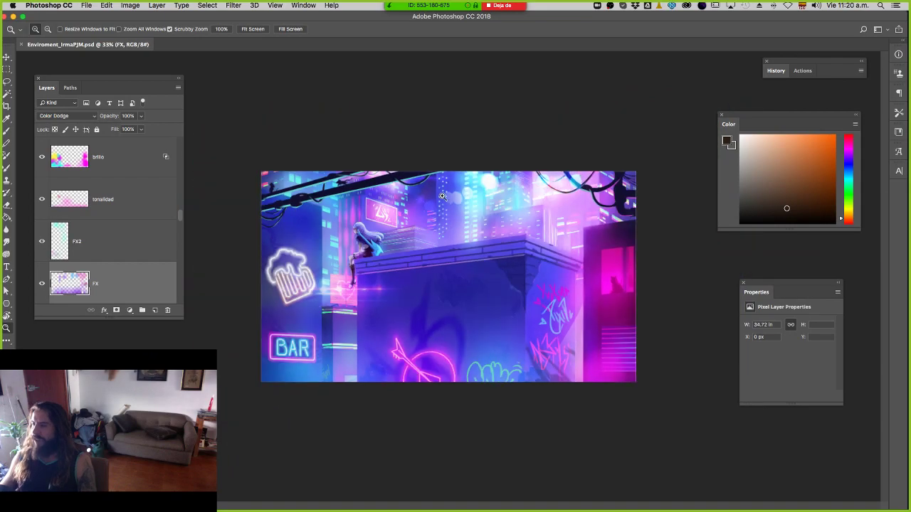
key(super+minus)
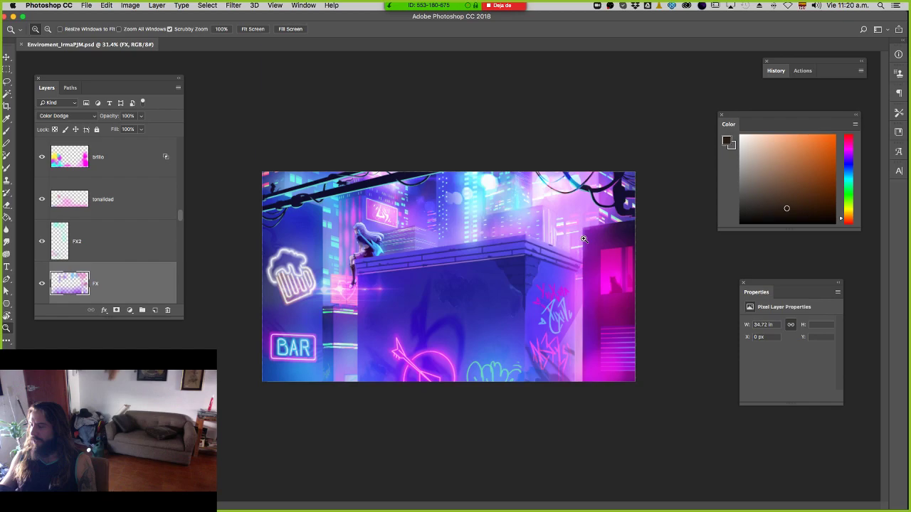
Examine the neon city painting full screen, as a whole and close up from the beer mug wall across to the seated character.
key(f)
drag(584, 239, 295, 232)
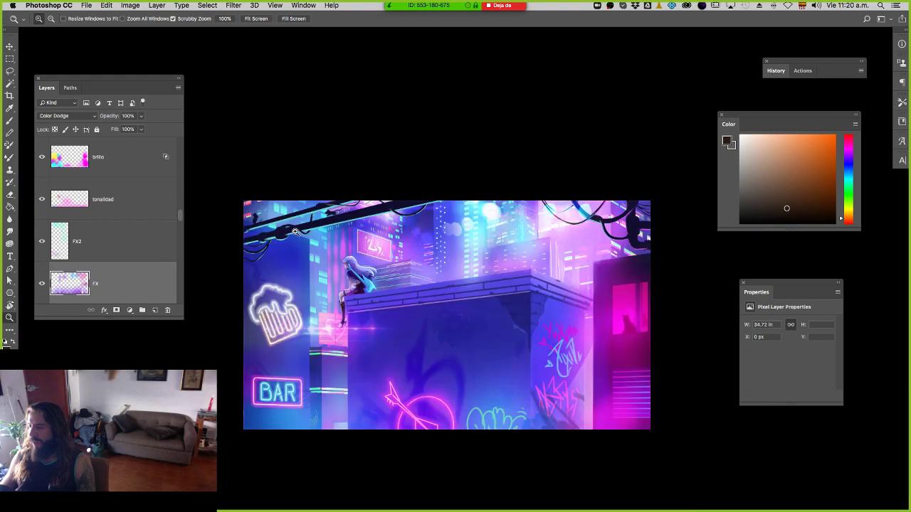
key(f)
drag(452, 262, 478, 296)
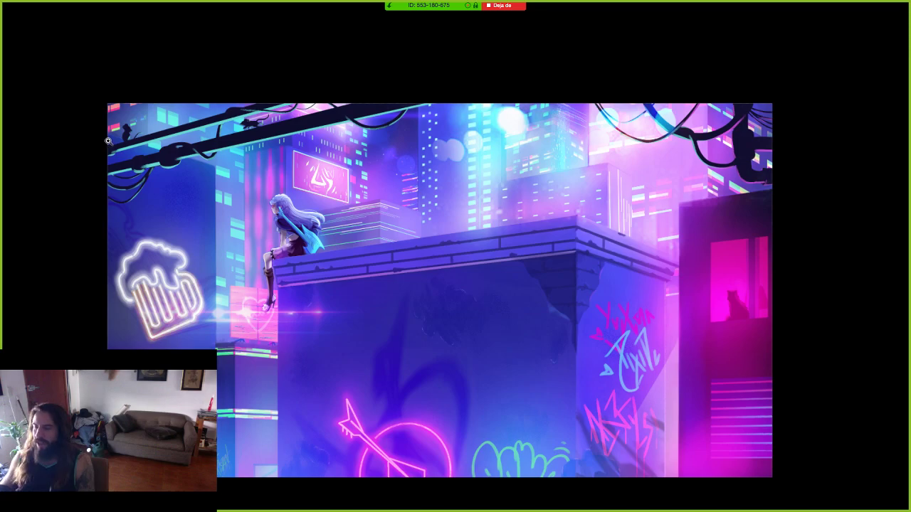
click(135, 195)
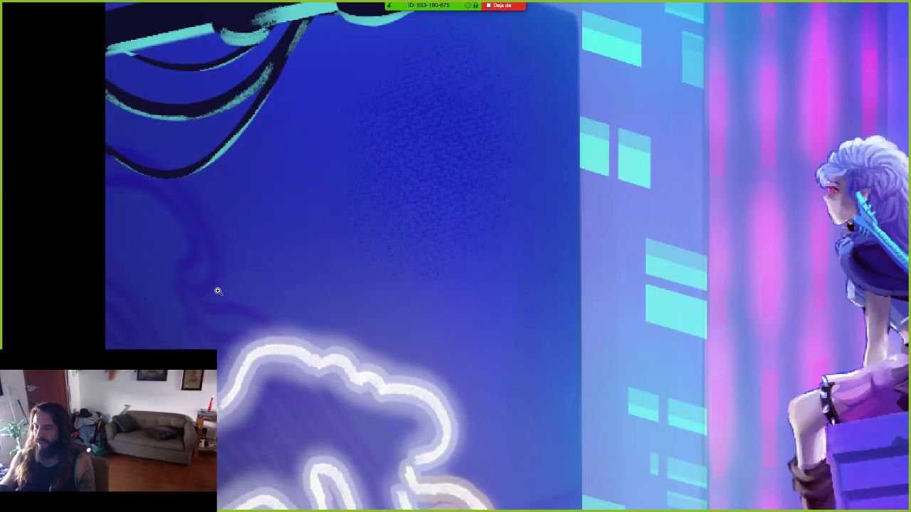
drag(233, 276, 191, 275)
drag(352, 246, 417, 267)
drag(501, 280, 462, 231)
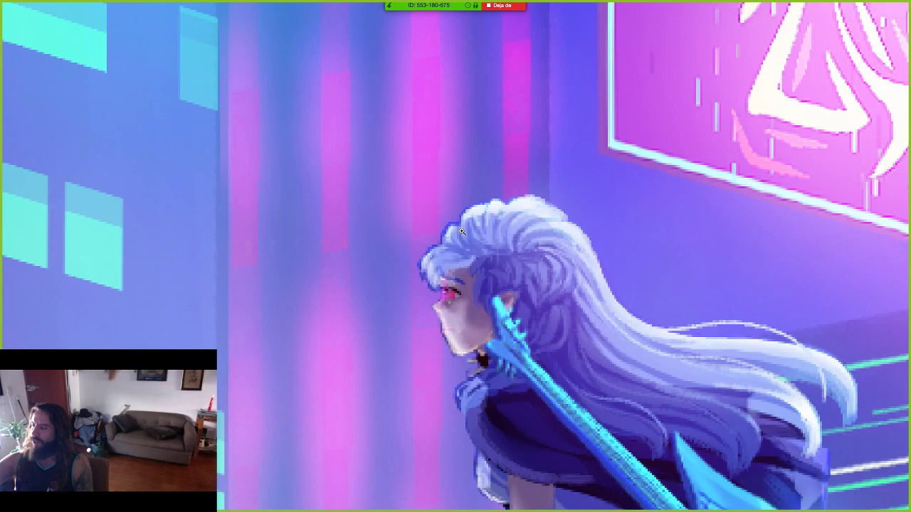
Add a new empty layer at the top of the layer stack, above the color and style groups.
key(Tab)
scroll(130, 177, up, 5)
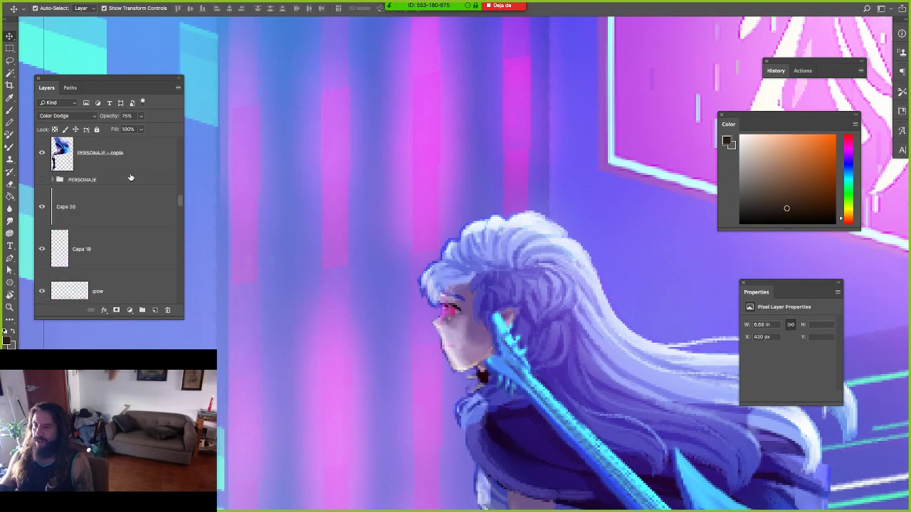
scroll(130, 177, up, 5)
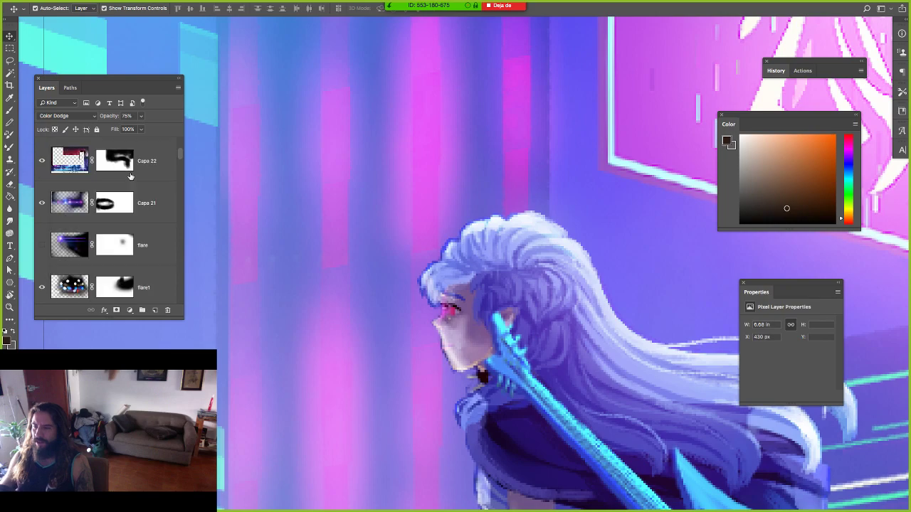
scroll(130, 178, up, 5)
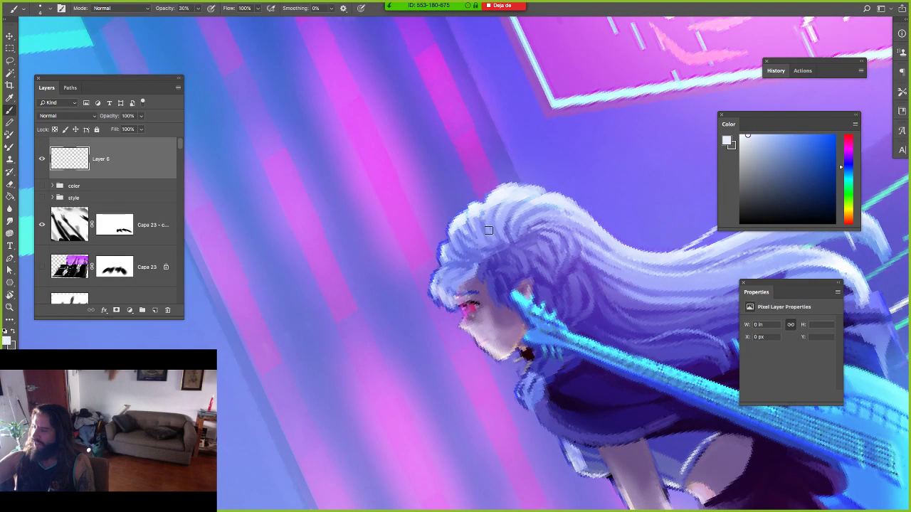
Choose the Hard Round Pressure Opacity brush from the favourites group of brush presets.
right_click(488, 230)
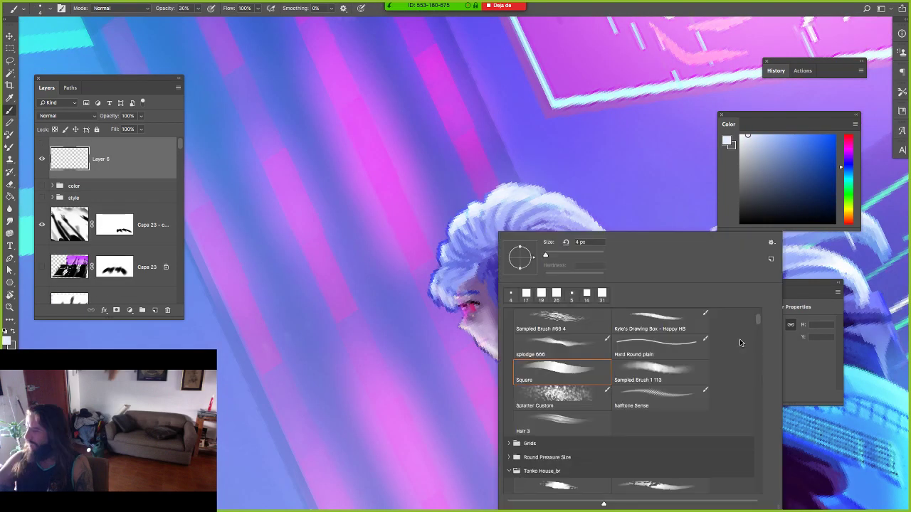
scroll(739, 339, down, 2)
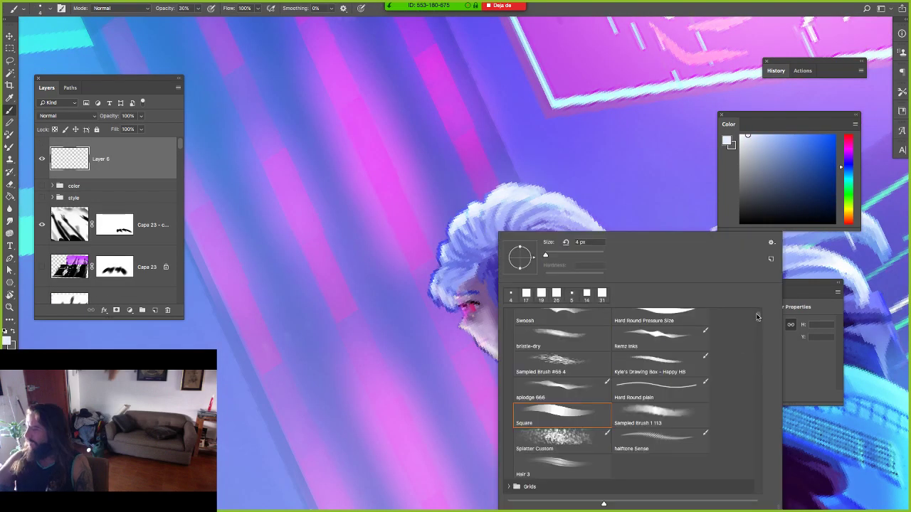
scroll(584, 334, up, 2)
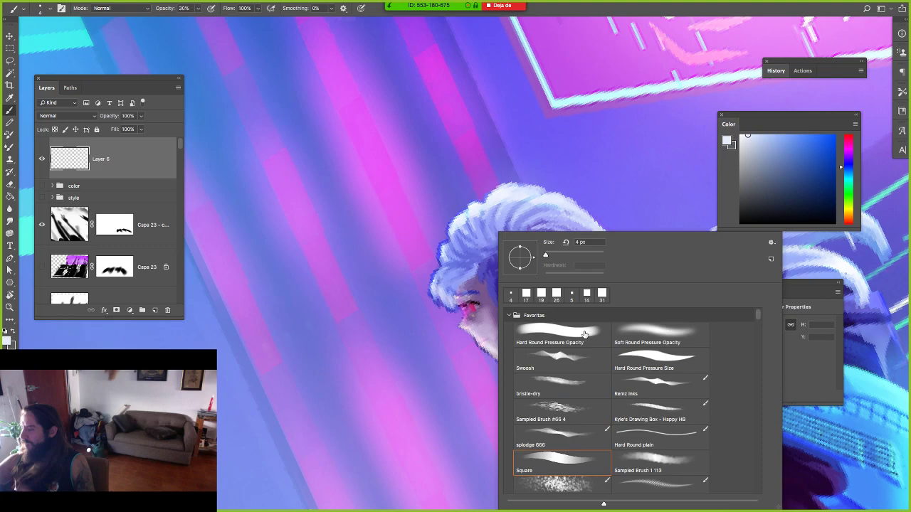
double_click(585, 333)
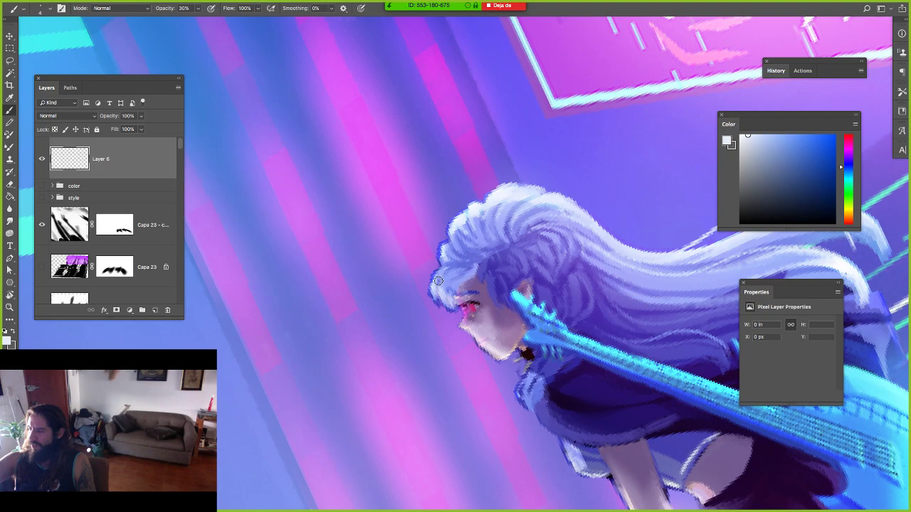
Paint a thin light cyan rim light along the front edge of the character's hair with a tiny brush at 100% opacity.
alt+click(438, 281)
key([)
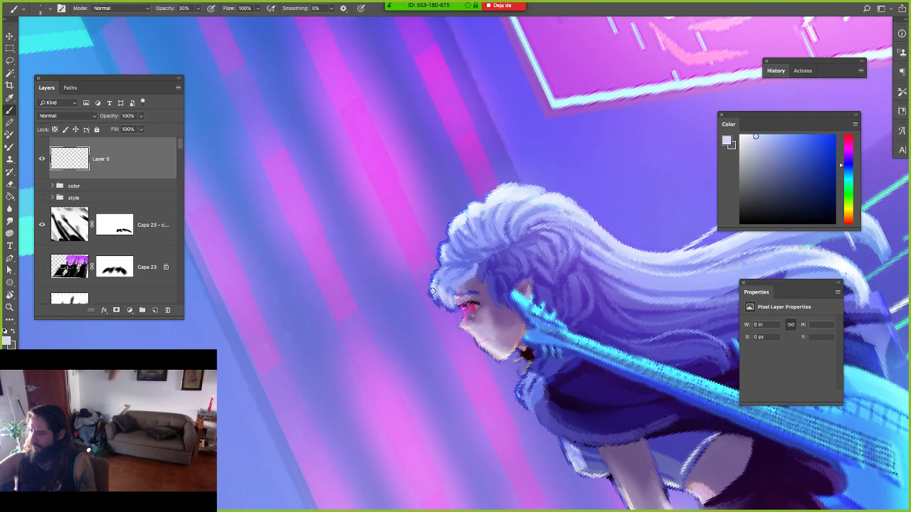
alt+click(518, 298)
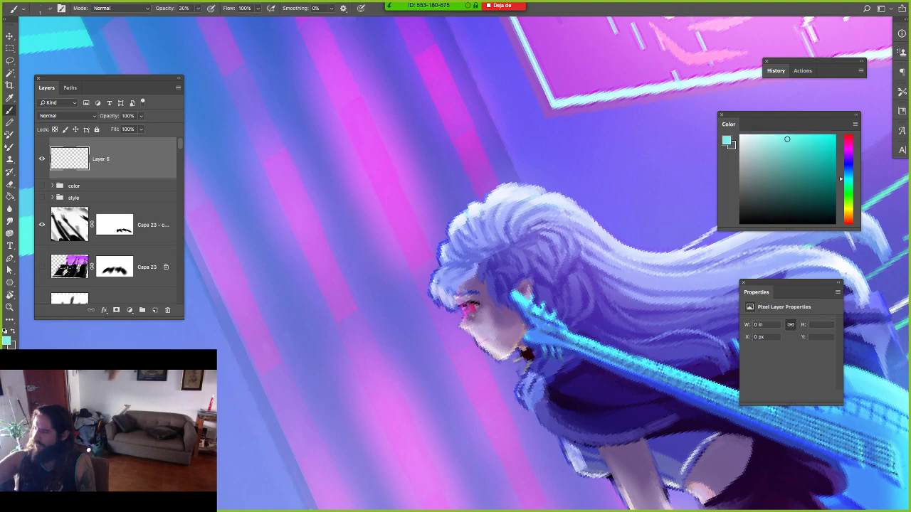
click(848, 176)
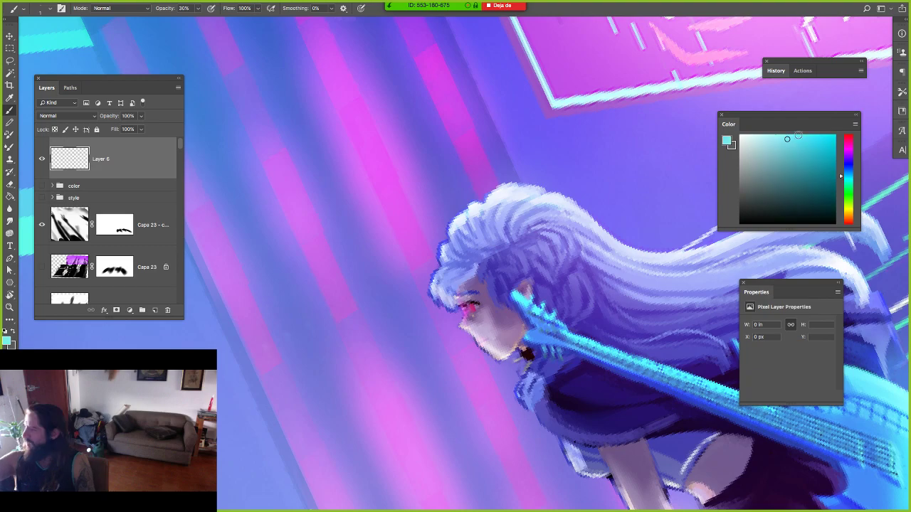
click(792, 135)
click(436, 303)
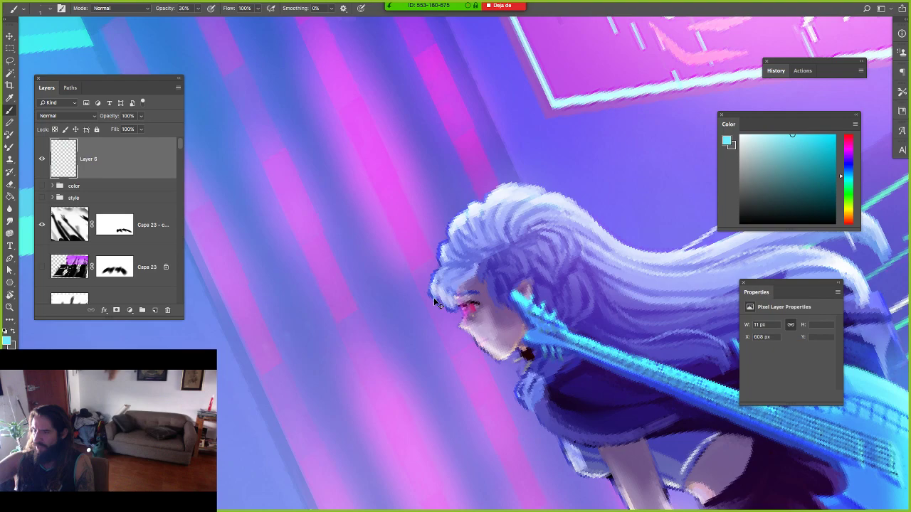
key(0)
mouse_move(433, 273)
mouse_down()
mouse_move(439, 303)
mouse_move(447, 240)
mouse_move(432, 298)
mouse_up()
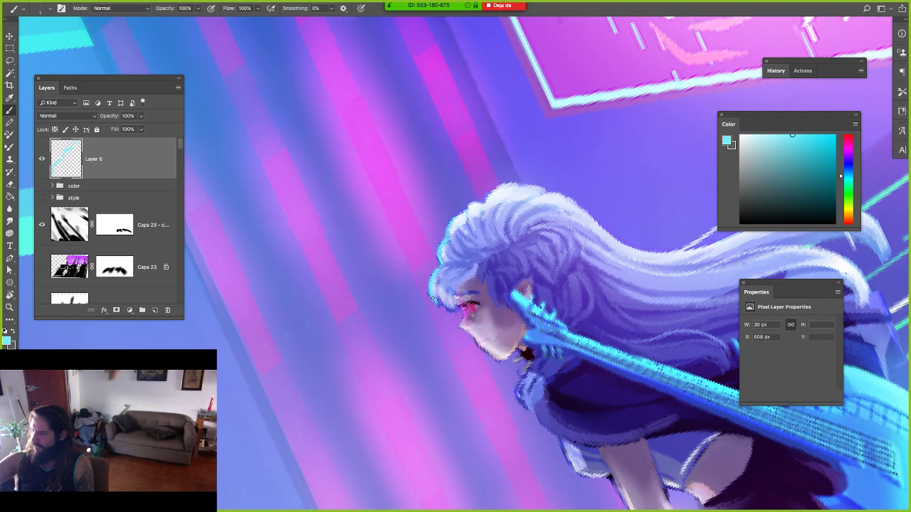
Straighten the canvas and strengthen the rim light on the character's fringe with a slightly greener cyan.
alt+click(437, 301)
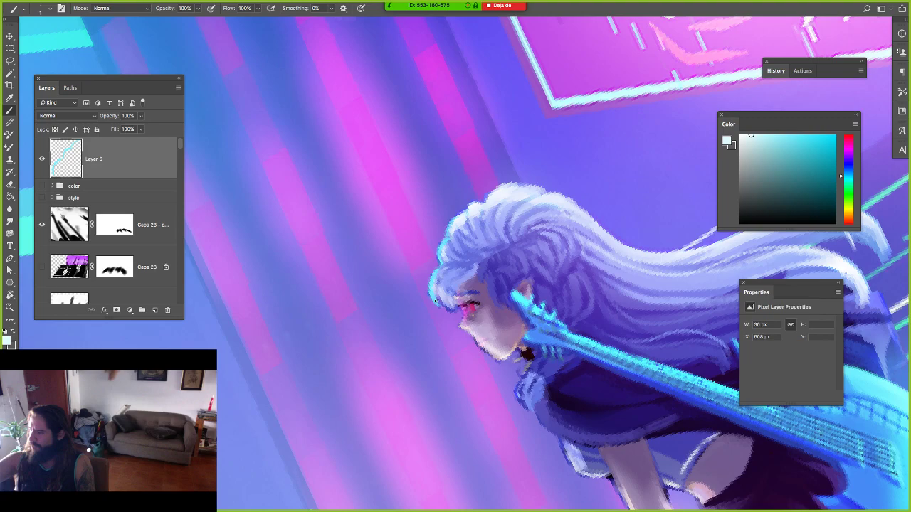
alt+click(436, 301)
key(Escape)
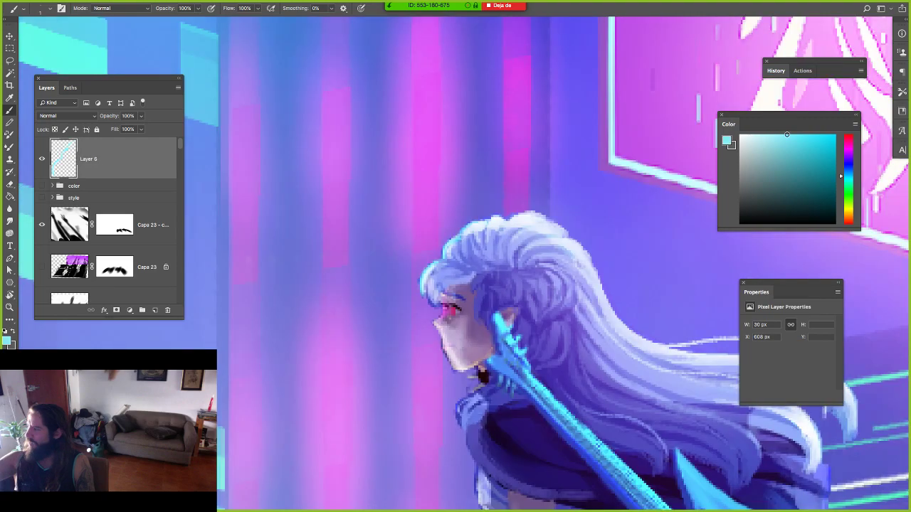
click(792, 135)
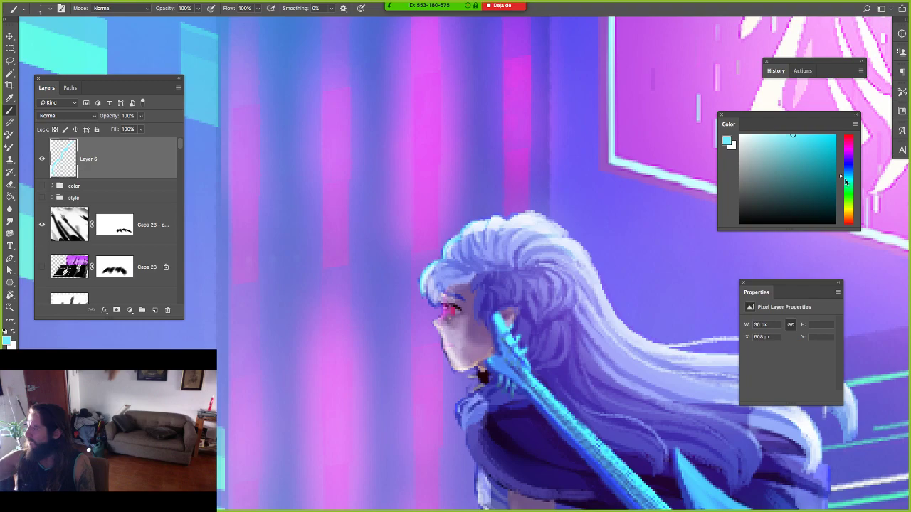
click(848, 180)
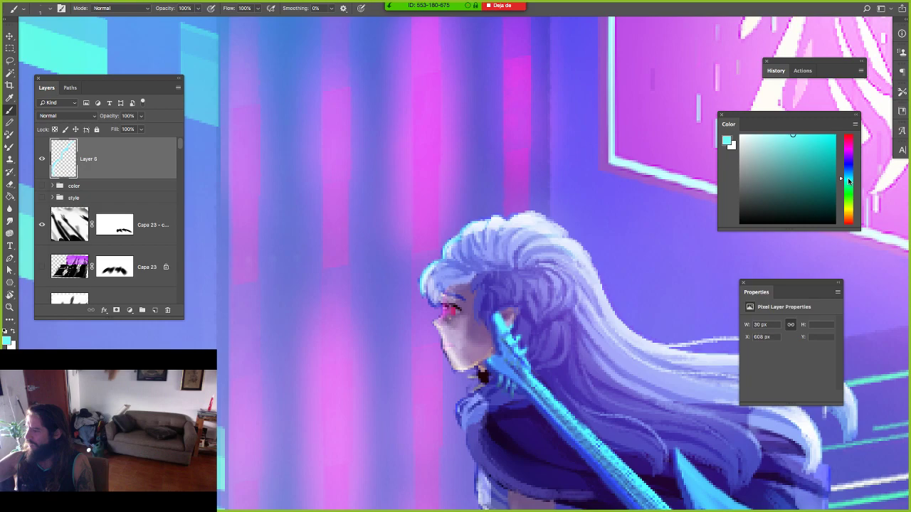
drag(434, 264, 424, 294)
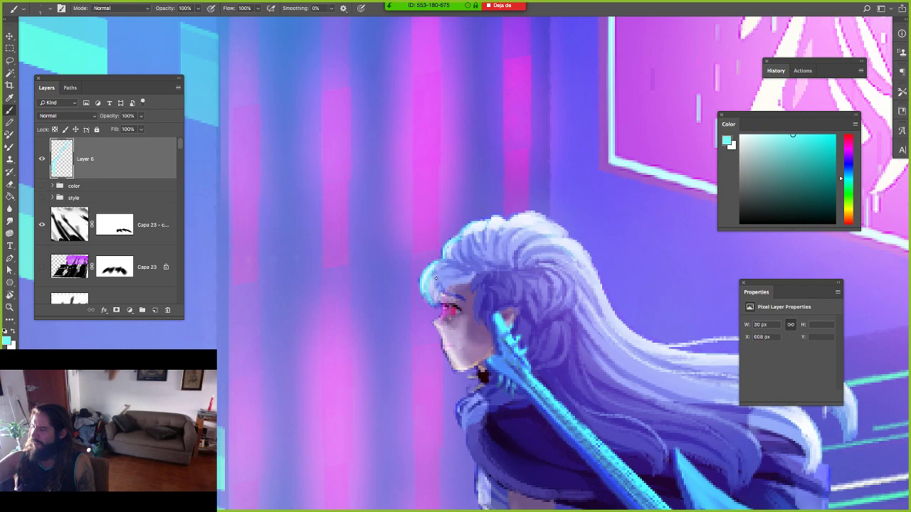
Touch up the character's eye and face with fine magenta and white accents.
key(x)
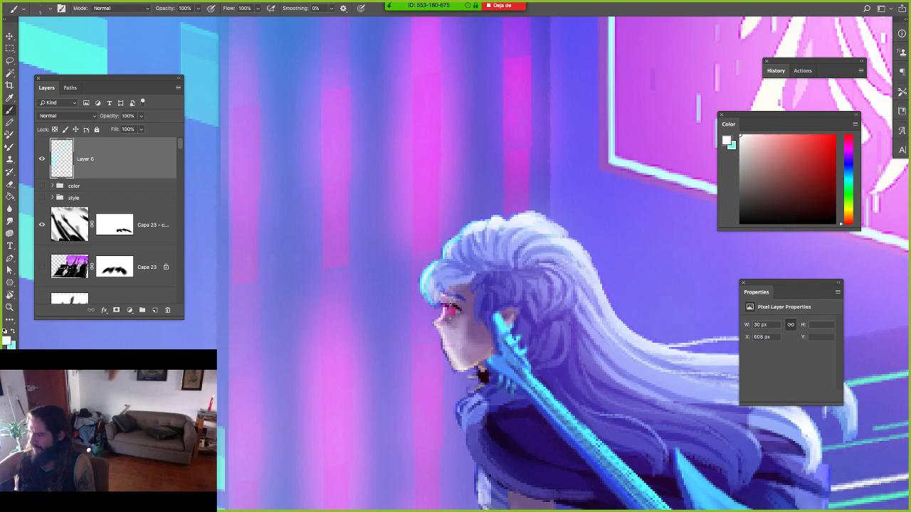
alt+click(449, 314)
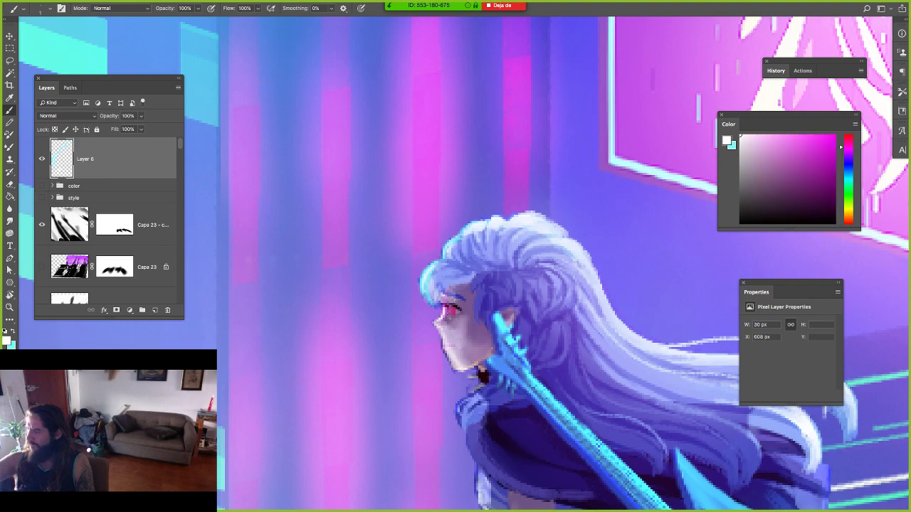
alt+click(448, 314)
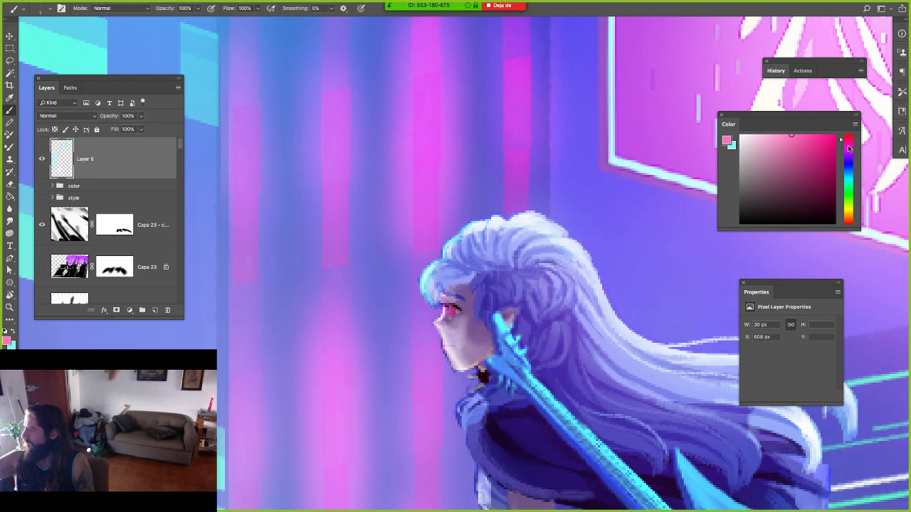
click(847, 147)
click(811, 135)
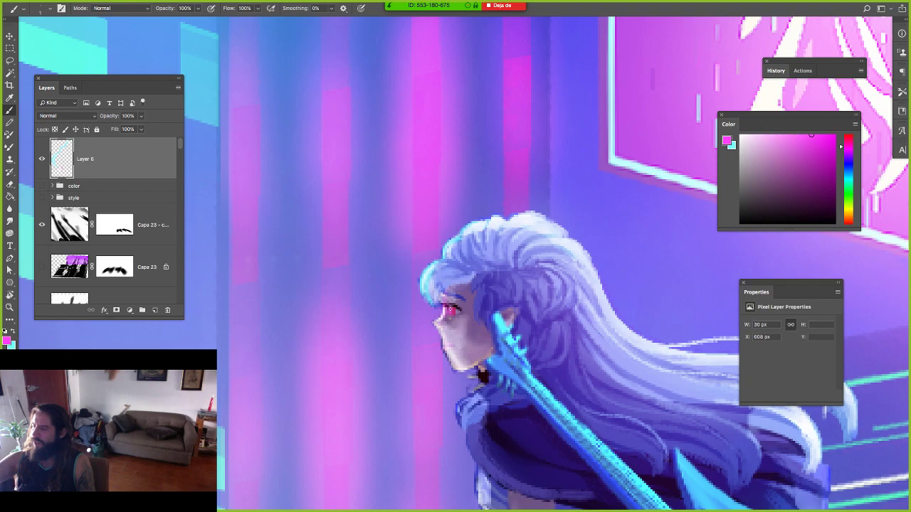
click(740, 135)
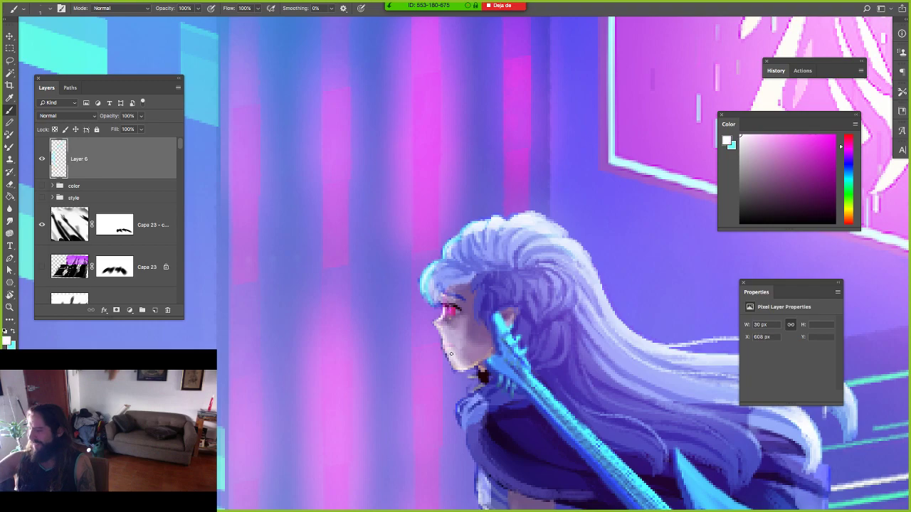
Paint a pale cyan rim light along the front edge of the character's top below the cape.
key(super+minus)
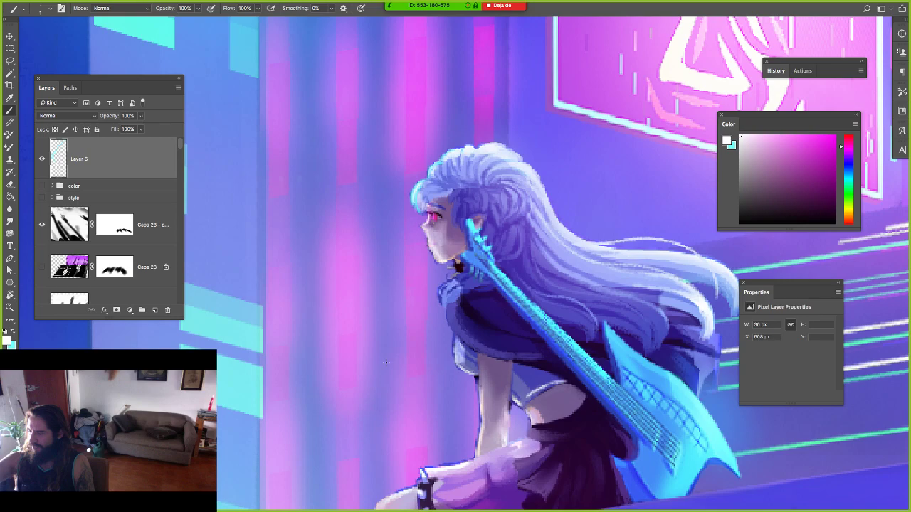
alt+click(456, 350)
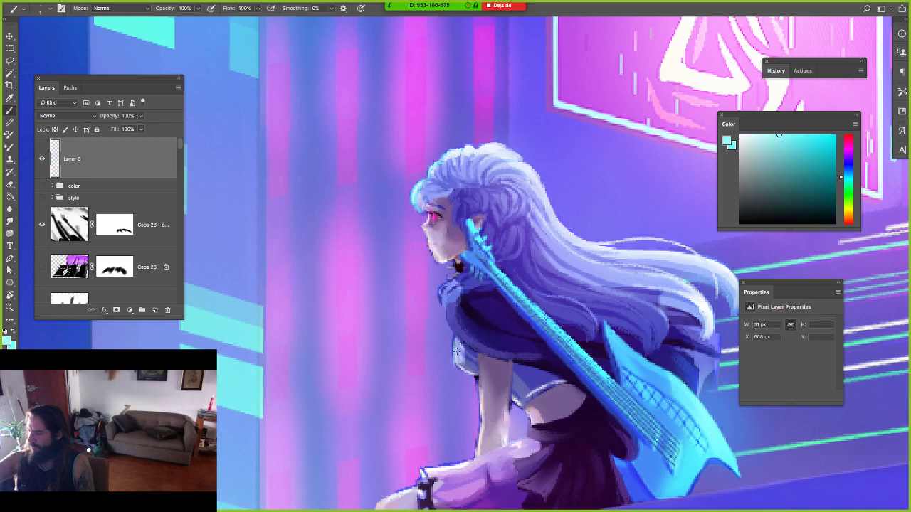
drag(524, 323, 559, 261)
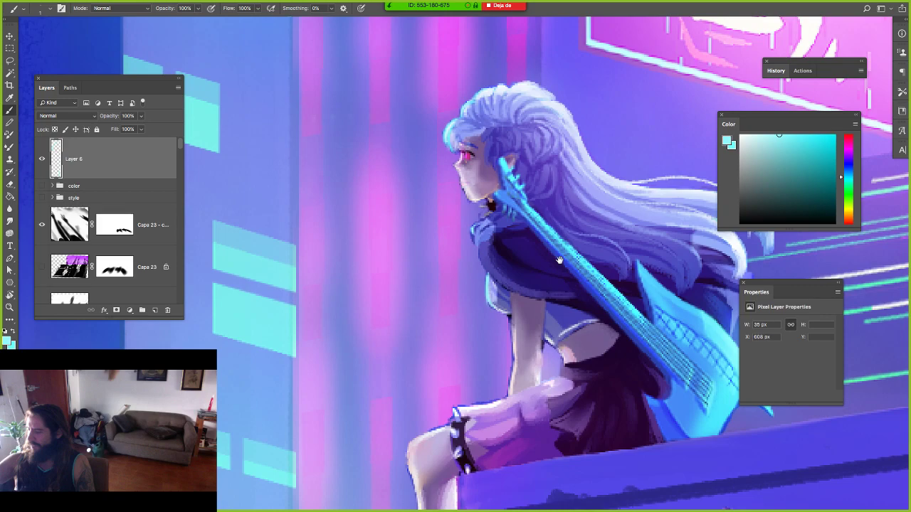
drag(559, 261, 568, 237)
Paint white edge highlights along the character's arm, thigh and knee, rotating the canvas for the strokes and straightening it again.
click(741, 135)
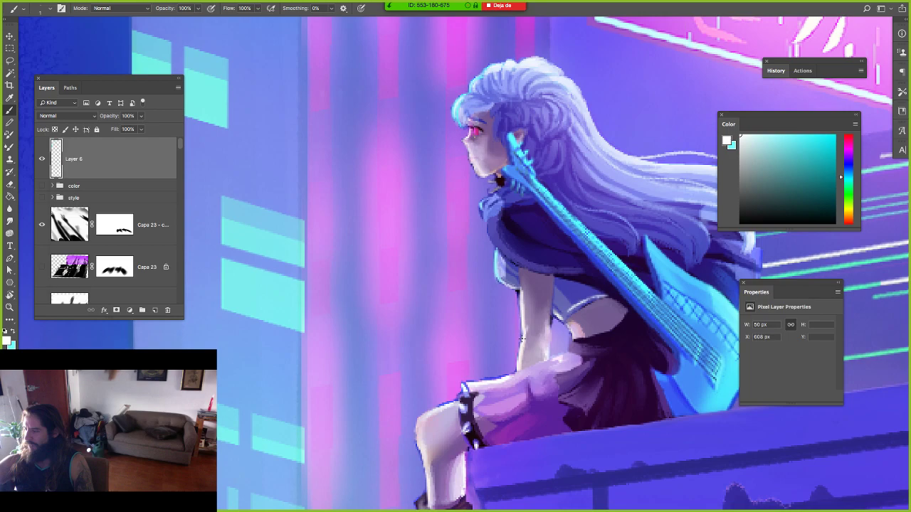
drag(522, 340, 539, 358)
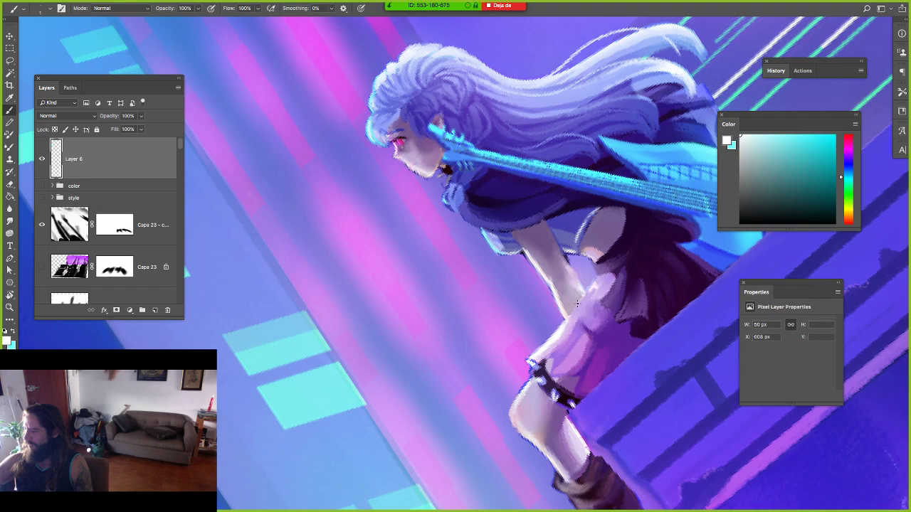
drag(577, 303, 532, 375)
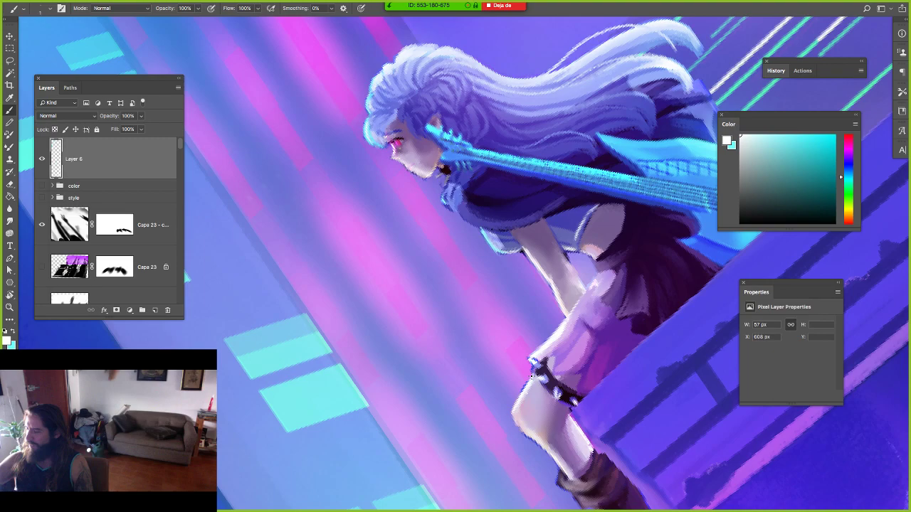
key(Escape)
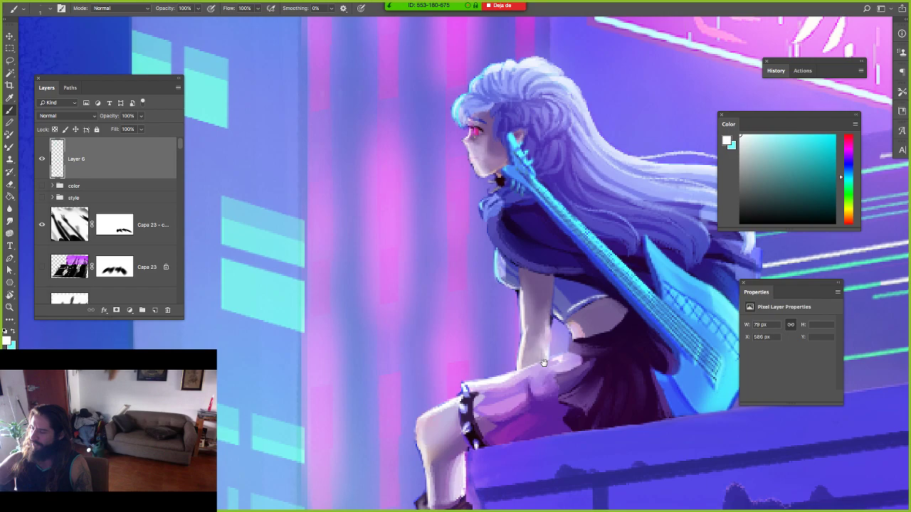
Paint thin pale cyan and magenta rim lights along the character's lower shin and the cuff of the boot.
drag(544, 363, 620, 235)
alt+click(503, 356)
drag(494, 371, 507, 381)
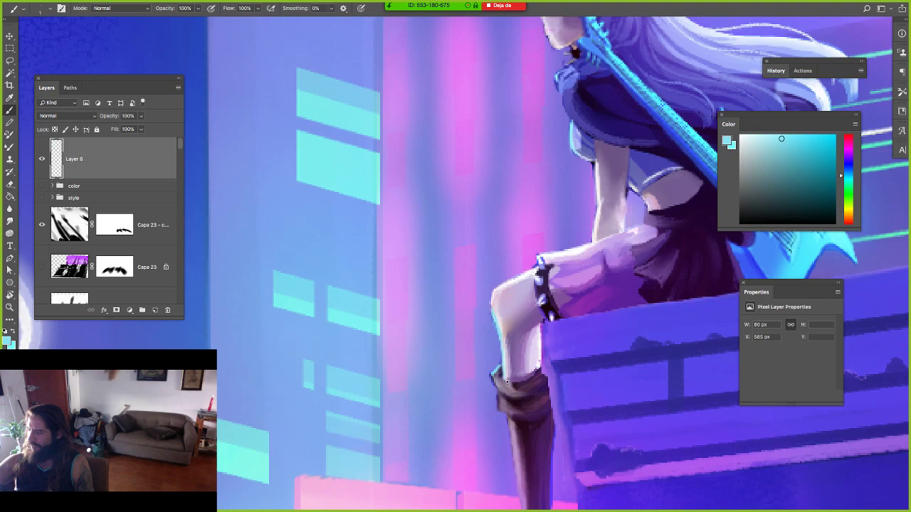
alt+click(495, 372)
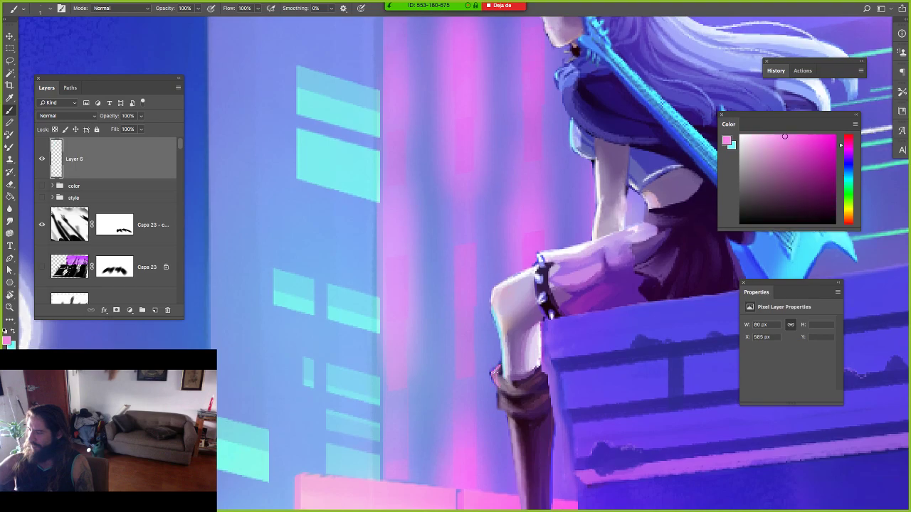
drag(495, 372, 507, 413)
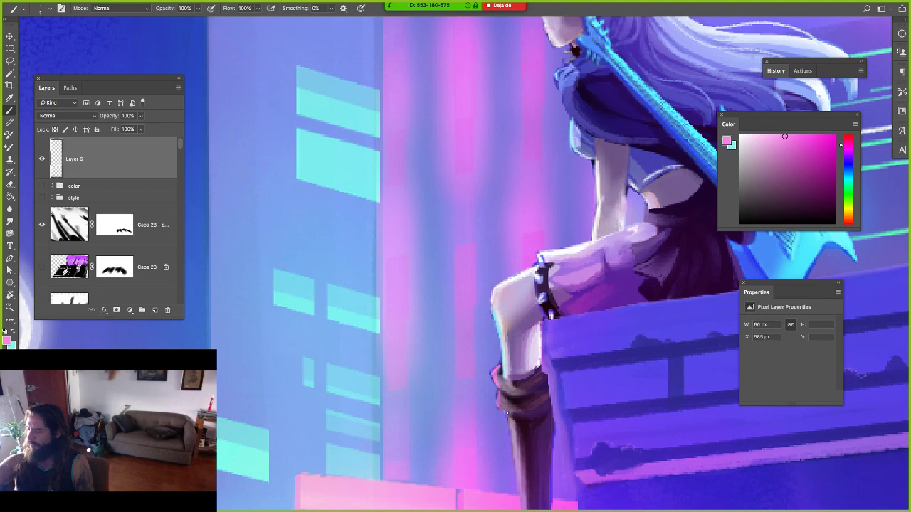
scroll(507, 413, down, 2)
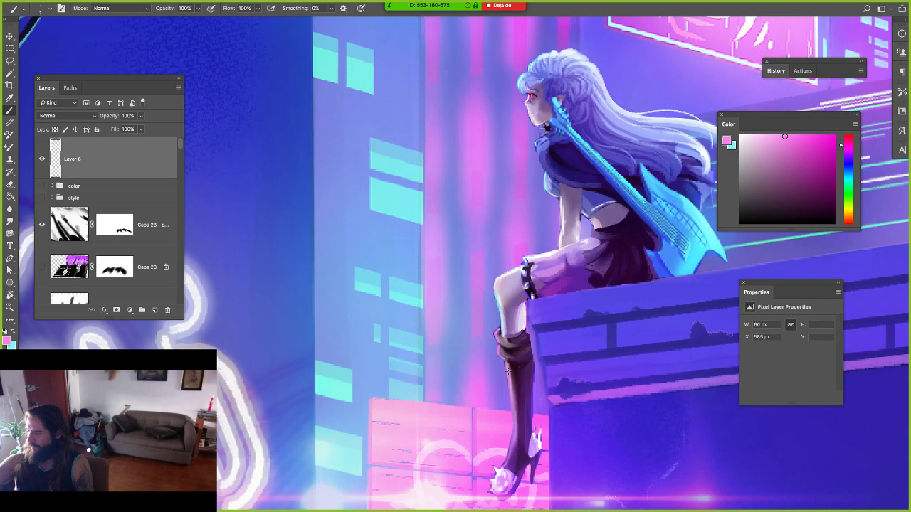
Touch up the edges of the character's cape and arm with violet, pink and white tones sampled from the painting.
drag(507, 372, 539, 294)
alt+click(537, 387)
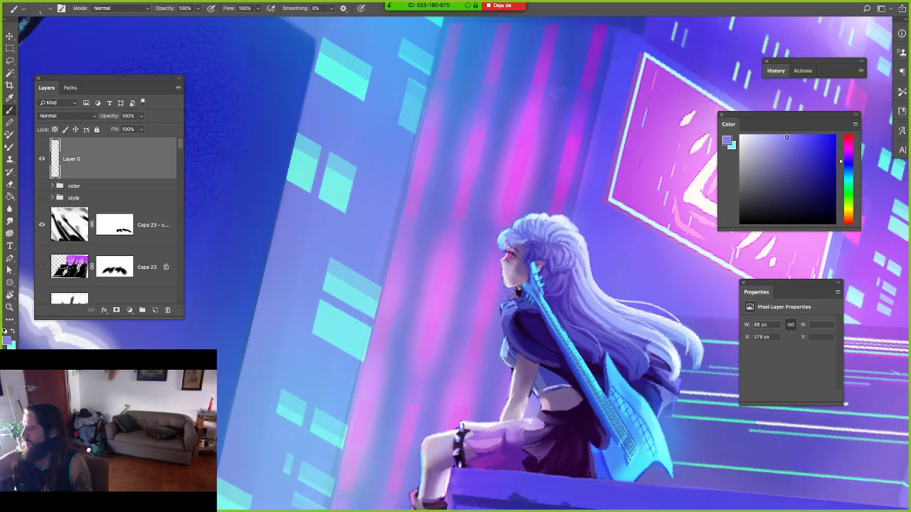
alt+click(510, 335)
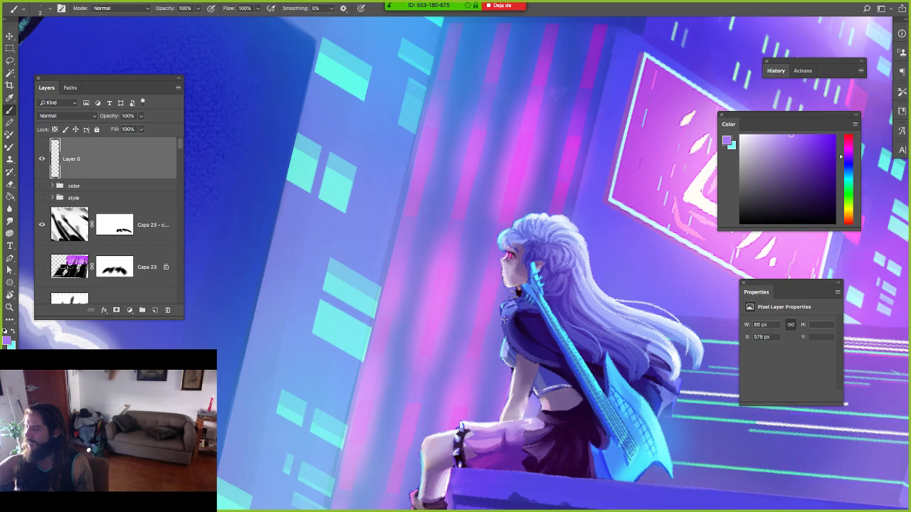
key(Escape)
key(z)
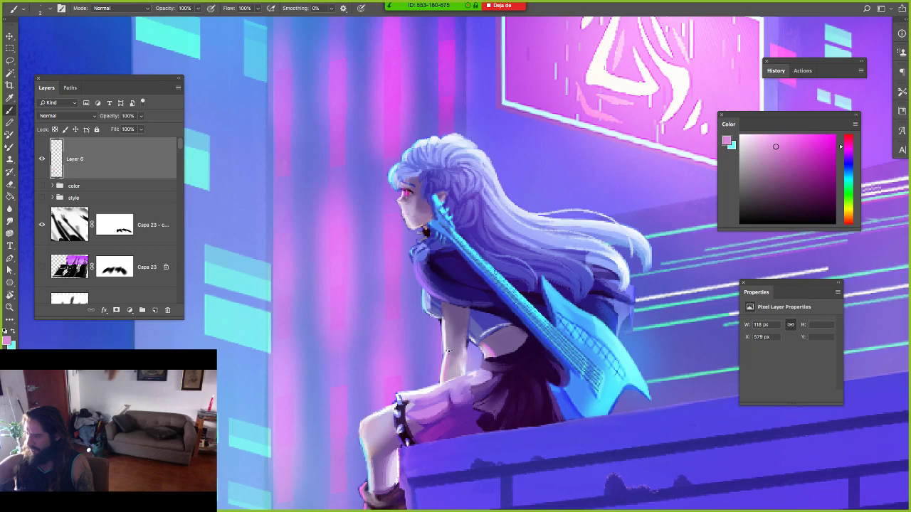
alt+click(449, 344)
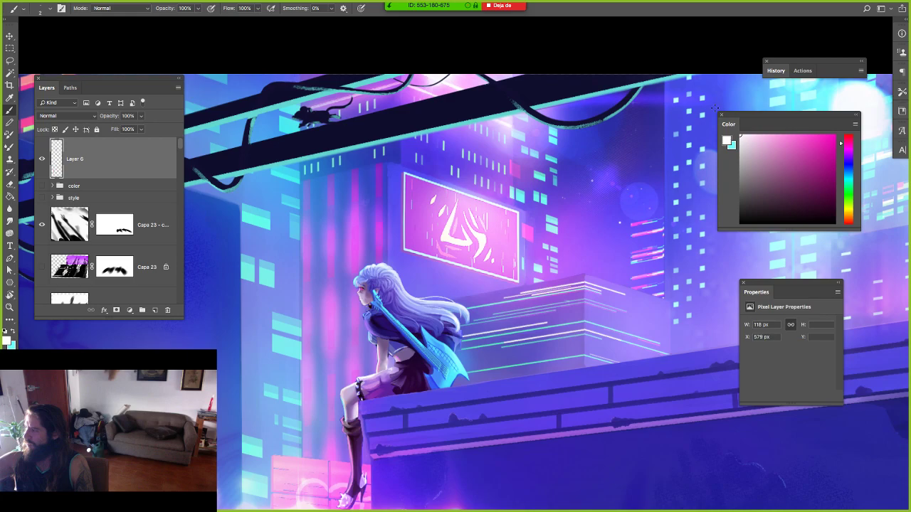
Examine the character's rim lights up close and against the whole painting.
key(z)
drag(488, 278, 395, 263)
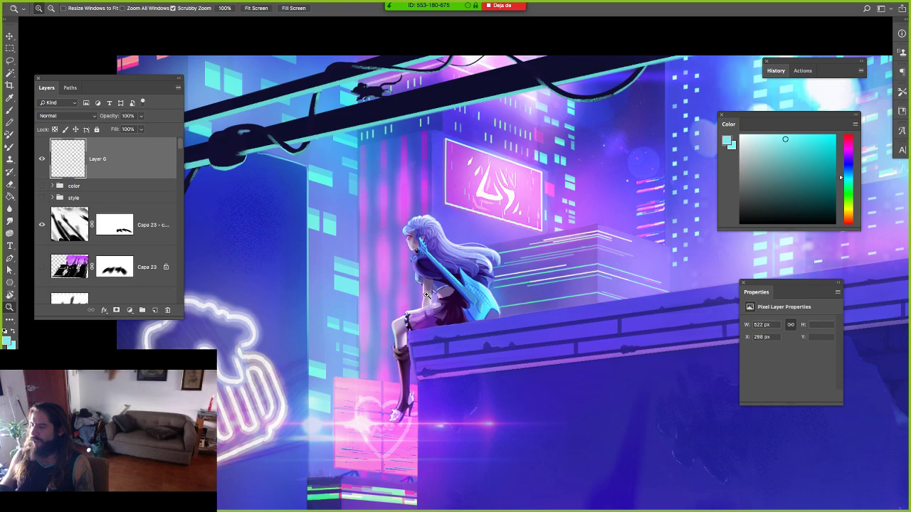
drag(426, 294, 493, 252)
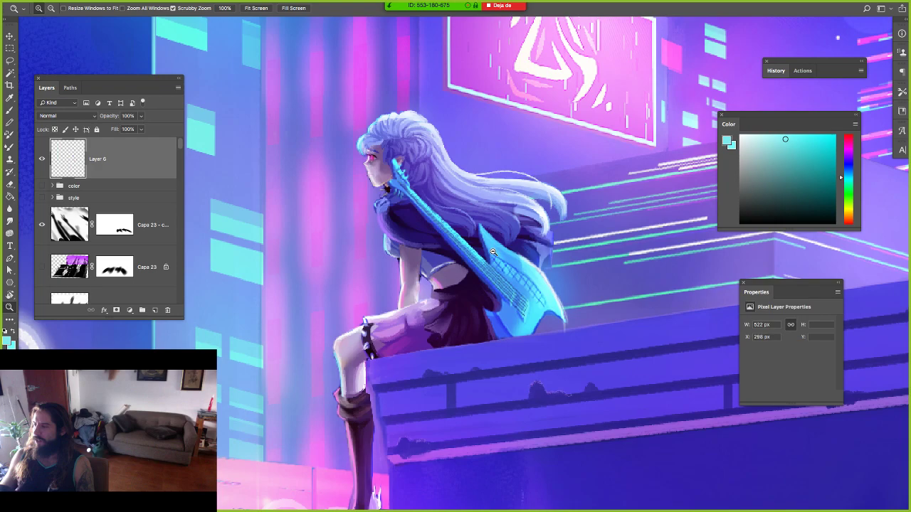
alt+click(494, 252)
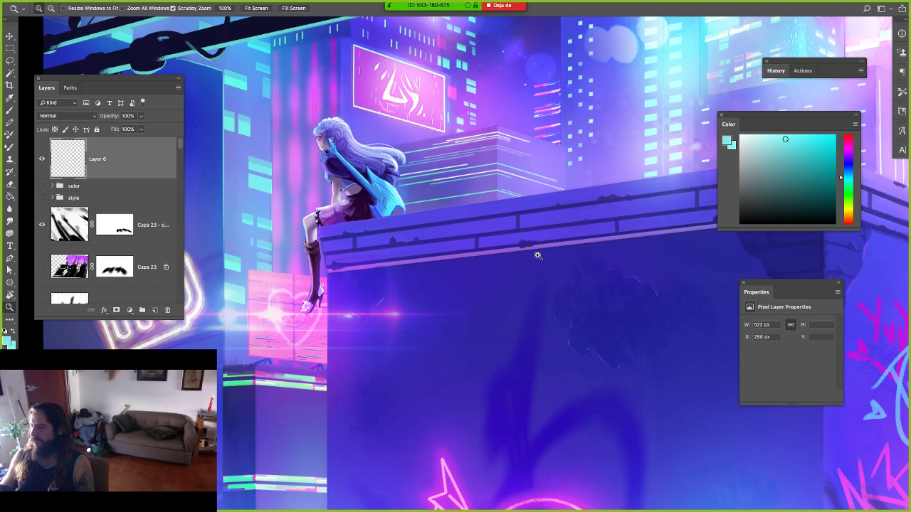
drag(356, 365, 284, 365)
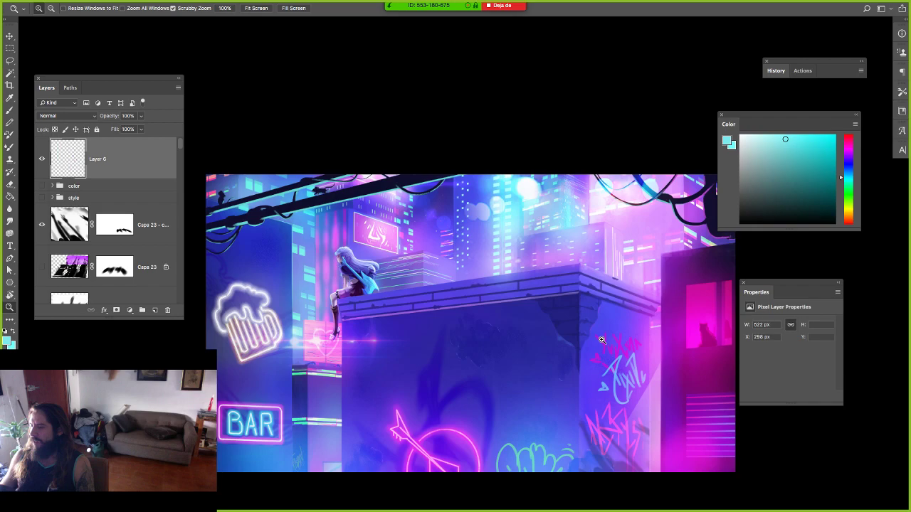
key(f)
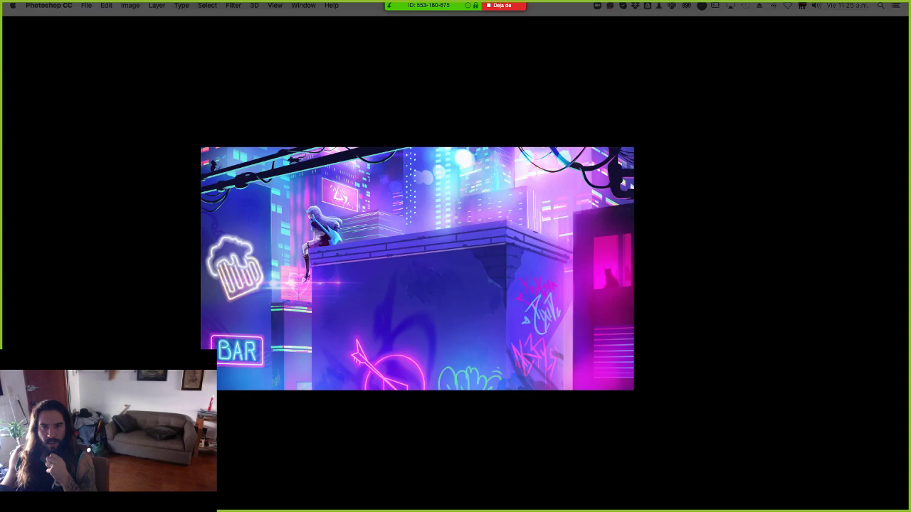
Switch to the Zoom meeting controls and start the webcam video.
mouse_move(337, 52)
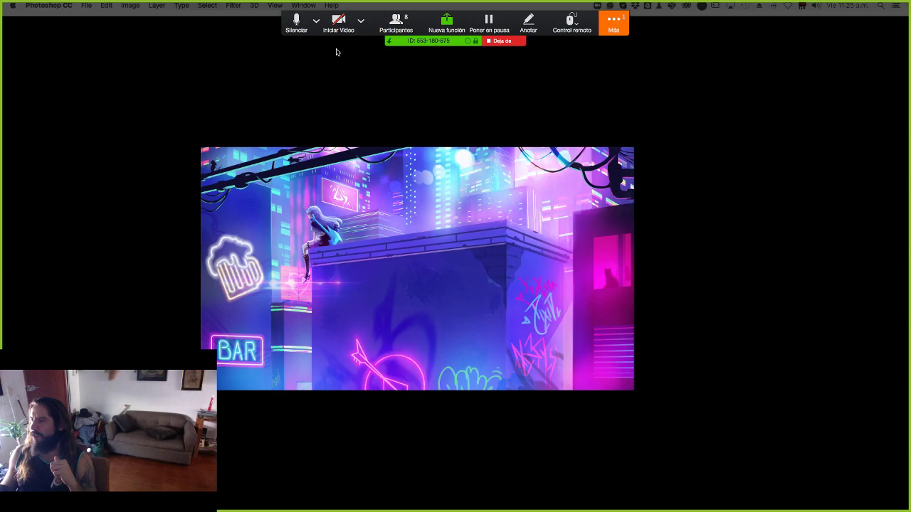
click(338, 21)
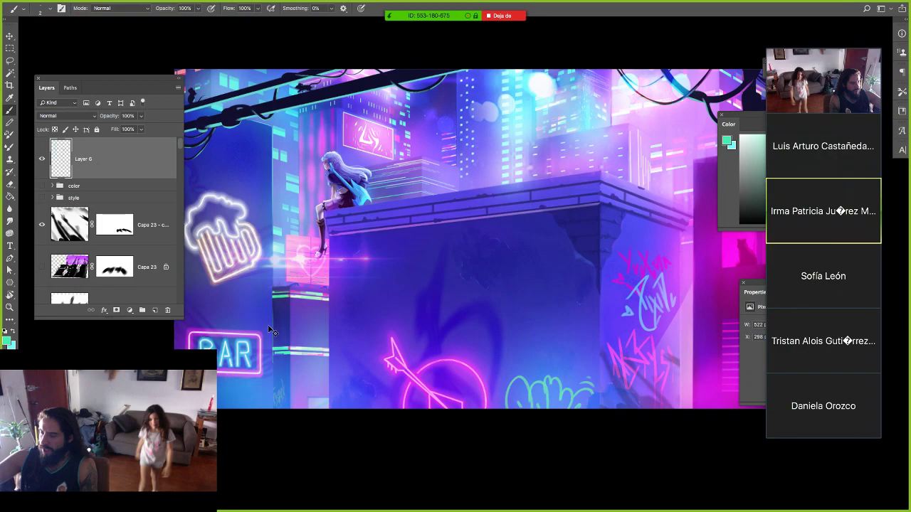
Examine the neon signs, the building base and the graffiti wall, then the overall composition.
key(z)
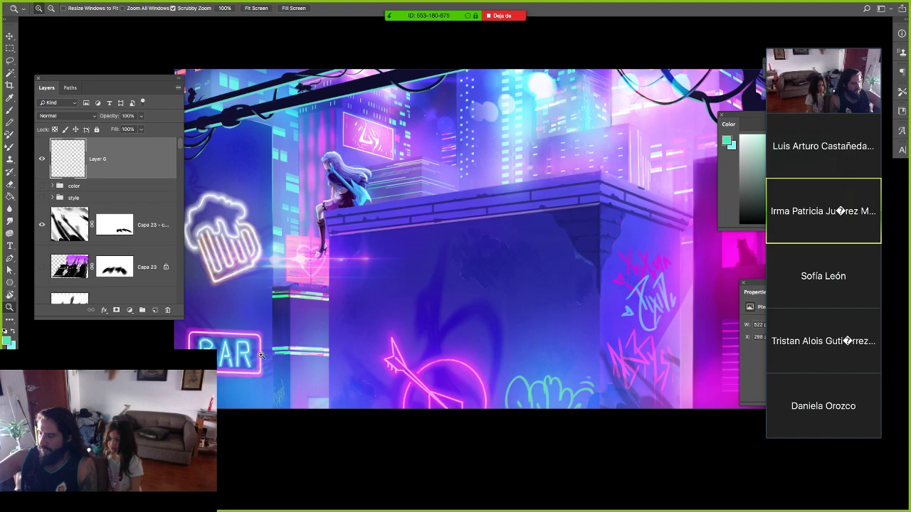
drag(261, 356, 340, 394)
key(b)
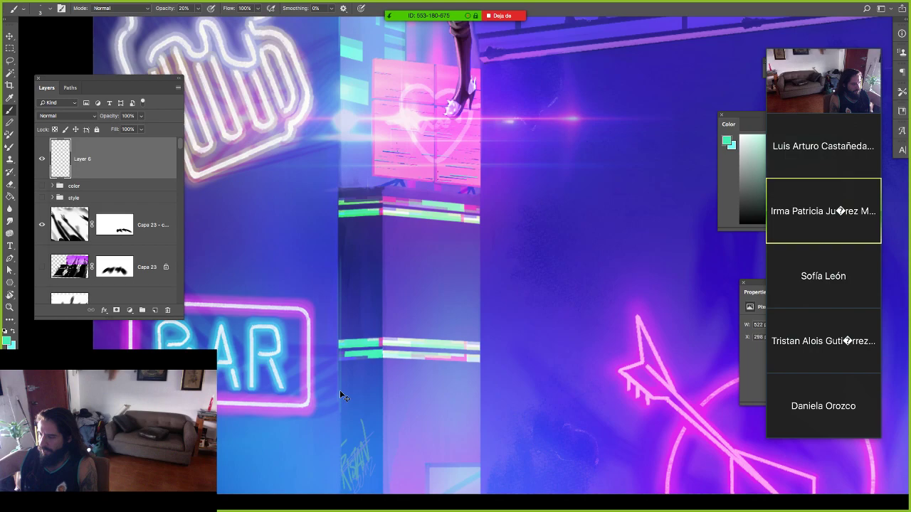
key(z)
drag(390, 200, 356, 195)
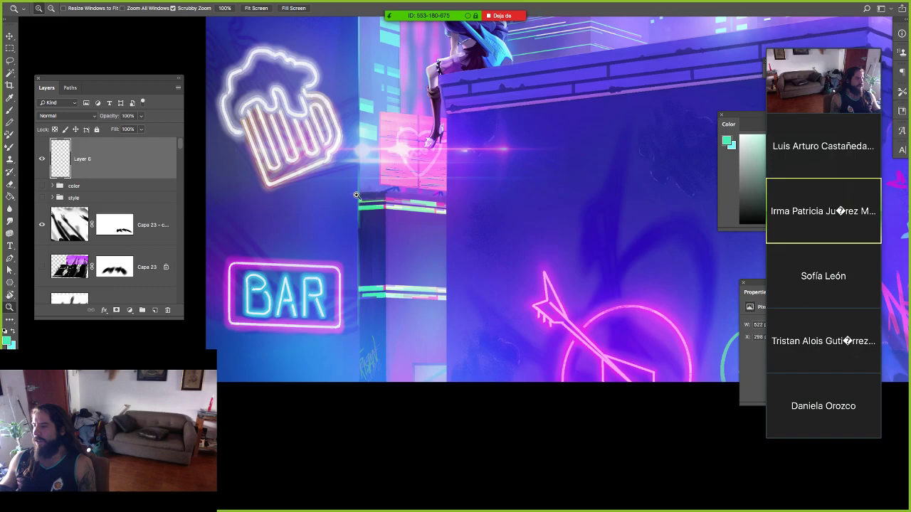
drag(356, 195, 265, 96)
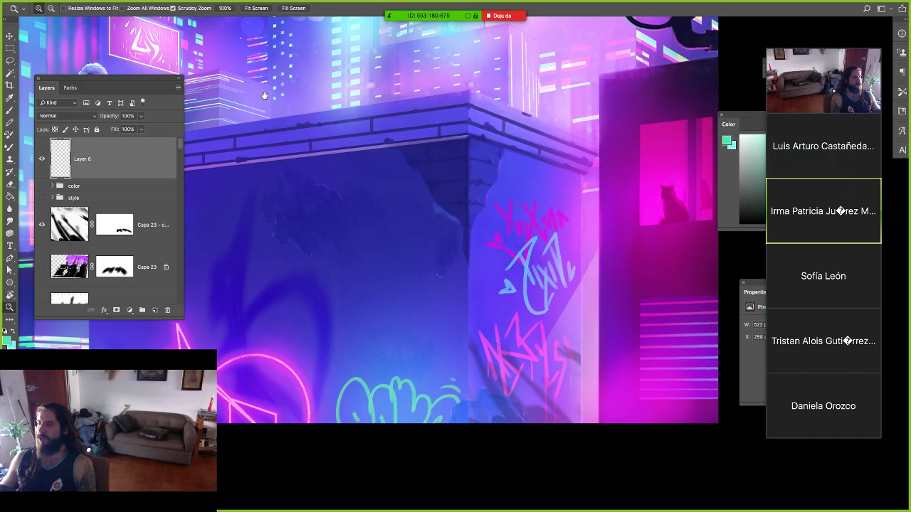
drag(264, 96, 415, 234)
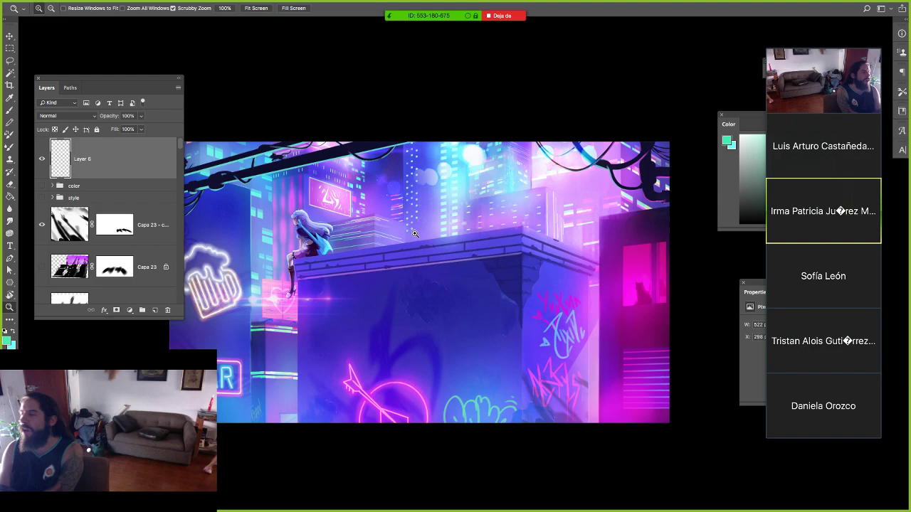
Flip the canvas horizontally for a composition check and sample the magenta of the BAR sign's border for the brush.
key(super+shift+h)
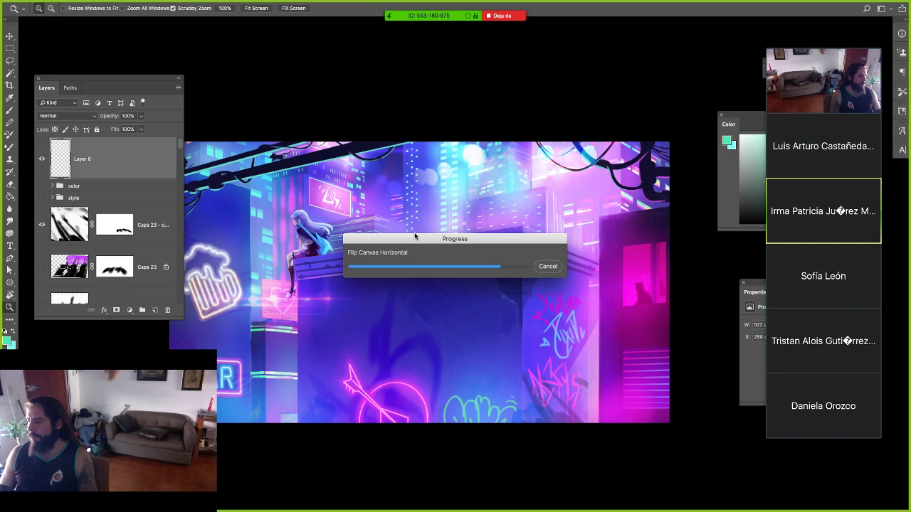
key(b)
key(F7)
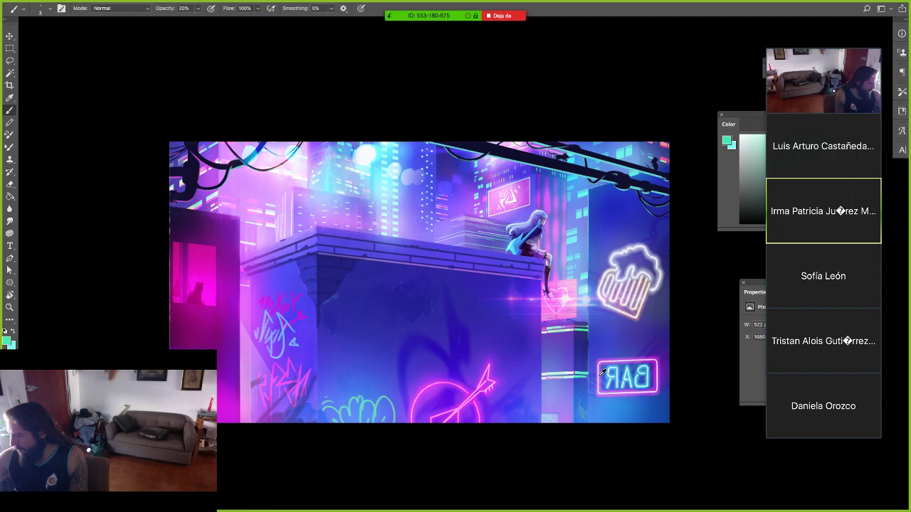
alt+click(601, 372)
key(7)
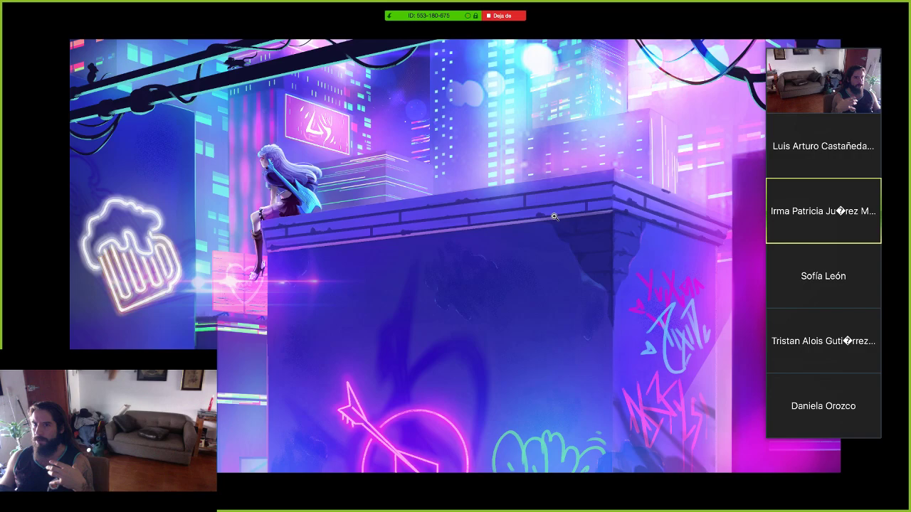
Review the whole painting without the interface, inspect the character and beer mug sign closely, and fit the image to the window.
key(f)
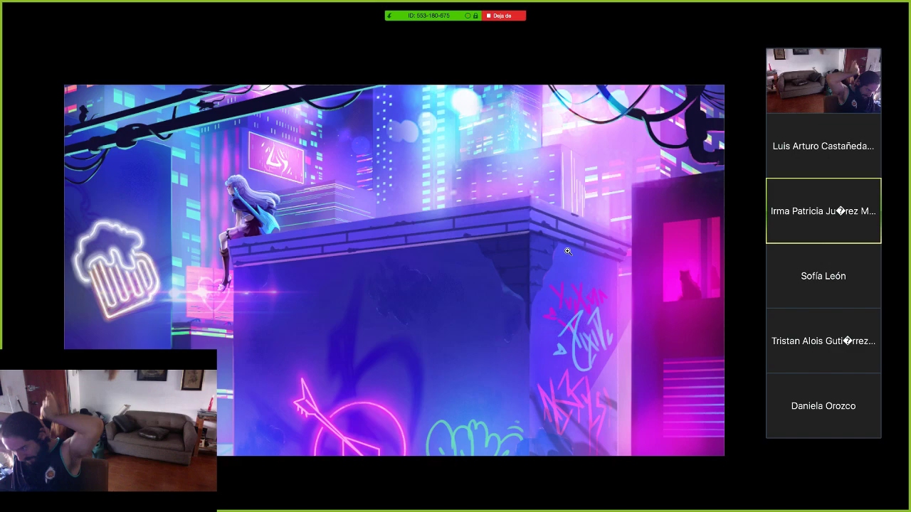
drag(568, 251, 475, 215)
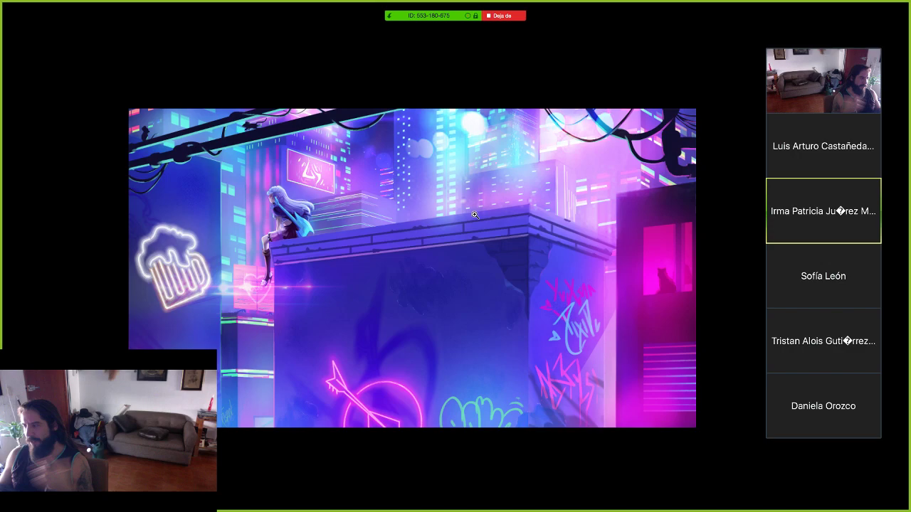
drag(475, 215, 464, 241)
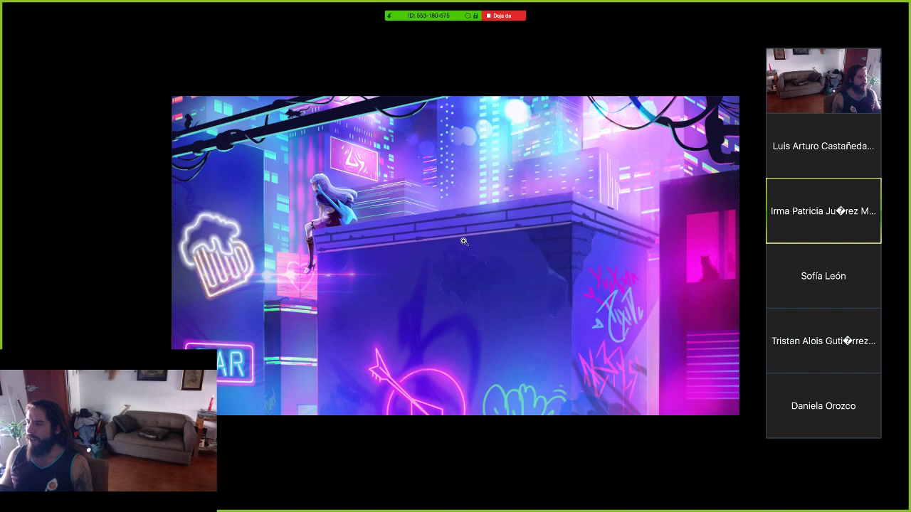
key(f)
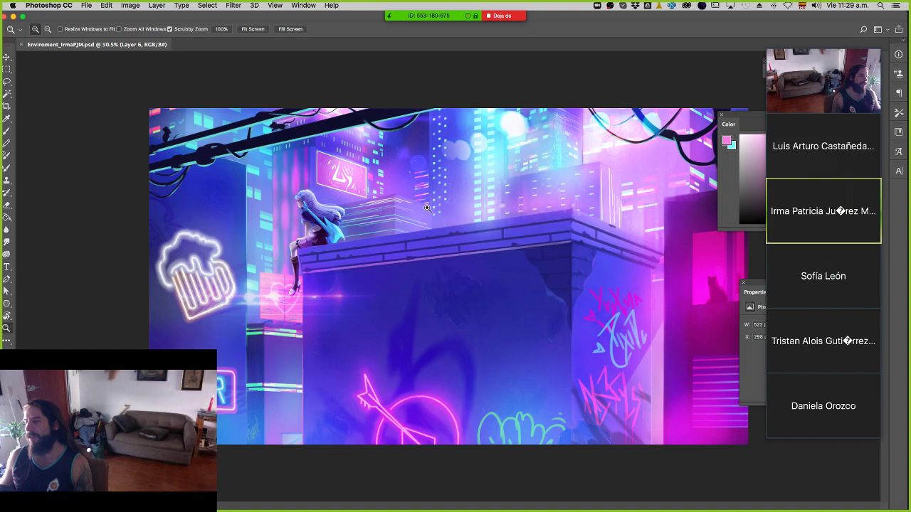
drag(194, 222, 255, 248)
key(Tab)
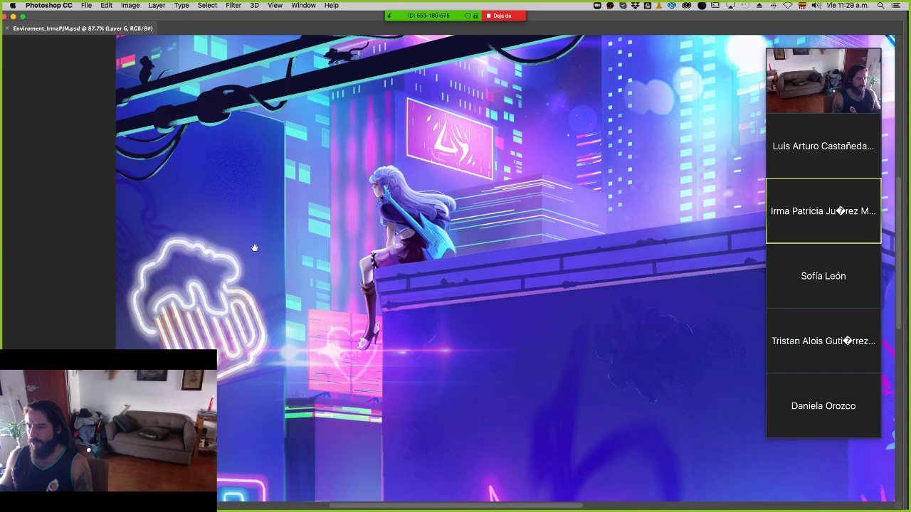
key(Tab)
key(super+0)
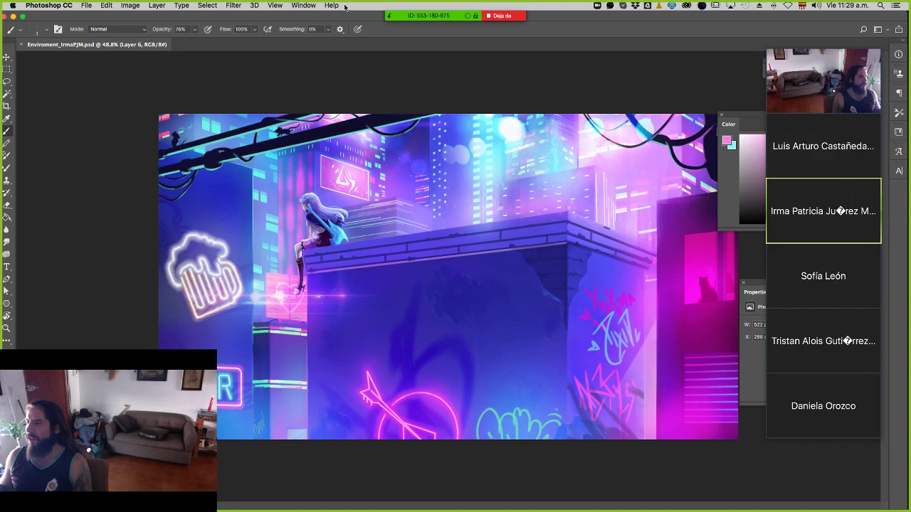
Show the Layers panel again and move the collapsed Color panel off the artwork.
click(303, 5)
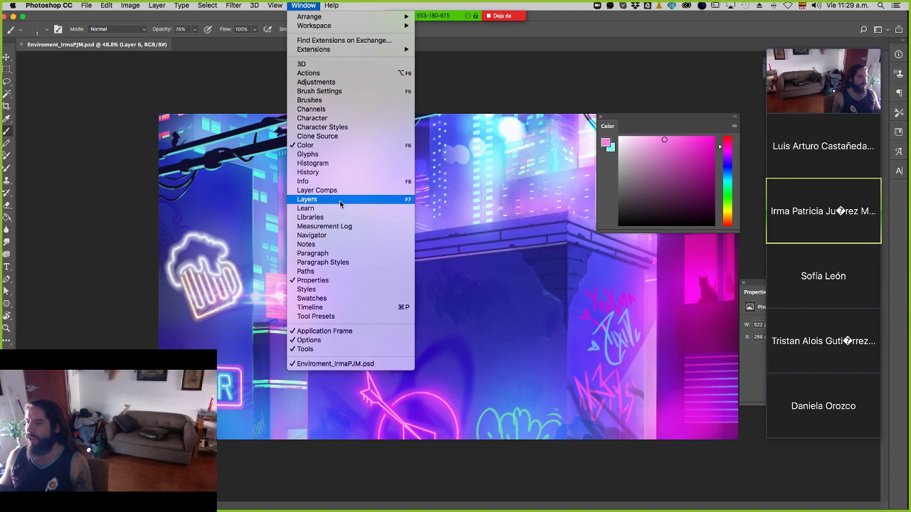
click(340, 202)
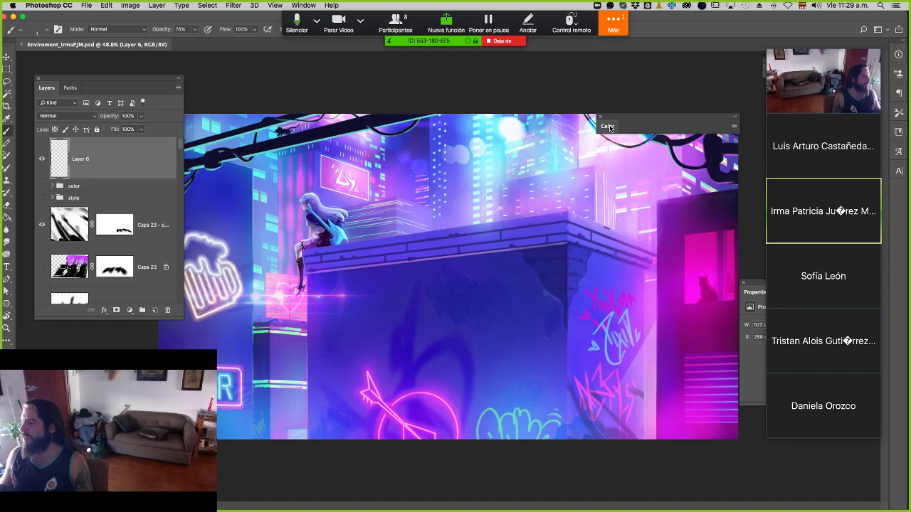
drag(610, 127, 619, 83)
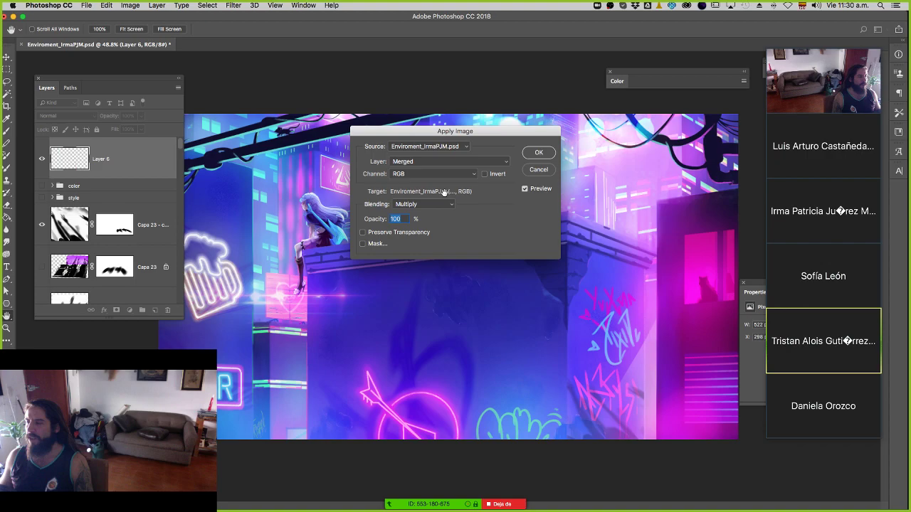
Fill the new top layer with the merged image using Apply Image at 100% and run the High Pass filter on it.
key(Return)
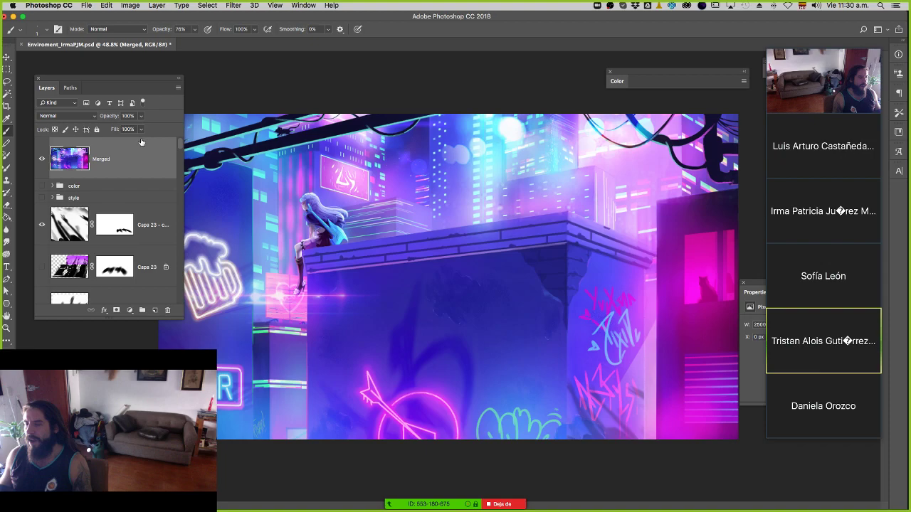
click(233, 5)
mouse_move(285, 202)
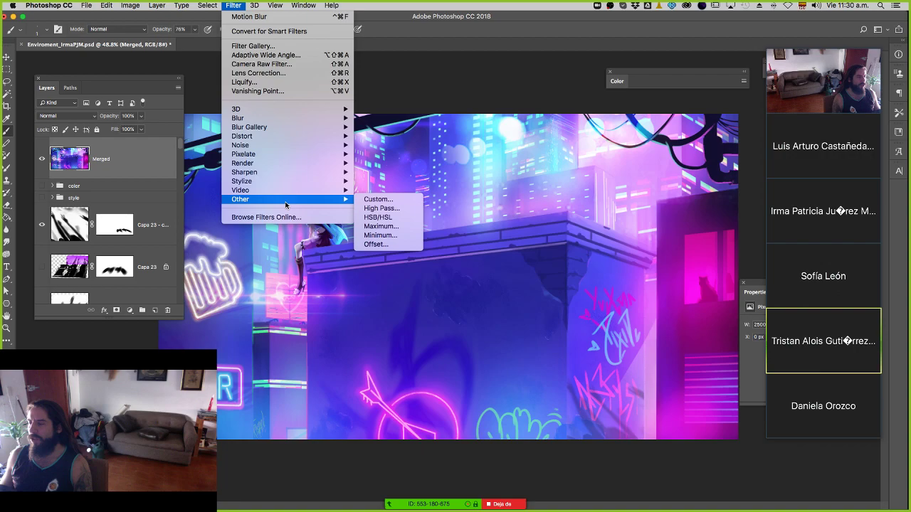
click(234, 105)
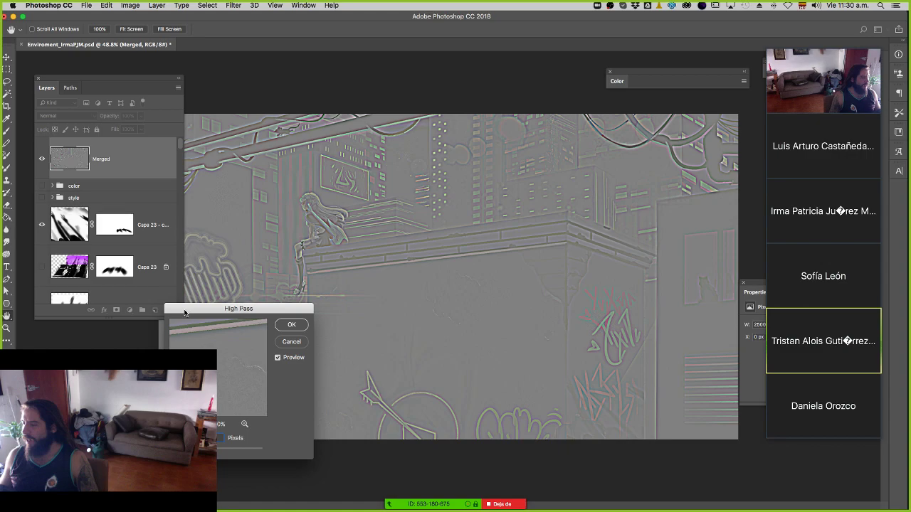
key(Return)
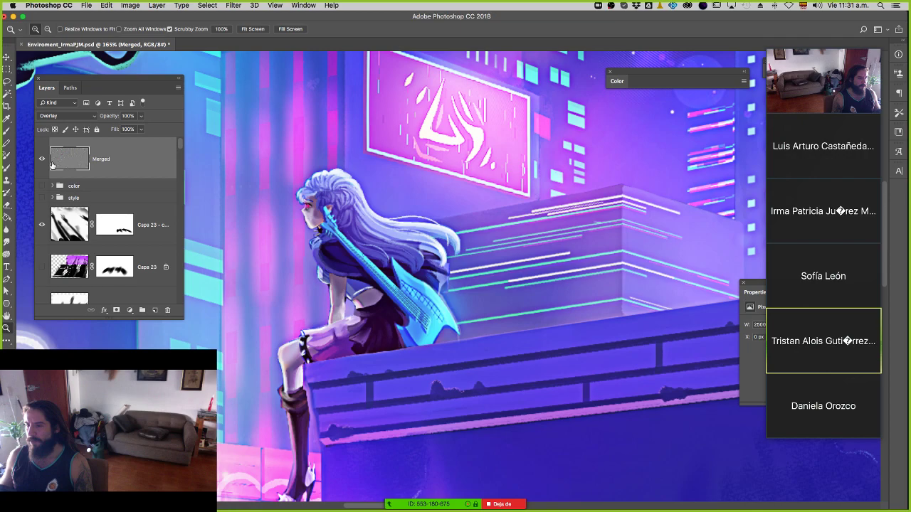
Lower the Overlay sharpening layer's opacity to 60% and compare its effect on the character and the whole painting.
drag(141, 115, 126, 129)
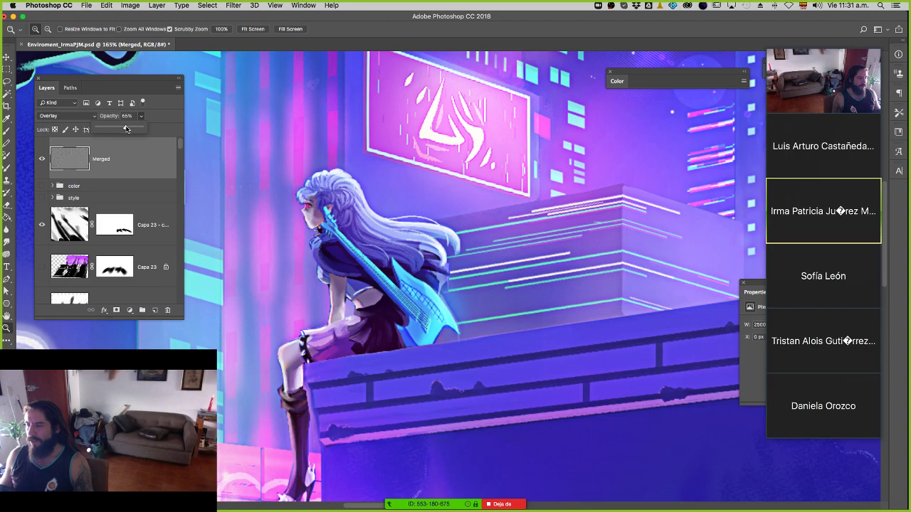
key(super+0)
click(42, 159)
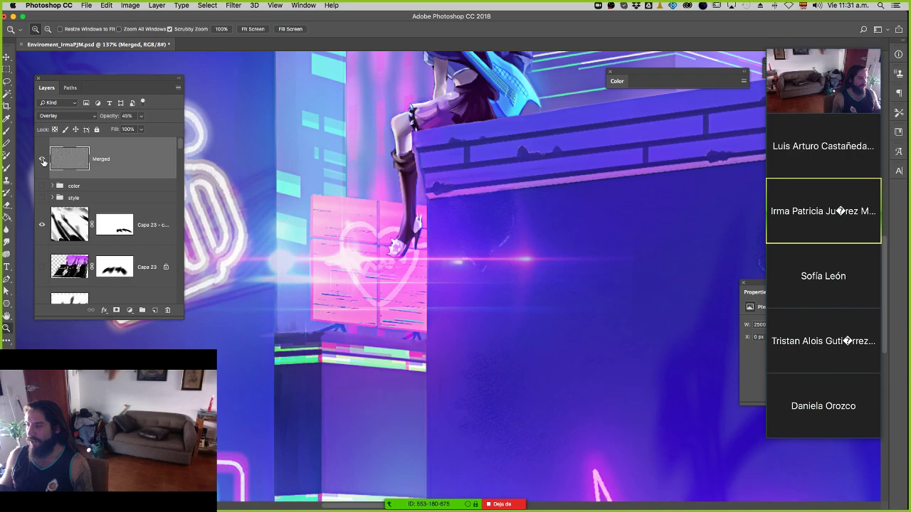
key(super+0)
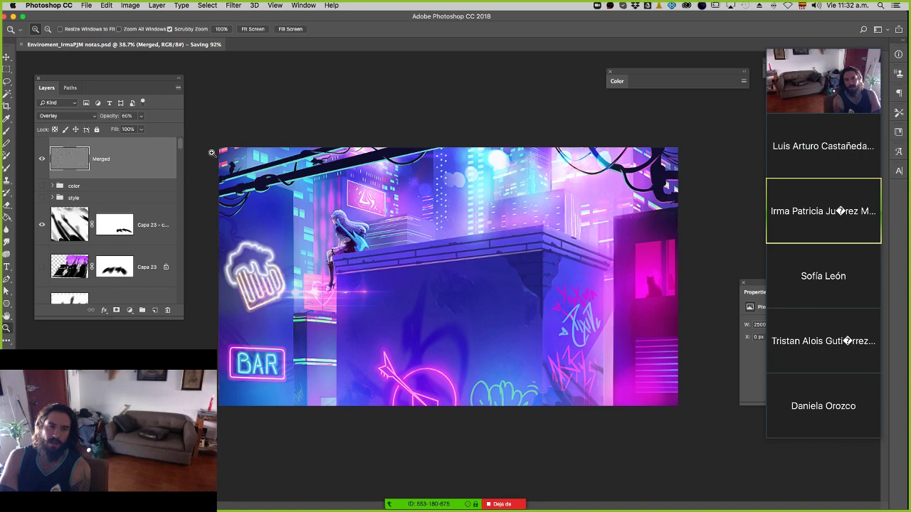
drag(342, 213, 477, 239)
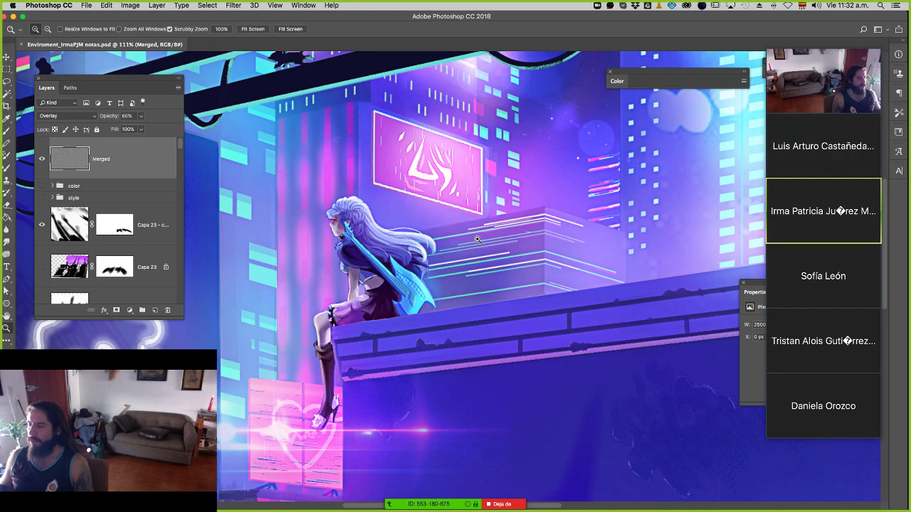
drag(477, 240, 424, 222)
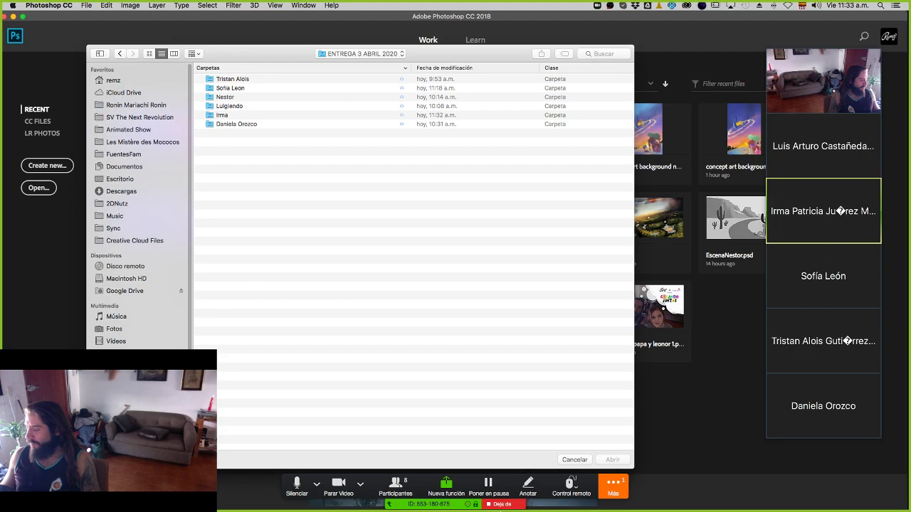
Switch to the Zoom group chat and send everyone "pues ponle ram", "limpia la basura" and "o CONECTA TU CELULAR PARA HABLAR".
click(593, 297)
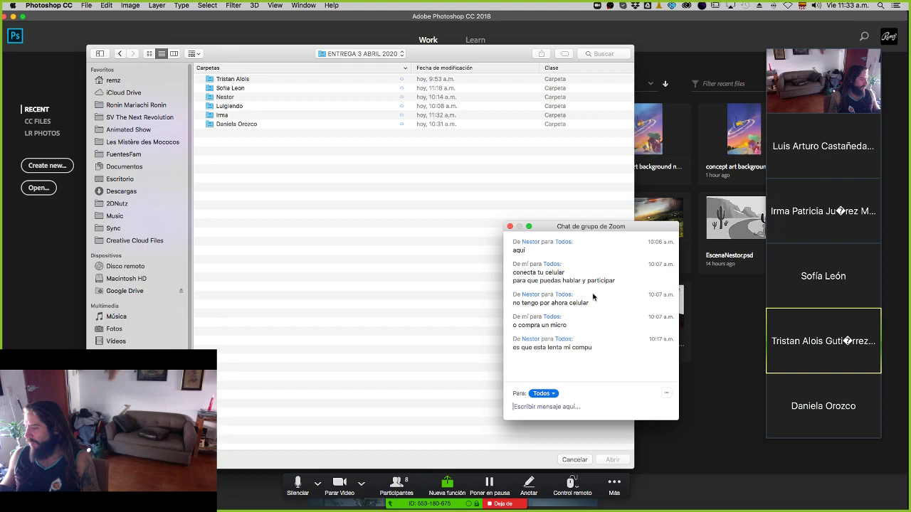
text(o)
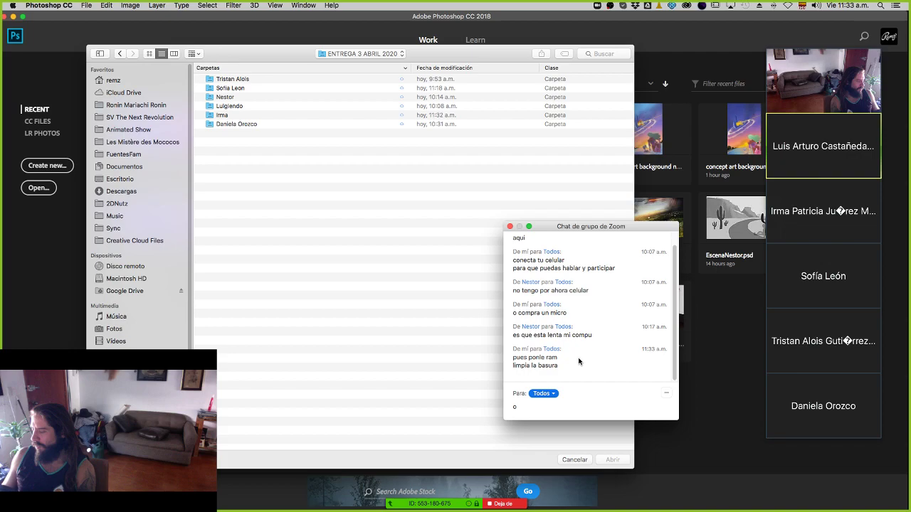
text(CONECTA TU CELULAR PARA HABLAR)
key(Return)
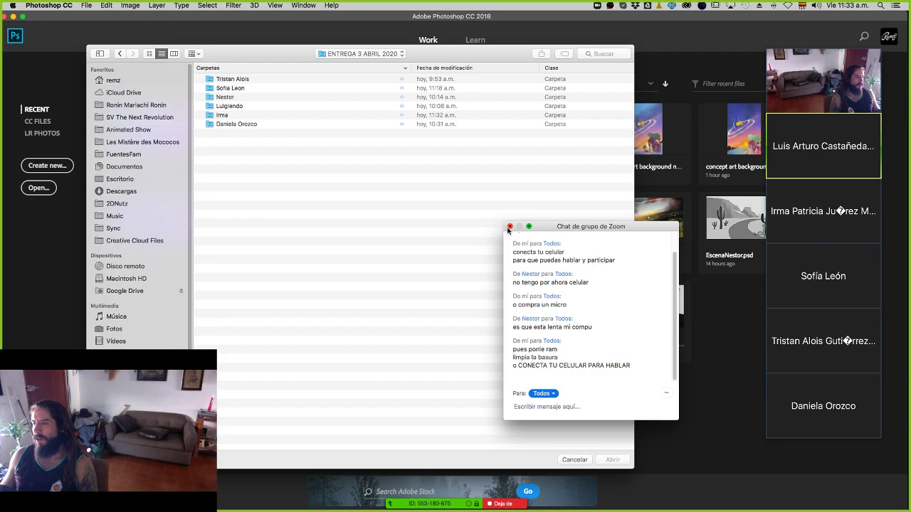
drag(547, 229, 582, 223)
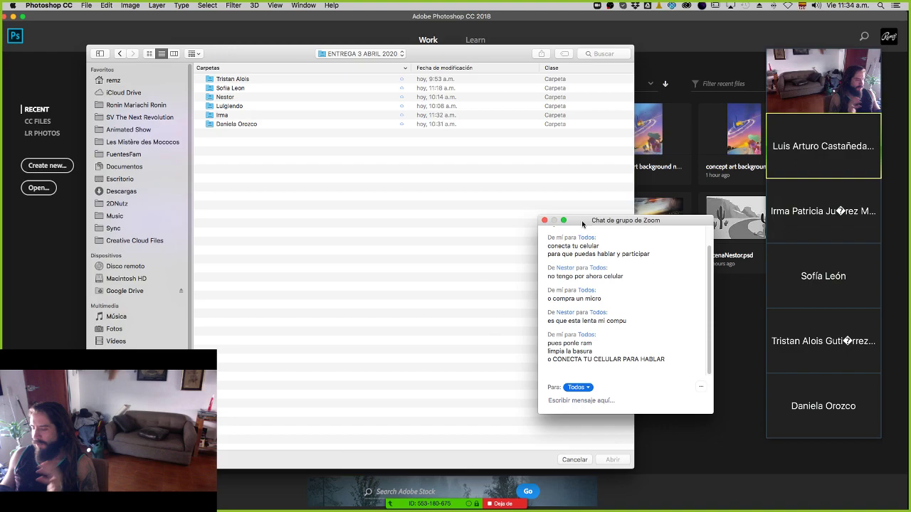
drag(582, 224, 555, 226)
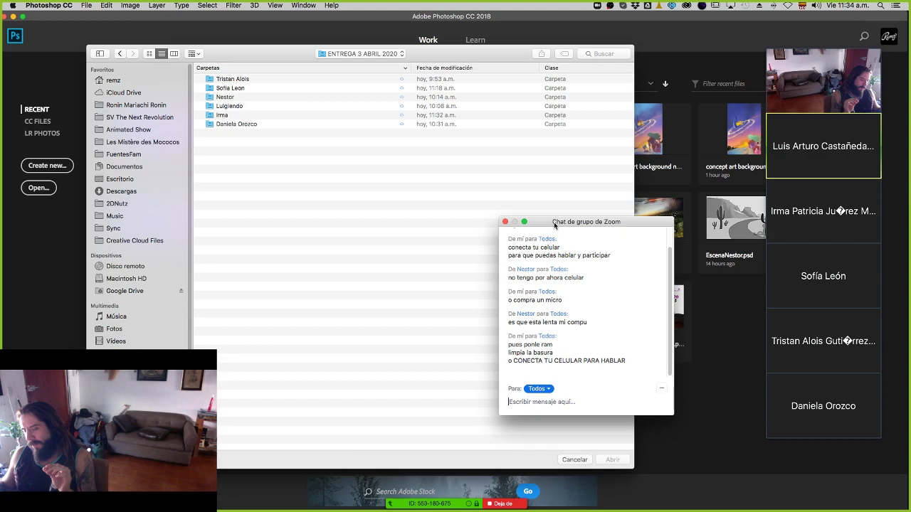
drag(556, 225, 590, 224)
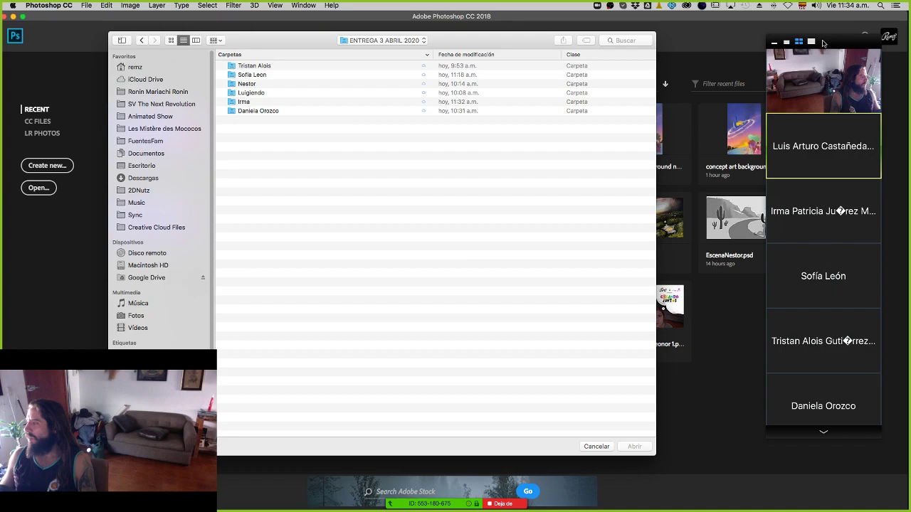
Open nuevo trabajo.jpg and Anja.psd together from the next student's folder and bring nuevo trabajo.jpg to the front.
double_click(256, 102)
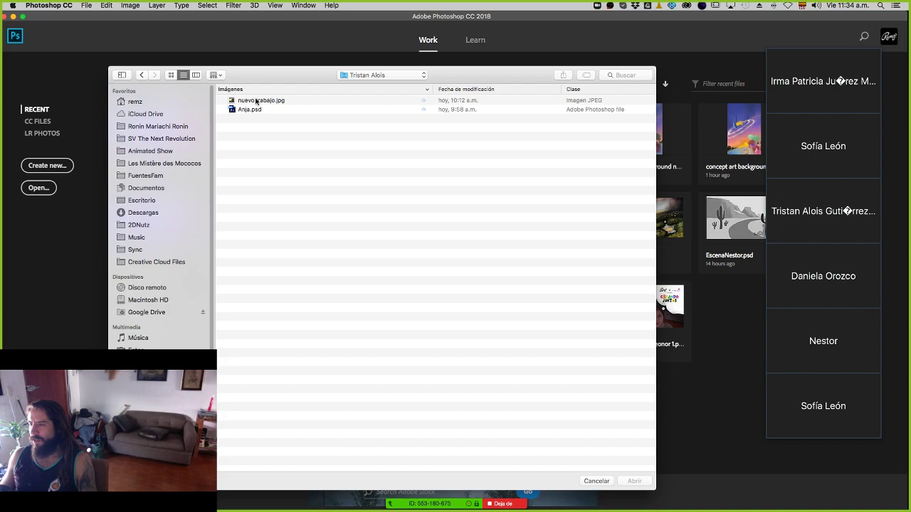
key(super+a)
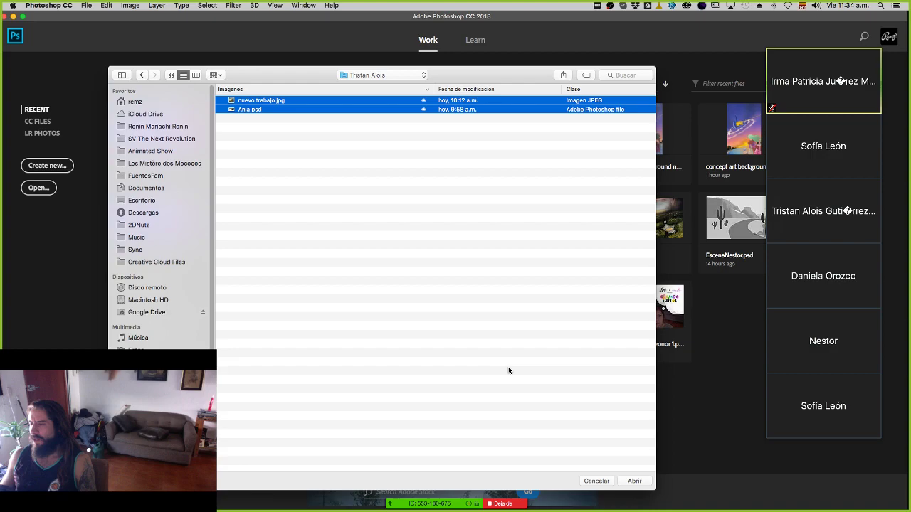
click(634, 481)
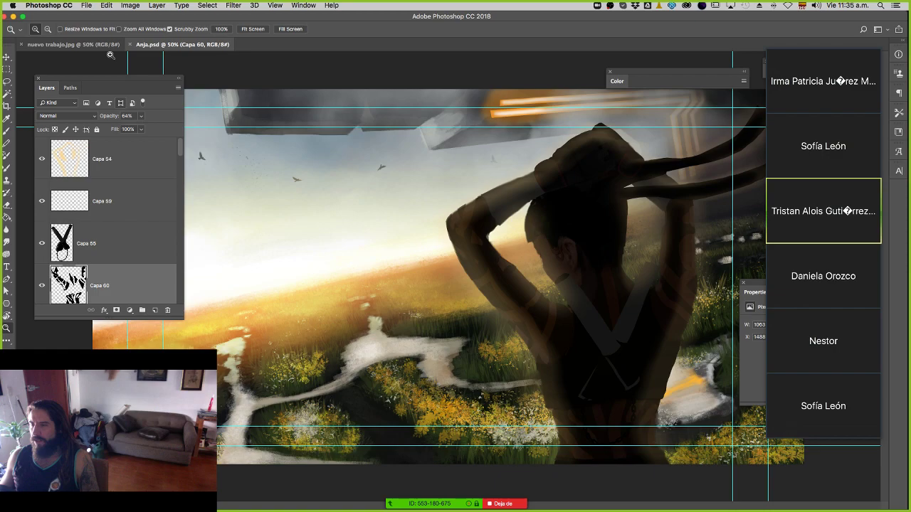
click(107, 45)
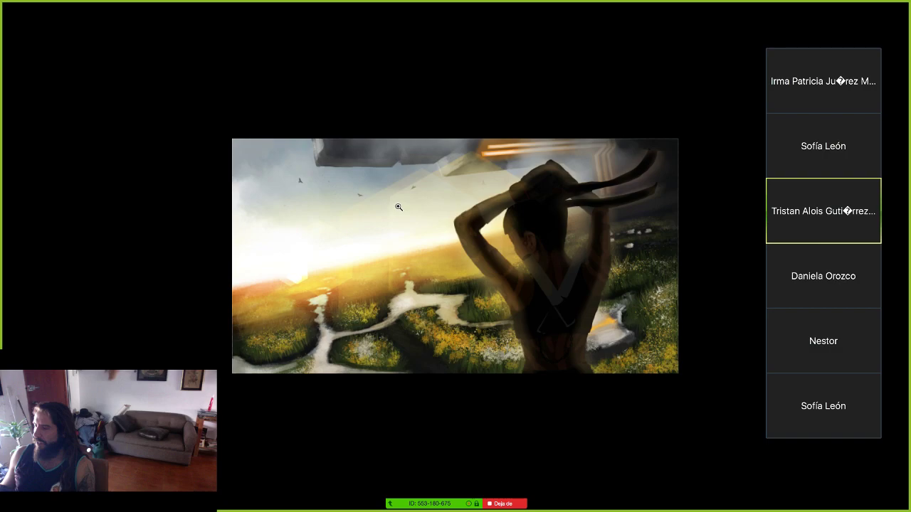
Review the backlit figure and flower field full screen without the interface, both close up and as a whole.
click(517, 282)
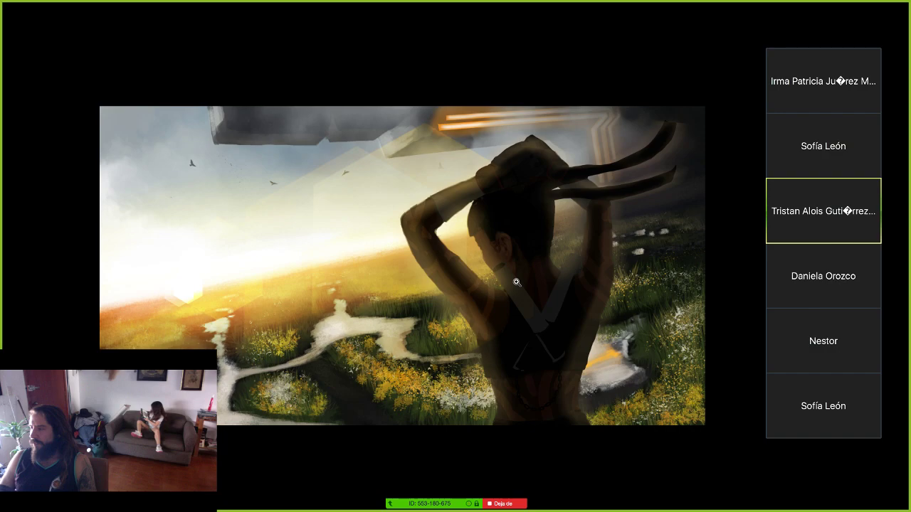
click(524, 313)
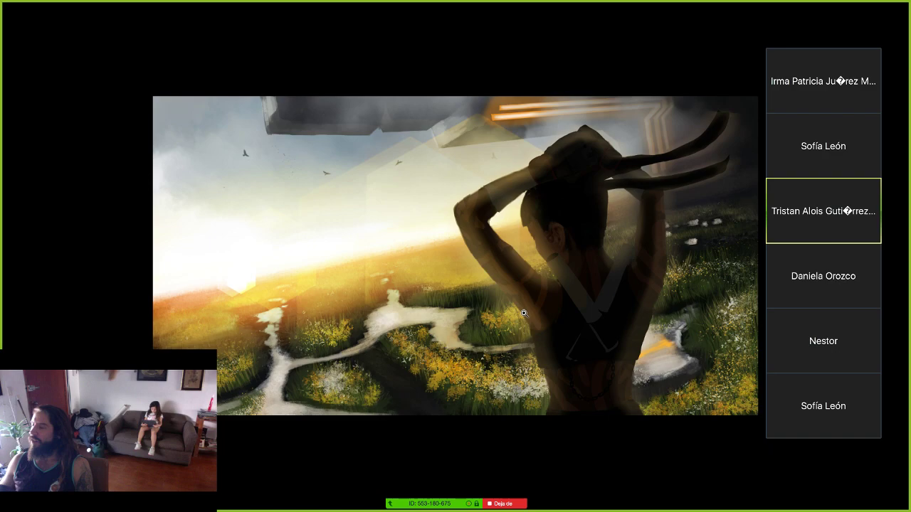
drag(523, 313, 449, 327)
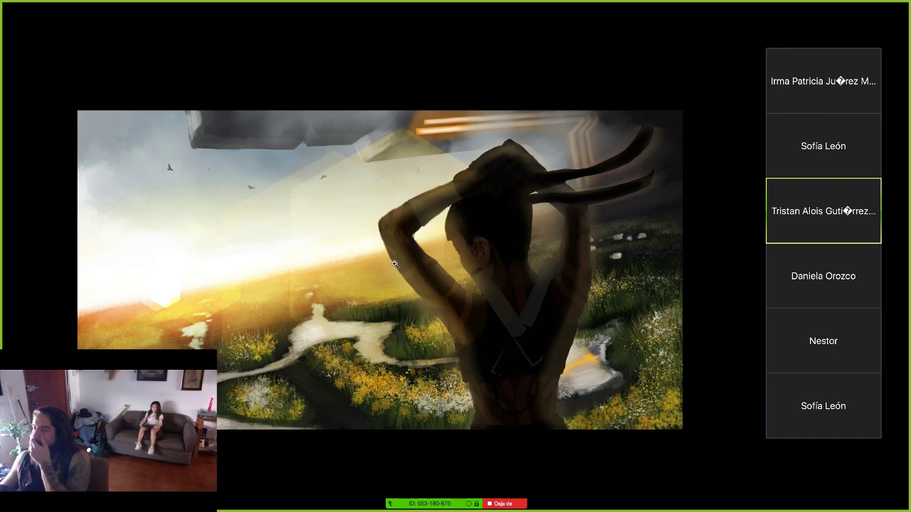
drag(414, 292, 341, 282)
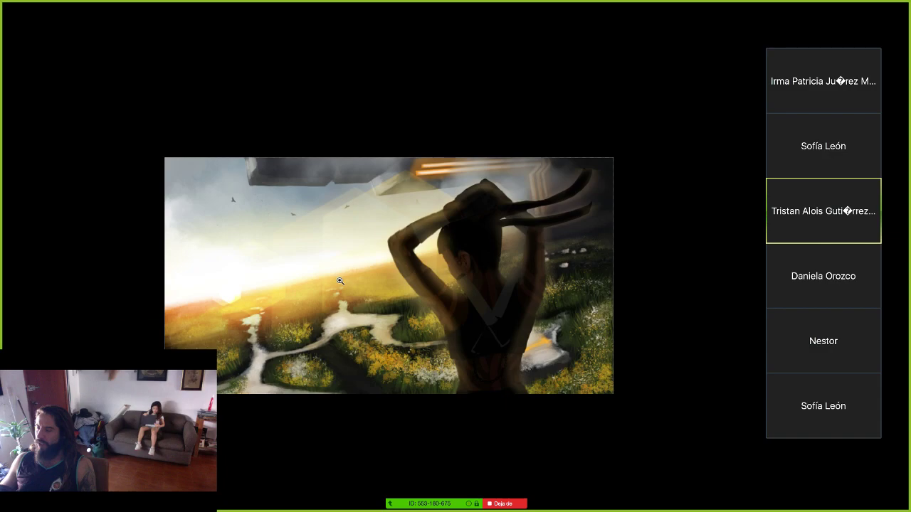
Show the panels again, sample the brown skin tone from the face for the brush, and add a new Color Dodge layer.
key(Tab)
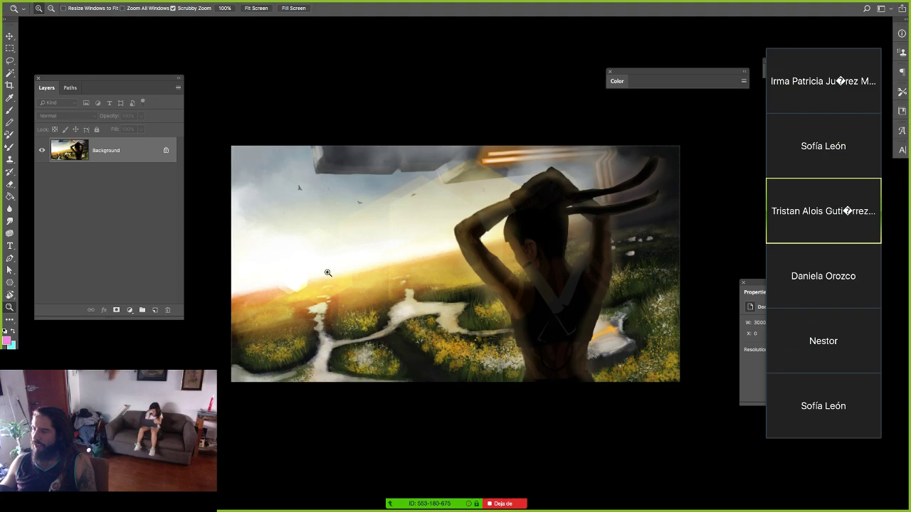
key(b)
alt+click(520, 248)
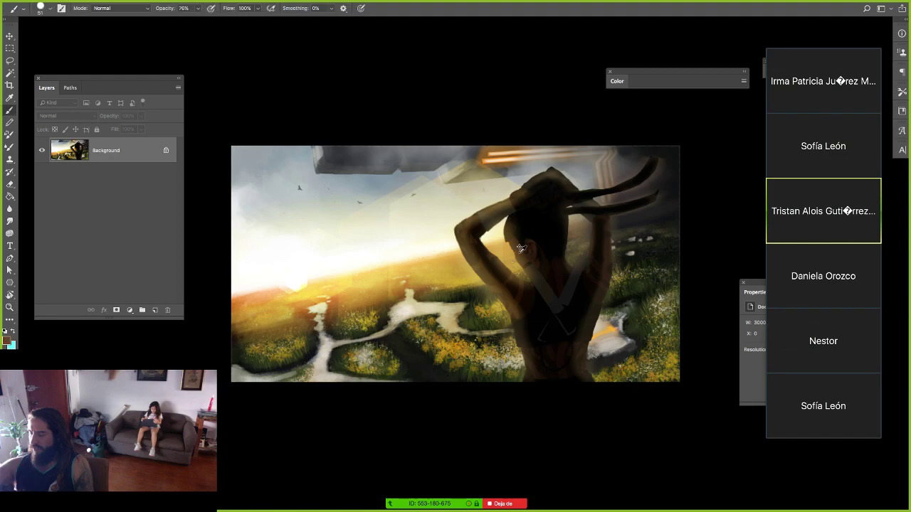
key(super+alt+z)
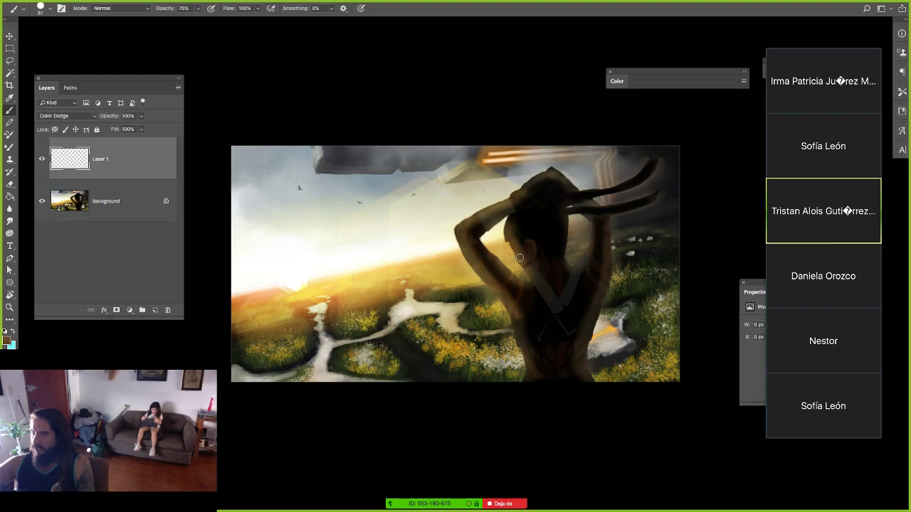
Paint warm rim light along the figure's raised arm, face, neck and head with a 32 px brush on the Color Dodge layer.
key(bracketleft)
key(bracketleft)
key(bracketleft)
mouse_move(509, 236)
mouse_down()
mouse_move(519, 260)
mouse_move(469, 291)
mouse_move(528, 298)
mouse_up()
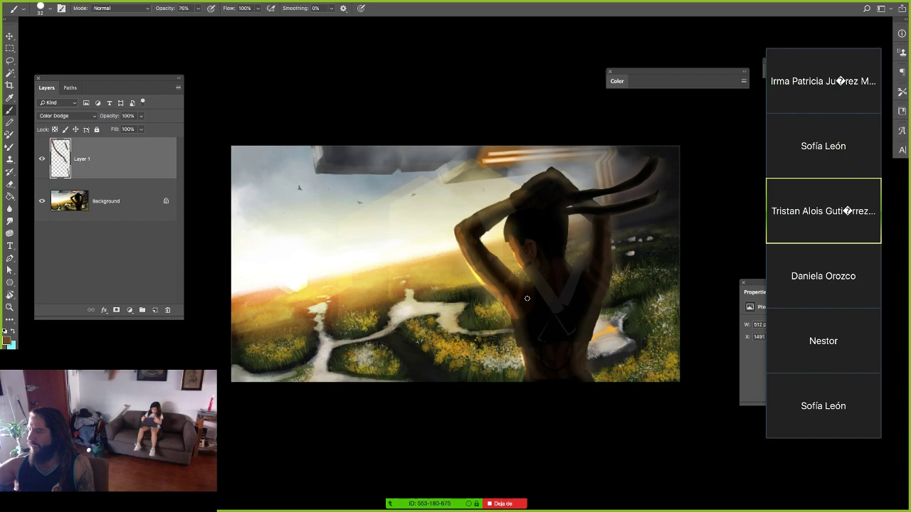
drag(532, 266, 513, 247)
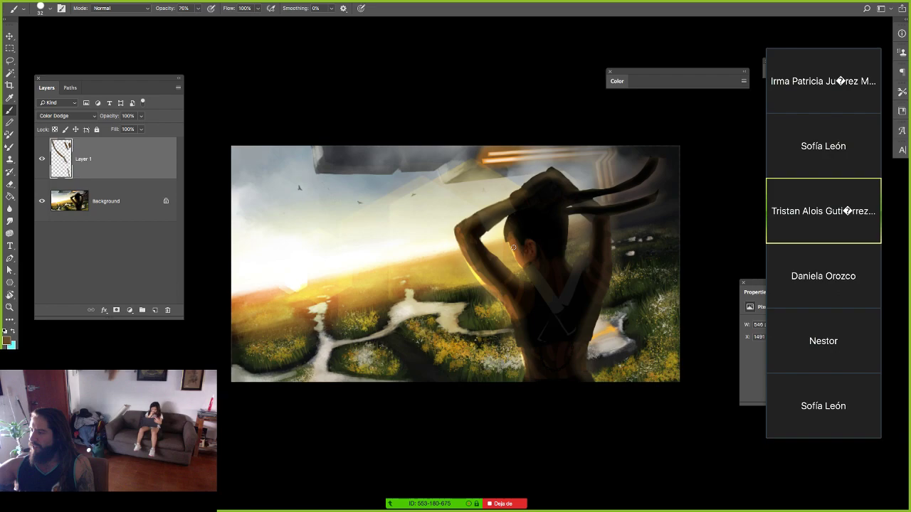
drag(459, 225, 543, 171)
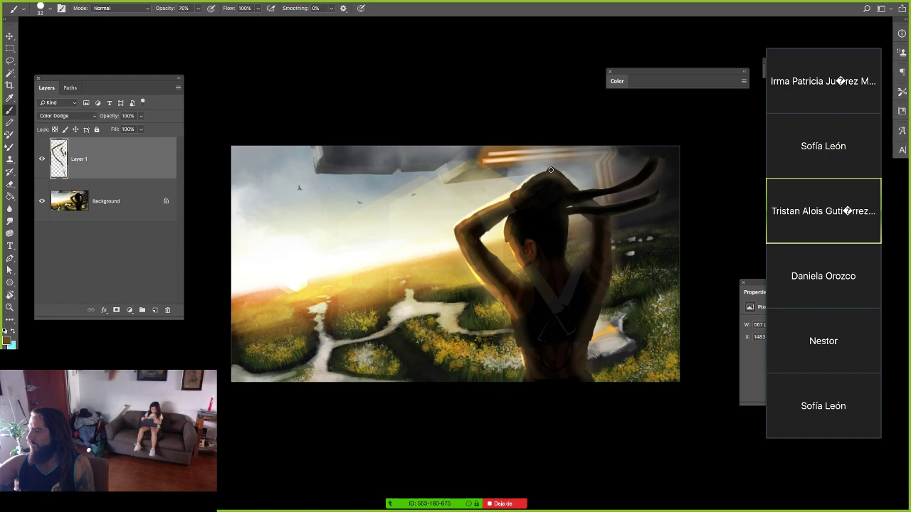
drag(550, 170, 520, 382)
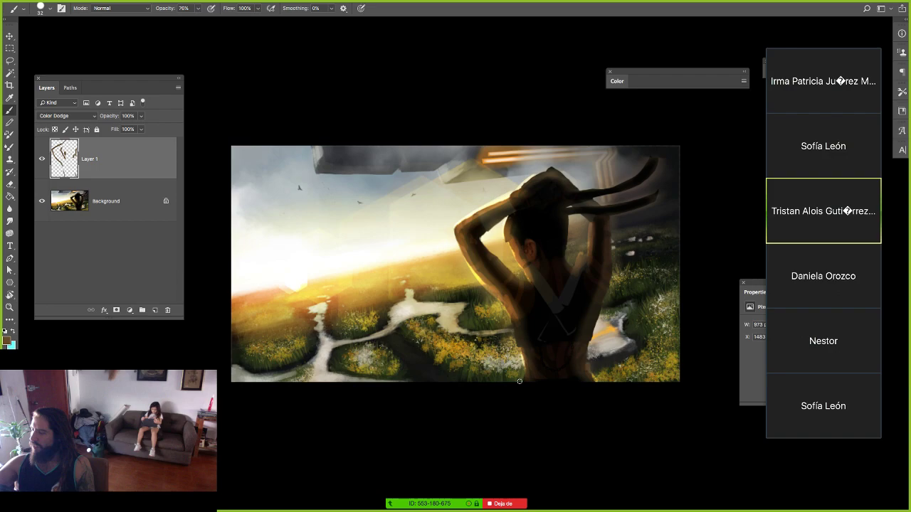
Enlarge the brush to about 126 px and paint a broad warm glow up the sunlit side of the figure's torso.
key(])
key(])
key(])
key(])
key(])
key(])
key(])
key(])
key(])
key(])
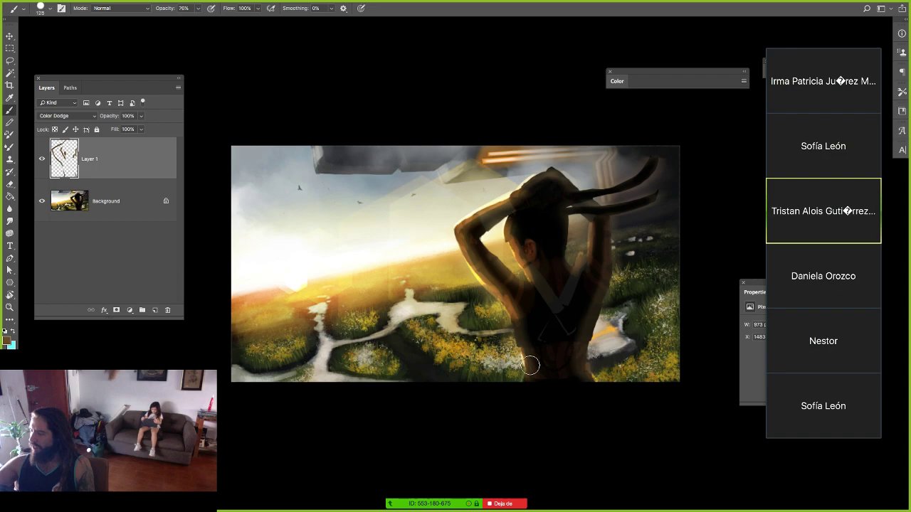
key(bracketleft)
key(bracketleft)
key(bracketleft)
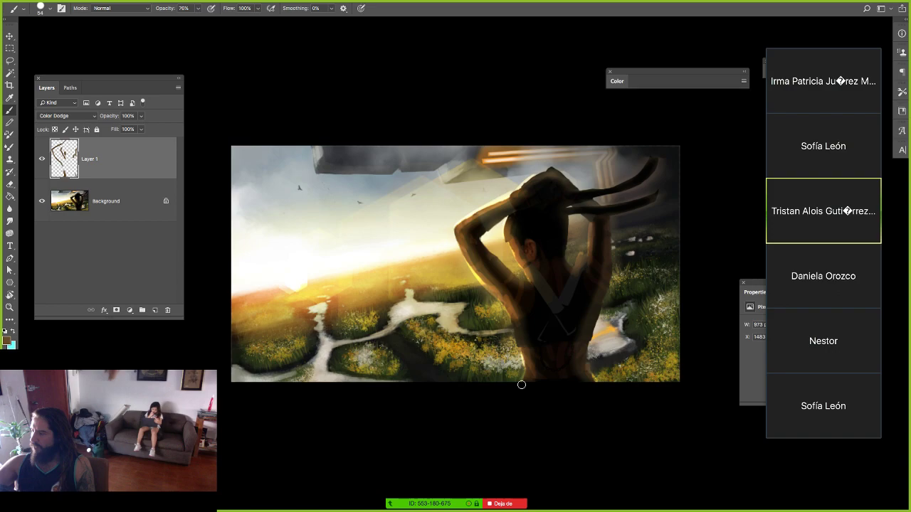
key(bracketright)
key(bracketright)
key(bracketright)
key(bracketright)
key(bracketright)
key(bracketright)
drag(521, 385, 528, 360)
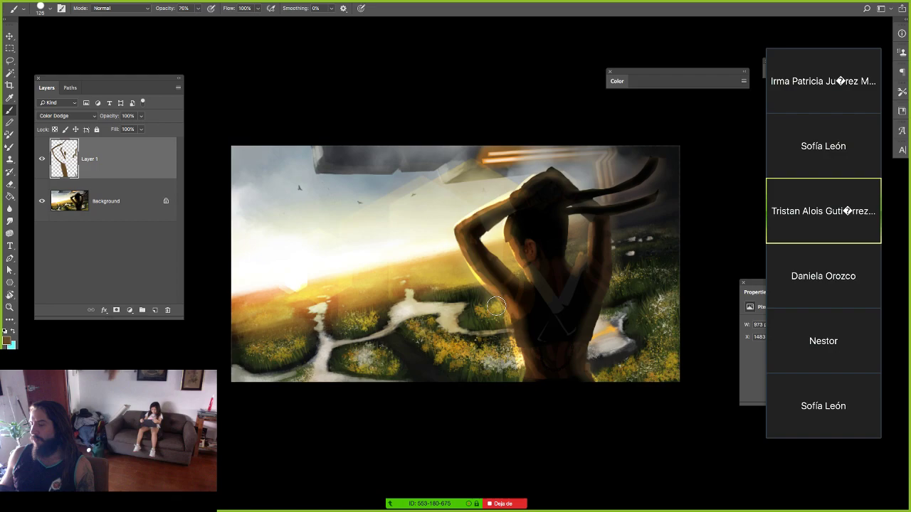
Sample the dark shadow beside the path in the flower field and inspect its values in the foreground colour picker.
key(z)
drag(292, 363, 298, 379)
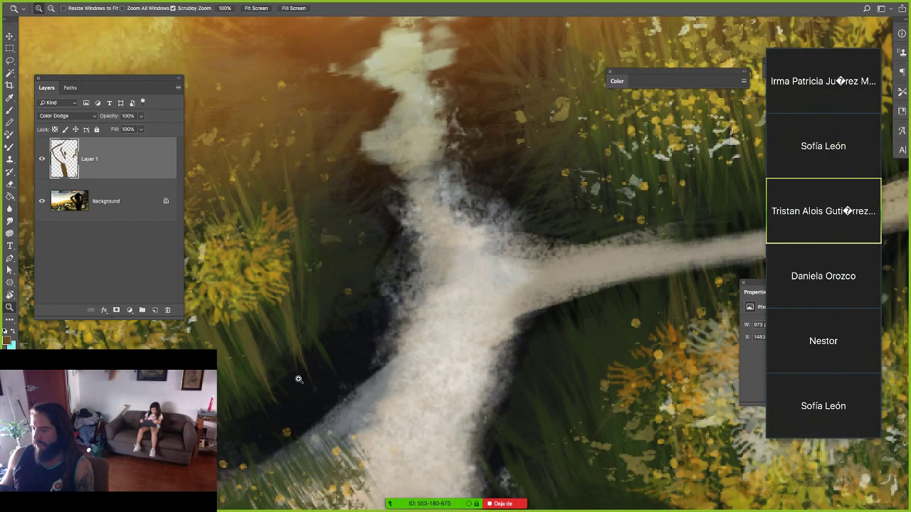
key(i)
click(299, 380)
click(6, 341)
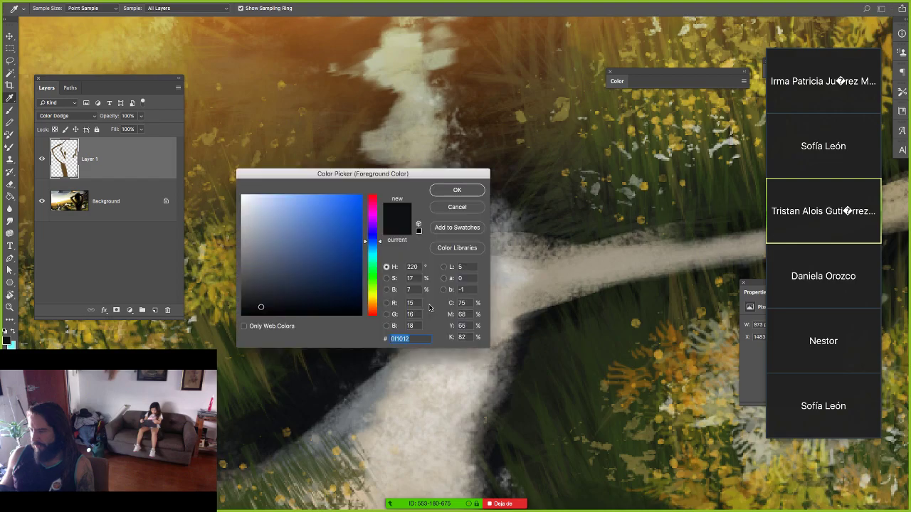
key(Return)
Review the flower field and the backlit figure as a whole, and hide the interface panels.
key(z)
drag(430, 307, 418, 342)
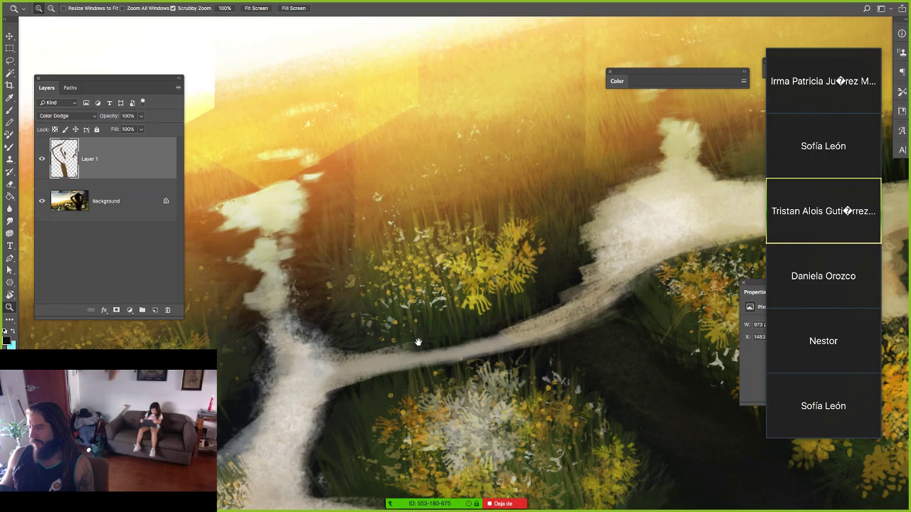
drag(419, 342, 540, 255)
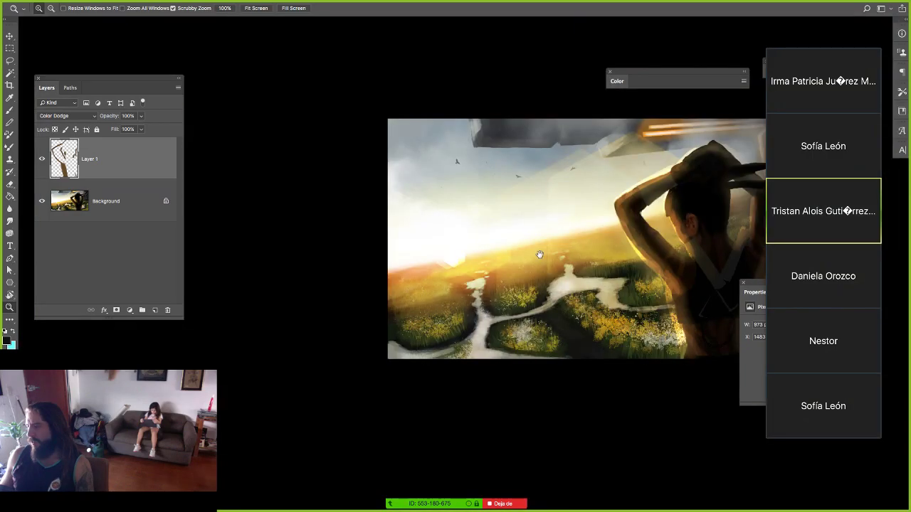
drag(540, 255, 408, 311)
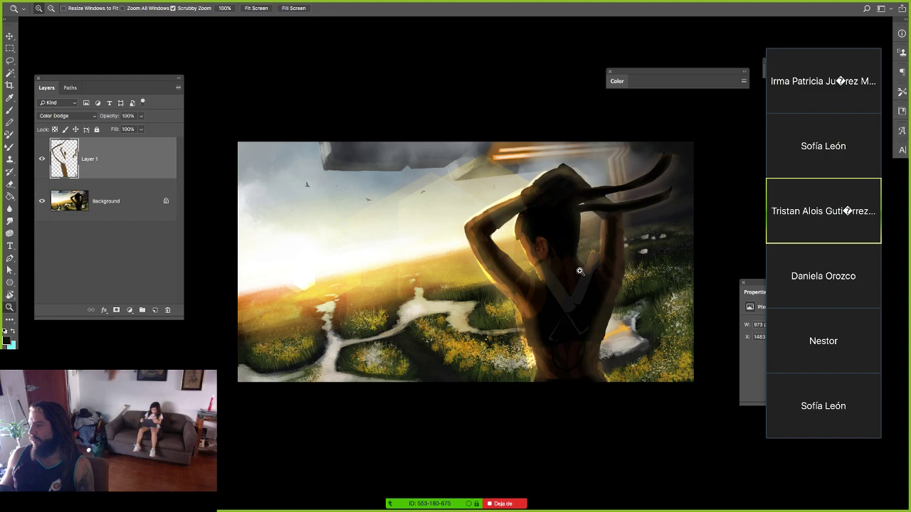
drag(580, 271, 599, 275)
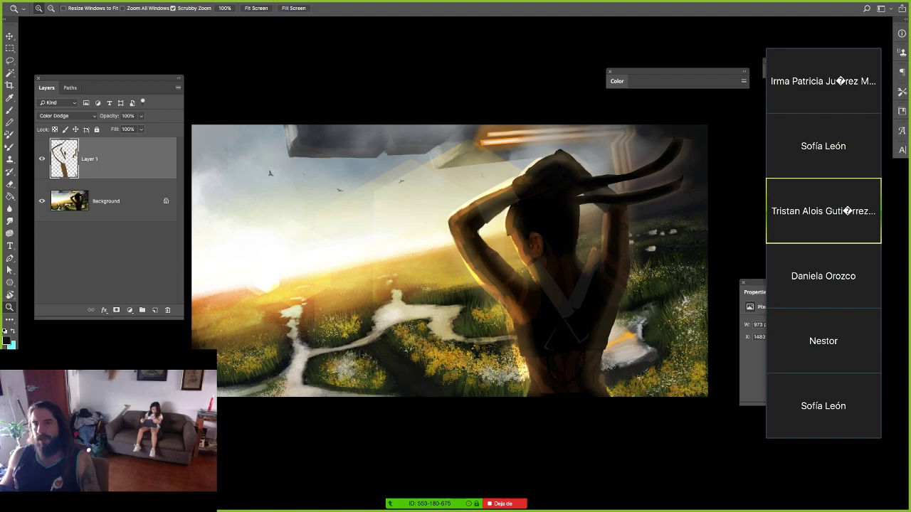
key(Tab)
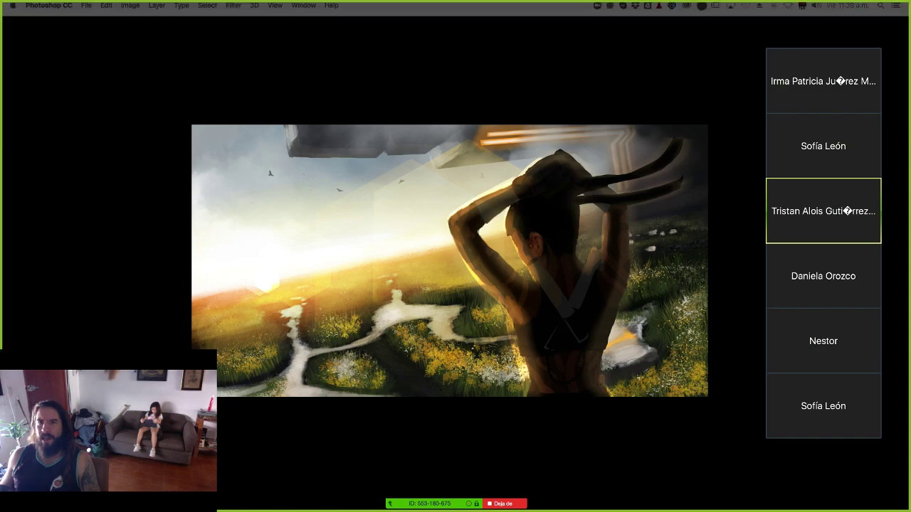
Switch to Chrome and search Google Images for "iceland black beaches".
key(super+Tab)
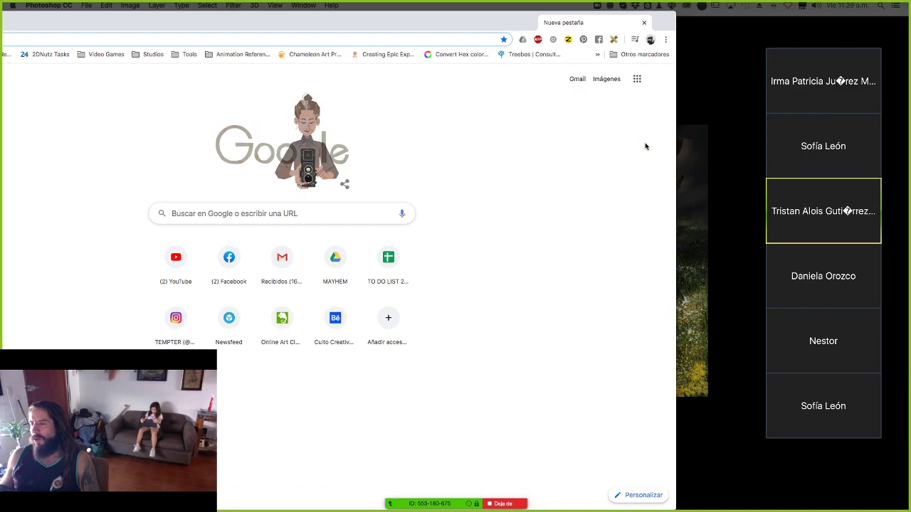
text(i)
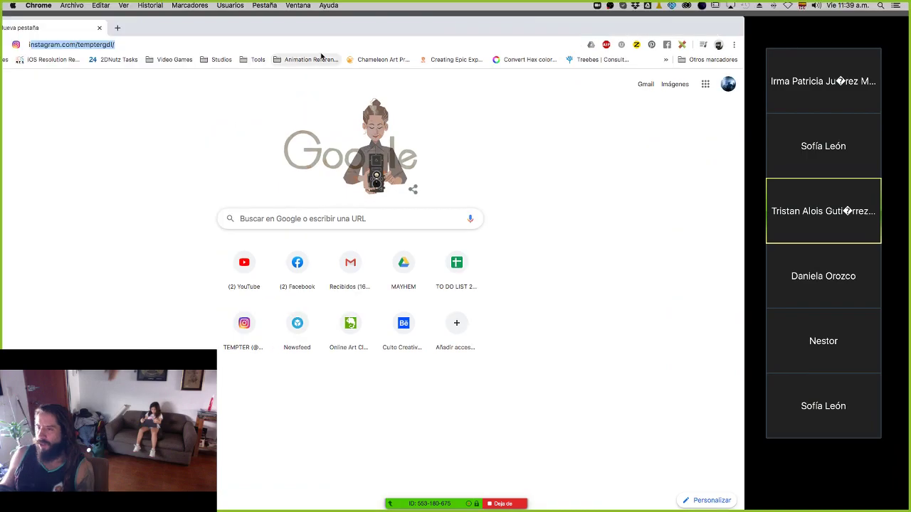
text(ce)
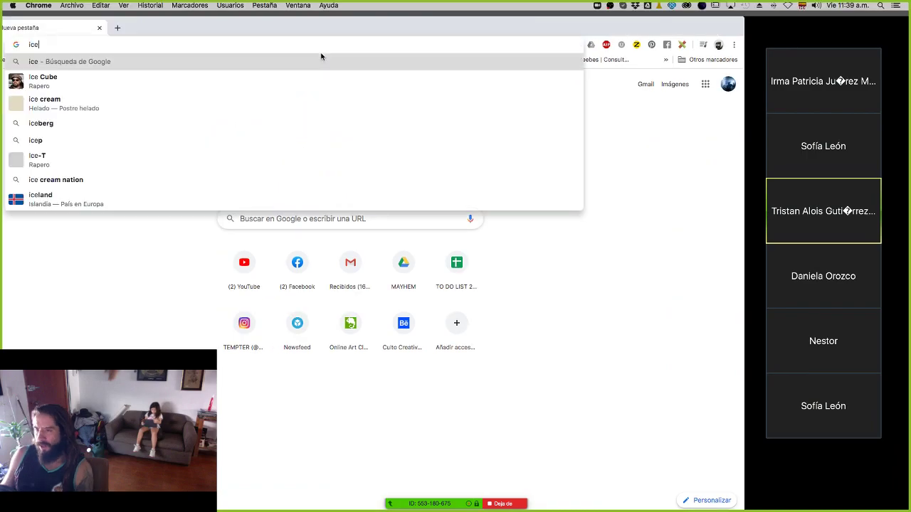
text(land blac)
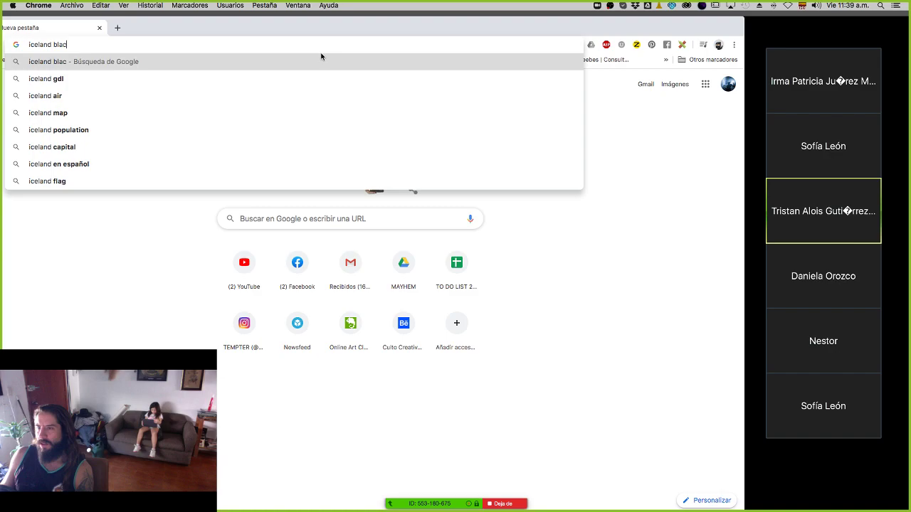
text(k beaches)
key(Return)
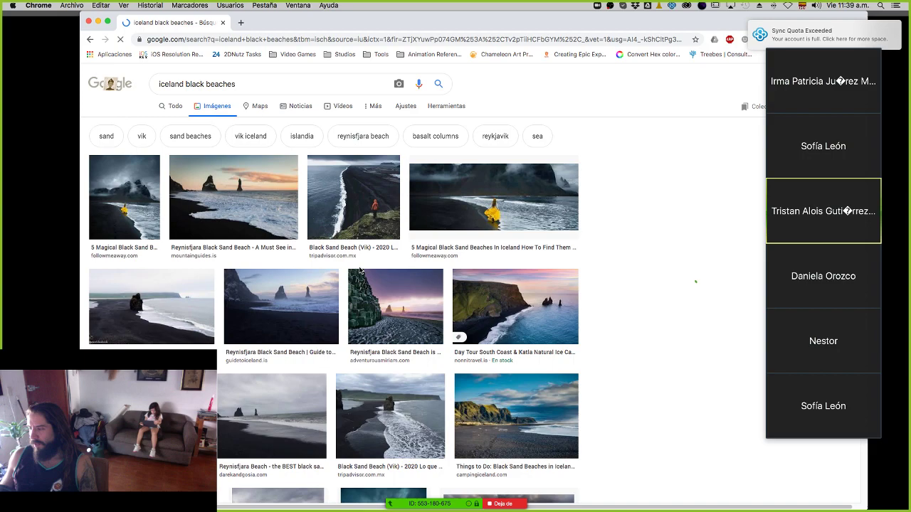
Browse the black sand beach photos, enlarging the basalt column cliff and the sea stacks as references for dark surfaces.
drag(732, 22, 641, 32)
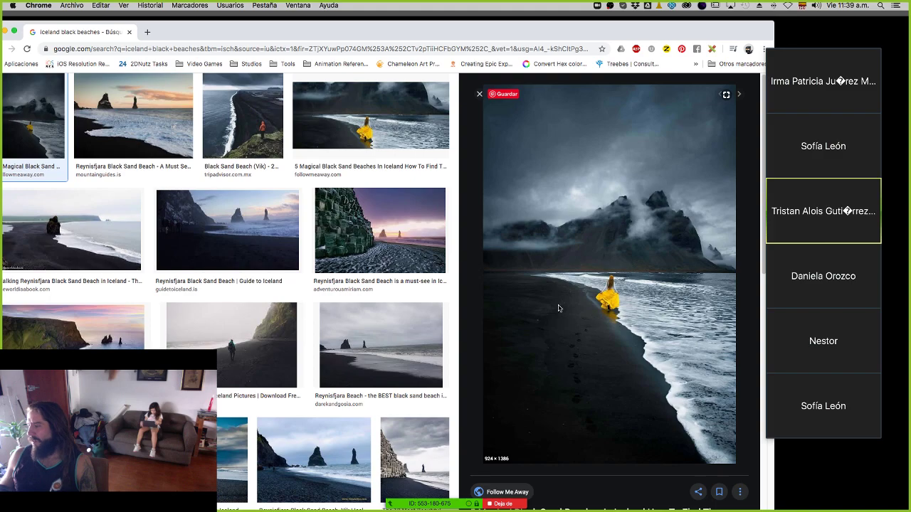
scroll(381, 328, down, 2)
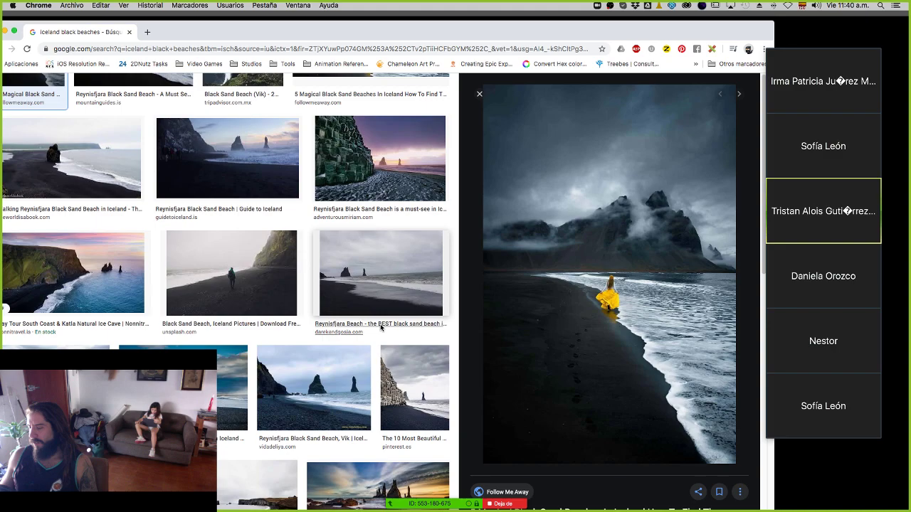
click(414, 388)
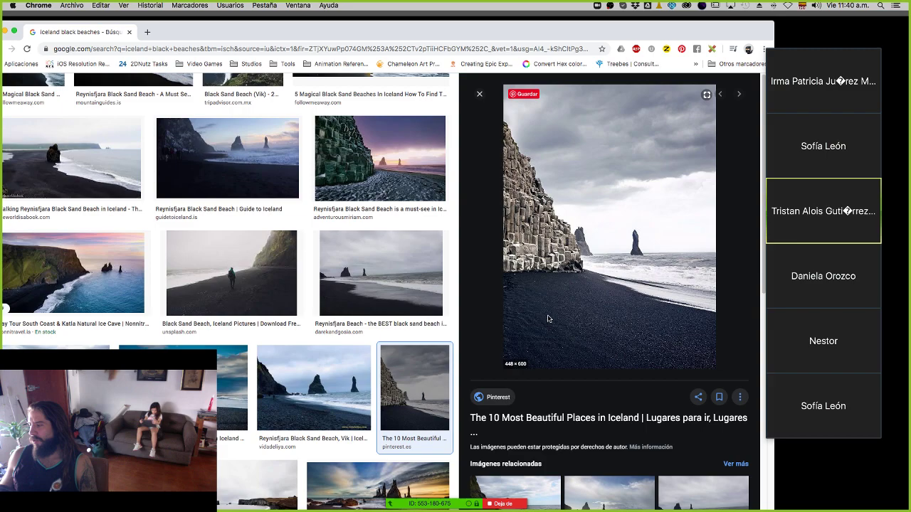
scroll(402, 364, down, 5)
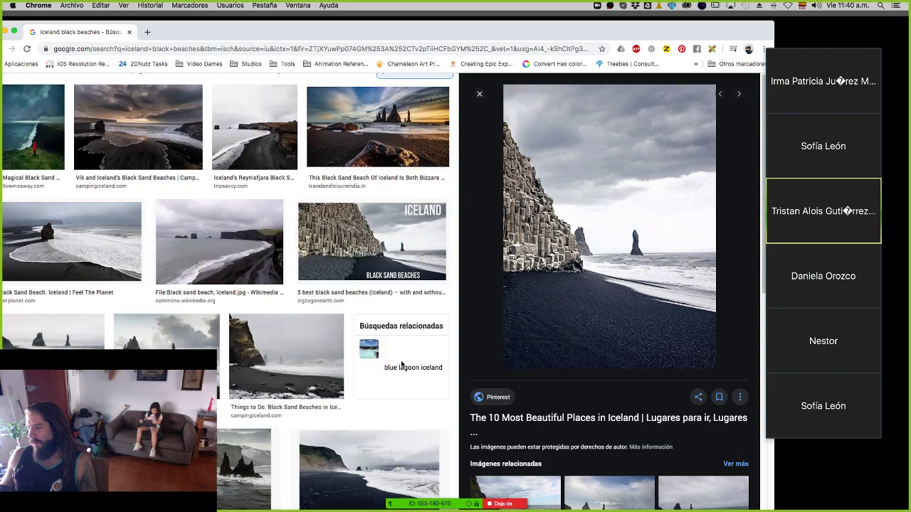
click(167, 340)
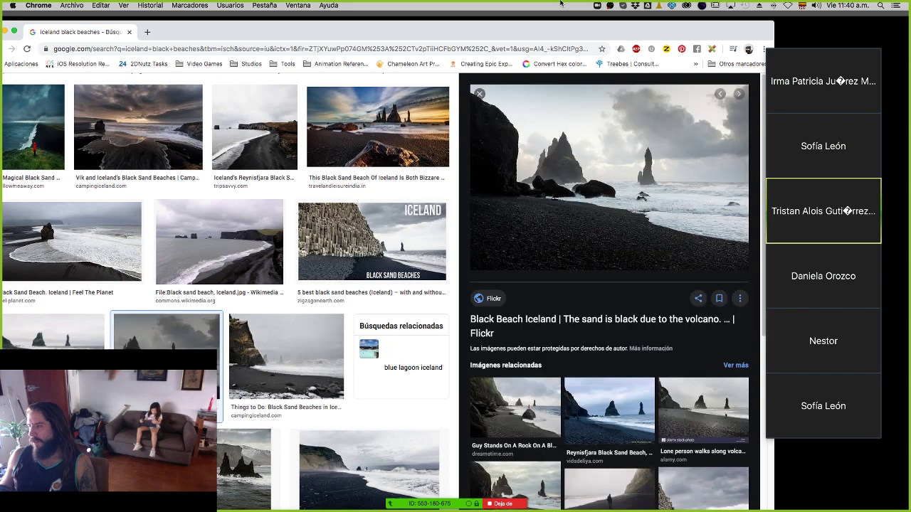
drag(534, 37, 589, 28)
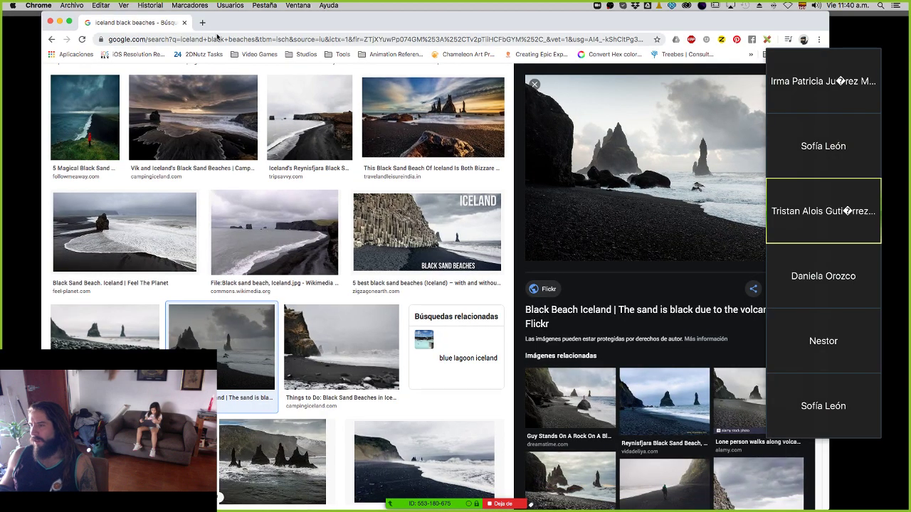
Search Google for "pentablack", follow the suggested spelling "vantablack" and open its image results.
click(217, 36)
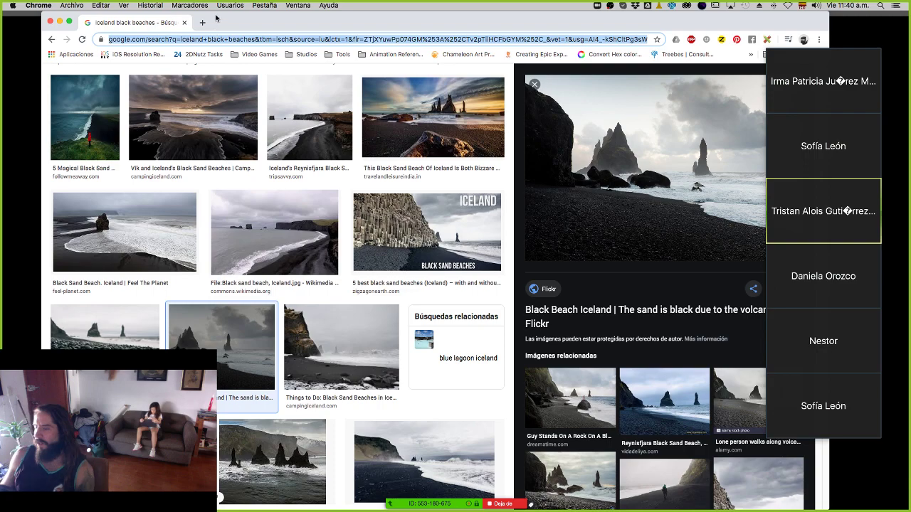
text(pentablack)
key(Return)
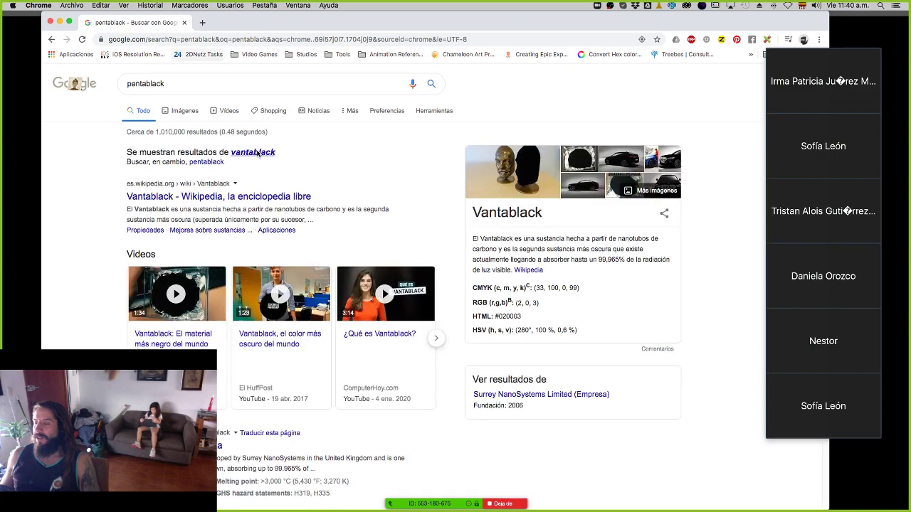
click(258, 153)
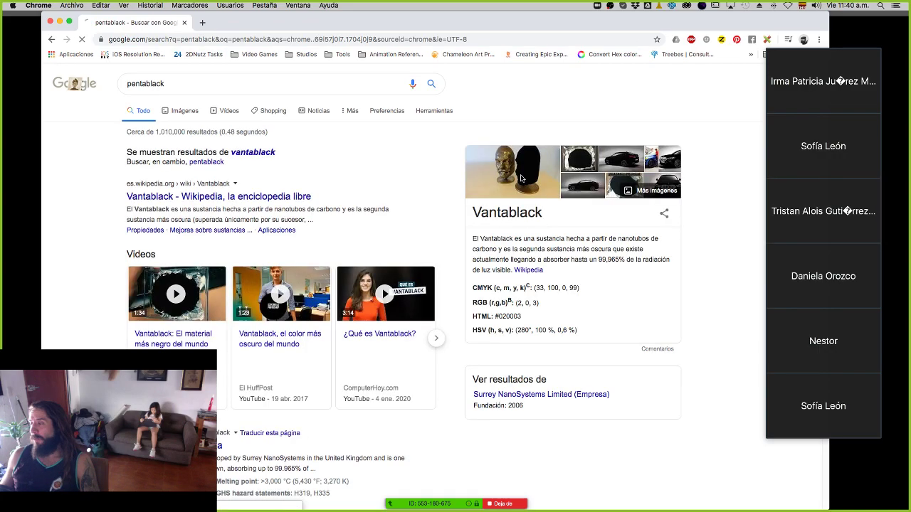
click(521, 178)
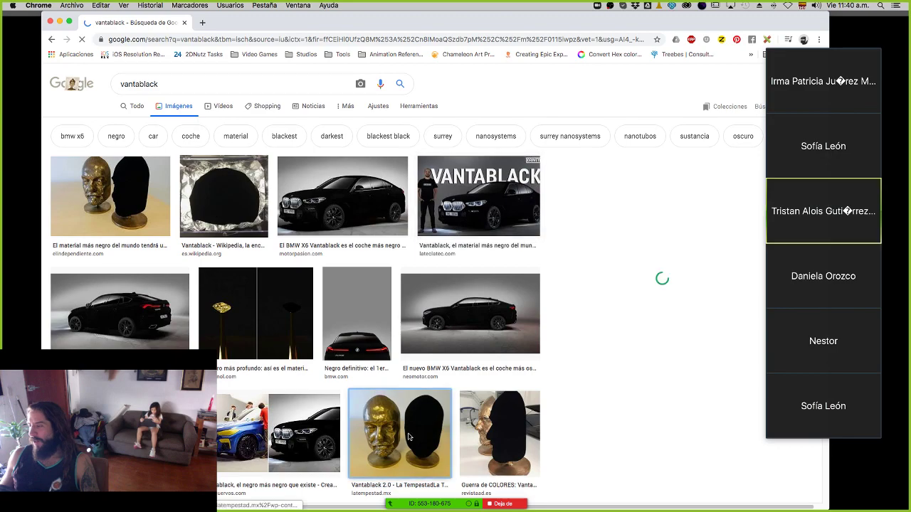
Browse the vantablack images, enlarging the photo of the black circular hole in the floor and examining related pictures.
scroll(704, 181, down, 2)
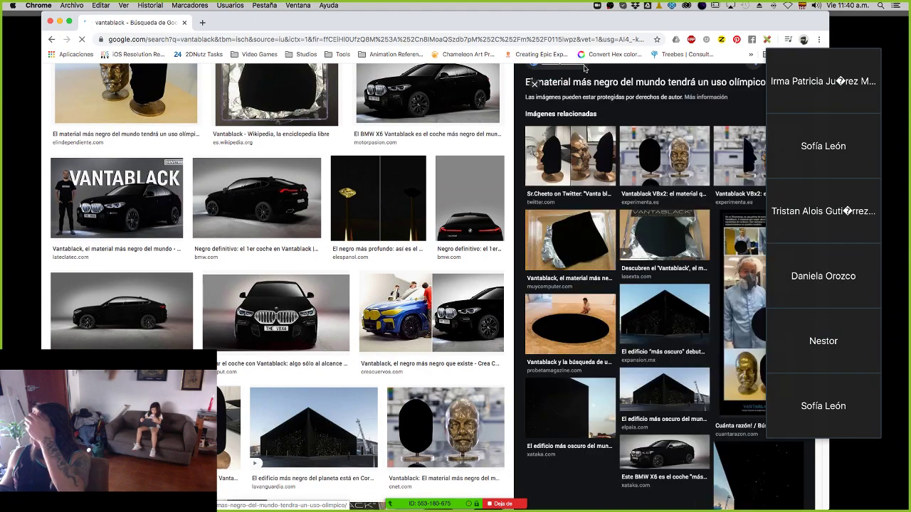
click(596, 327)
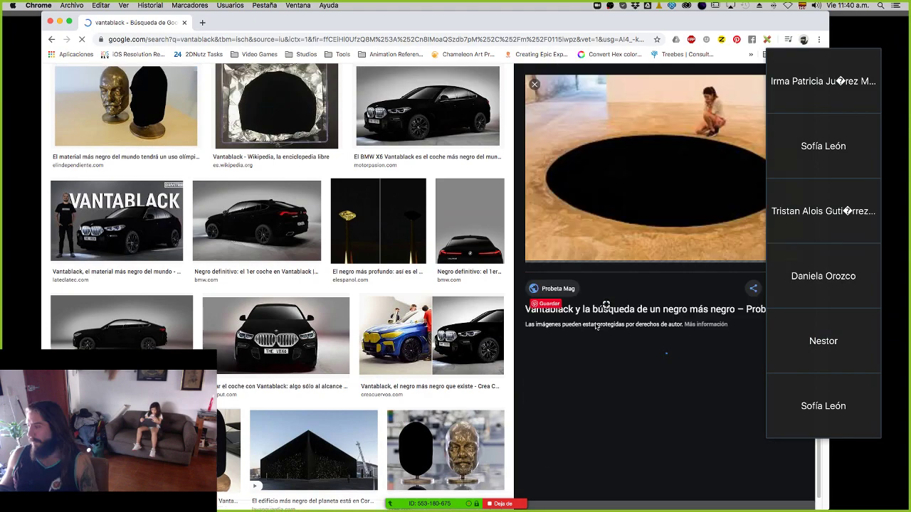
drag(613, 18, 515, 94)
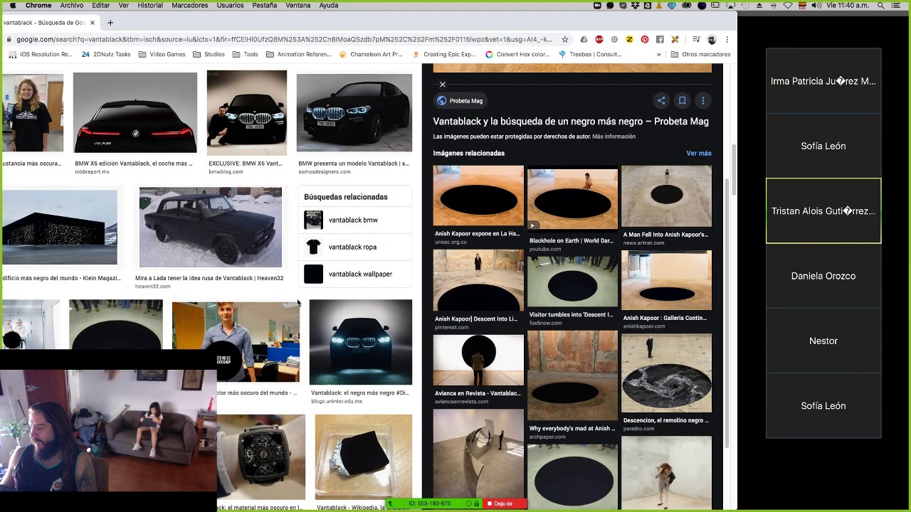
scroll(297, 303, down, 3)
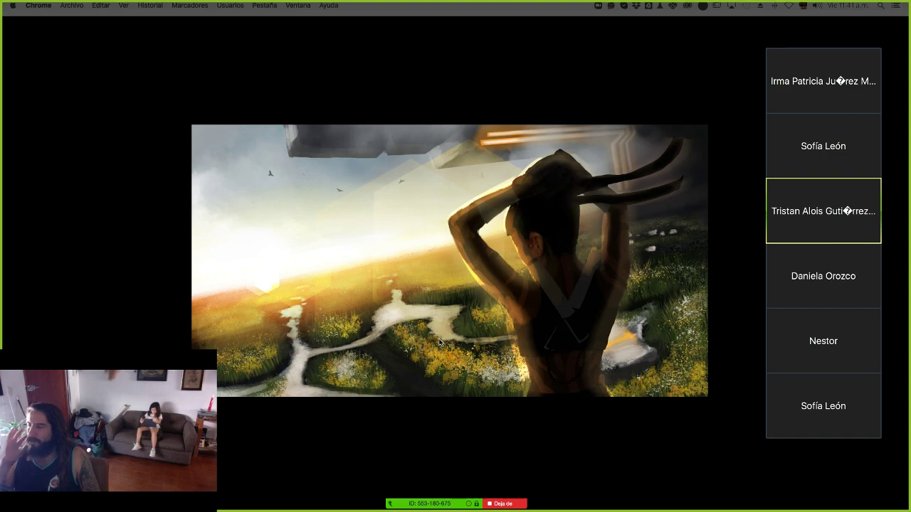
Return to Photoshop, pick a dark blue foreground colour and brush it over the figure's head on the Color Dodge layer.
click(549, 249)
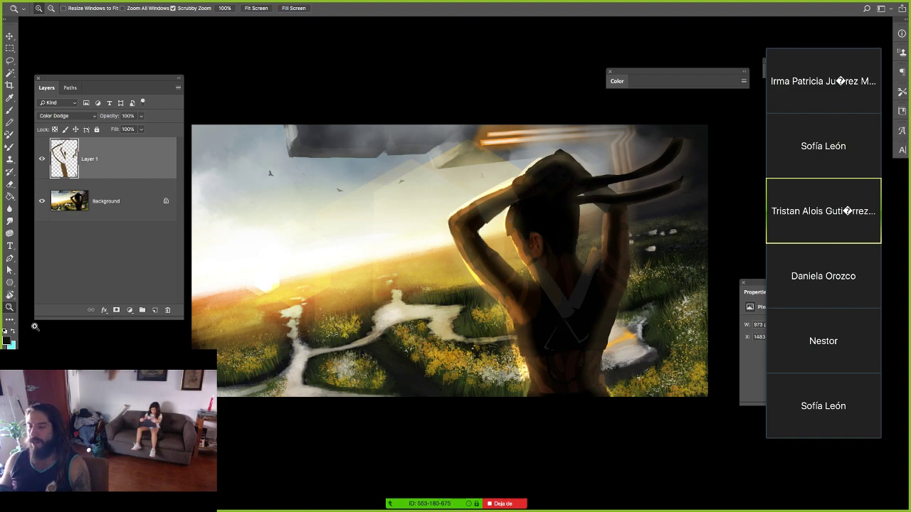
click(7, 341)
click(303, 295)
click(450, 190)
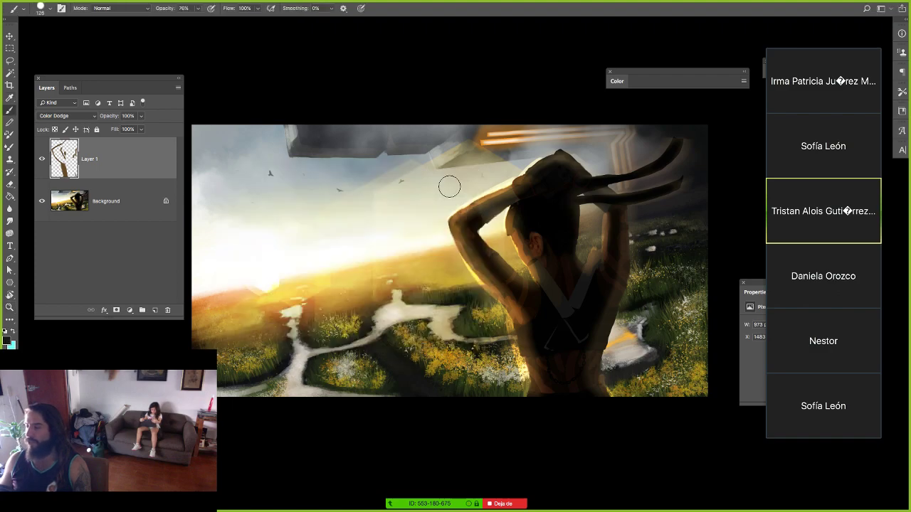
drag(549, 222, 559, 190)
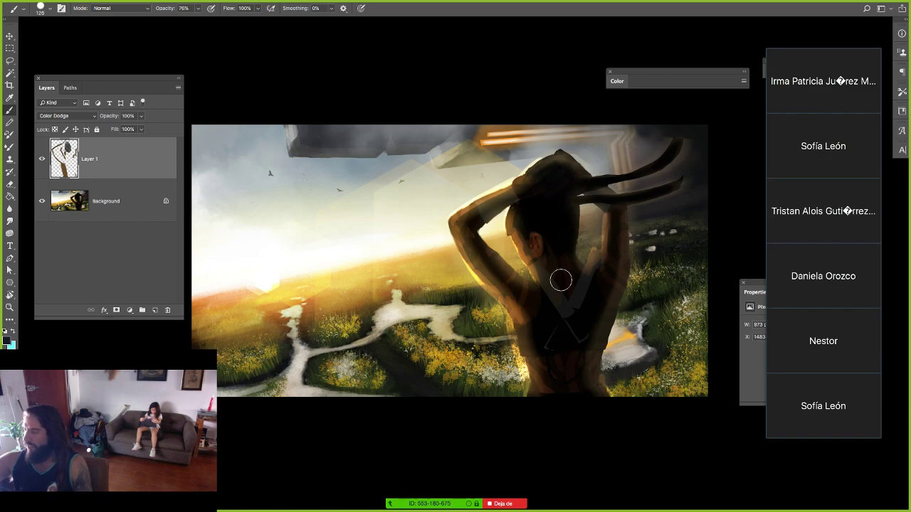
Add a new Normal layer and paint dark blue over the figure's head and down the neck.
click(156, 314)
mouse_move(565, 193)
mouse_down()
mouse_move(550, 210)
mouse_move(563, 250)
mouse_up()
mouse_move(547, 212)
mouse_down()
mouse_move(545, 195)
mouse_move(568, 277)
mouse_up()
Paint dark blue shadow over the figure's back and torso on the new layer with a 77 px brush.
key(z)
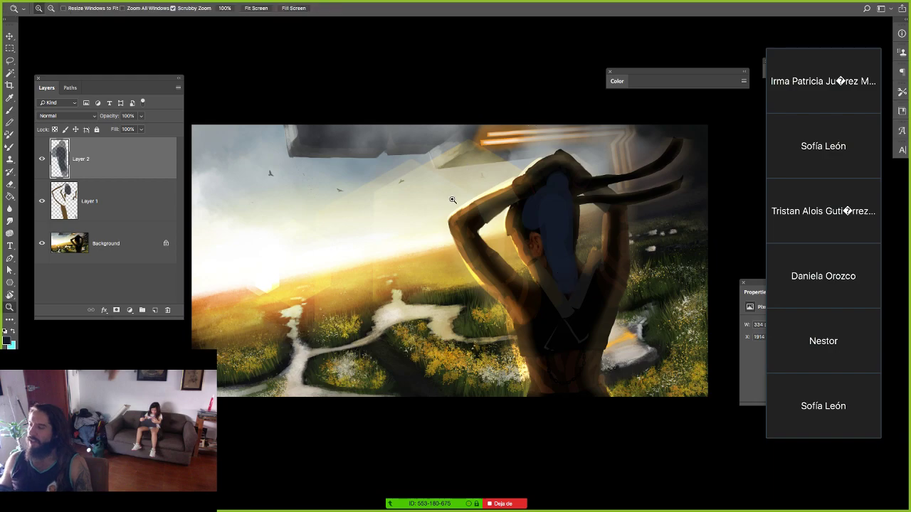
alt+click(410, 201)
click(410, 201)
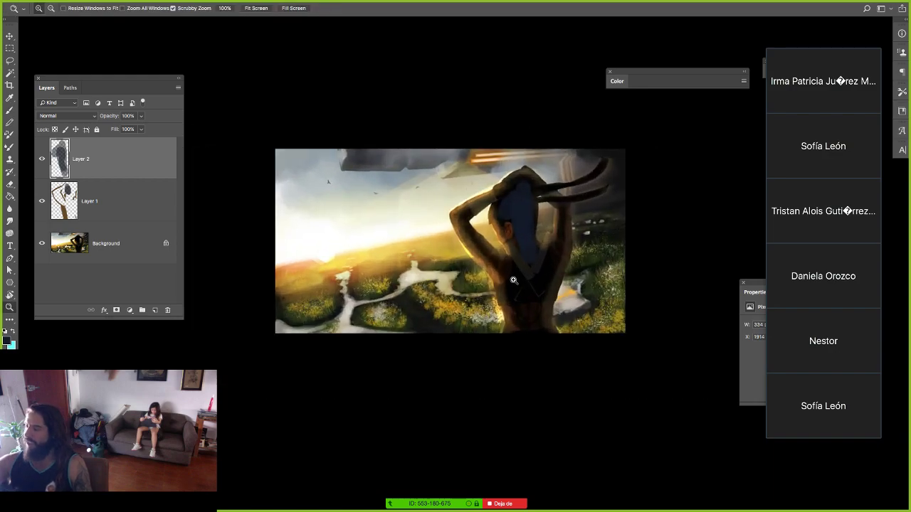
key(b)
drag(515, 278, 514, 287)
mouse_move(563, 266)
mouse_down()
mouse_move(541, 297)
mouse_move(527, 300)
mouse_move(536, 330)
mouse_move(537, 297)
mouse_up()
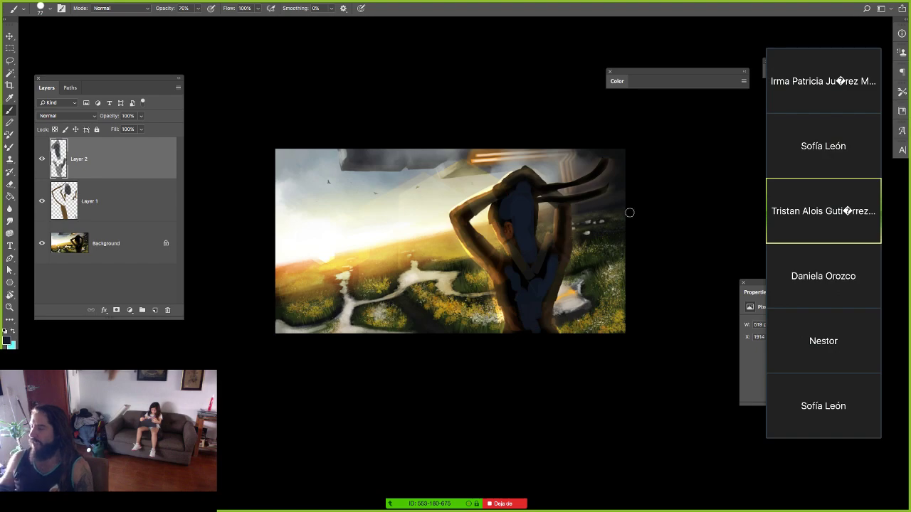
Paint dark blue shadow inside both raised arms, along the hair strands and on top of the head with smaller brushes.
key(z)
drag(425, 334, 405, 318)
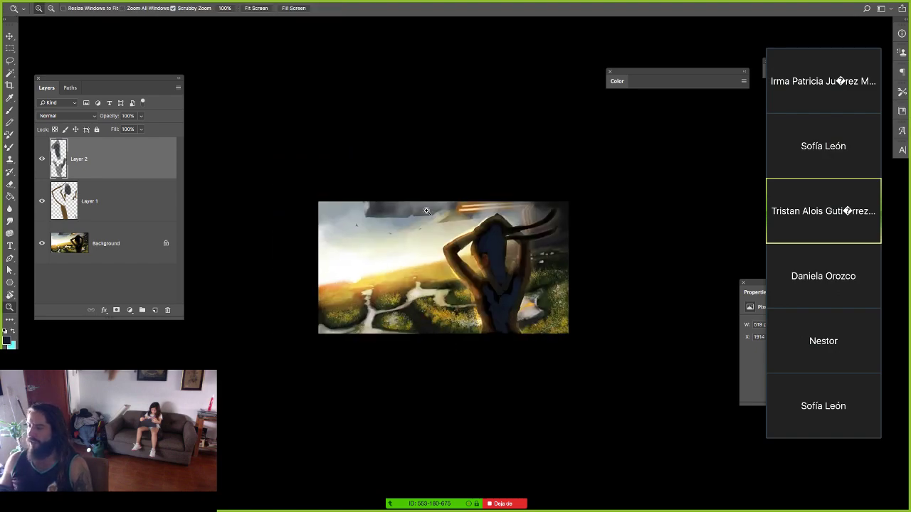
mouse_move(535, 270)
mouse_down()
mouse_move(511, 268)
mouse_move(553, 237)
mouse_move(524, 247)
mouse_up()
scroll(529, 247, up, 2)
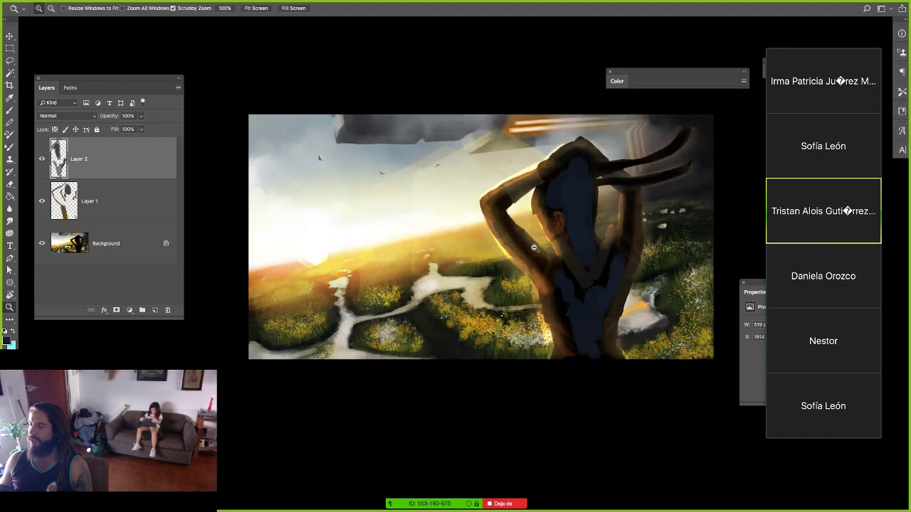
key(b)
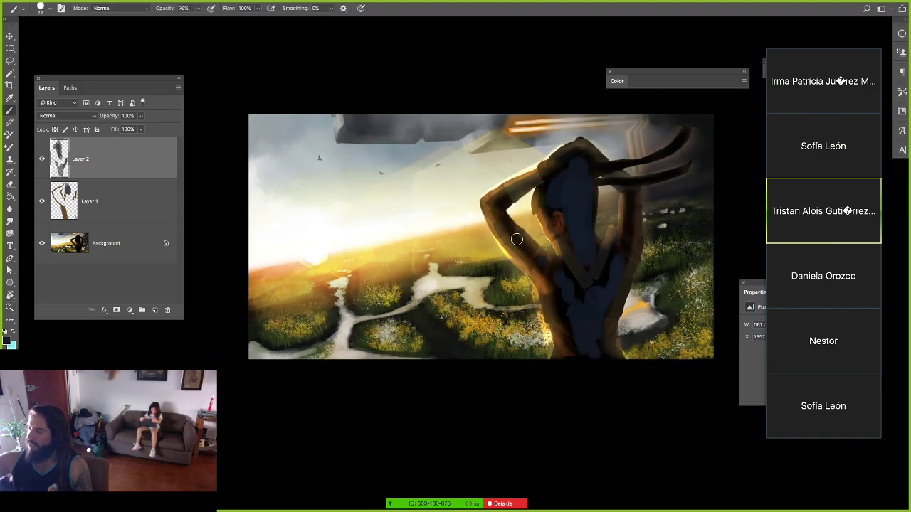
drag(498, 201, 499, 194)
mouse_move(629, 238)
mouse_down()
mouse_move(628, 204)
mouse_move(594, 175)
mouse_move(688, 132)
mouse_up()
drag(674, 170, 617, 182)
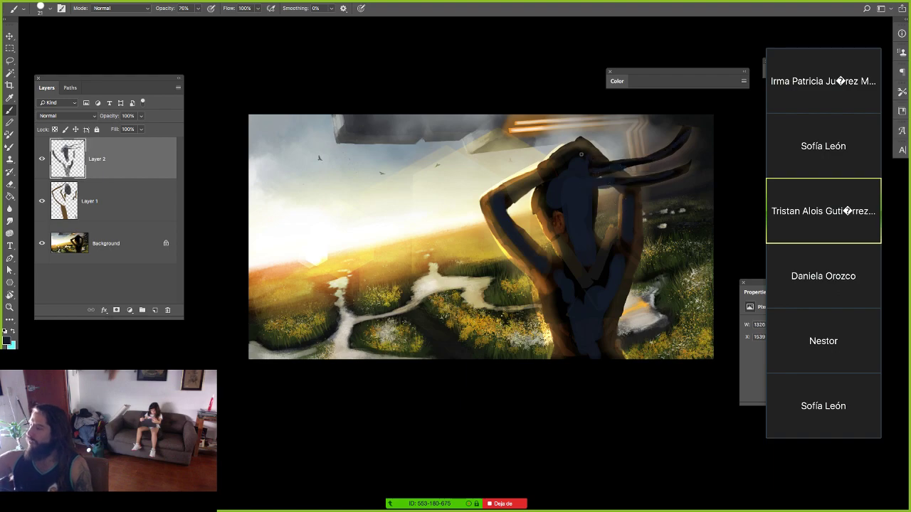
drag(563, 171, 555, 183)
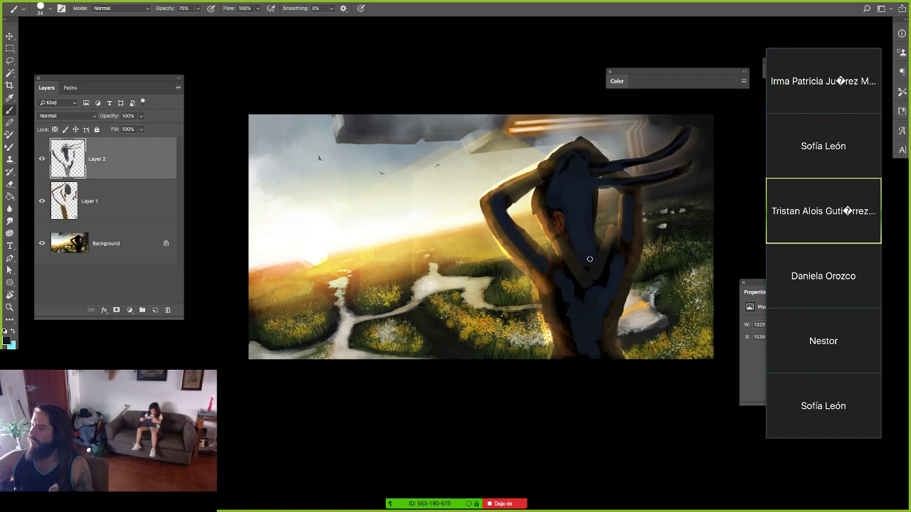
Sample the dark blue from the figure's back, fill in the torso shadow with an 83 px brush and review the whole painting.
drag(587, 362, 612, 362)
alt+click(580, 325)
mouse_move(577, 313)
mouse_down()
mouse_move(583, 363)
mouse_move(563, 307)
mouse_up()
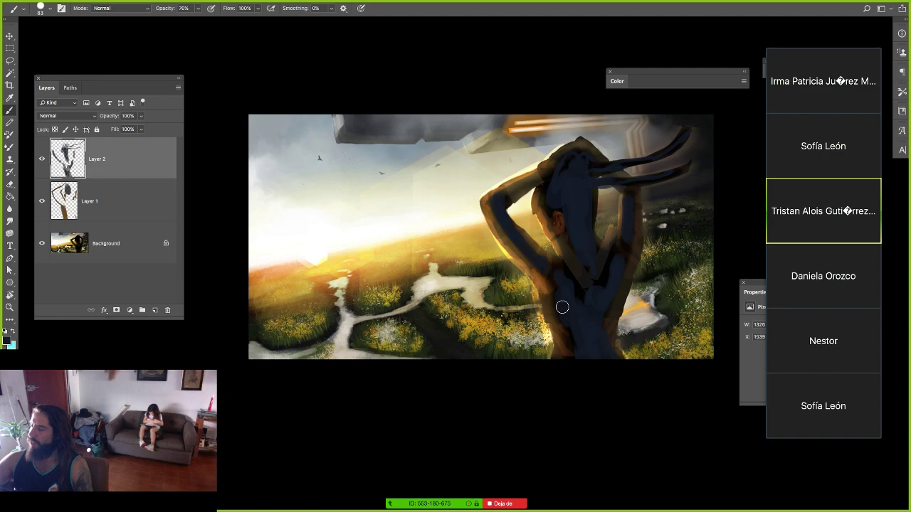
key(z)
drag(560, 245, 482, 230)
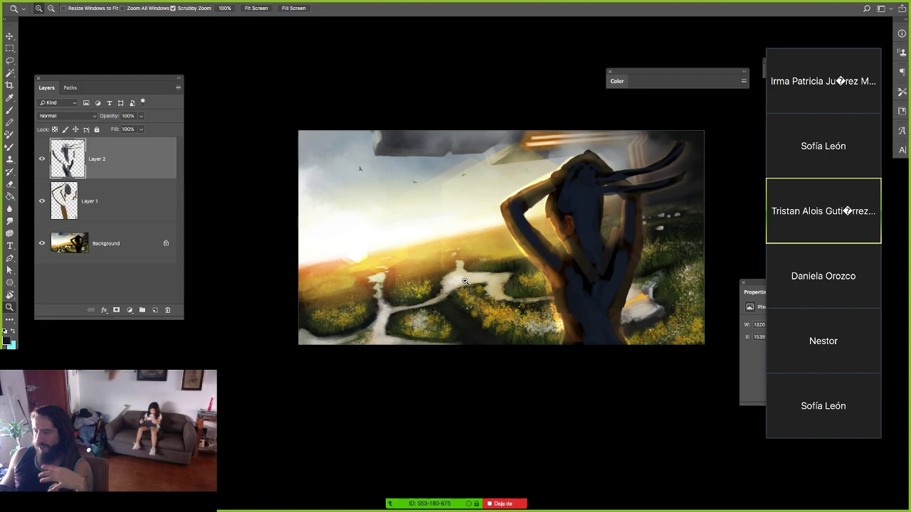
Sample a dark green from the foreground shadows beside the flower patches and switch to a different brush preset.
mouse_move(439, 291)
mouse_down()
mouse_move(453, 296)
mouse_move(432, 297)
mouse_up()
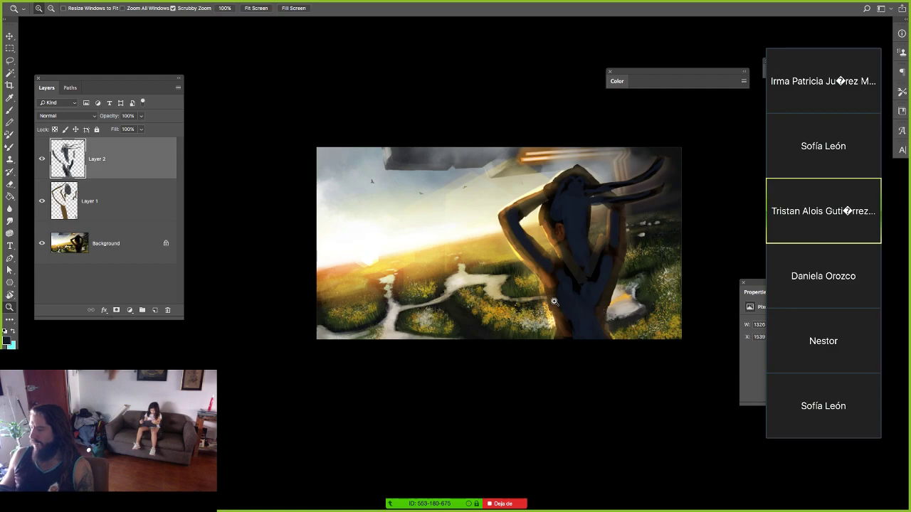
drag(342, 314, 356, 316)
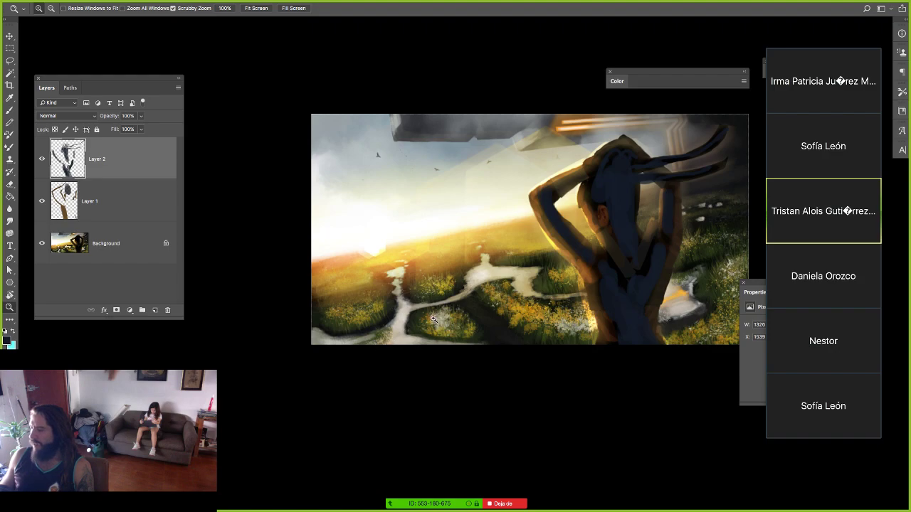
drag(434, 315, 456, 316)
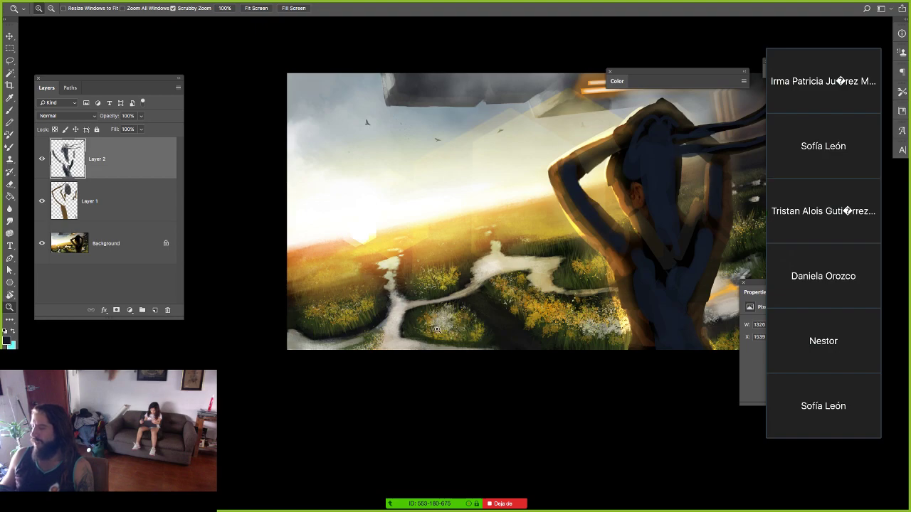
key(b)
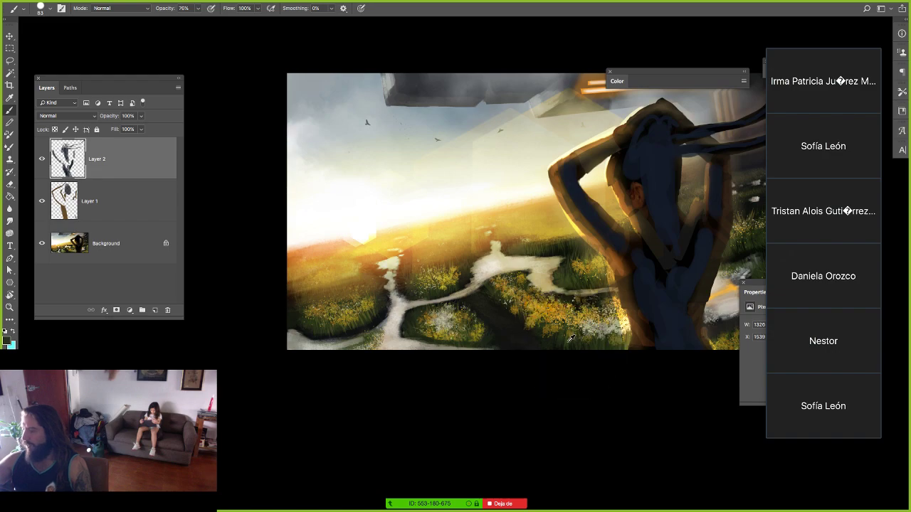
key(super+space)
mouse_move(448, 336)
mouse_down()
mouse_move(783, 324)
mouse_move(630, 299)
mouse_move(639, 297)
mouse_up()
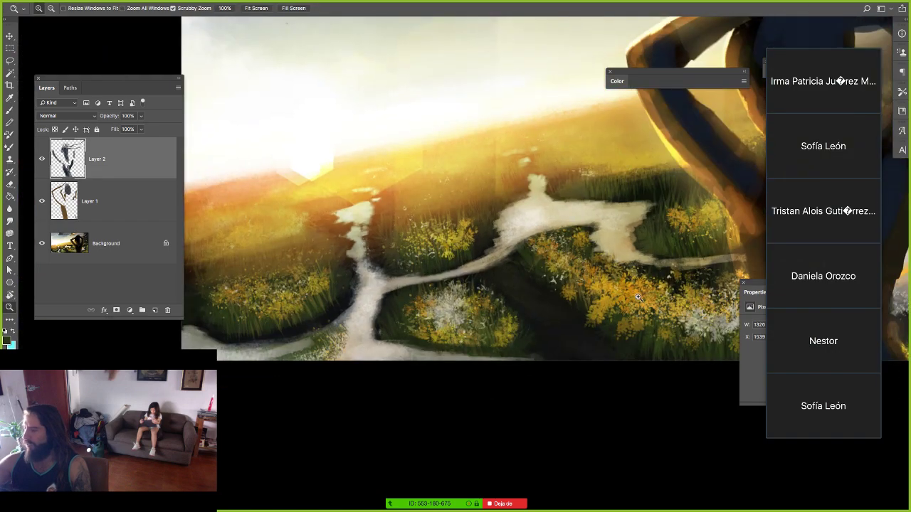
alt+click(658, 348)
mouse_move(437, 328)
mouse_down()
mouse_move(416, 328)
mouse_move(431, 331)
mouse_up()
right_click(425, 329)
double_click(503, 412)
Paint dark green shading at 100% brush opacity along the lower edge of the central flower patch and the ground beneath it.
alt+click(423, 344)
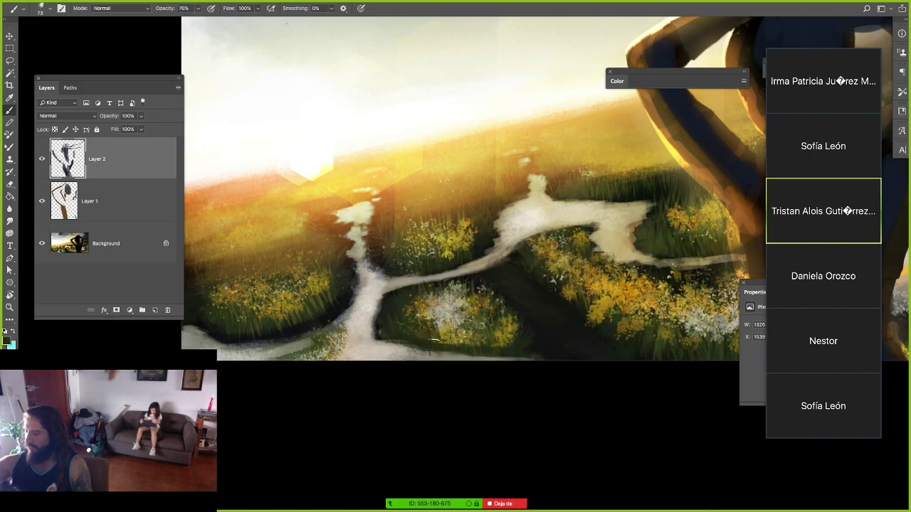
key(0)
drag(434, 345, 508, 341)
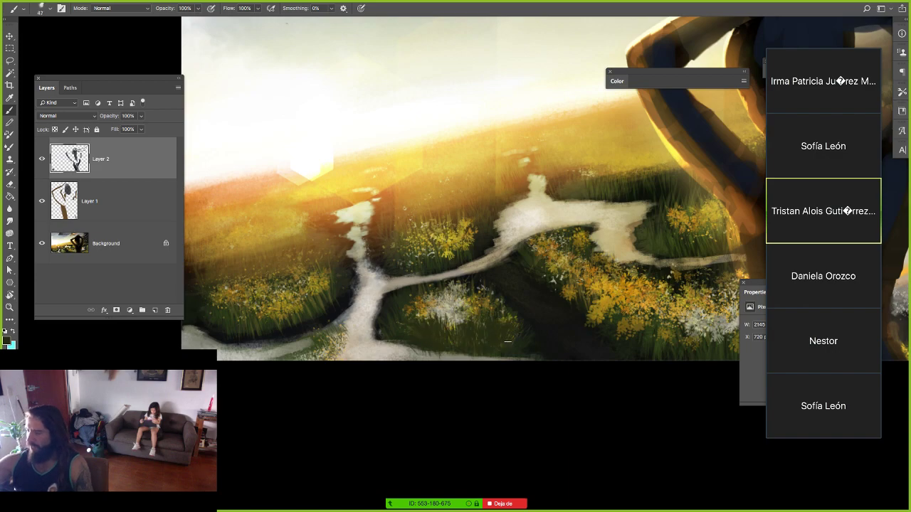
alt+click(382, 322)
mouse_move(386, 339)
mouse_down()
mouse_move(434, 351)
mouse_move(506, 349)
mouse_move(402, 348)
mouse_move(541, 356)
mouse_up()
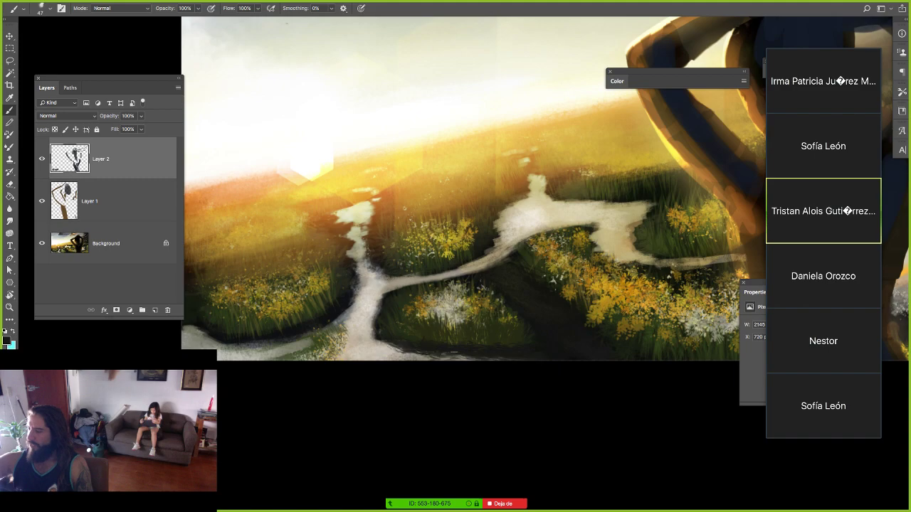
Sample the dark grass colour and paint shading around the narrow light path between the flower patches.
drag(661, 387, 578, 381)
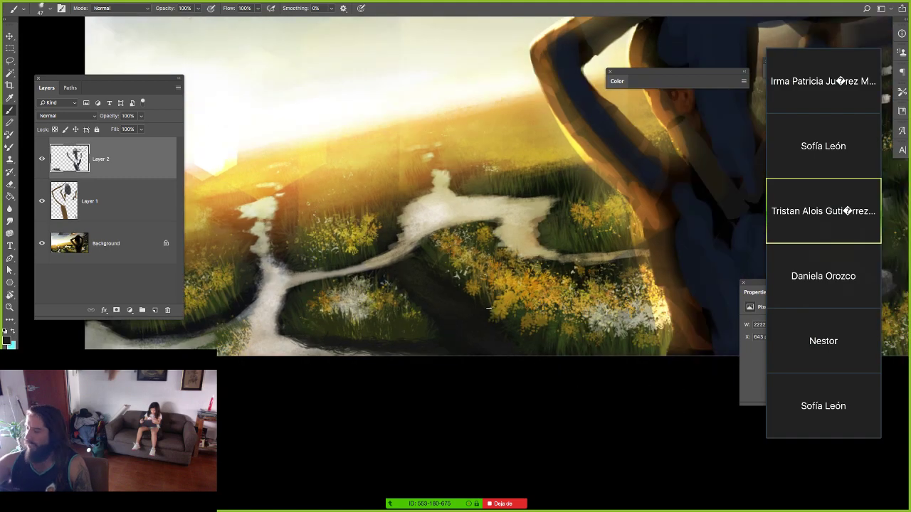
alt+click(339, 257)
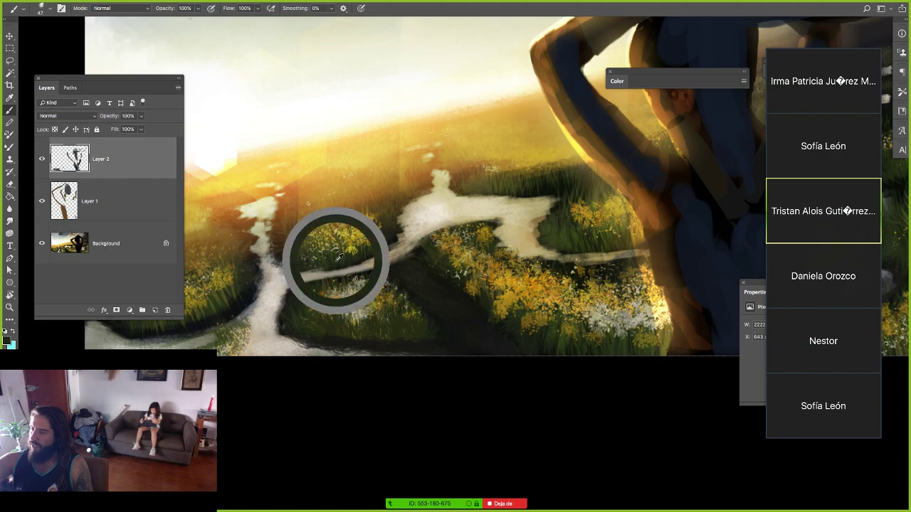
mouse_move(390, 248)
mouse_down()
mouse_move(414, 235)
mouse_move(395, 241)
mouse_move(418, 267)
mouse_move(394, 278)
mouse_up()
key(z)
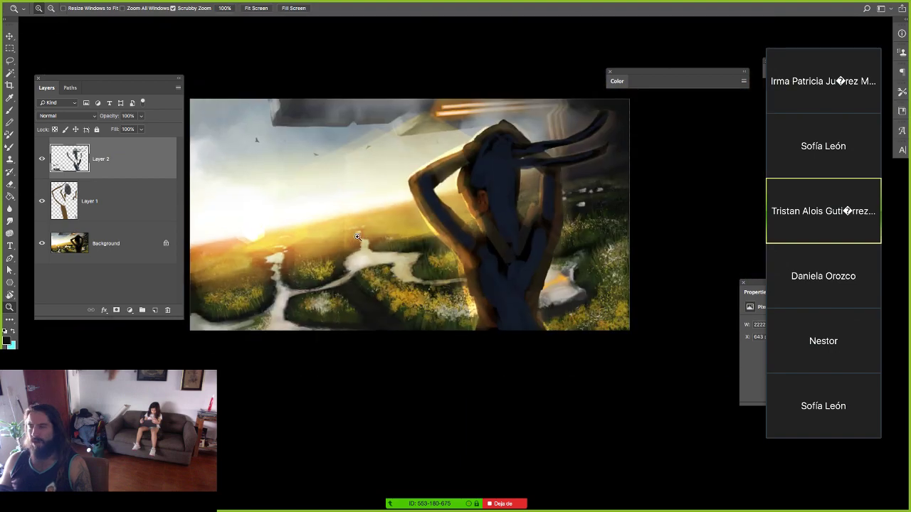
click(349, 274)
mouse_move(329, 264)
mouse_down()
mouse_move(318, 260)
mouse_move(310, 219)
mouse_move(311, 232)
mouse_up()
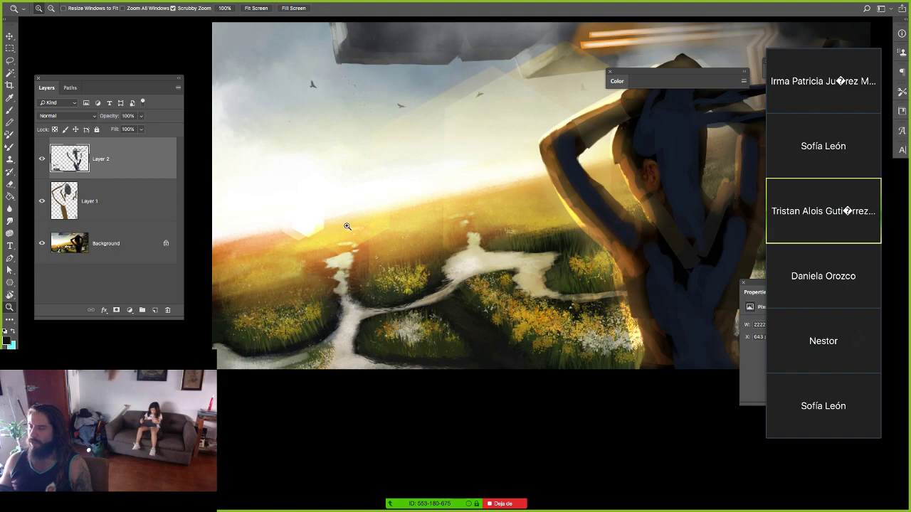
alt+click(304, 237)
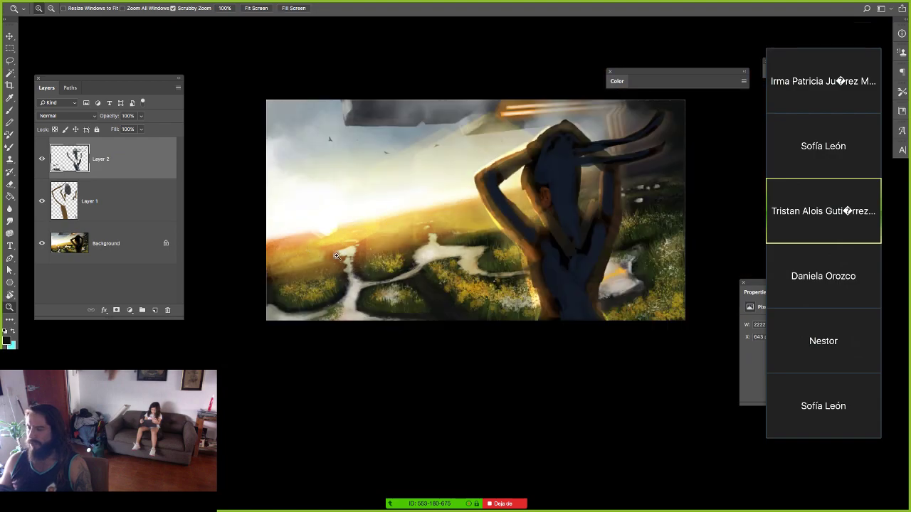
Sample the field's golden colour, brighten it to yellow in the colour picker, and paint highlights across the meadow near the sun.
key(b)
alt+click(314, 246)
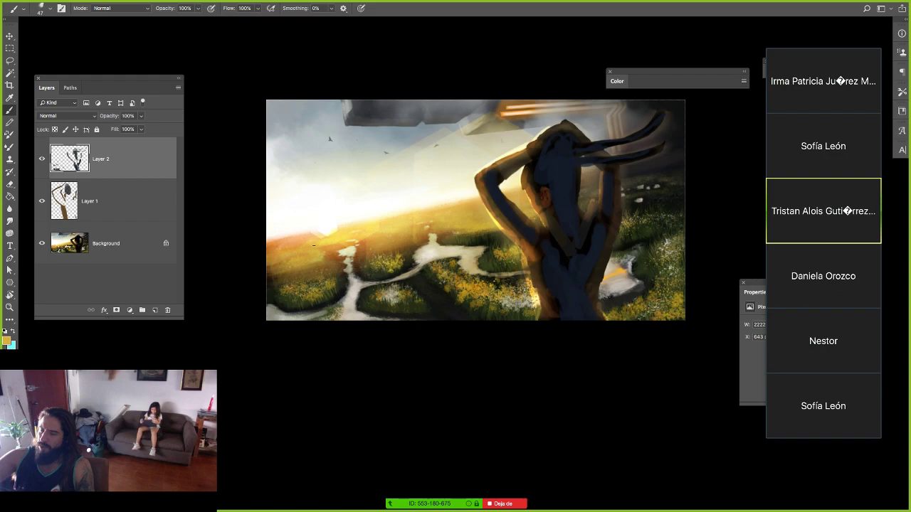
key(n)
click(322, 194)
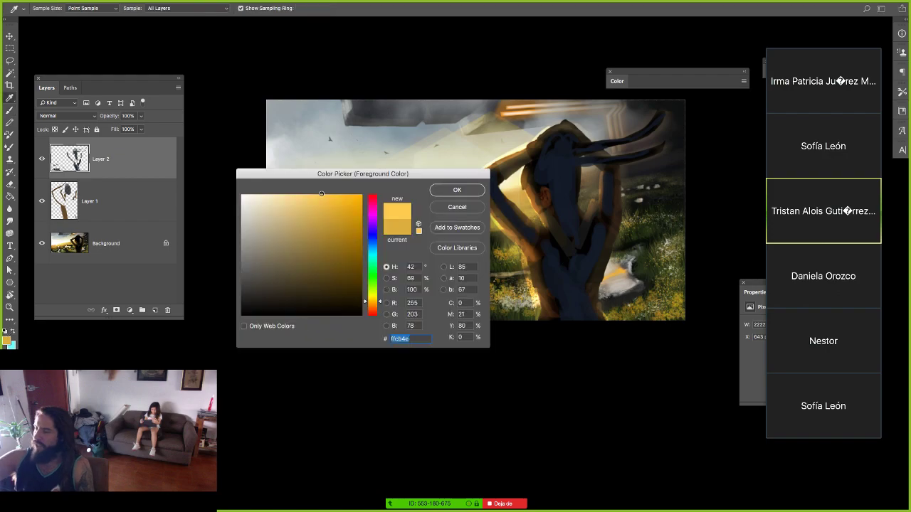
key(Return)
drag(291, 248, 308, 244)
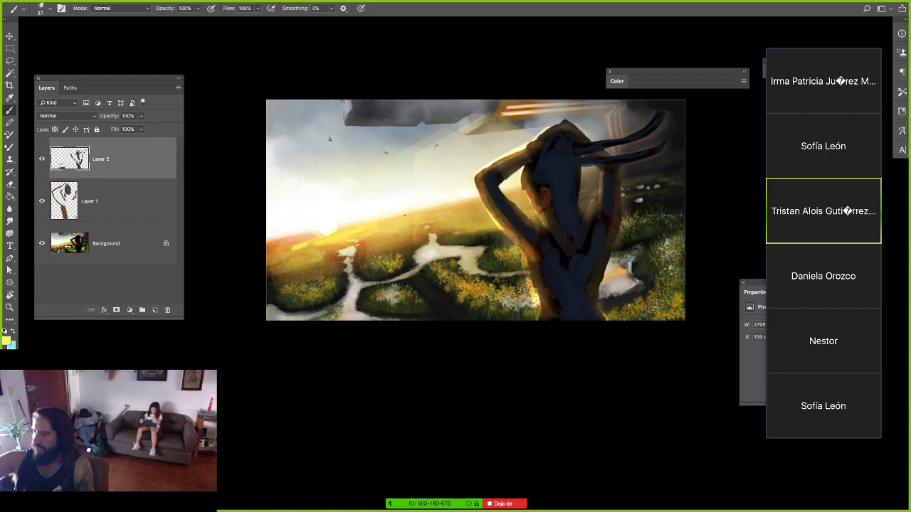
Sample grey from the water beside the figure and paint it over the far end of the left path, with the canvas rotated.
key(r)
mouse_move(594, 255)
mouse_down()
mouse_move(601, 205)
mouse_move(582, 170)
mouse_up()
key(b)
alt+click(585, 171)
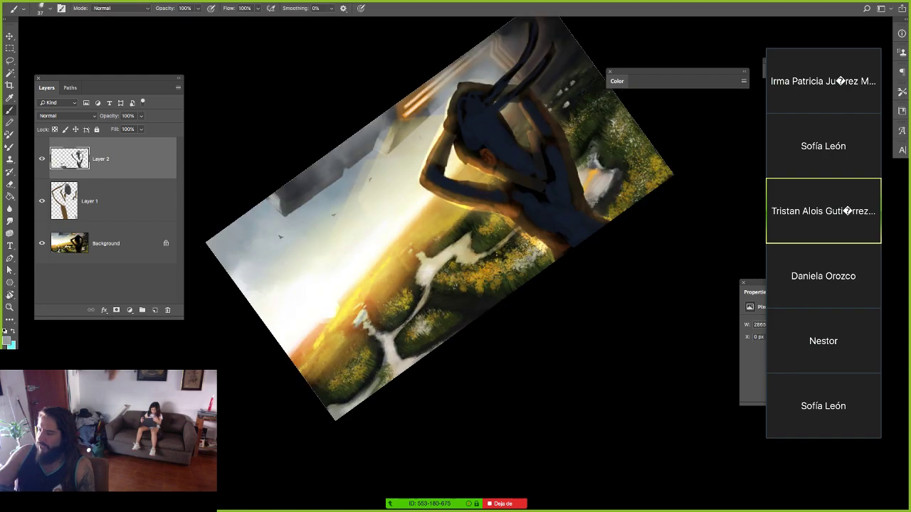
drag(364, 312, 360, 329)
alt+click(360, 327)
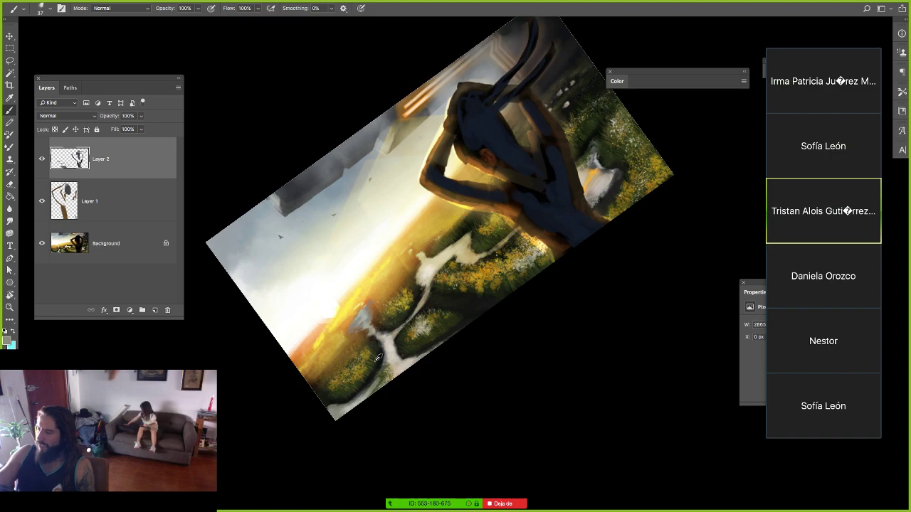
Sample dark and olive tones and paint them over the grass and path edge in the lower-left foreground, lowering brush opacity to 50%.
alt+click(376, 360)
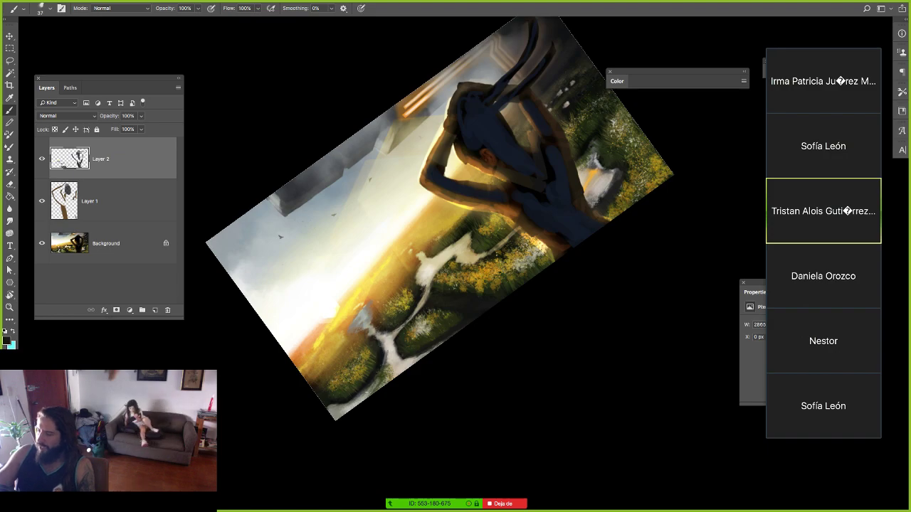
drag(368, 390, 375, 390)
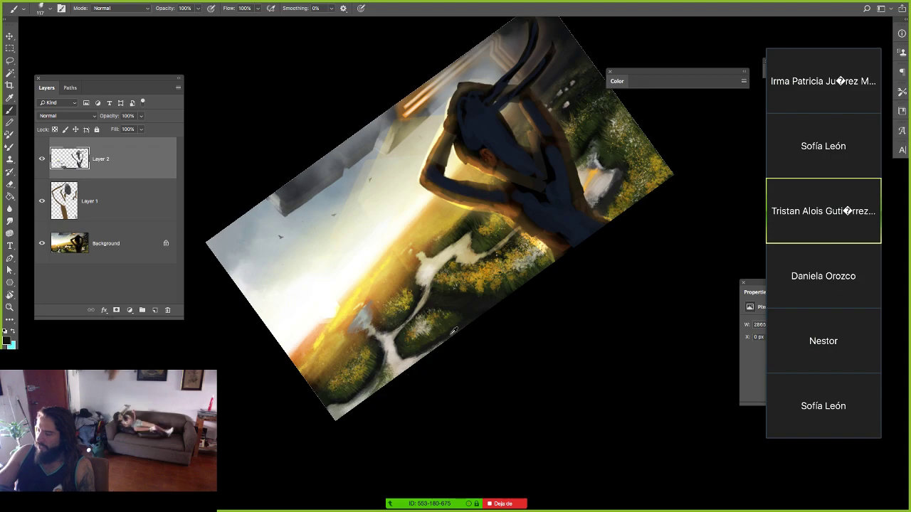
alt+click(449, 237)
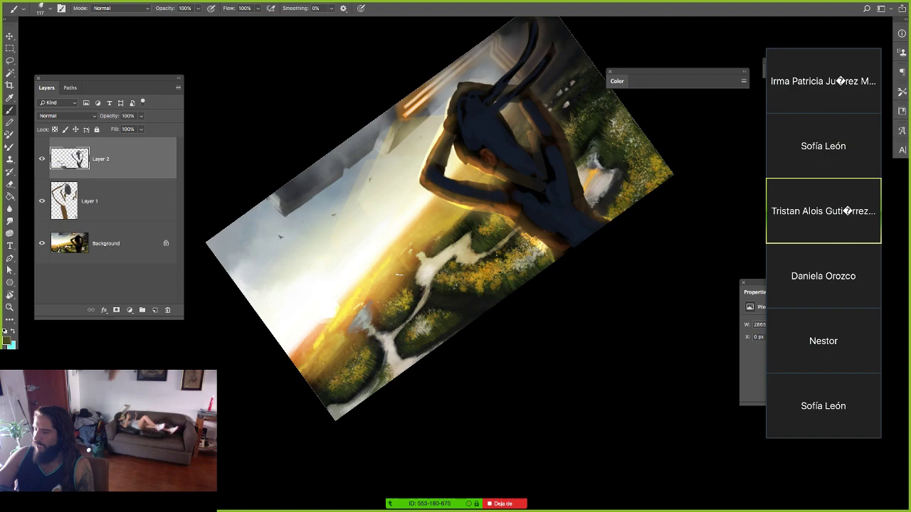
key(5)
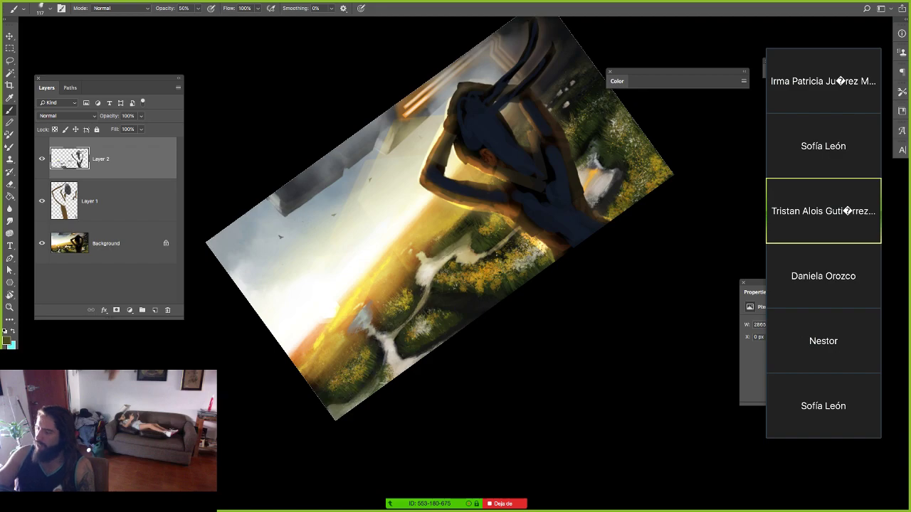
alt+click(366, 388)
drag(357, 399, 346, 401)
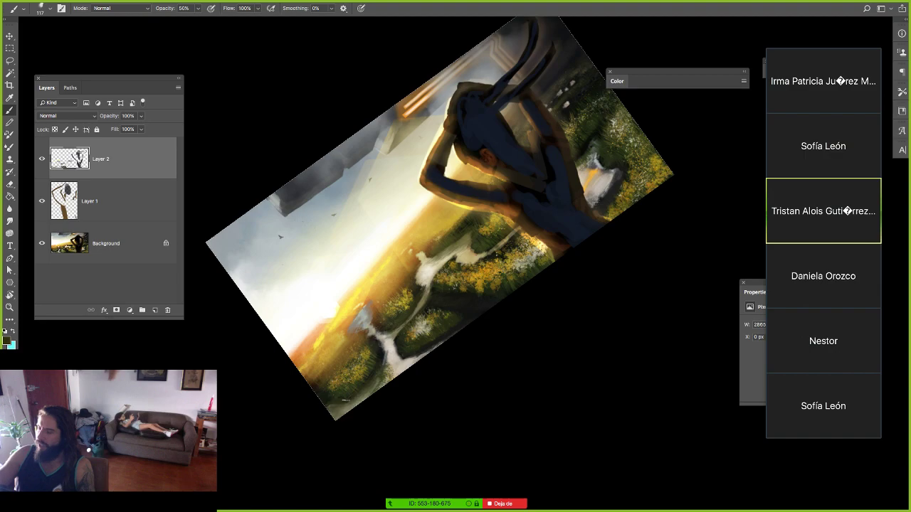
Paint a sampled dark tone over the orange reflection in the water beside the figure, and reset the canvas rotation.
alt+click(569, 171)
mouse_move(585, 165)
mouse_down()
mouse_move(576, 176)
mouse_move(594, 159)
mouse_up()
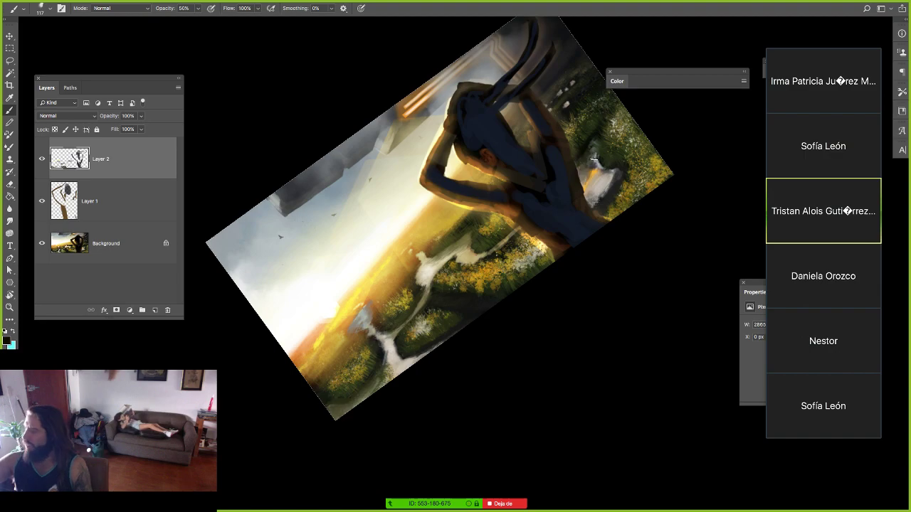
drag(593, 158, 582, 216)
drag(525, 248, 540, 265)
key(Escape)
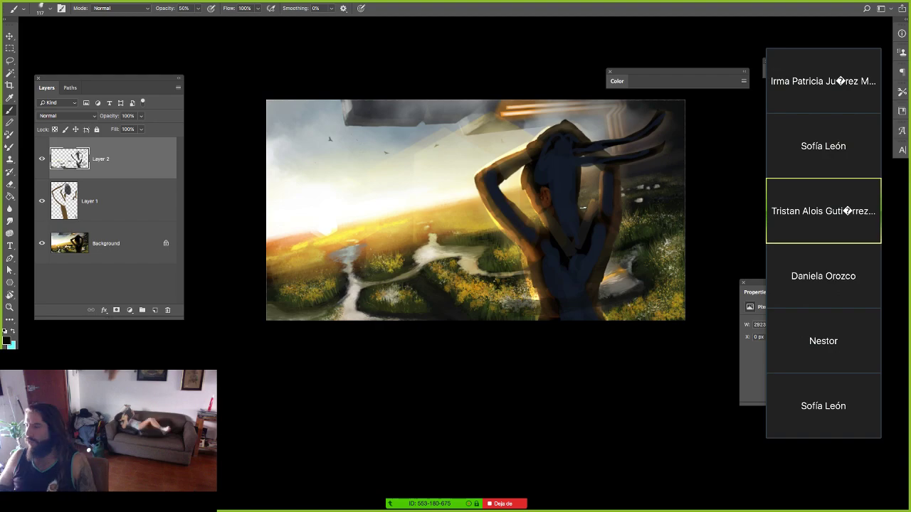
Sample dark green from the lower-right grass and paint it over the bottom foreground with a brush of about 327 px.
key(r)
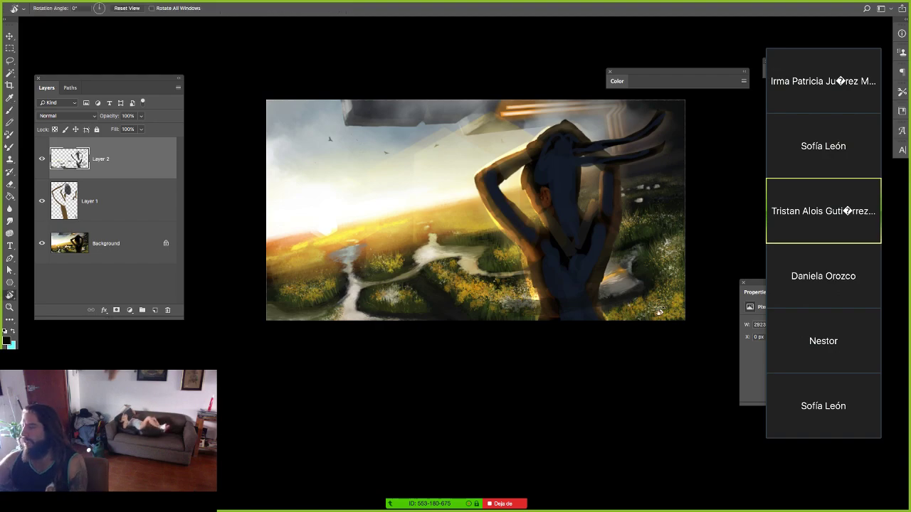
key(b)
alt+click(670, 303)
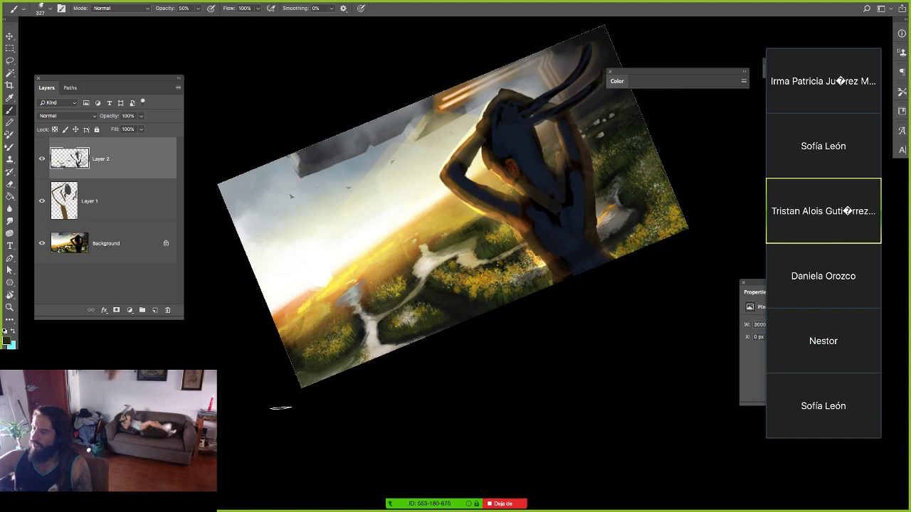
key(Escape)
Set the paint colour to dark brown #5c4715 and paint over the lower-right grass with the brush reduced to about 94 px.
ctrl+alt+drag(463, 310, 444, 310)
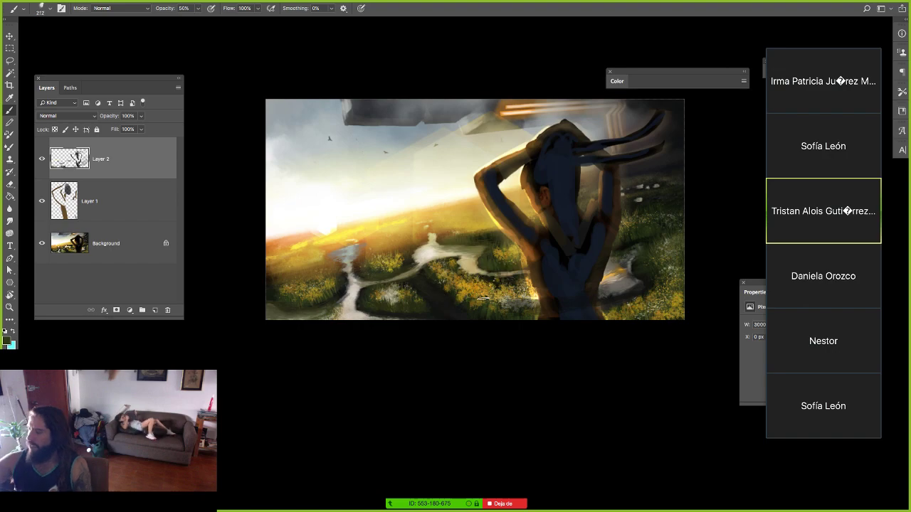
key([)
key([)
key([)
key([)
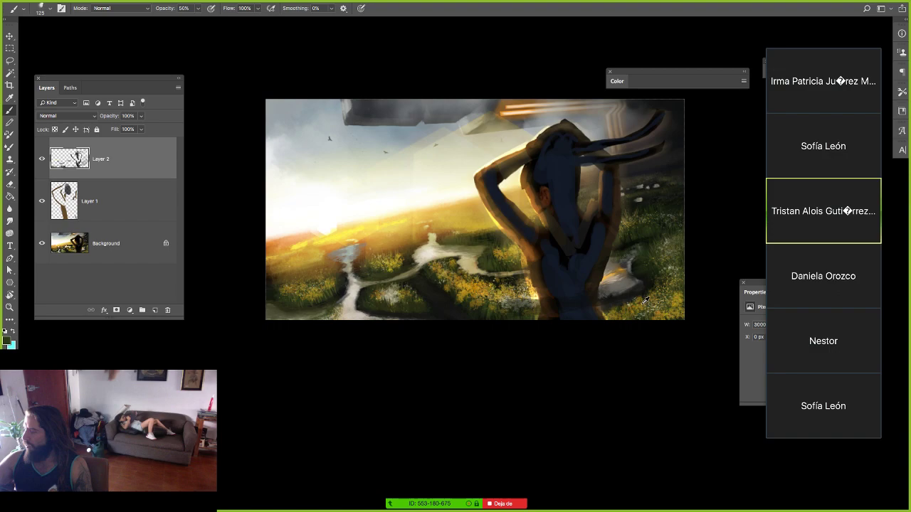
alt+click(643, 303)
click(7, 340)
click(334, 269)
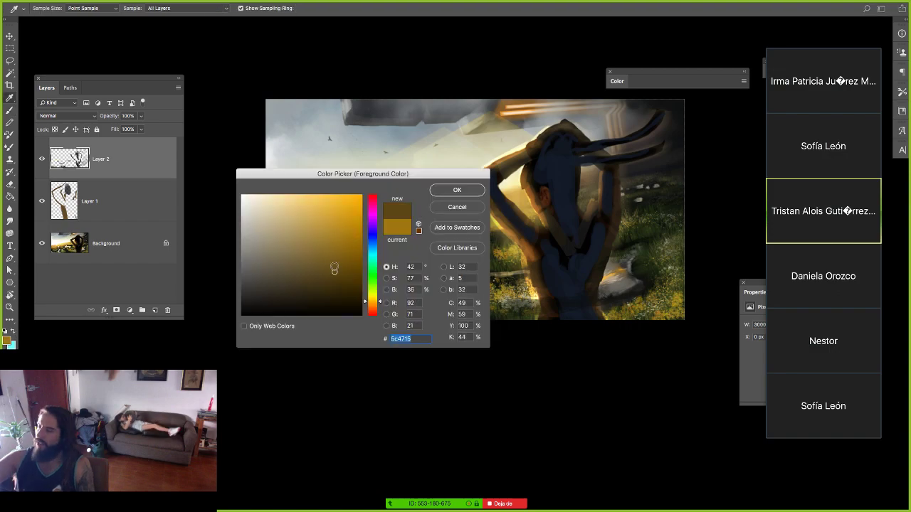
key(Return)
key(b)
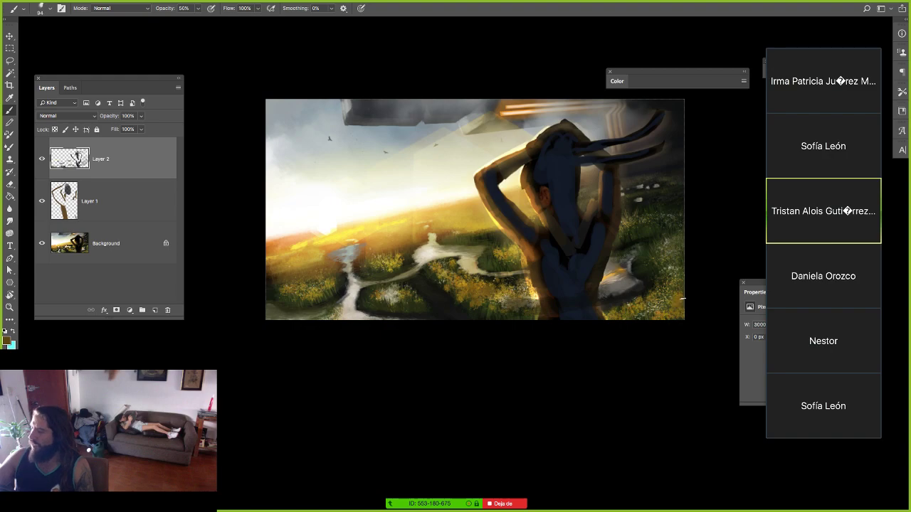
drag(681, 299, 641, 322)
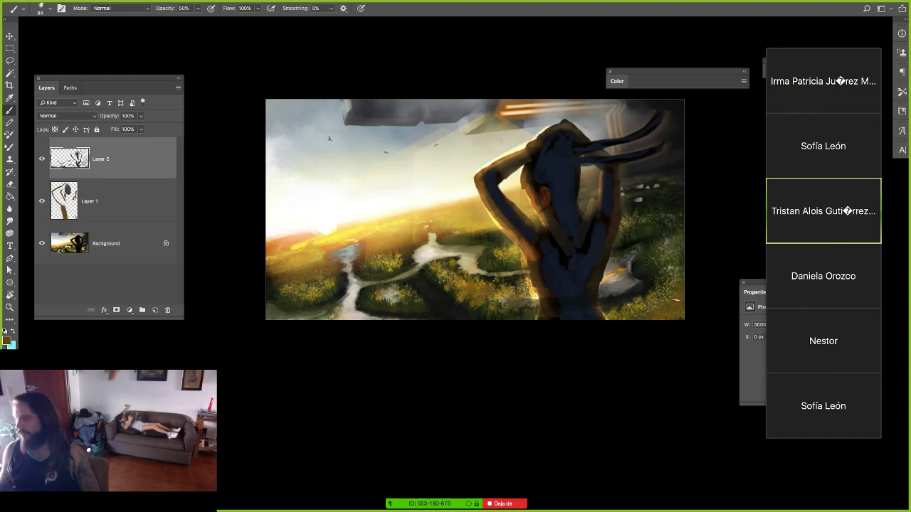
Examine the orange light streaks above the figure up close, including with the canvas rotated.
key(z)
mouse_move(534, 101)
mouse_down()
mouse_move(588, 121)
mouse_move(641, 121)
mouse_up()
drag(476, 195, 445, 221)
mouse_move(532, 211)
mouse_down()
mouse_move(469, 211)
mouse_move(598, 212)
mouse_up()
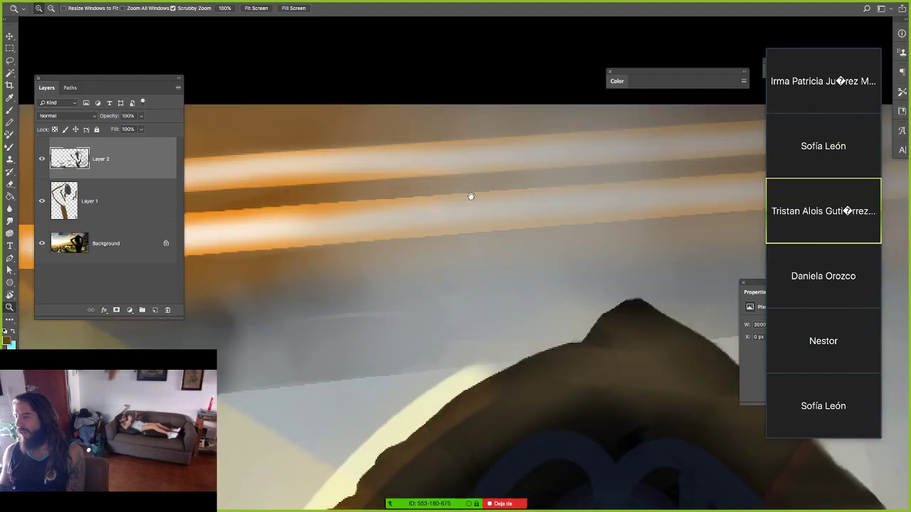
scroll(587, 258, down, 3)
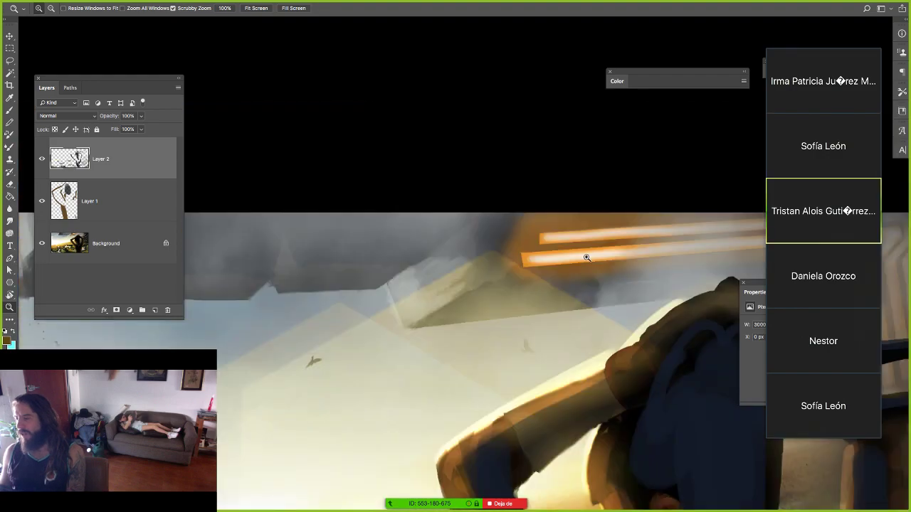
drag(587, 258, 415, 297)
key(r)
drag(547, 302, 555, 257)
key(z)
drag(464, 296, 534, 270)
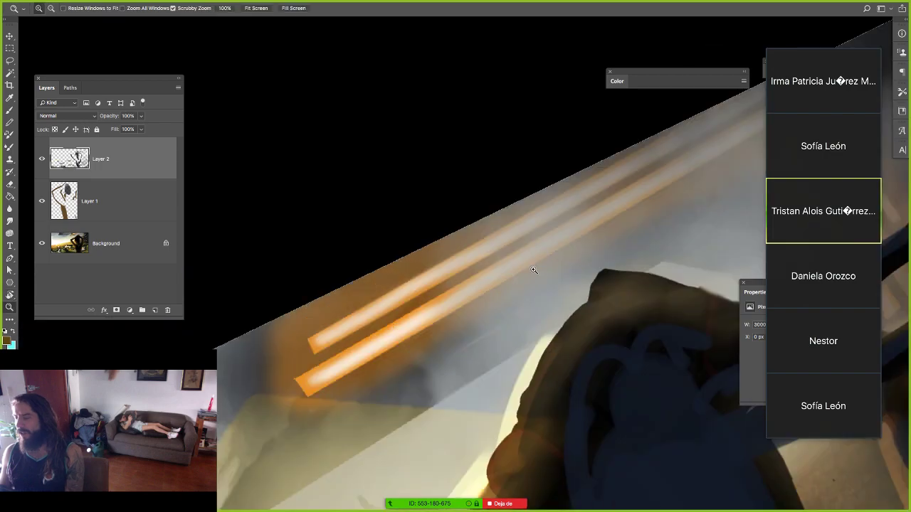
key(b)
right_click(488, 294)
key(Escape)
key(z)
drag(604, 316, 597, 252)
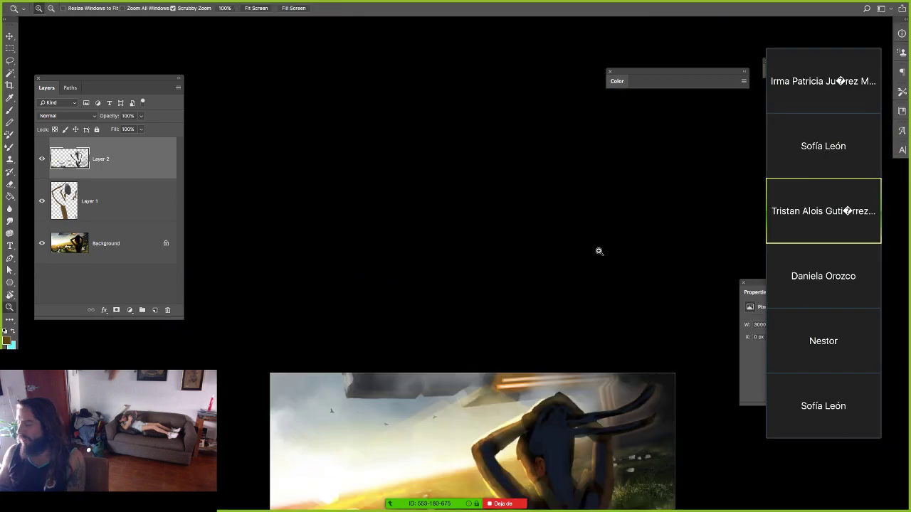
Outline the orange light streaks above the figure with the Lasso and copy them to a new layer.
key(l)
mouse_move(620, 372)
mouse_down()
mouse_move(501, 397)
mouse_move(487, 390)
mouse_up()
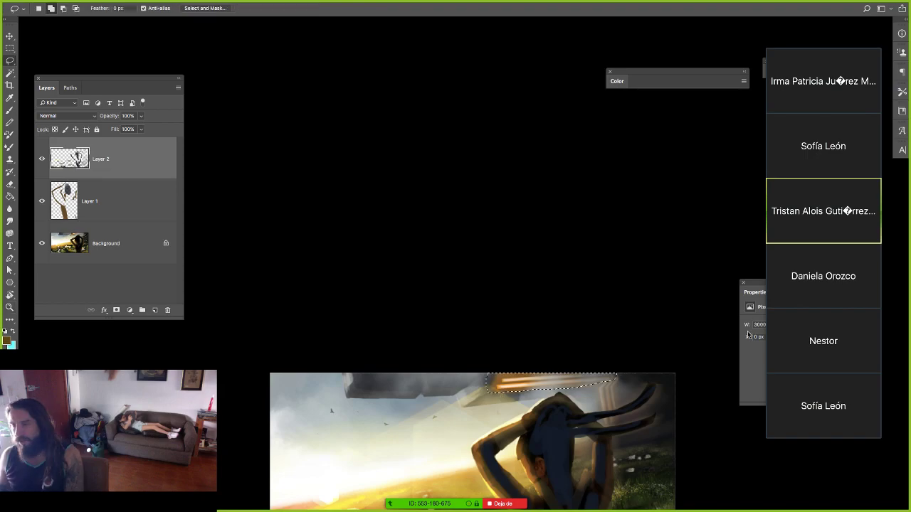
key(ctrl+j)
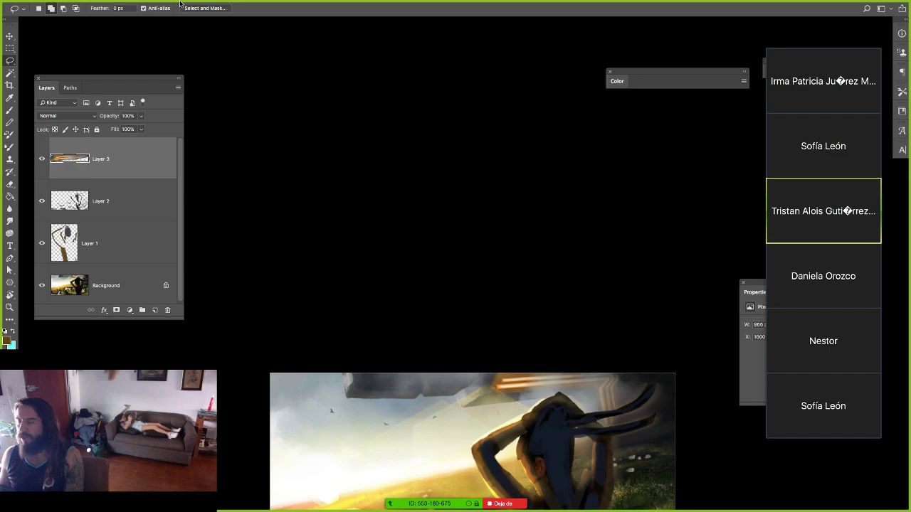
Apply a Motion Blur to the copied orange light streaks on Layer 3.
key(f)
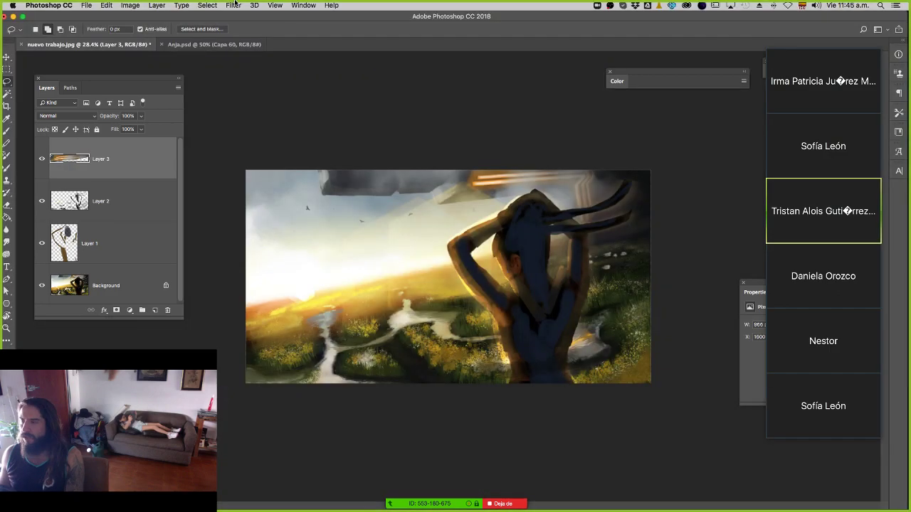
click(234, 5)
mouse_move(279, 119)
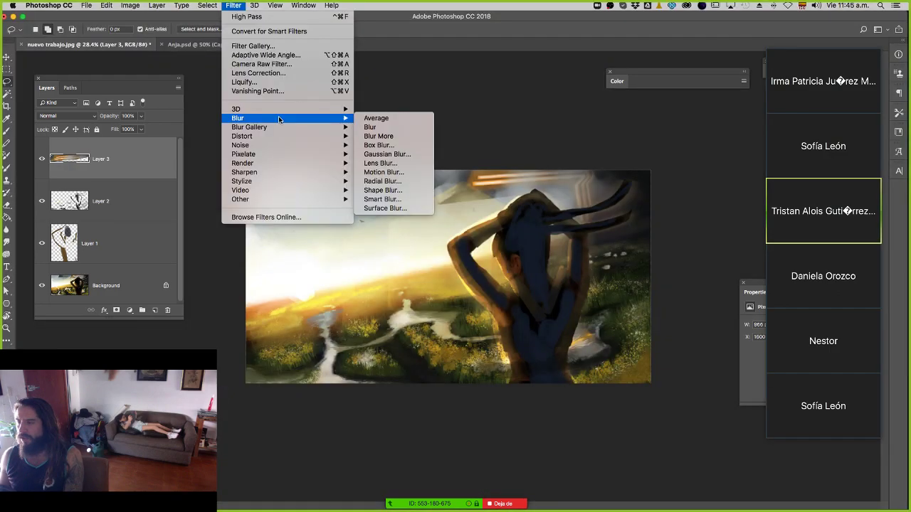
click(384, 173)
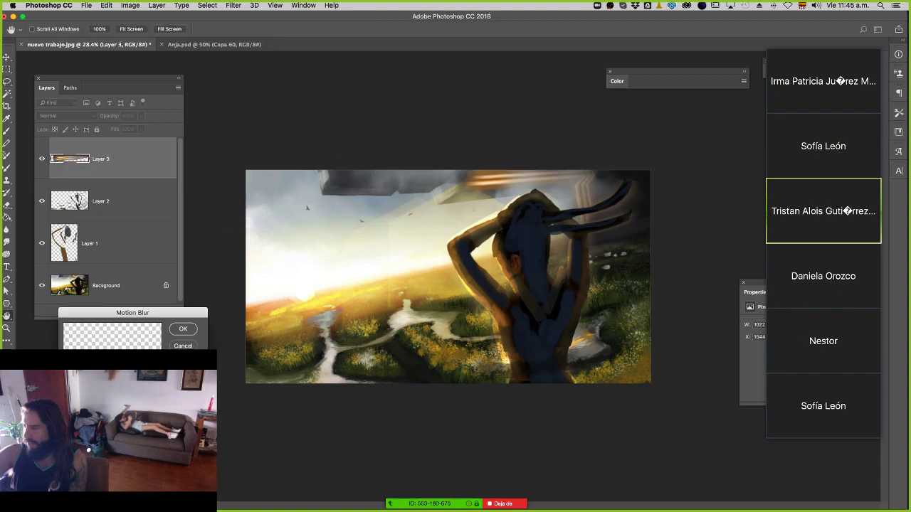
click(184, 329)
key(e)
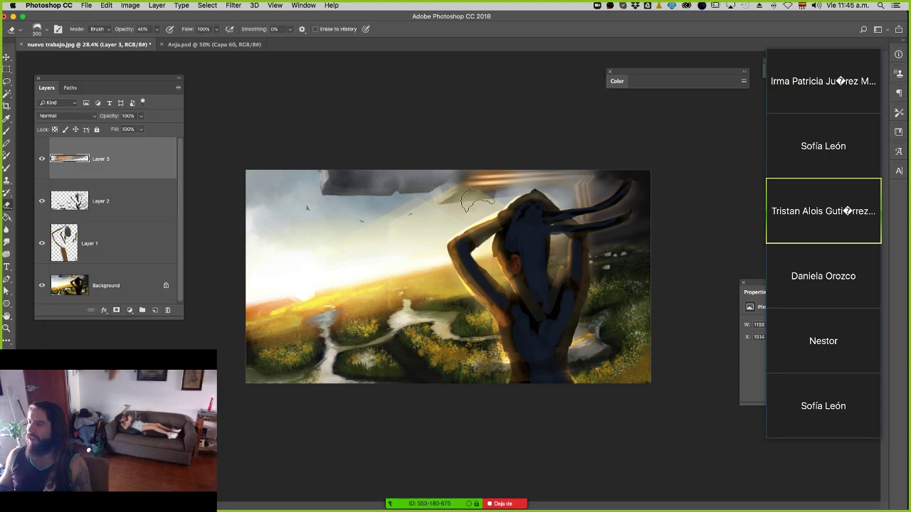
Paint over the end of the floating slab beside the blurred streaks on Layer 3 with the Square brush at about 195 px.
key(z)
drag(381, 156, 458, 204)
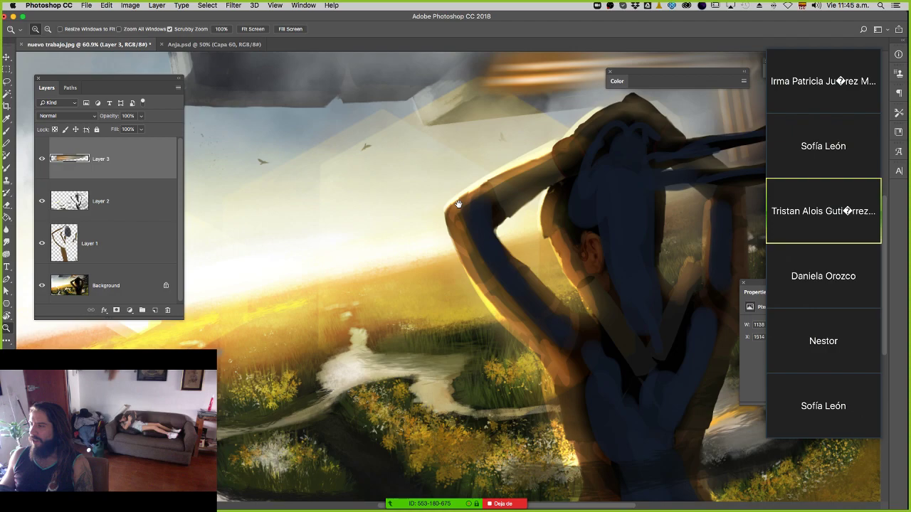
drag(541, 267, 503, 267)
key(l)
mouse_move(433, 160)
mouse_down()
mouse_move(464, 141)
mouse_move(425, 147)
mouse_up()
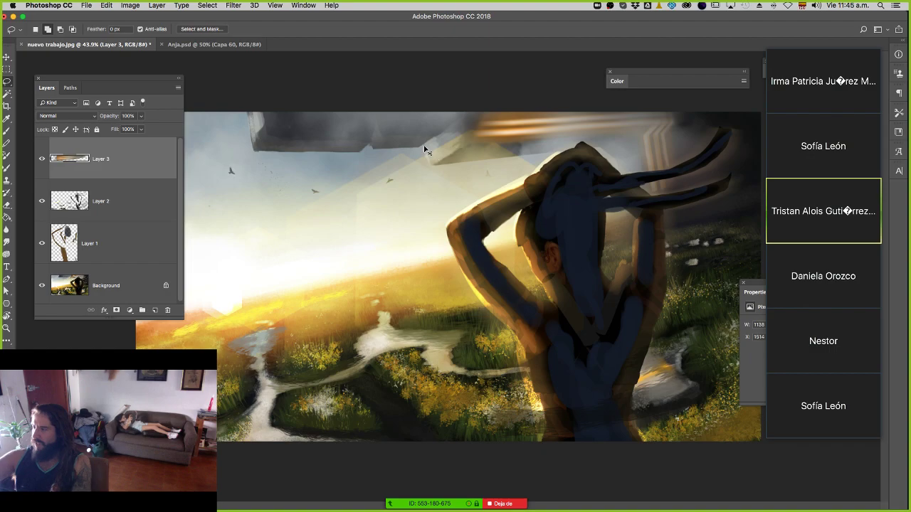
key(b)
drag(420, 181, 436, 164)
right_click(443, 208)
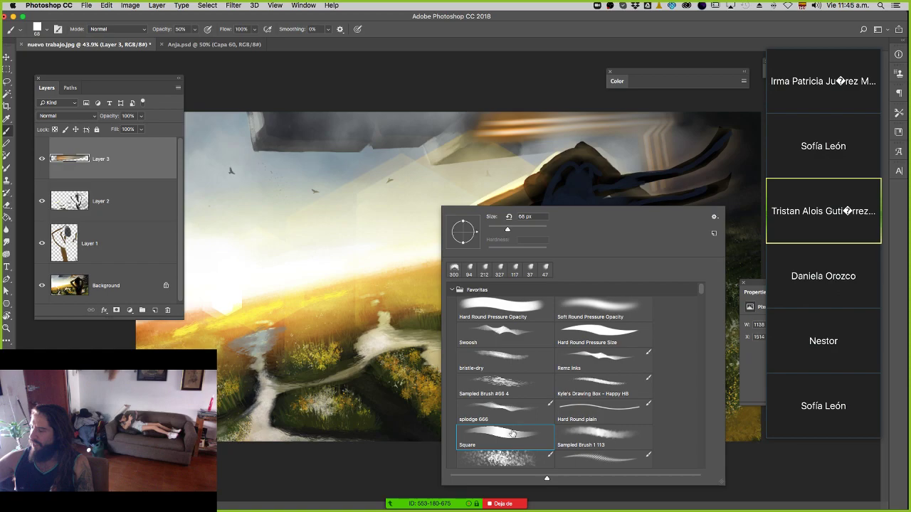
double_click(511, 433)
drag(460, 155, 591, 149)
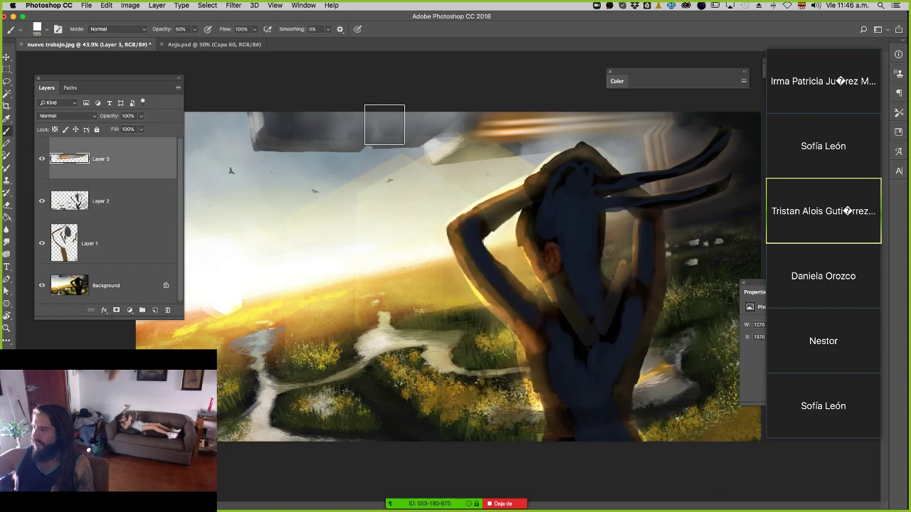
Try to save the painting.
key(z)
drag(541, 190, 499, 193)
key(super+s)
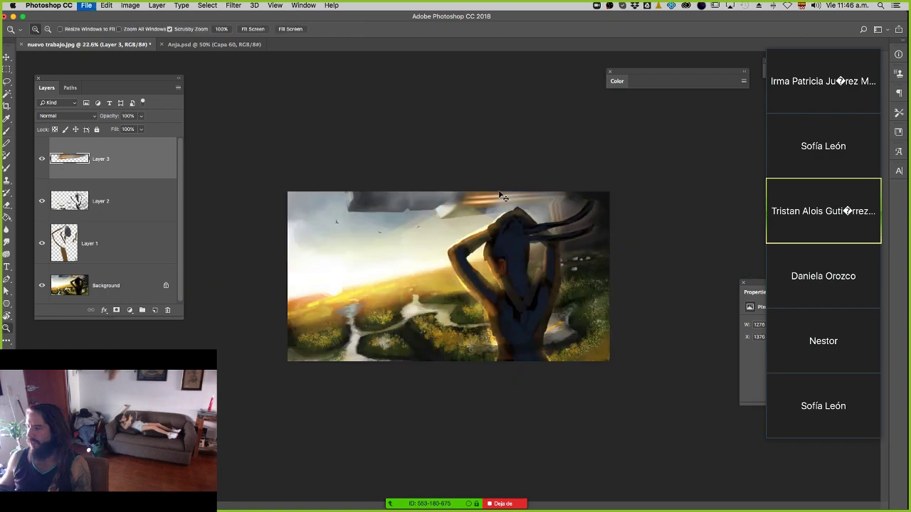
Examine the overall composition and close-up details of the figure, water, flower field and sunlit horizon.
drag(561, 211, 602, 129)
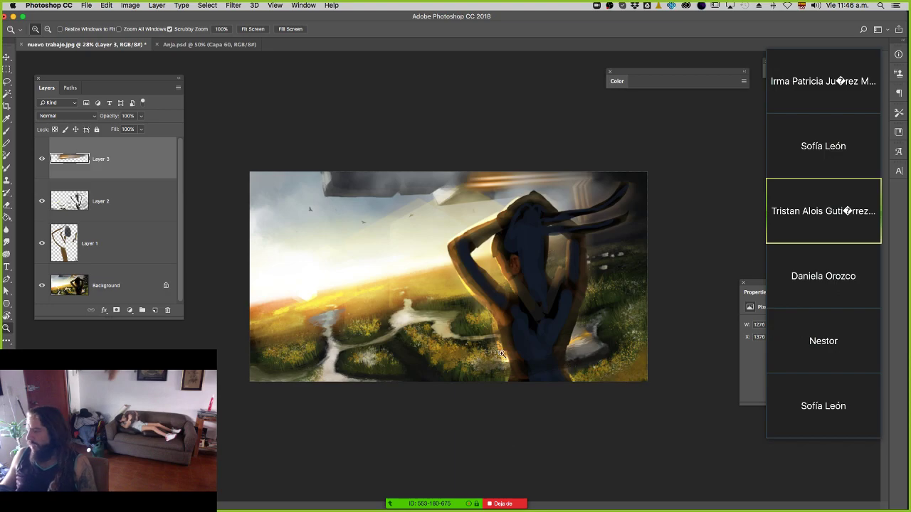
drag(563, 199, 624, 236)
drag(548, 278, 505, 293)
mouse_move(572, 262)
mouse_down()
mouse_move(510, 309)
mouse_move(432, 315)
mouse_move(435, 328)
mouse_up()
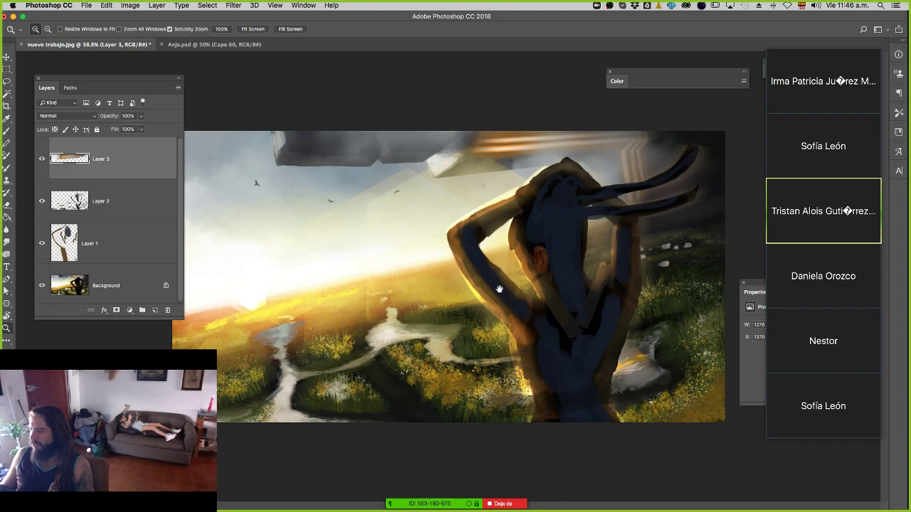
drag(679, 268, 675, 270)
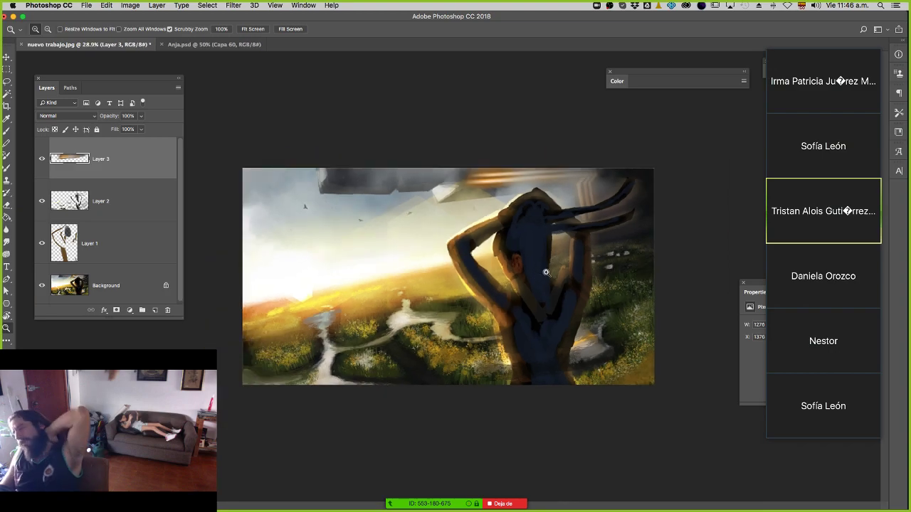
drag(420, 298, 498, 308)
mouse_move(402, 417)
mouse_down()
mouse_move(478, 337)
mouse_move(403, 326)
mouse_up()
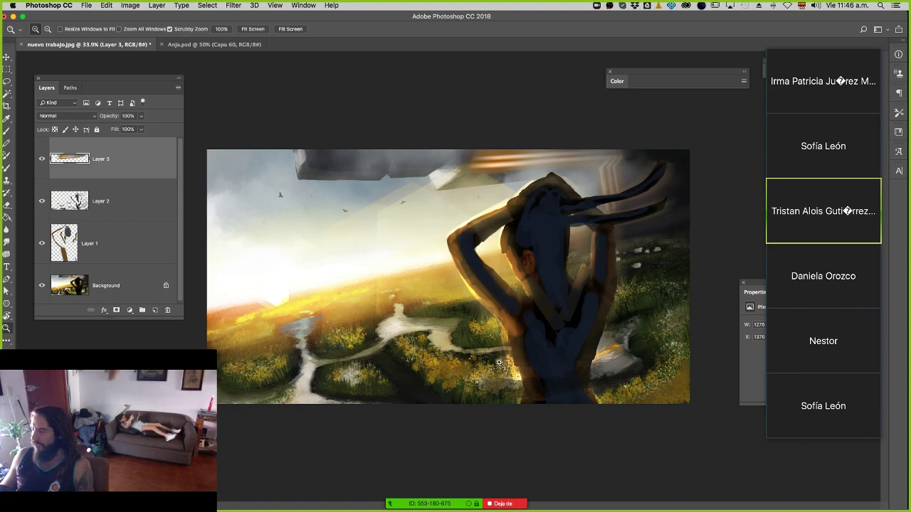
drag(476, 363, 521, 369)
drag(314, 374, 334, 320)
scroll(342, 293, right, 10)
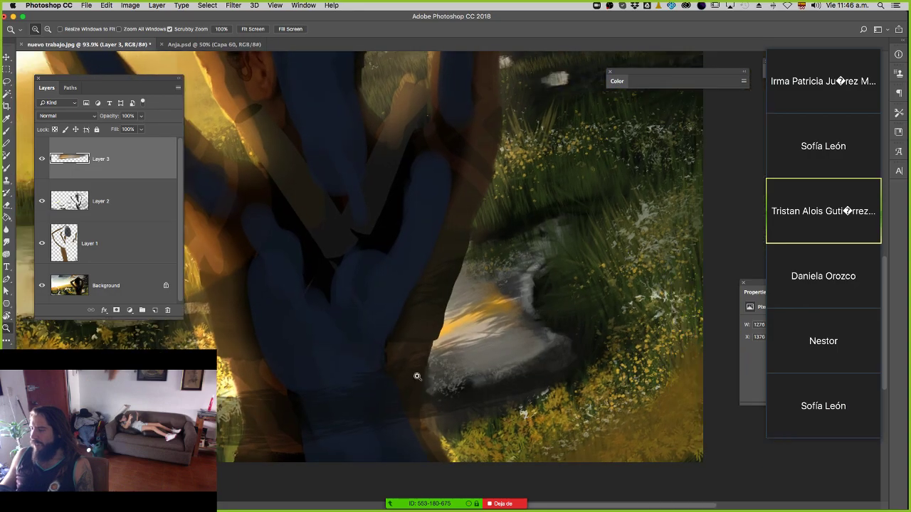
mouse_move(417, 376)
mouse_down()
mouse_move(512, 397)
mouse_move(624, 399)
mouse_move(565, 366)
mouse_move(647, 400)
mouse_up()
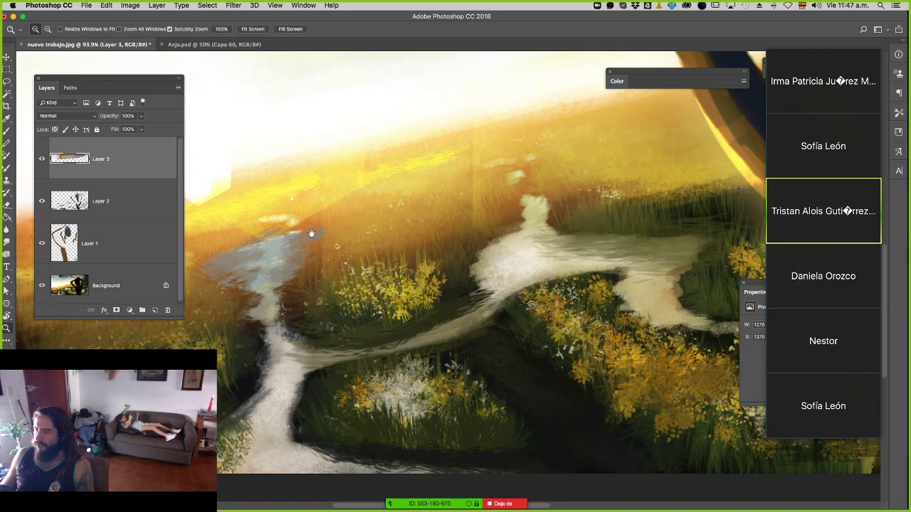
drag(312, 233, 446, 250)
drag(347, 245, 372, 254)
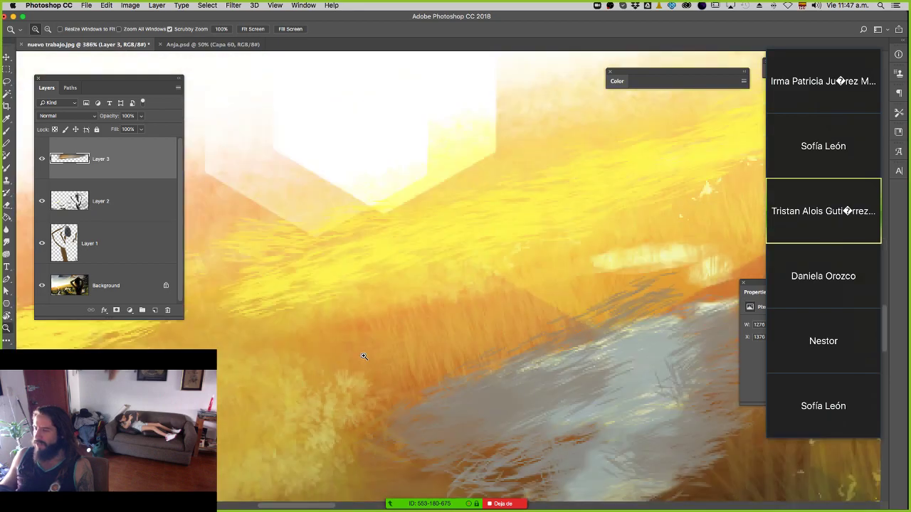
drag(363, 356, 336, 356)
drag(534, 356, 498, 359)
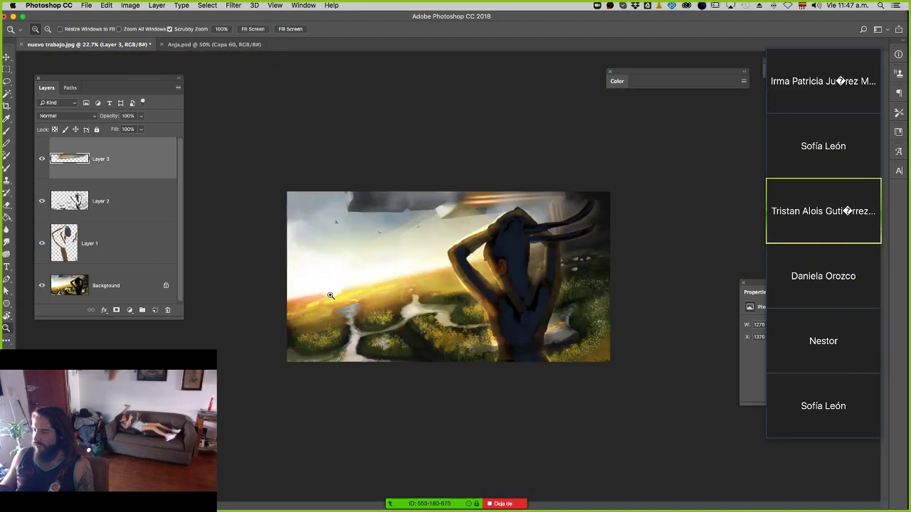
drag(331, 295, 499, 290)
mouse_move(453, 320)
mouse_down()
mouse_move(577, 319)
mouse_move(487, 327)
mouse_up()
mouse_move(592, 349)
mouse_down()
mouse_move(514, 341)
mouse_move(289, 351)
mouse_move(476, 336)
mouse_up()
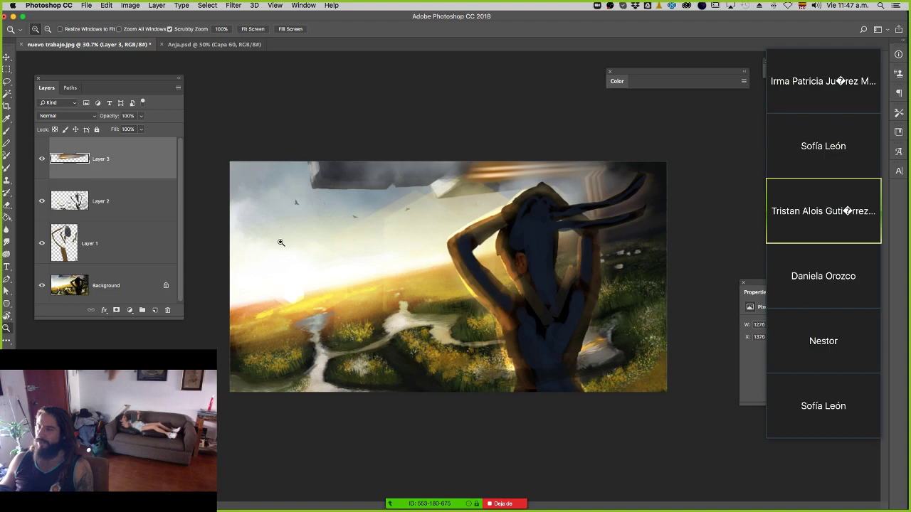
Save the layered painting as a new Photoshop file named "nuevo trabajo notas.psd".
key(super+shift+s)
key(Right)
text(notas)
key(Return)
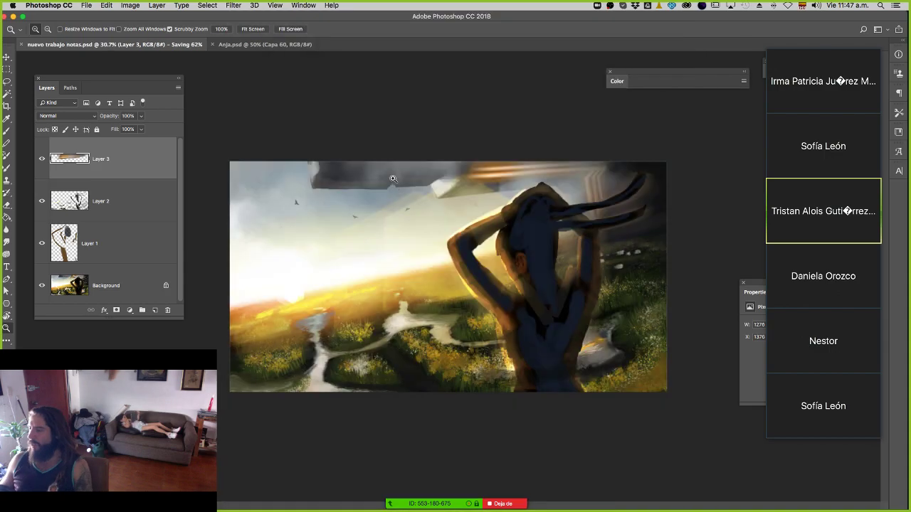
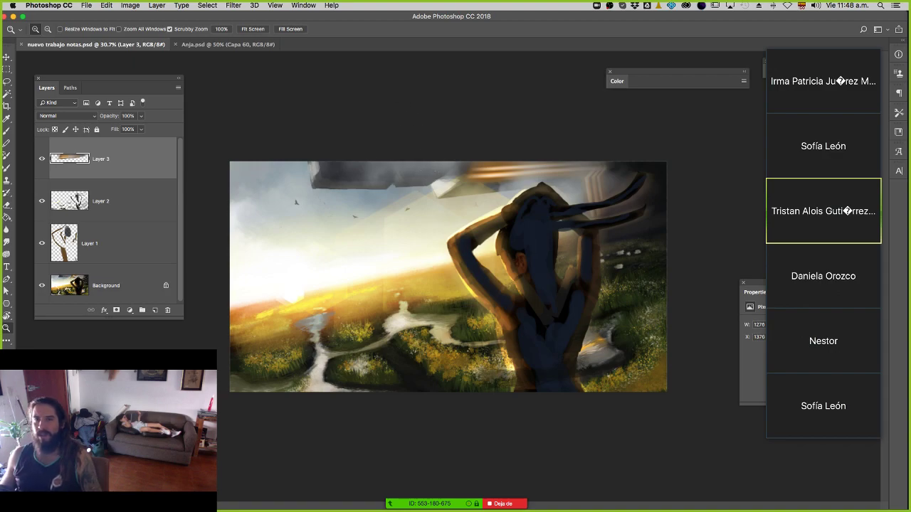
Close both open documents, "nuevo trabajo notas.psd" and "Anja.psd".
key(super+Tab)
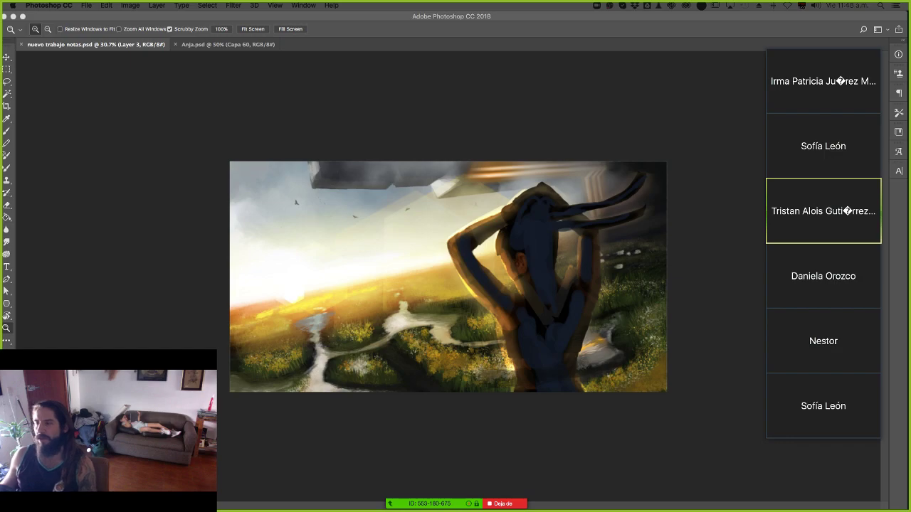
click(123, 45)
key(super+o)
key(super+w)
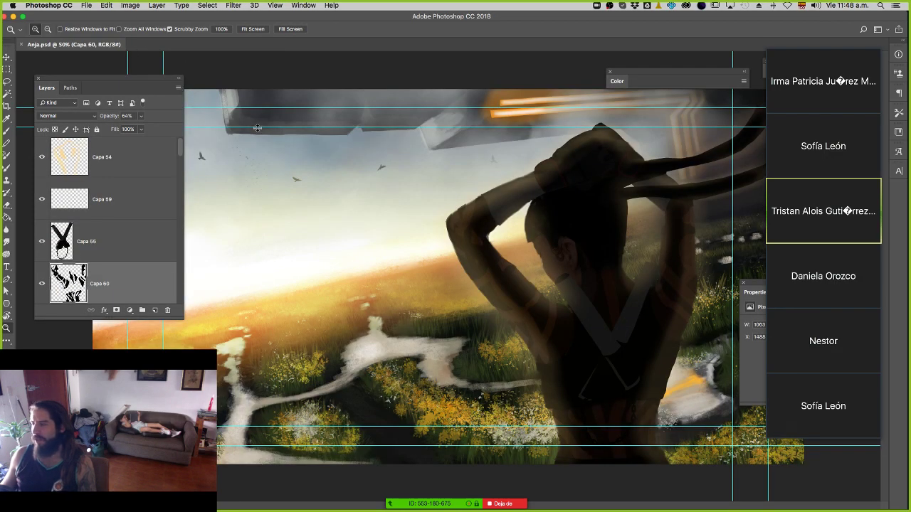
key(super+minus)
key(super+w)
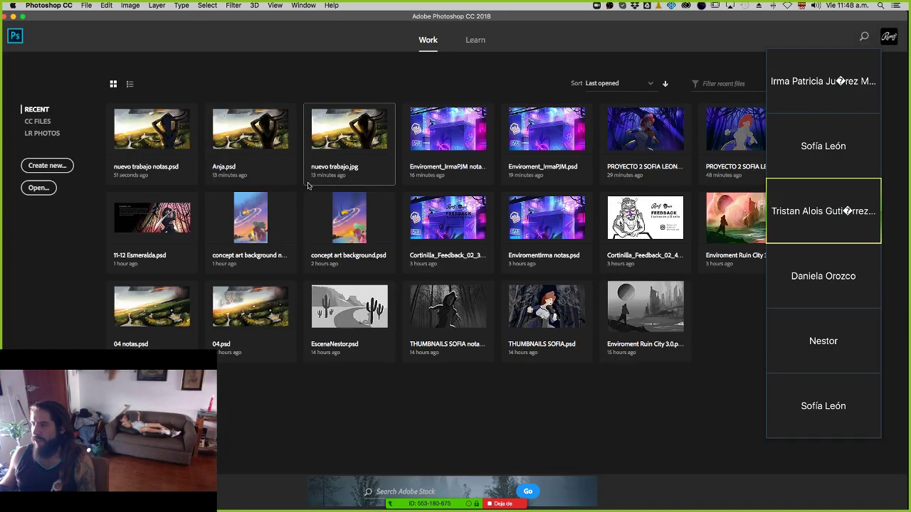
Browse for a file to open in the ENTREGA 3 ABRIL 2020 folder and select the fourth student's subfolder.
key(super+o)
click(367, 75)
click(366, 85)
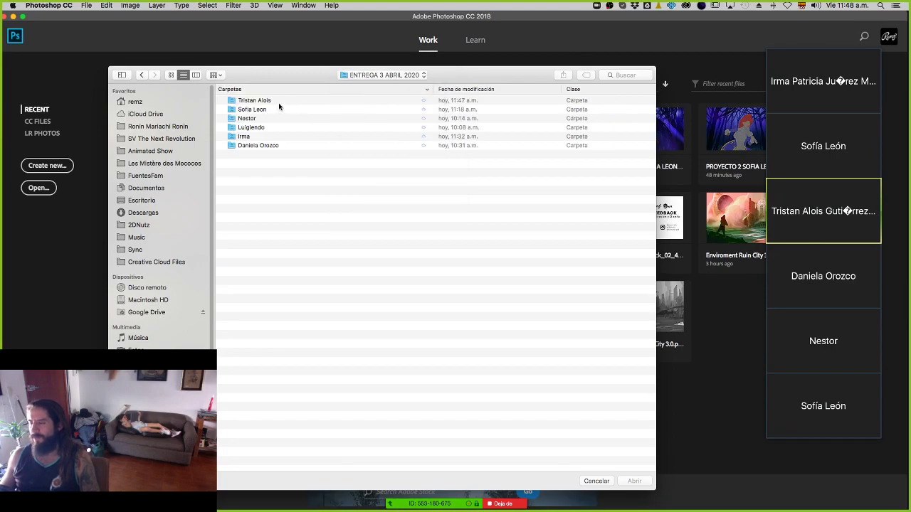
click(269, 127)
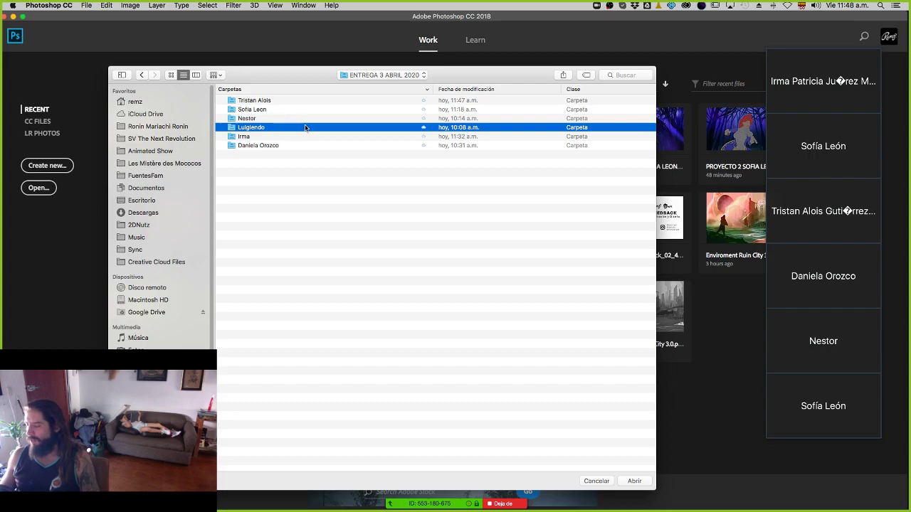
drag(254, 73, 227, 74)
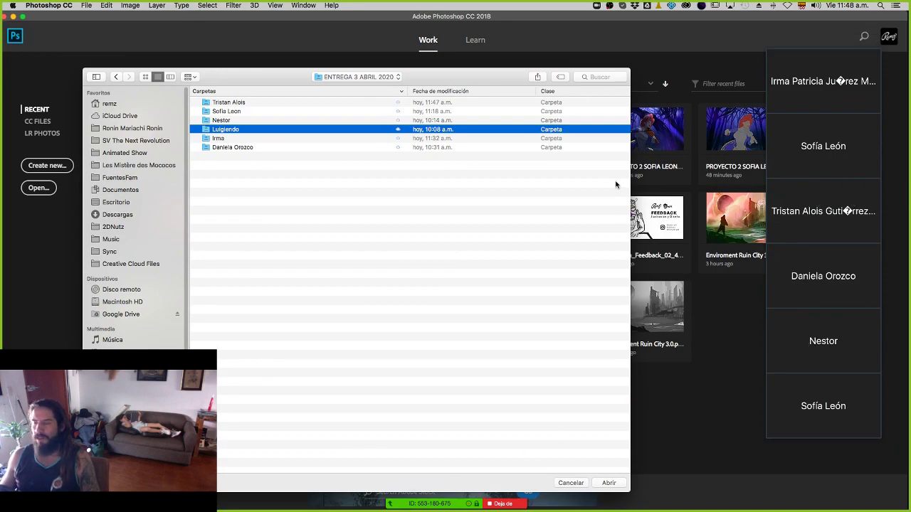
Switch to the Zoom meeting controls and open the group chat.
mouse_move(522, 506)
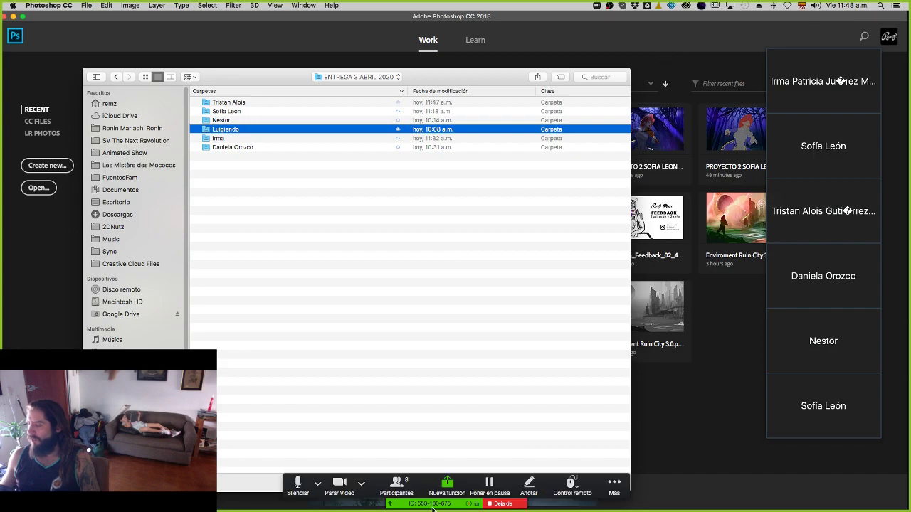
click(609, 487)
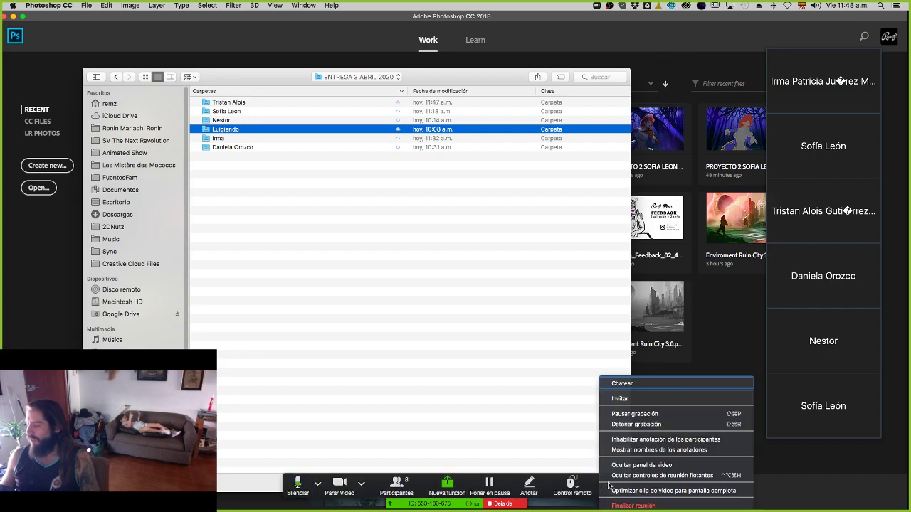
click(633, 384)
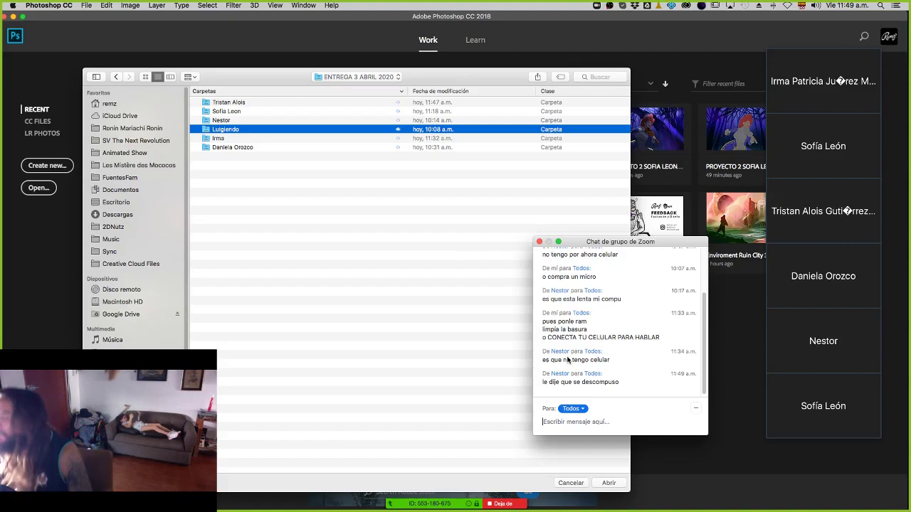
Switch to WhatsApp.
key(super+Tab)
key(super+Tab)
mouse_move(385, 511)
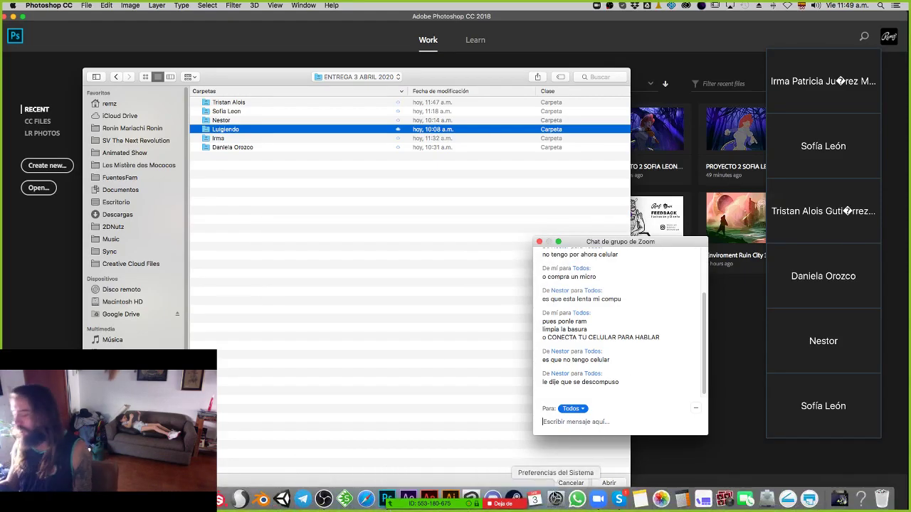
click(572, 498)
click(575, 498)
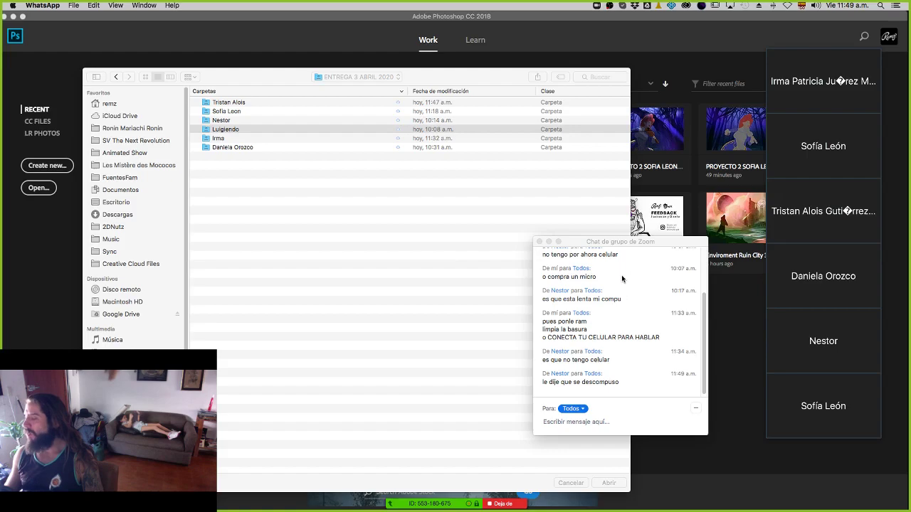
Reply "a pues arreglalo" to everyone in the Zoom group chat and move the chat window out of the way.
drag(576, 247, 209, 200)
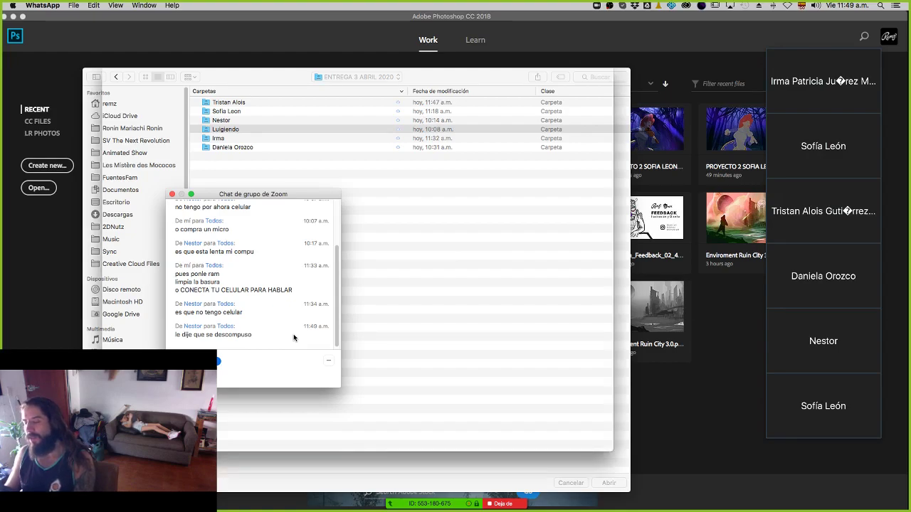
key(Return)
drag(235, 196, 629, 151)
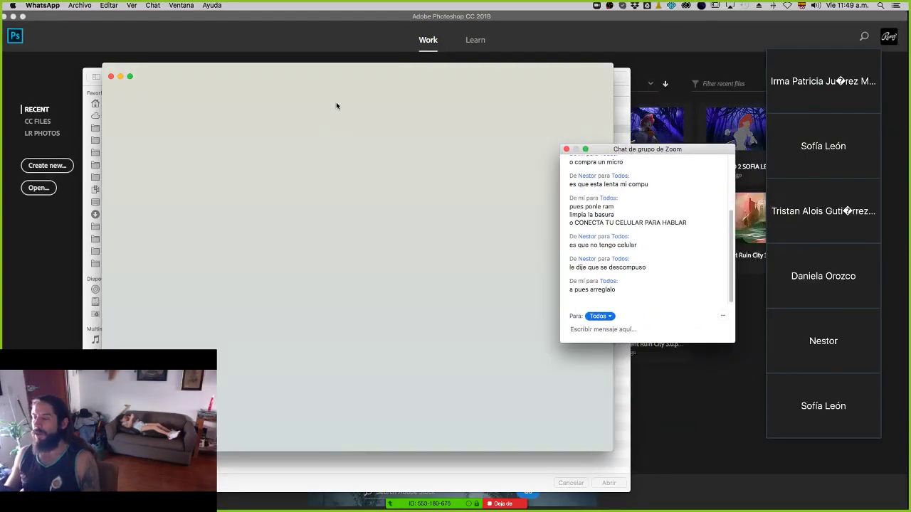
drag(610, 152, 178, 441)
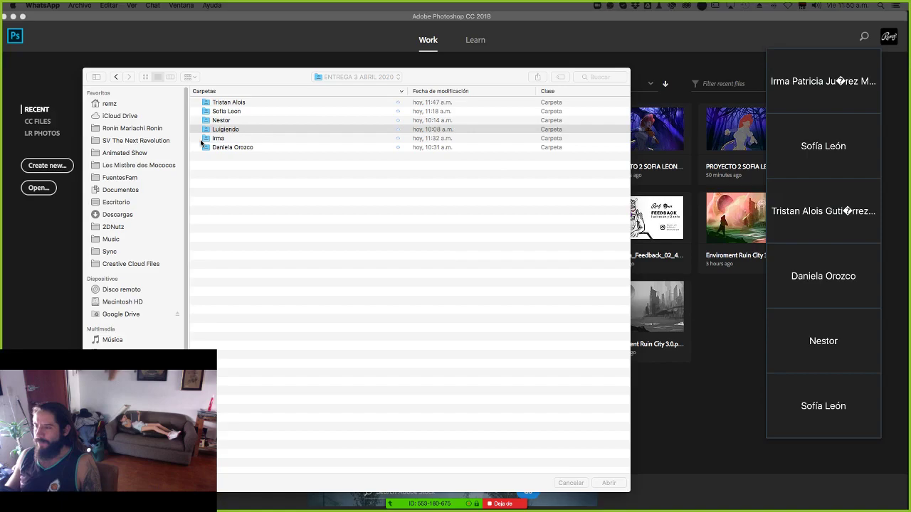
Return to Photoshop's file browser and open "Enviroment Ruin City 3.1.psd" from the fourth student's subfolder.
double_click(246, 129)
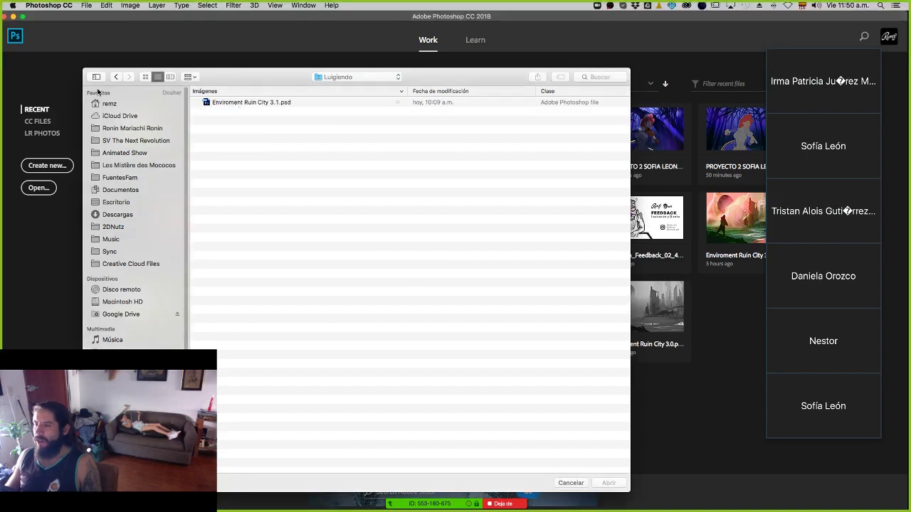
click(116, 77)
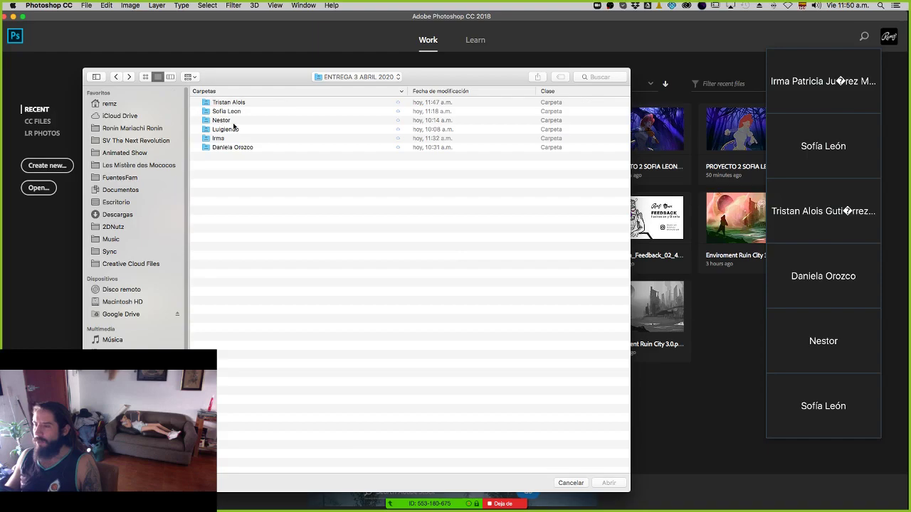
double_click(232, 121)
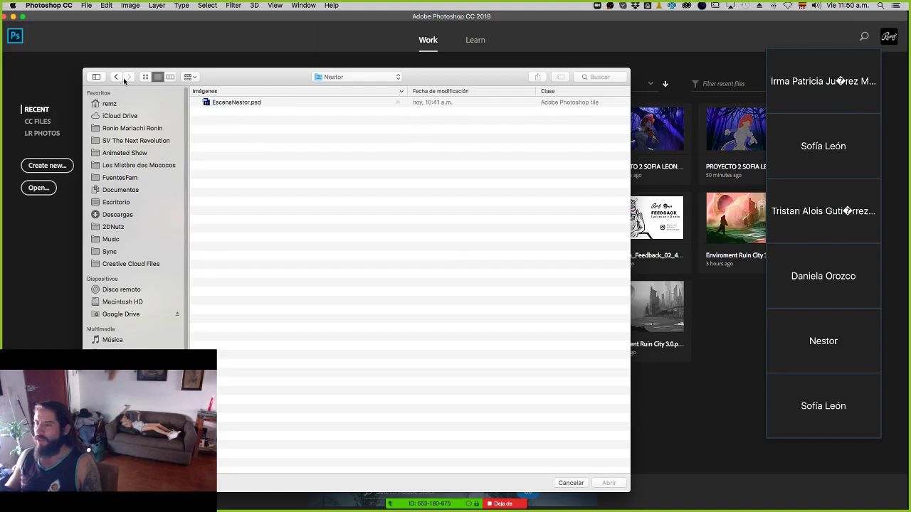
click(120, 77)
double_click(241, 106)
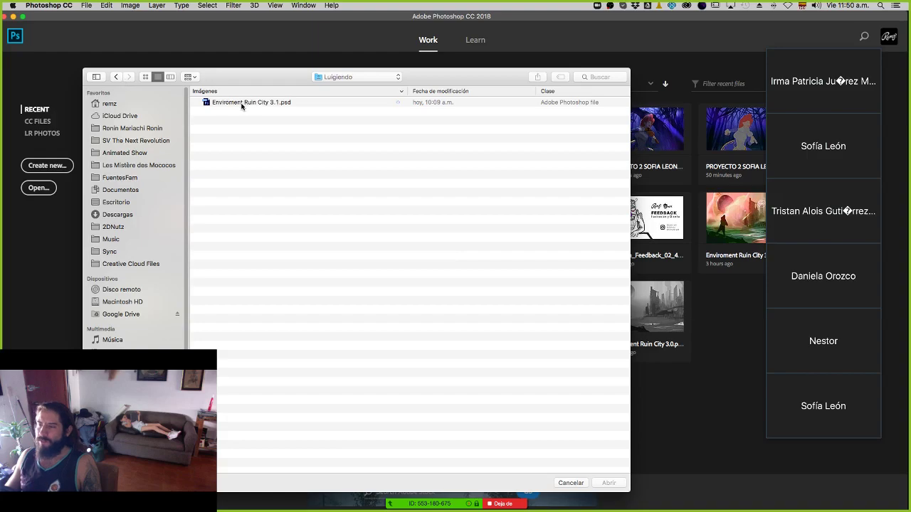
double_click(242, 103)
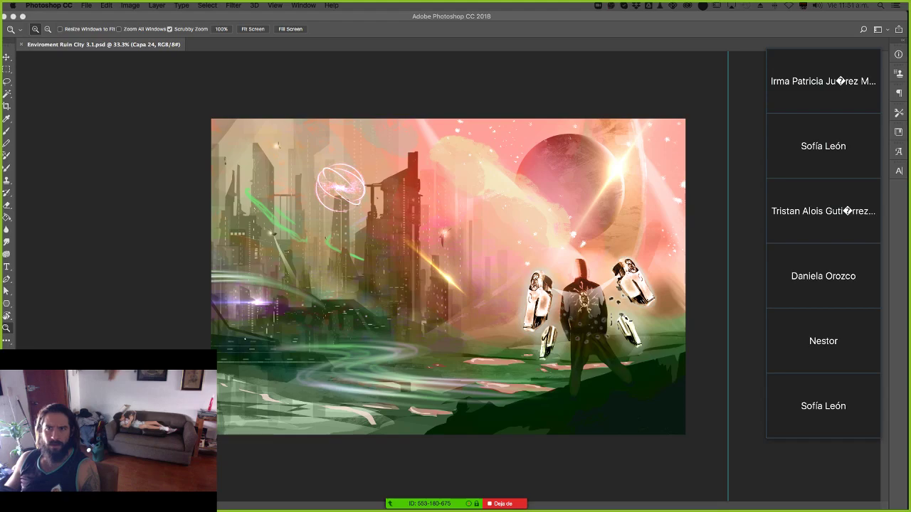
Show the hidden panels, set the square brush's tip size to 192 px and display its Shape Dynamics settings.
key(Tab)
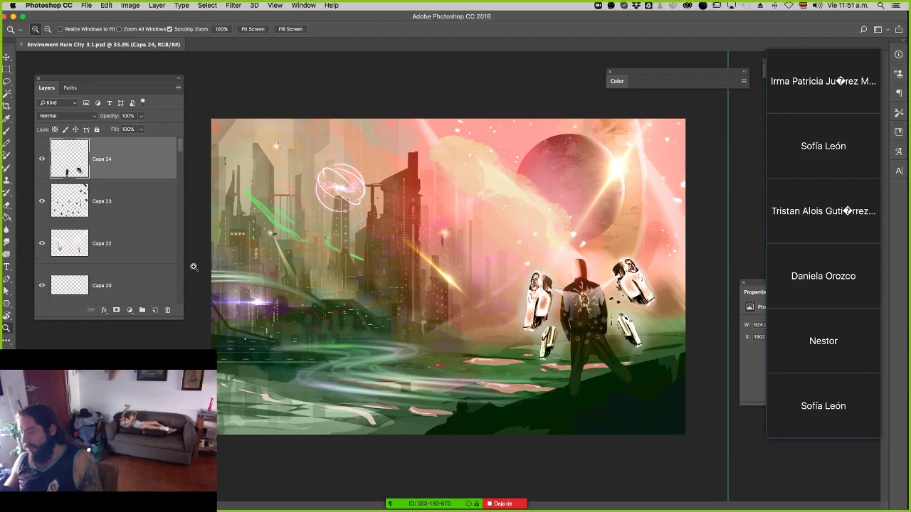
key(b)
key(F5)
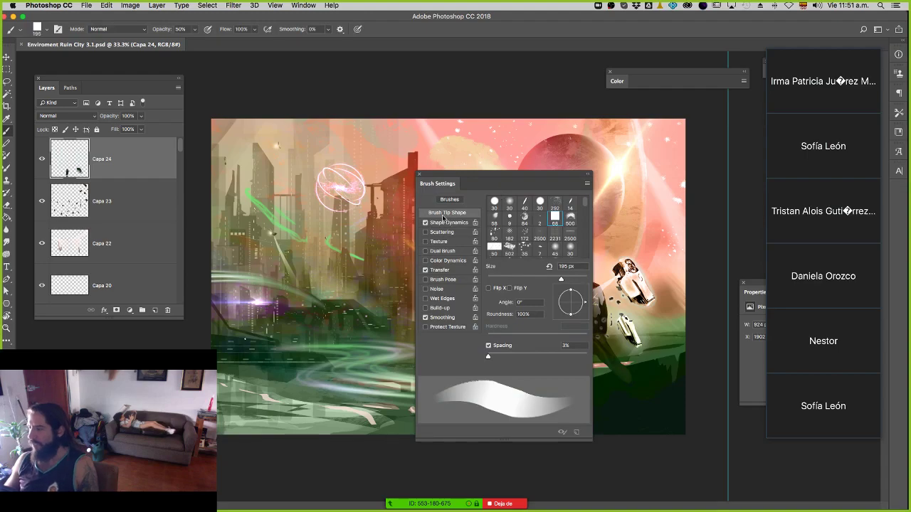
drag(562, 279, 560, 279)
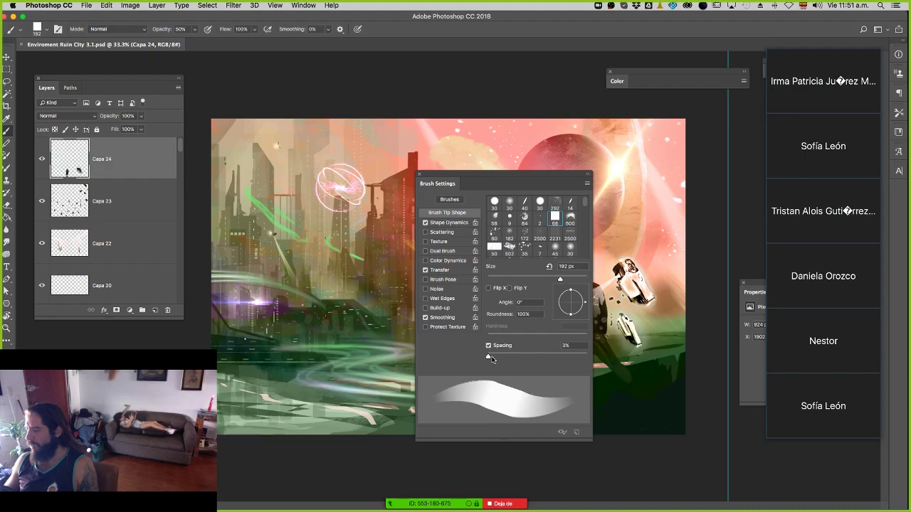
click(448, 222)
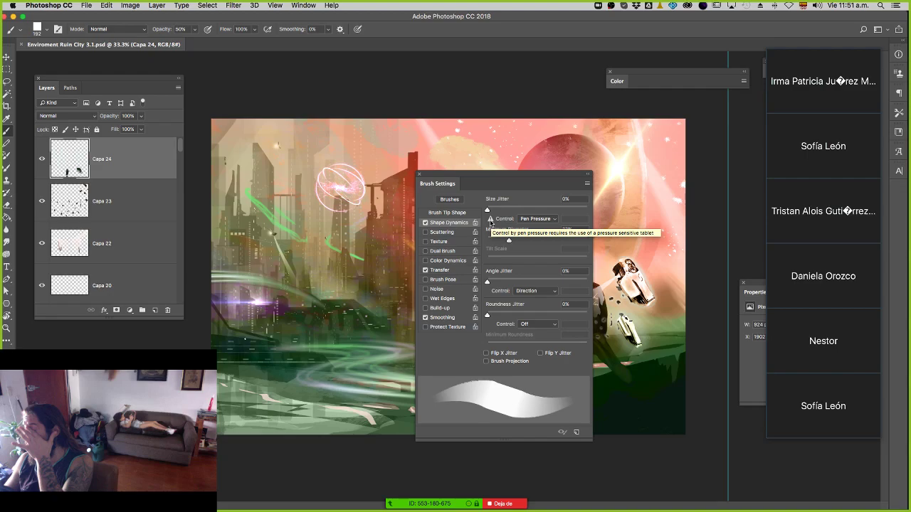
Try brush Scattering at 555%, turn it off again and close the brush settings.
click(442, 232)
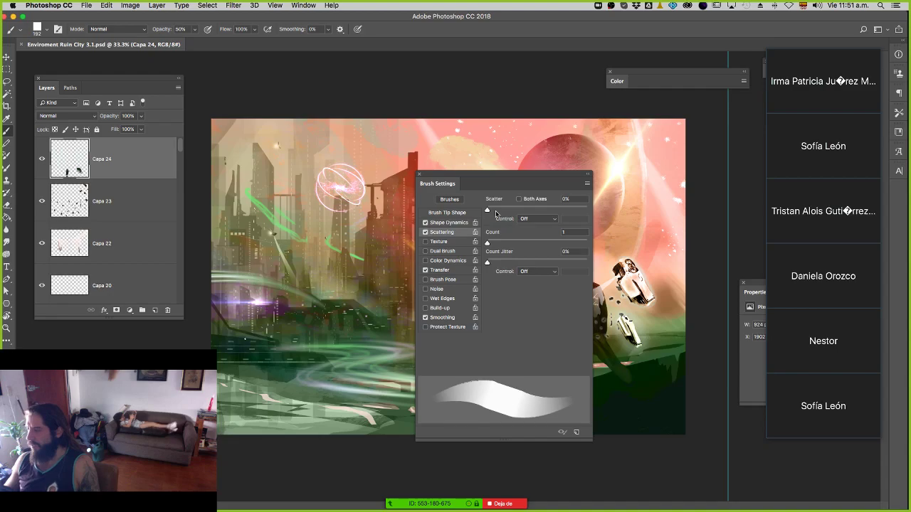
drag(496, 211, 543, 213)
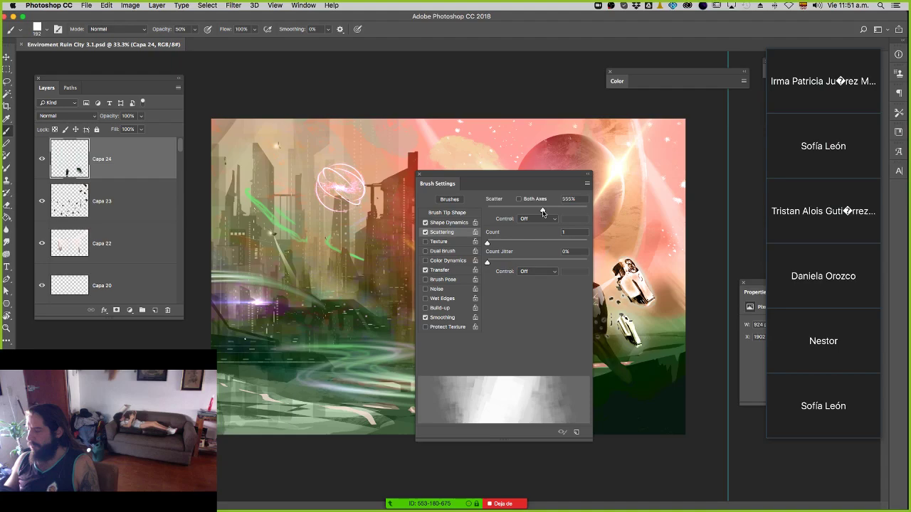
click(425, 232)
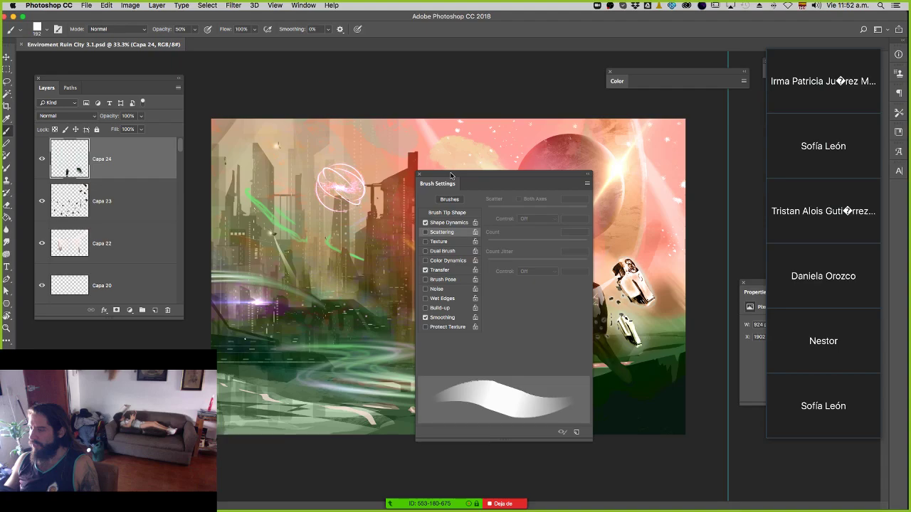
key(F5)
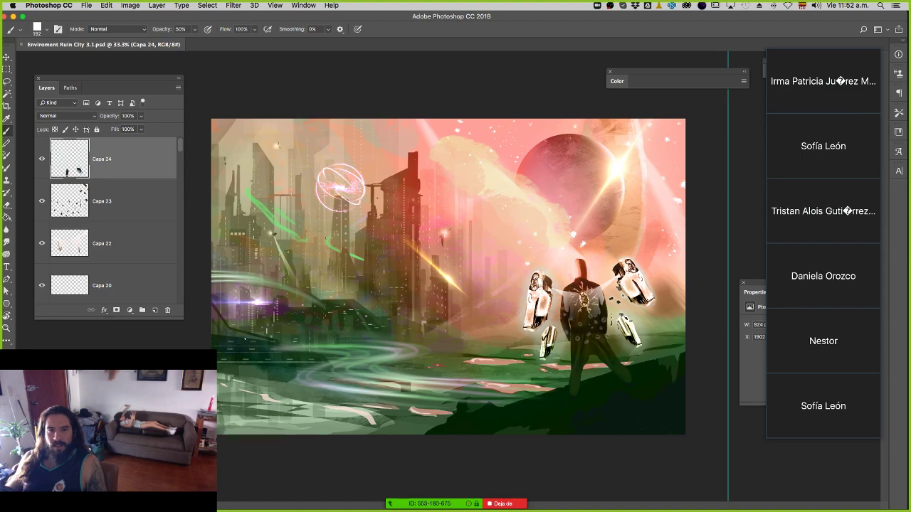
Examine the standing figure and the floating weapons in close-up, and compare them with the whole composition.
key(super+Tab)
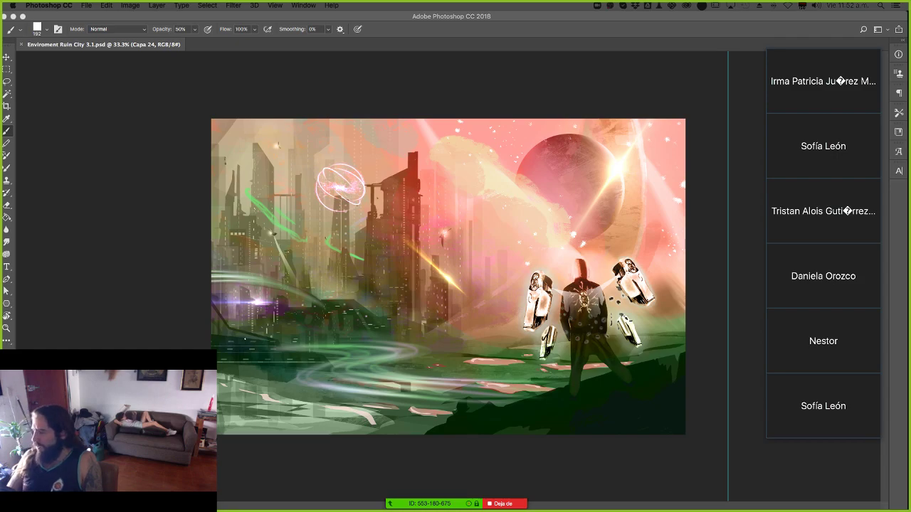
click(667, 353)
key(z)
drag(563, 277, 632, 285)
drag(650, 366, 478, 188)
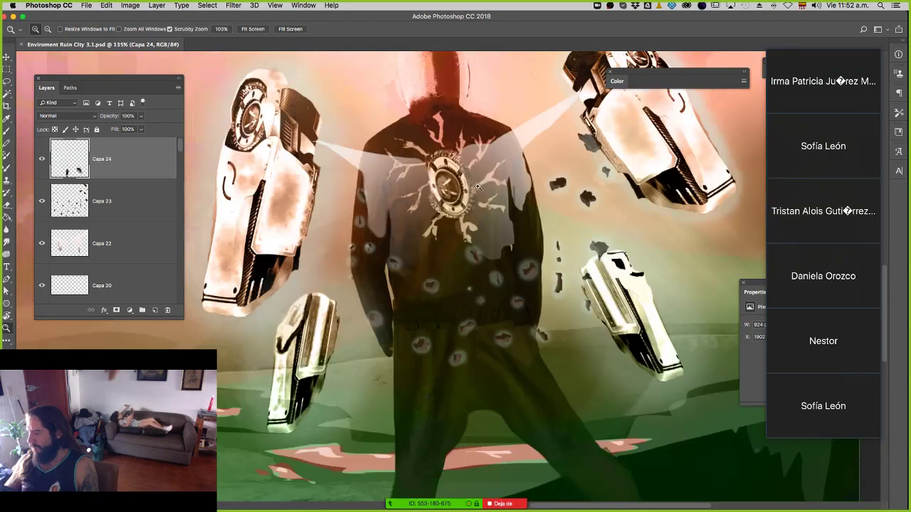
drag(502, 237, 468, 245)
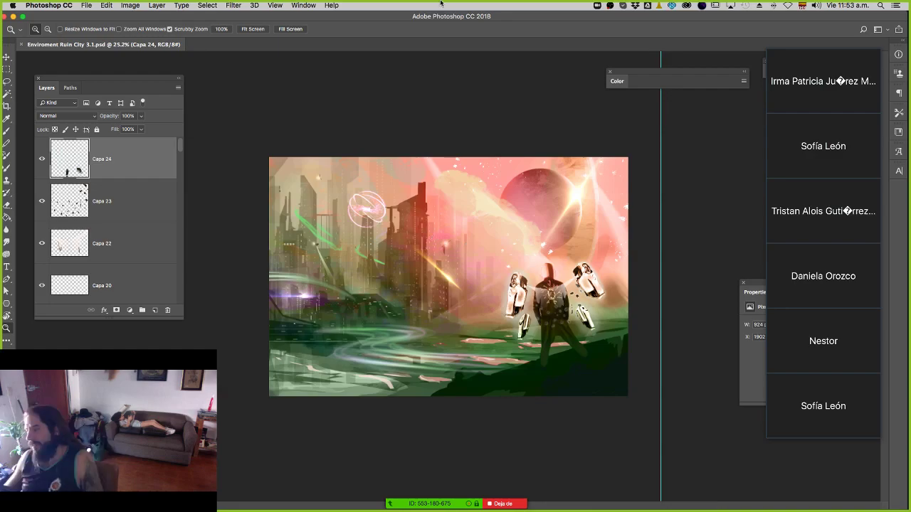
mouse_move(525, 217)
mouse_down()
mouse_move(557, 216)
mouse_move(526, 218)
mouse_up()
drag(562, 292, 493, 277)
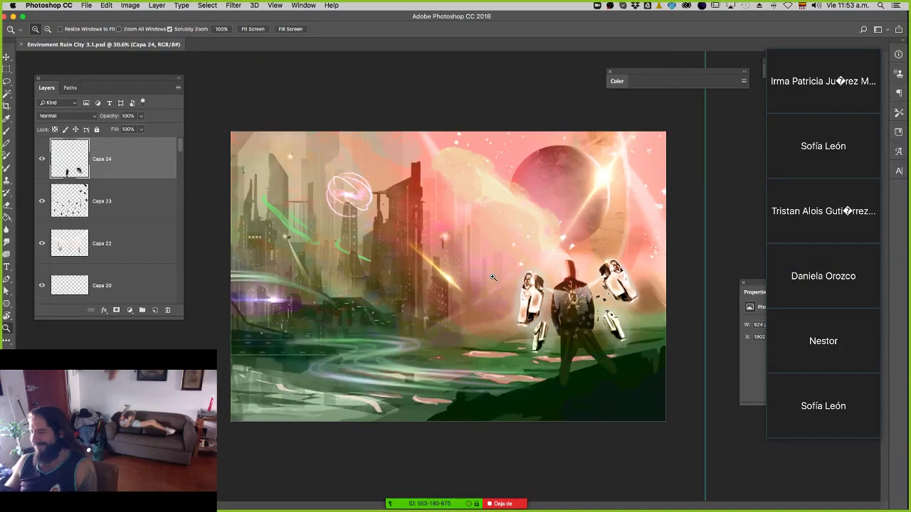
Select Layer 20 from the canvas and examine the figure, the glowing orb and the city's light effects.
key(v)
mouse_move(289, 227)
mouse_down()
mouse_move(272, 240)
mouse_move(285, 267)
mouse_move(340, 182)
mouse_up()
key(z)
drag(582, 266, 500, 261)
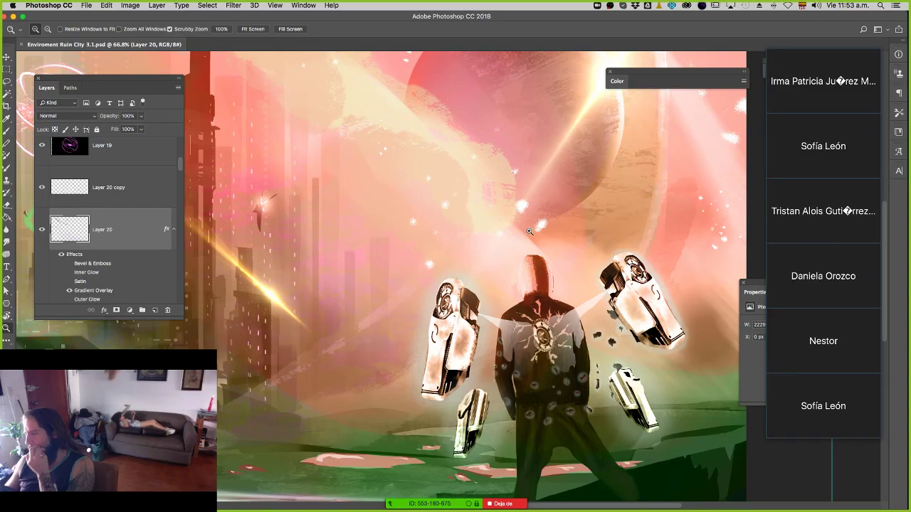
scroll(361, 256, down, 3)
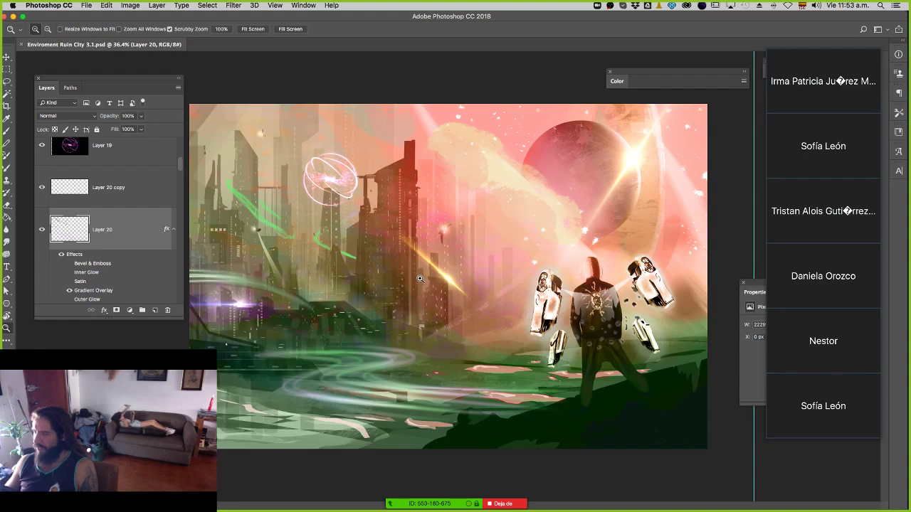
drag(231, 155, 363, 168)
mouse_move(203, 169)
mouse_down()
mouse_move(283, 186)
mouse_move(309, 179)
mouse_move(388, 212)
mouse_move(374, 220)
mouse_move(371, 239)
mouse_up()
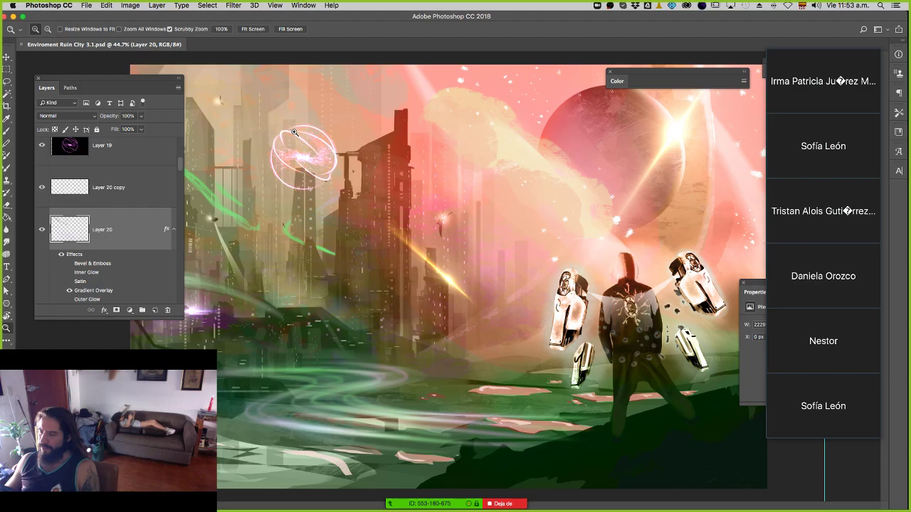
drag(350, 219, 487, 238)
scroll(487, 238, right, 5)
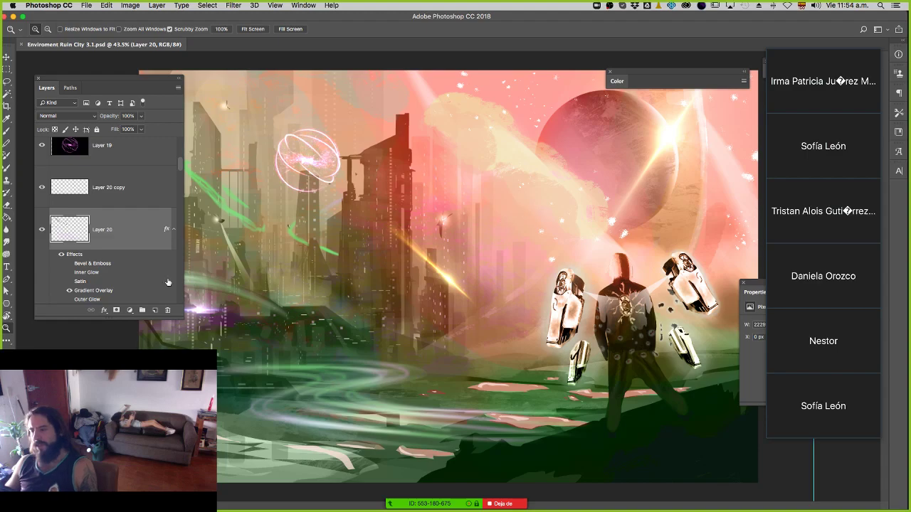
Add a new layer at the top of the layer stack and set the brush to about 11 px at 100% opacity.
key(alt+shift+super+n)
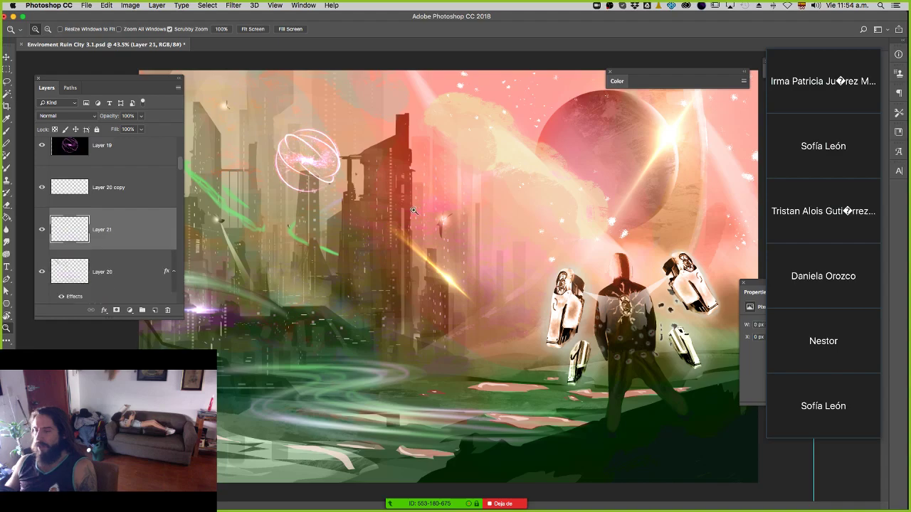
key(b)
right_click(413, 211)
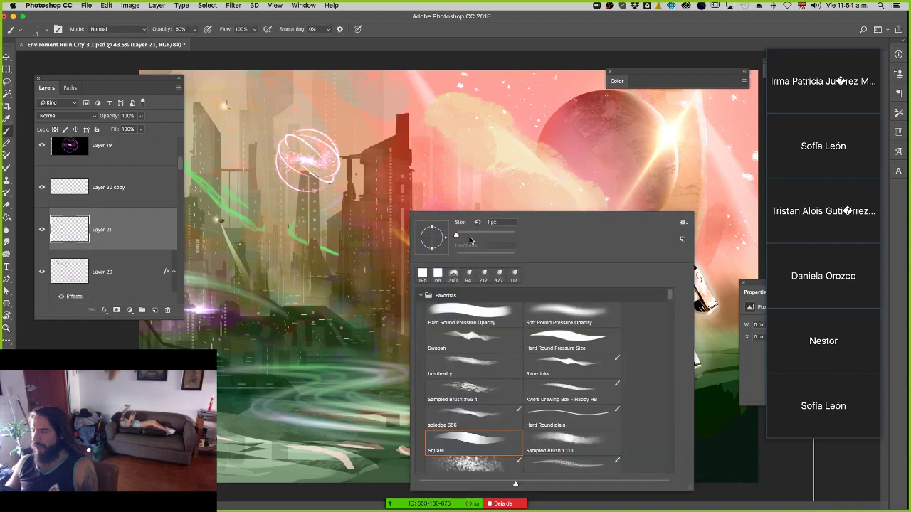
key(Return)
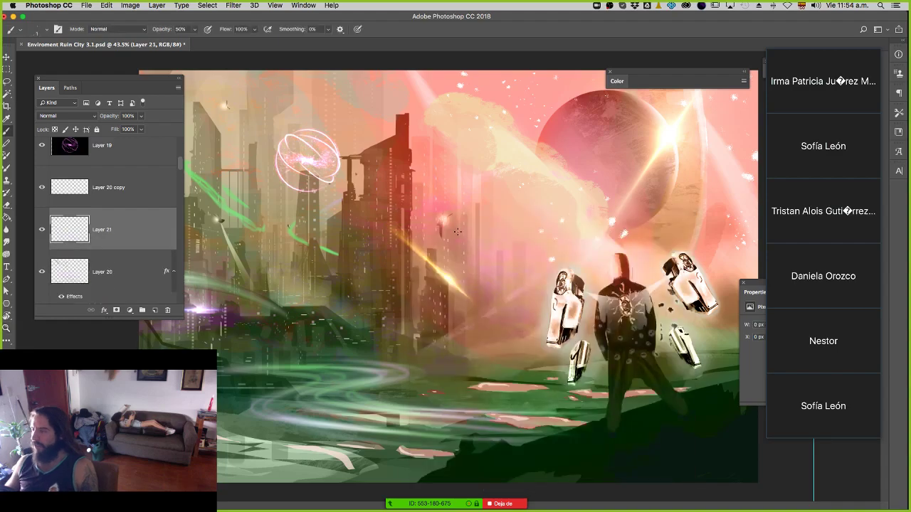
drag(509, 189, 504, 196)
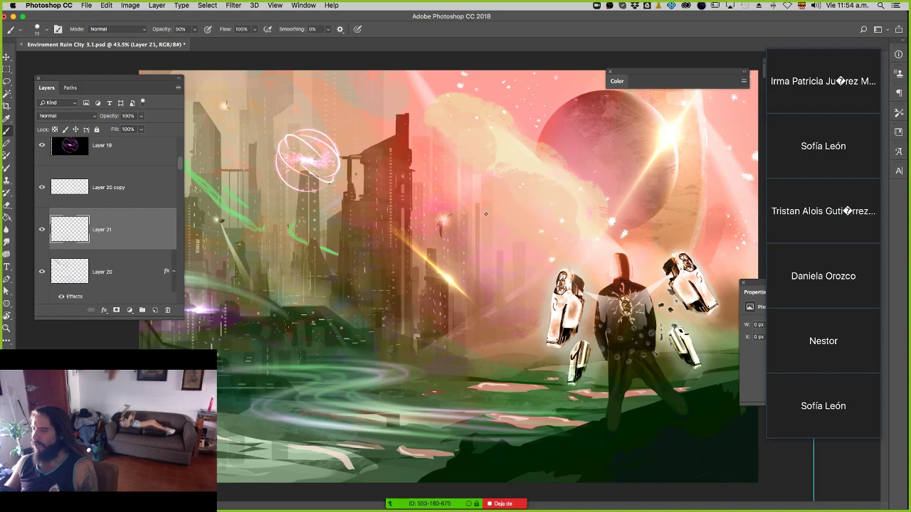
key(0)
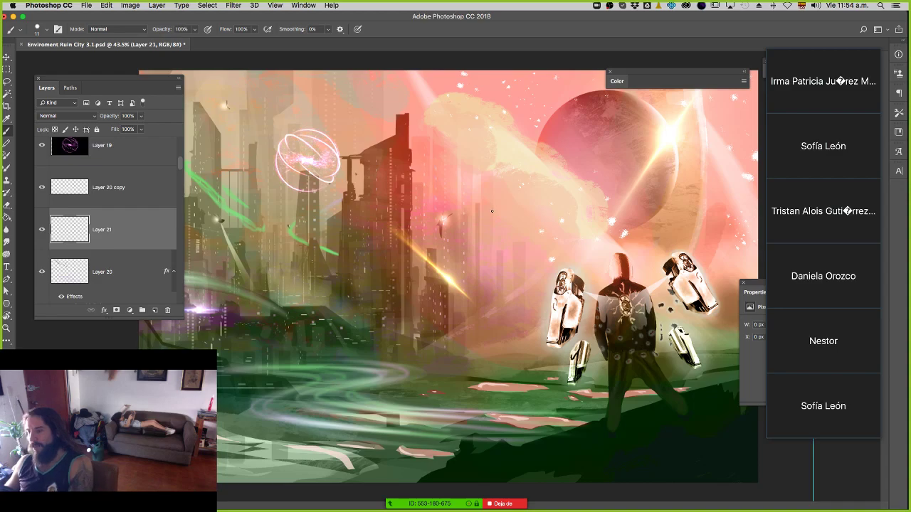
drag(118, 234, 116, 150)
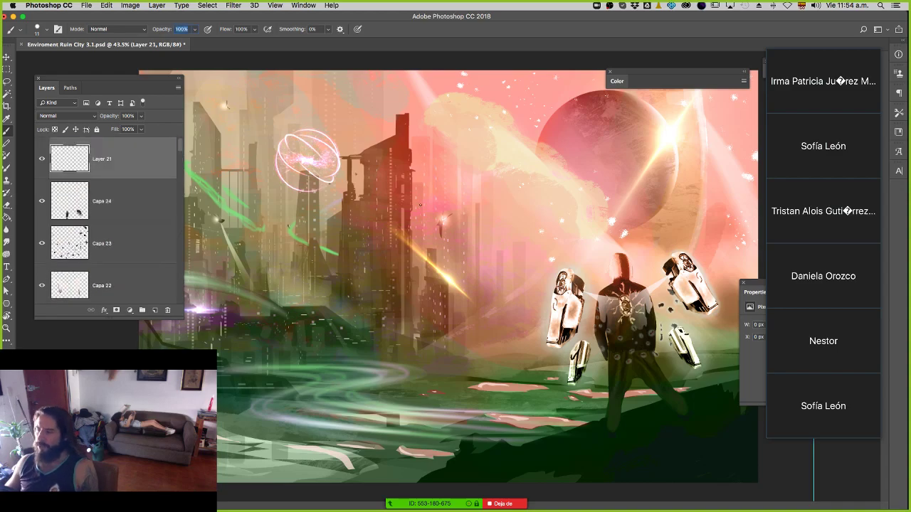
Paint a thin white S-shaped curve on the new layer between the city and the standing figure, redoing the first attempt.
drag(507, 276, 557, 219)
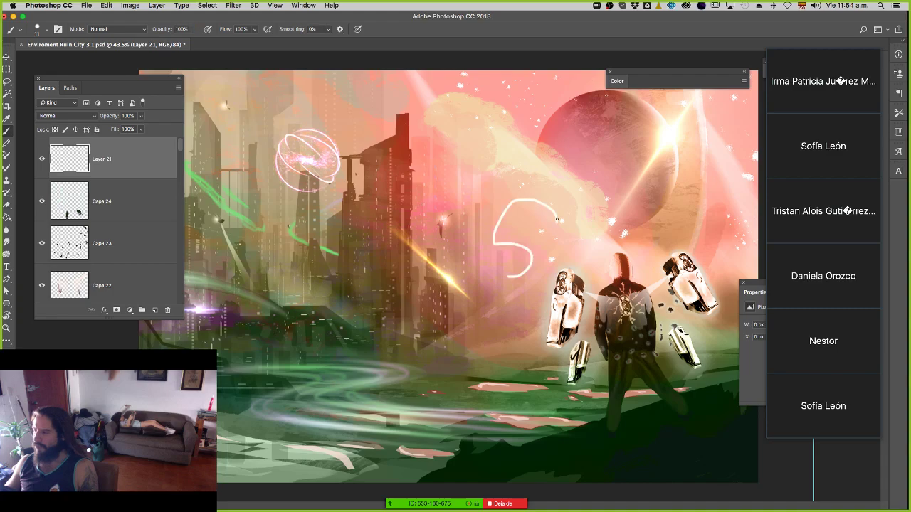
key(ctrl+z)
drag(484, 329, 542, 262)
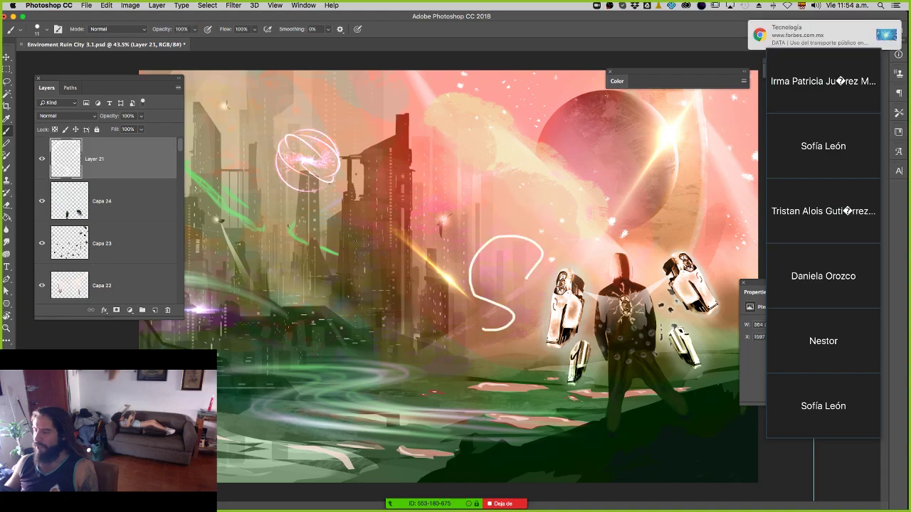
Apply an Outer Glow layer style to Layer 21, which holds the white S-shaped curve.
double_click(165, 158)
click(41, 243)
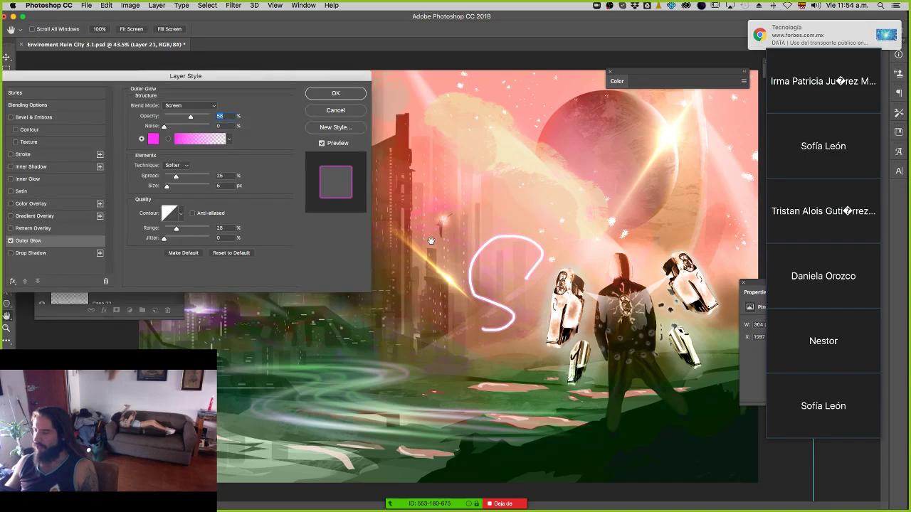
key(Return)
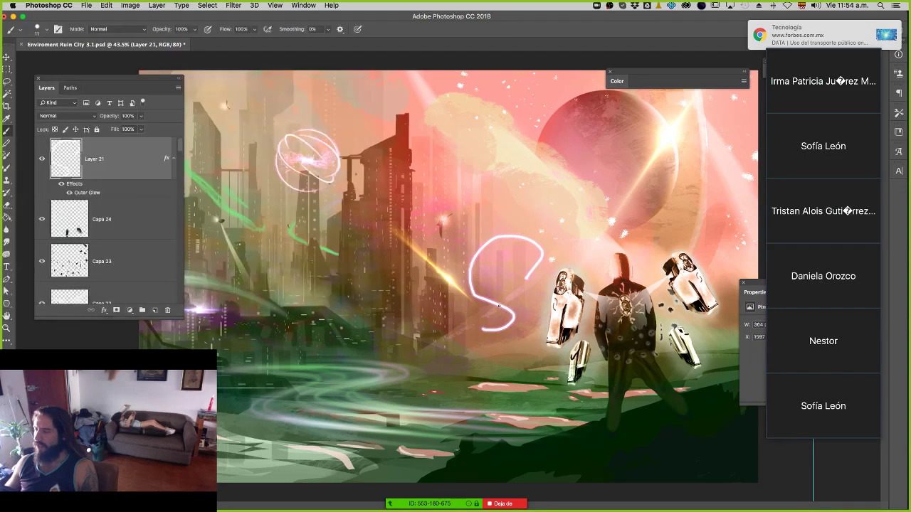
Raise the opacity of the curve's Outer Glow, set its size to 21 px and its spread to 0%.
key(z)
drag(477, 285, 523, 296)
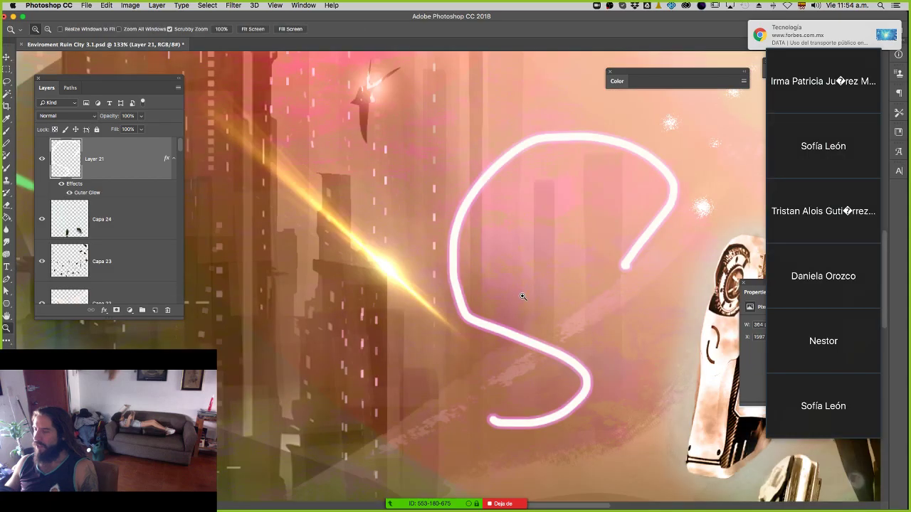
double_click(99, 194)
click(53, 242)
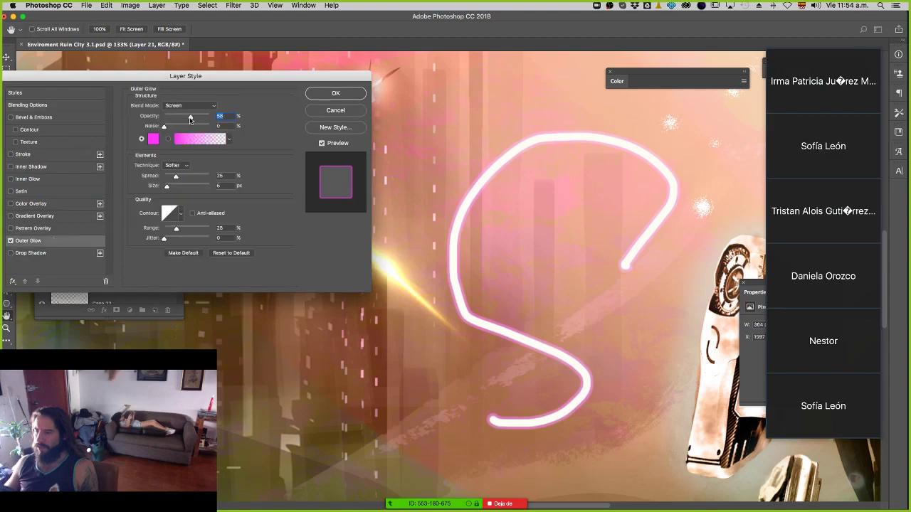
drag(190, 119, 197, 116)
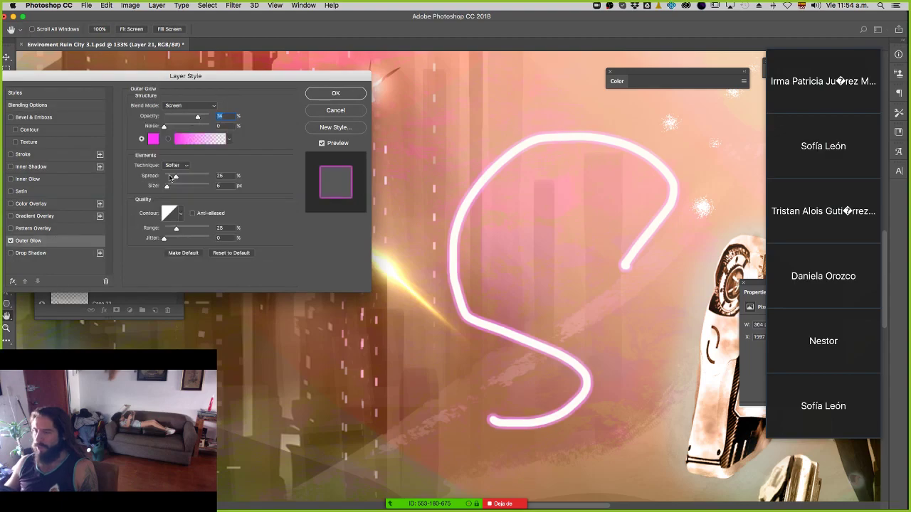
mouse_move(170, 177)
mouse_down()
mouse_move(181, 177)
mouse_move(171, 187)
mouse_move(170, 177)
mouse_move(151, 183)
mouse_up()
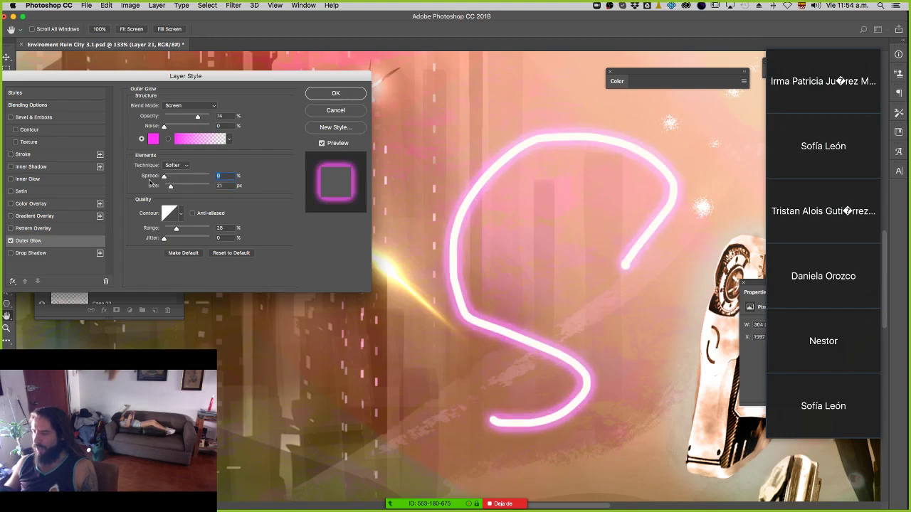
Change the curve's Outer Glow colour to a saturated blue and apply the layer style.
click(154, 138)
click(371, 238)
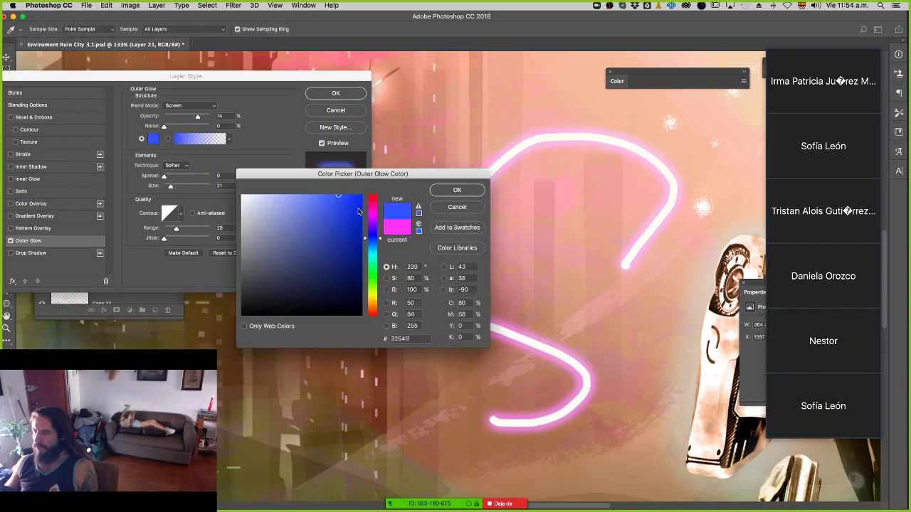
click(457, 189)
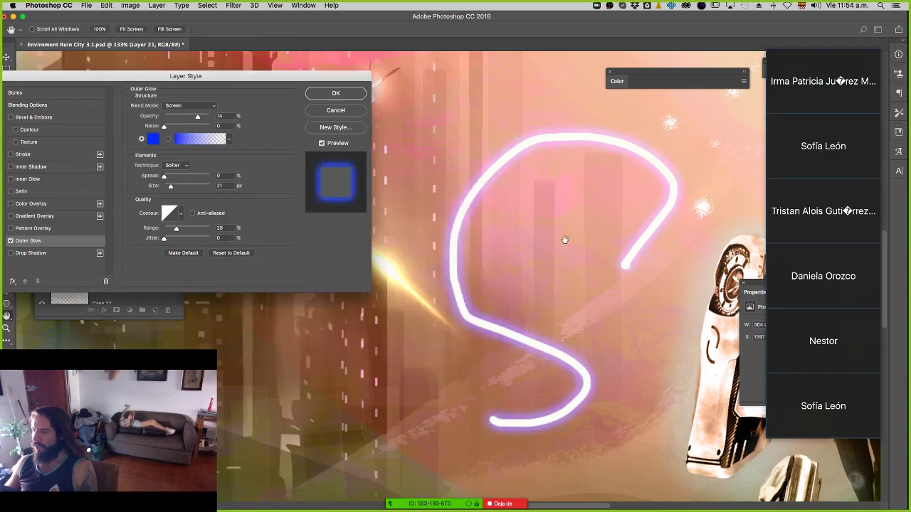
drag(564, 240, 520, 293)
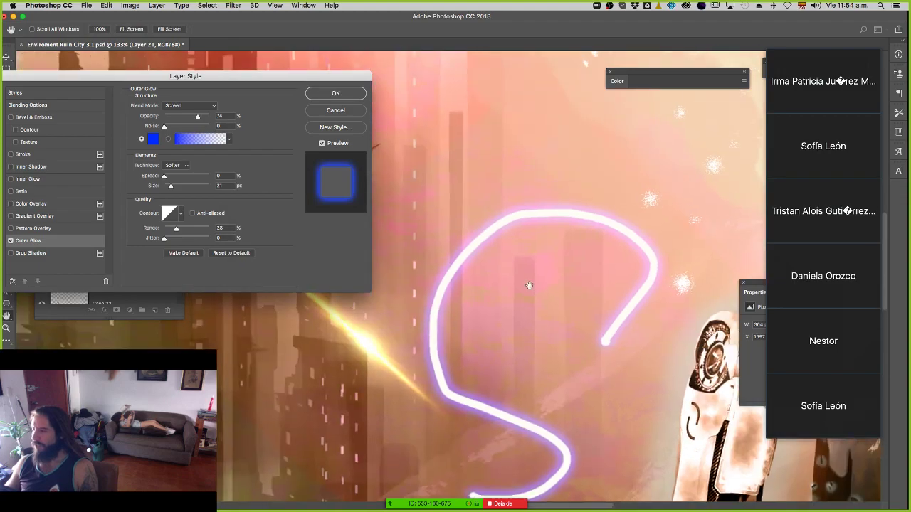
drag(405, 100, 410, 158)
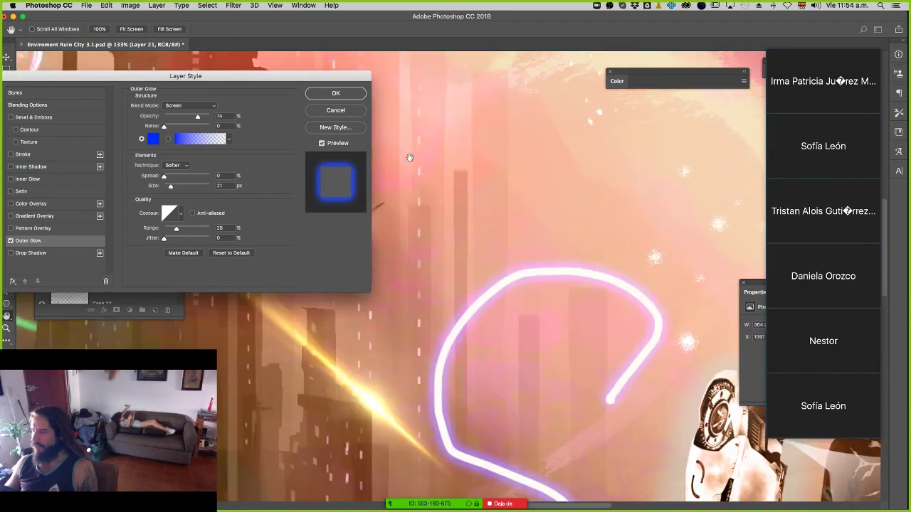
key(Return)
Examine the glowing curve, the floating weapons and the emblem on the figure's jacket, both close up and in the whole composition.
key(z)
drag(532, 373, 491, 381)
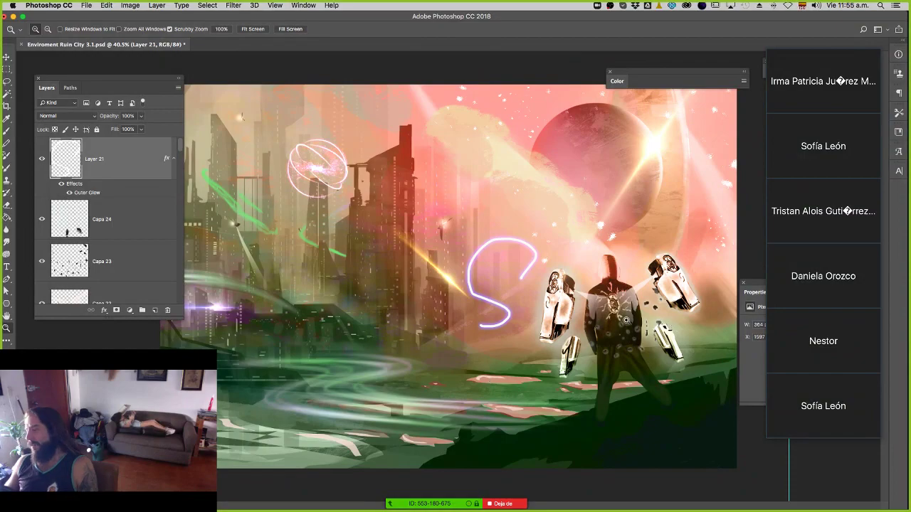
drag(626, 321, 654, 321)
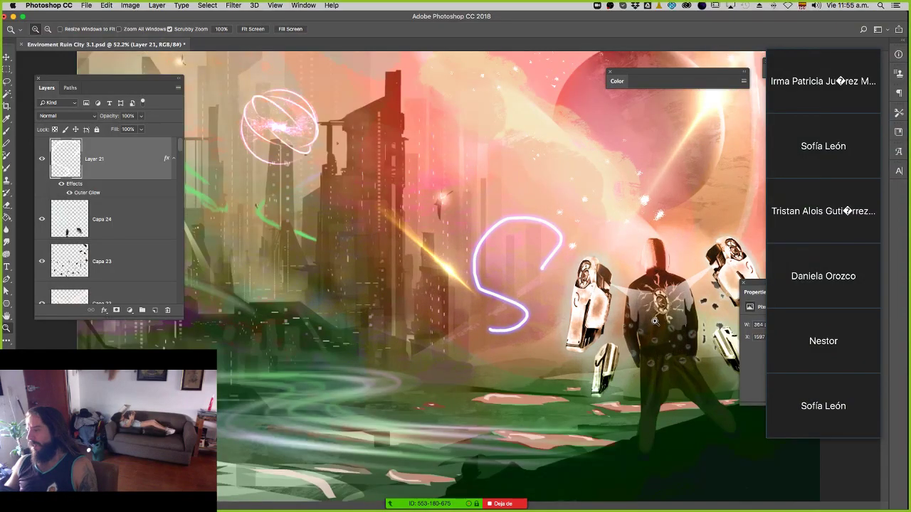
drag(578, 271, 775, 271)
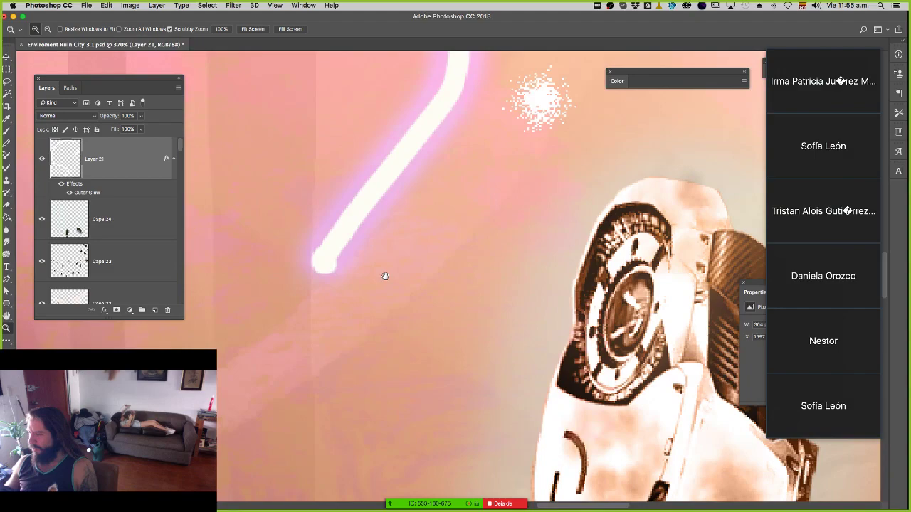
drag(509, 275, 429, 275)
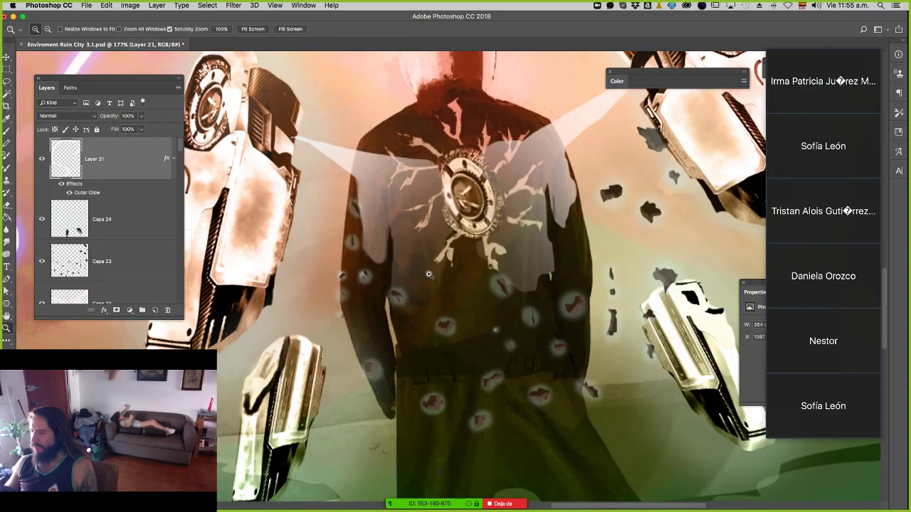
scroll(428, 275, down, 1)
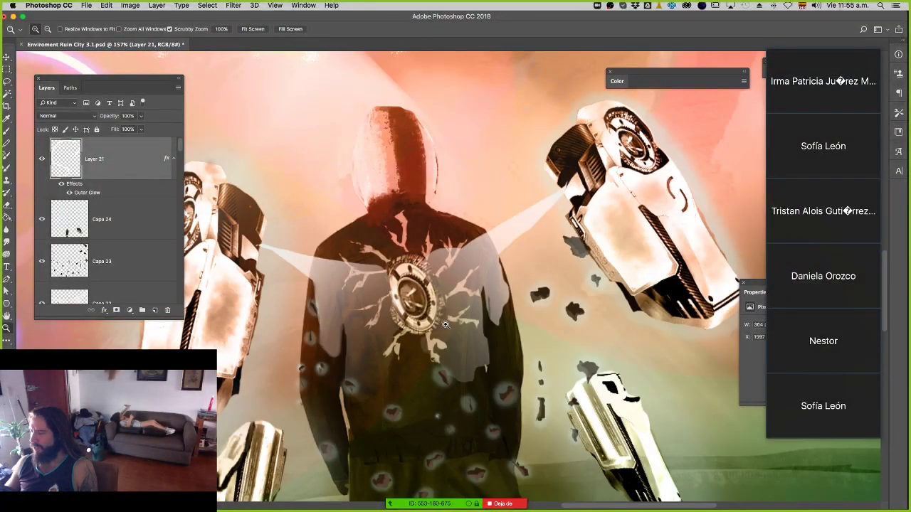
scroll(445, 325, up, 4)
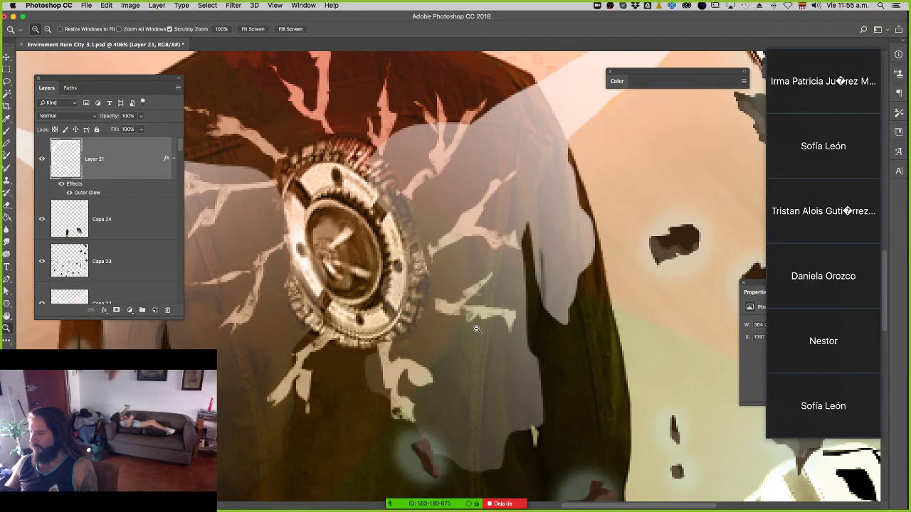
scroll(477, 329, down, 5)
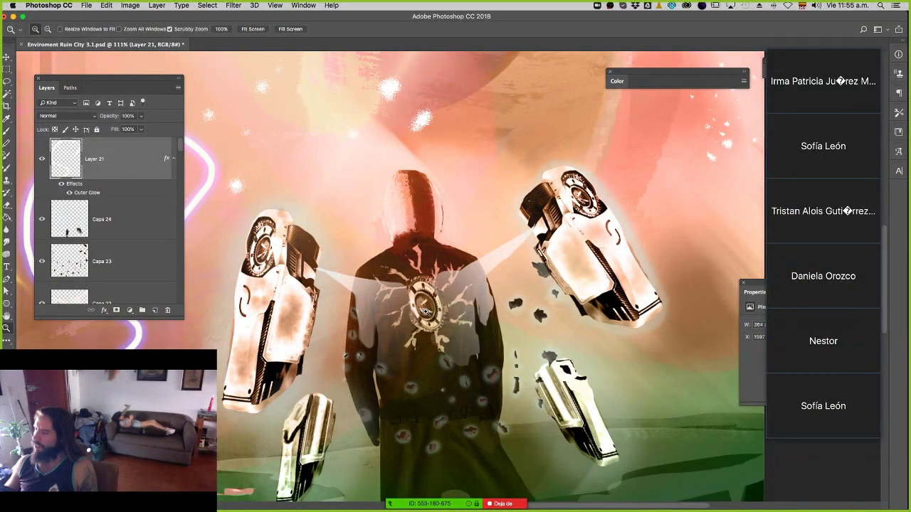
key(v)
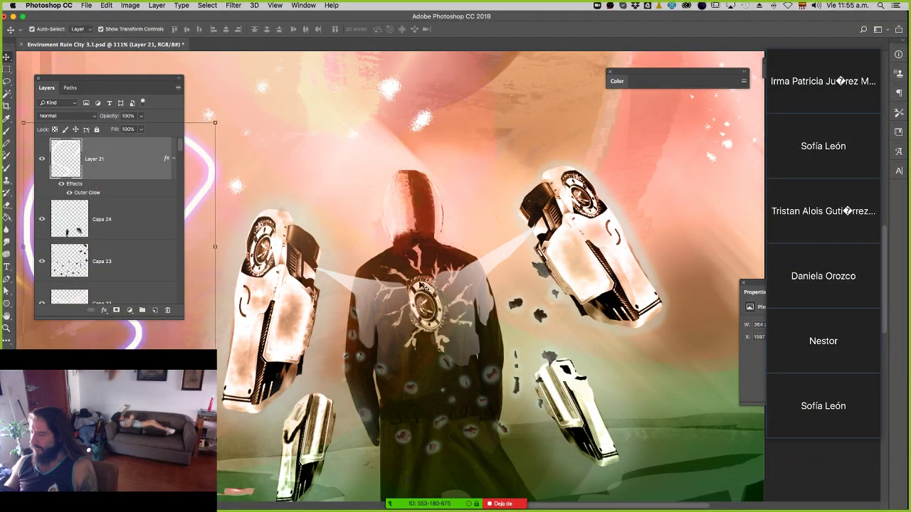
click(421, 285)
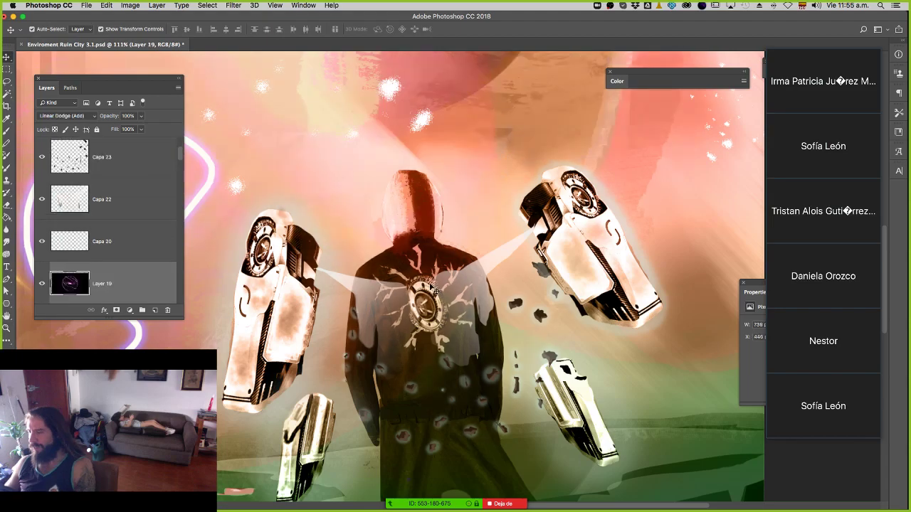
drag(435, 332, 272, 255)
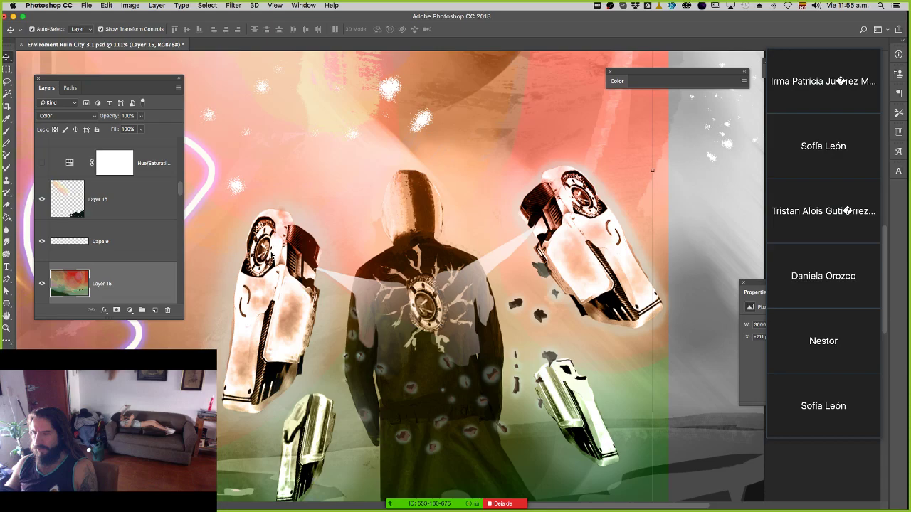
key(super+z)
Hide the light-beam layer Capa 22, lasso the emblem on the figure's jacket and separate it onto its own layer.
drag(412, 313, 407, 340)
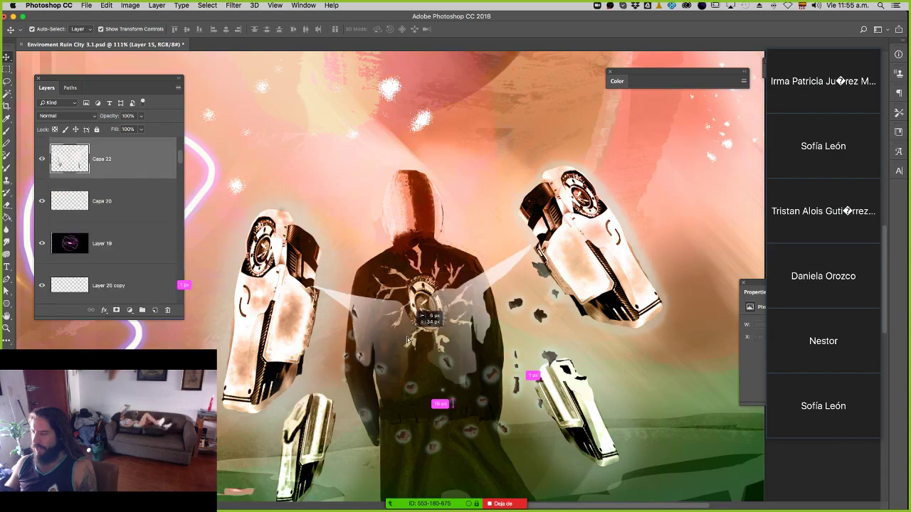
drag(408, 341, 441, 308)
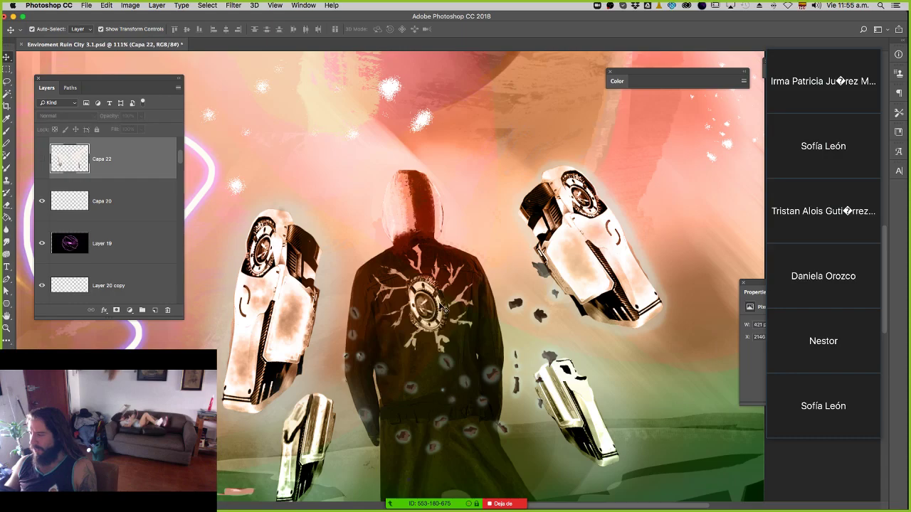
click(441, 305)
key(l)
mouse_move(486, 265)
mouse_down()
mouse_move(353, 343)
mouse_move(490, 351)
mouse_up()
key(ctrl+j)
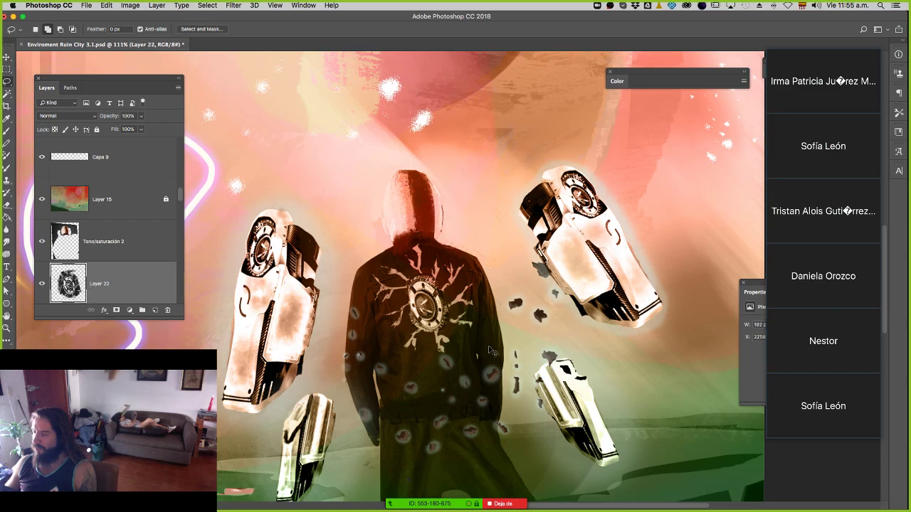
Transform the jacket emblem to about 131% width and 103% height, skew it about -6.4° horizontally and reposition it on the figure's back.
key(ctrl+t)
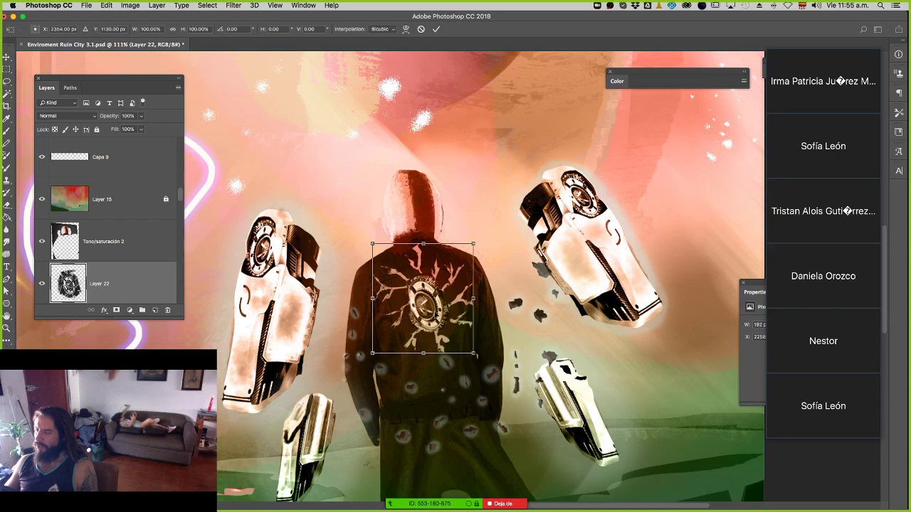
drag(473, 298, 489, 298)
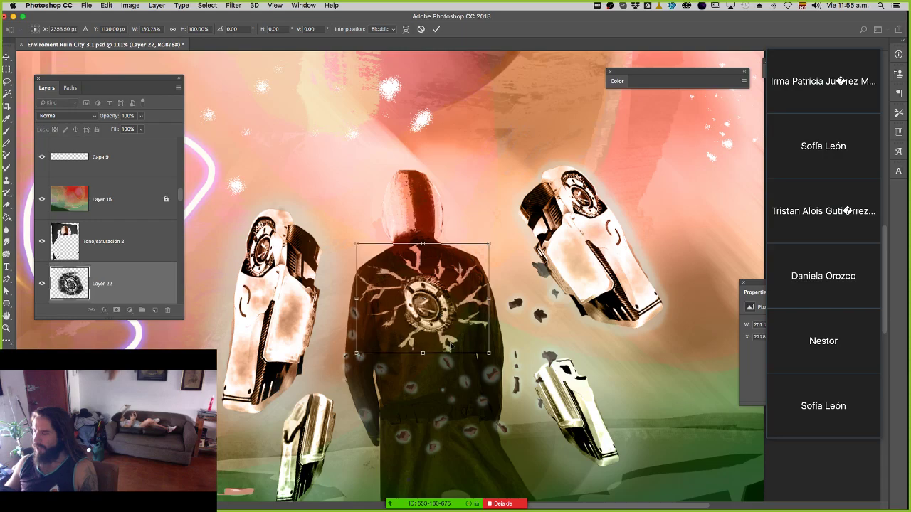
drag(422, 353, 411, 355)
drag(428, 318, 445, 318)
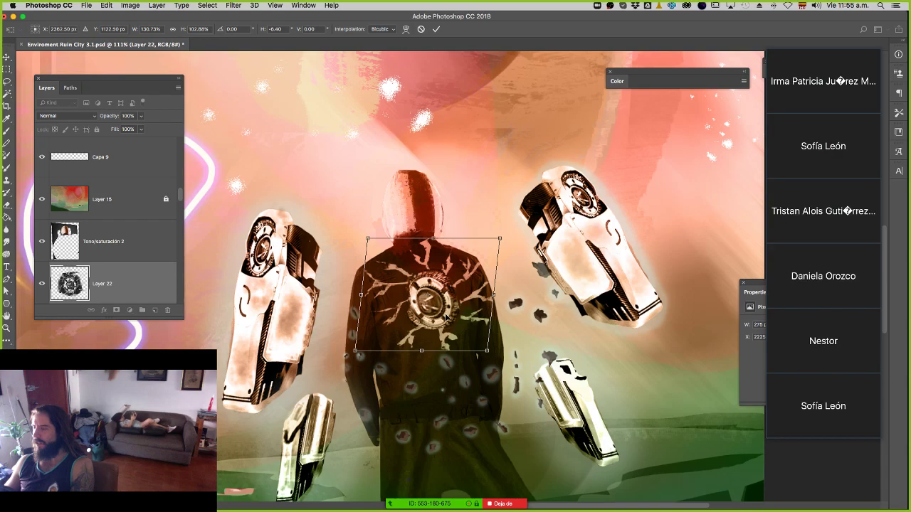
key(Return)
Examine the reshaped emblem and the debris around the figure up close, and compare them with the full composition.
key(z)
drag(460, 306, 426, 310)
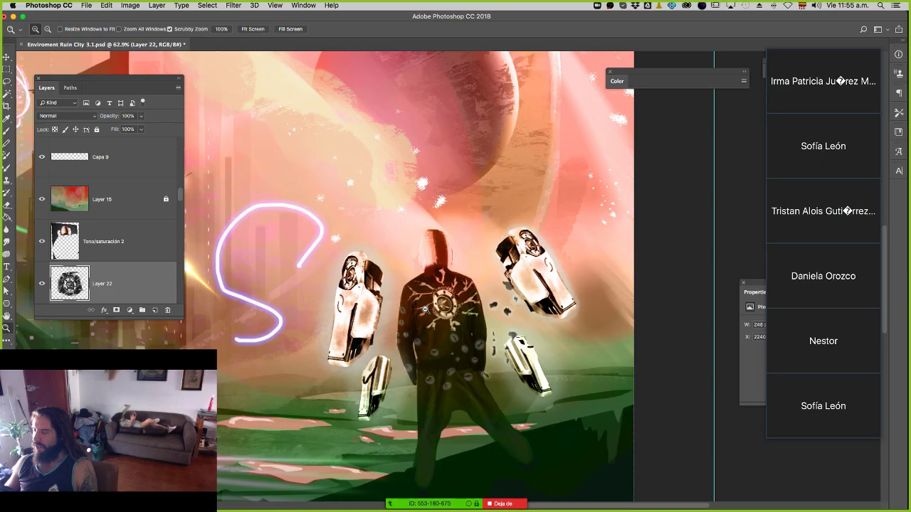
drag(424, 309, 520, 347)
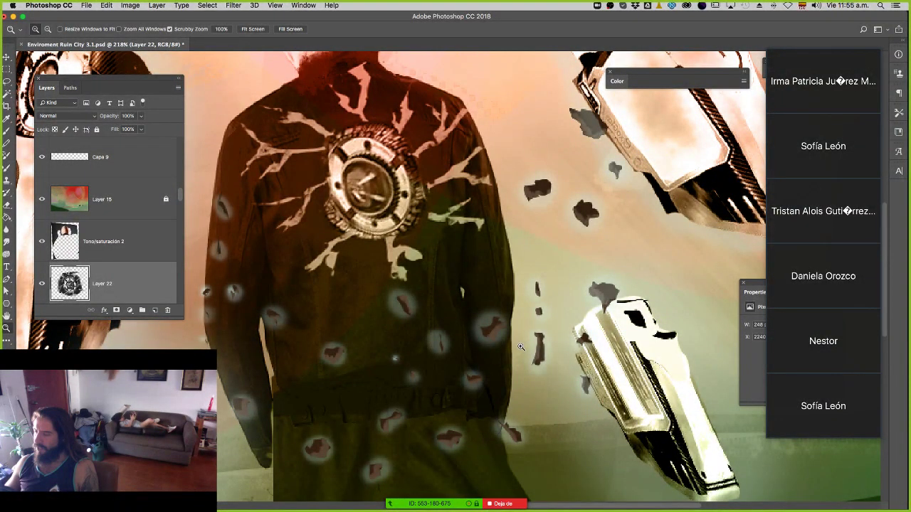
drag(479, 367, 392, 374)
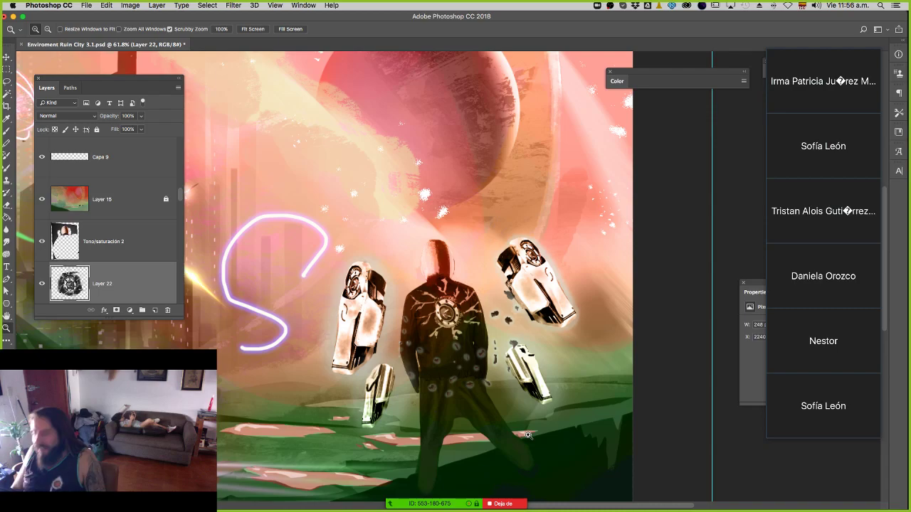
drag(445, 324, 495, 336)
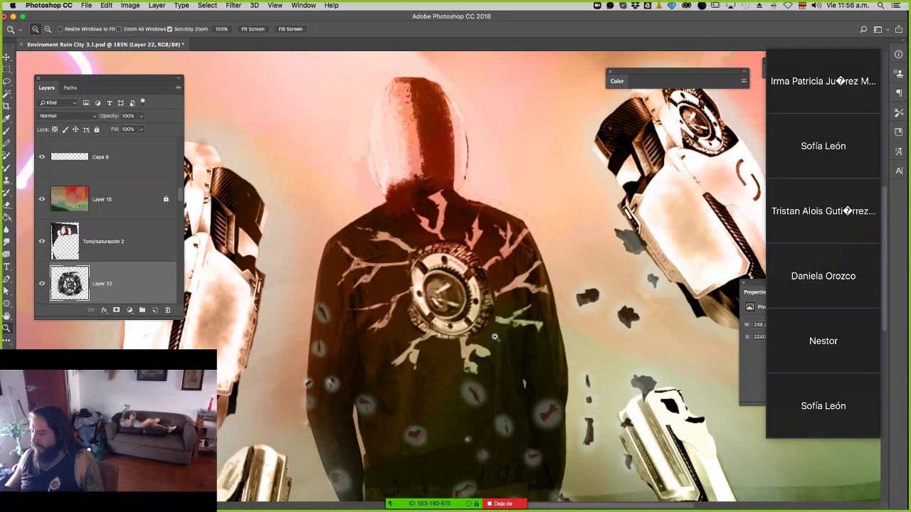
drag(495, 337, 437, 235)
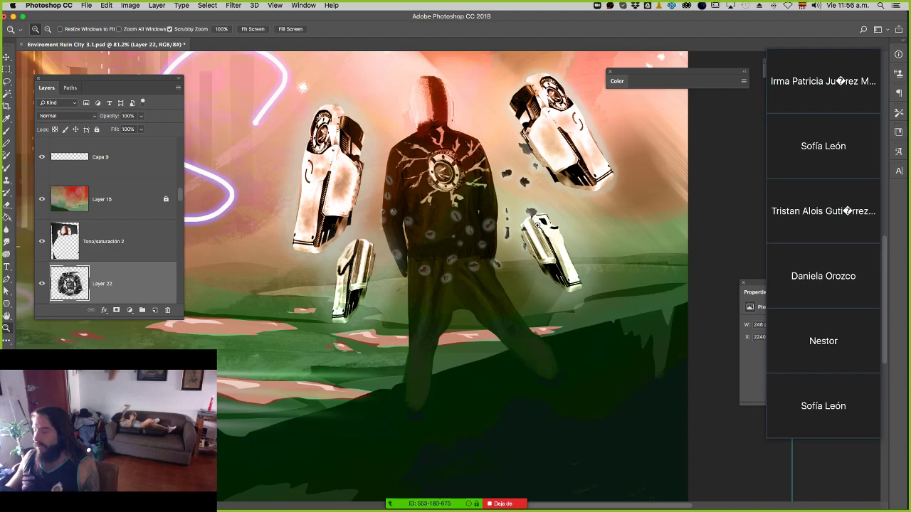
key(super+0)
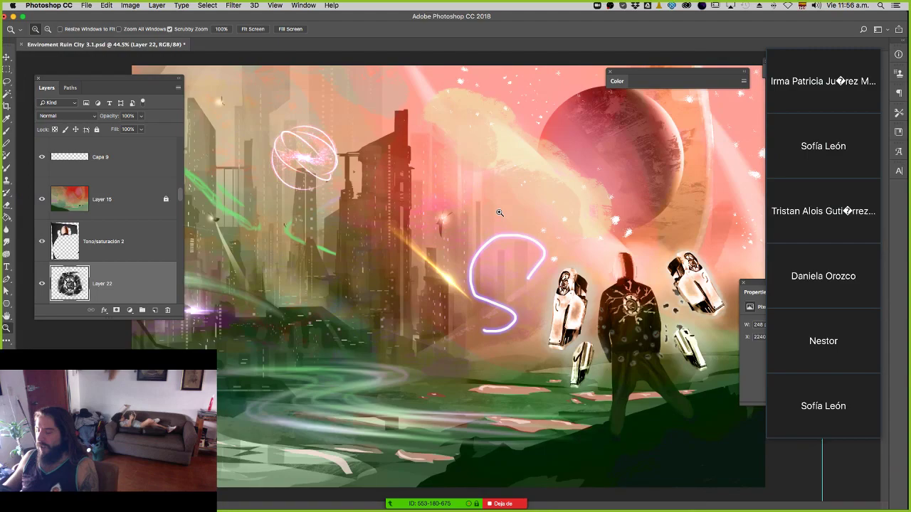
Lasso several small angular rock shapes around the figure and floating weapons, and fill them with a dark colour on new Layer 23.
key(f)
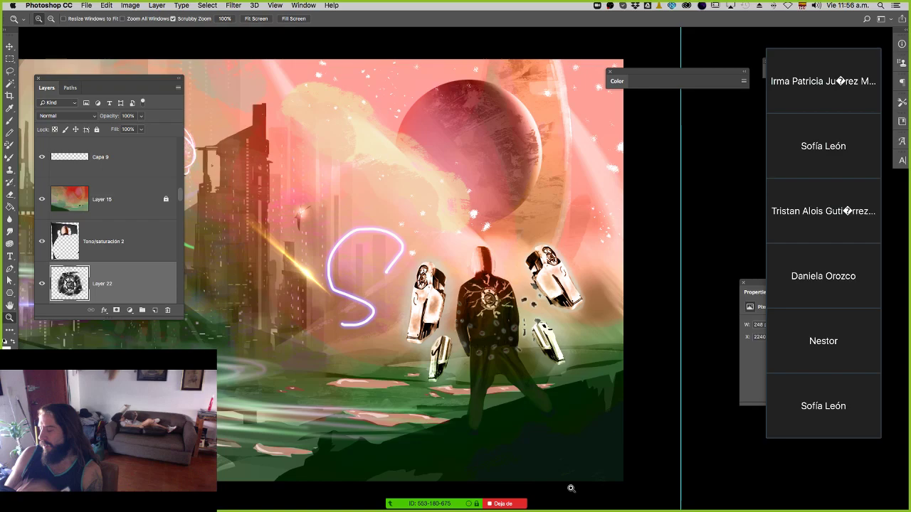
key(l)
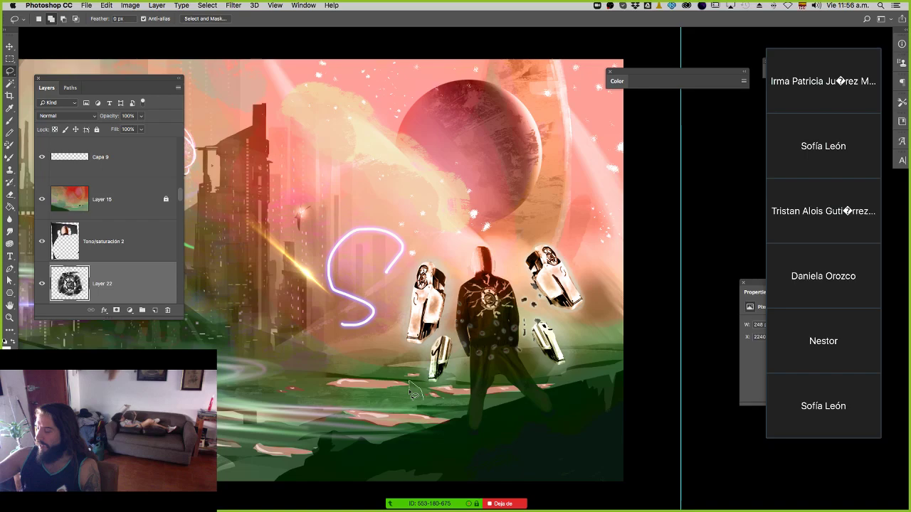
drag(410, 390, 421, 399)
drag(581, 324, 576, 336)
drag(453, 246, 454, 262)
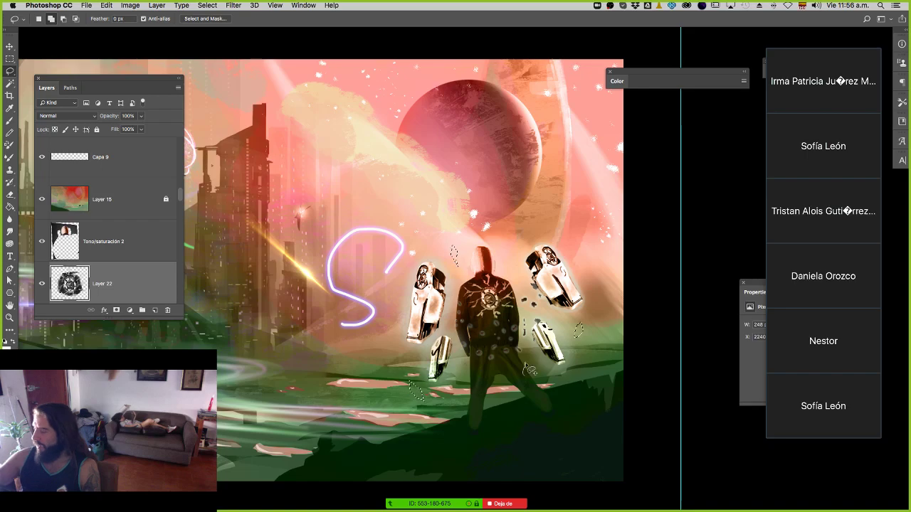
drag(528, 368, 537, 378)
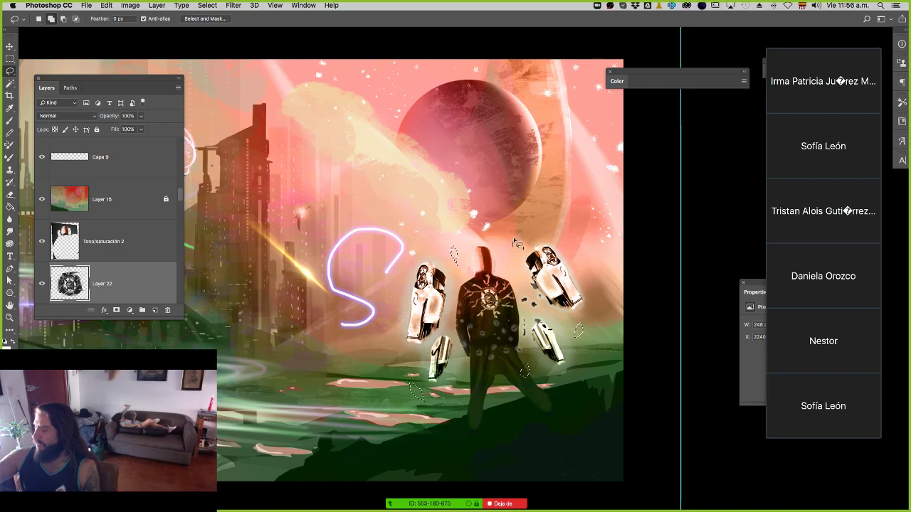
drag(513, 242, 515, 249)
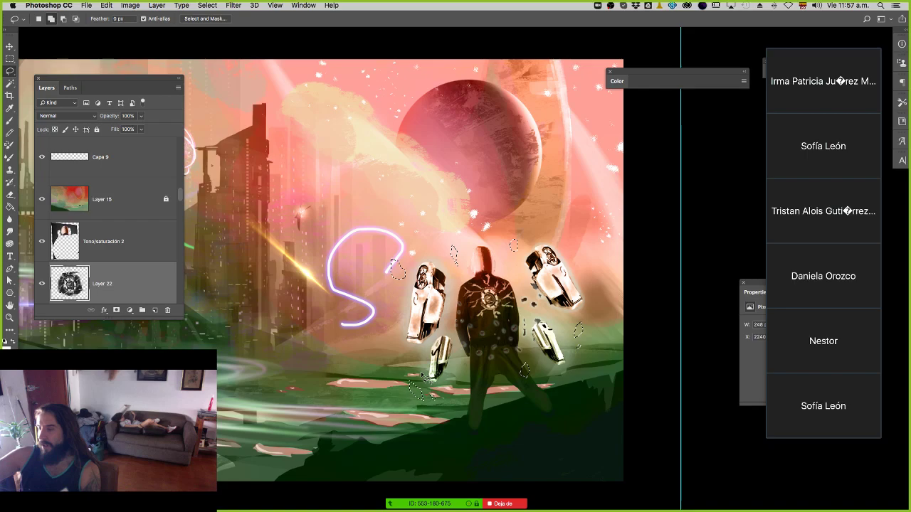
ctrl+alt+drag(534, 419, 610, 390)
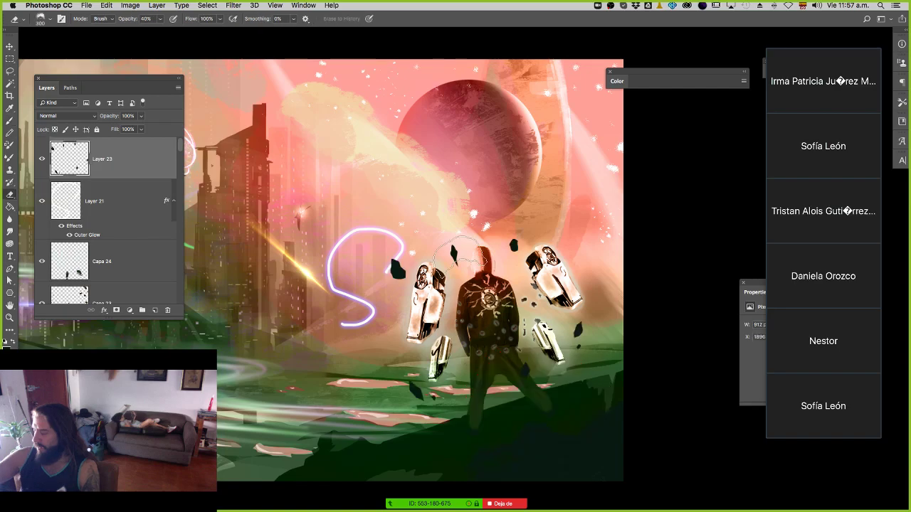
Paint rough dust trails beneath the dark debris pieces on Layer 23 with the brush at 100% opacity.
key(bracketleft)
key(bracketleft)
key(bracketleft)
key(bracketleft)
key(bracketleft)
key(bracketleft)
key(0)
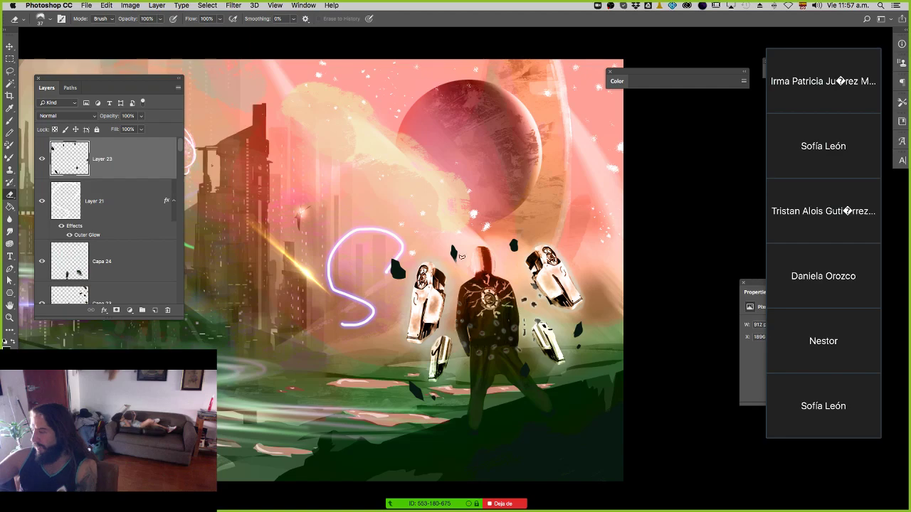
key(b)
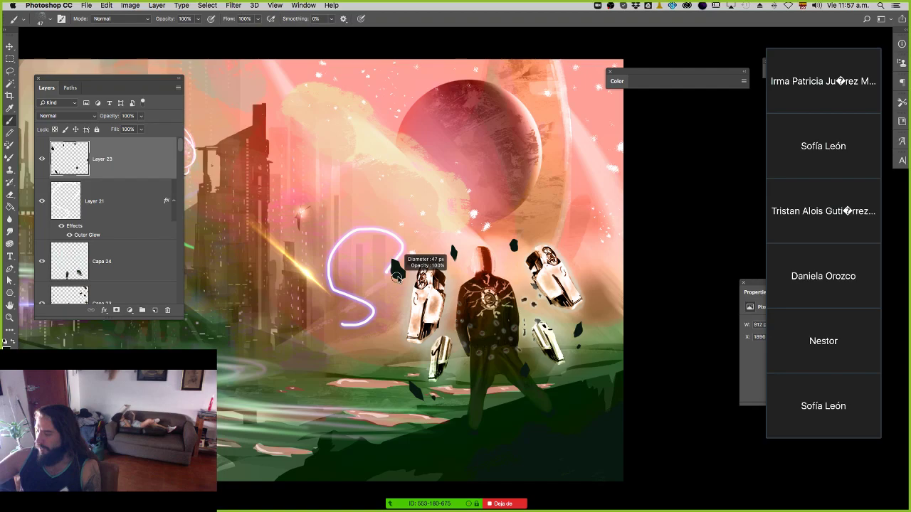
drag(397, 278, 405, 278)
drag(399, 277, 403, 291)
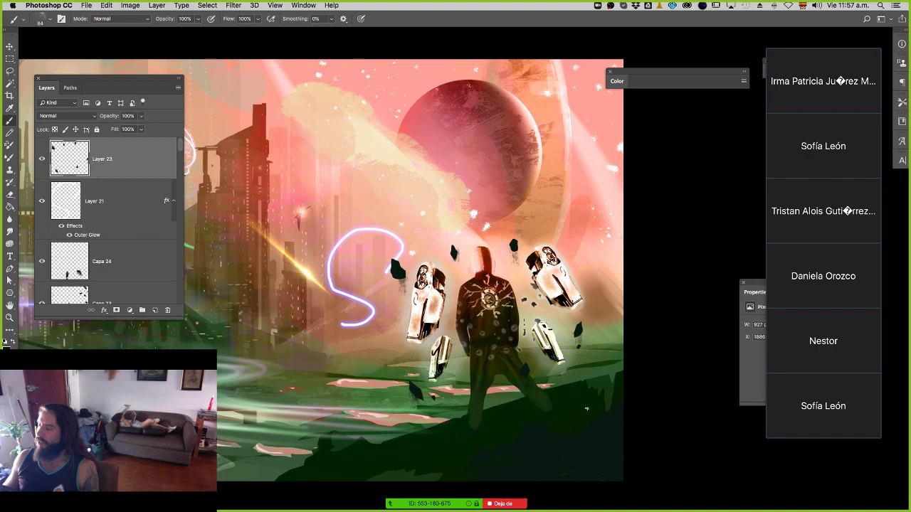
key(z)
alt+click(586, 409)
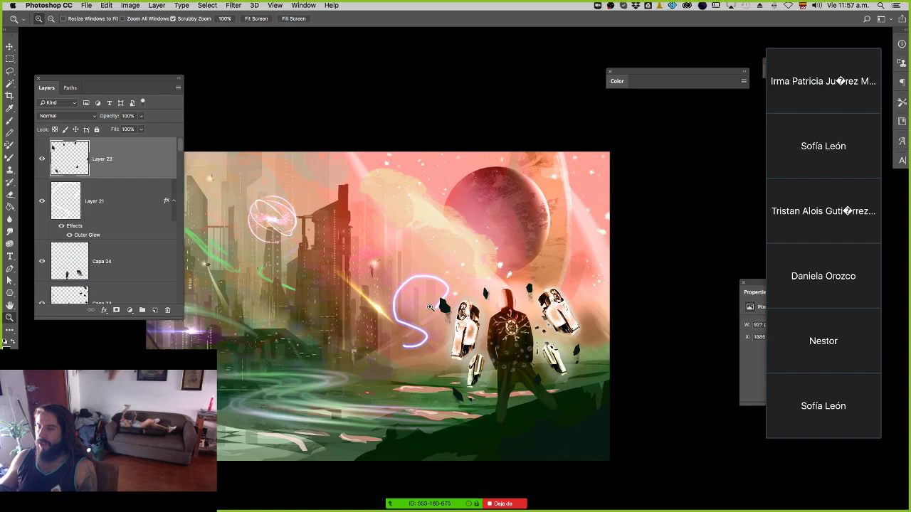
Lock the transparent pixels of Layer 23 and shade facets on the debris pieces with the brush at 40% opacity.
key(b)
key(slash)
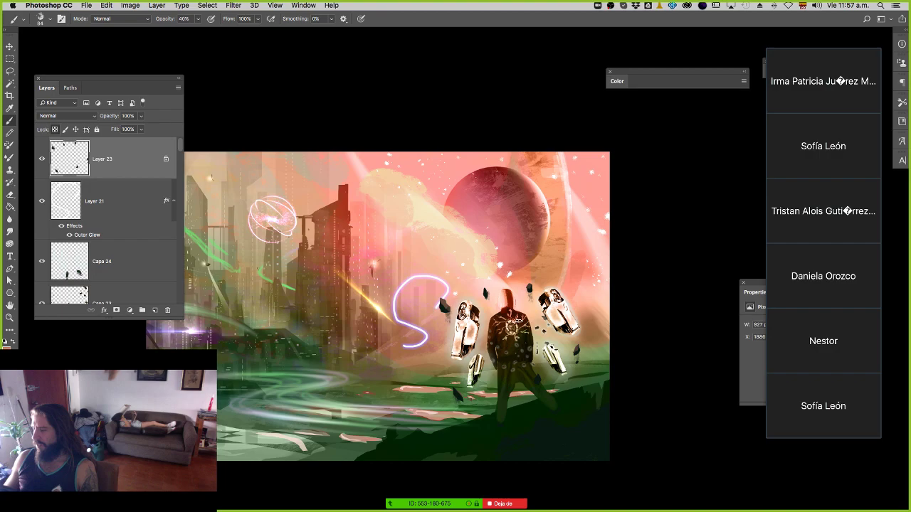
key(z)
drag(538, 312, 569, 311)
Try a blue Outer Glow in Screen mode on the debris of Layer 23, then undo it.
drag(503, 396, 610, 407)
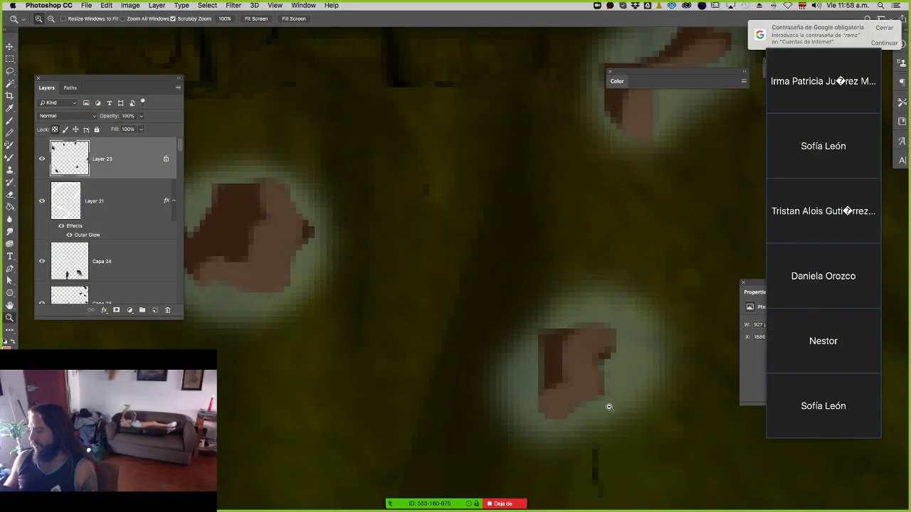
drag(609, 406, 537, 400)
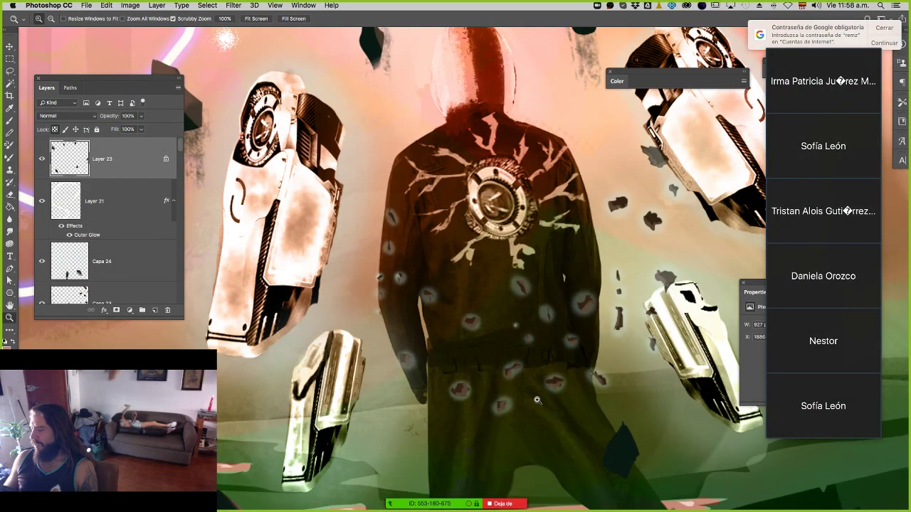
drag(537, 400, 542, 391)
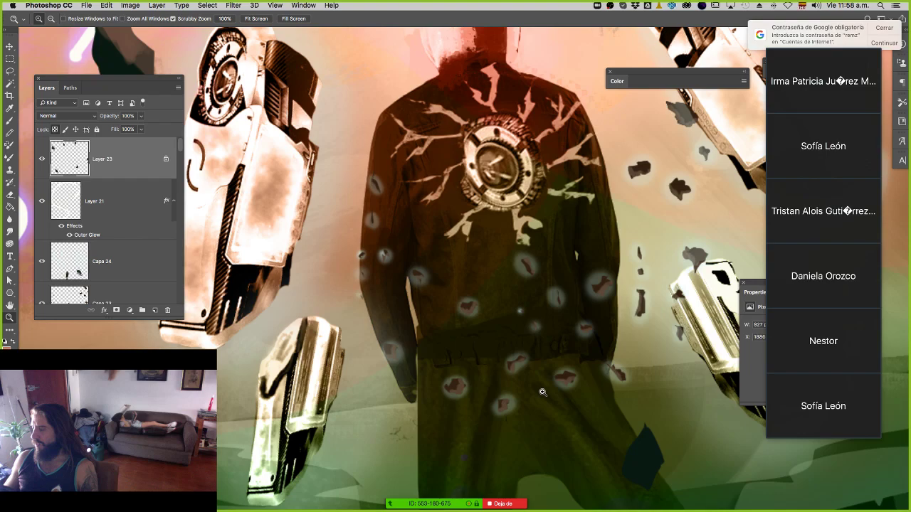
mouse_move(476, 338)
mouse_down()
mouse_move(439, 158)
mouse_move(325, 192)
mouse_up()
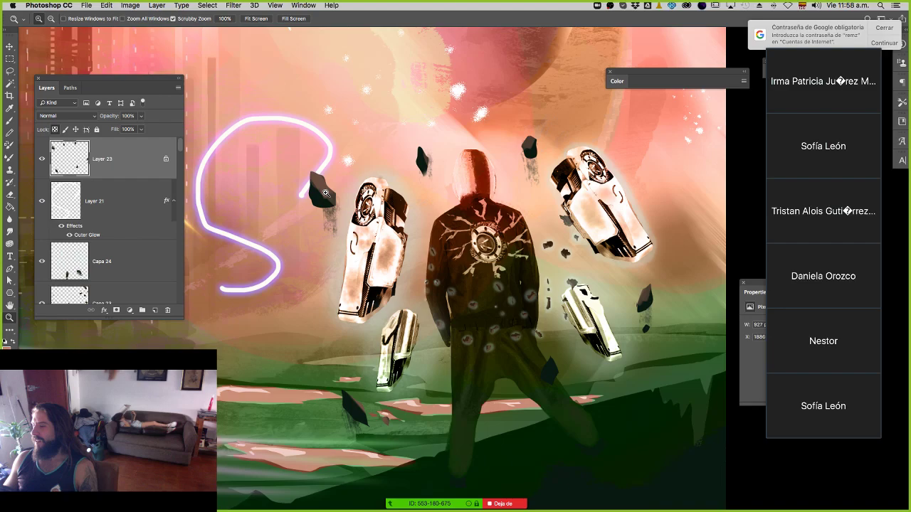
double_click(135, 158)
click(57, 244)
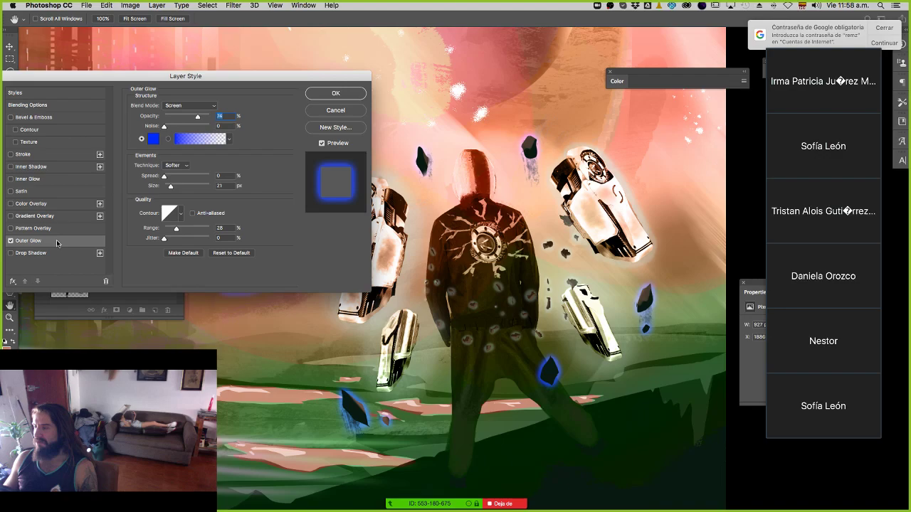
key(Return)
drag(413, 246, 391, 246)
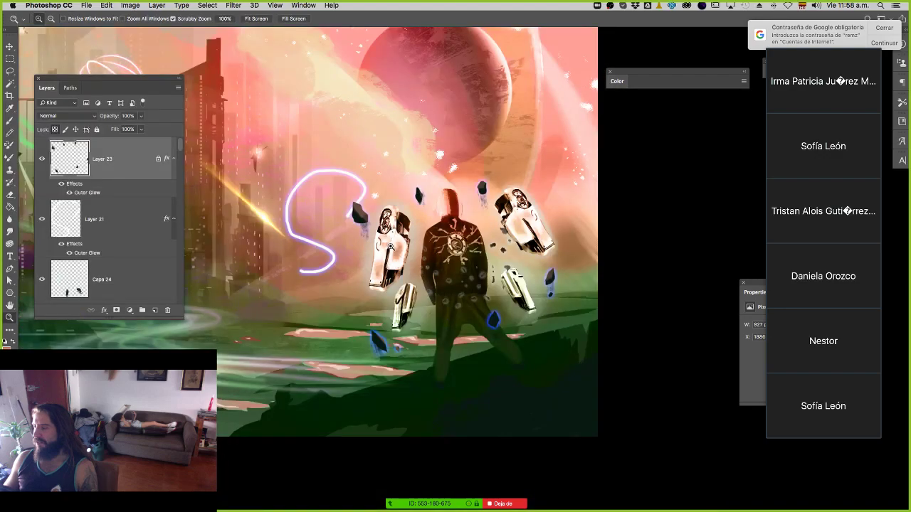
click(391, 246)
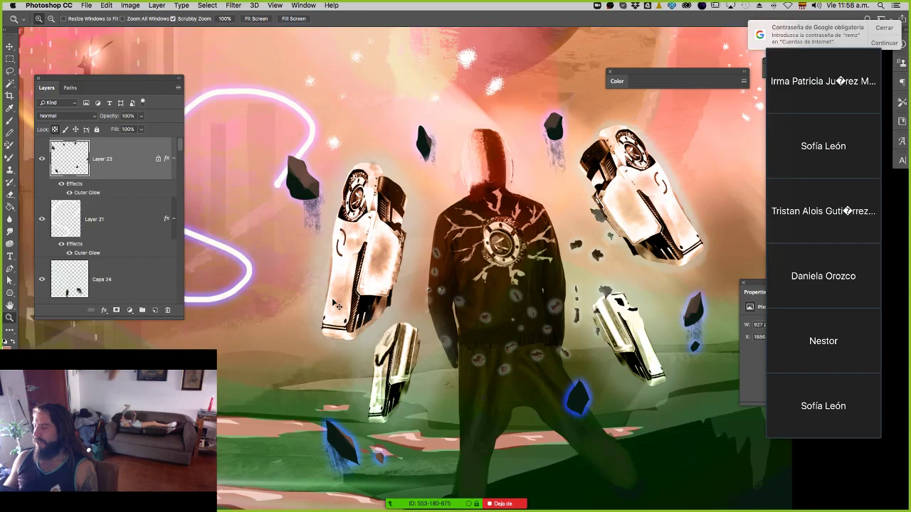
key(ctrl+z)
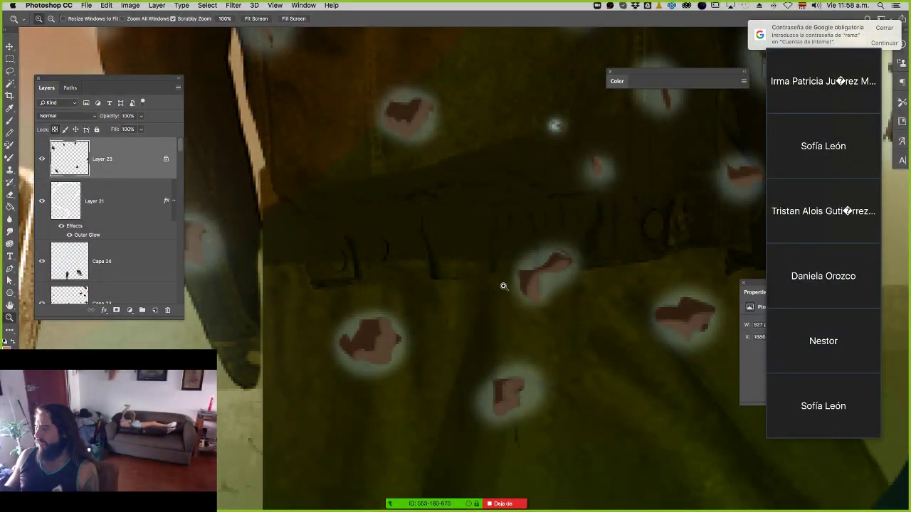
Examine the debris around the figure and the green strokes over the city, and compare them with the whole composition.
drag(508, 312, 434, 313)
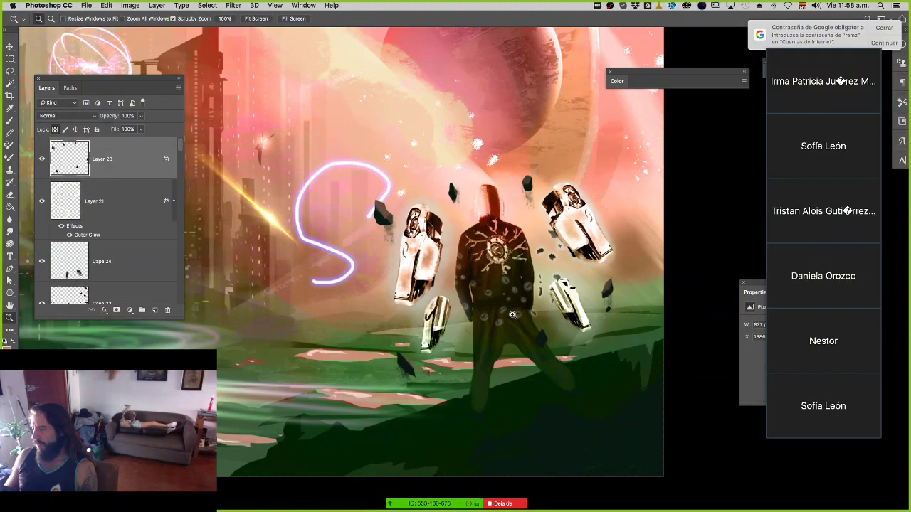
drag(513, 315, 322, 286)
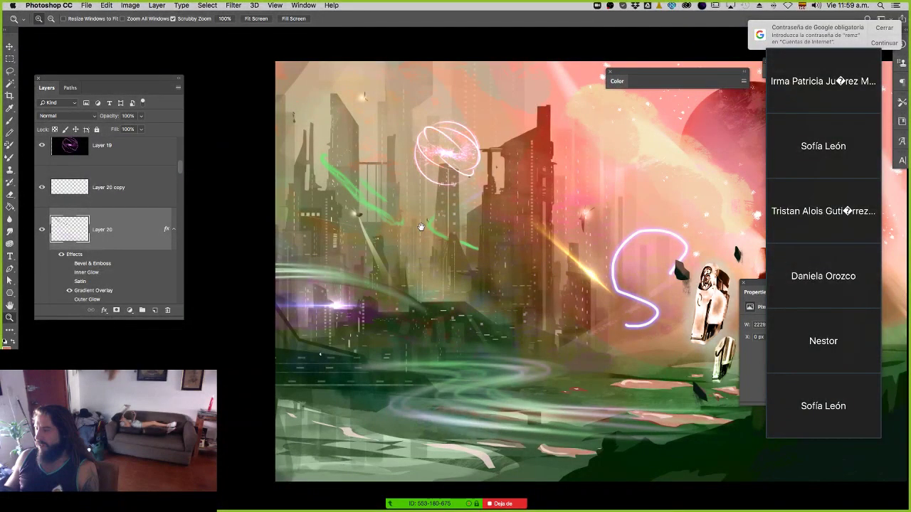
drag(662, 169, 460, 205)
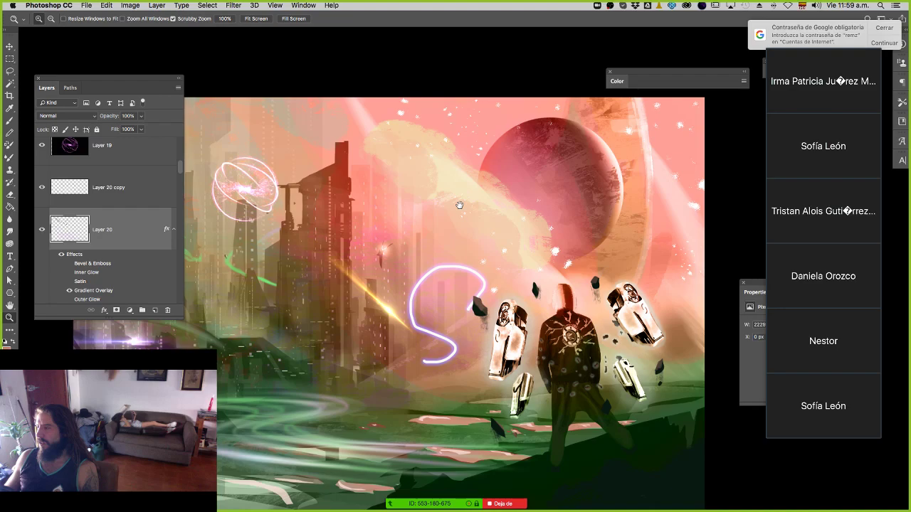
drag(459, 205, 491, 168)
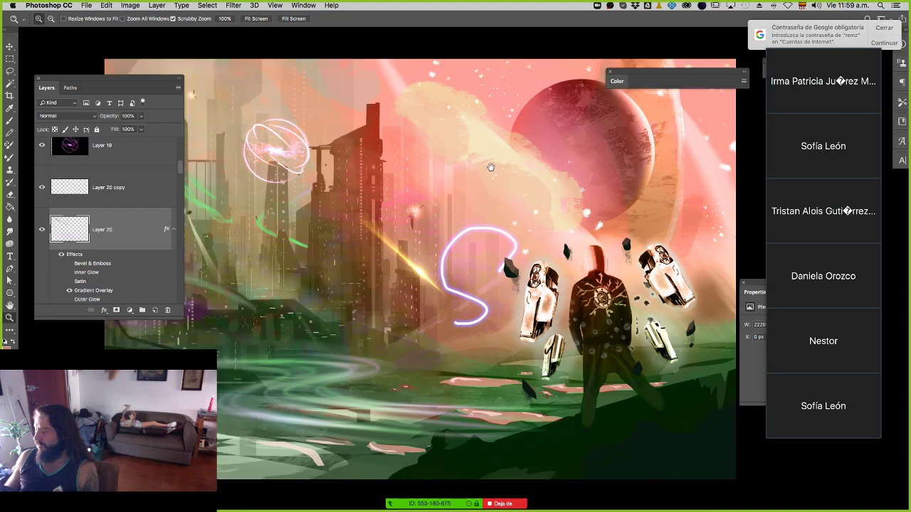
scroll(467, 228, down, 5)
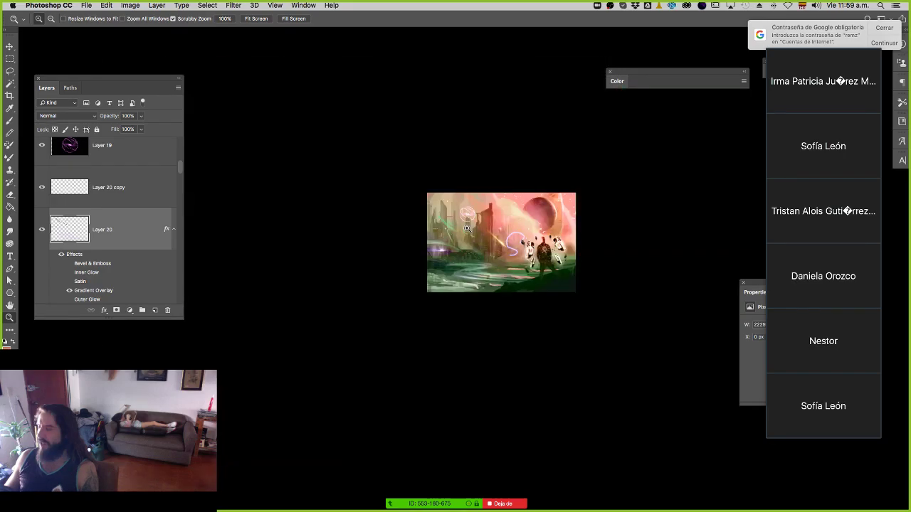
scroll(467, 228, up, 4)
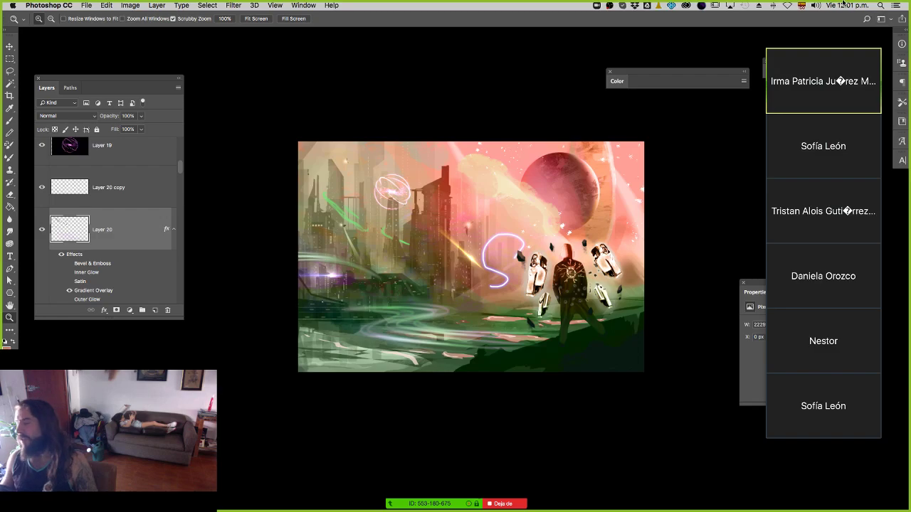
Review the full painting, comparing the city, the glowing curve, the planet and the figure with its surrounding debris at several magnifications.
drag(482, 232, 429, 257)
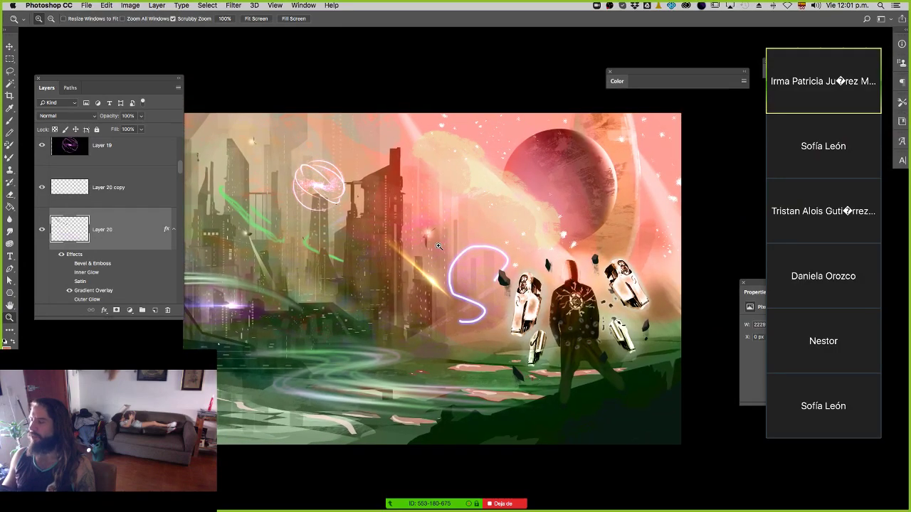
drag(547, 243, 567, 252)
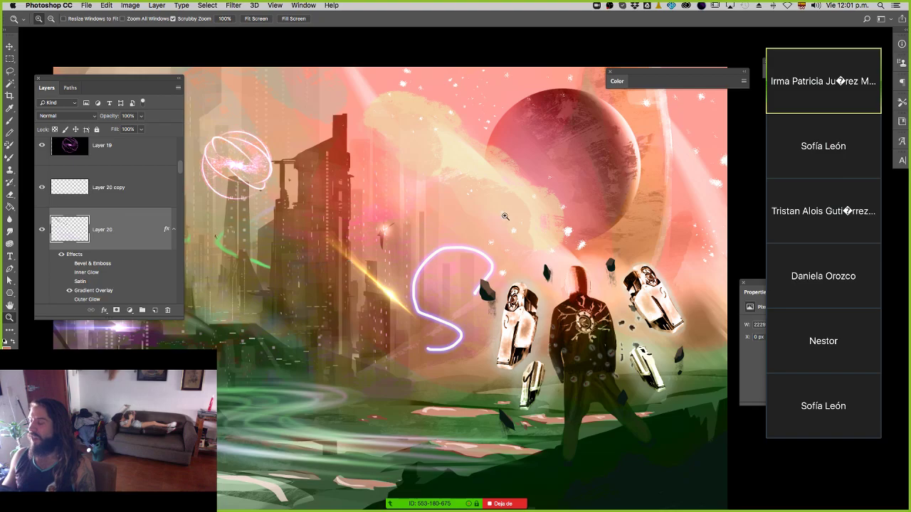
drag(275, 251, 402, 232)
drag(274, 158, 318, 172)
drag(513, 265, 402, 275)
drag(584, 319, 527, 320)
drag(631, 324, 330, 233)
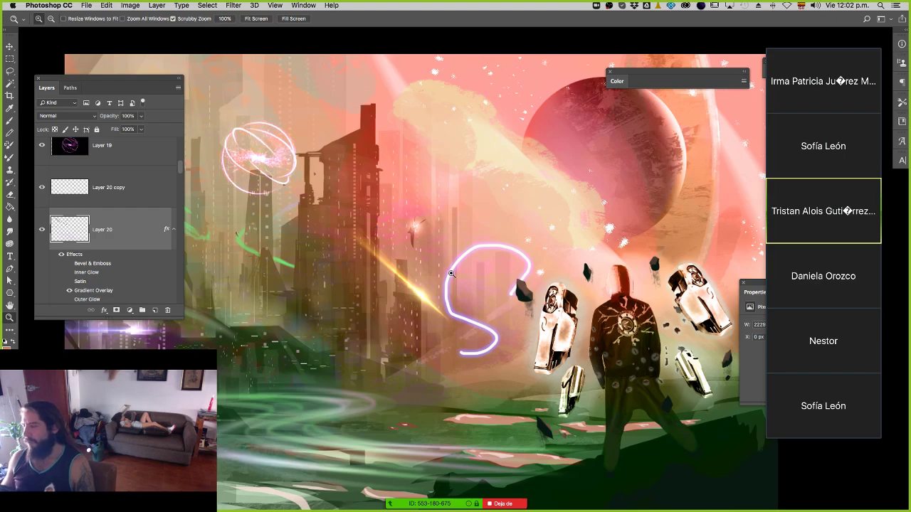
drag(397, 255, 456, 244)
scroll(457, 245, up, 2)
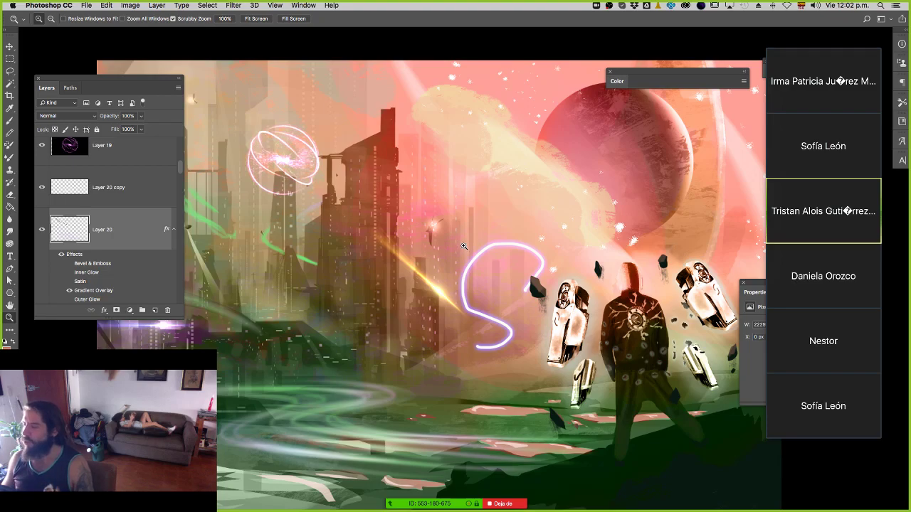
drag(409, 259, 510, 166)
drag(534, 284, 508, 314)
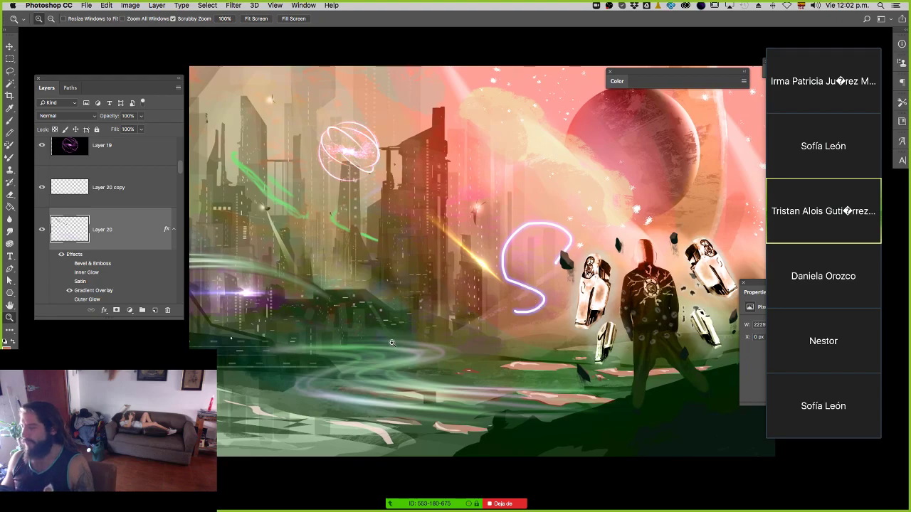
scroll(488, 274, down, 2)
scroll(473, 272, up, 3)
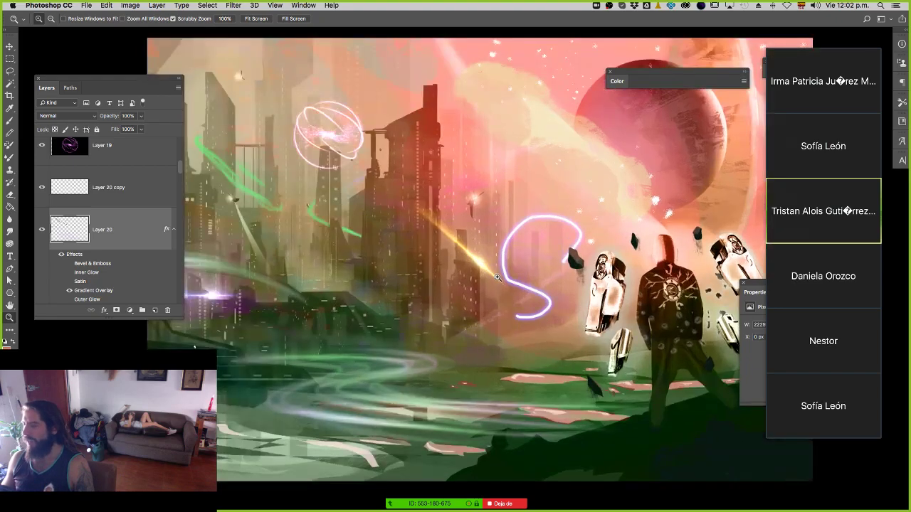
scroll(436, 273, down, 1)
scroll(436, 273, down, 1)
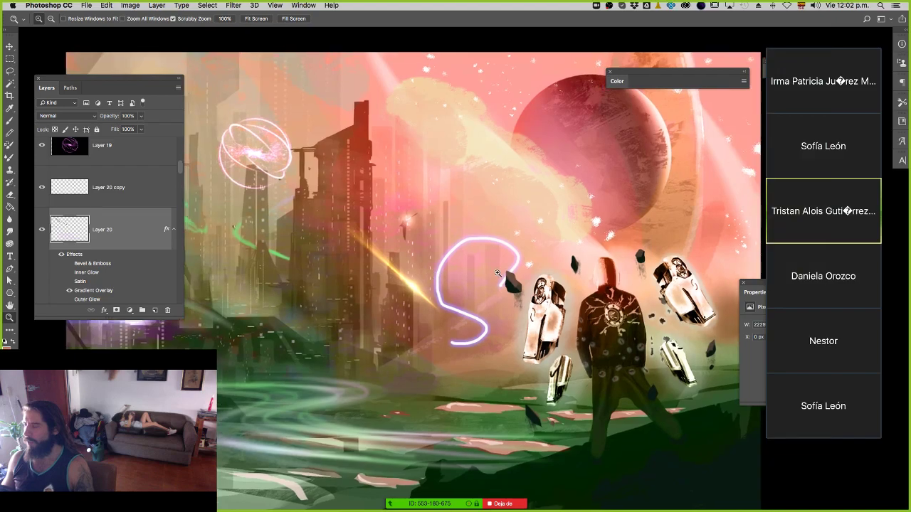
scroll(487, 275, down, 2)
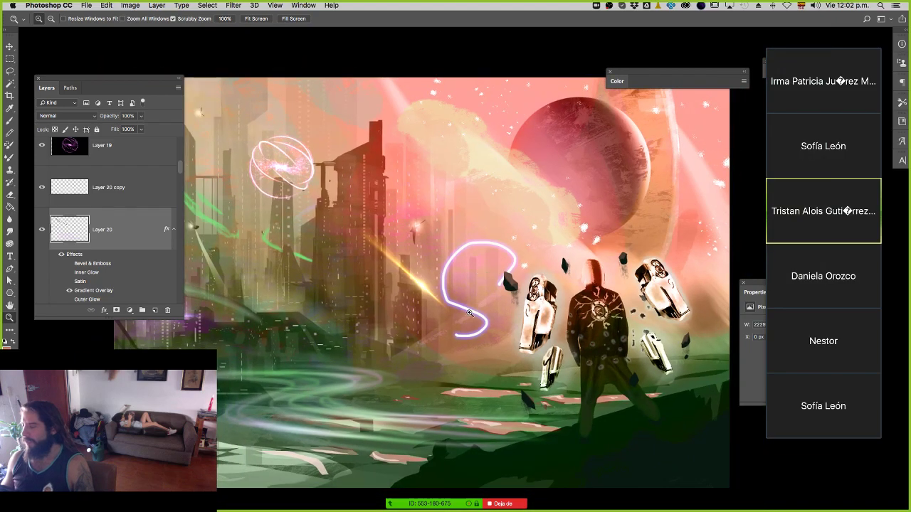
scroll(481, 299, down, 1)
scroll(479, 297, down, 1)
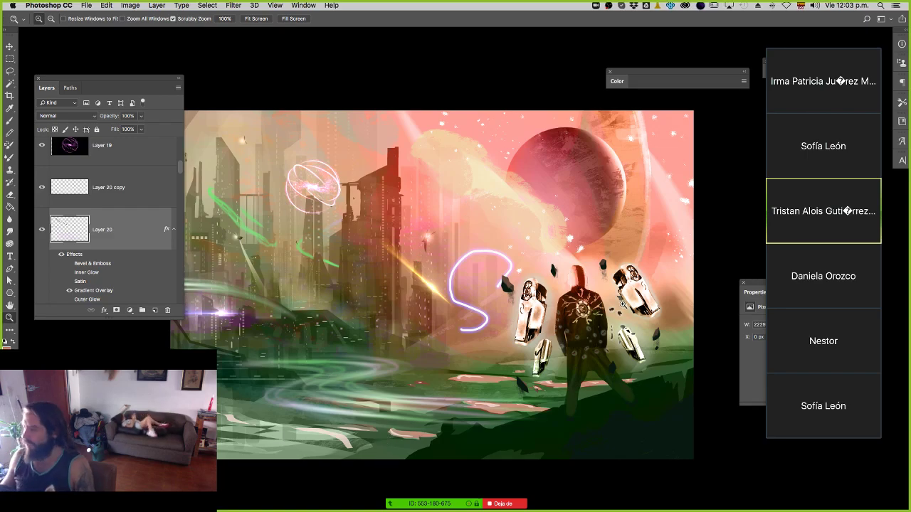
drag(459, 132, 451, 208)
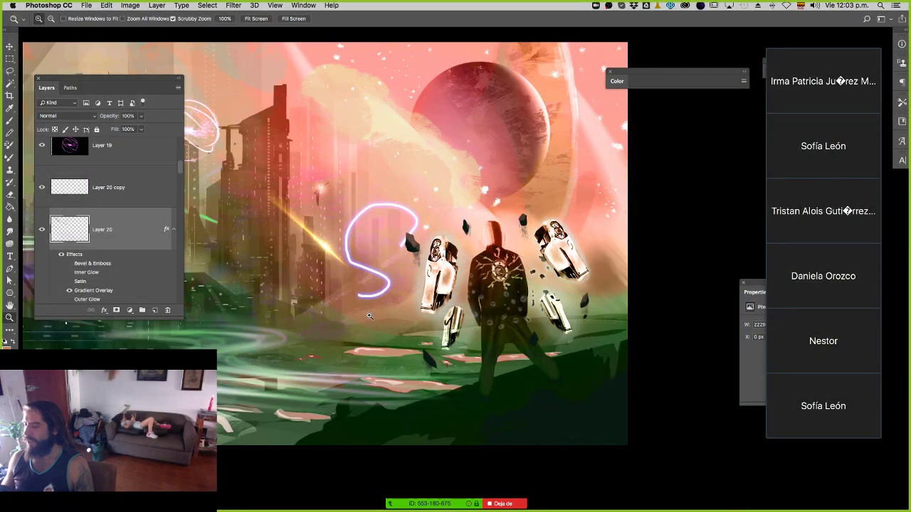
Show the ruin city painting in full-screen mode and save it under the new file name Enviroment Ruin City 3.2.psd.
key(super+minus)
key(super+minus)
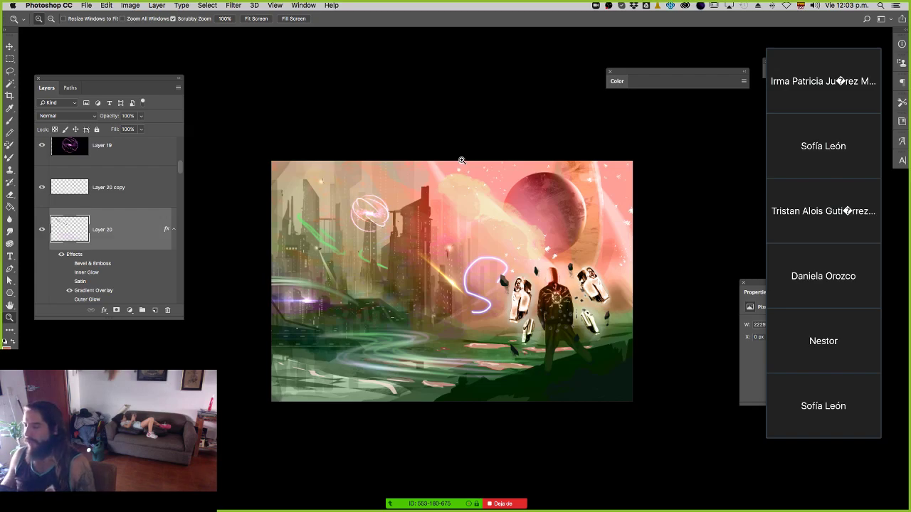
drag(512, 265, 530, 272)
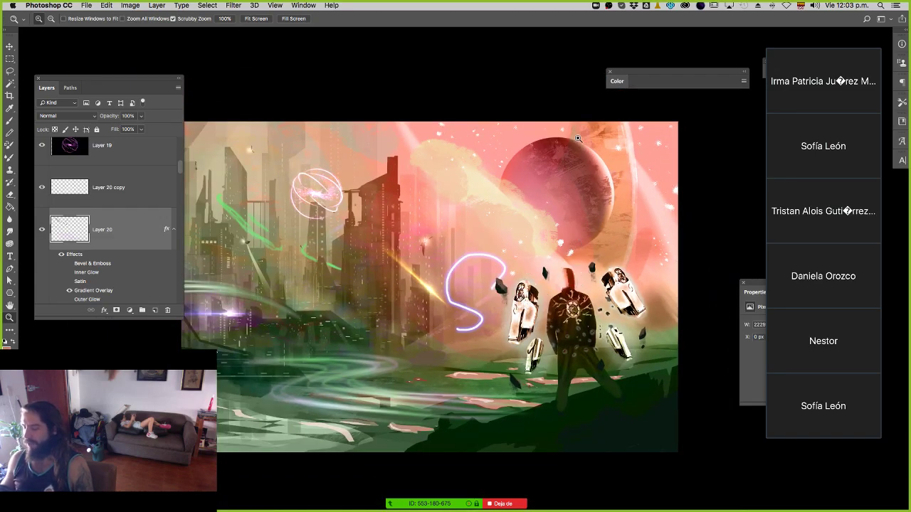
key(f)
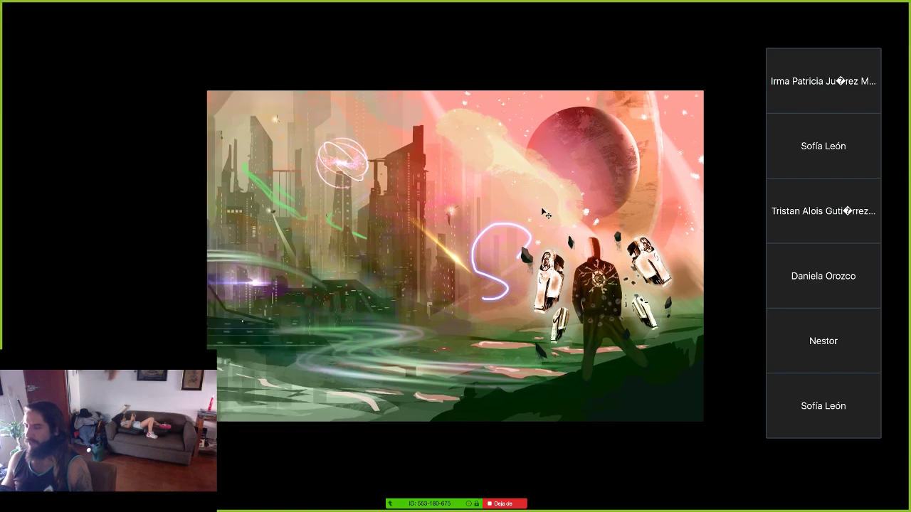
key(super+shift+s)
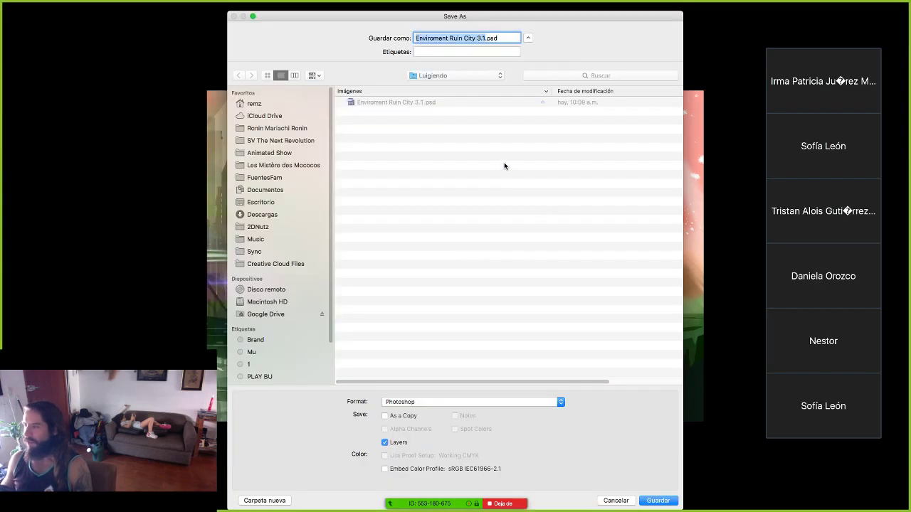
key(Right)
key(BackSpace)
text(2)
key(Return)
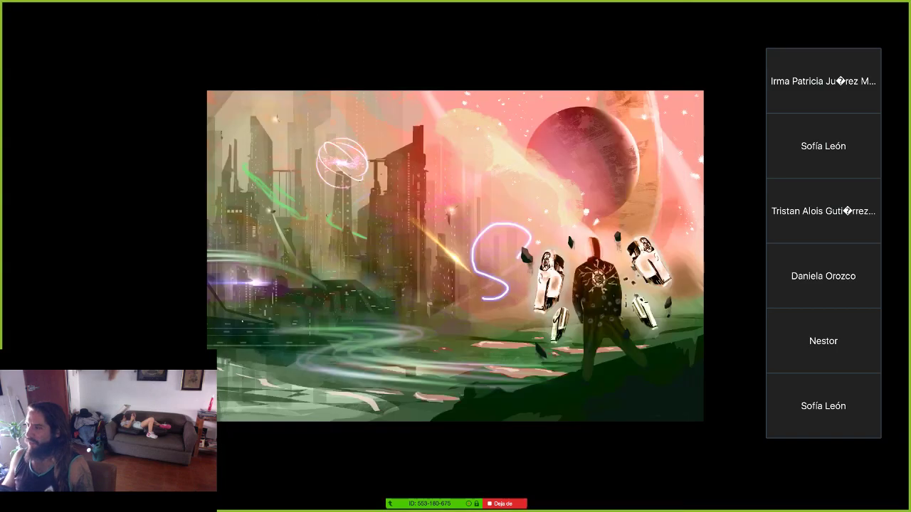
Take a last enlarged look at the ruin city painting and close the document.
mouse_move(545, 207)
mouse_down()
mouse_move(514, 208)
mouse_move(533, 215)
mouse_up()
scroll(533, 214, up, 3)
scroll(527, 213, down, 1)
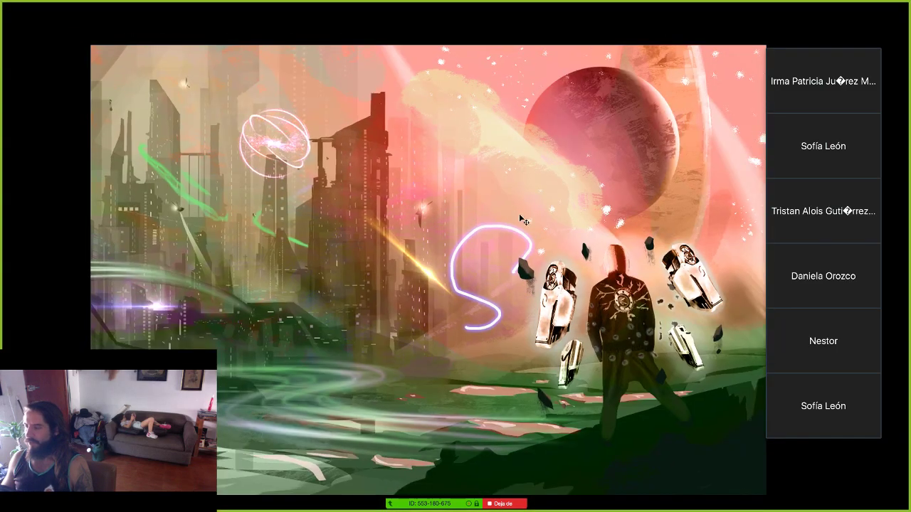
key(super+w)
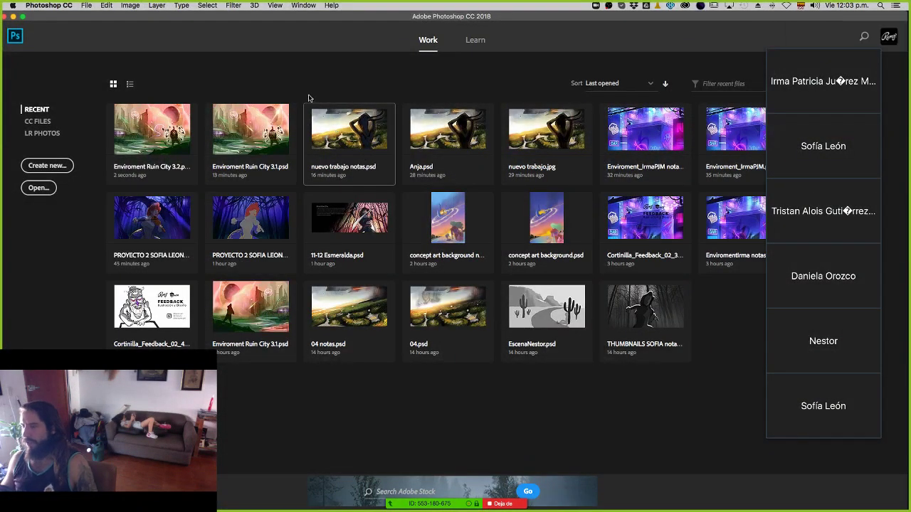
Open the Escena PSD from the third student folder in ENTREGA 3 ABRIL 2020 and view the whole canyon scene.
key(super+o)
click(332, 77)
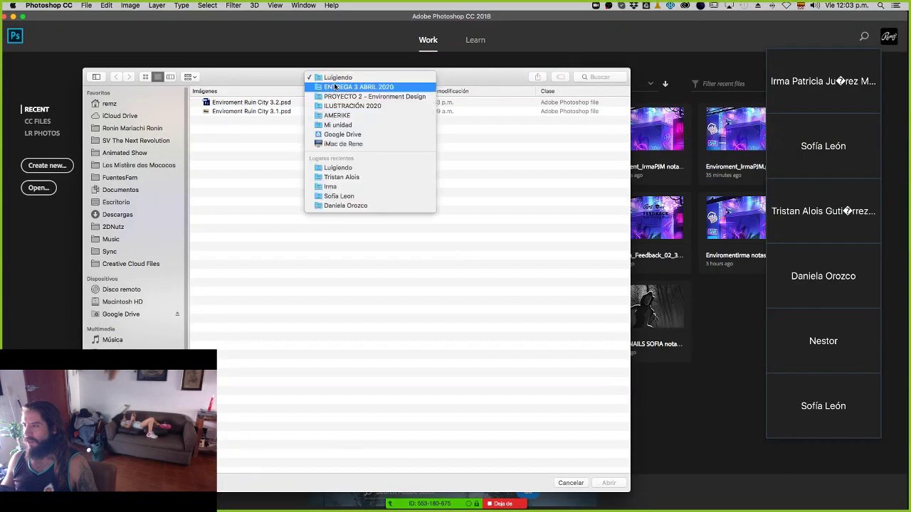
click(335, 87)
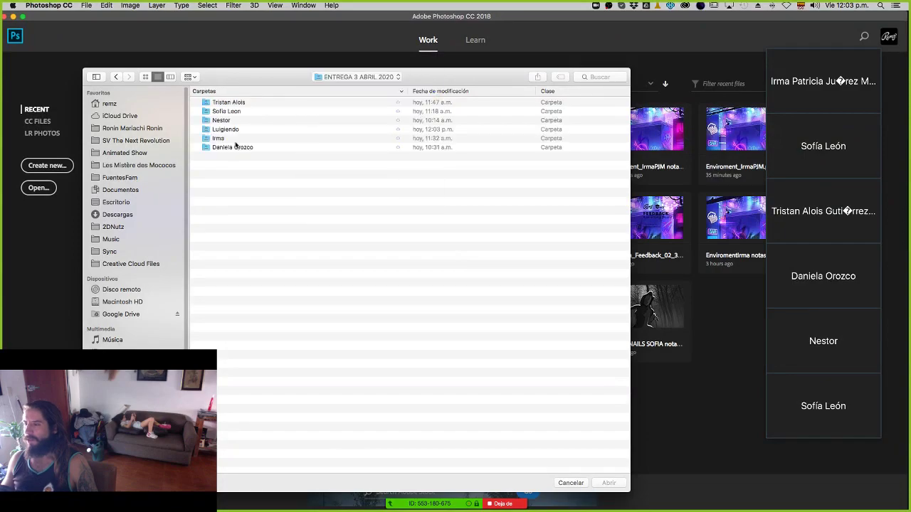
click(232, 121)
double_click(233, 123)
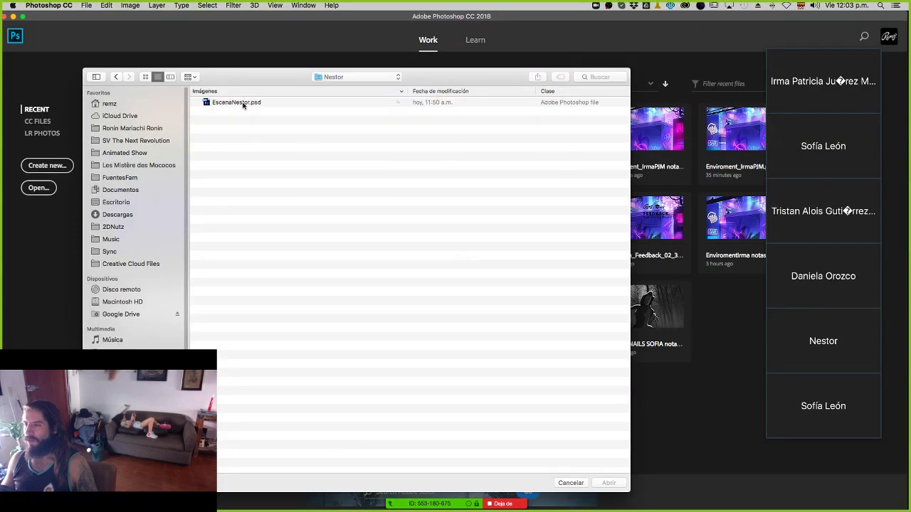
click(243, 105)
double_click(243, 103)
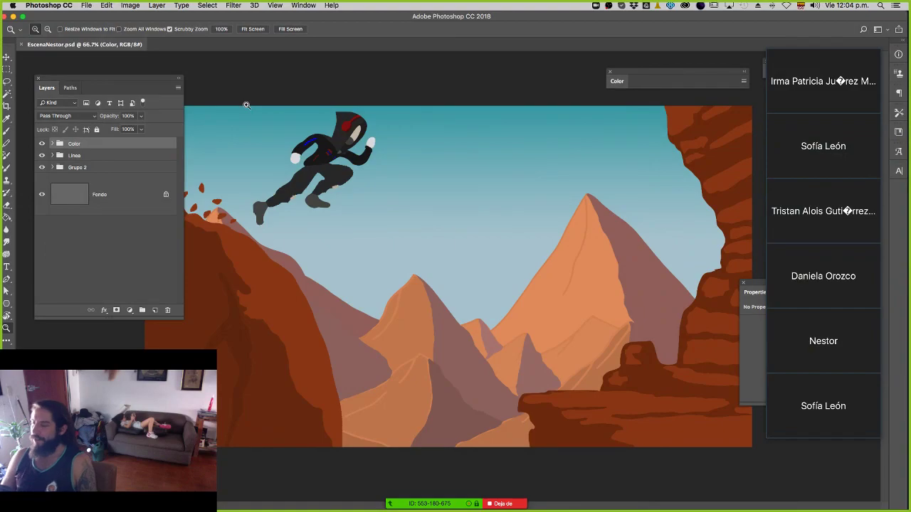
drag(395, 231, 385, 211)
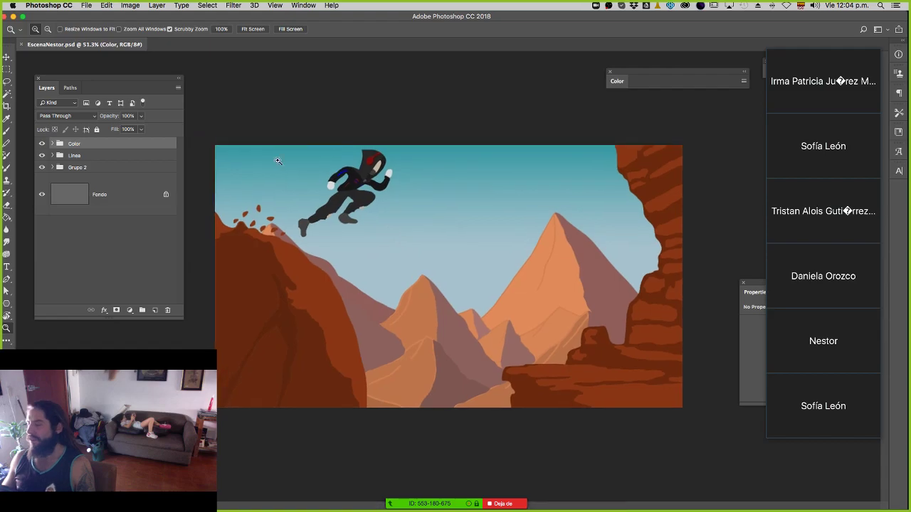
drag(278, 160, 348, 173)
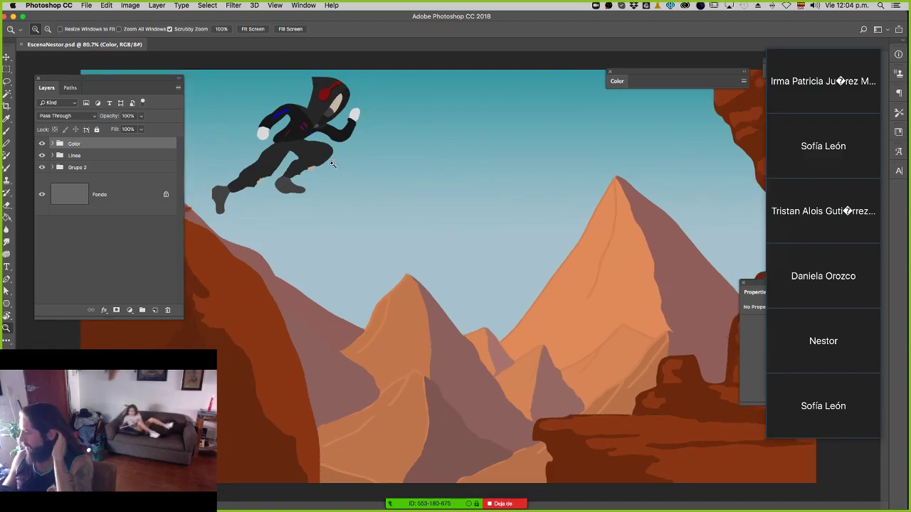
Switch to OBS and move its window off the visible screen area.
key(super+Tab)
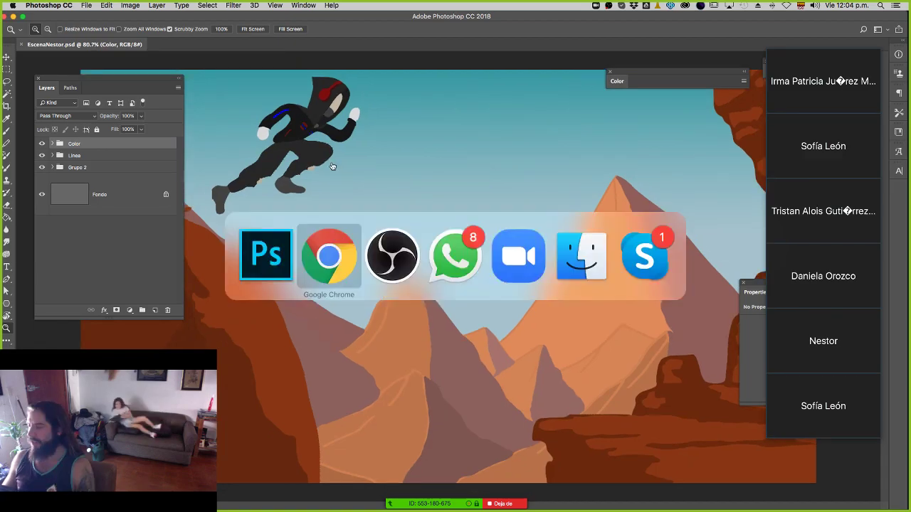
key(super+Tab)
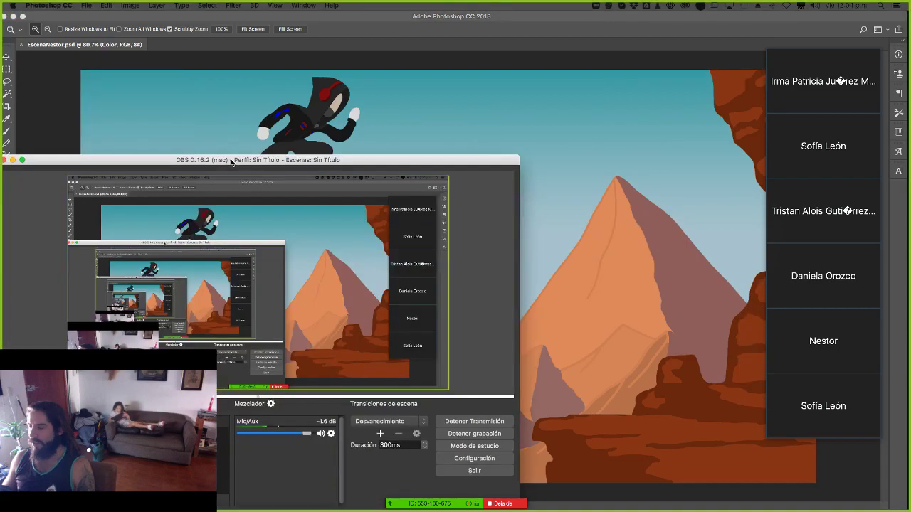
drag(232, 163, 0, 163)
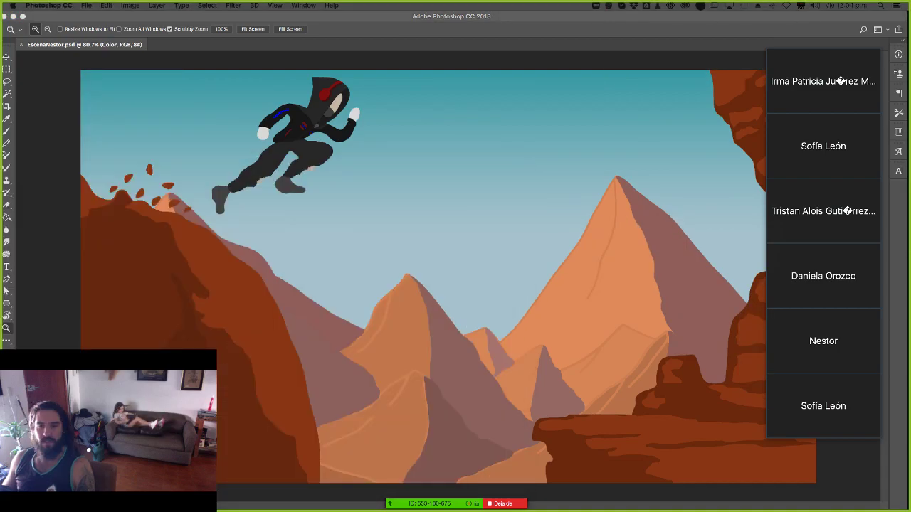
Bring in the Zoom group chat, send "manifiestate" to everyone, and set the chat aside before returning to the canyon scene in Photoshop.
drag(0, 254, 588, 254)
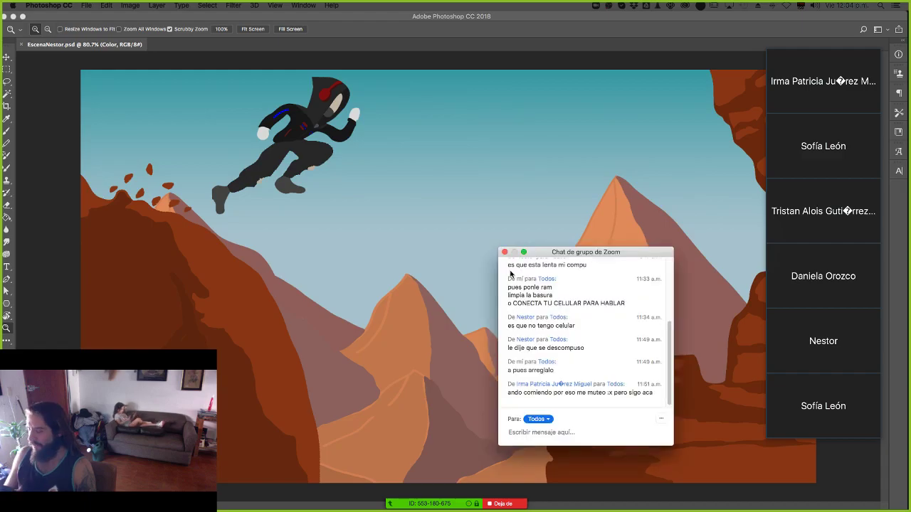
text(manifiestate)
key(Return)
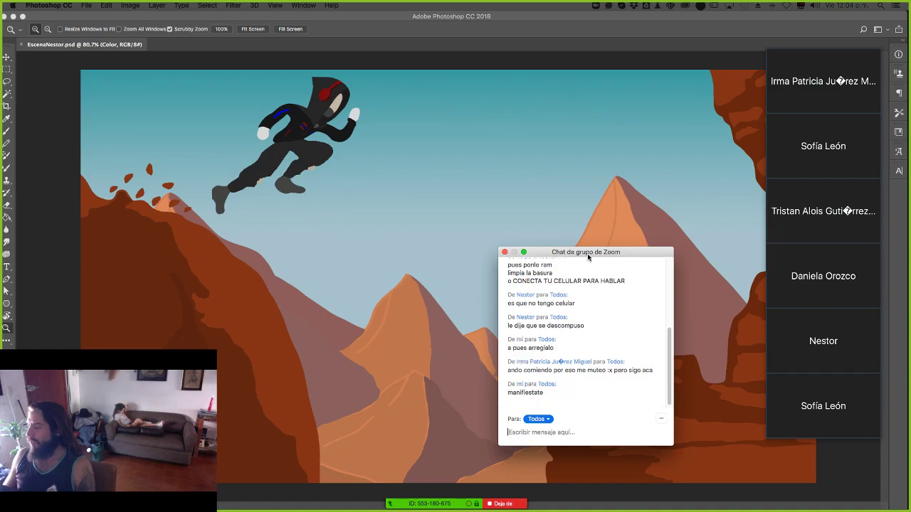
drag(587, 257, 659, 240)
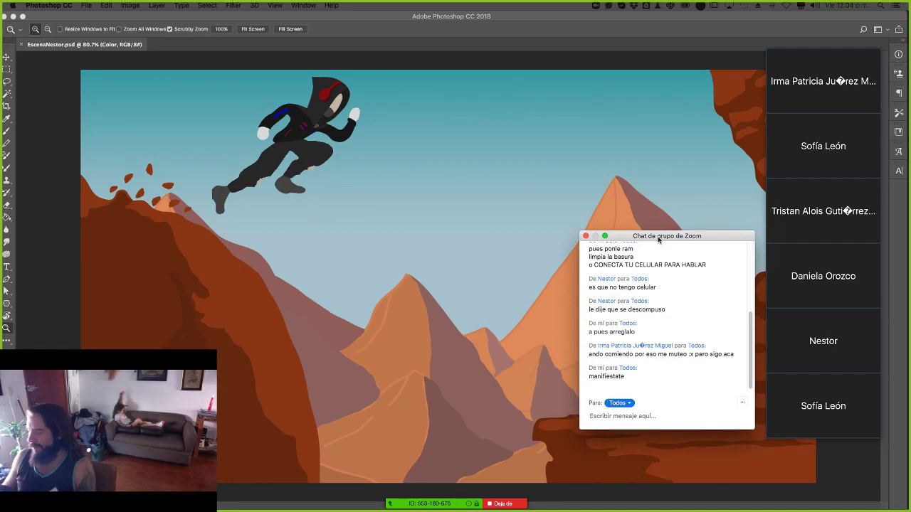
click(419, 233)
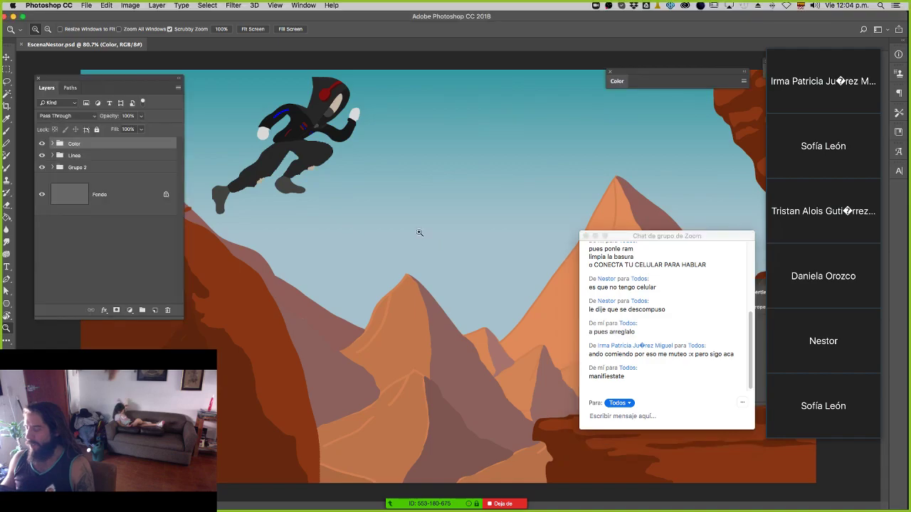
Open the Electro-Ninja character PSD from the Entrega 20 Marzo folder of PROYECTO 1 - Músico Guerrero in ILUSTRACIÓN 2020.
key(super+o)
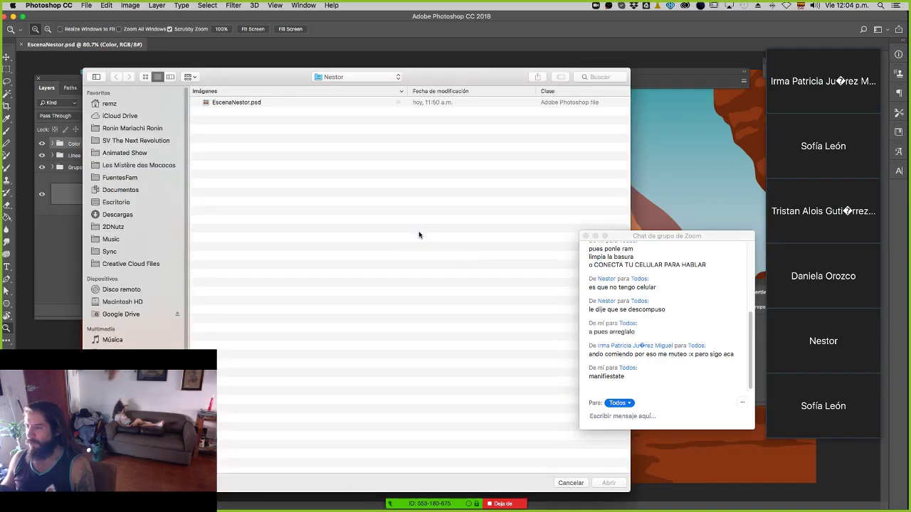
click(336, 77)
click(341, 106)
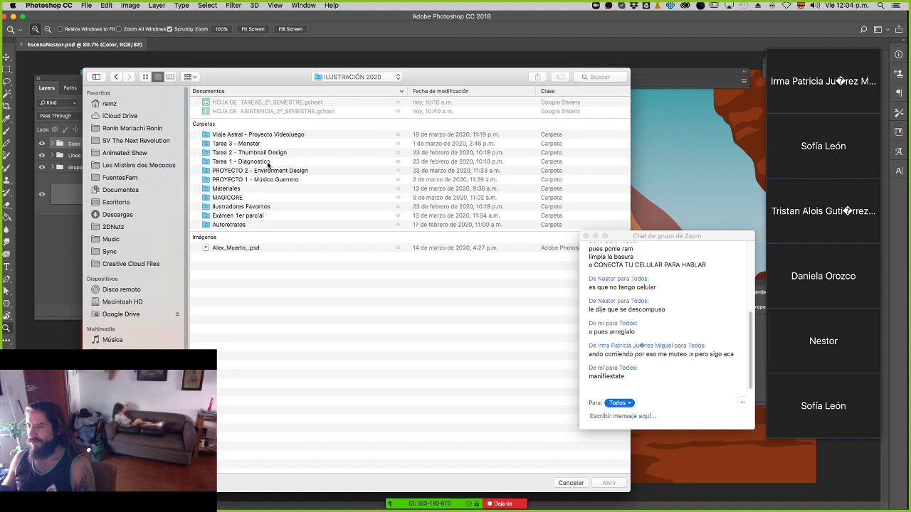
double_click(271, 180)
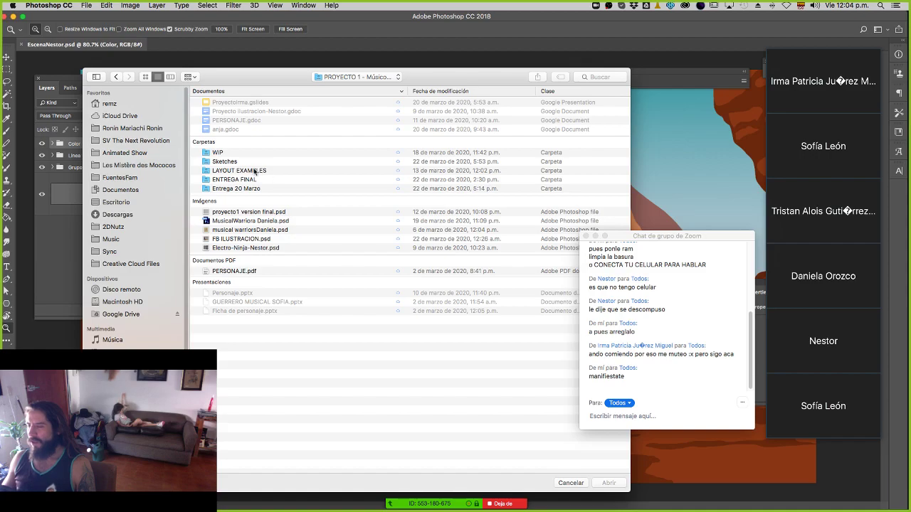
click(242, 190)
double_click(242, 189)
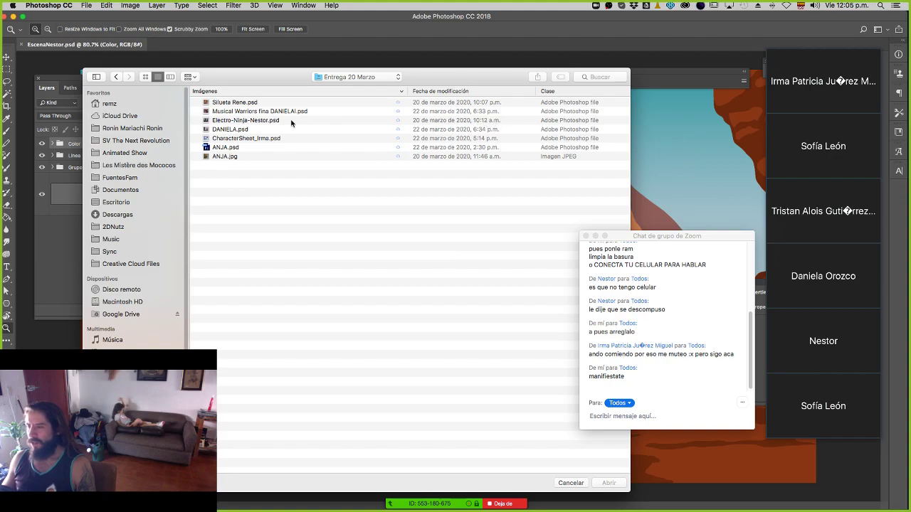
click(259, 121)
double_click(265, 123)
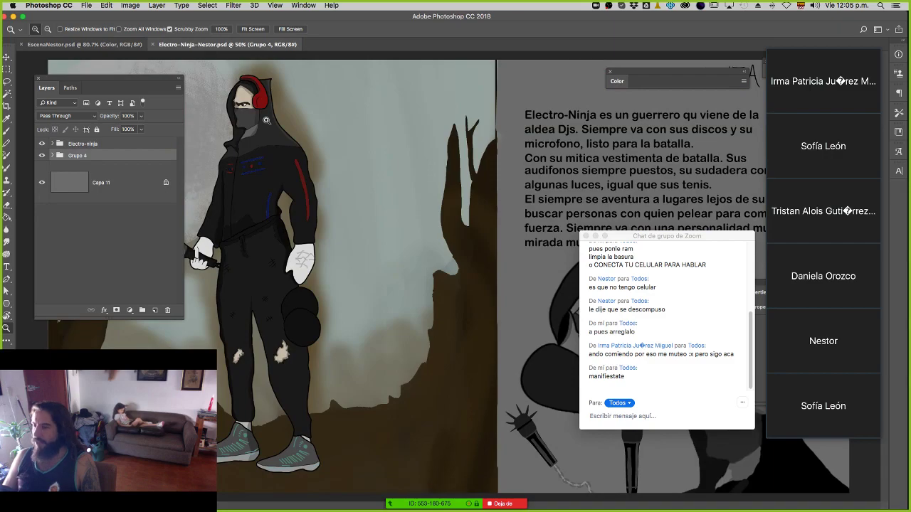
Float the Electro-Ninja document in its own window, minimize it and return to the canyon scene.
drag(190, 44, 444, 104)
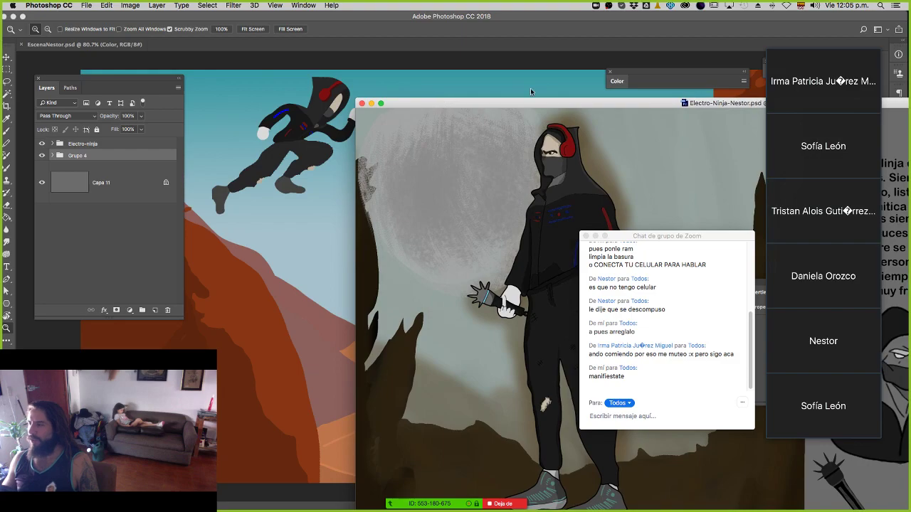
click(372, 103)
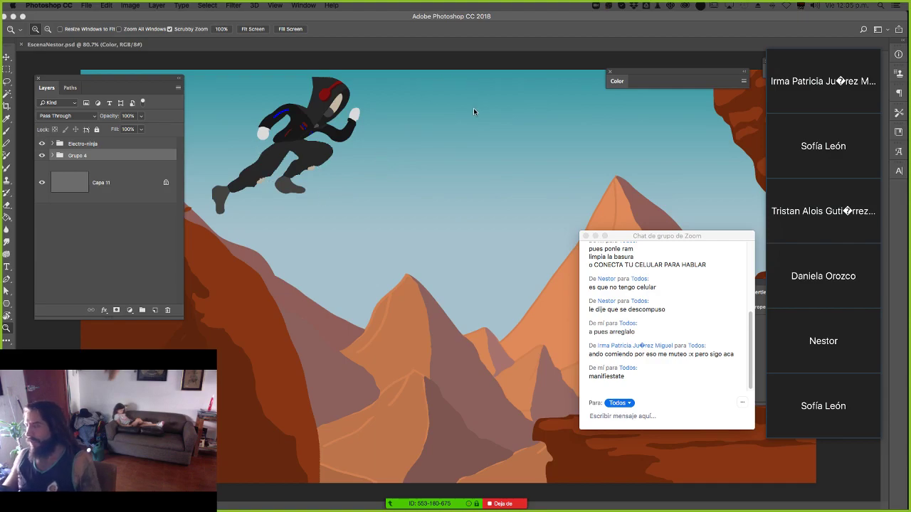
click(349, 204)
Examine the leaping ninja's pose, hands, clothing and shoes up close and in relation to the canyon scene.
drag(364, 200, 343, 208)
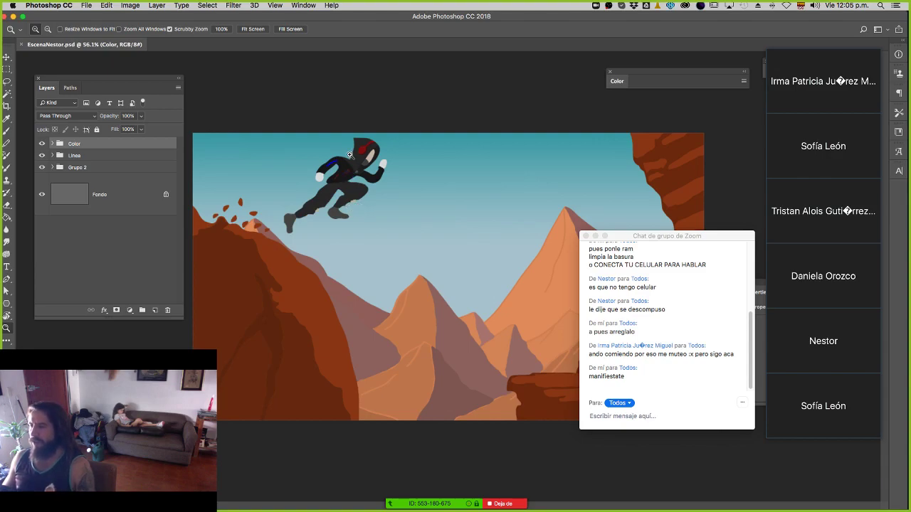
drag(350, 154, 368, 153)
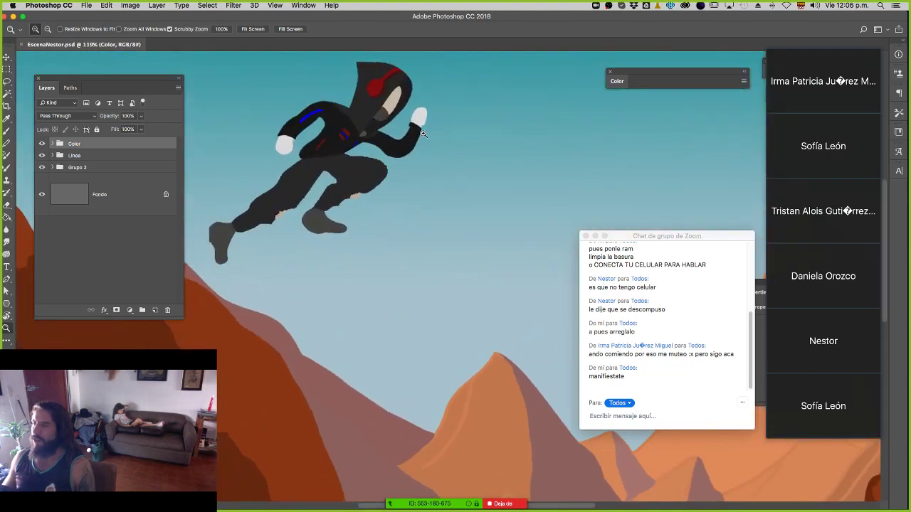
drag(422, 125, 418, 125)
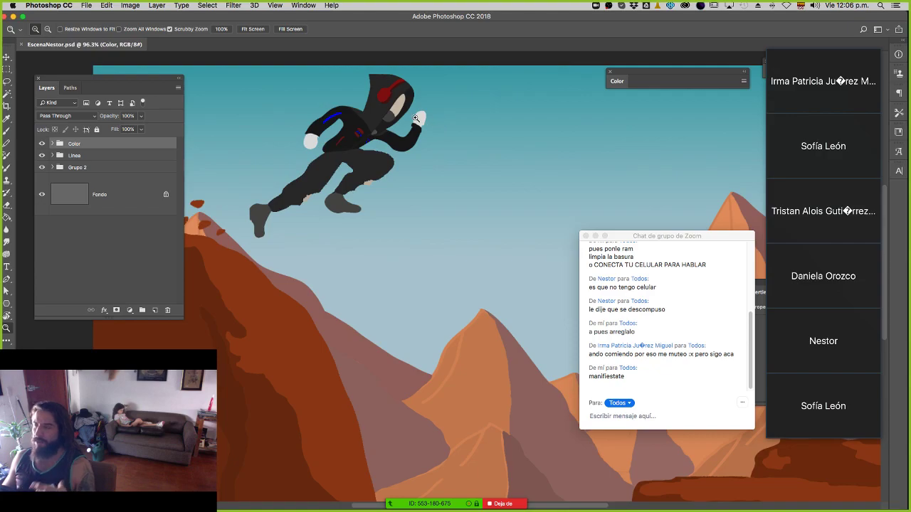
drag(424, 123, 416, 126)
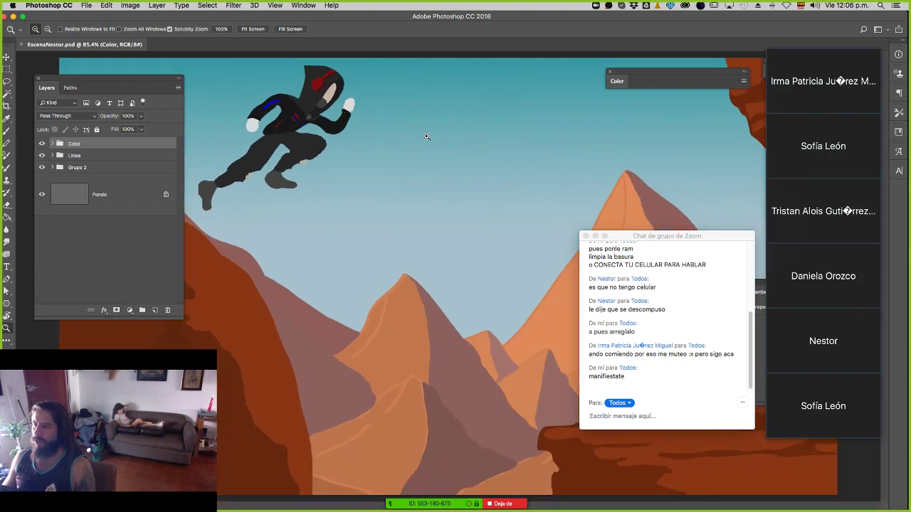
drag(335, 119, 315, 122)
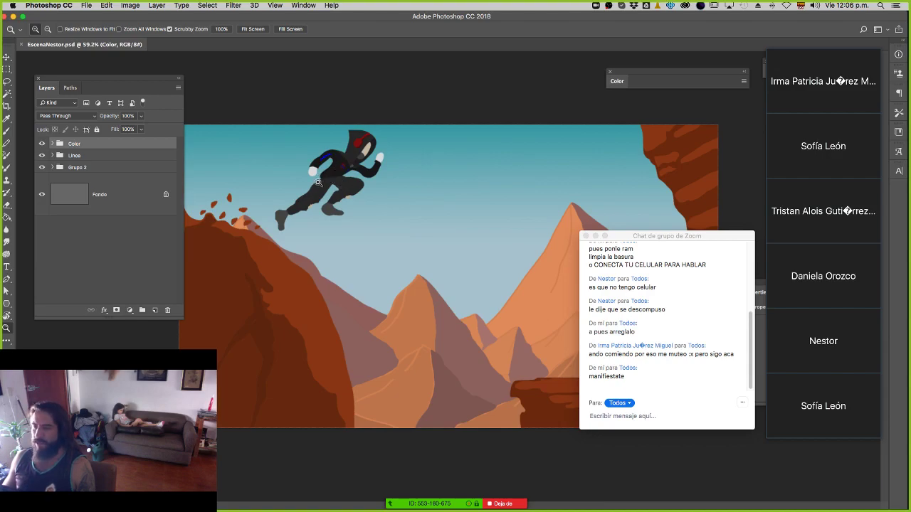
drag(281, 164, 335, 167)
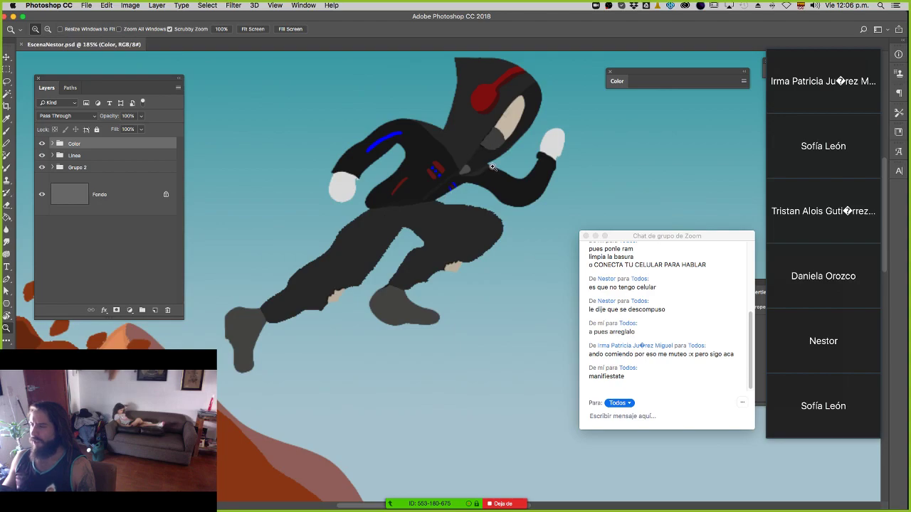
drag(493, 166, 479, 167)
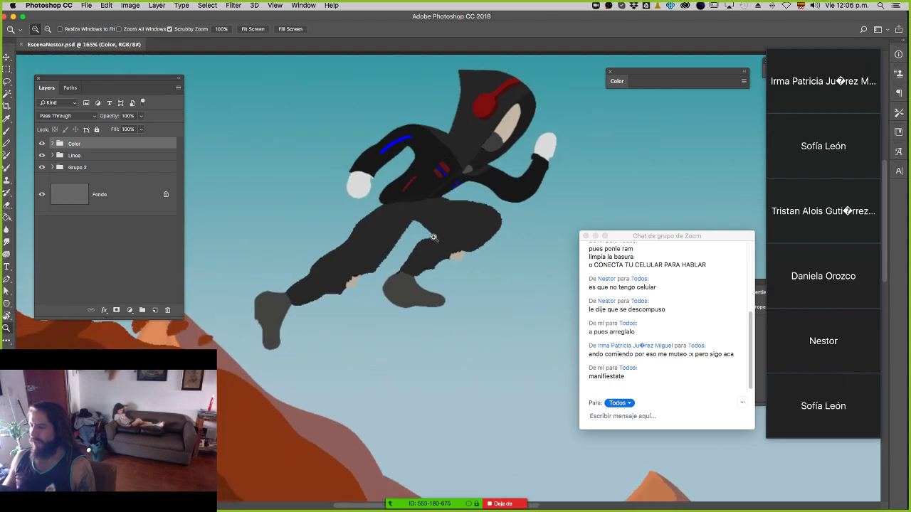
drag(433, 240, 423, 257)
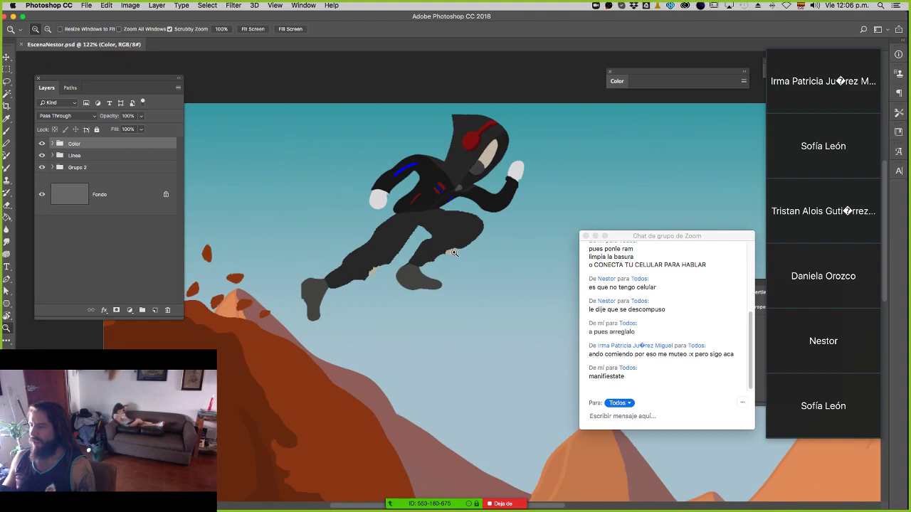
Set the Zoom group chat aside so that it stops covering the canyon scene's peaks and rocks.
drag(486, 271, 468, 270)
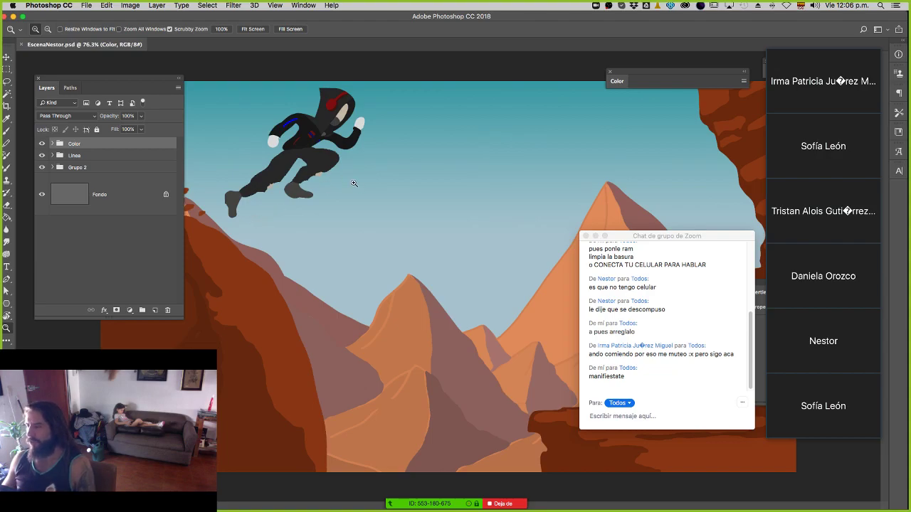
drag(623, 236, 525, 234)
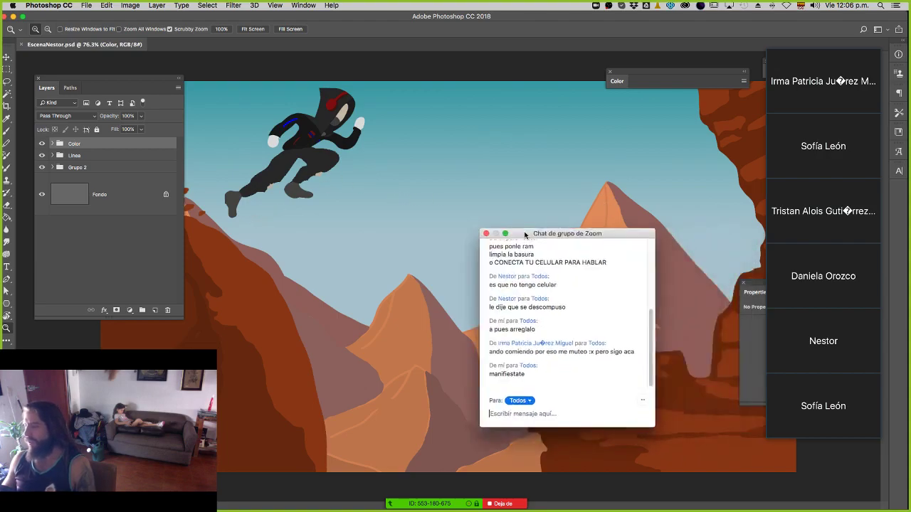
text(z)
mouse_move(429, 192)
mouse_down()
mouse_move(400, 193)
mouse_move(422, 195)
mouse_up()
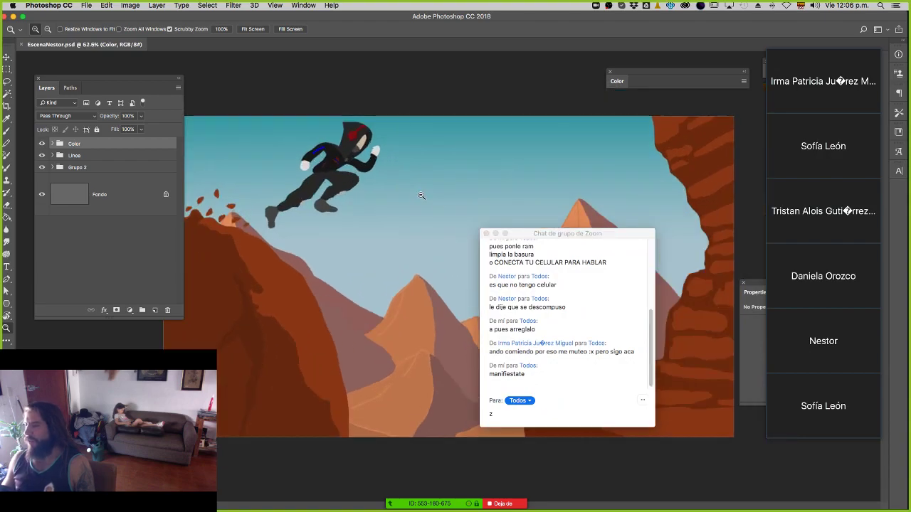
drag(517, 236, 48, 353)
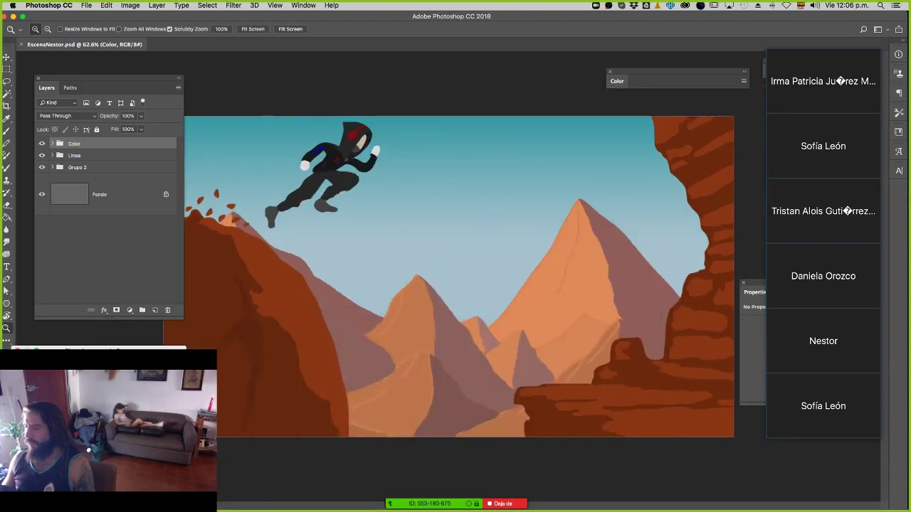
click(500, 243)
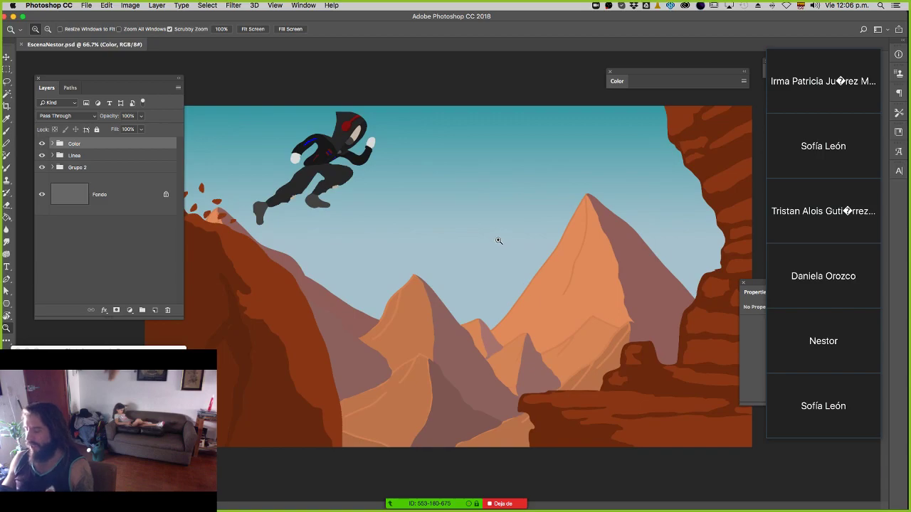
Show the canyon scene in full screen mode on a black background with the interface hidden.
key(f)
key(f)
key(f)
key(f)
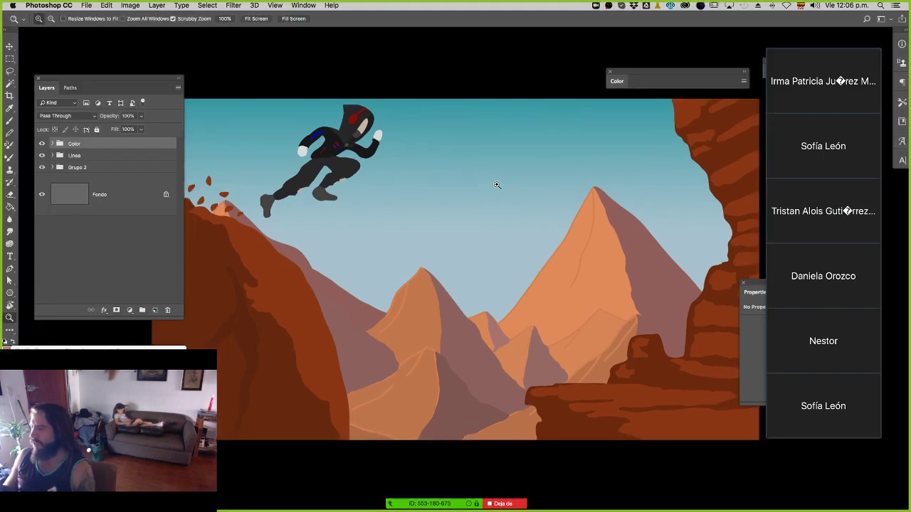
key(f)
Move the leaping ninja slightly right and down in the sky beside the crumbling cliff.
key(v)
drag(342, 151, 361, 172)
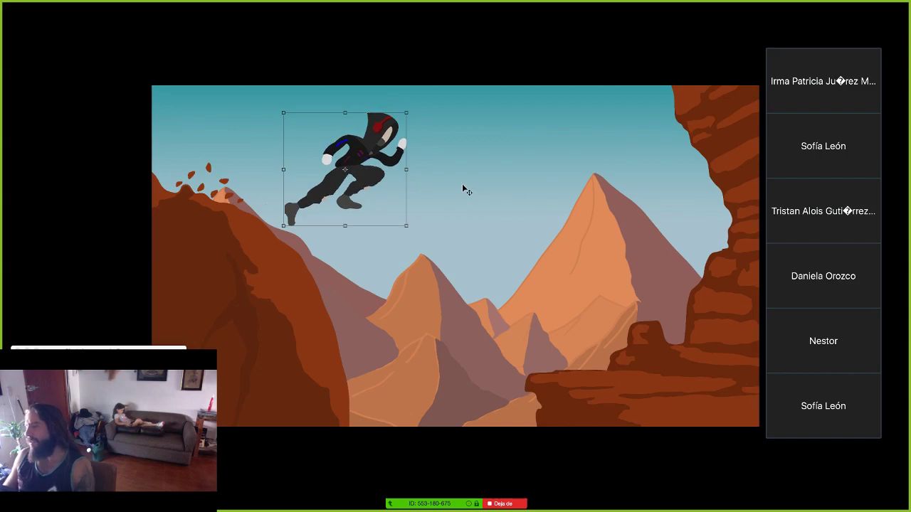
key(z)
drag(469, 198, 444, 198)
click(445, 198)
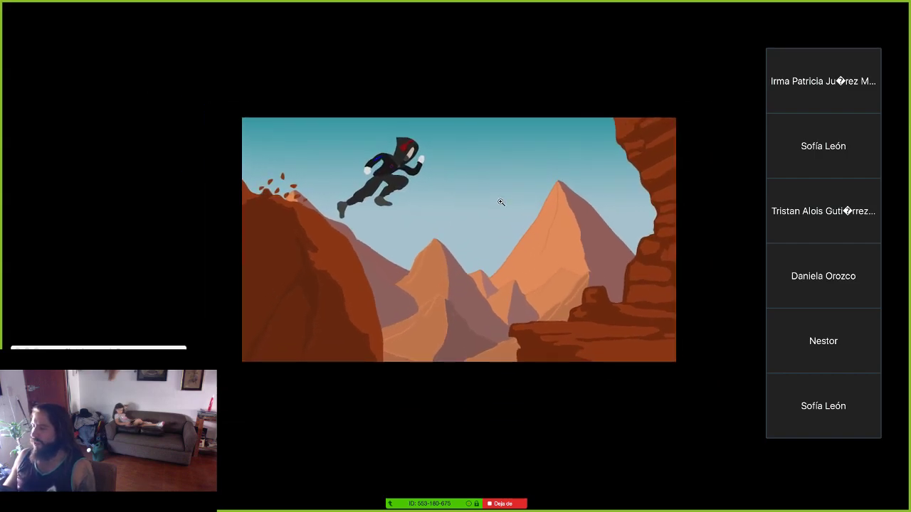
Try a Hard Round Pressure Size brush stroke along the slope beside the left cliff and undo it.
key(v)
click(323, 251)
key(b)
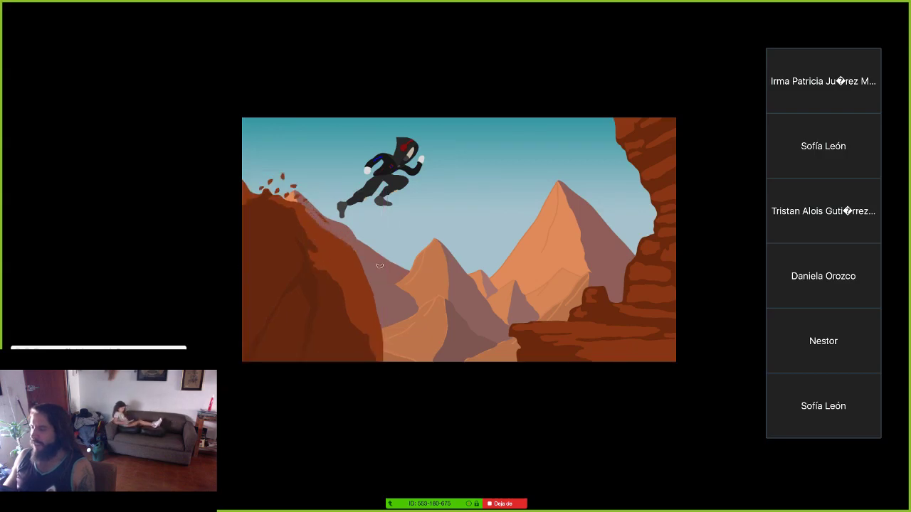
key(z)
drag(304, 193, 361, 273)
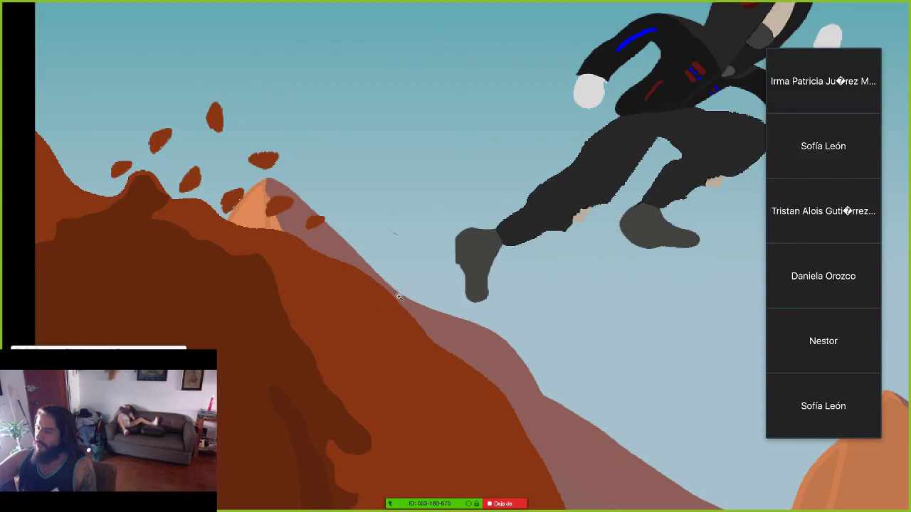
drag(407, 290, 365, 304)
right_click(398, 289)
double_click(566, 356)
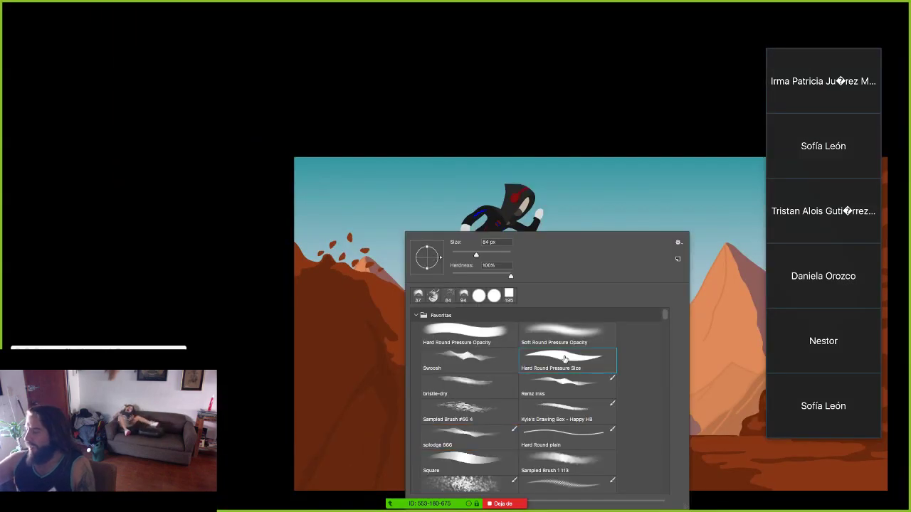
mouse_move(389, 280)
ctrl+alt+mouse_down()
mouse_move(377, 280)
mouse_move(499, 381)
ctrl+alt+mouse_up()
key(super+z)
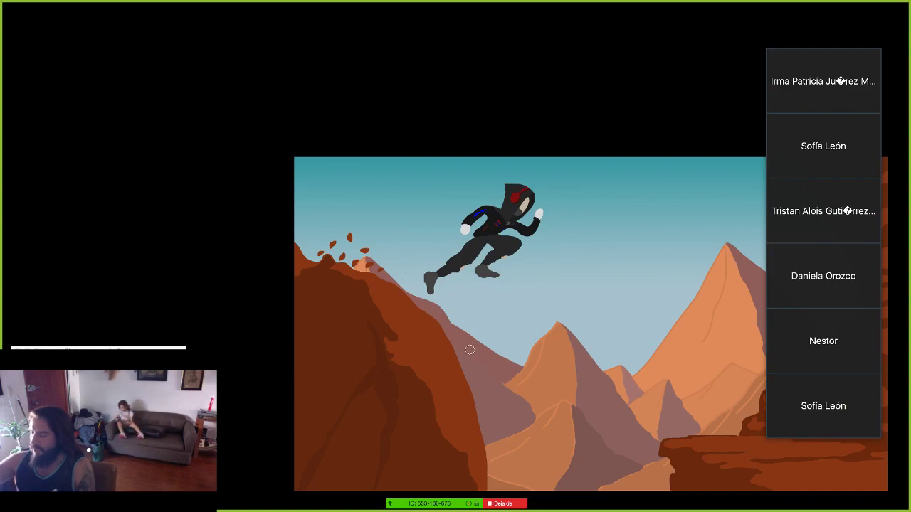
Try square-tipped strokes down the far slope beneath the ninja's feet and undo them.
right_click(422, 313)
drag(396, 283, 480, 353)
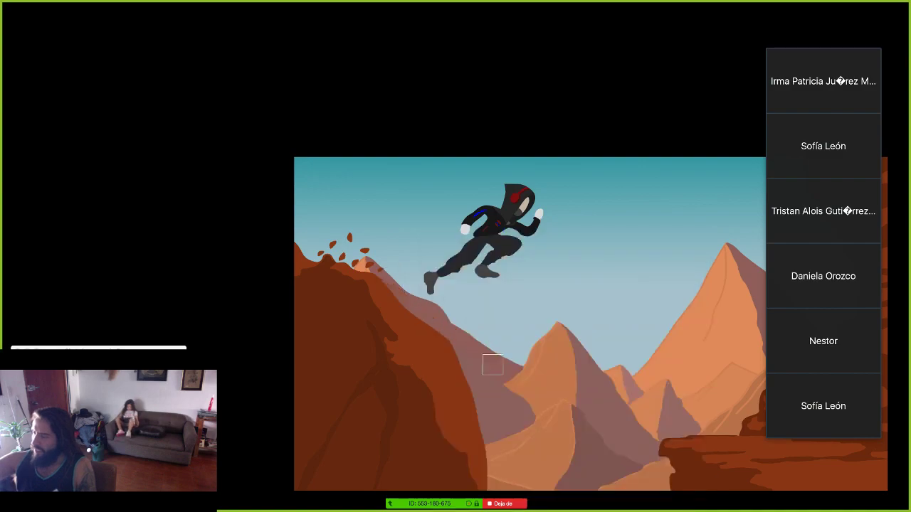
drag(381, 277, 466, 352)
key(super+z)
drag(400, 282, 397, 283)
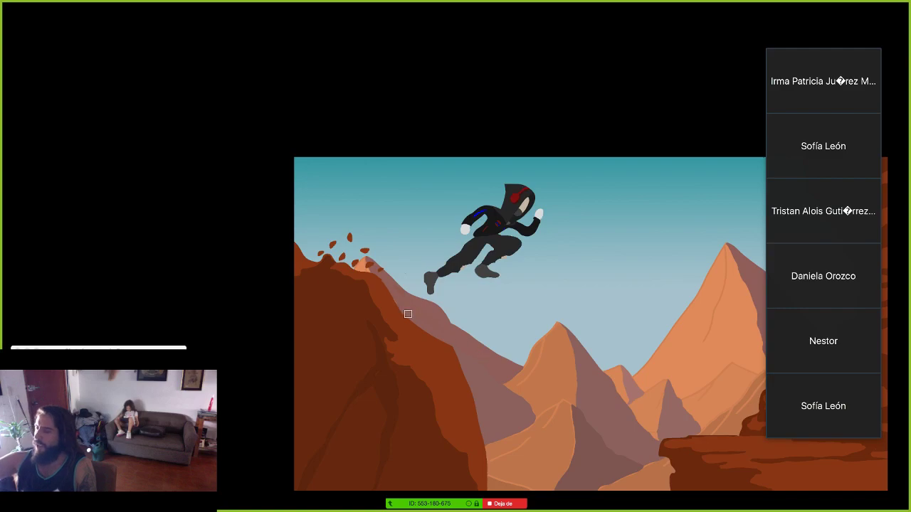
Examine the overall composition of the canyon scene, from the left cliff to the right rock wall.
key(z)
drag(401, 230, 383, 262)
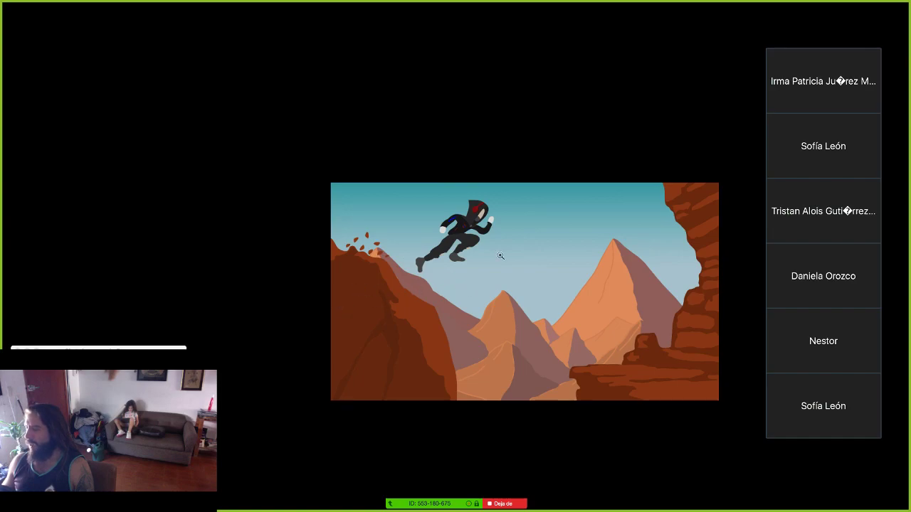
mouse_move(513, 247)
mouse_down()
mouse_move(497, 250)
mouse_move(506, 253)
mouse_up()
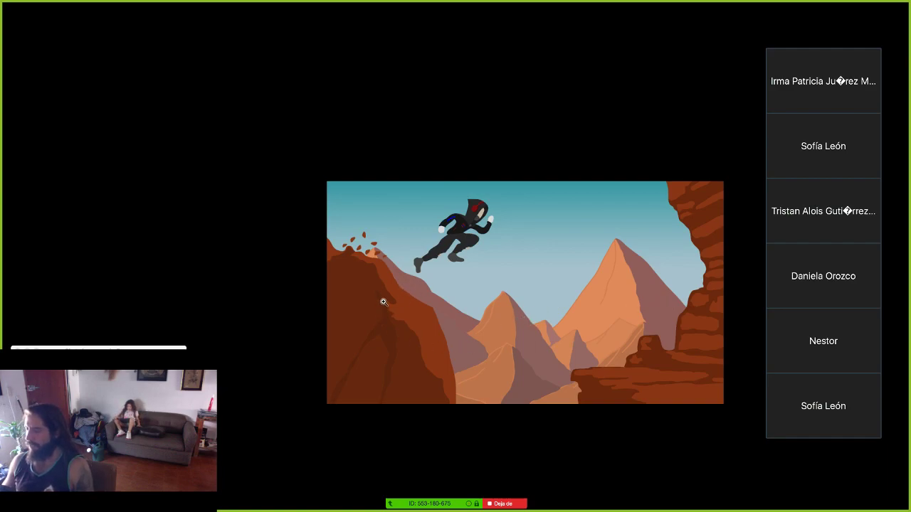
drag(392, 284, 405, 287)
drag(616, 314, 511, 254)
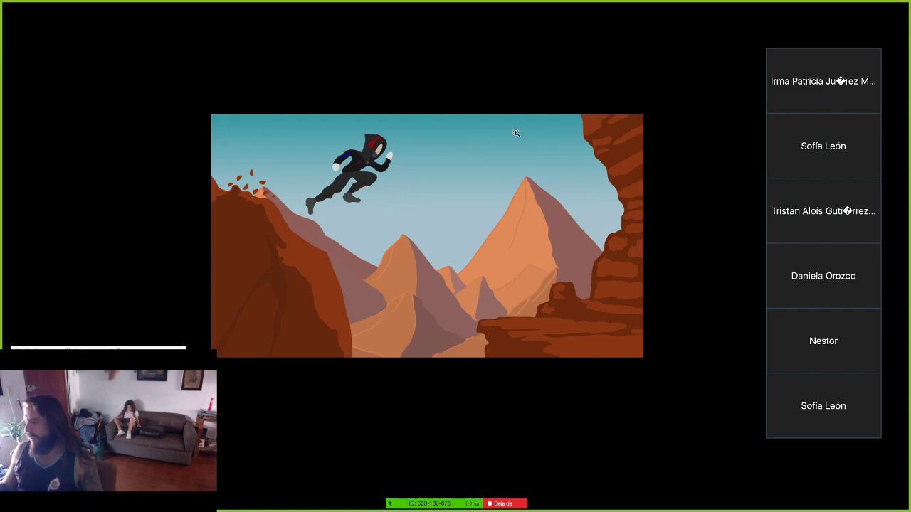
click(486, 202)
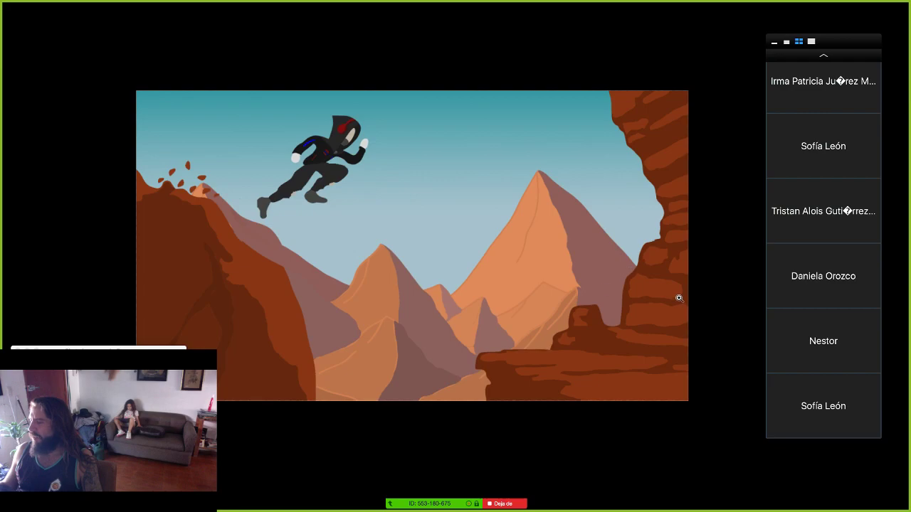
Duplicate the background mountains layer, mirror the copy horizontally to -104.01% width and shift it about 312 px to the right.
key(v)
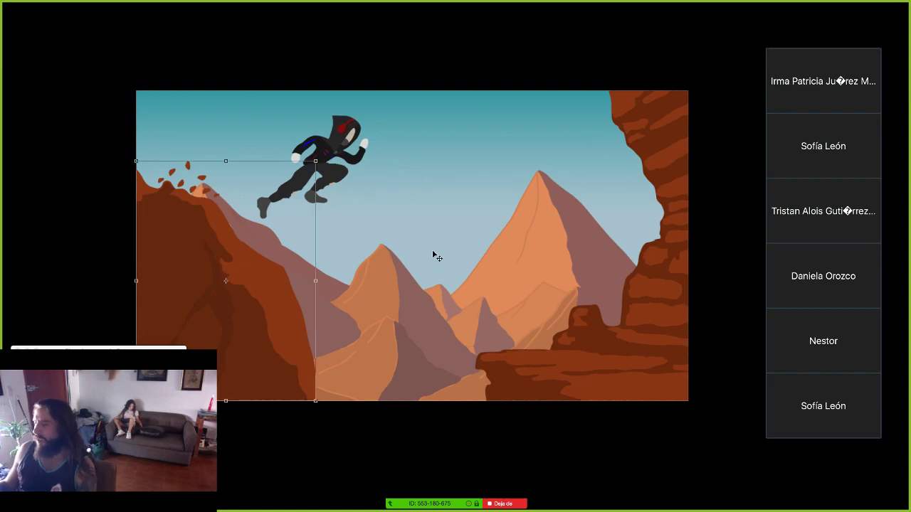
drag(386, 281, 399, 297)
key(super+z)
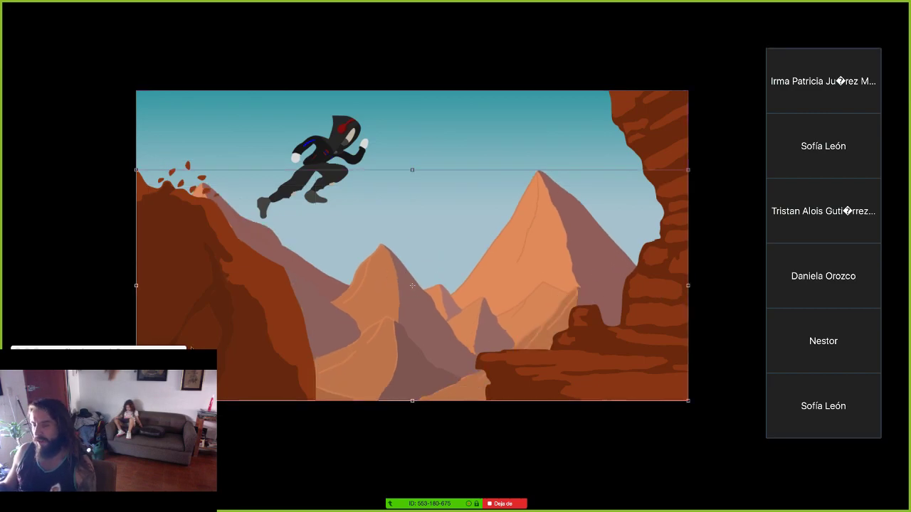
key(Tab)
drag(152, 295, 155, 310)
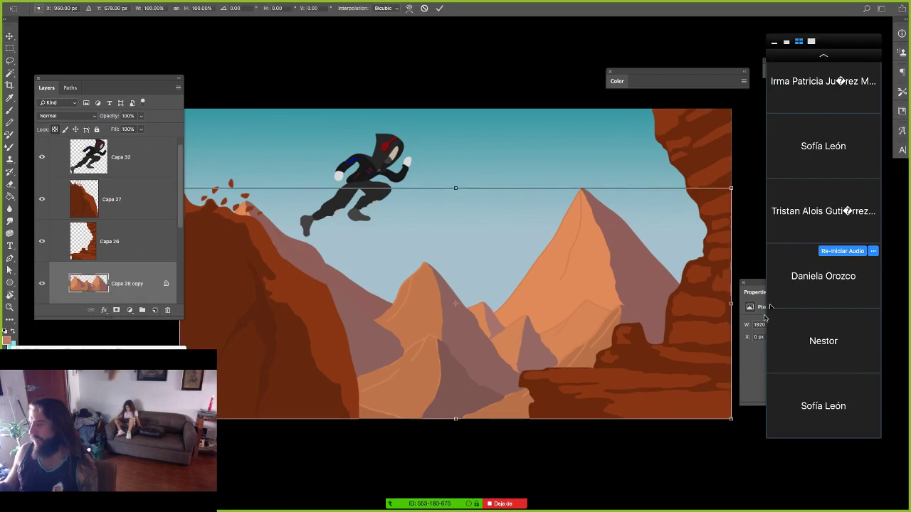
drag(731, 303, 166, 342)
drag(418, 358, 530, 362)
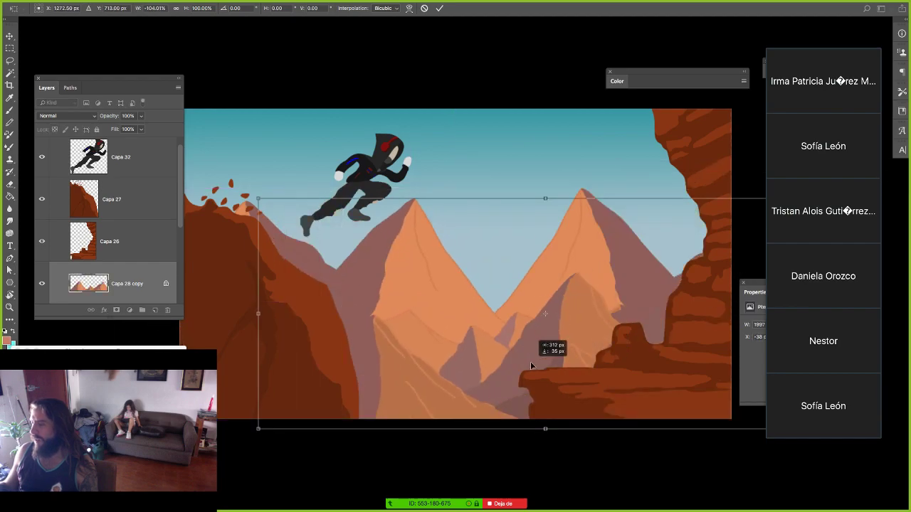
key(Return)
Place the mirrored mountains copy beneath the original Capa 28 layer and set its opacity to 28%.
scroll(148, 249, down, 1)
drag(148, 249, 146, 297)
click(141, 116)
drag(143, 128, 109, 129)
Squash the faded mountains copy to just over a third of its height and place it along the horizon behind the main peaks.
key(ctrl+t)
drag(545, 198, 545, 275)
drag(499, 300, 502, 275)
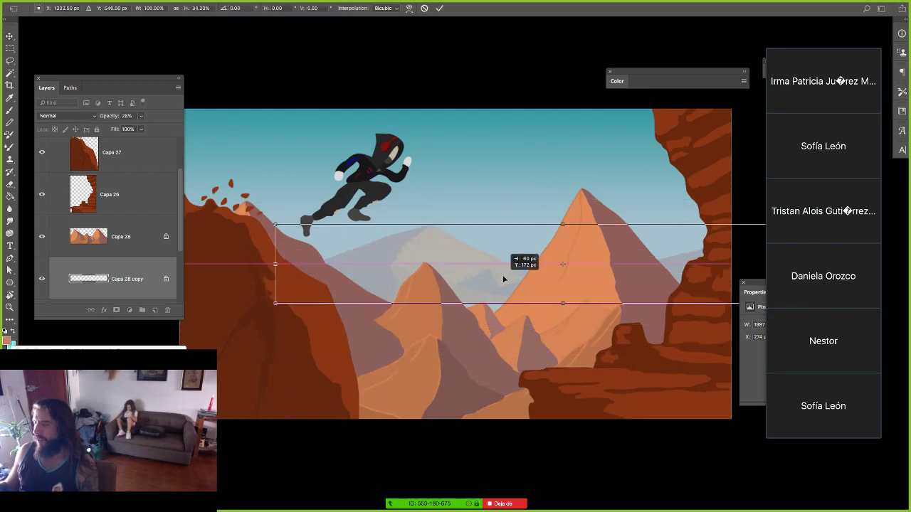
drag(562, 303, 563, 315)
key(Return)
key(z)
drag(534, 271, 513, 269)
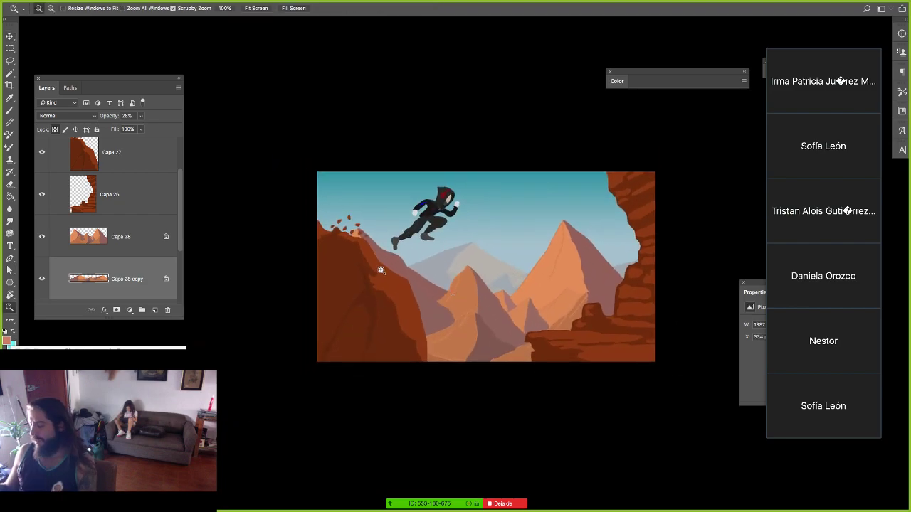
Mirror the faded distant mountains horizontally once more and position them behind the main peaks.
key(ctrl+t)
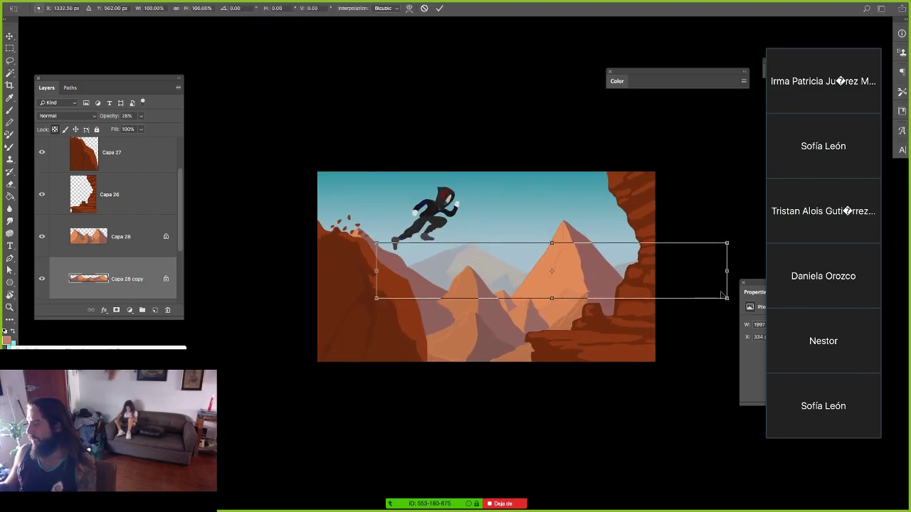
drag(728, 271, 385, 277)
key(Return)
key(z)
drag(531, 249, 536, 247)
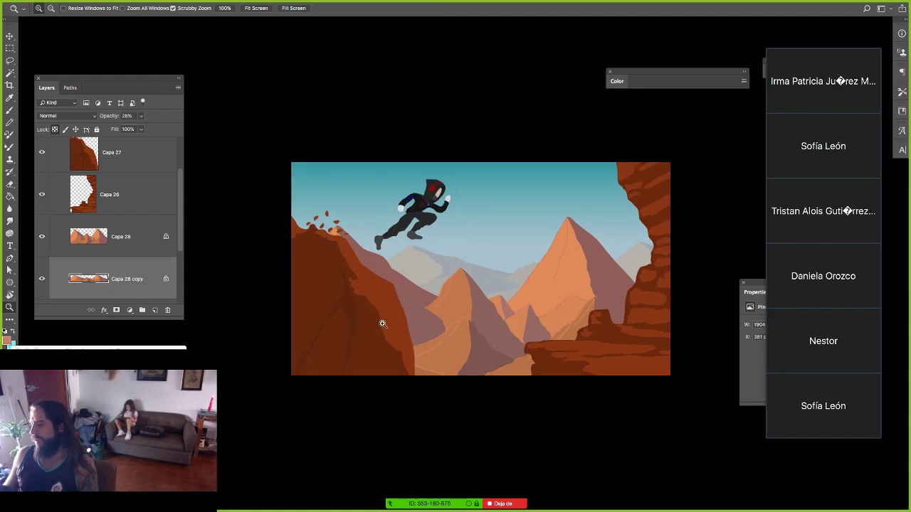
Sample the dark reddish brown of the right cliff and turn it into a darker, less saturated brown.
key(i)
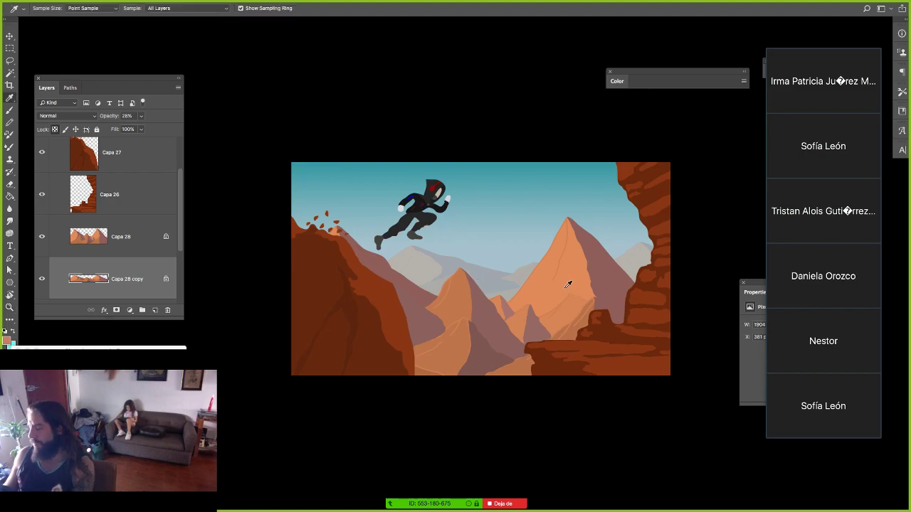
click(648, 282)
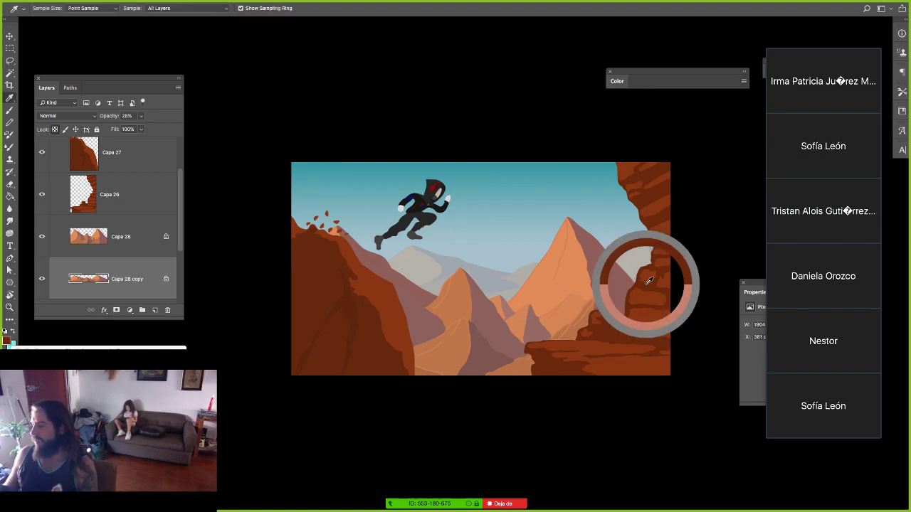
click(618, 81)
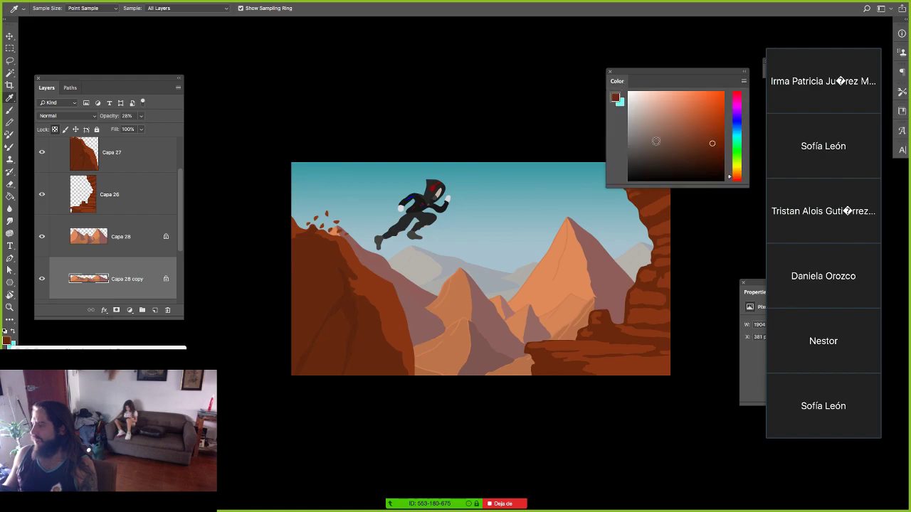
drag(670, 168, 669, 162)
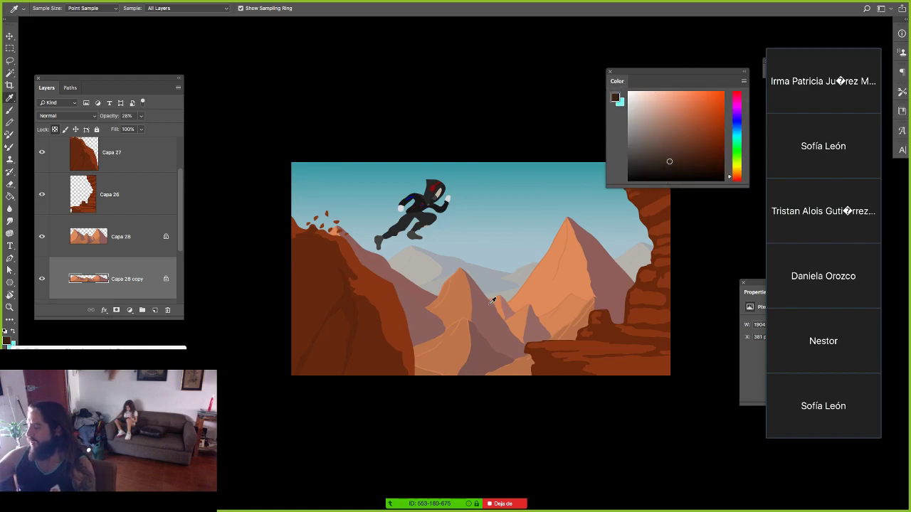
Choose the Remz inks brush at size 284 with 100% opacity.
key(b)
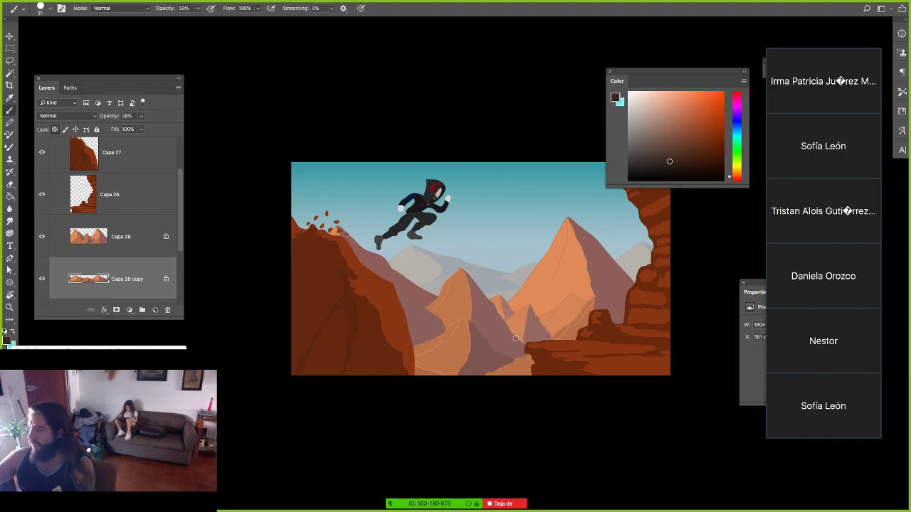
right_click(528, 292)
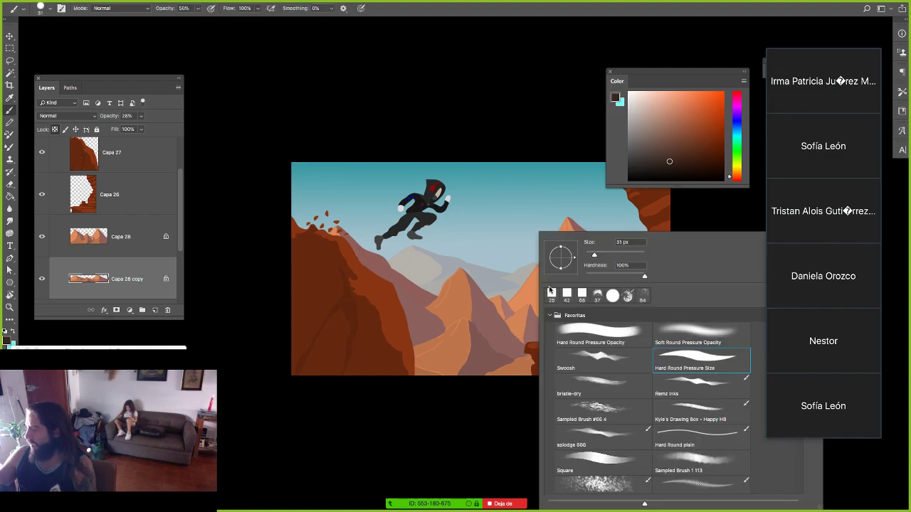
double_click(721, 378)
drag(604, 371, 632, 371)
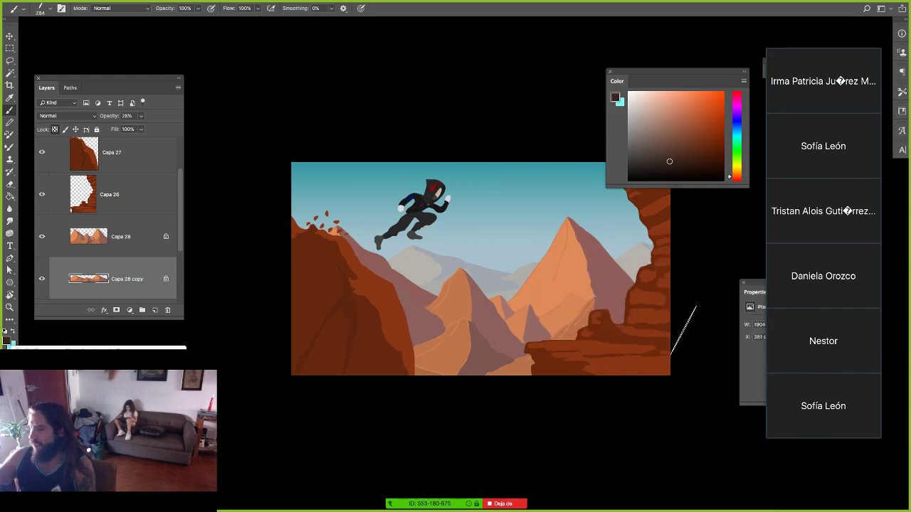
Add a new empty layer above the ninja layer Capa 32 inside the Color group.
click(150, 162)
scroll(150, 168, up, 2)
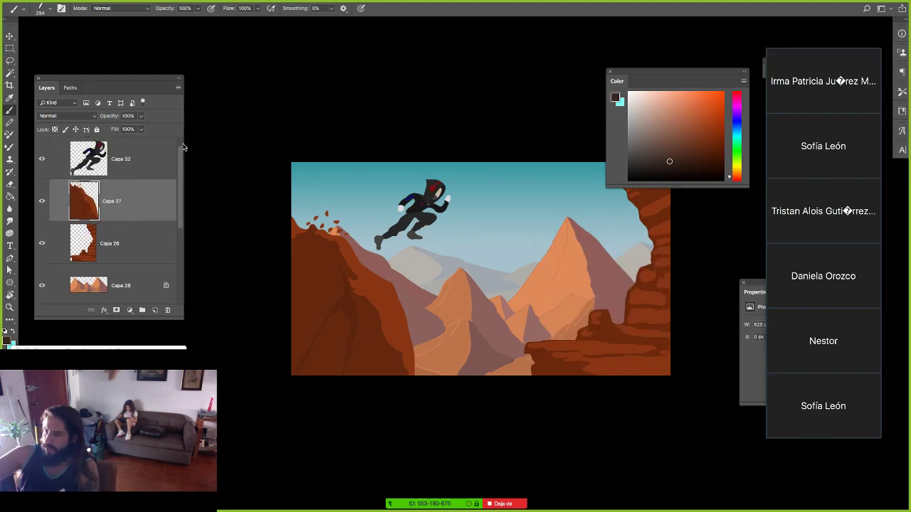
click(150, 168)
click(155, 310)
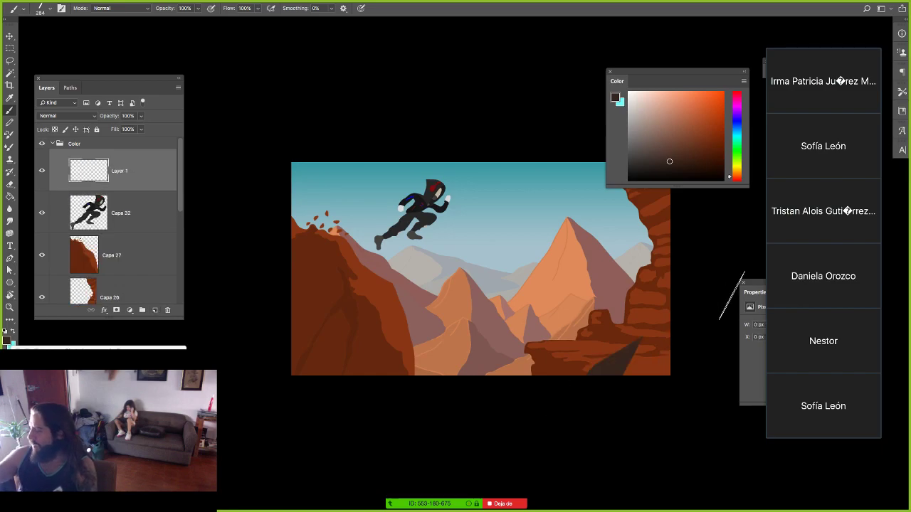
Paint a dark brown foreground slope across the lower right corner of the canyon scene.
drag(591, 420, 705, 348)
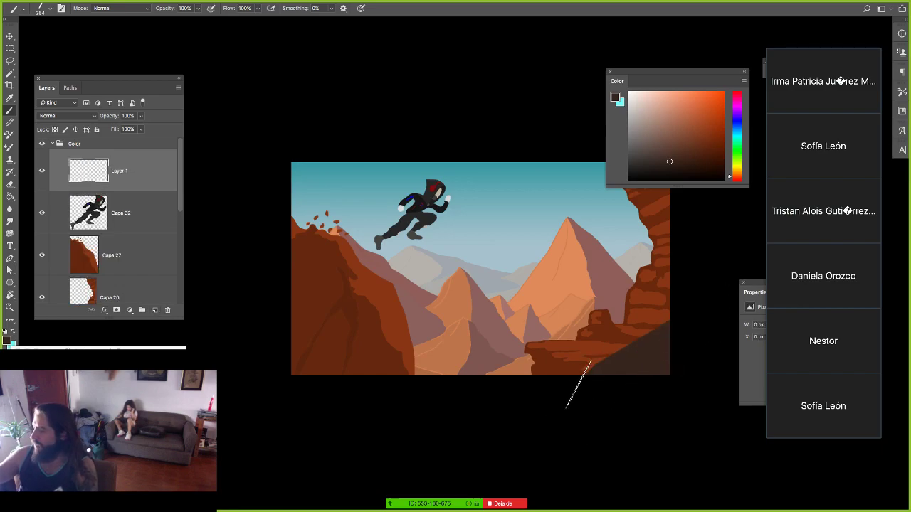
key(super+h)
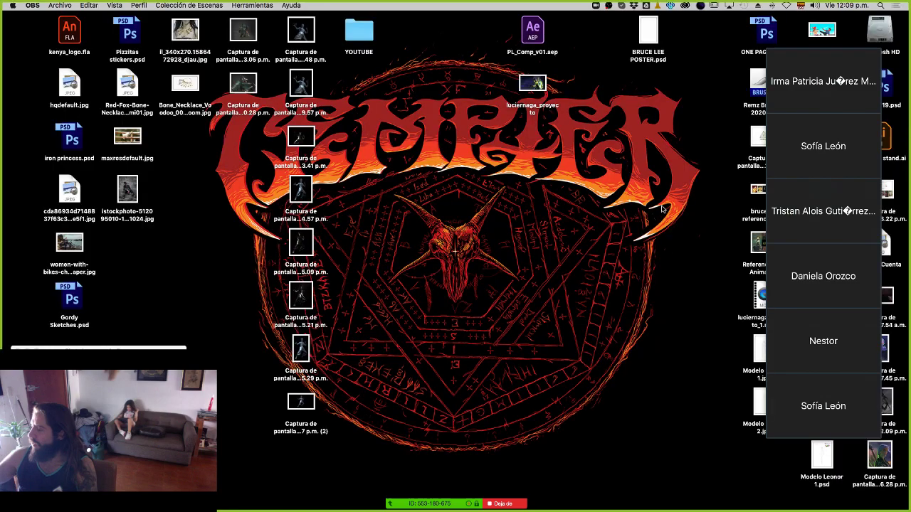
drag(585, 404, 670, 337)
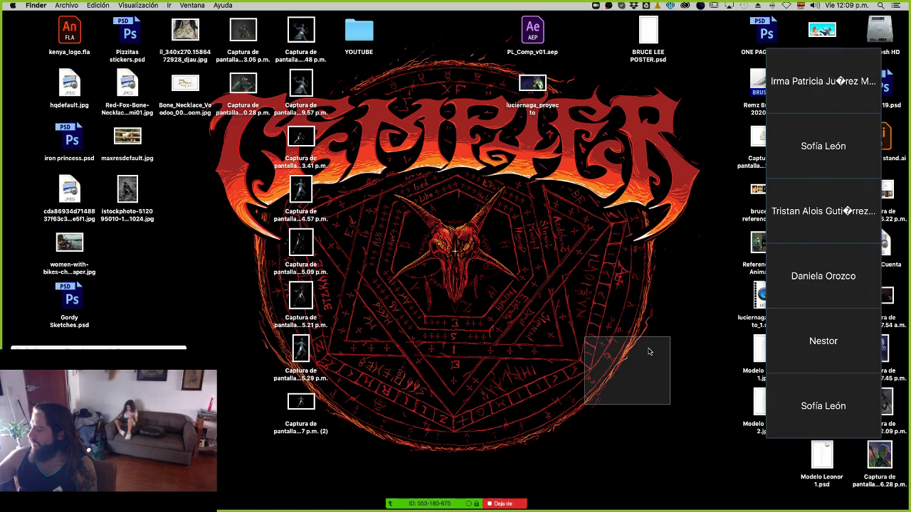
Dismiss the crash report and reopen the leaping ninja scene's PSD from the student's recently used folder.
mouse_move(413, 503)
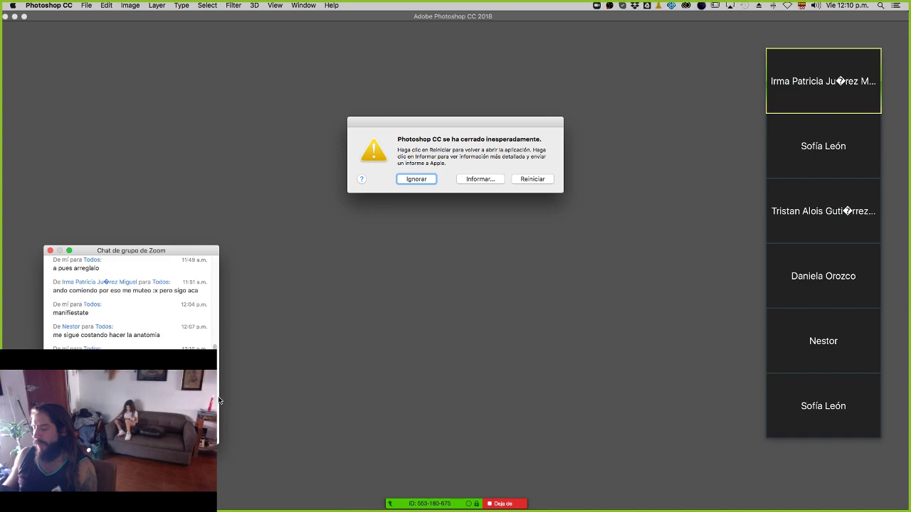
key(Return)
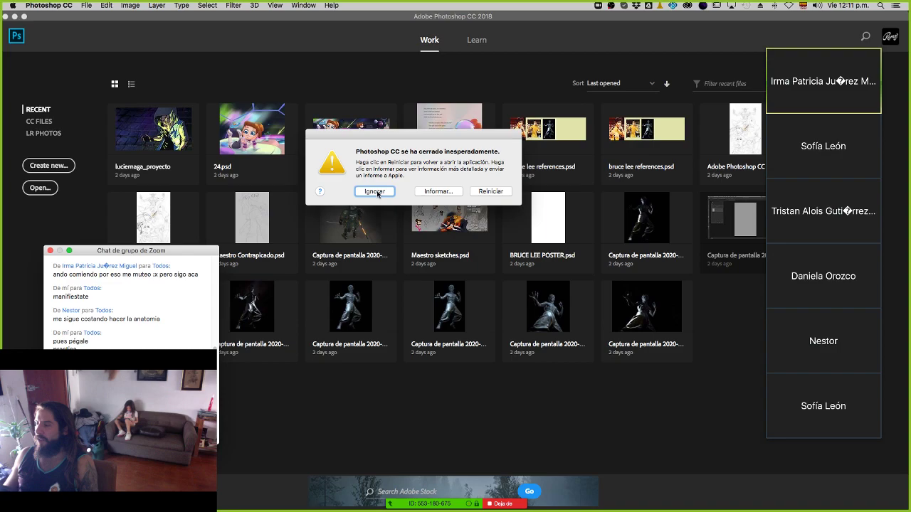
click(375, 191)
click(86, 5)
click(106, 25)
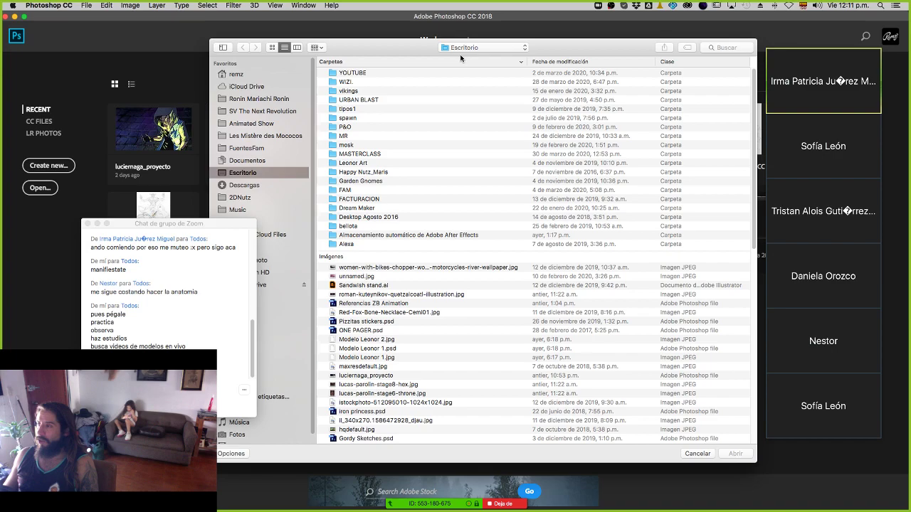
click(461, 47)
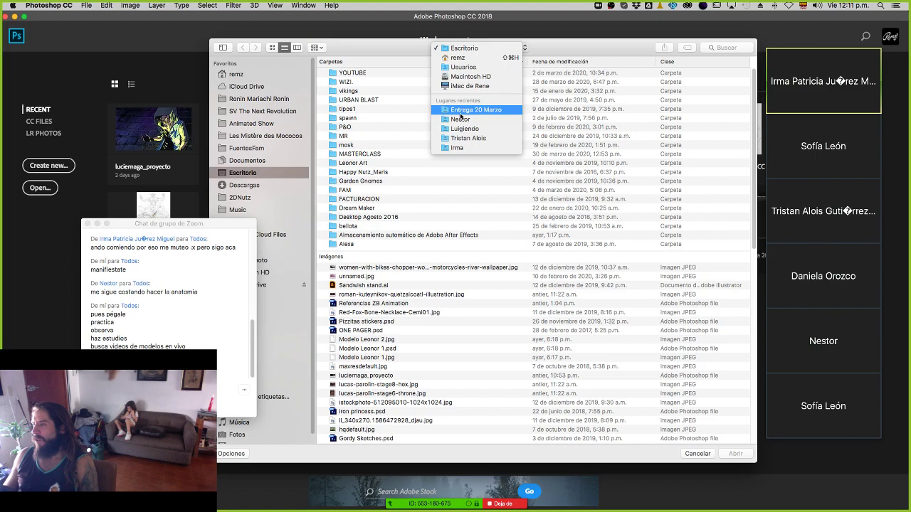
click(460, 119)
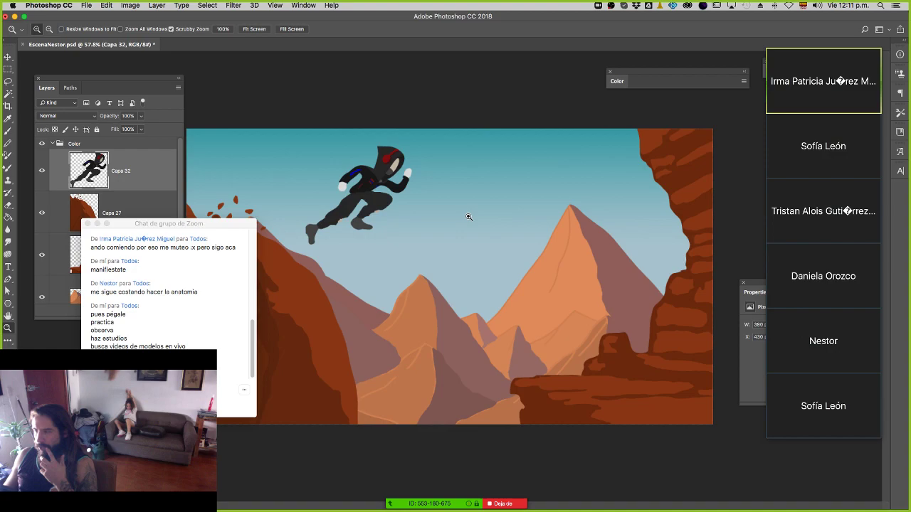
drag(469, 217, 554, 264)
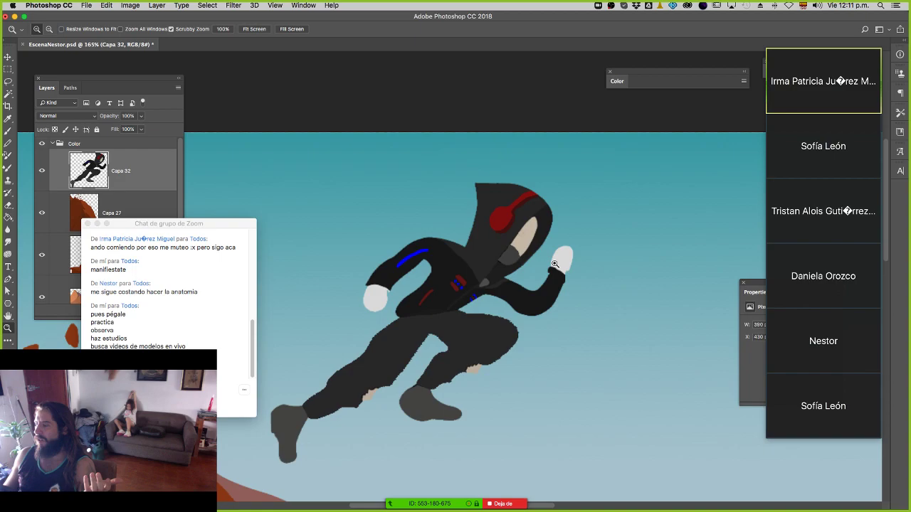
drag(555, 264, 615, 274)
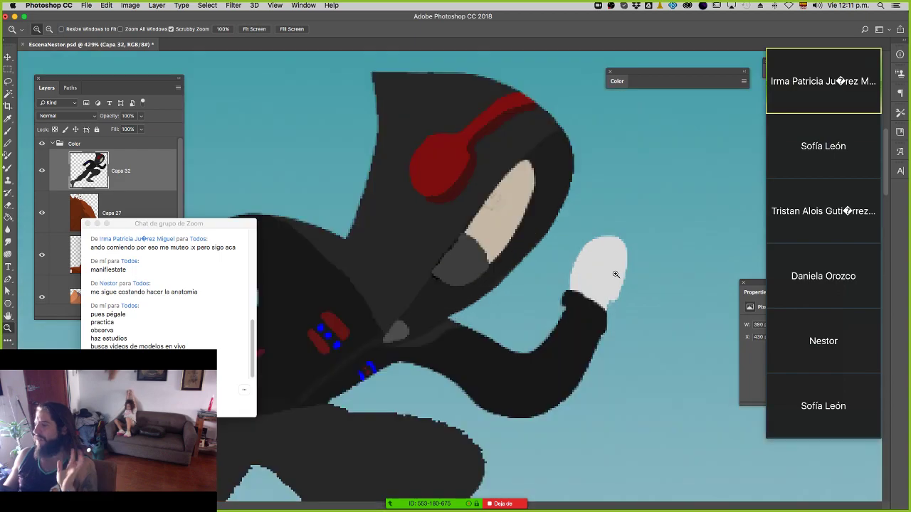
drag(616, 274, 647, 263)
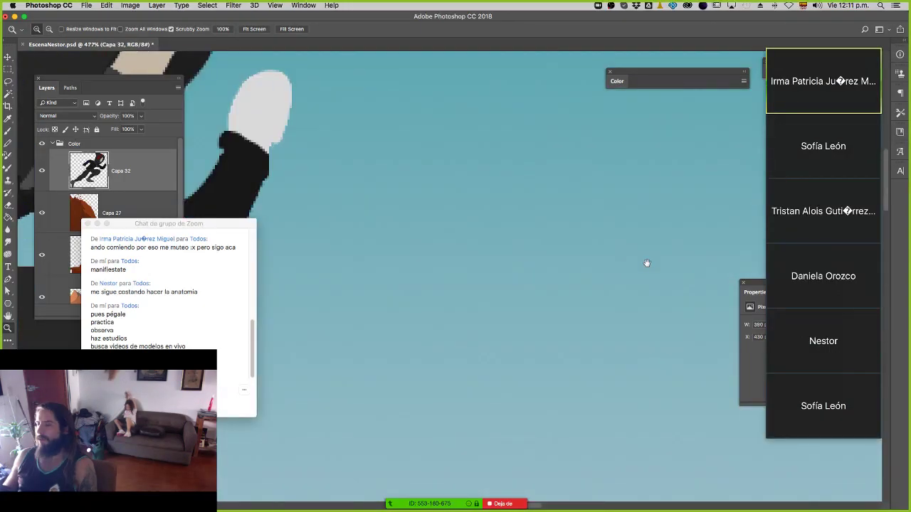
drag(647, 264, 133, 206)
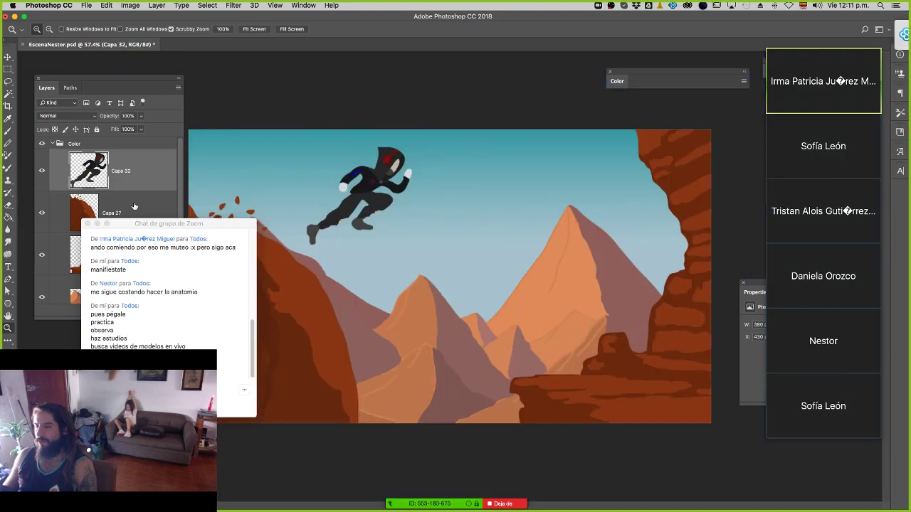
Duplicate the mountains layer Capa 28, then widen the original to 154.32% and shift it right behind the copy.
drag(251, 225, 187, 279)
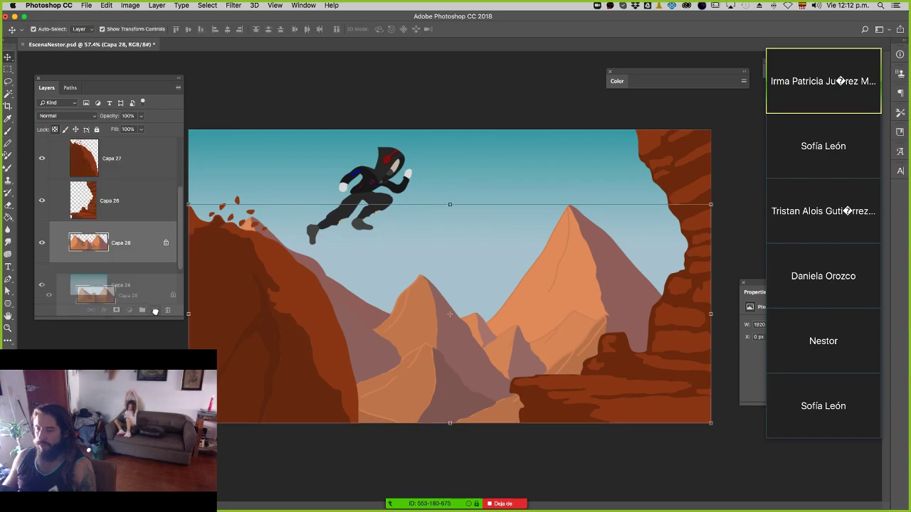
drag(155, 312, 156, 311)
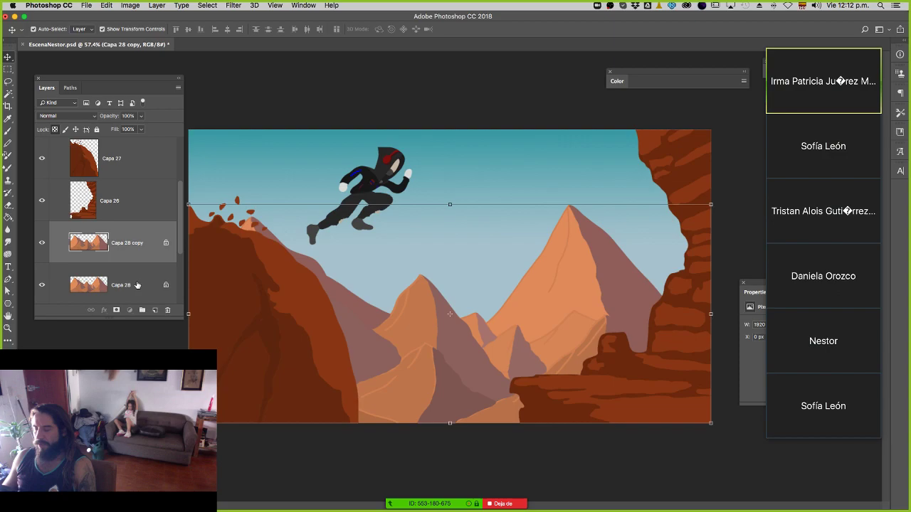
click(137, 284)
key(ctrl+t)
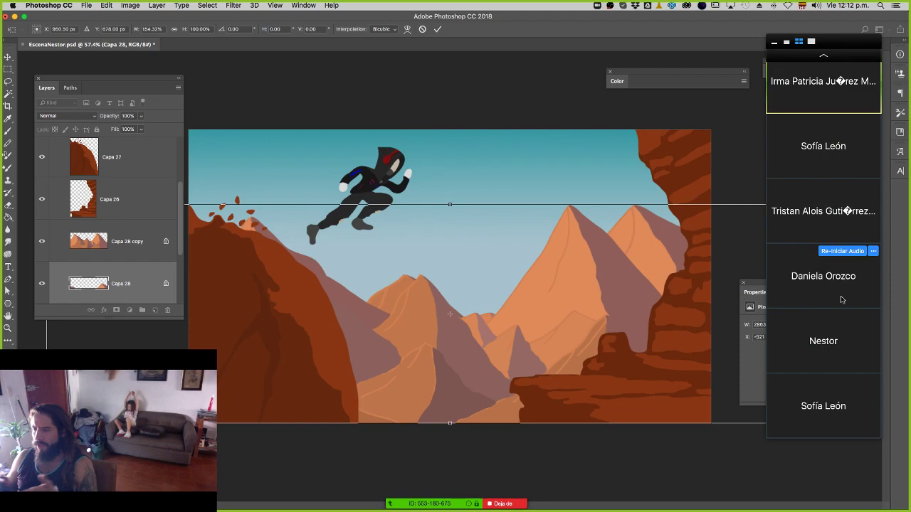
drag(279, 305, 592, 307)
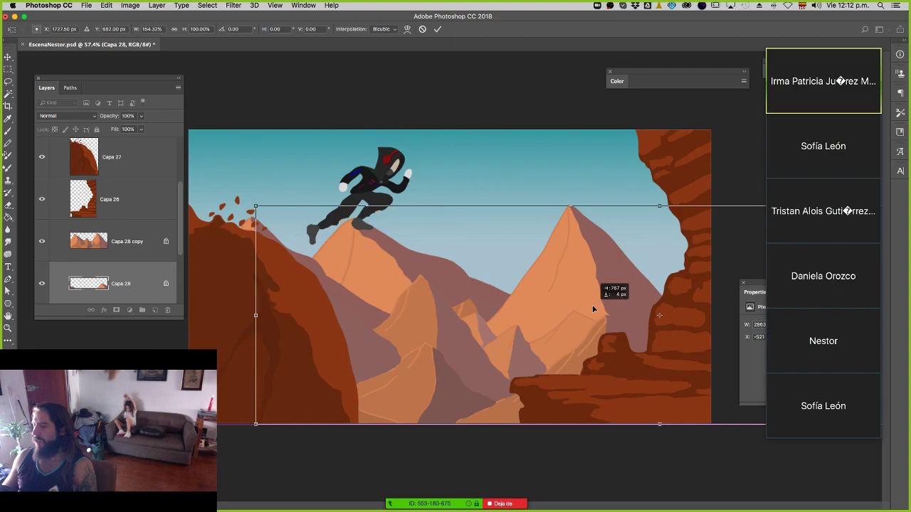
key(Return)
Fade the rear mountains to 42% opacity and tilt them -8.75° behind the main peaks.
drag(141, 115, 116, 128)
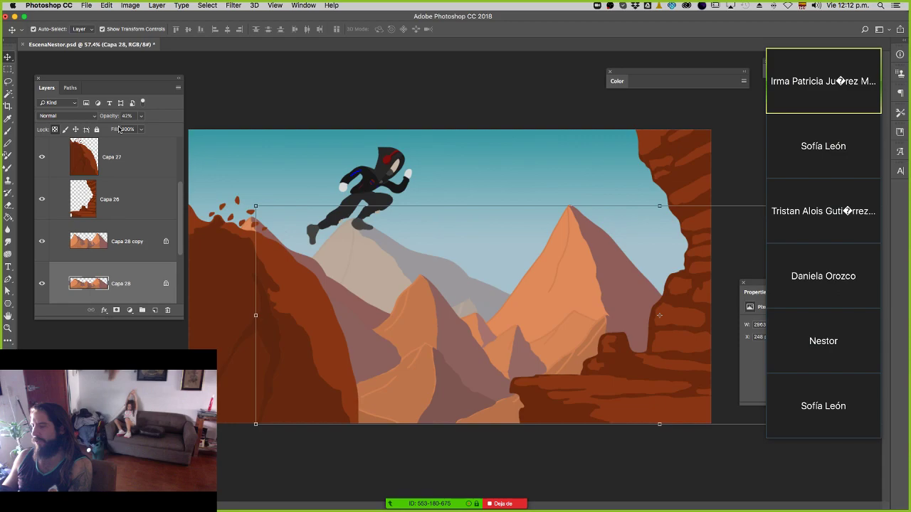
drag(250, 199, 250, 215)
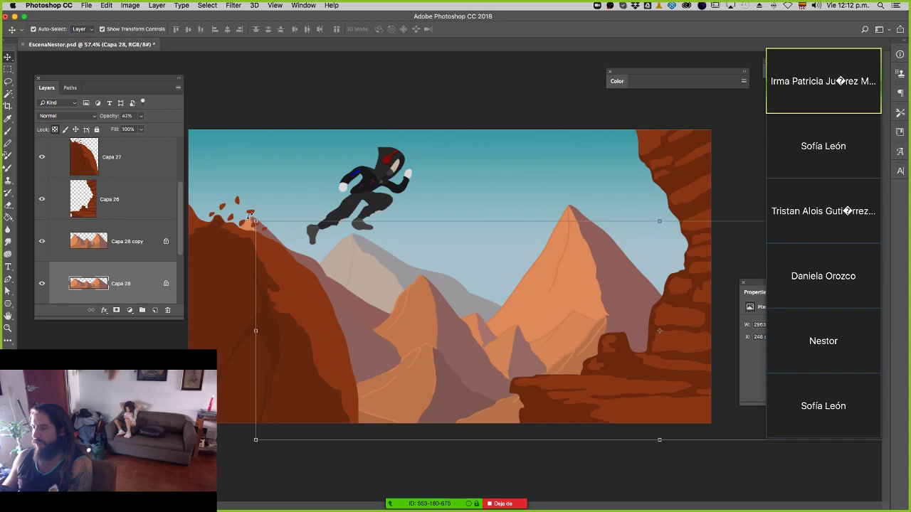
drag(249, 215, 412, 250)
right_click(415, 252)
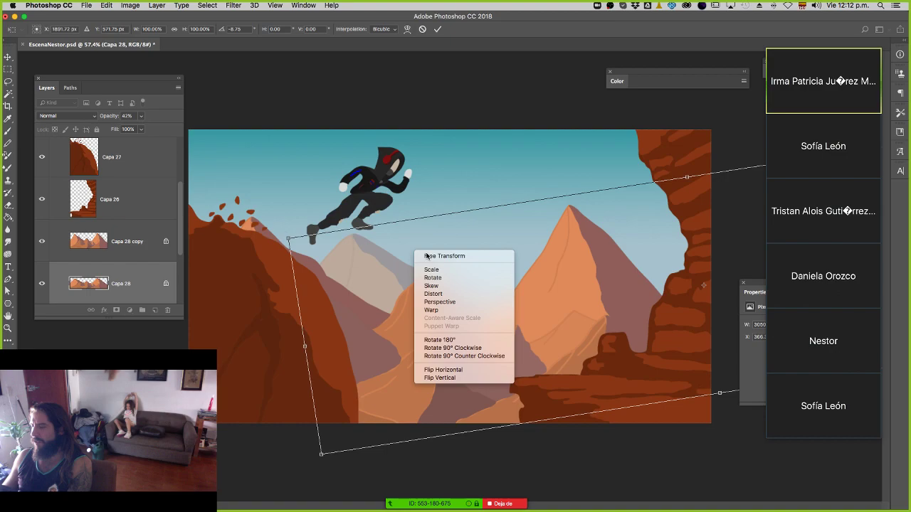
click(426, 255)
drag(389, 276, 391, 268)
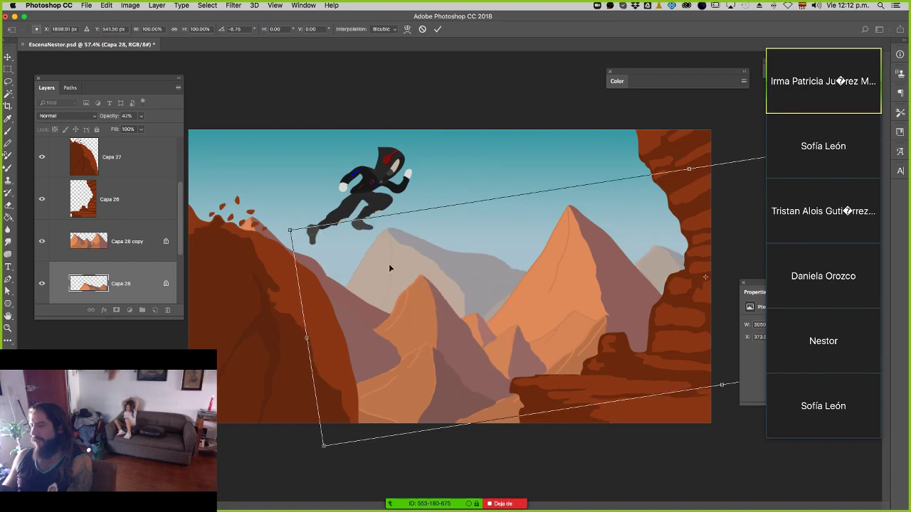
key(Return)
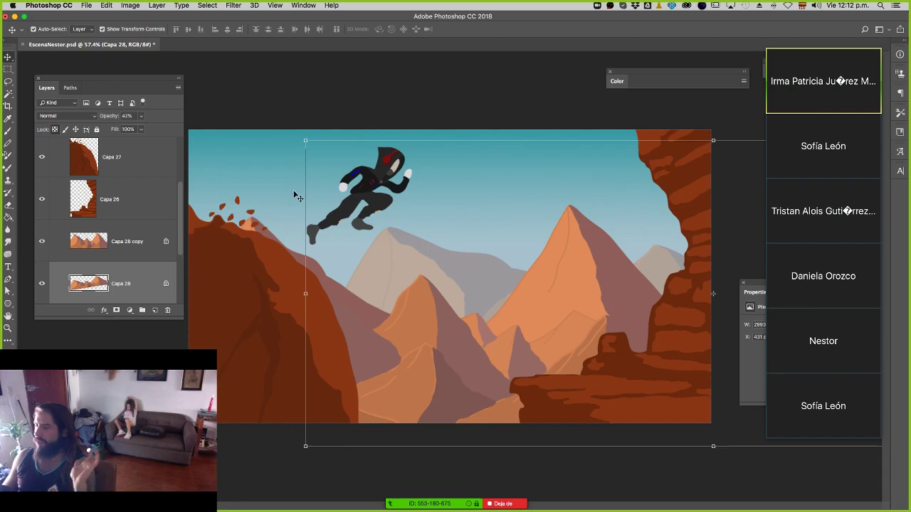
Add a new empty layer above the ninja layer Capa 32 inside the Color group.
scroll(141, 199, up, 2)
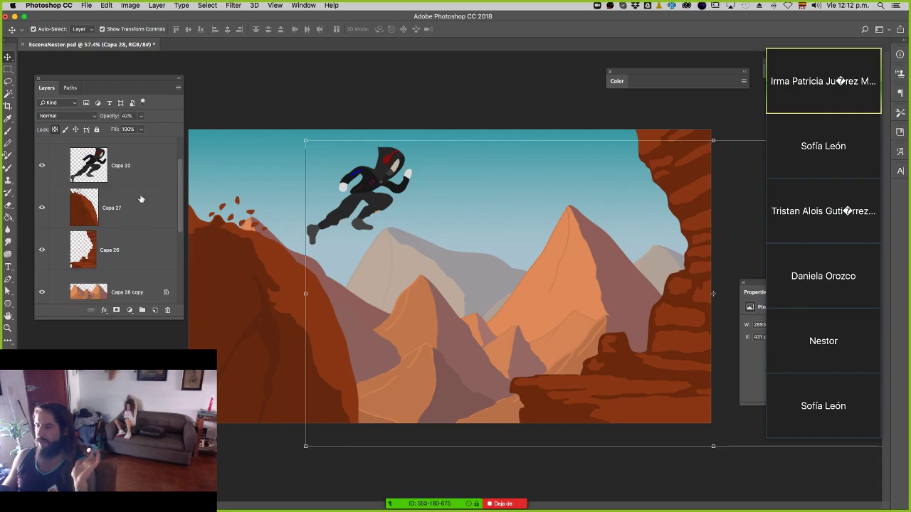
scroll(141, 199, up, 2)
click(141, 172)
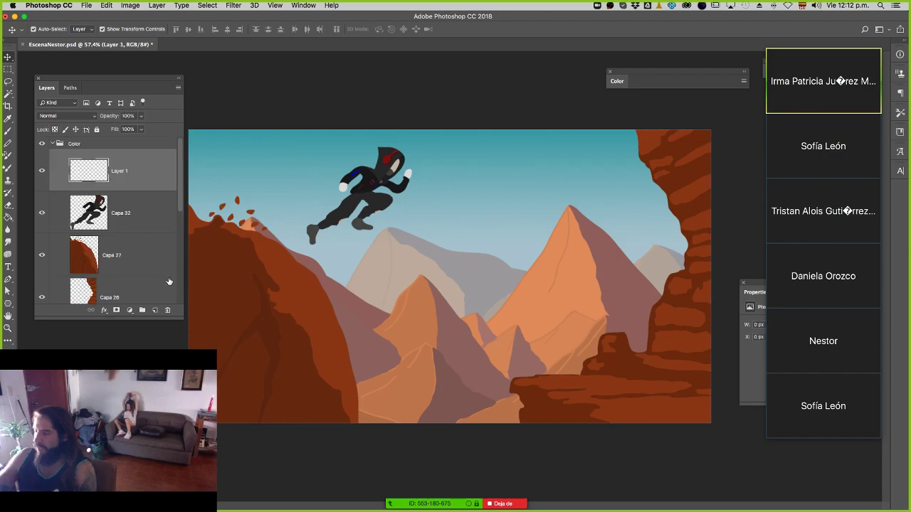
Sample the cliff's reddish brown and darken it to a near-black brown for the brush.
key(i)
click(7, 354)
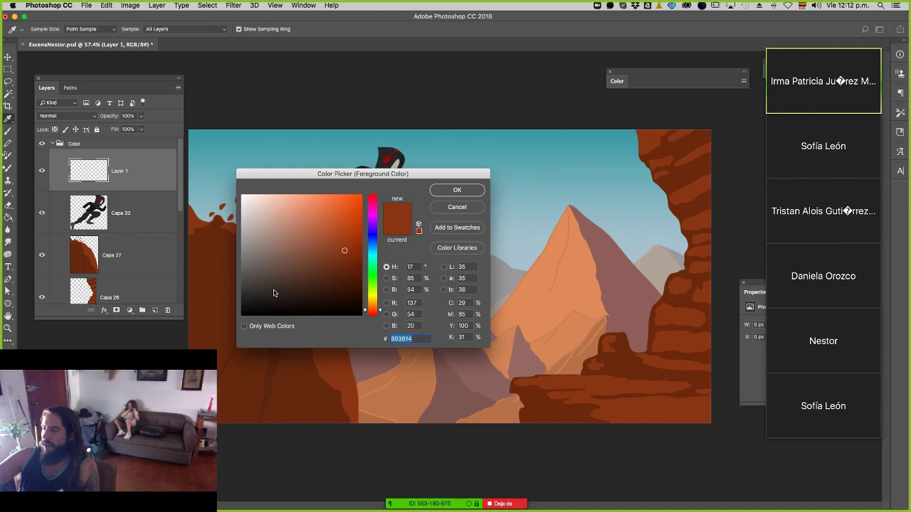
key(Return)
key(b)
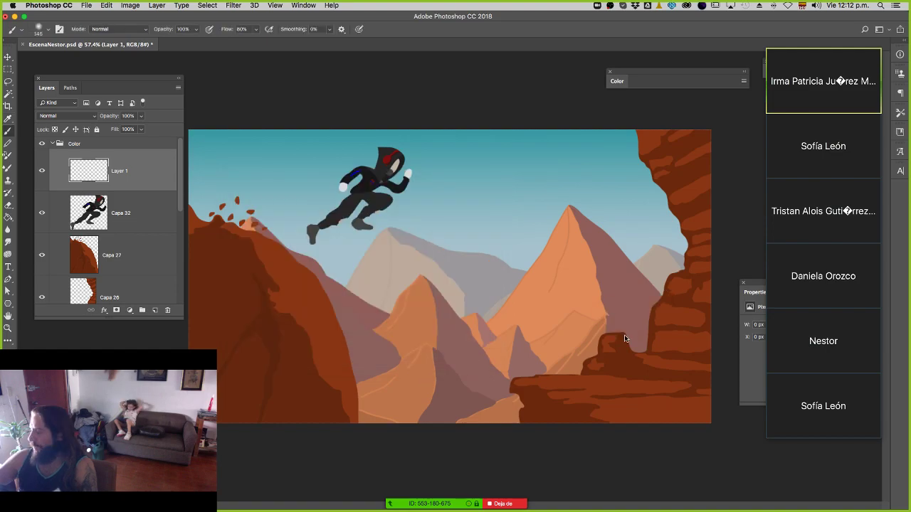
Paint a near-black foreground slope across the lower right corner and reshape its small bump beside the canyon floor with the eraser.
key(super+z)
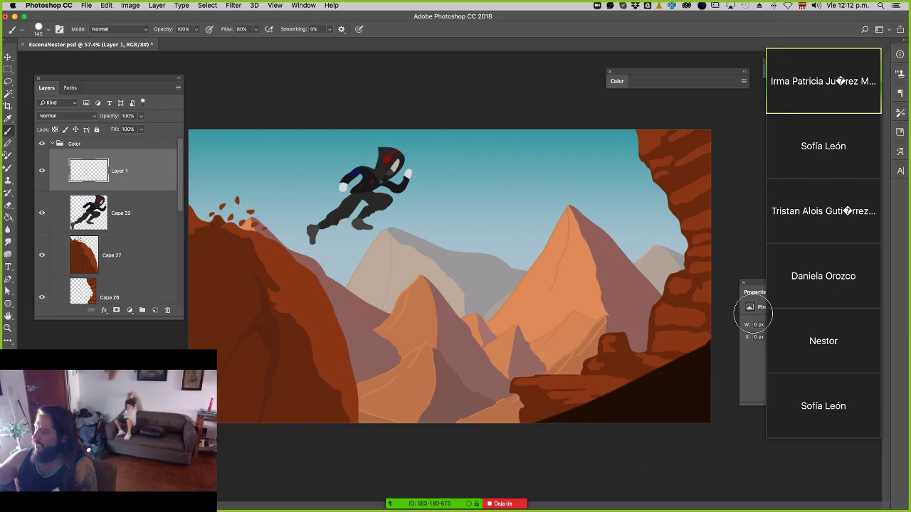
key(super+z)
key(super+z)
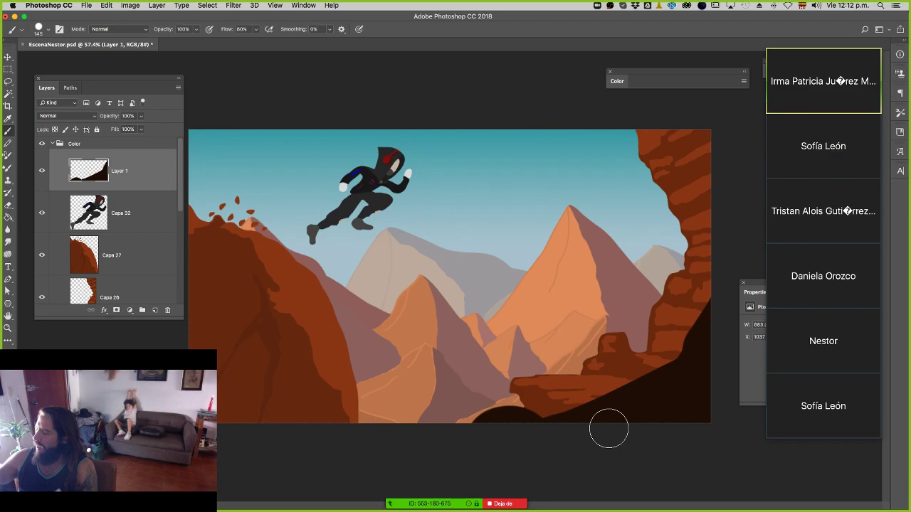
key(e)
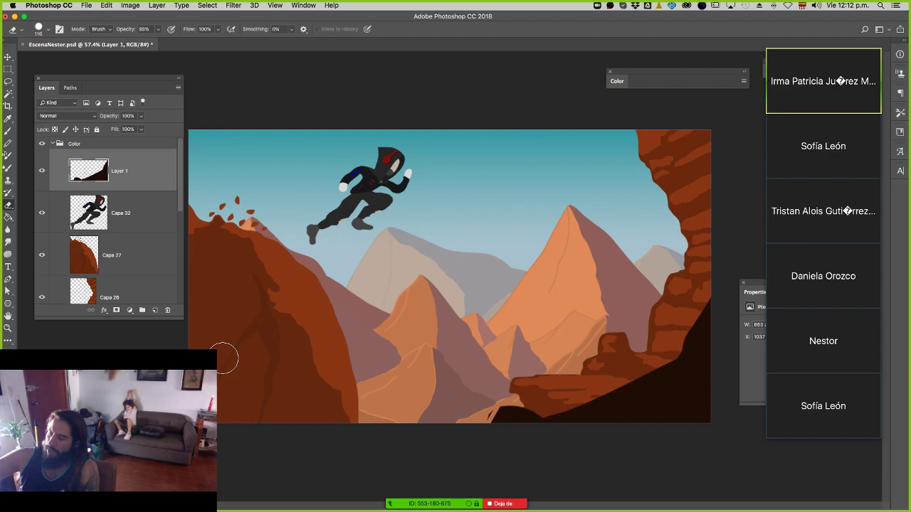
Extend the near-black foreground over the upper left corner, left edge and lower left of the scene as a cave-like frame.
key(b)
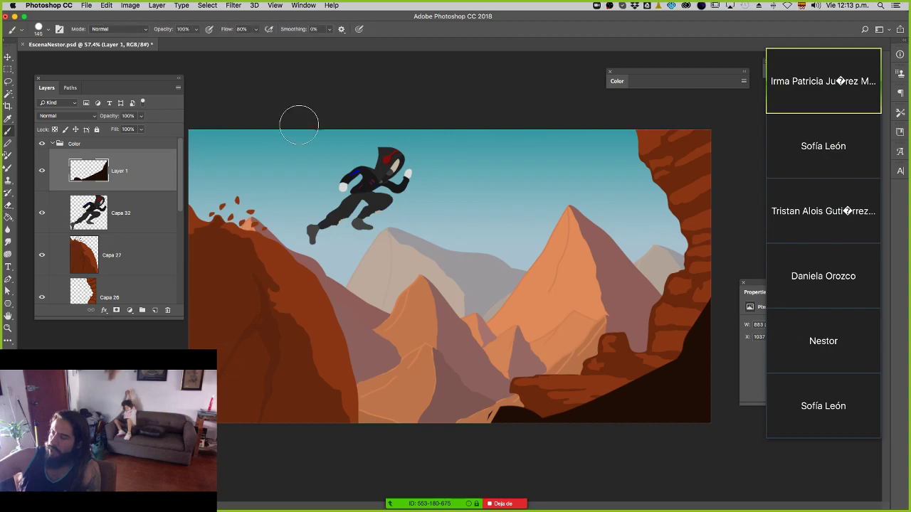
drag(299, 125, 207, 144)
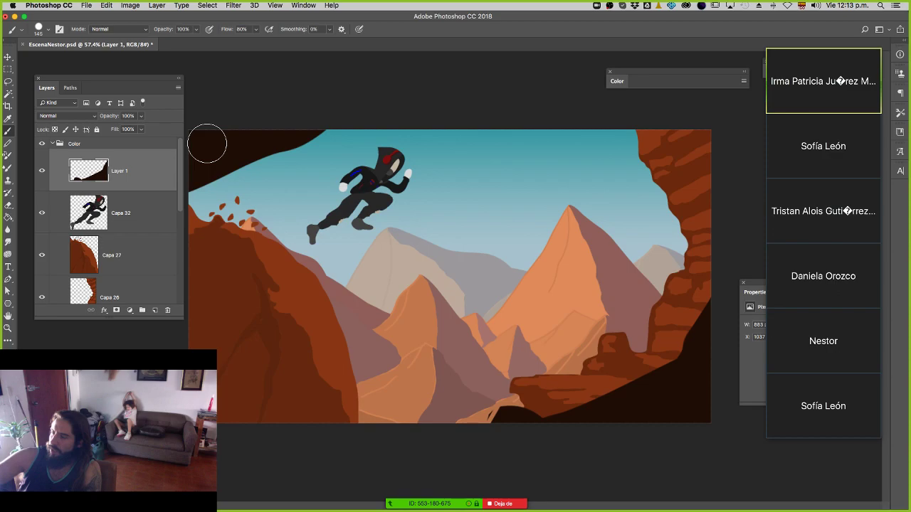
drag(207, 143, 454, 474)
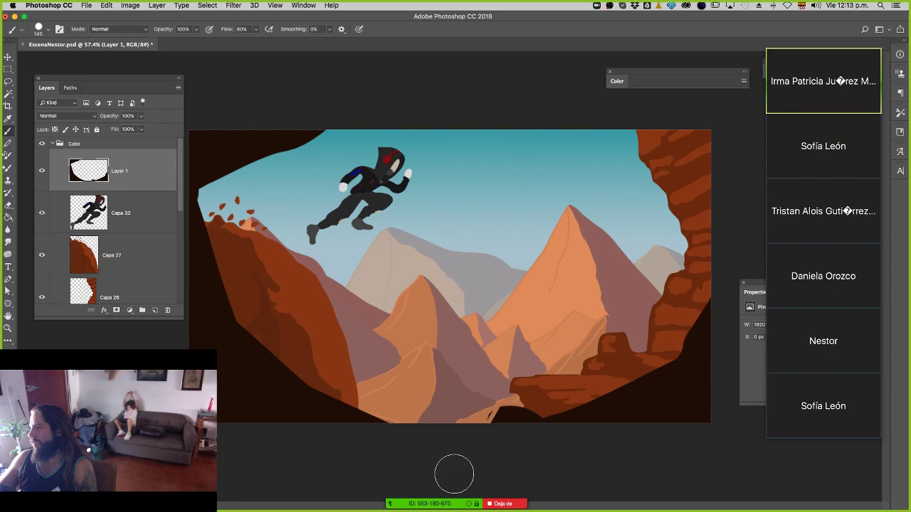
Add a layer beneath the left cliff layer Capa 27 and paint a reddish-brown overhang extending the right cliff's top leftward.
key(super+shift+alt+n)
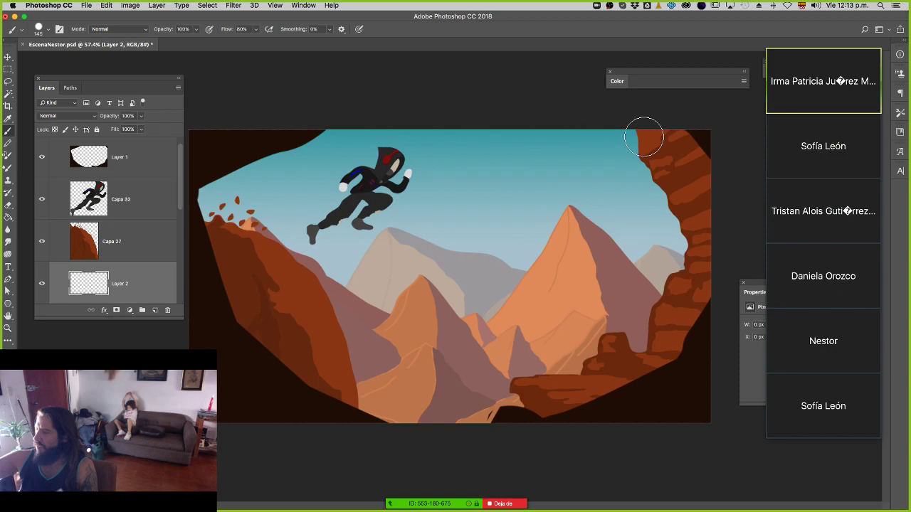
drag(644, 136, 541, 100)
ctrl+alt+drag(488, 87, 474, 87)
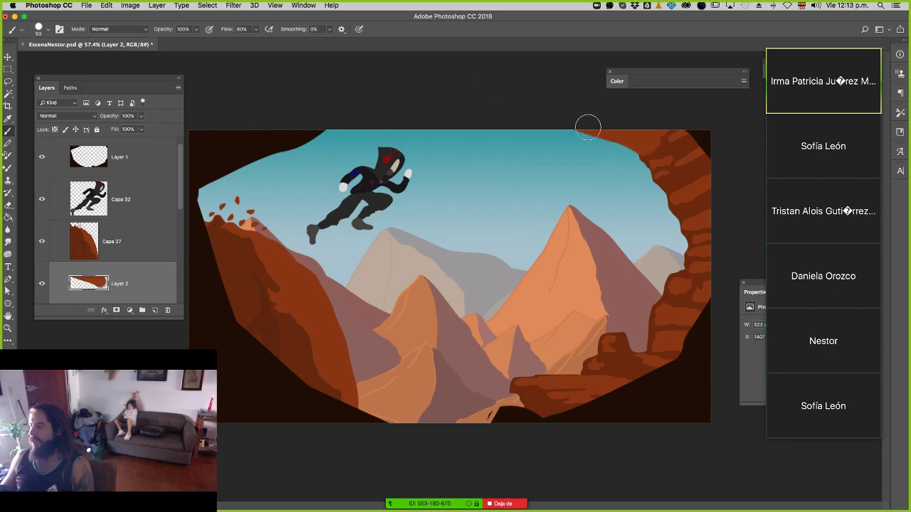
Add a new empty layer directly above the left cliff layer Capa 27.
key(alt+bracketright)
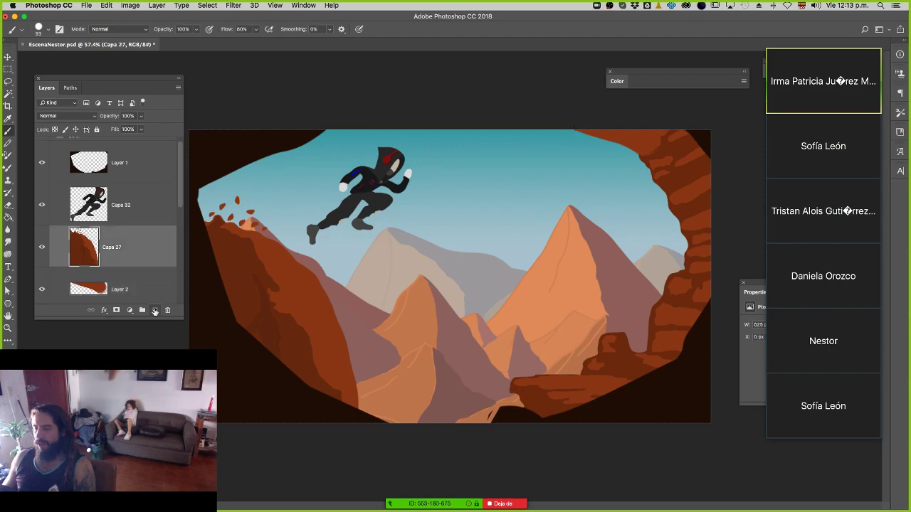
key(super+shift+alt+n)
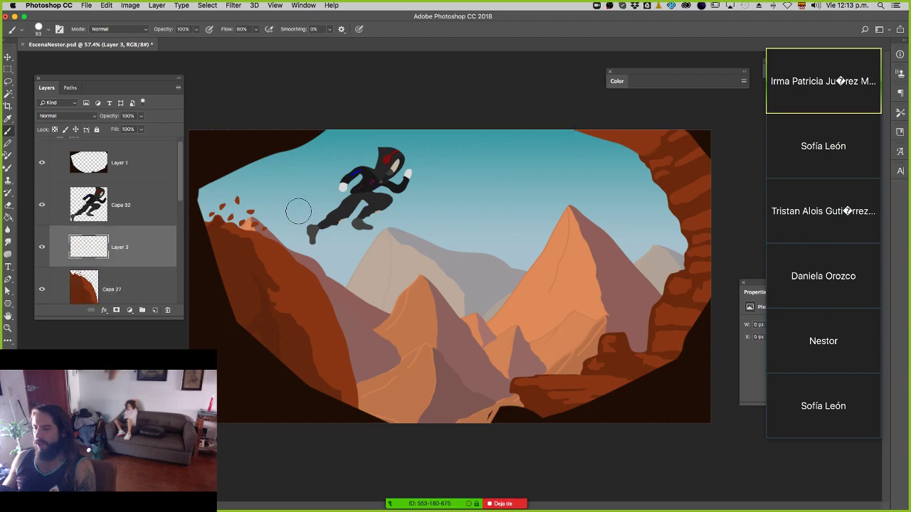
Set Layer 3 to Hard Light and paint soft orange glows over the upper-left sky and the right-hand mountains.
ctrl+alt+drag(392, 249, 423, 249)
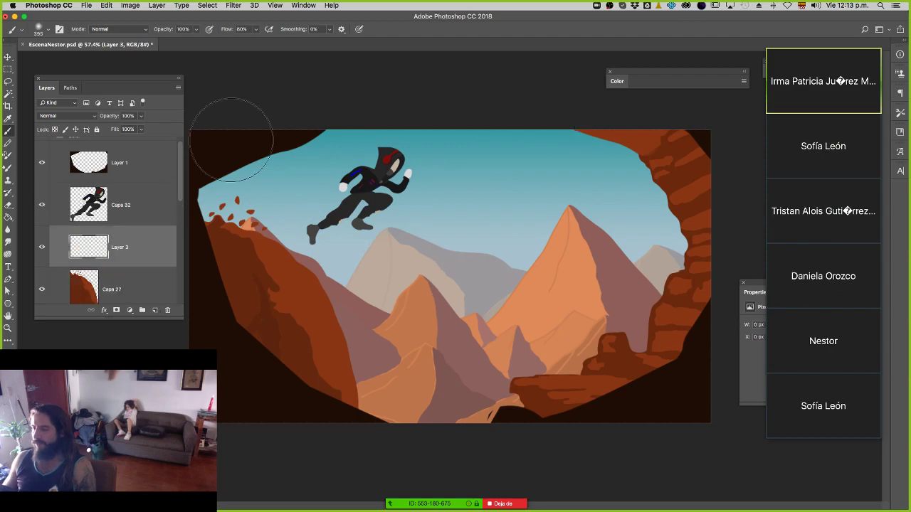
click(8, 360)
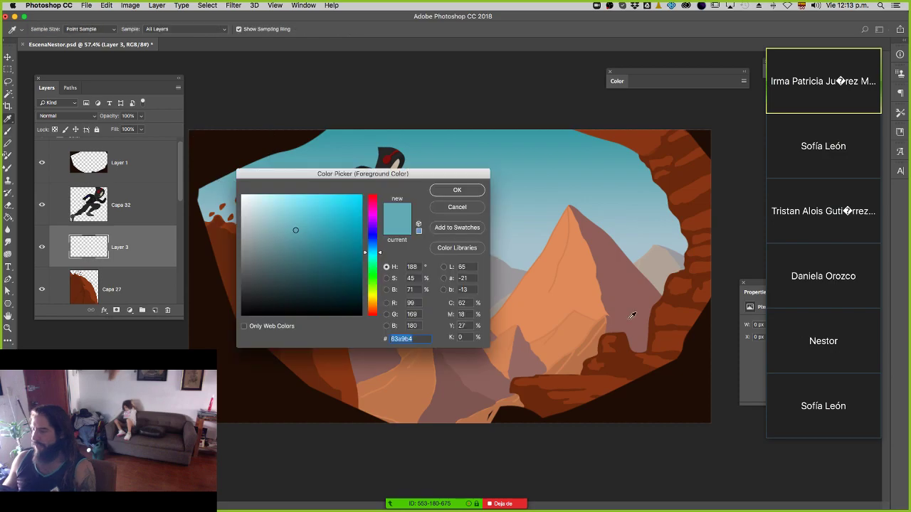
key(Return)
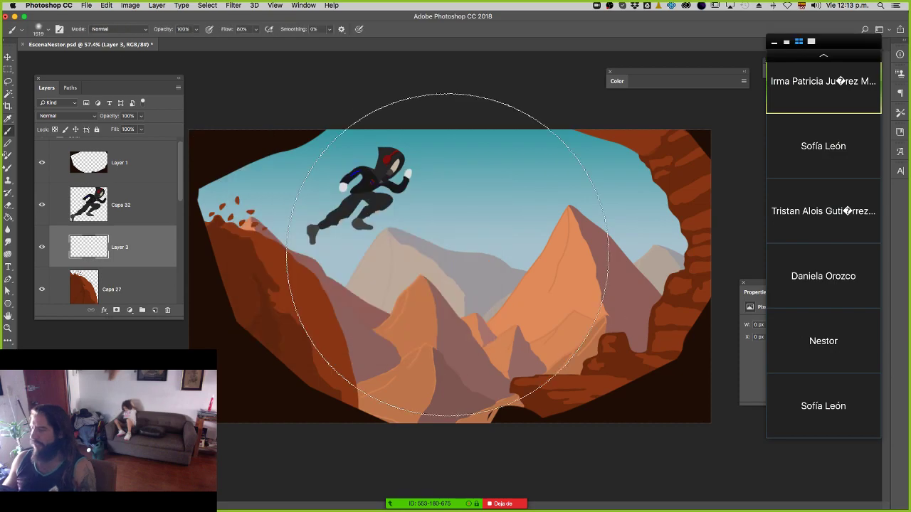
click(97, 146)
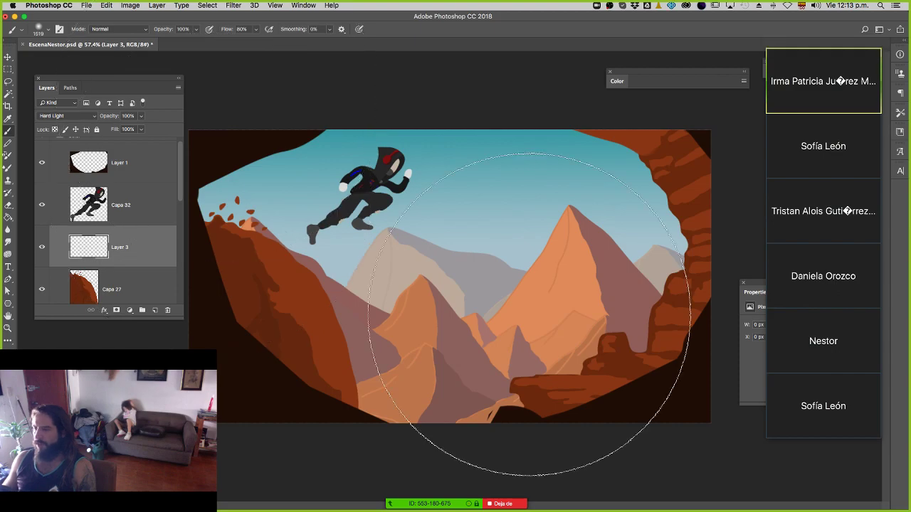
click(221, 160)
click(623, 318)
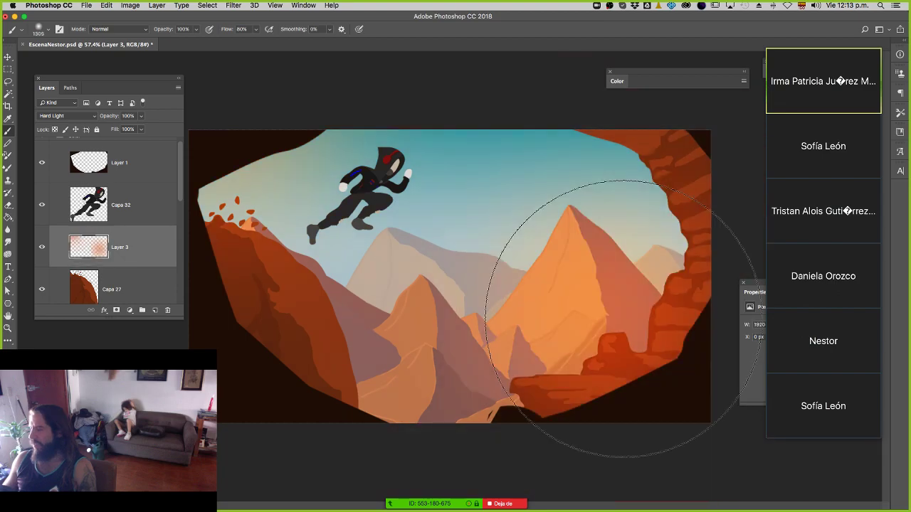
Undo the glow over the right-hand mountains and spread it with a smaller brush across the central sky and the right cliff's top.
key(ctrl+z)
key(bracketleft)
key(bracketleft)
key(bracketleft)
key(bracketleft)
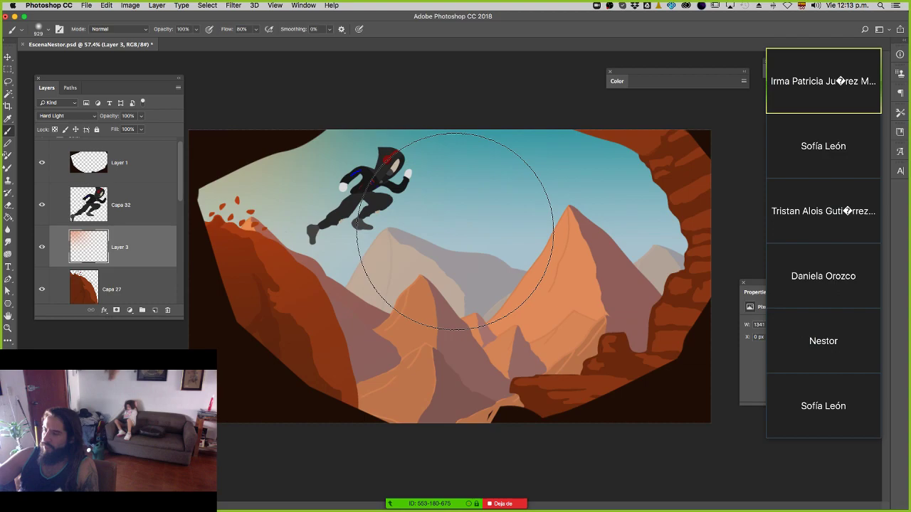
click(455, 231)
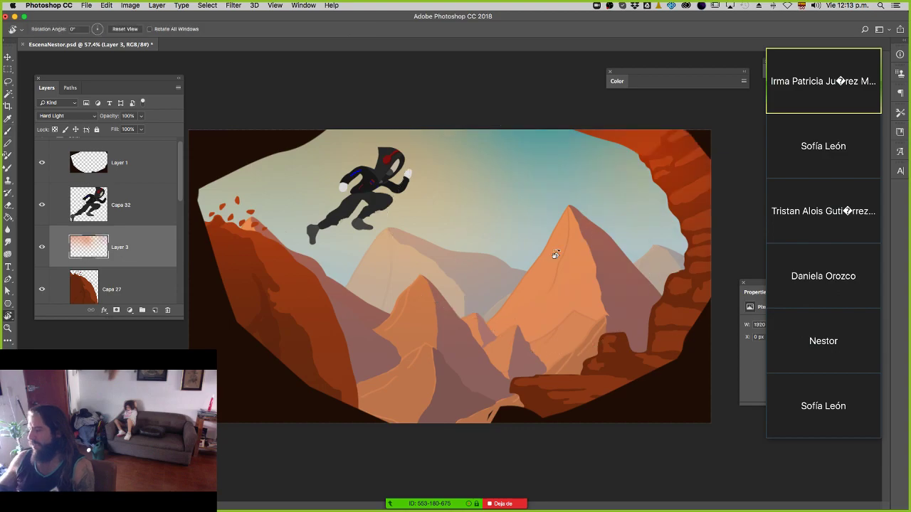
Shade the right cliff layer Capa 26 with locked transparency, using the Square brush in Multiply mode at 50% opacity on its outer and lower rocks.
key(r)
drag(554, 254, 661, 245)
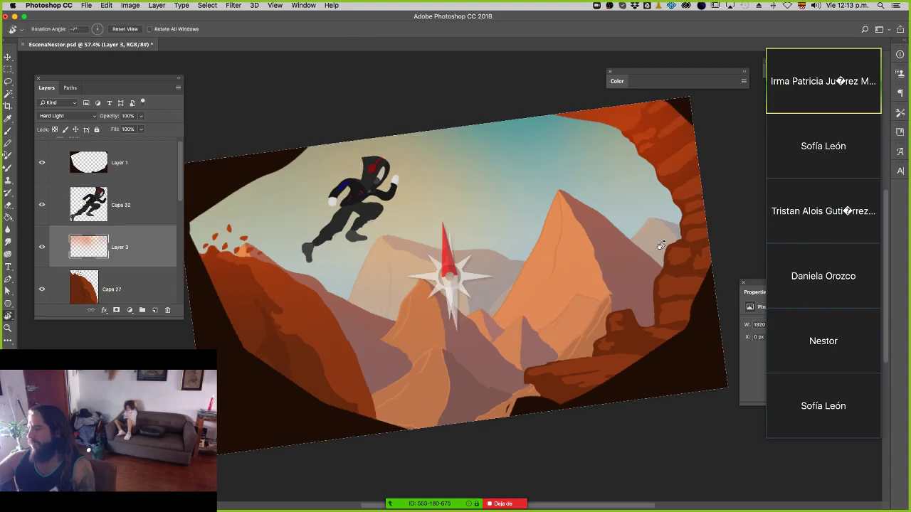
drag(661, 245, 655, 216)
key(b)
super+click(590, 363)
right_click(590, 363)
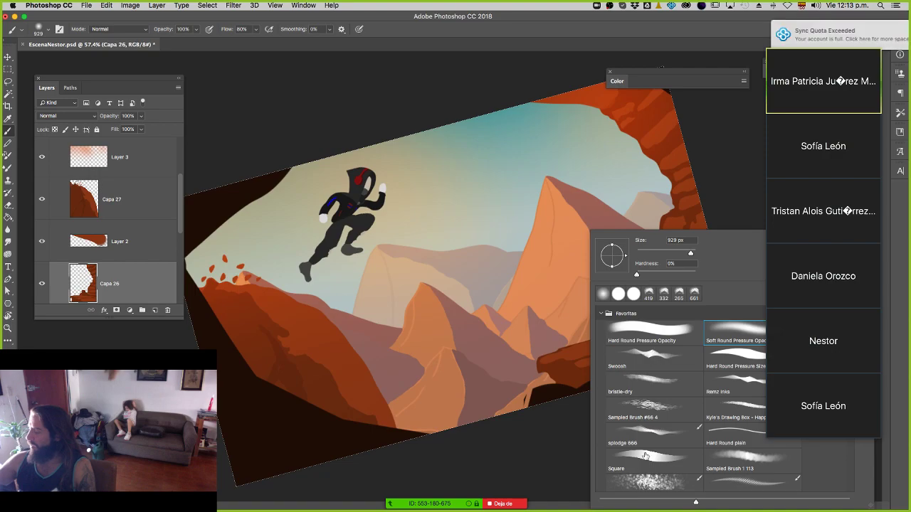
double_click(644, 456)
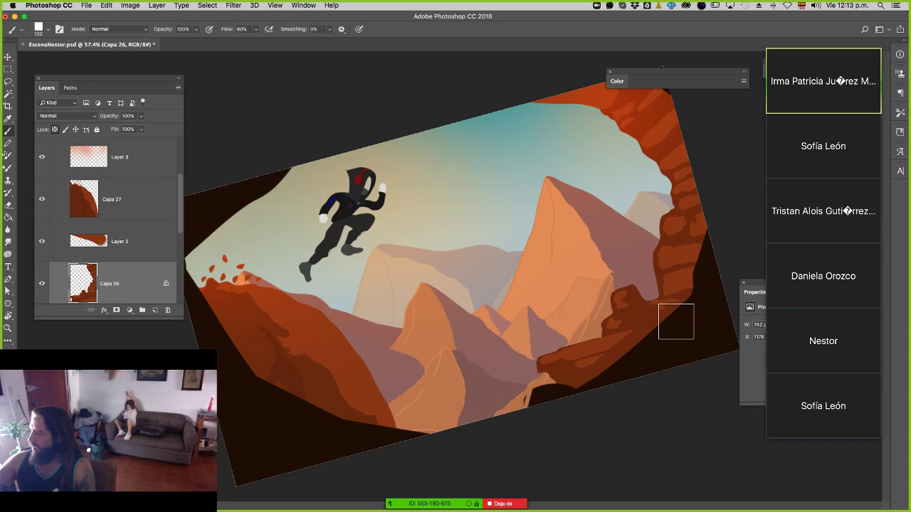
key(shift+alt+m)
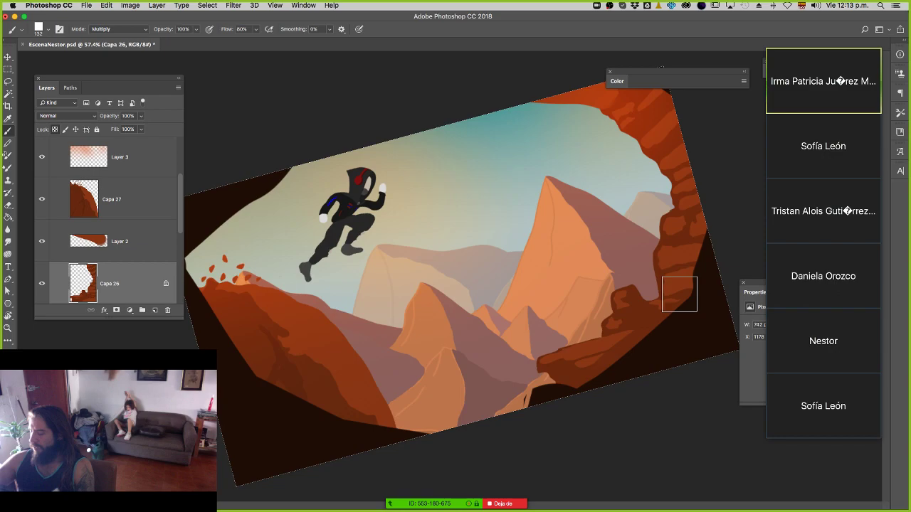
key(5)
drag(710, 200, 696, 236)
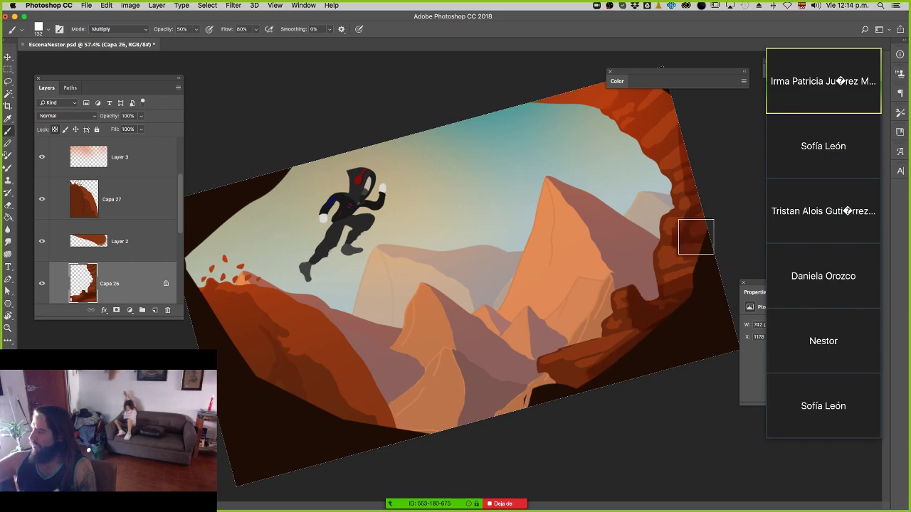
key(Escape)
mouse_move(569, 417)
mouse_down()
mouse_move(526, 403)
mouse_move(566, 400)
mouse_up()
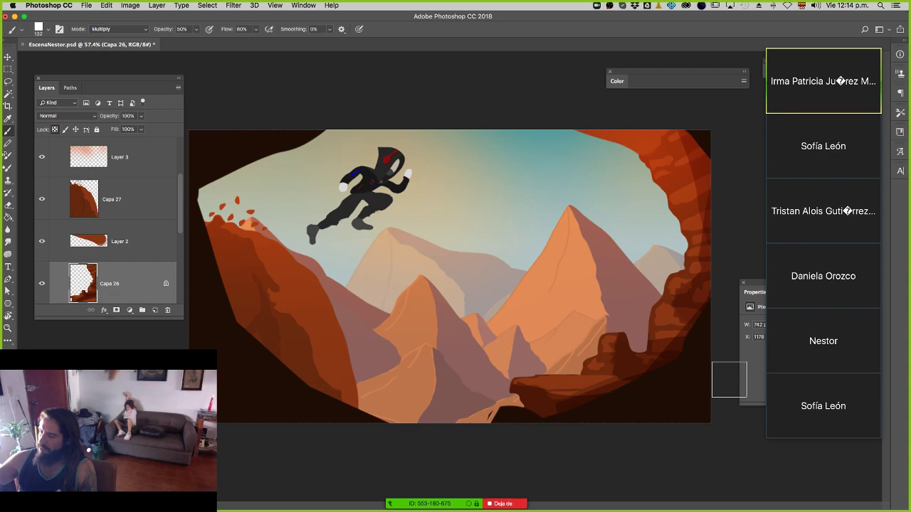
Paint dark shadow planes on the left cliff layer Capa 27 with locked transparency, and add rock facets to the right cliff layer Capa 26.
super+click(320, 356)
key(/)
mouse_move(320, 356)
mouse_down()
mouse_move(334, 332)
mouse_move(309, 354)
mouse_move(329, 315)
mouse_up()
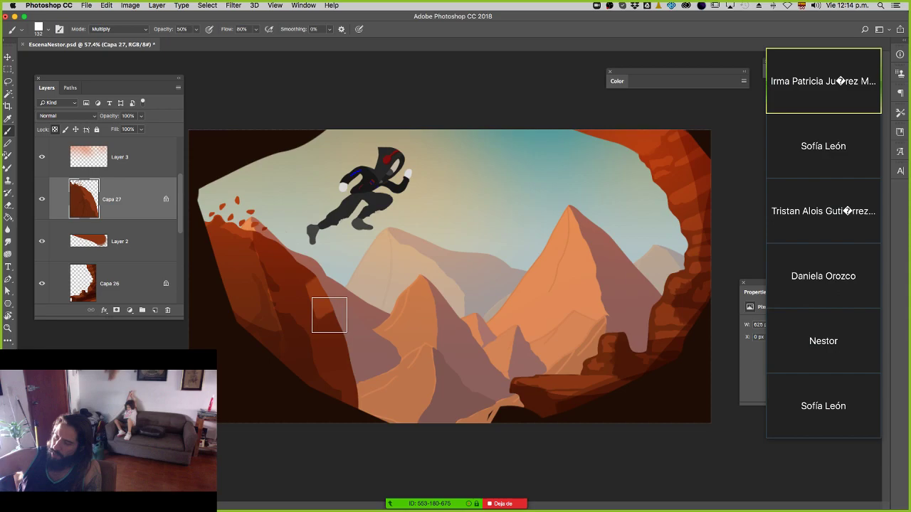
drag(329, 315, 335, 411)
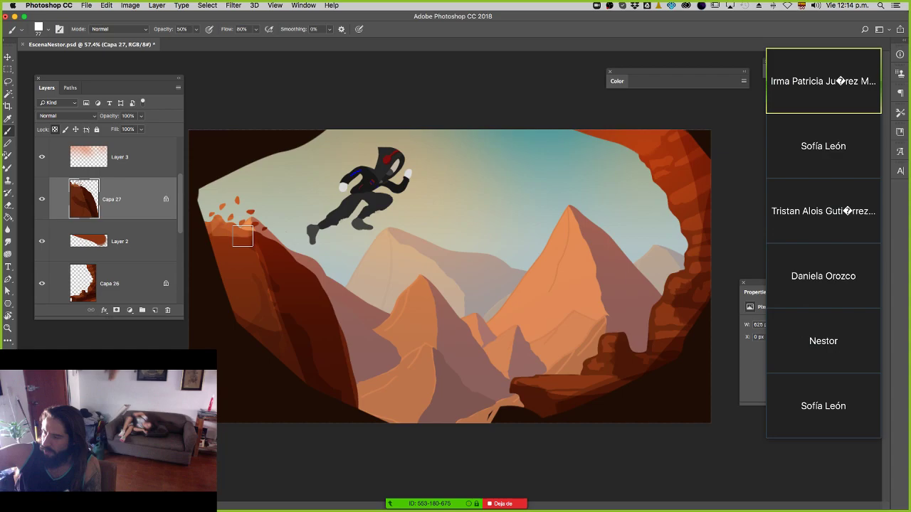
key(alt+bracketright)
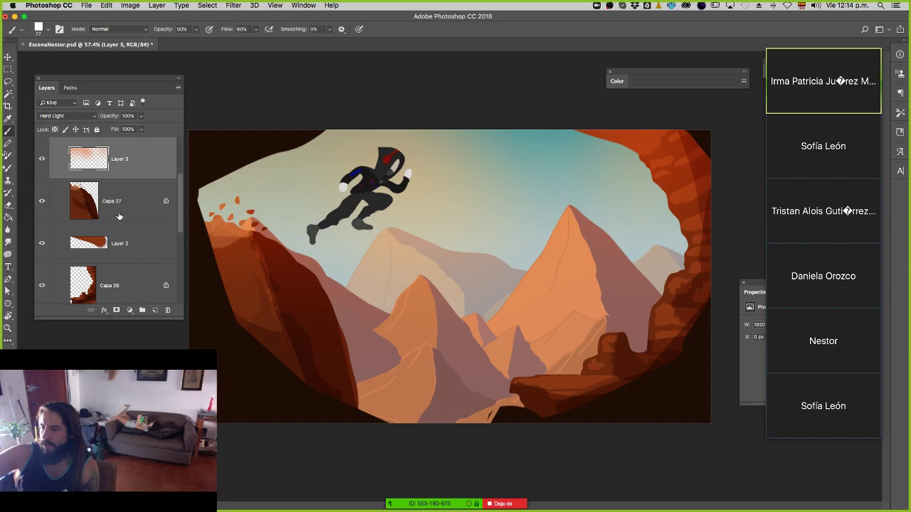
click(119, 285)
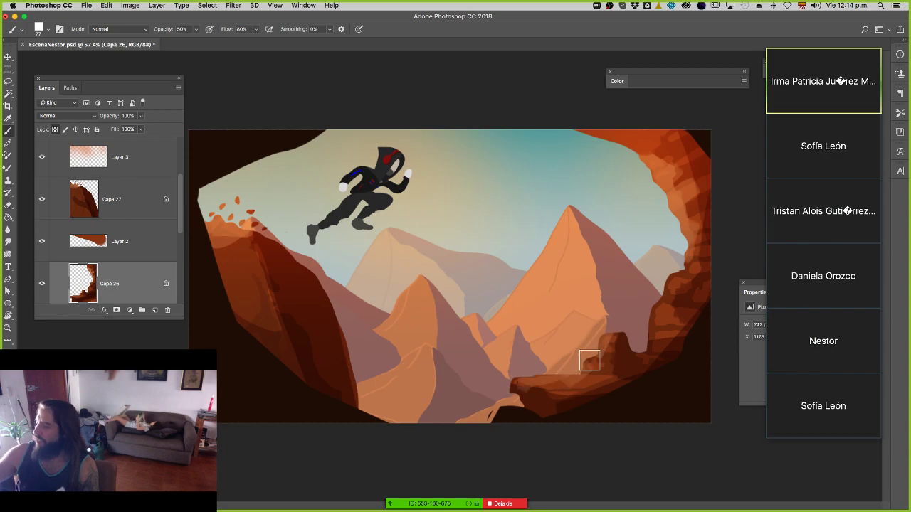
Examine the ninja figure up close and the whole canyon composition in full-screen view with the panels hidden.
key(f)
key(z)
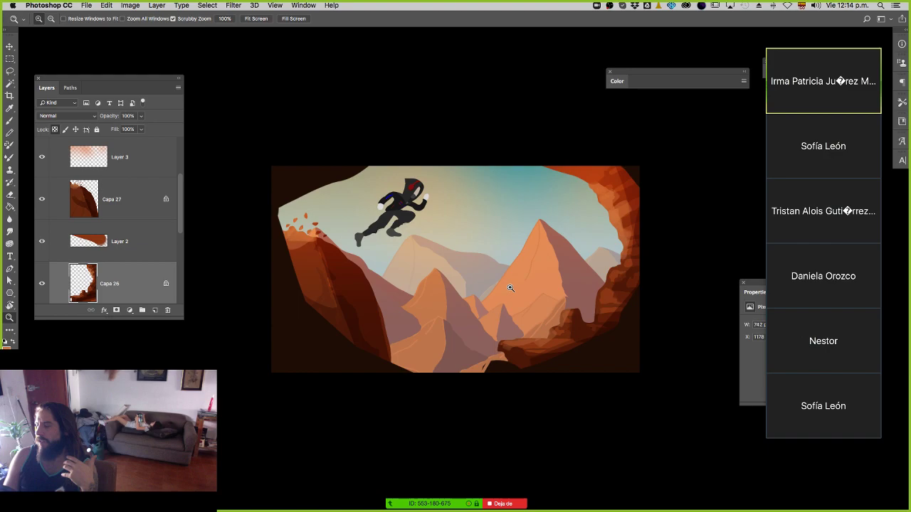
click(474, 254)
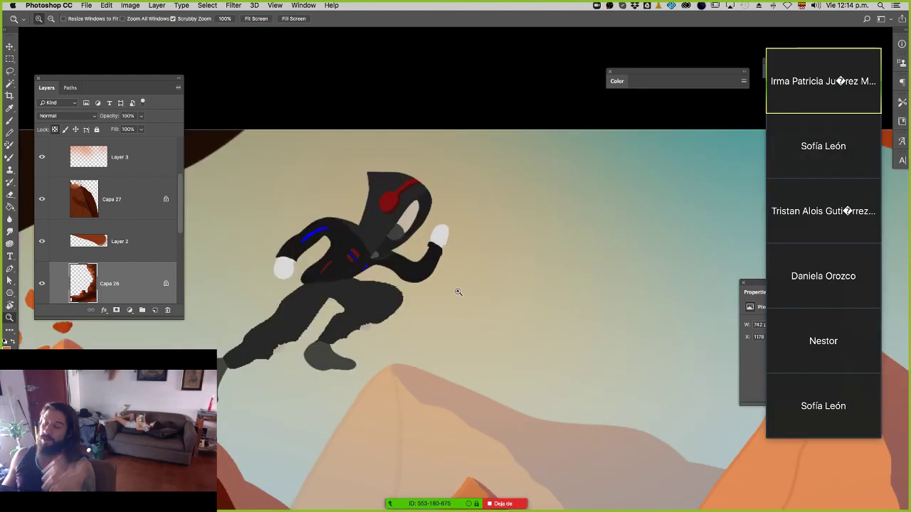
key(super+minus)
key(super+minus)
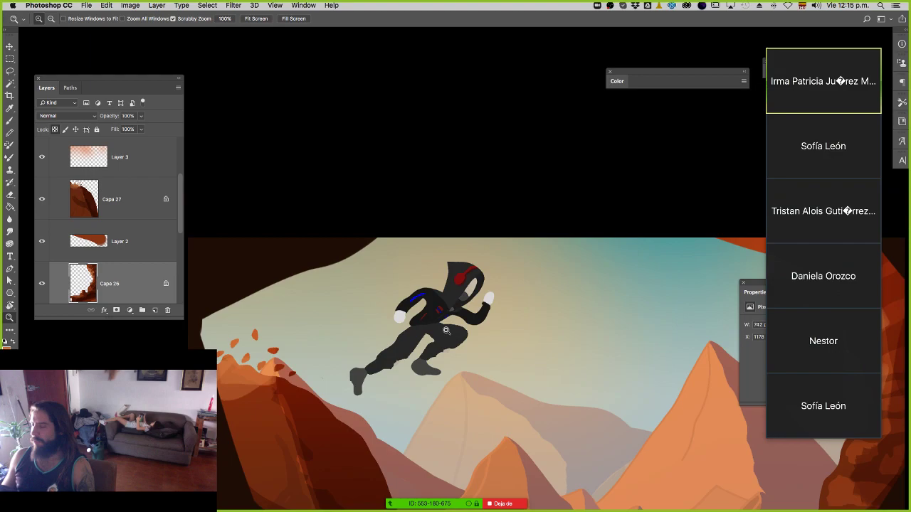
click(447, 331)
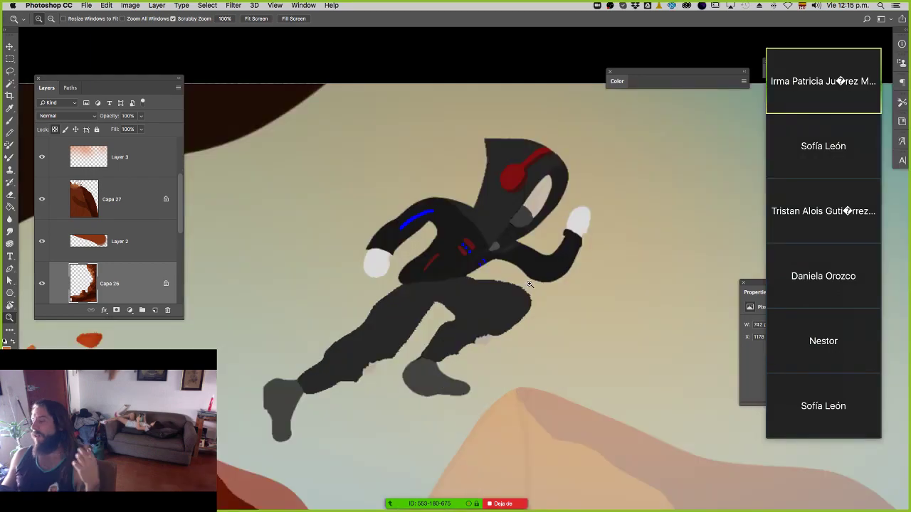
alt+click(500, 287)
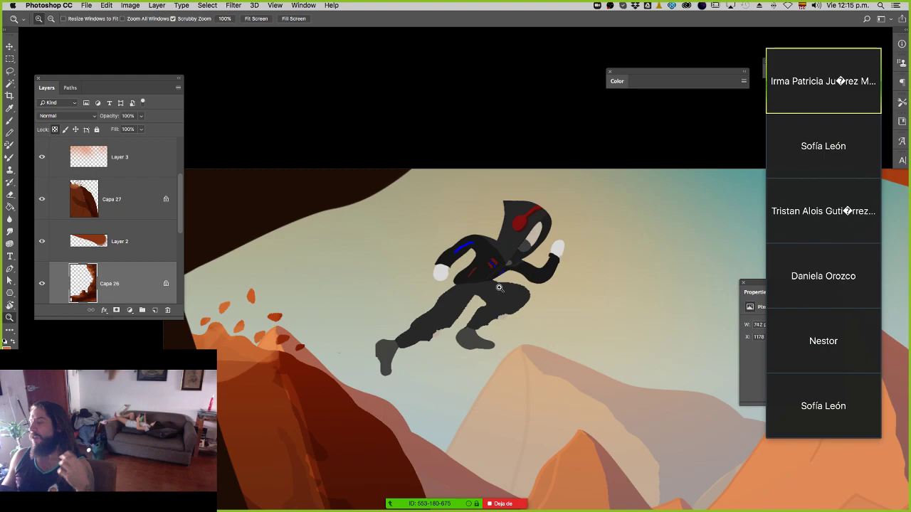
drag(499, 288, 362, 203)
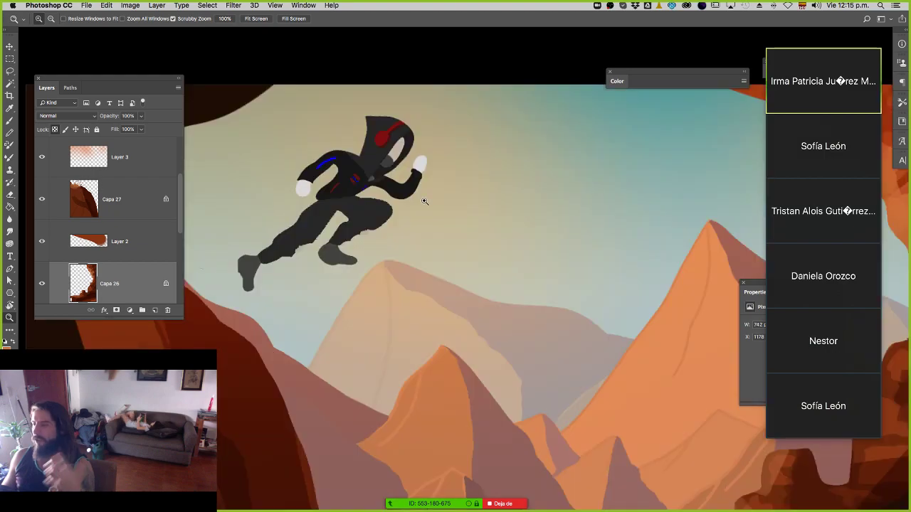
drag(423, 201, 392, 205)
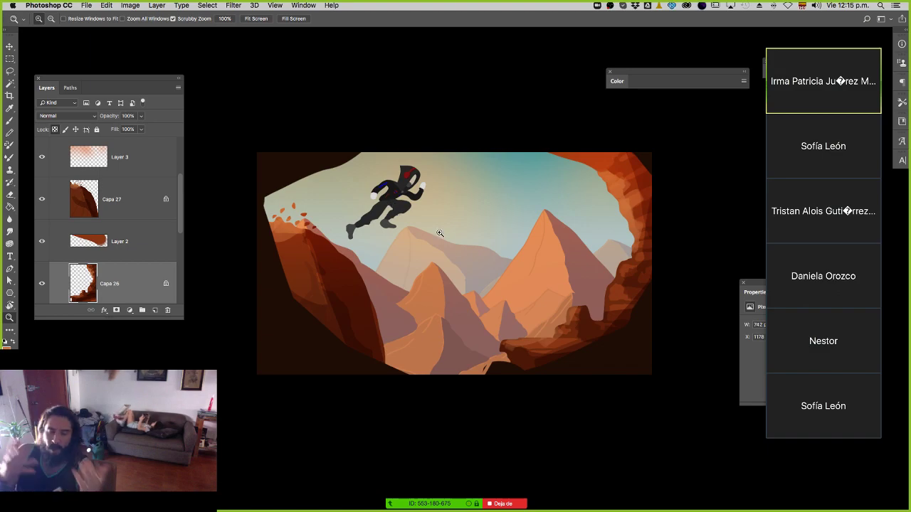
mouse_move(505, 239)
mouse_down()
mouse_move(491, 238)
mouse_move(510, 244)
mouse_up()
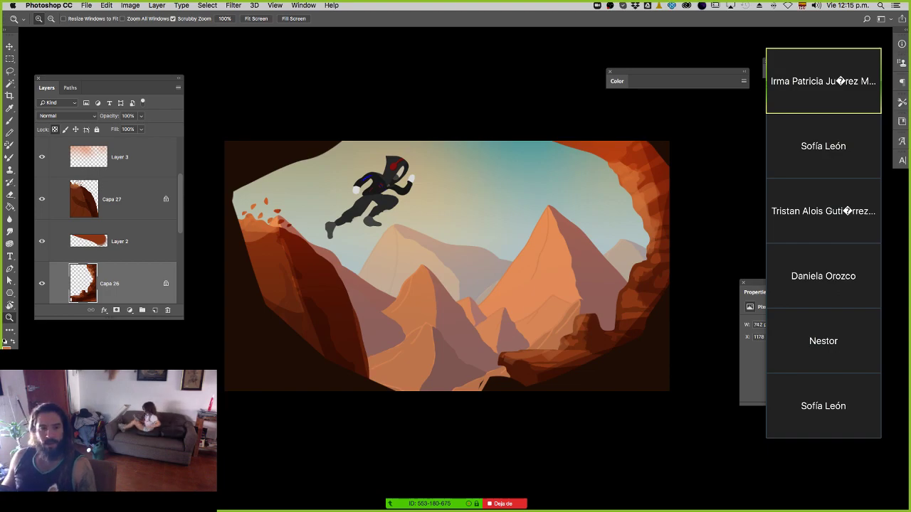
key(Tab)
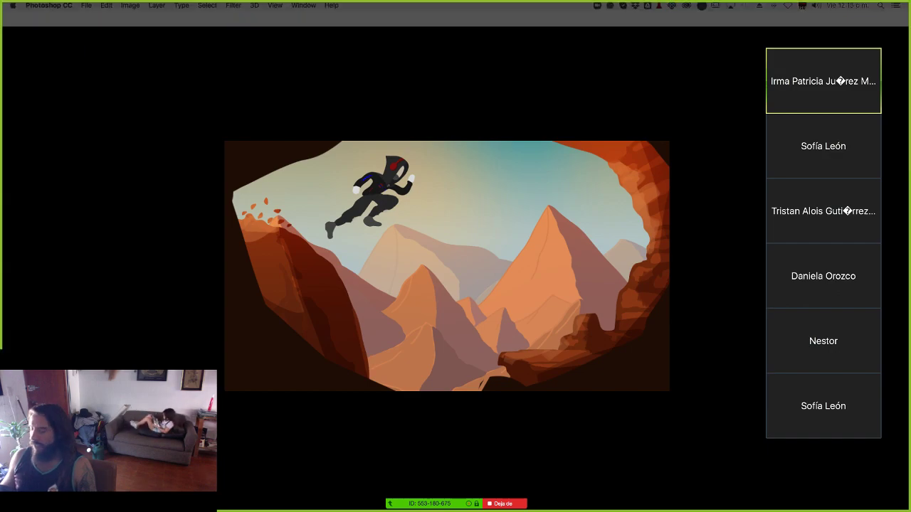
key(XF86AudioRaiseVolume)
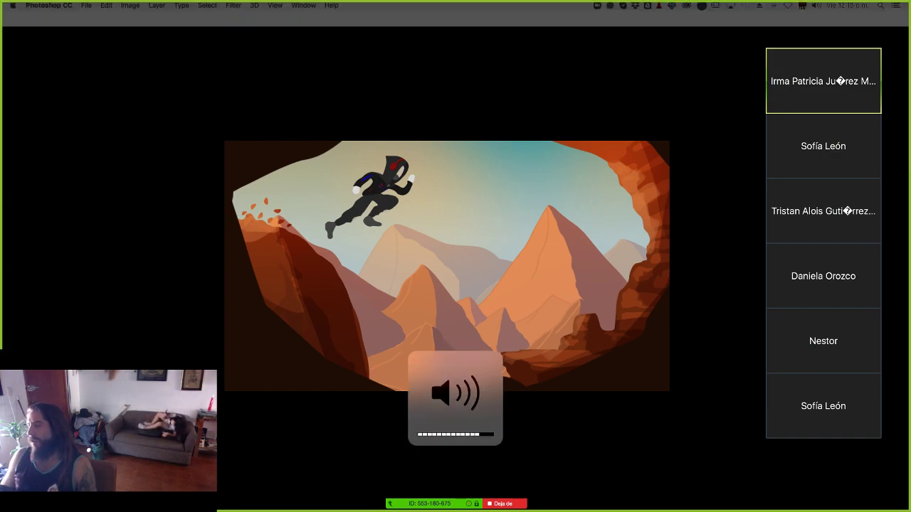
key(XF86AudioLowerVolume)
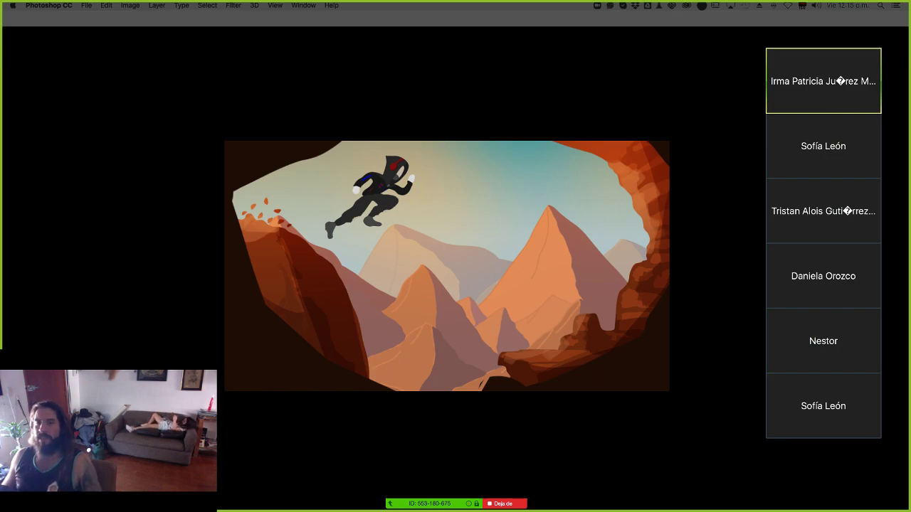
Bring the Zoom group chat over the scene and highlight the advice messages from "pues pégale" through "usa geometría".
drag(466, 201, 595, 247)
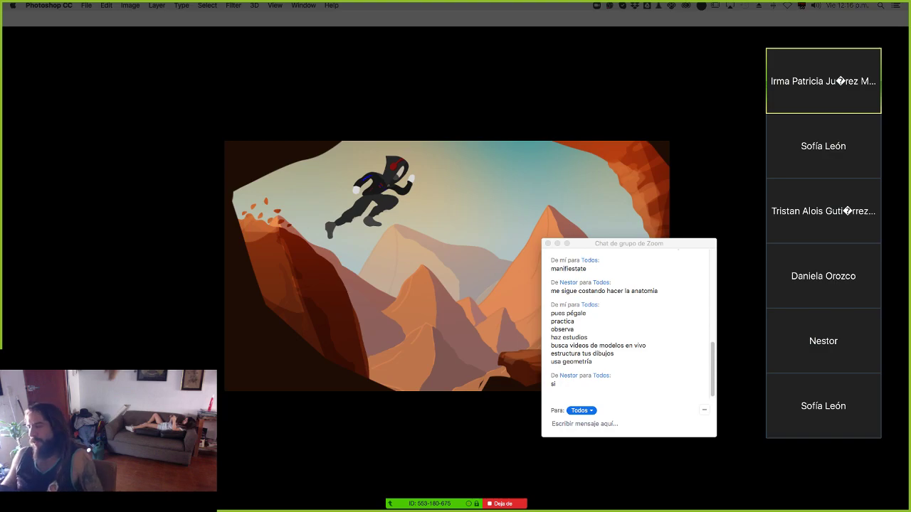
drag(640, 245, 142, 187)
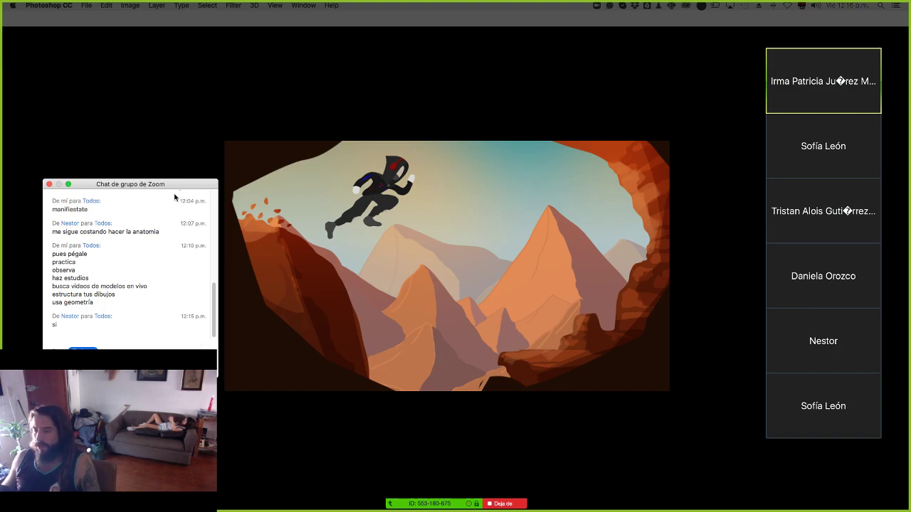
drag(115, 184, 520, 162)
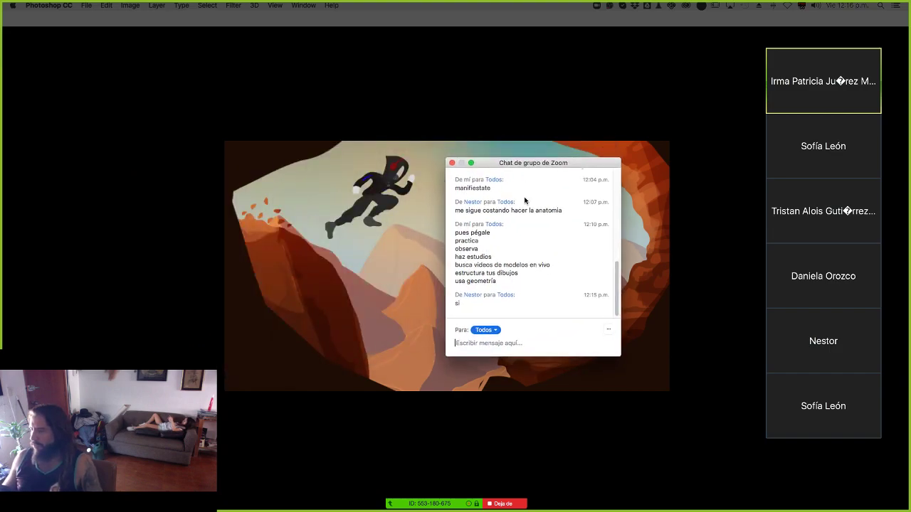
drag(493, 281, 450, 232)
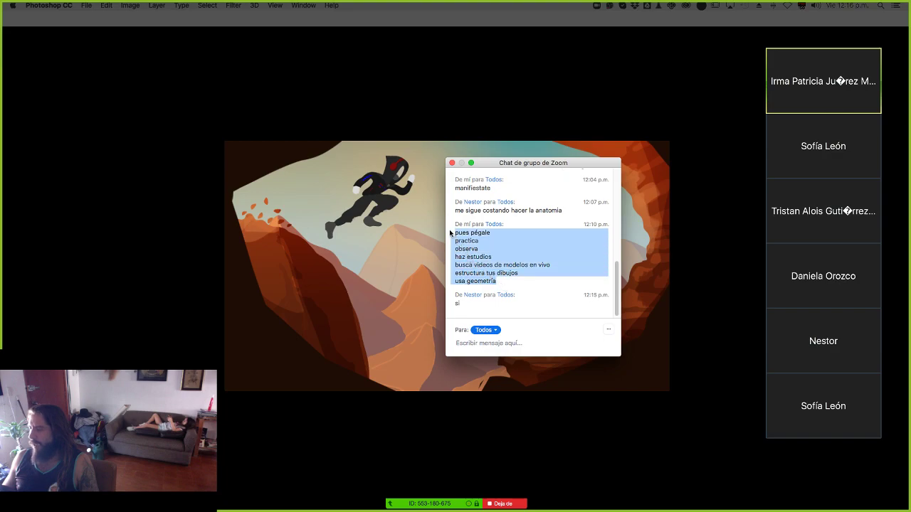
drag(503, 164, 222, 75)
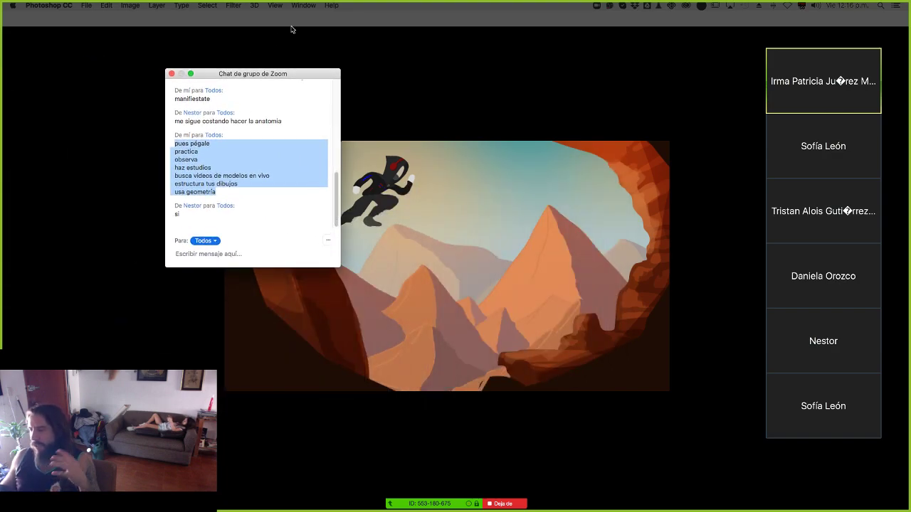